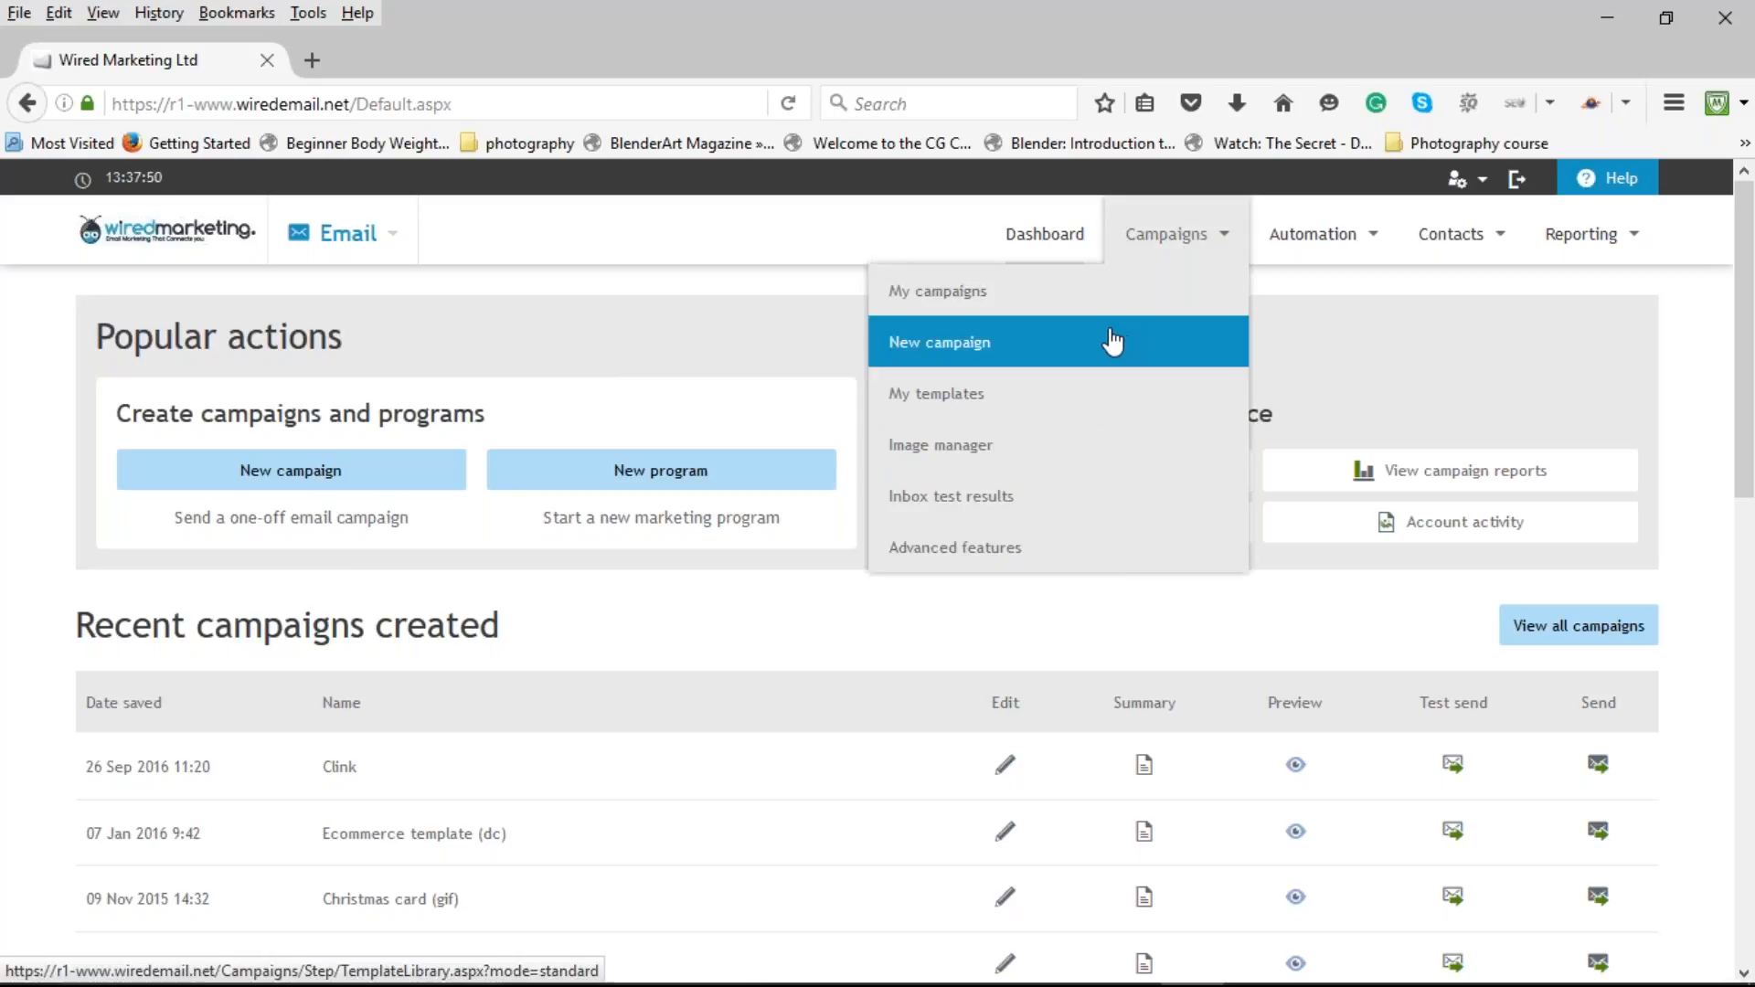
Start a new campaign and browse the free email templates, including the newsletter and promotional designs.
click(1009, 350)
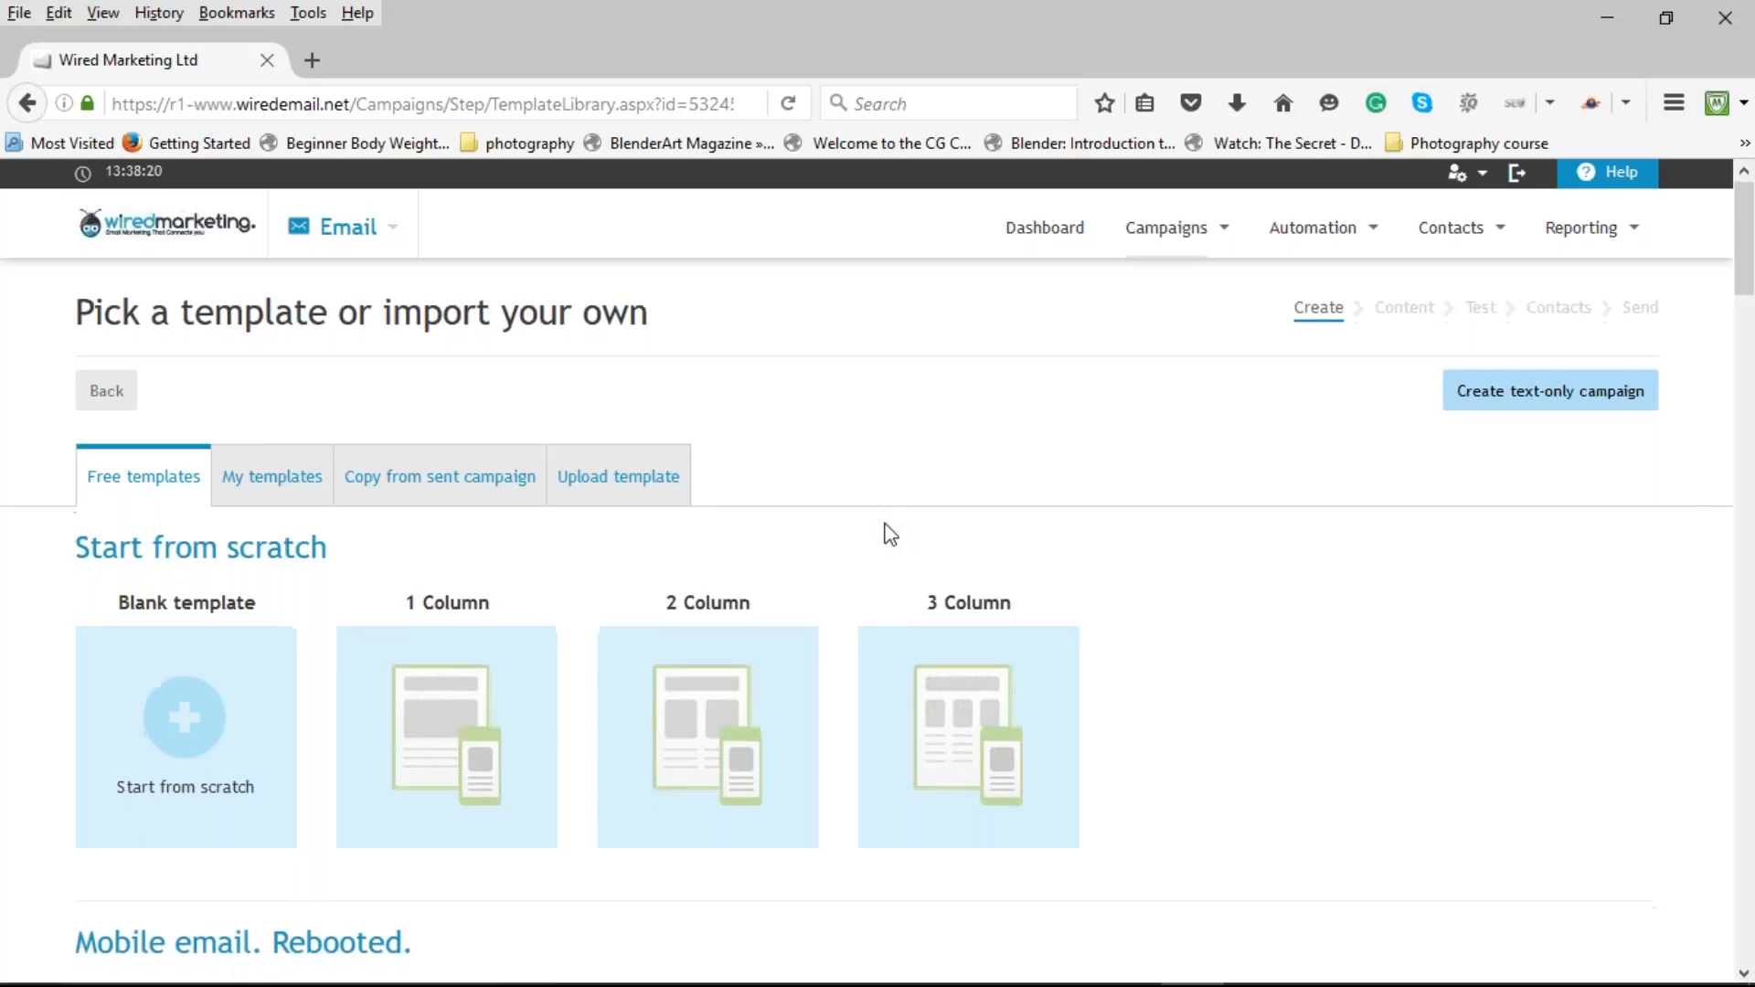
scroll(888, 535, down, 1)
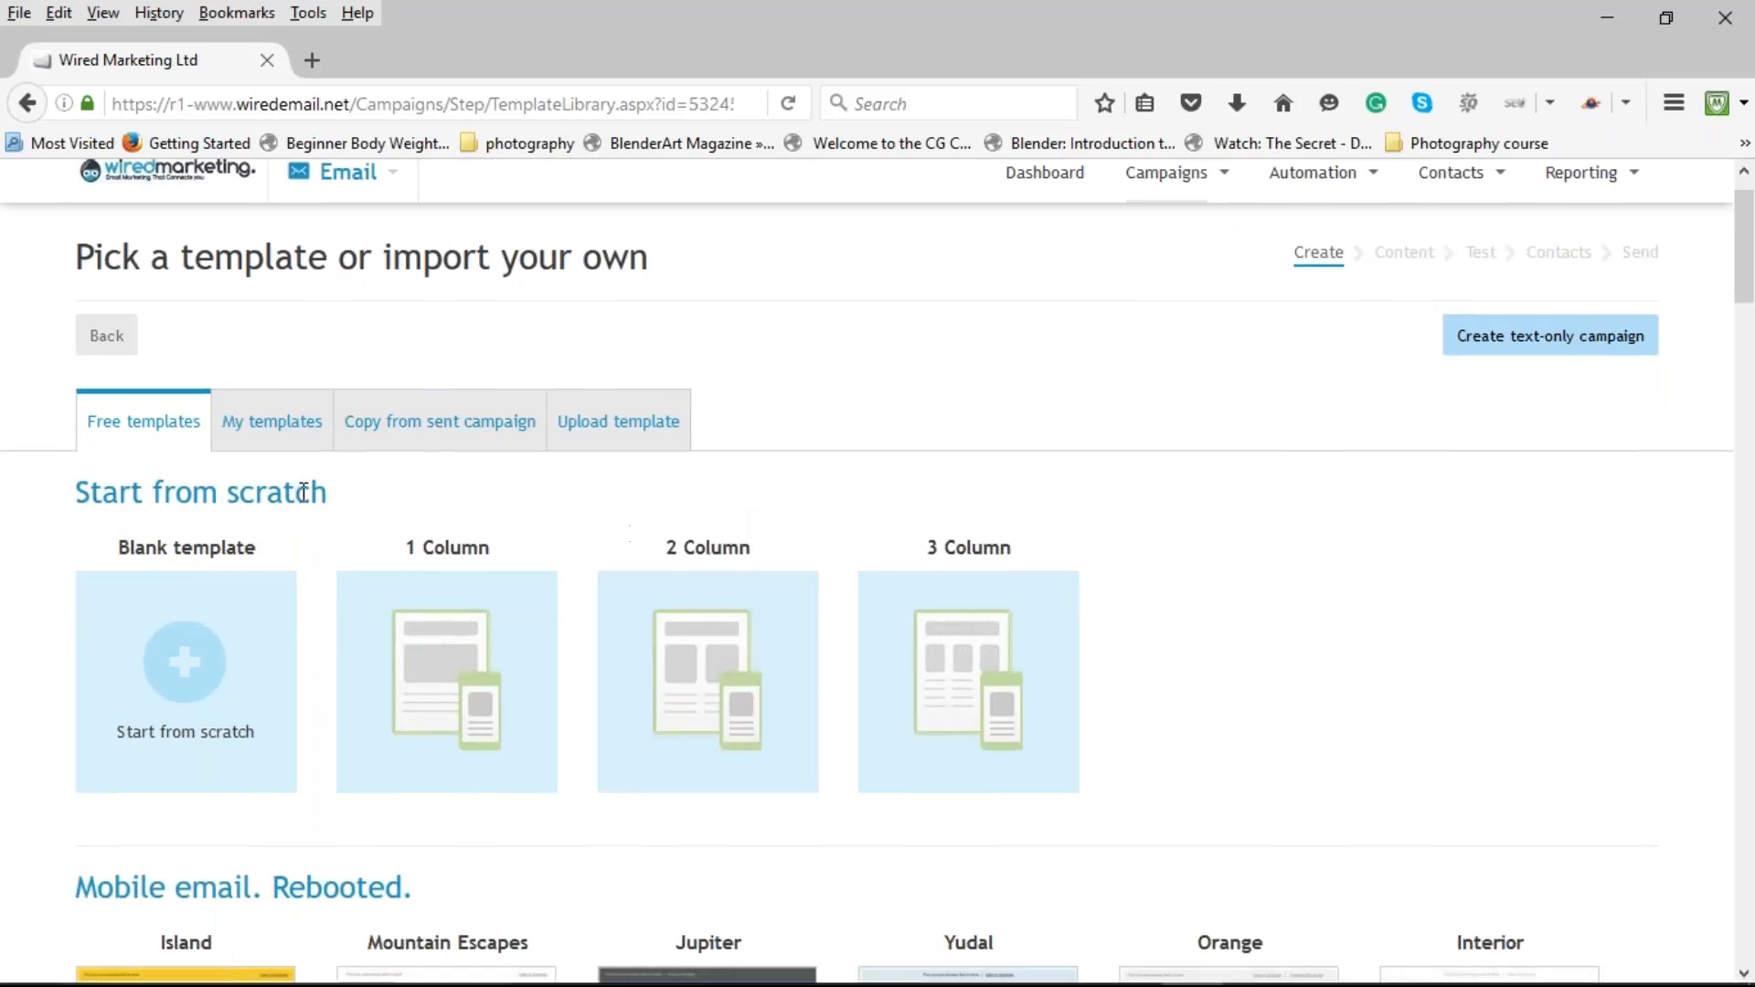
mouse_move(892, 708)
scroll(891, 708, down, 1)
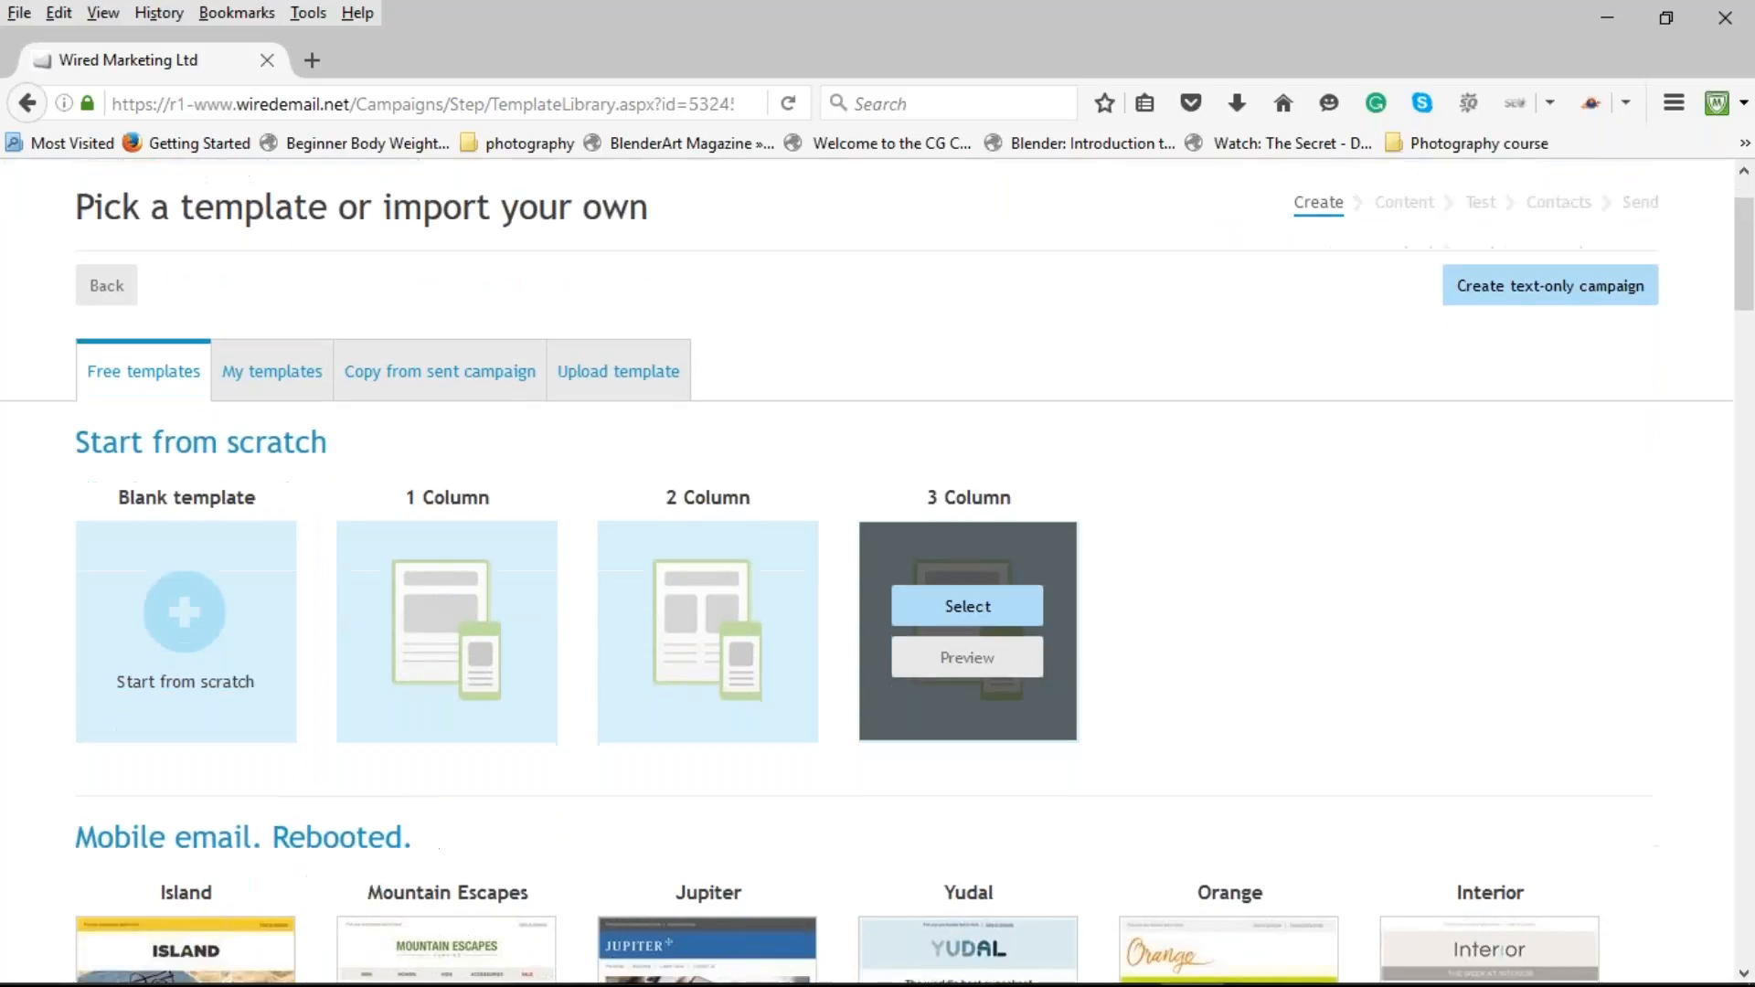
scroll(940, 595, down, 2)
scroll(1146, 638, down, 1)
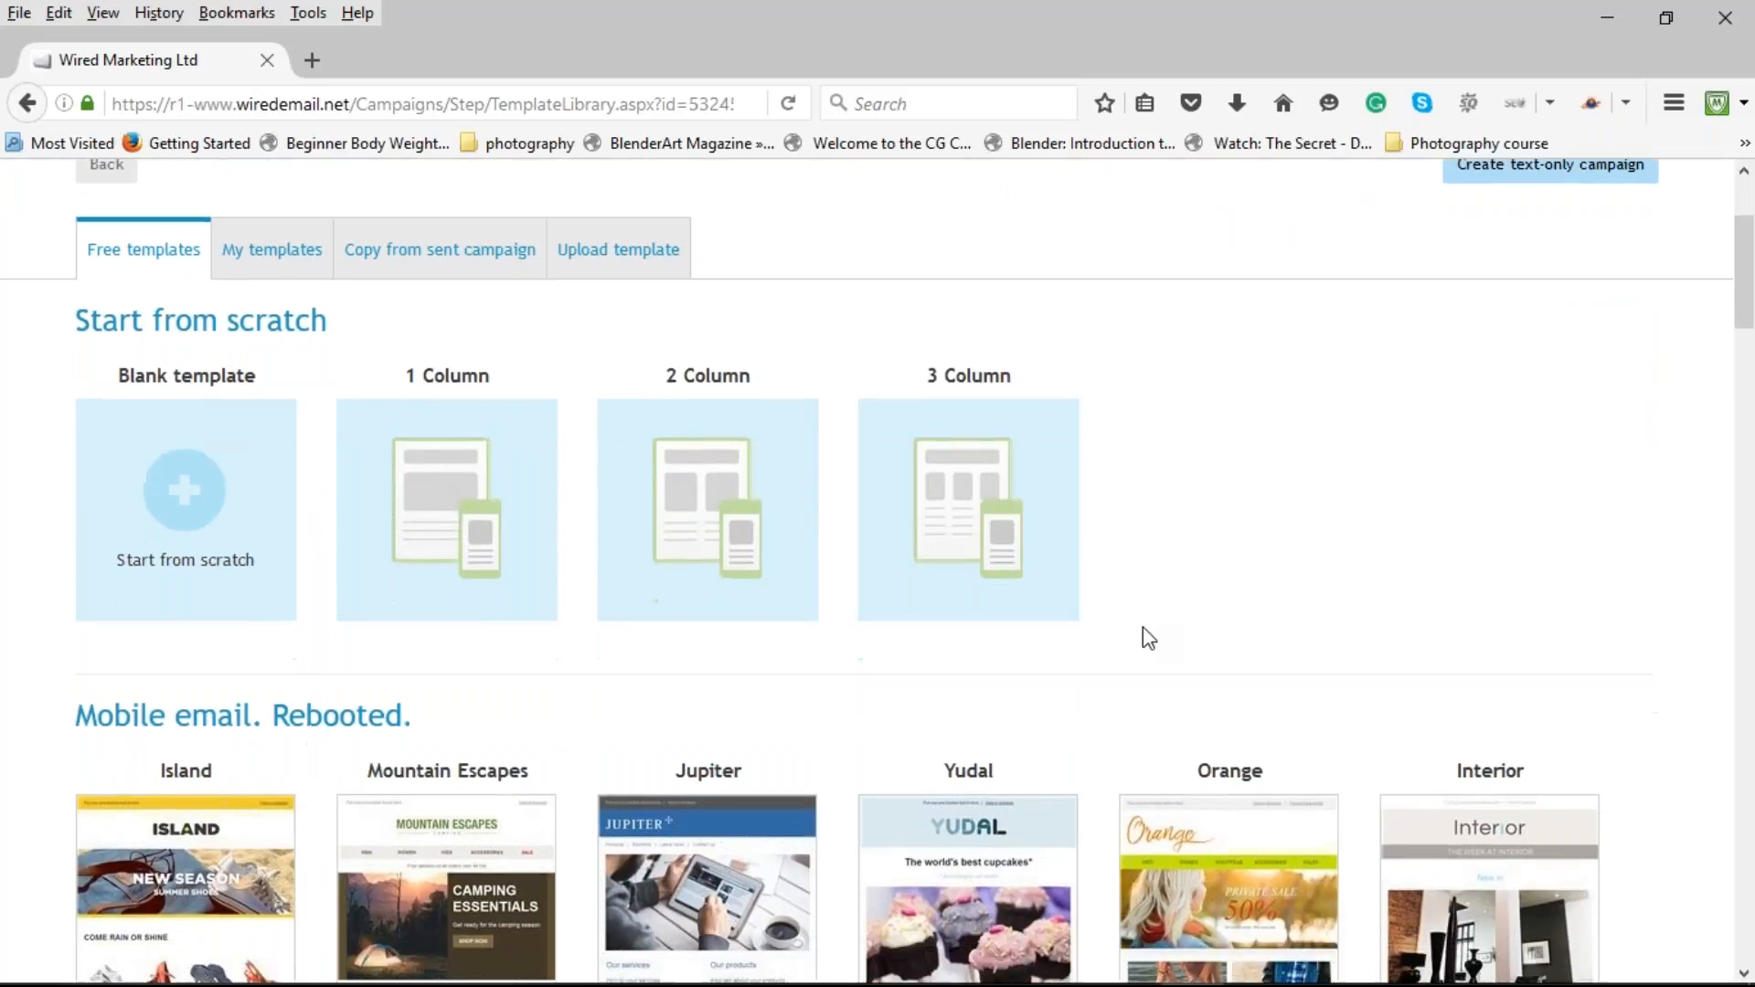
scroll(1245, 630, down, 5)
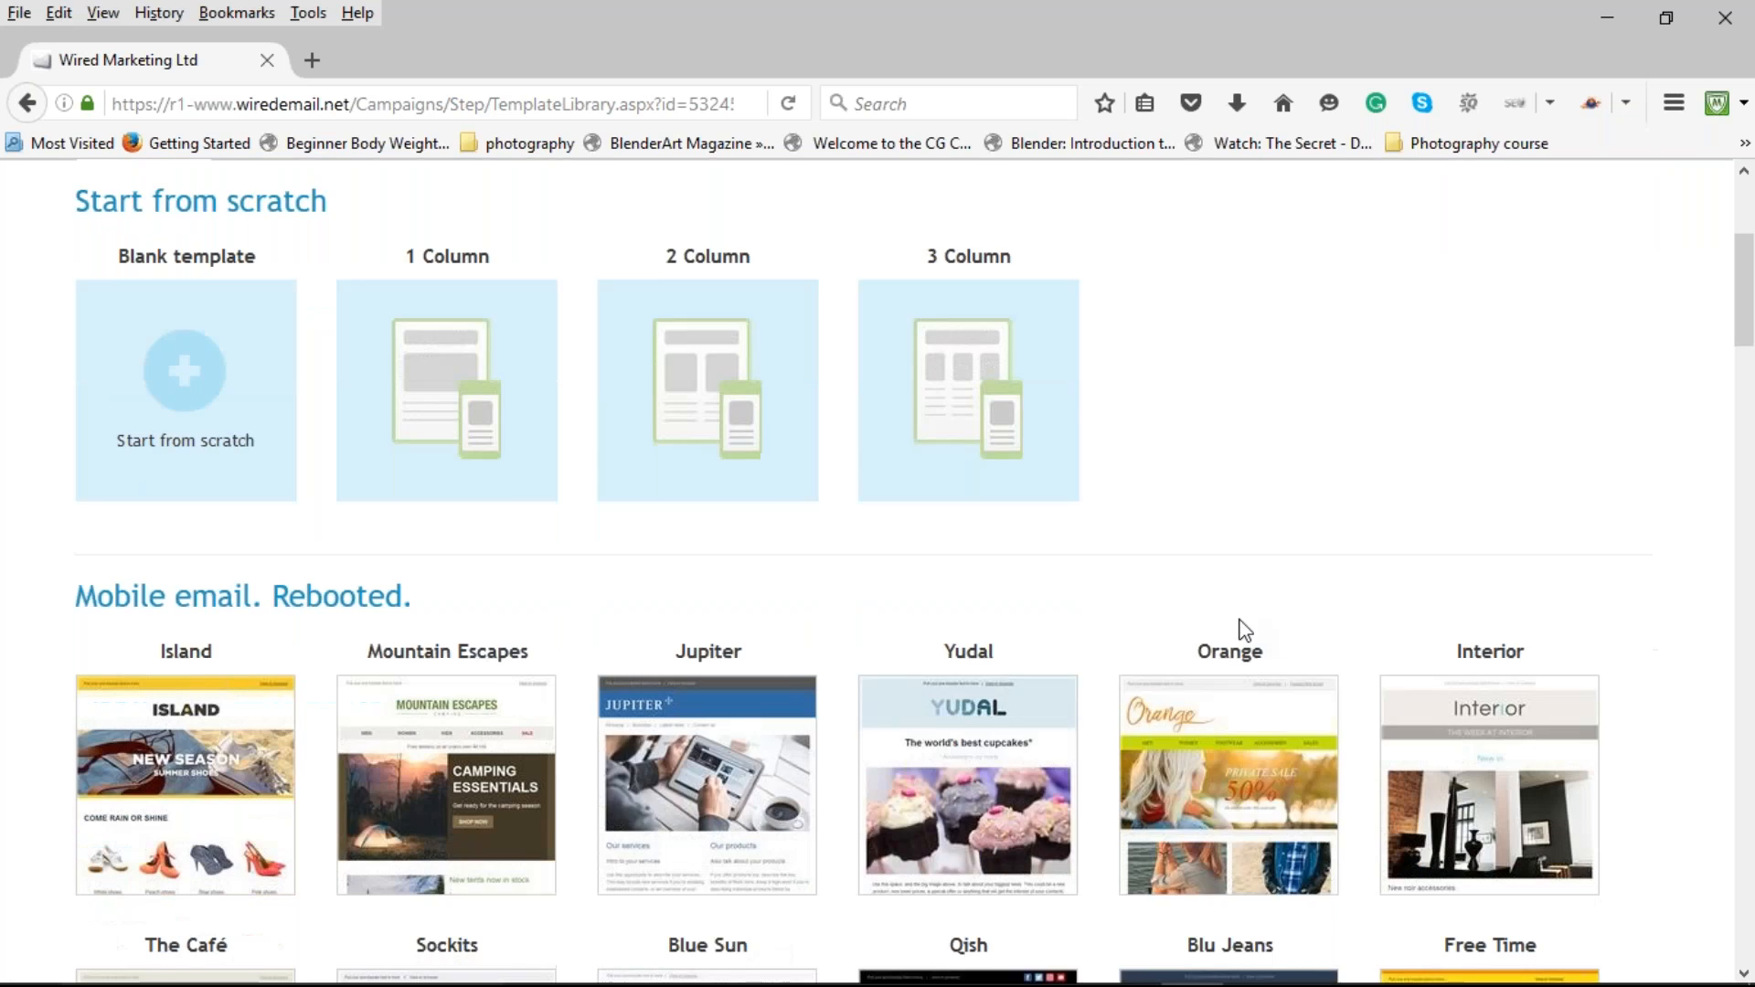
mouse_move(703, 574)
scroll(732, 585, down, 20)
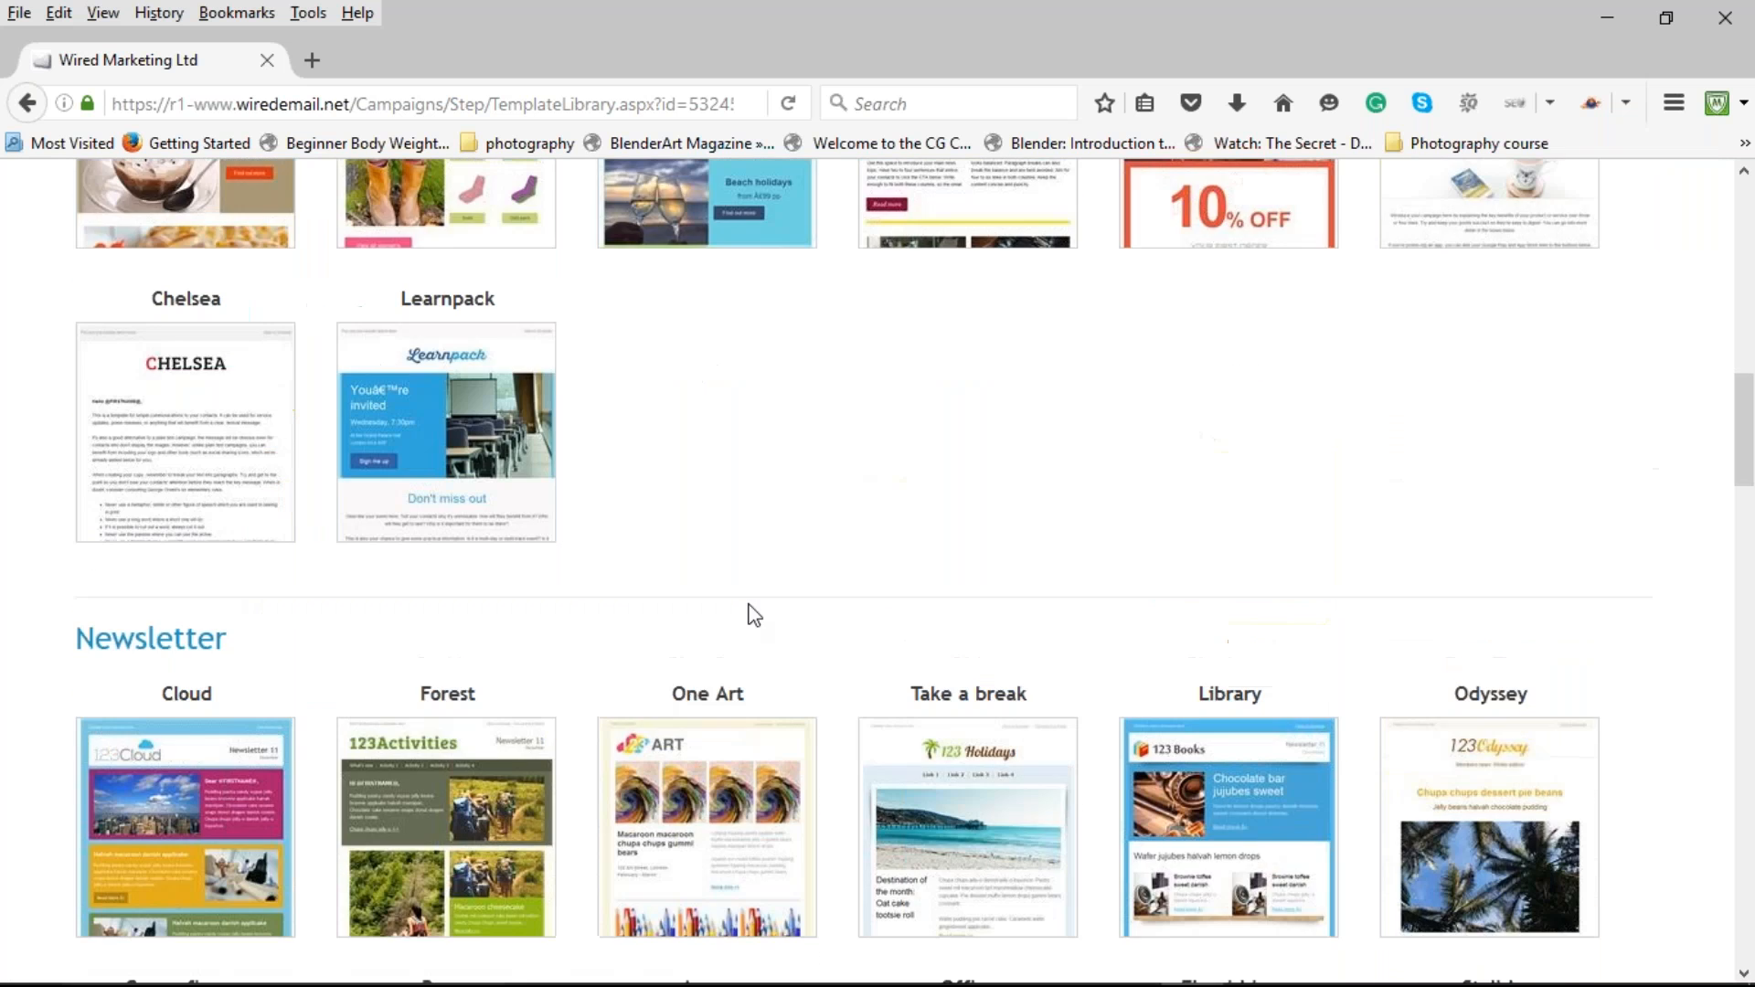
scroll(766, 600, down, 5)
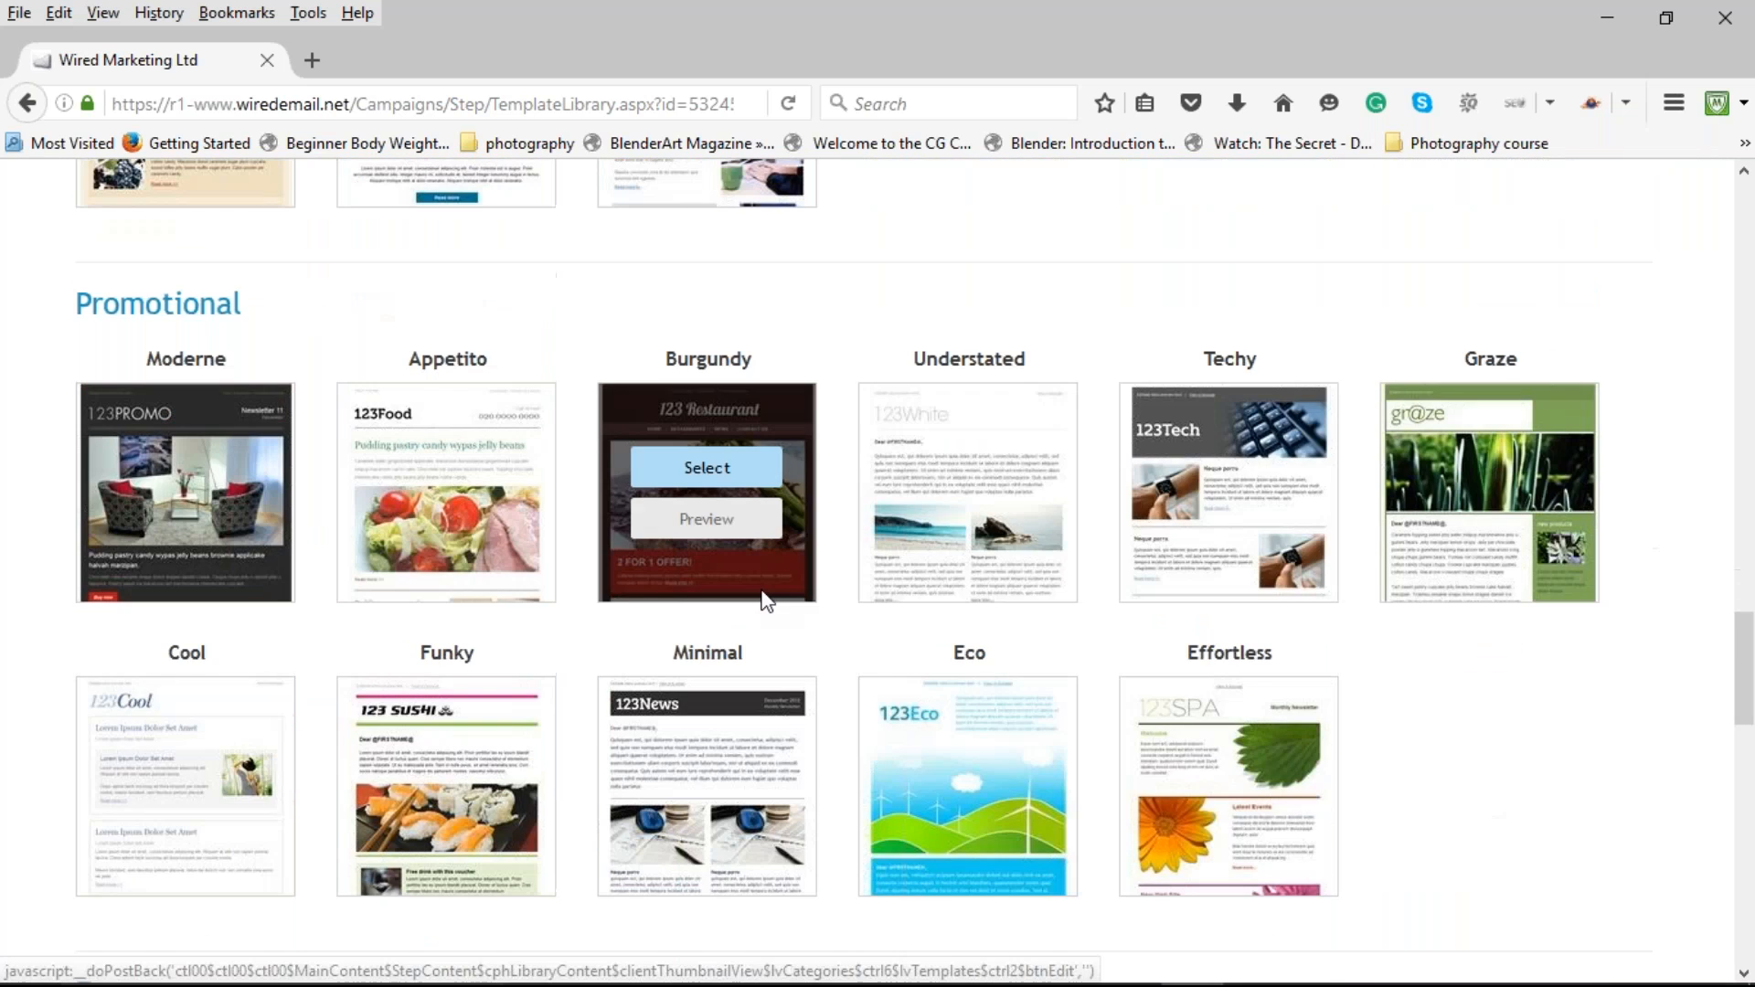
scroll(759, 589, up, 15)
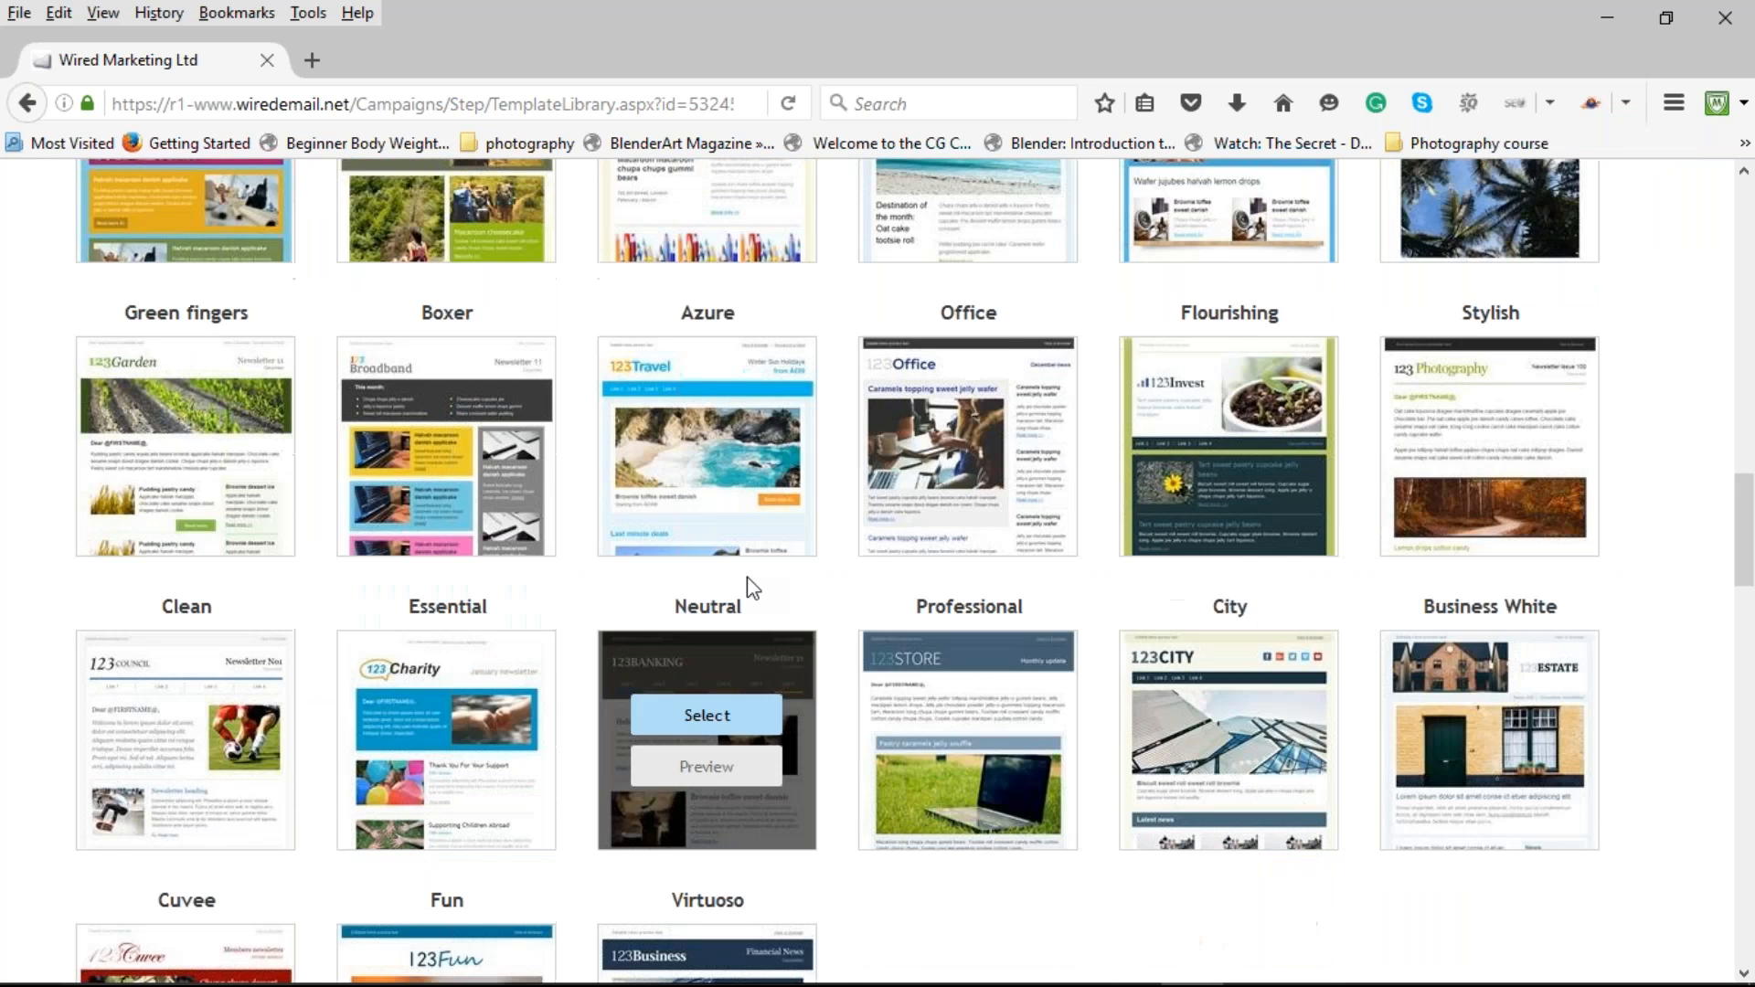
scroll(746, 576, up, 15)
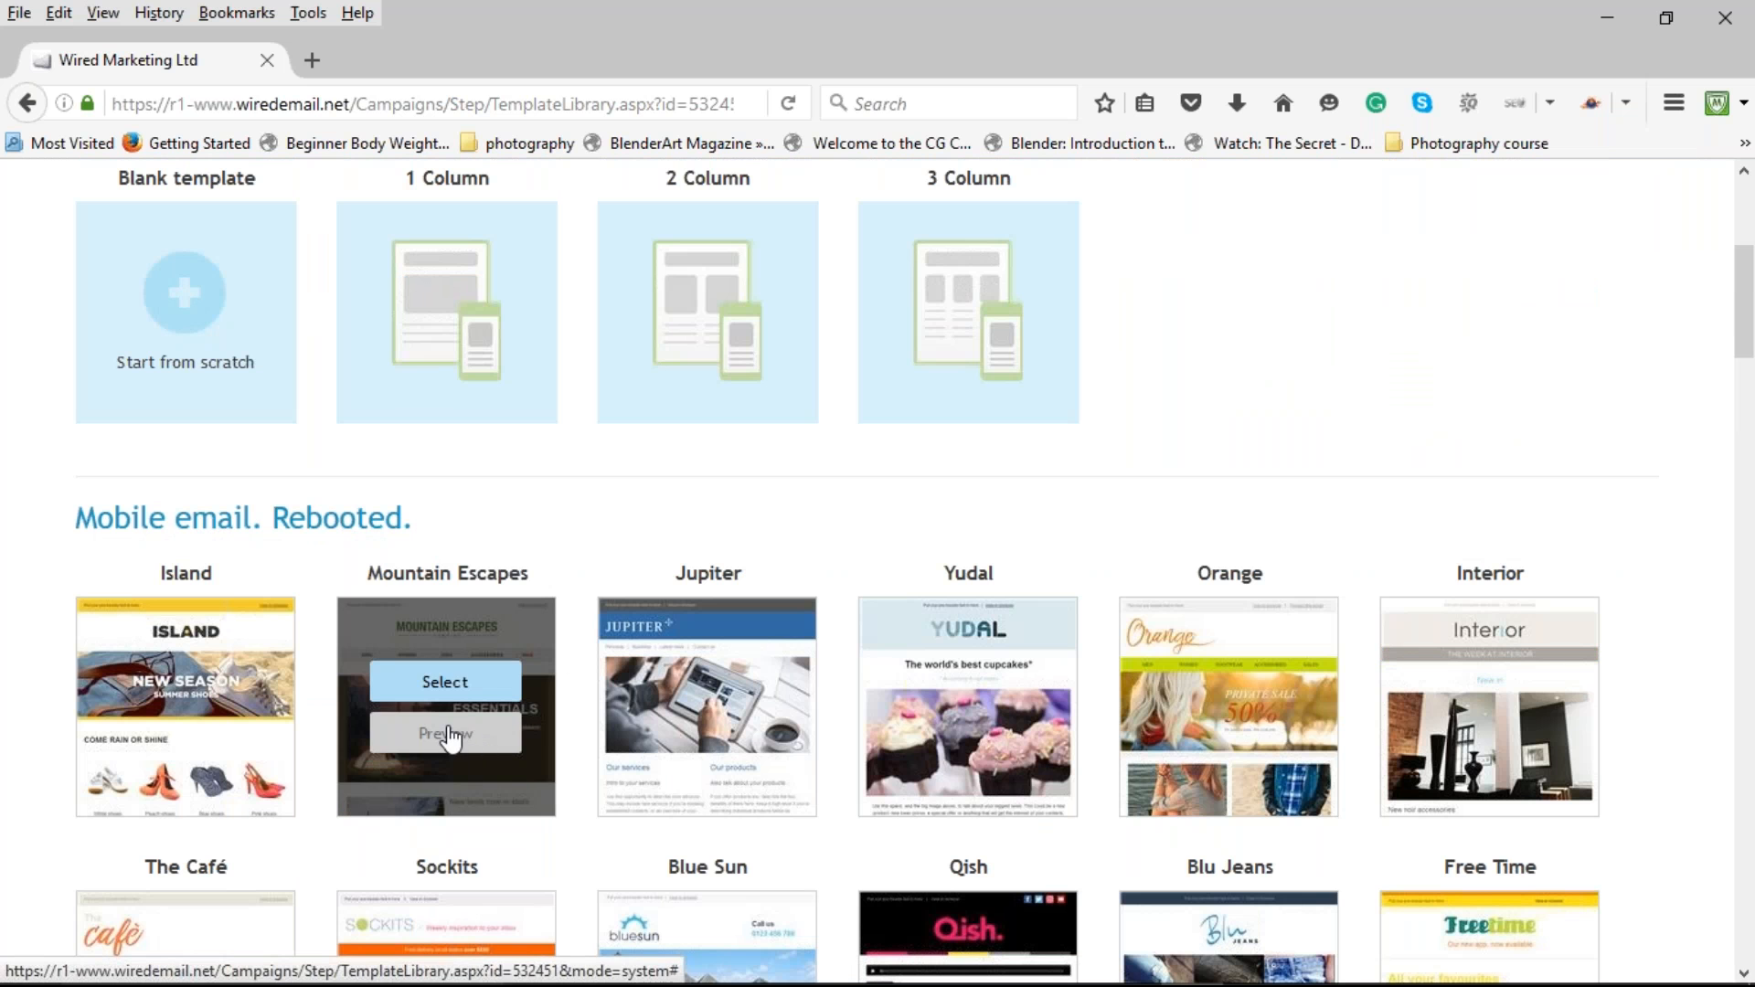
Preview the Mountain Escapes template through its full length and close the preview.
click(451, 735)
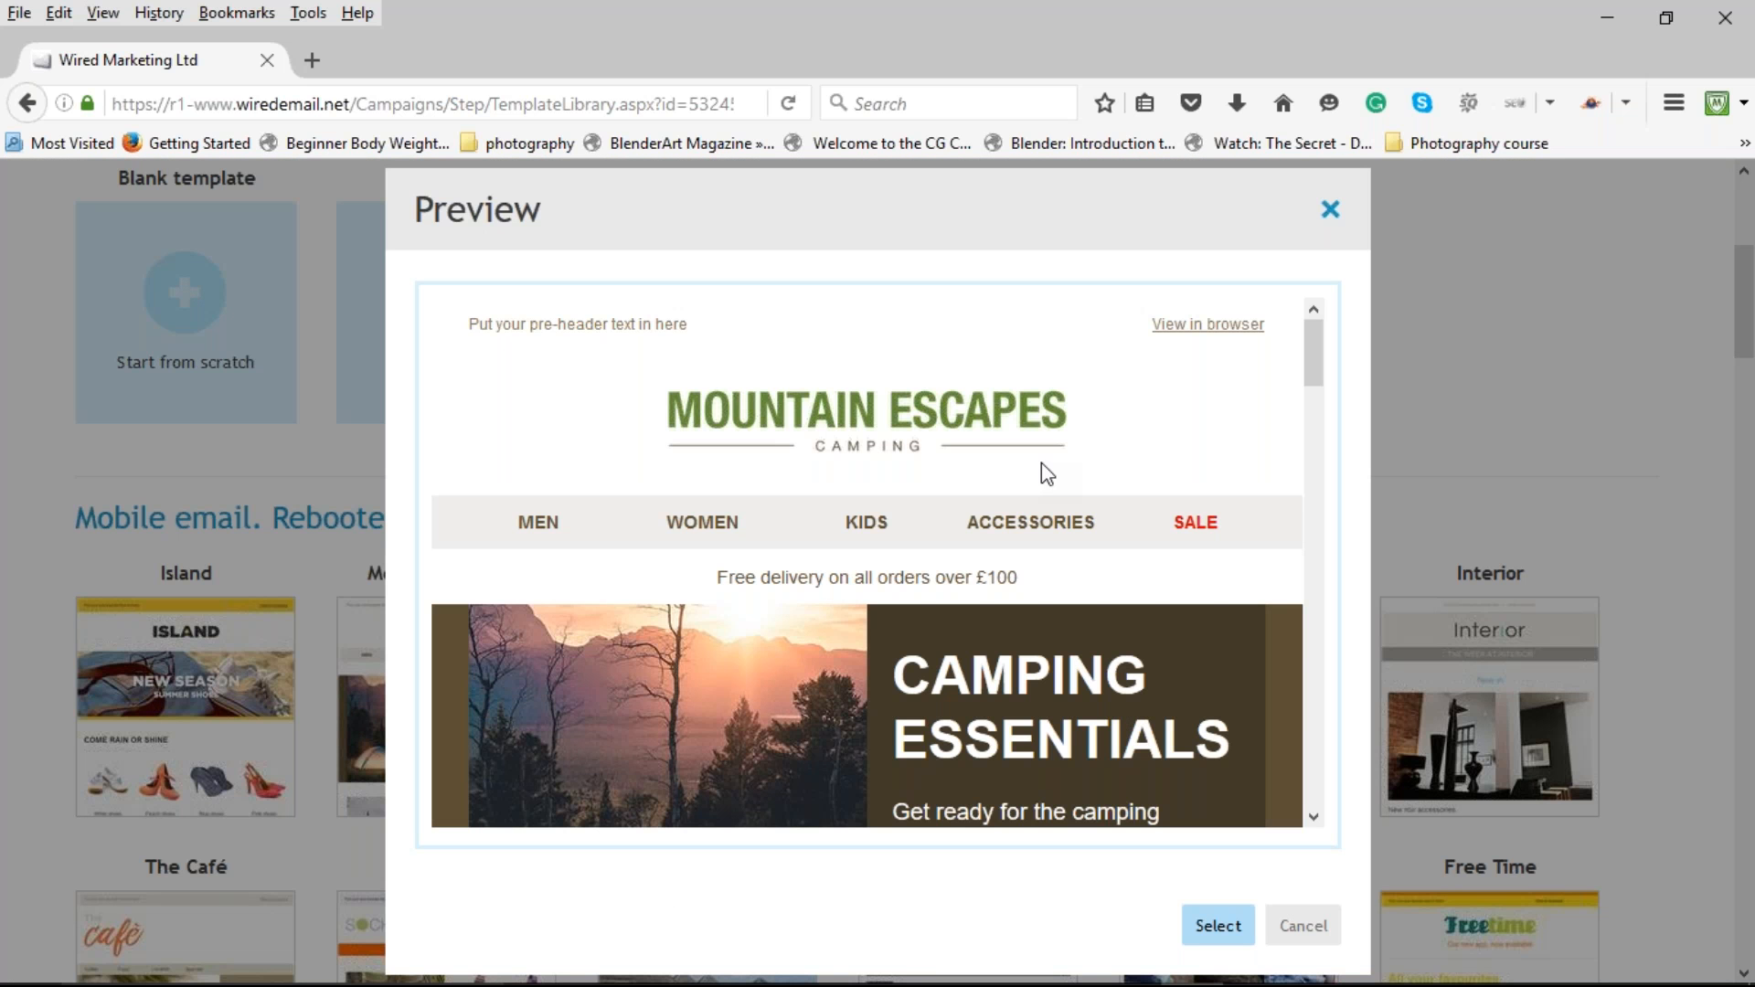
scroll(1065, 469, down, 10)
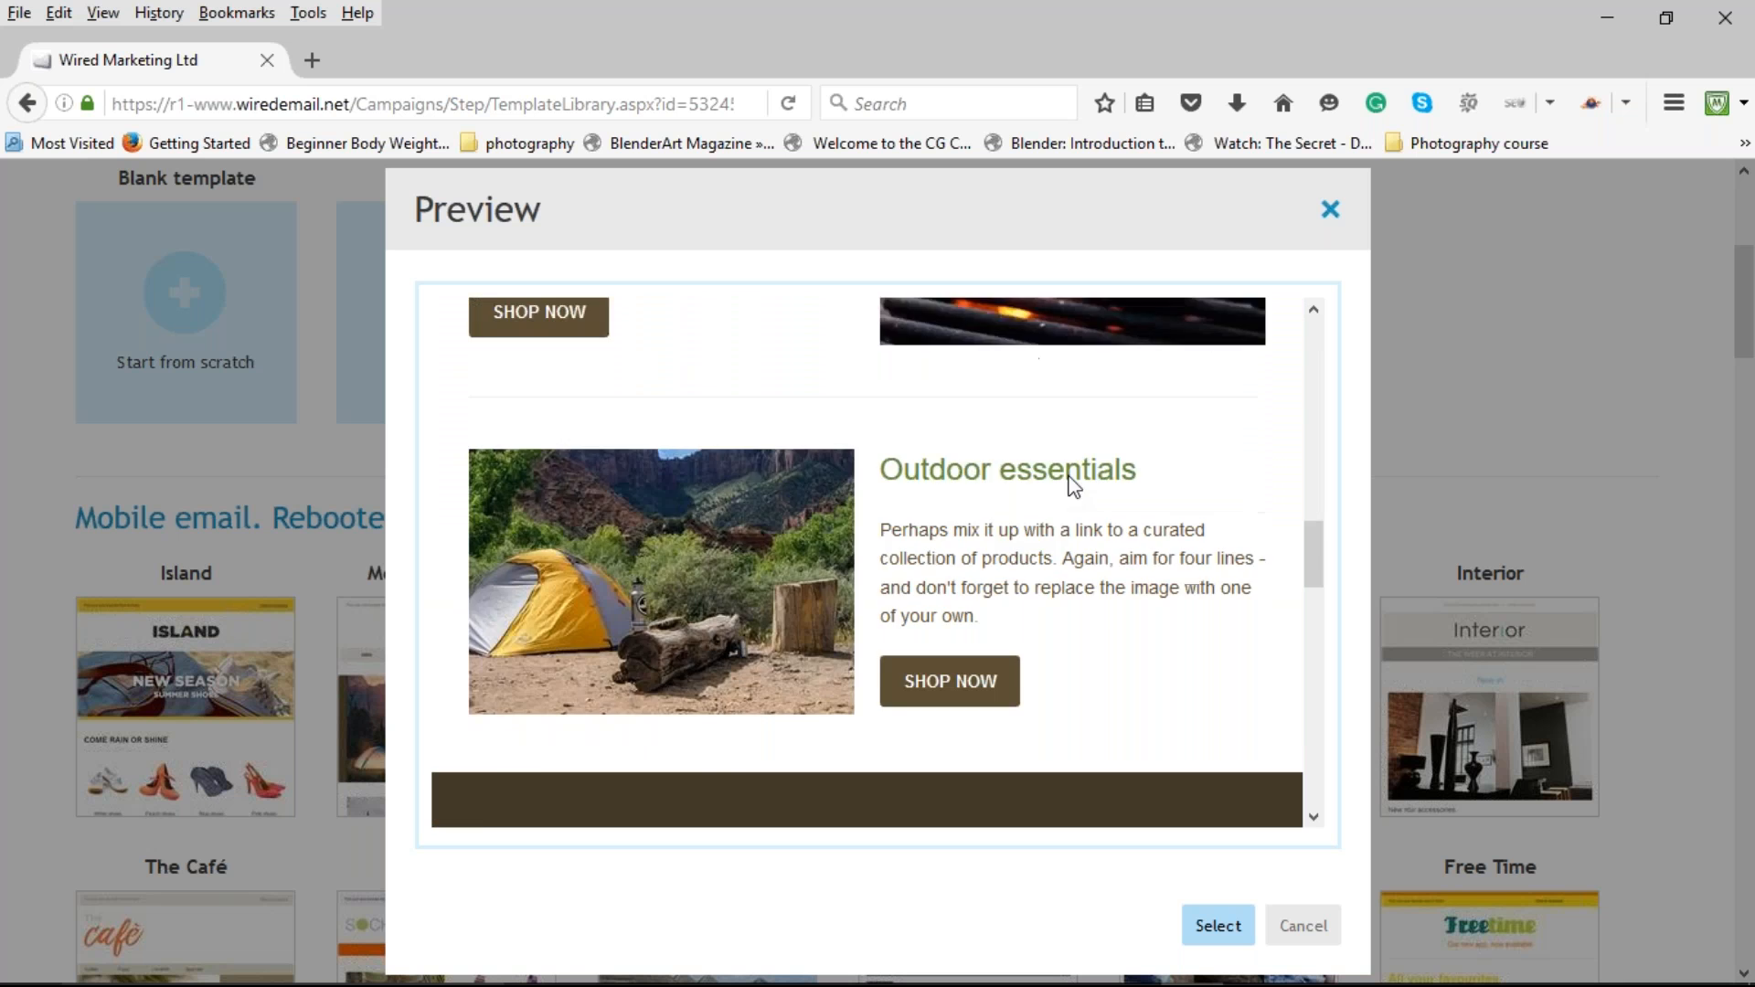
scroll(1065, 471, down, 8)
scroll(1066, 473, up, 10)
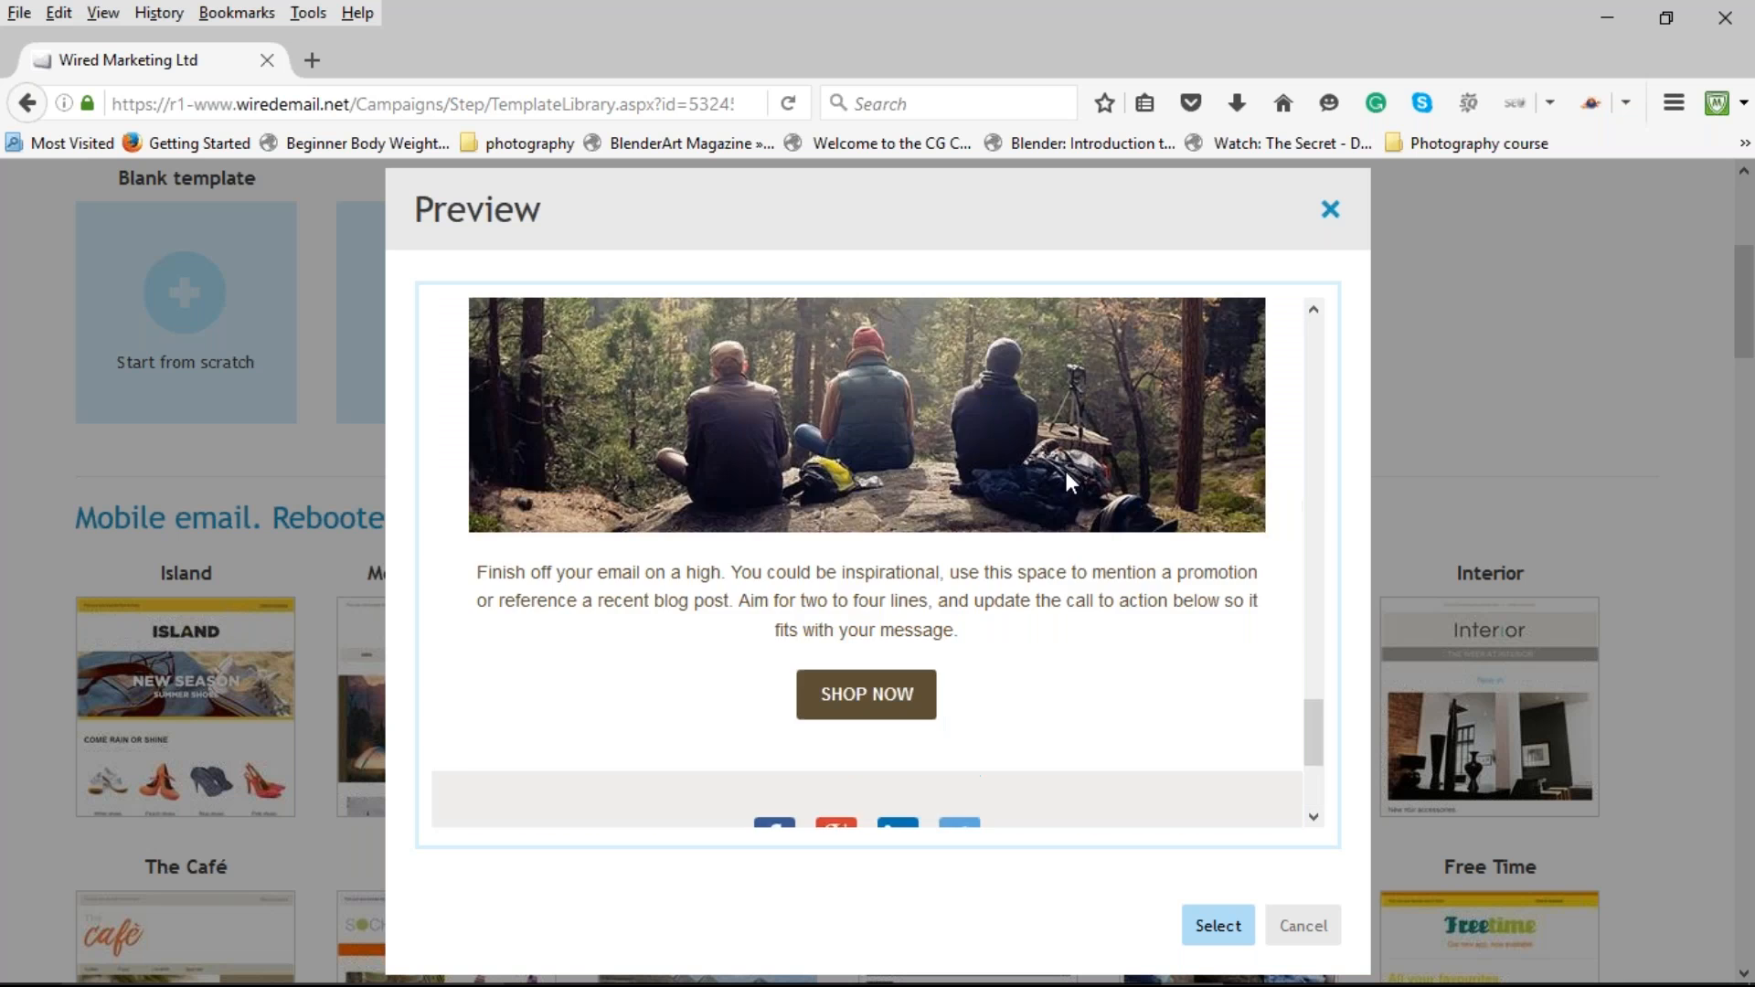
scroll(1059, 426, up, 8)
click(1331, 210)
Select the Mountain Escapes template and create the campaign as "Test Test 2" in the Campaigns location.
mouse_move(434, 591)
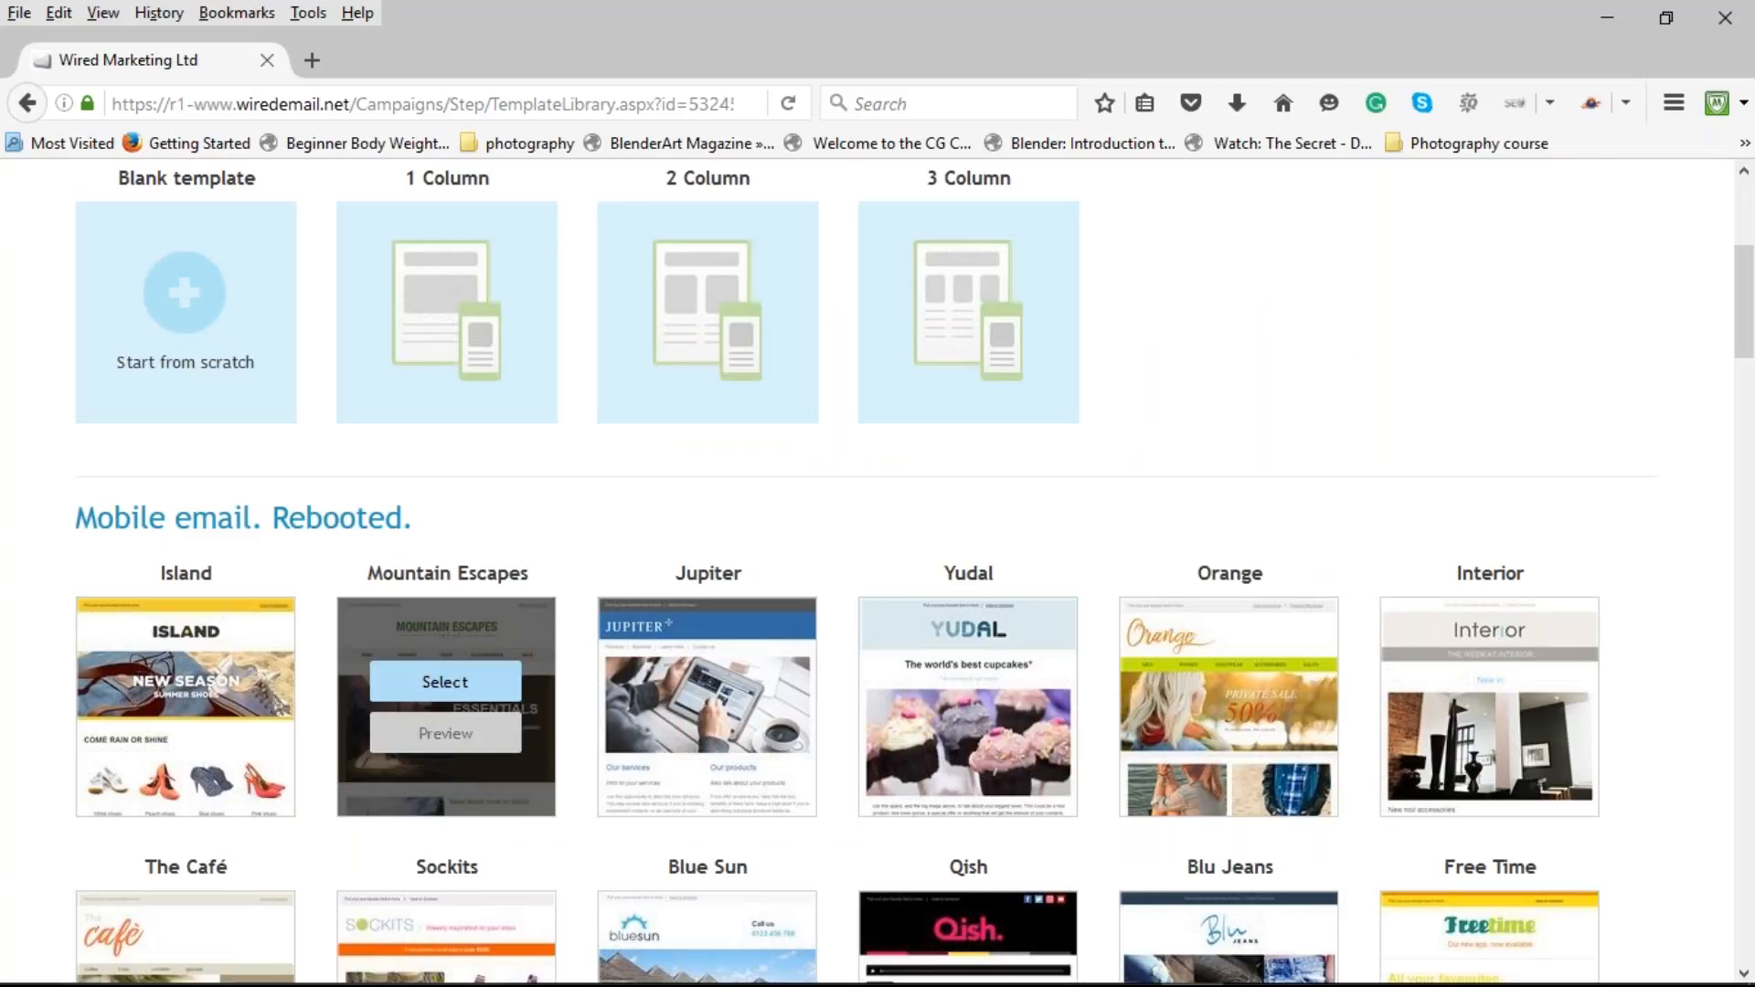
click(457, 688)
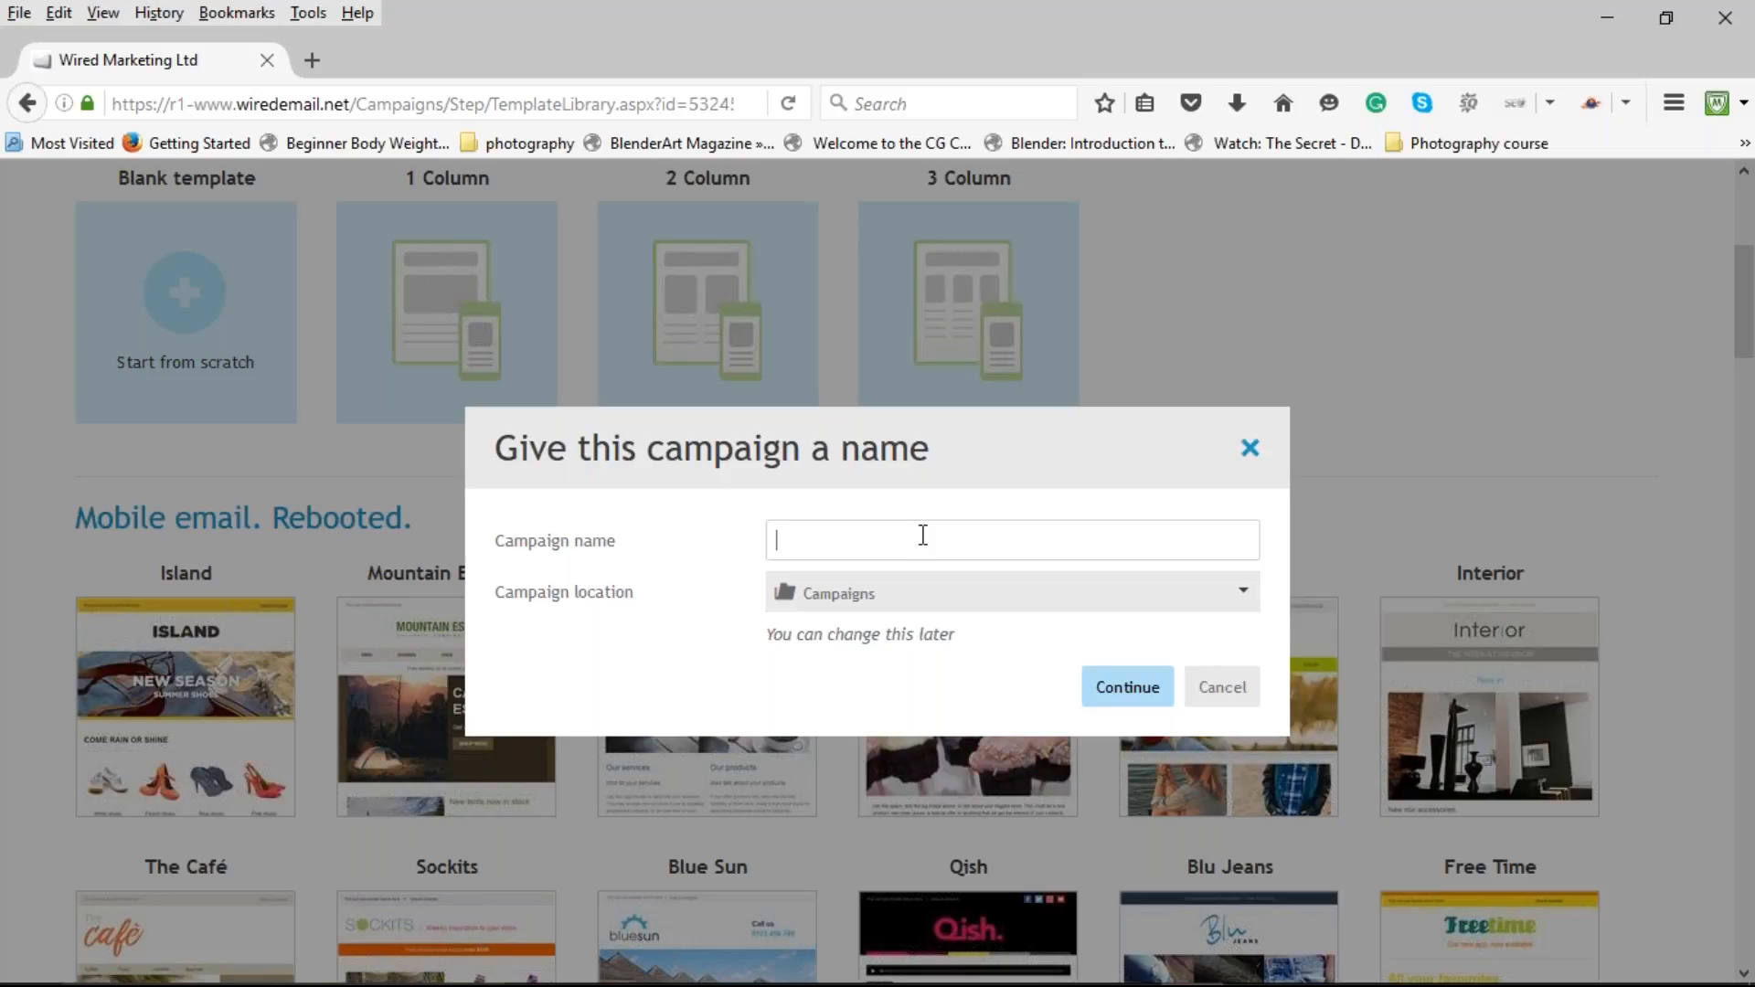
text(Tes)
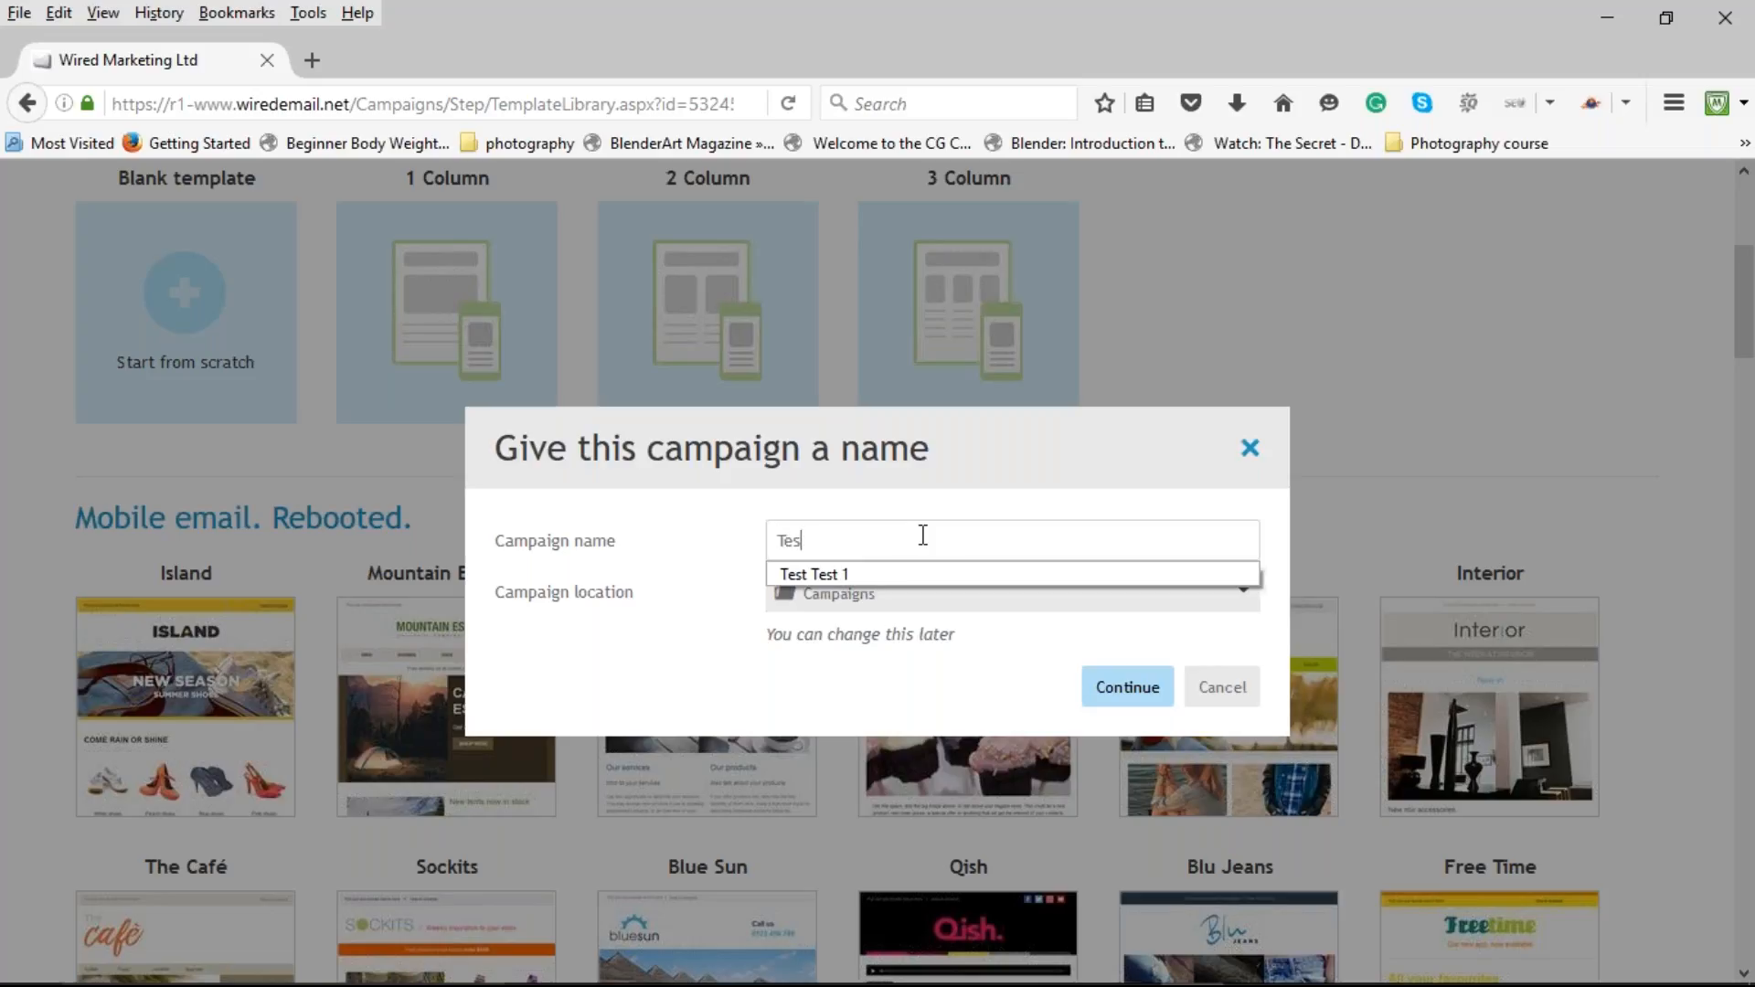
text(t Test 2)
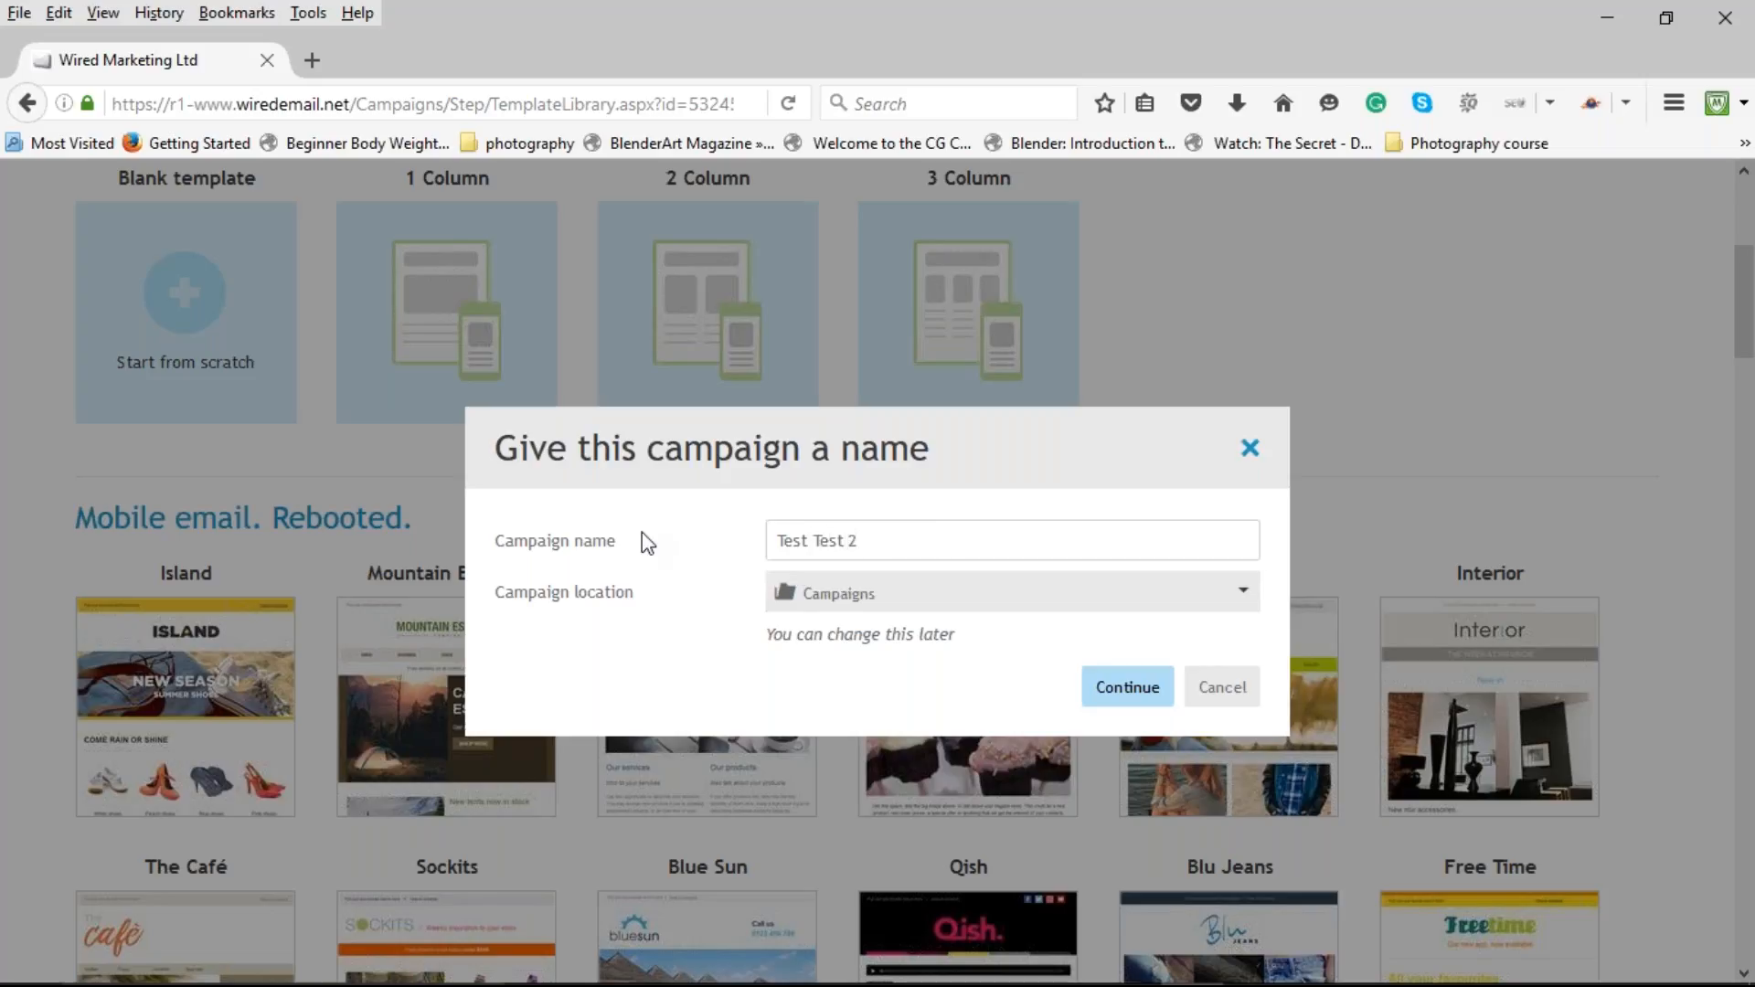
click(915, 597)
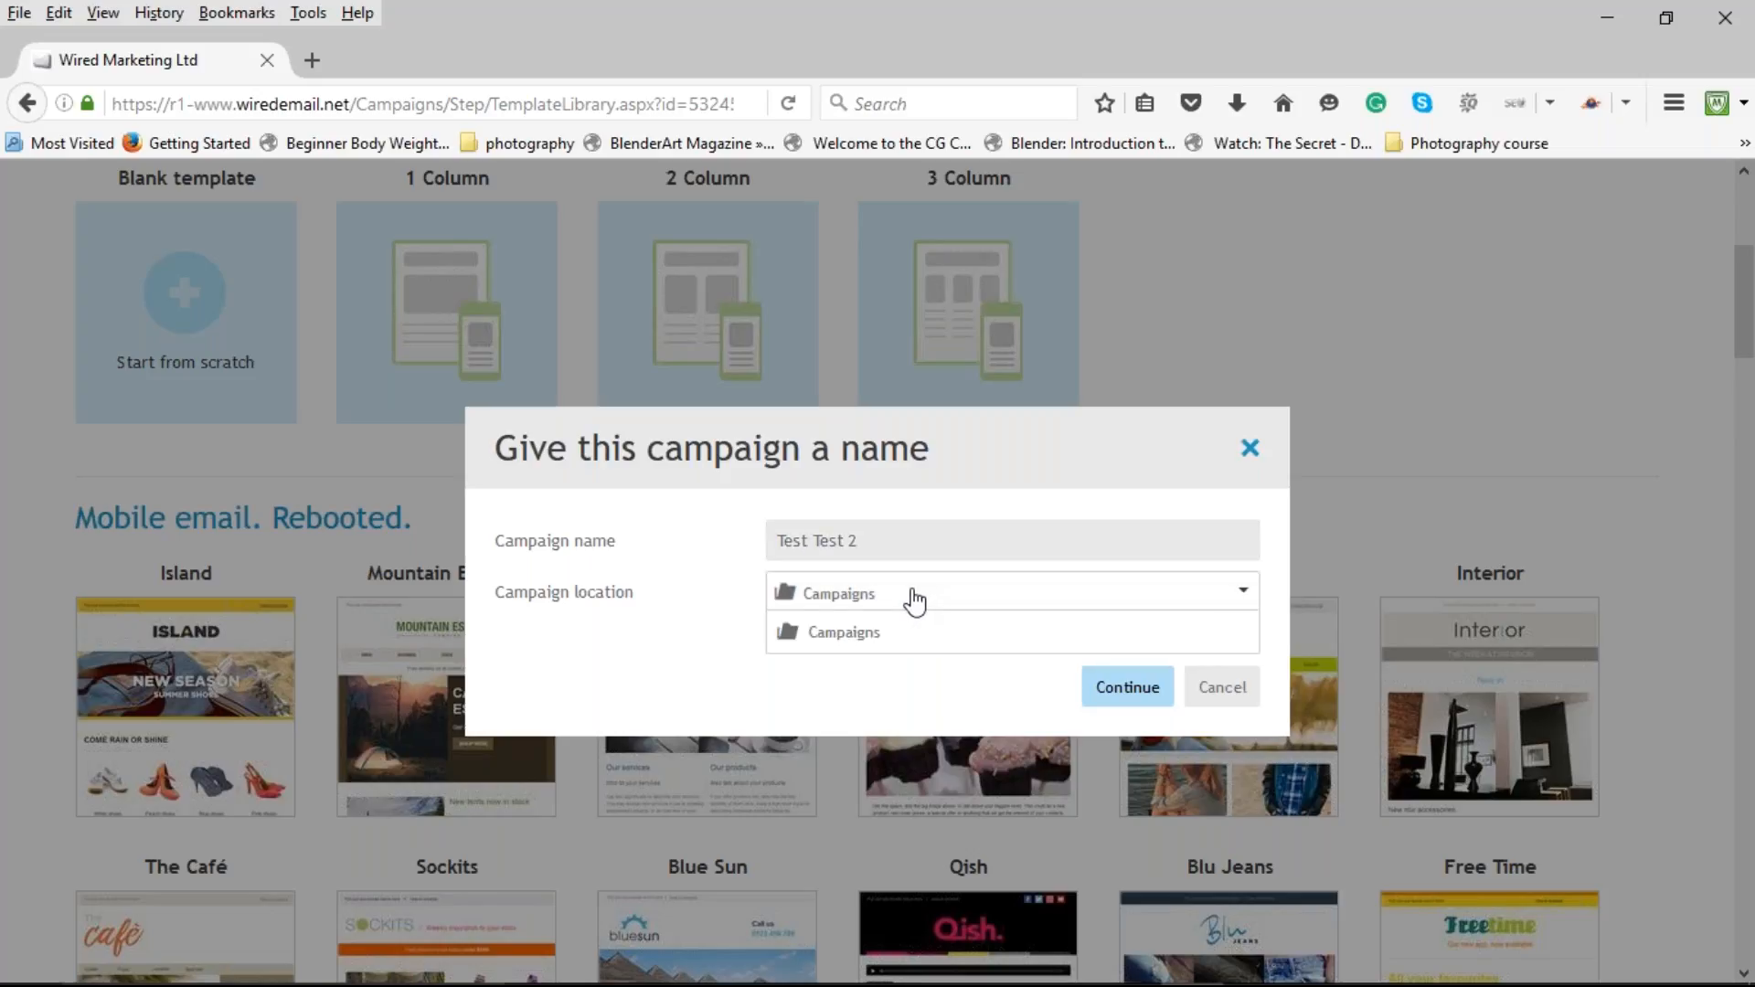
click(1242, 592)
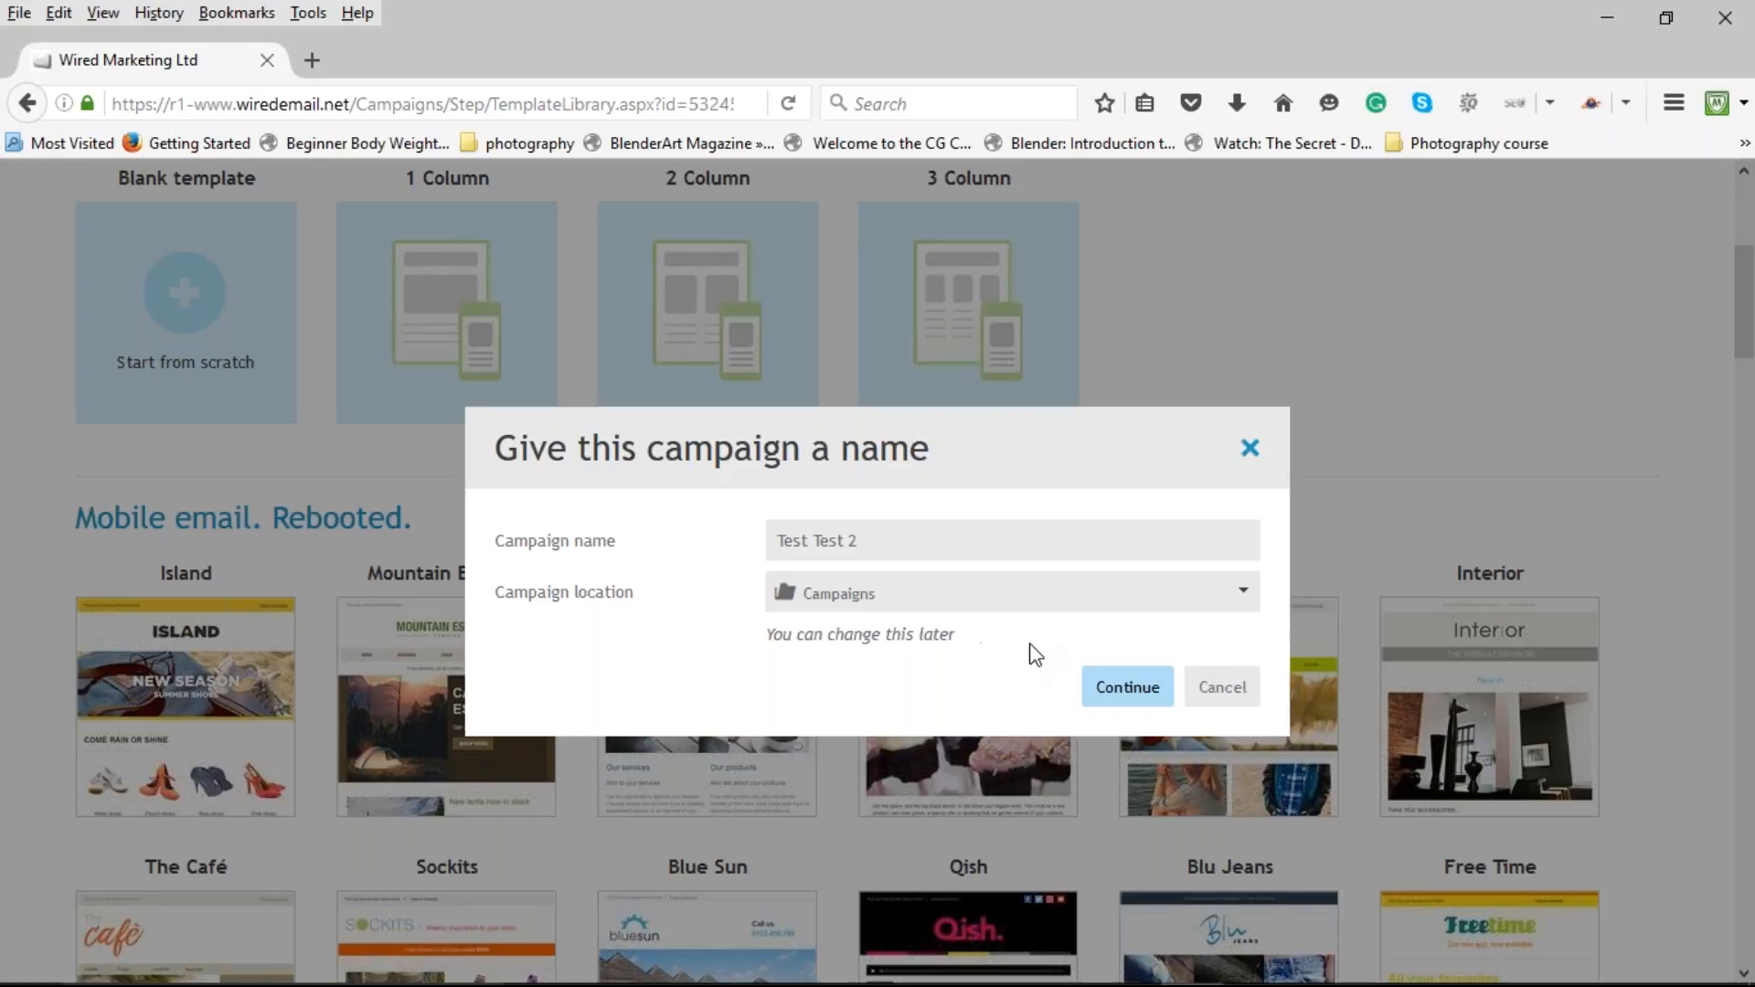
click(1131, 692)
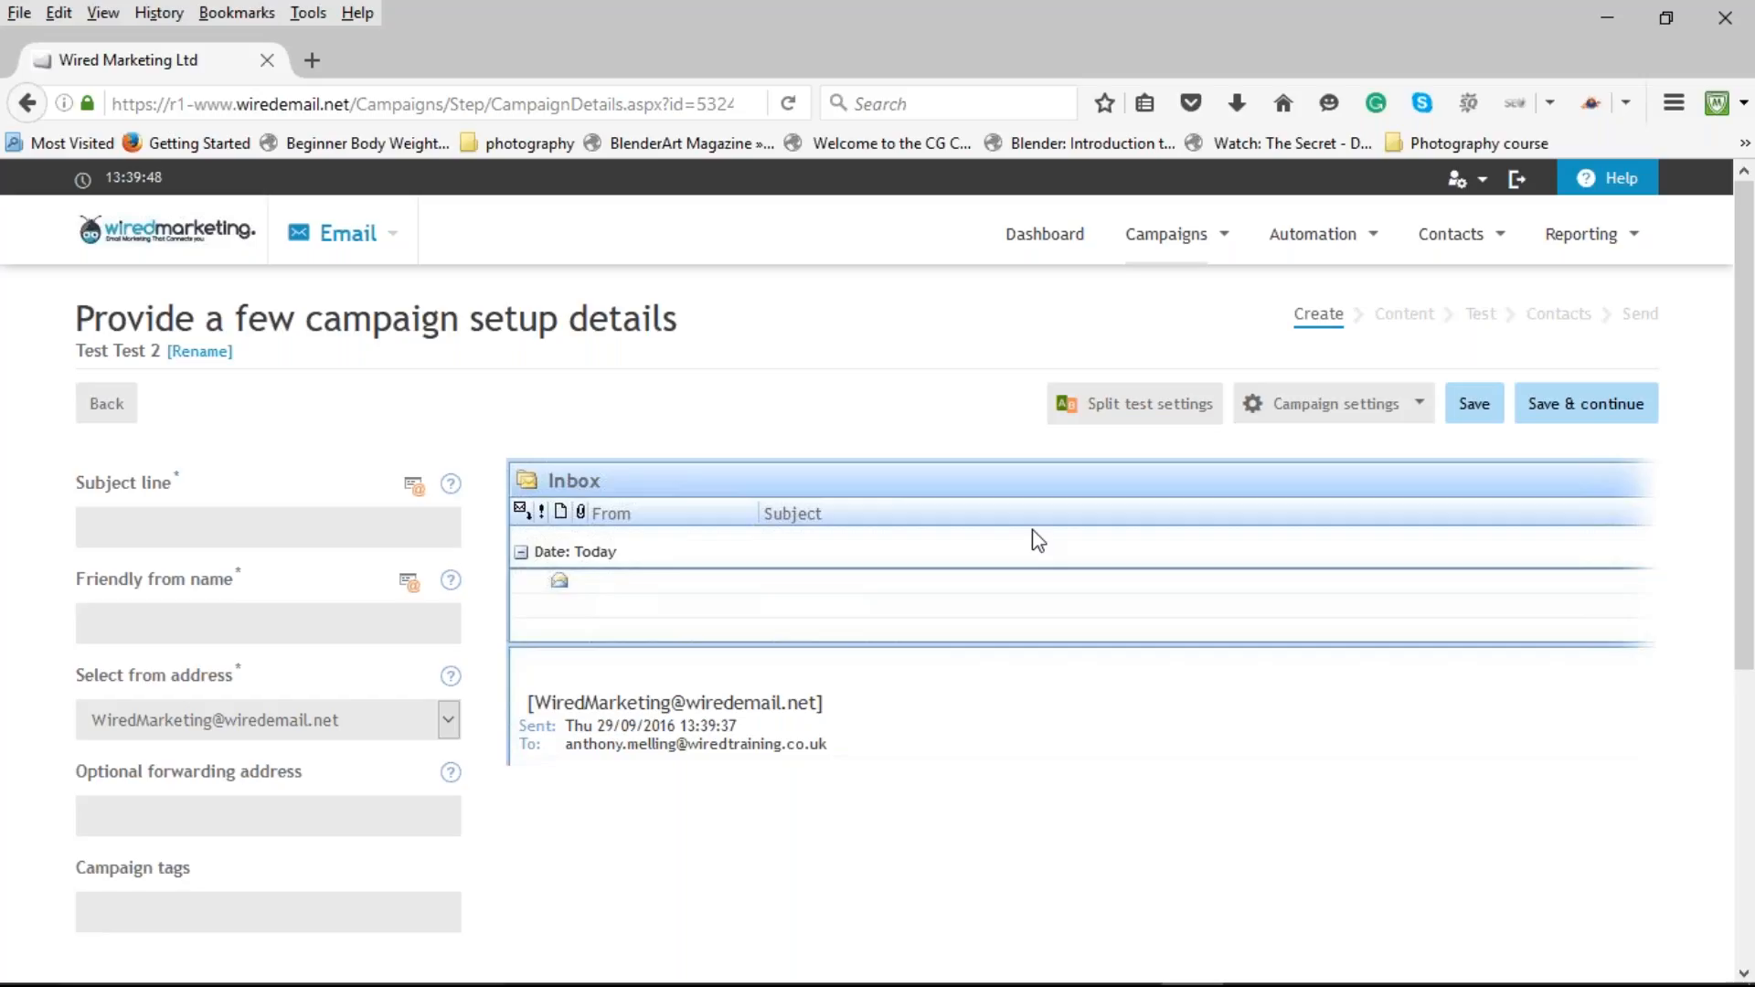
Set the campaign's subject line to "Test".
click(300, 520)
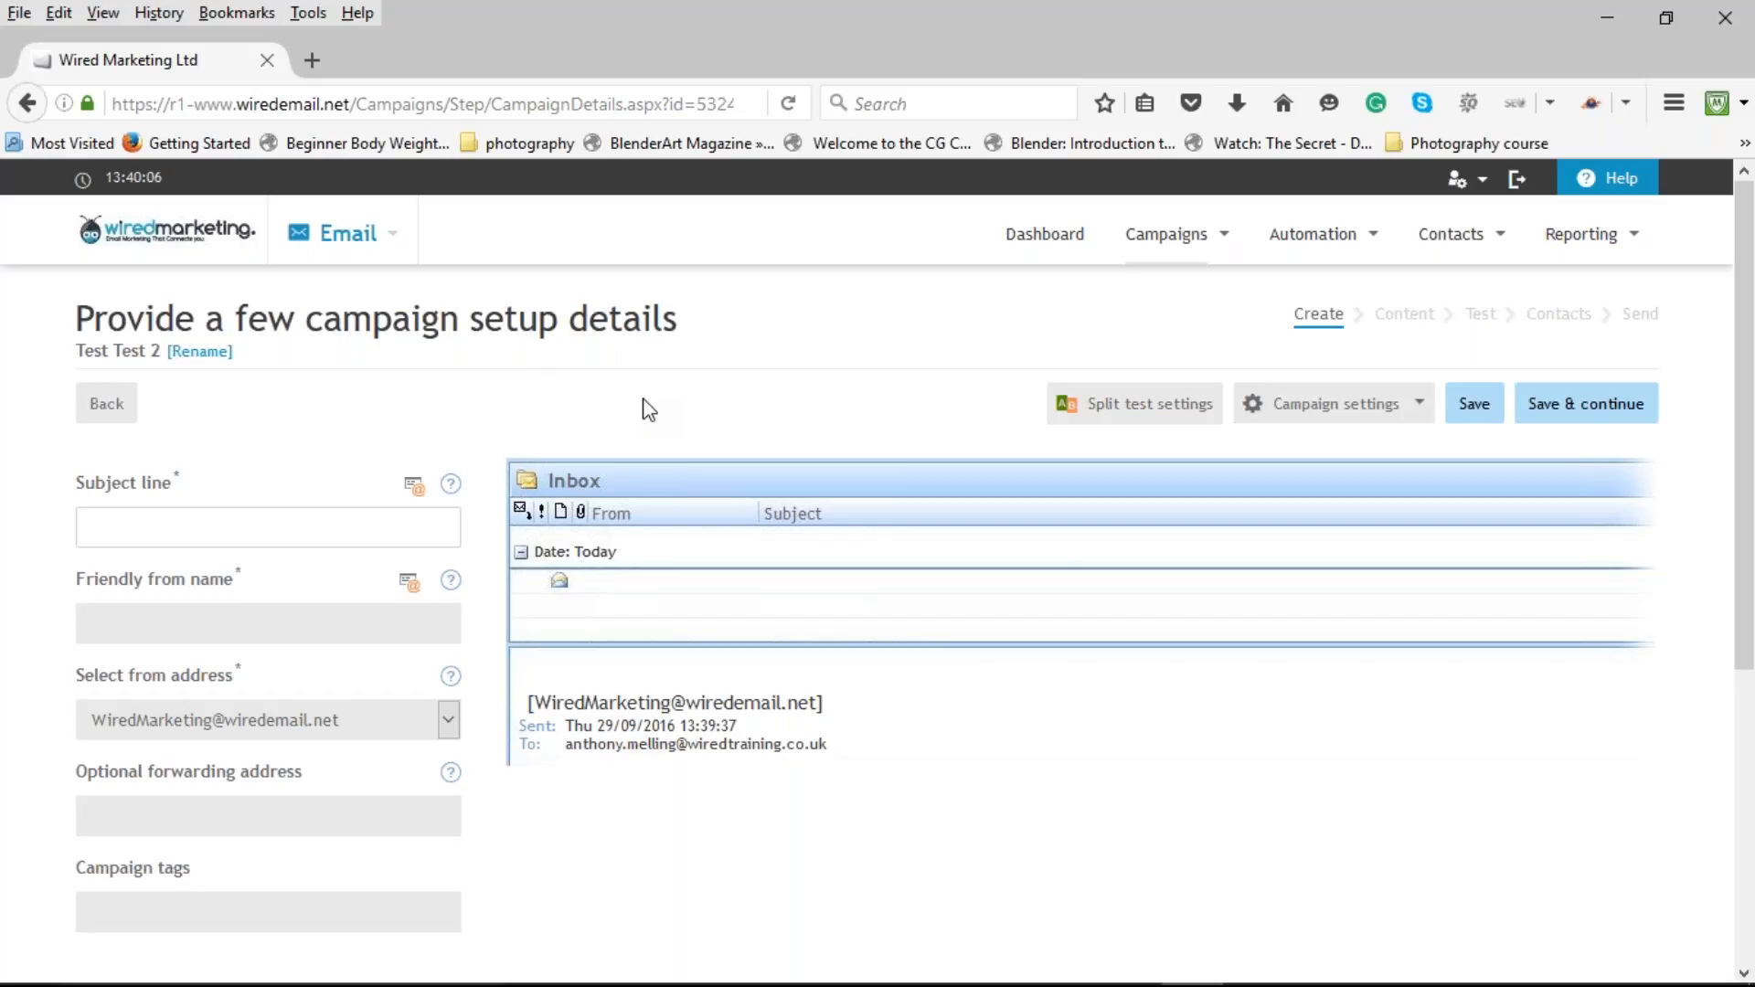
text(Test)
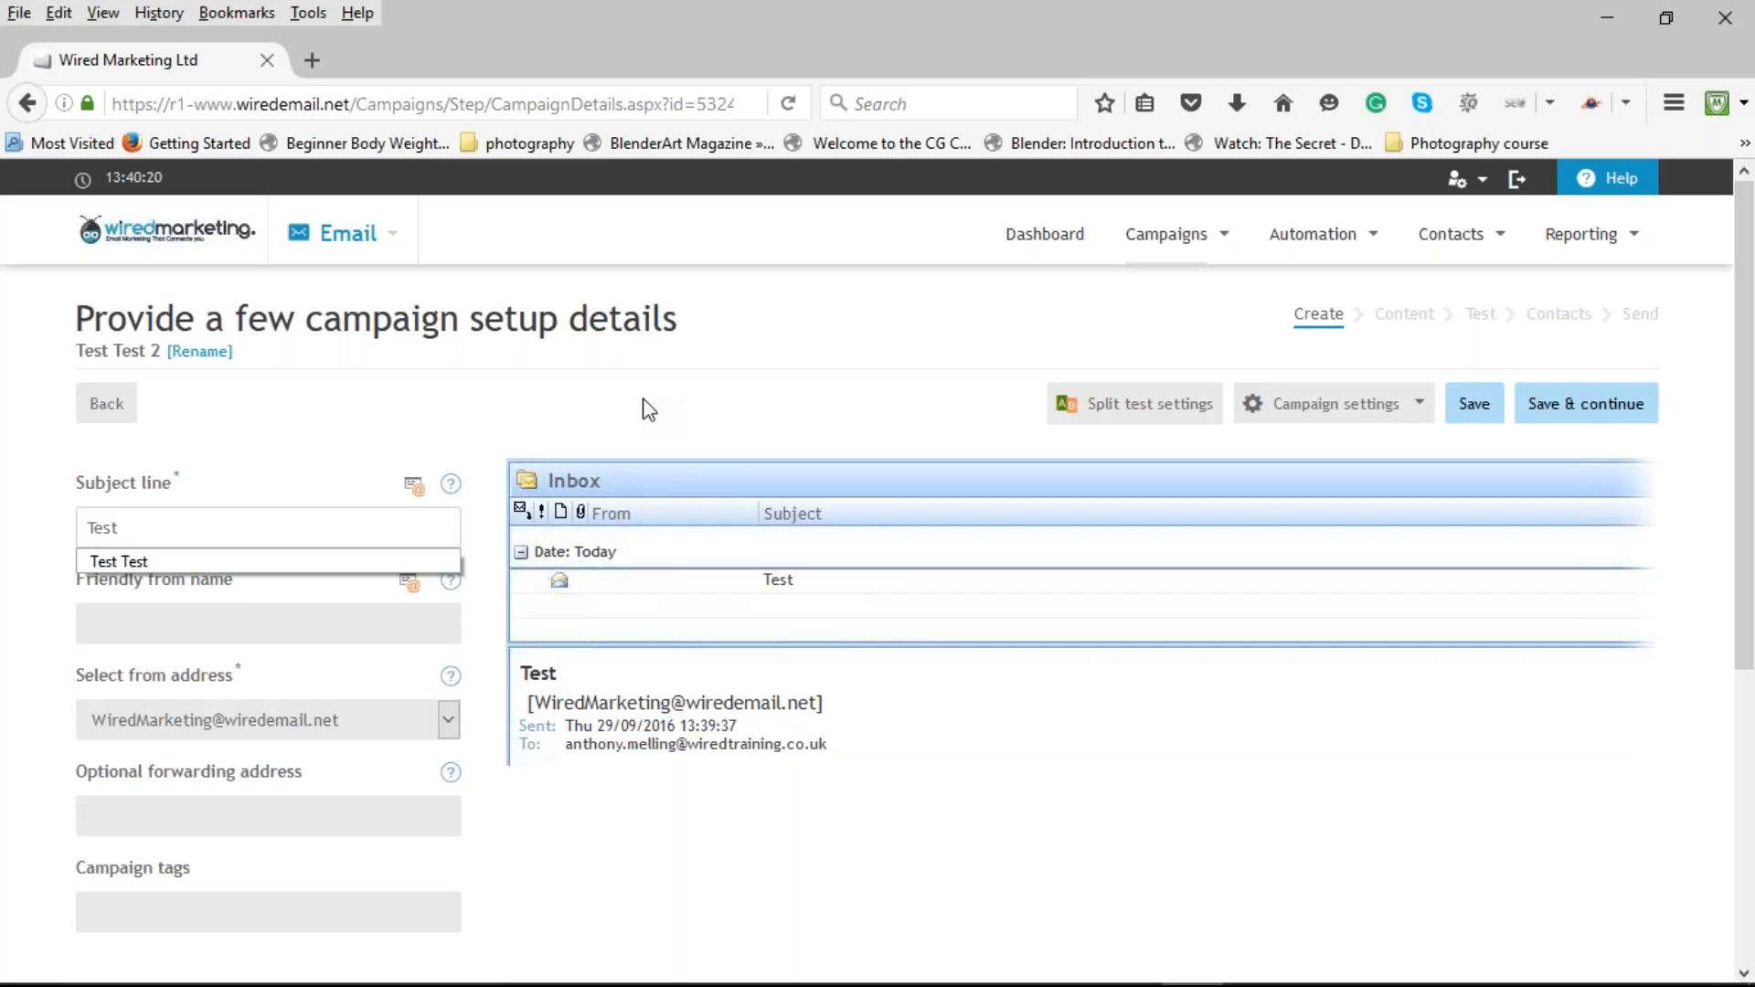
key(Tab)
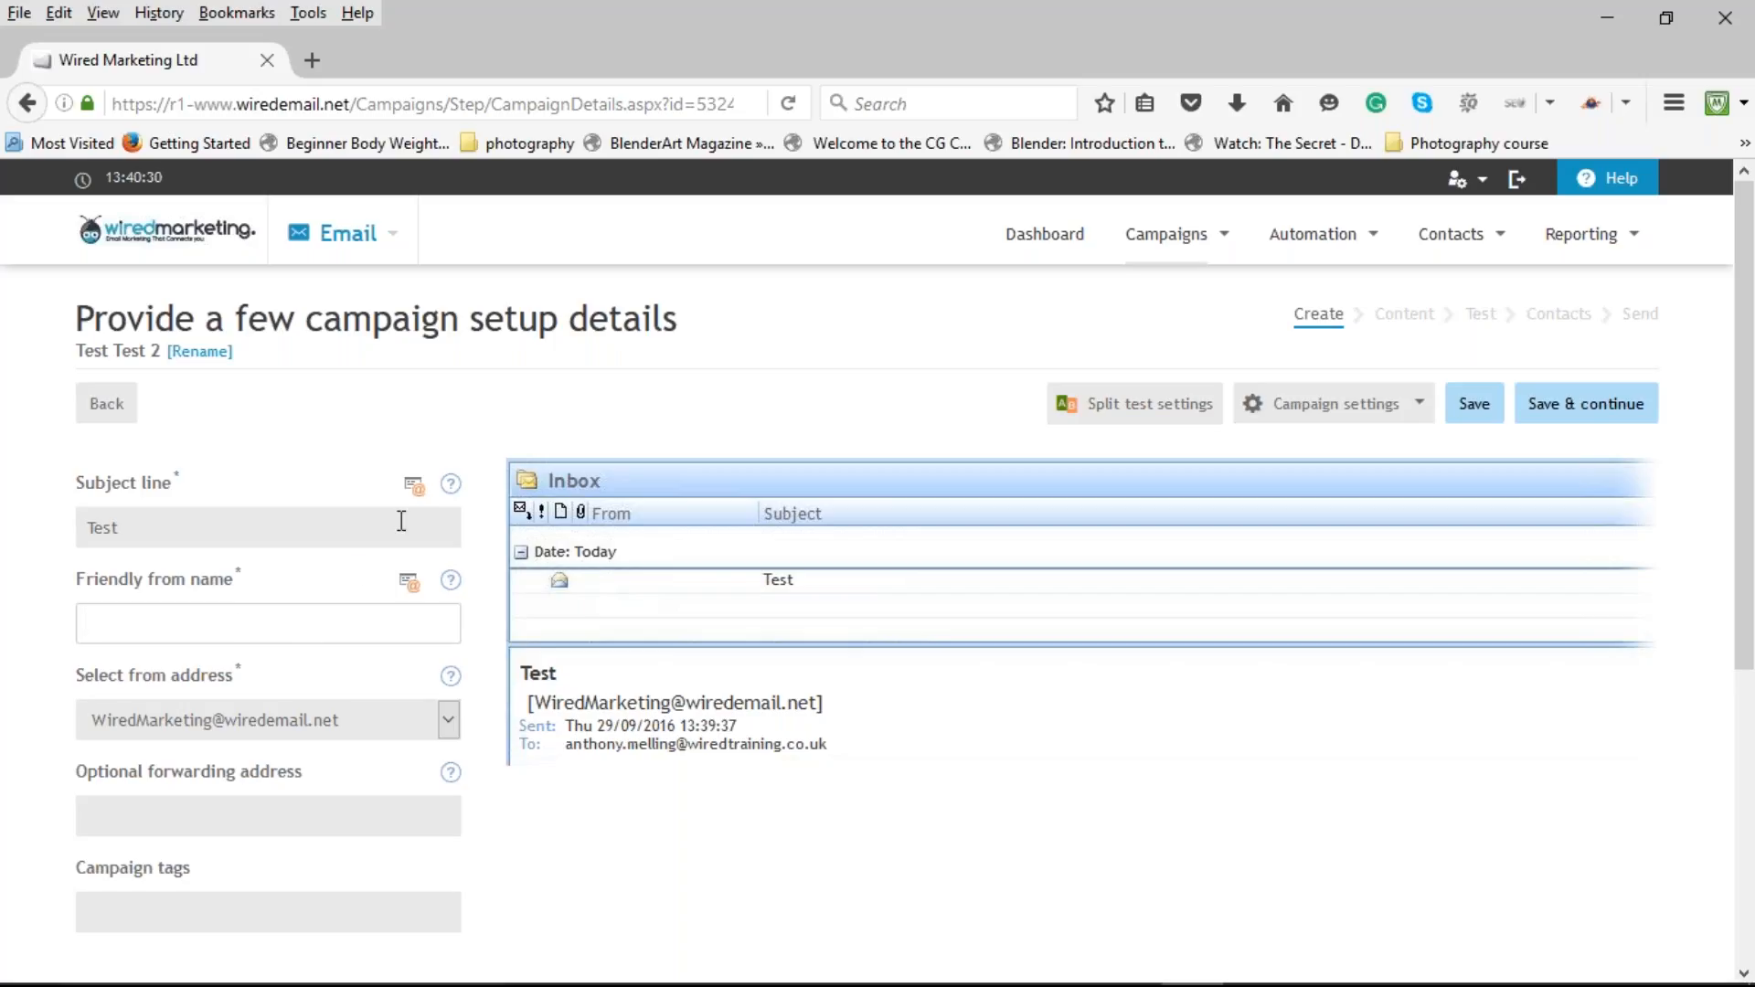
Examine the contact data fields available for personalising the subject line.
click(414, 485)
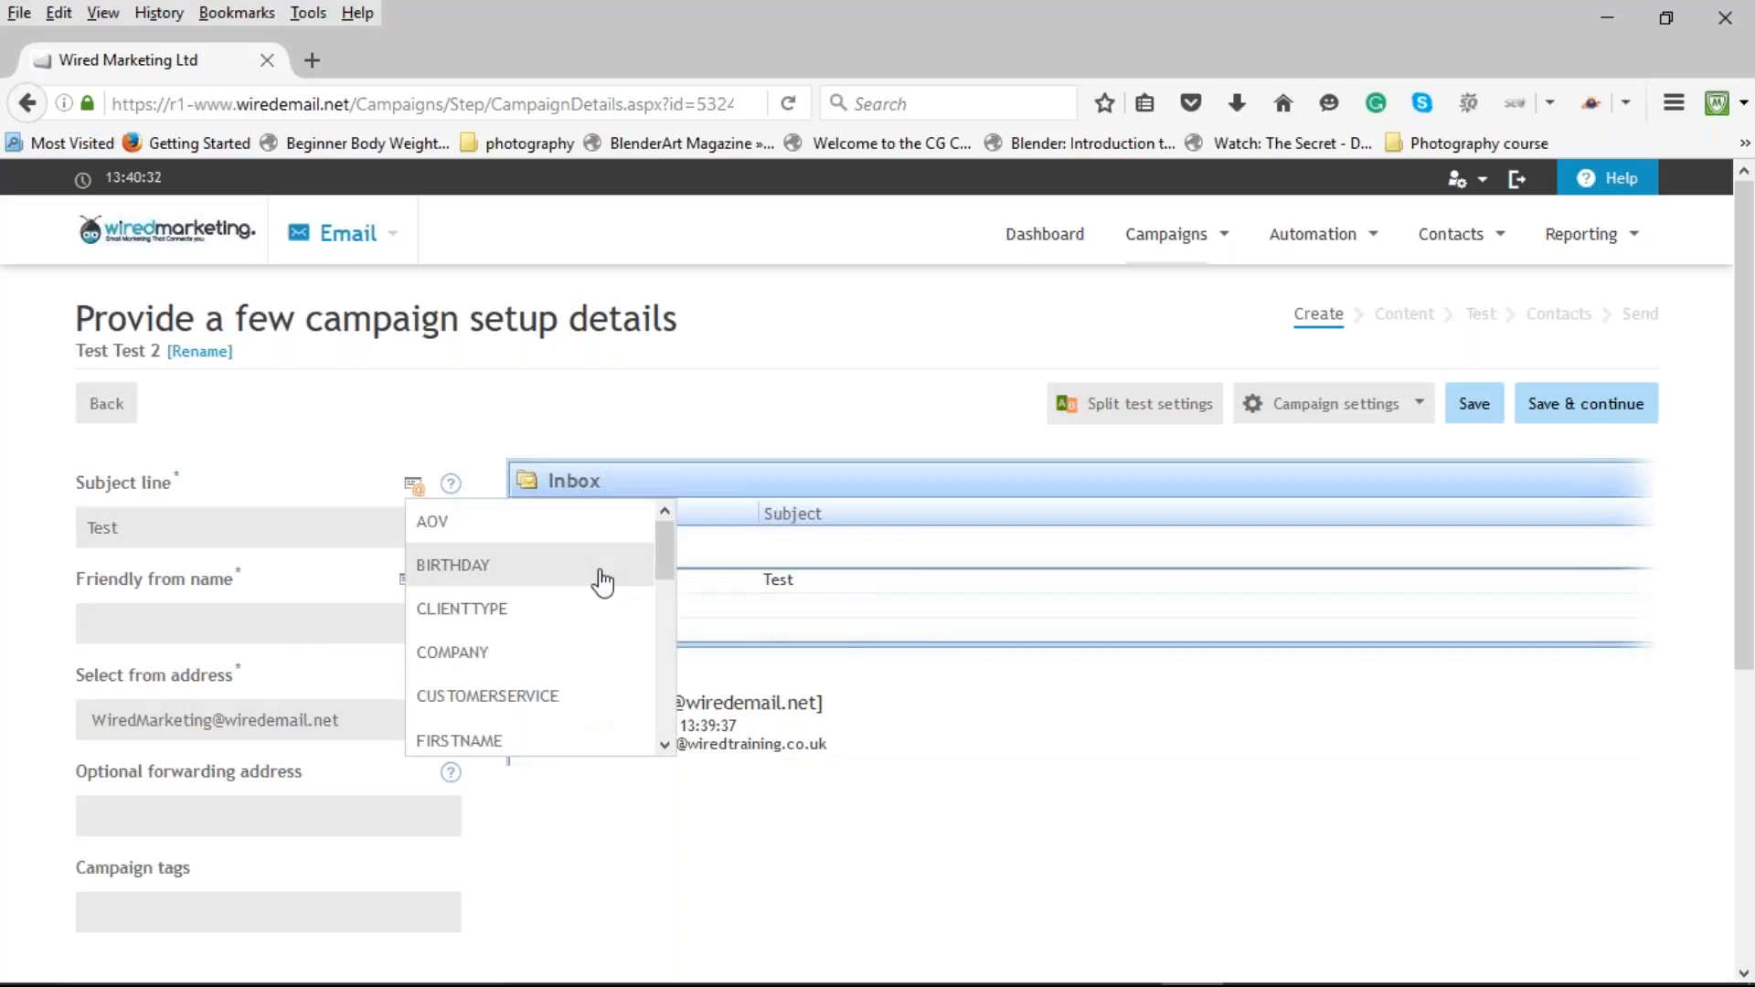
mouse_move(661, 560)
mouse_down()
mouse_move(655, 716)
mouse_move(666, 574)
mouse_up()
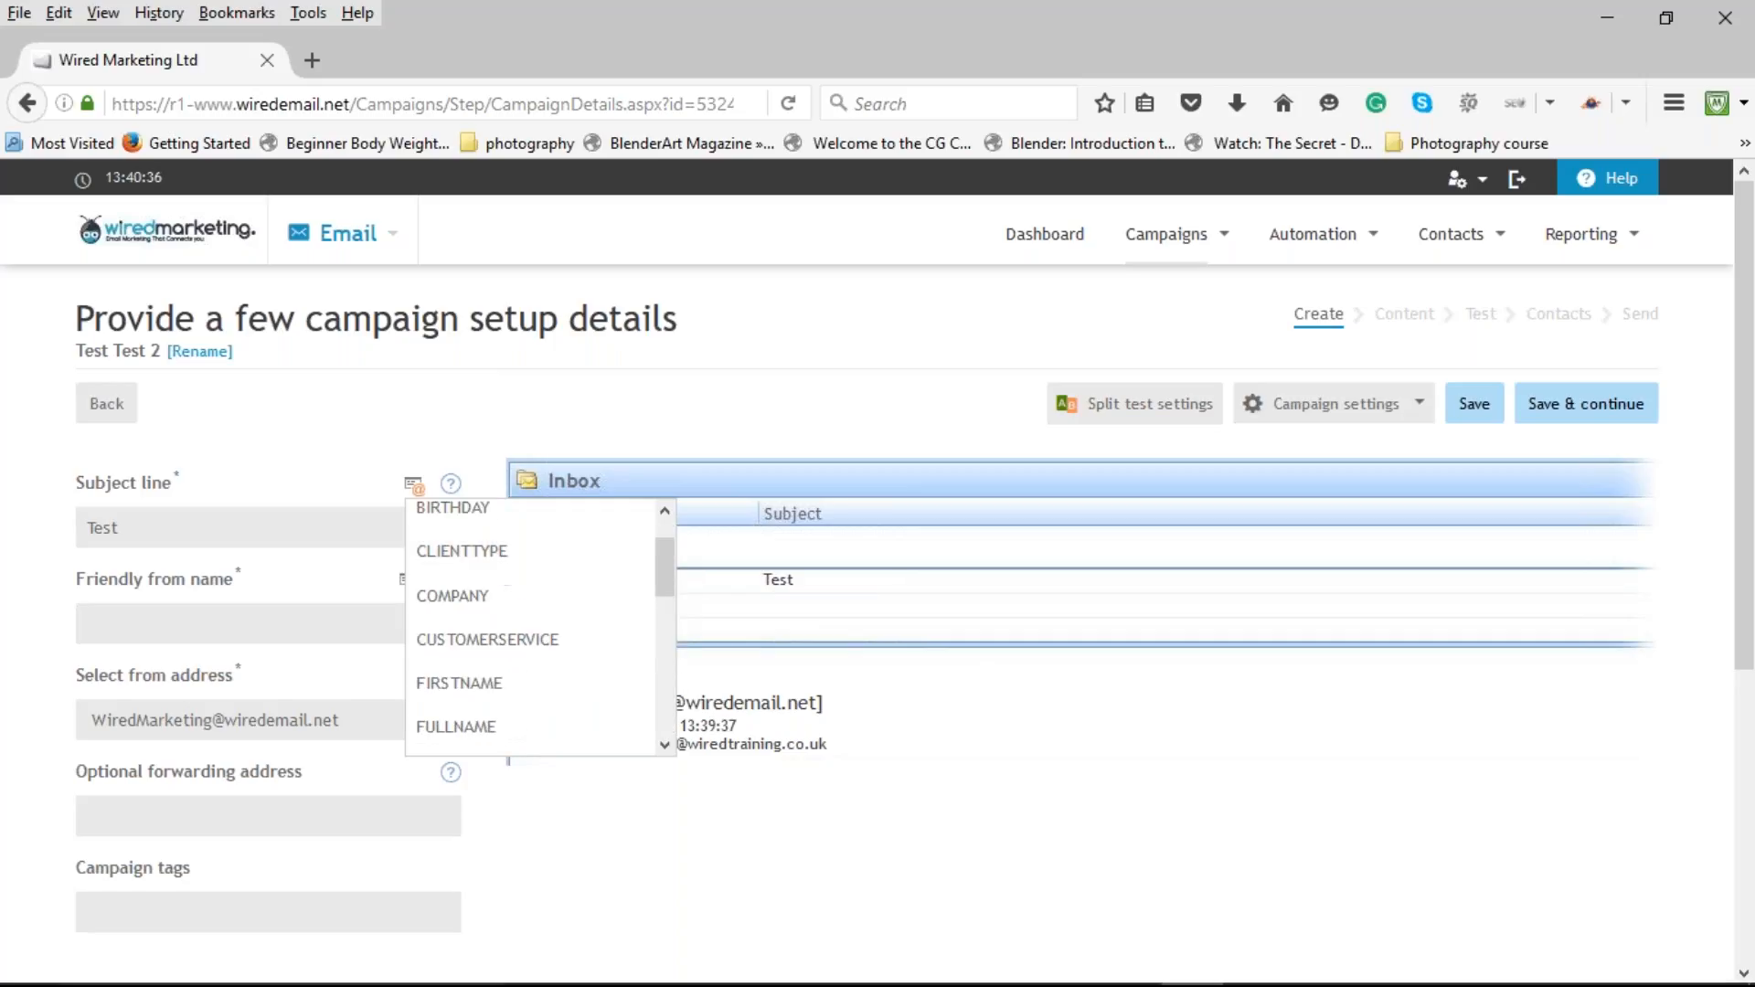
click(319, 469)
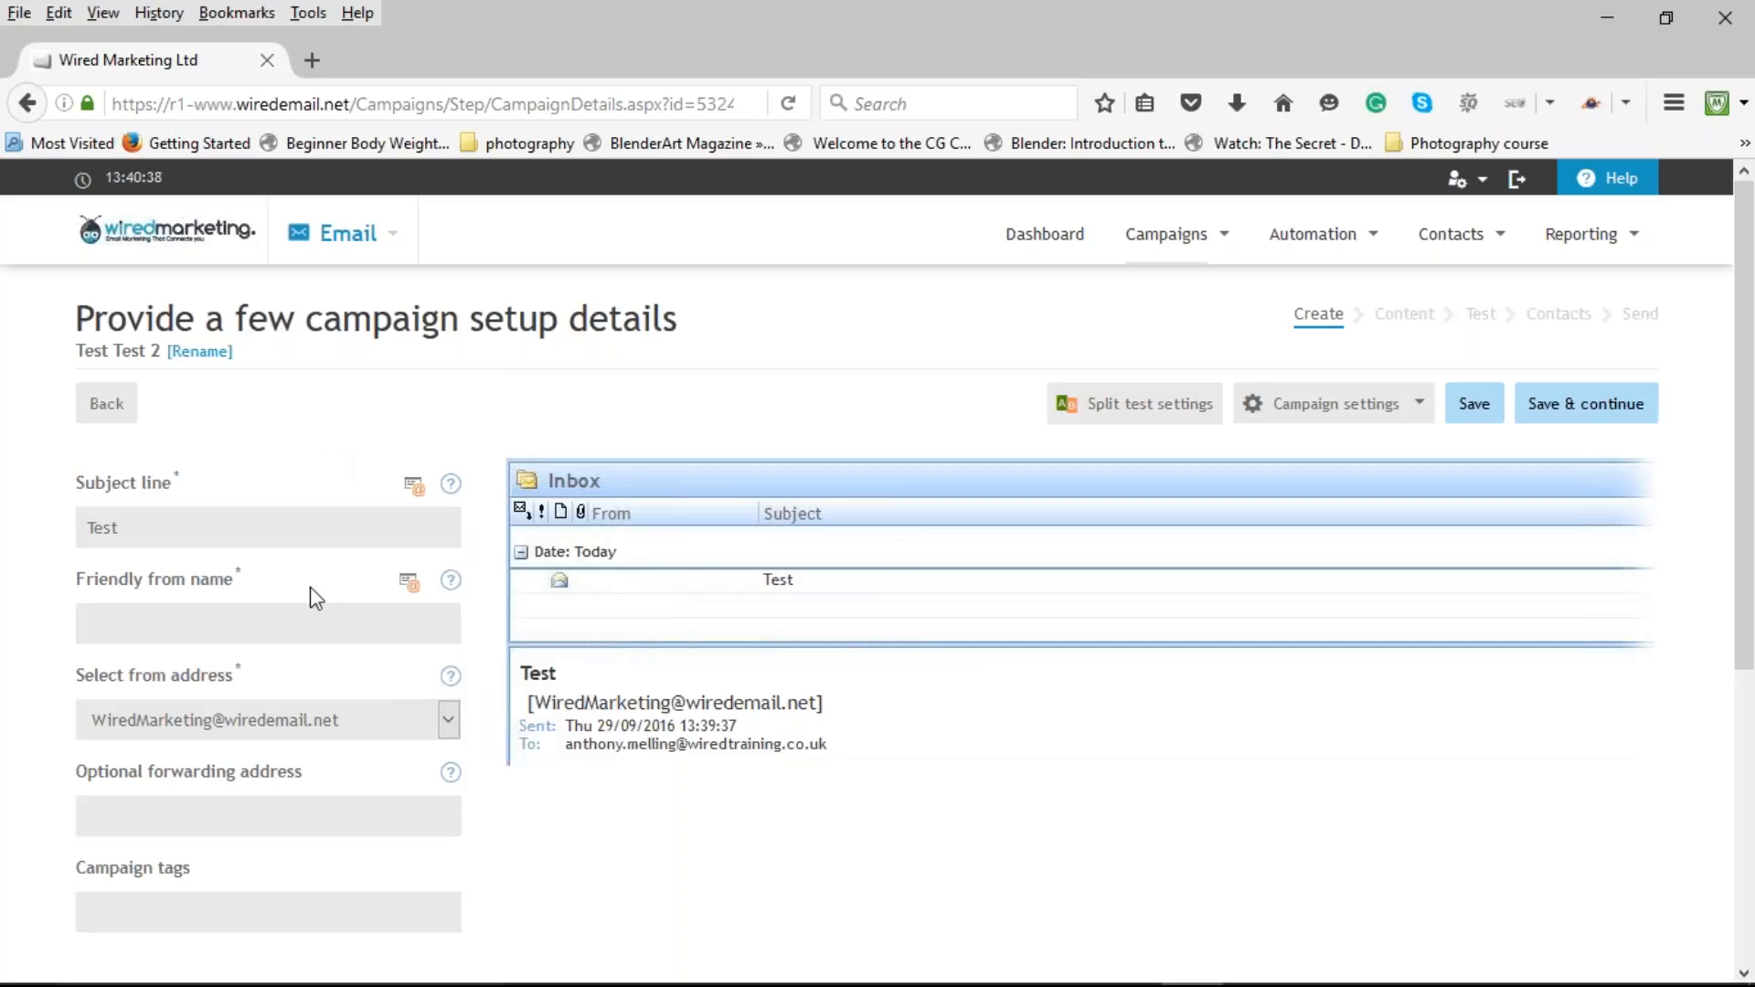
Look through the contact data fields available for the friendly from name.
click(263, 631)
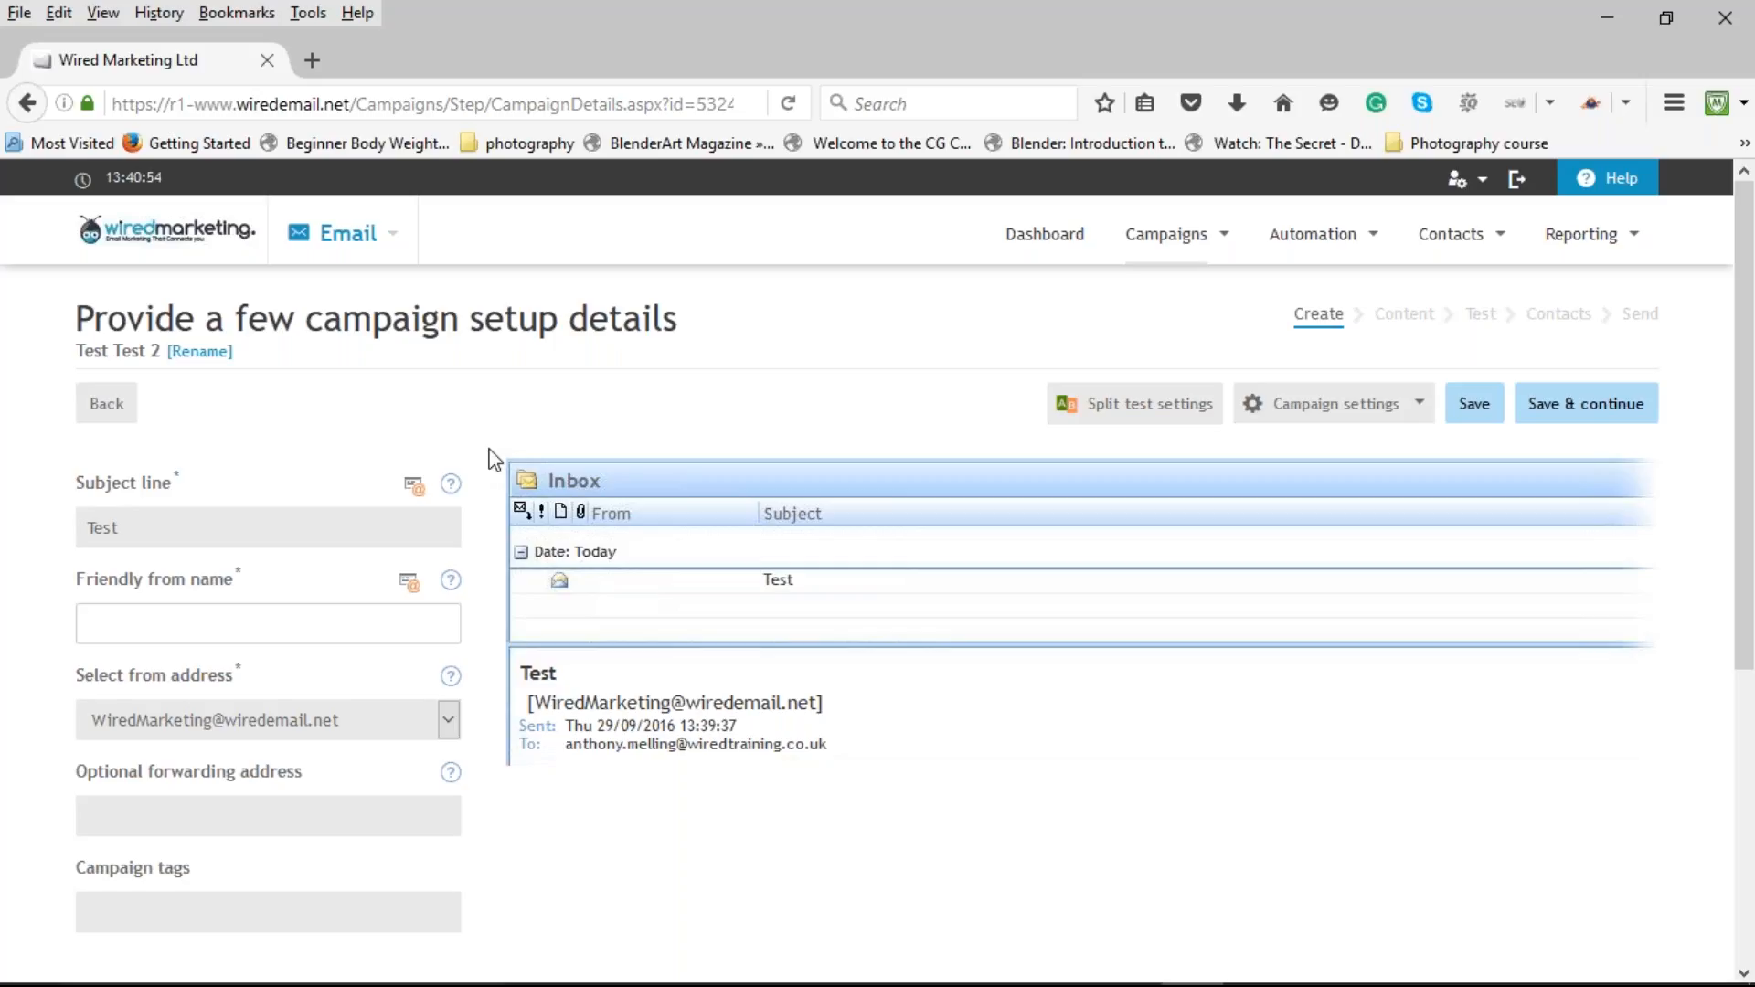
click(179, 605)
click(409, 585)
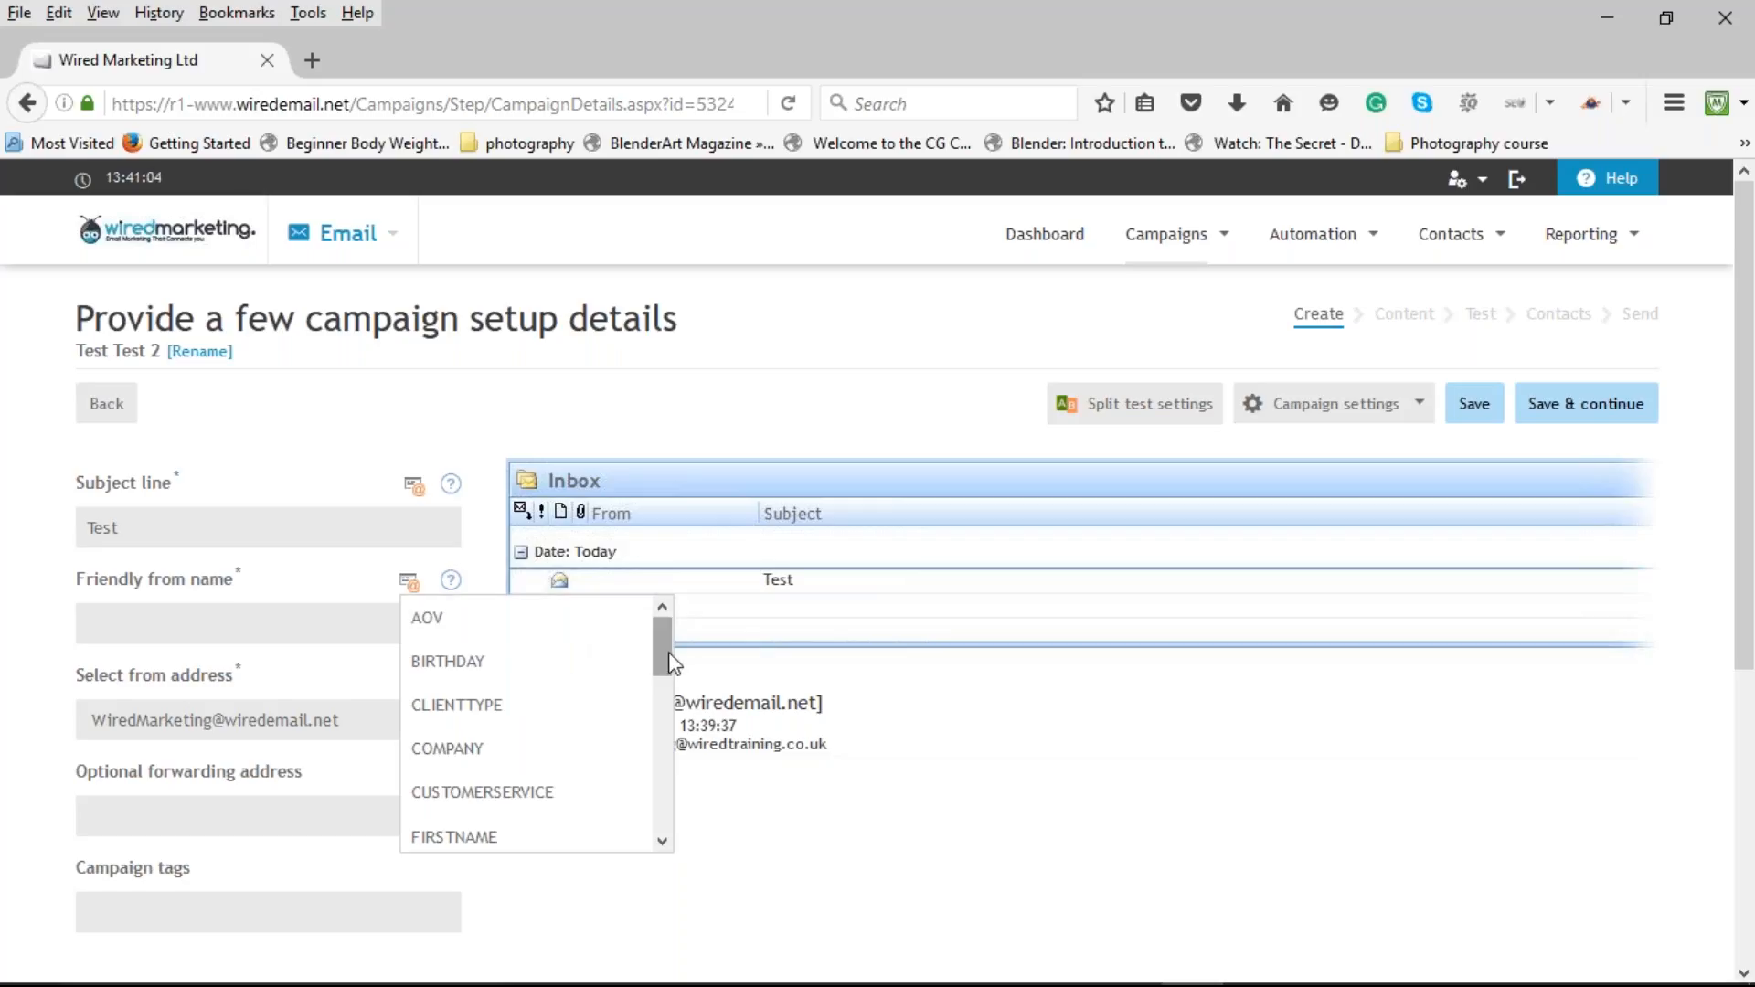
drag(662, 651, 670, 795)
drag(666, 834, 683, 658)
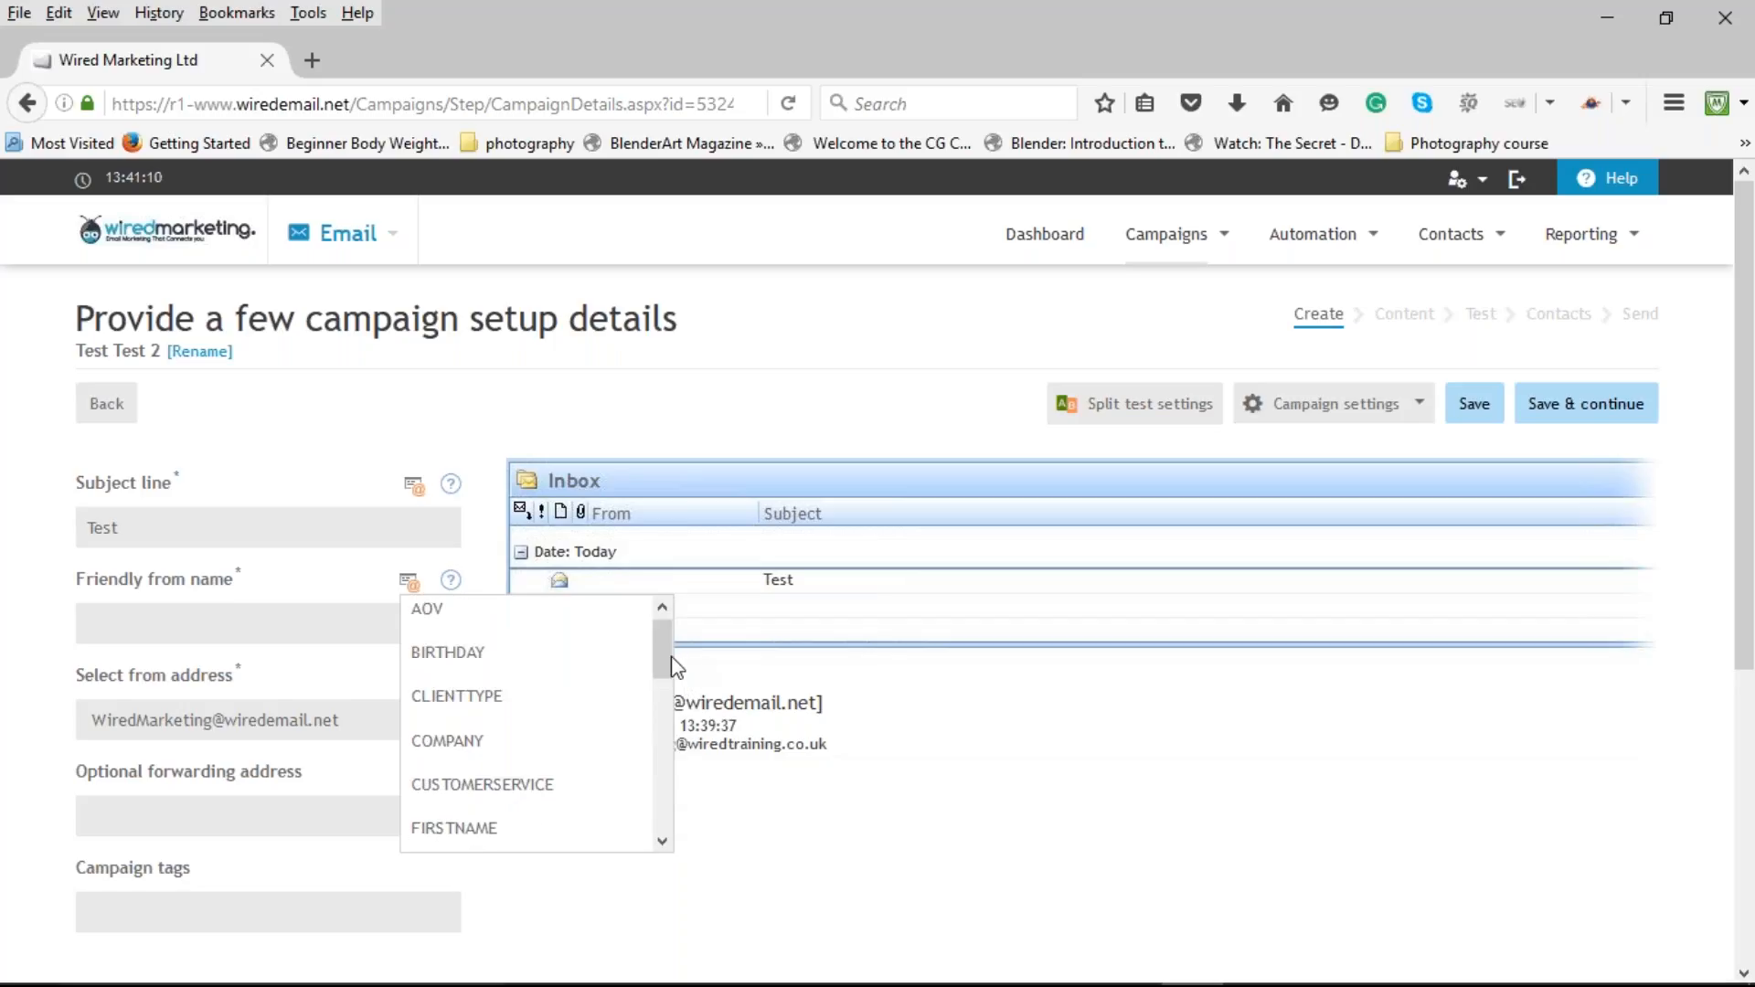
click(42, 599)
Enter the sender's name as the friendly from name and check the available from addresses.
click(125, 619)
text(Tony Test)
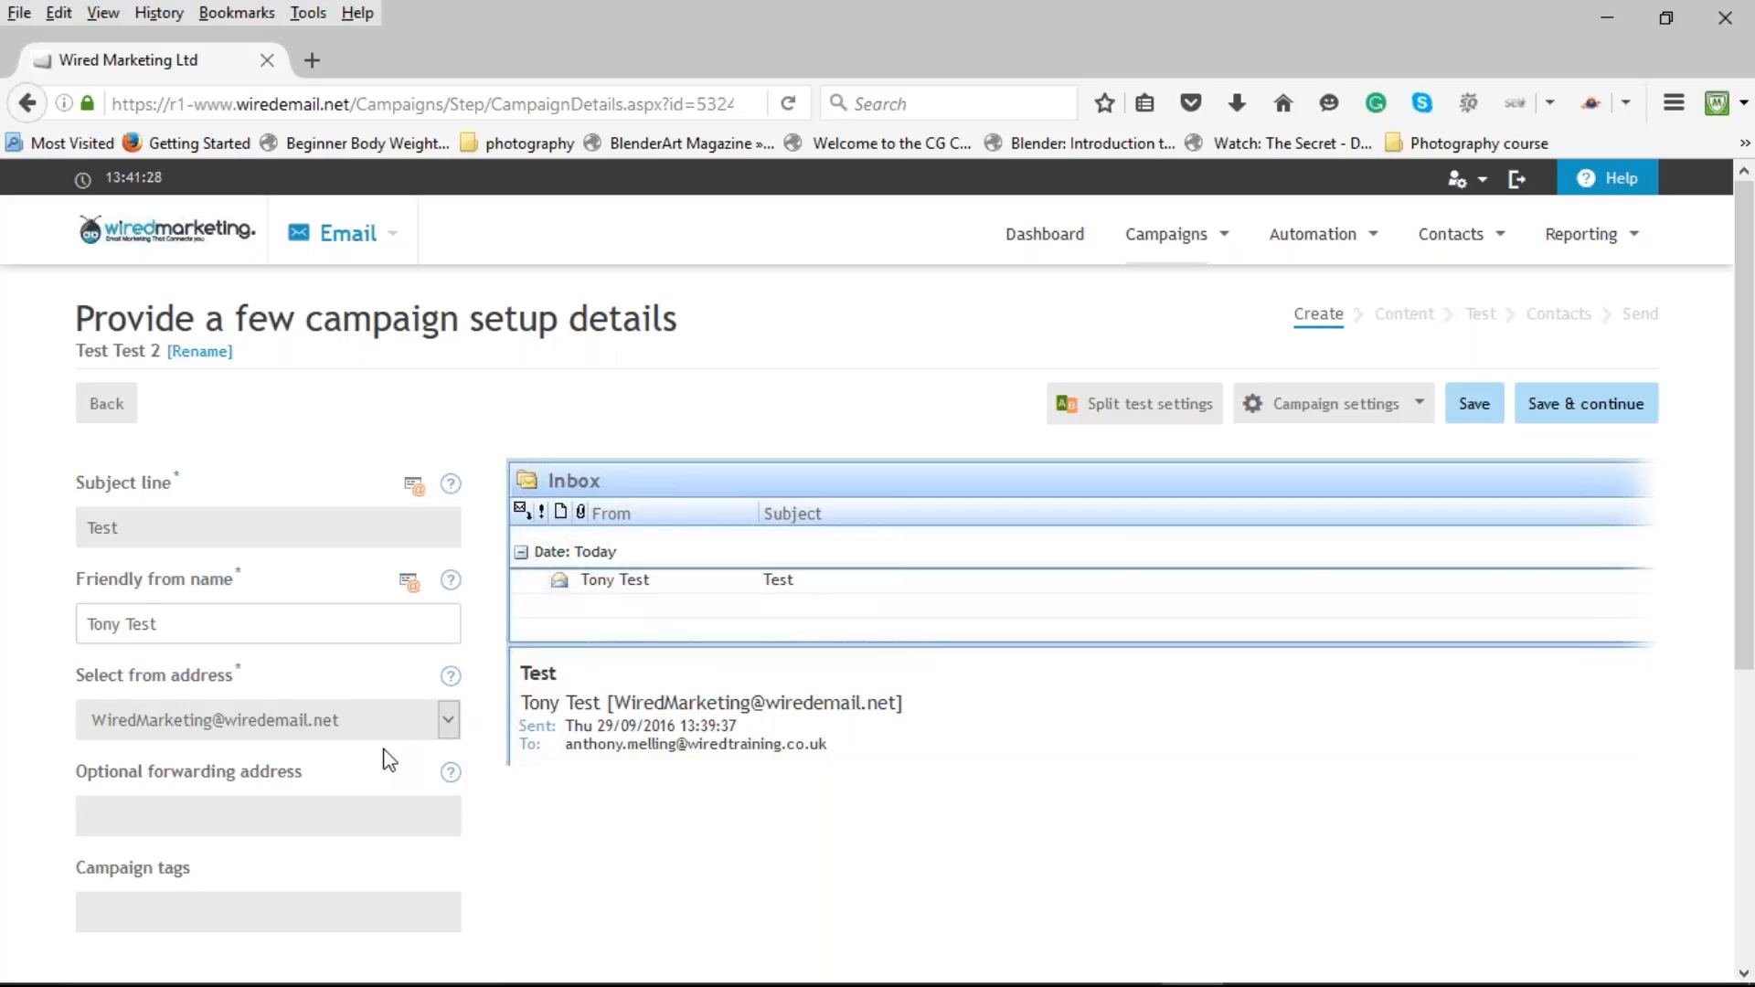
click(449, 724)
click(451, 729)
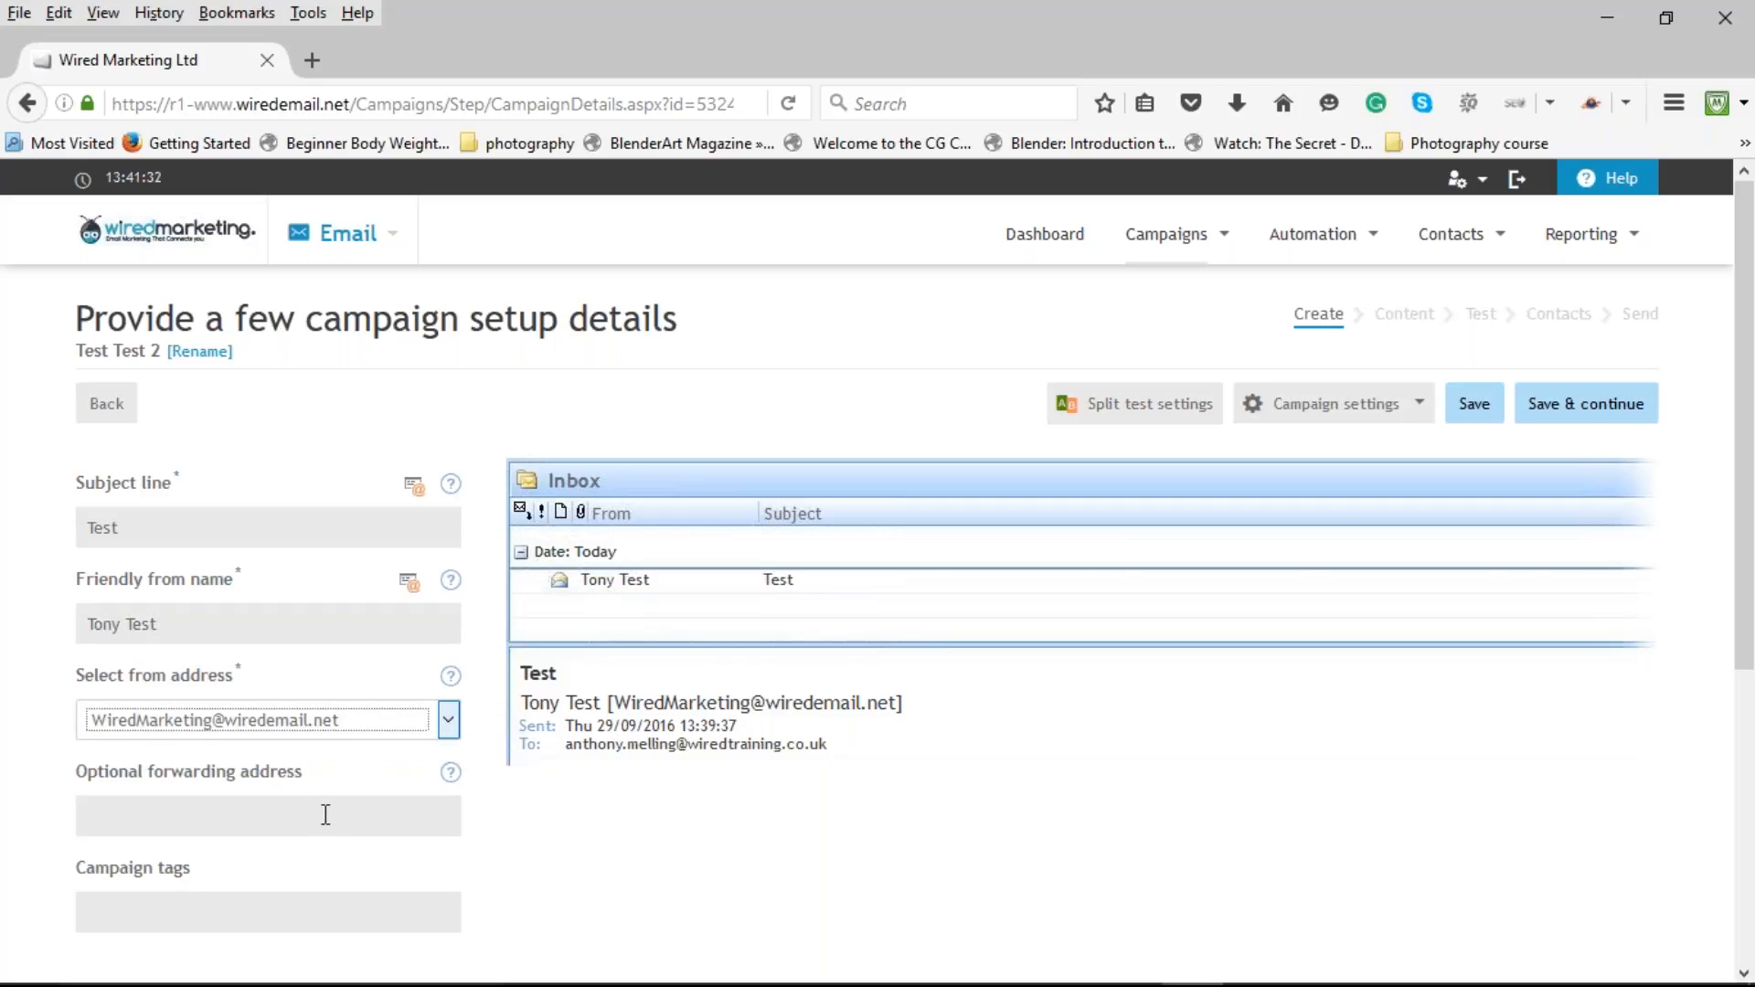
Try adding the suggested "newsletter; july;" campaign tag, and remove it from the campaign tags.
scroll(329, 812, down, 3)
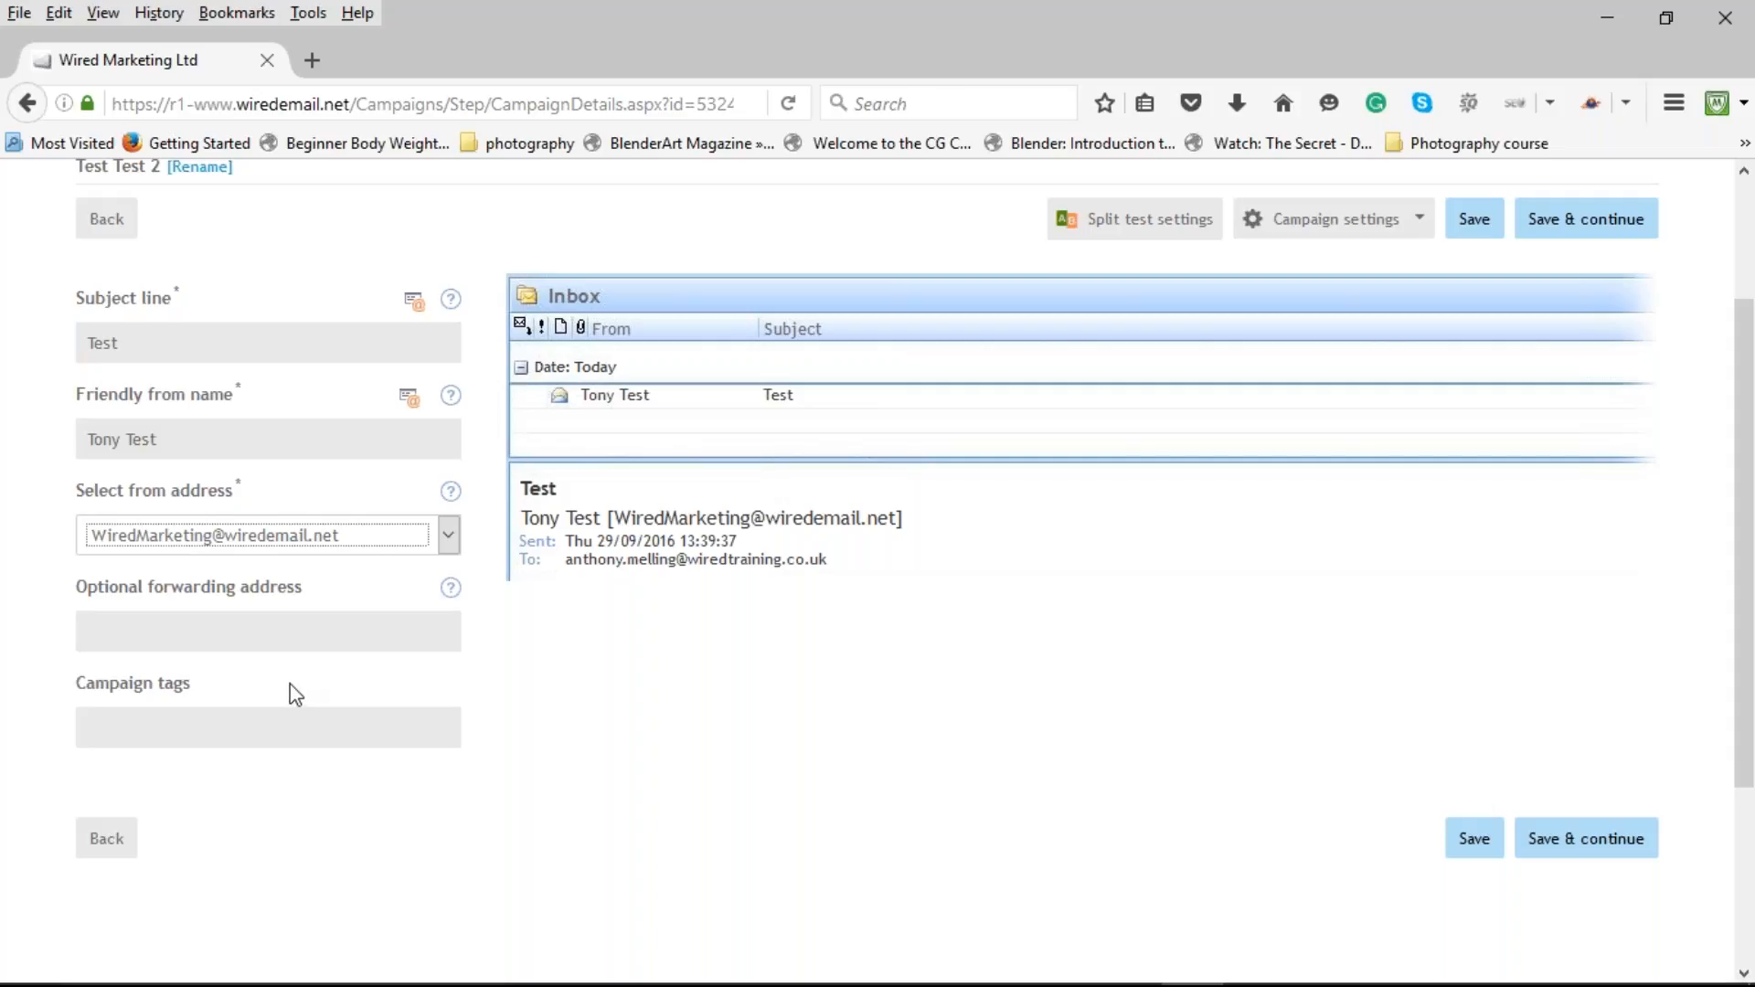
click(349, 732)
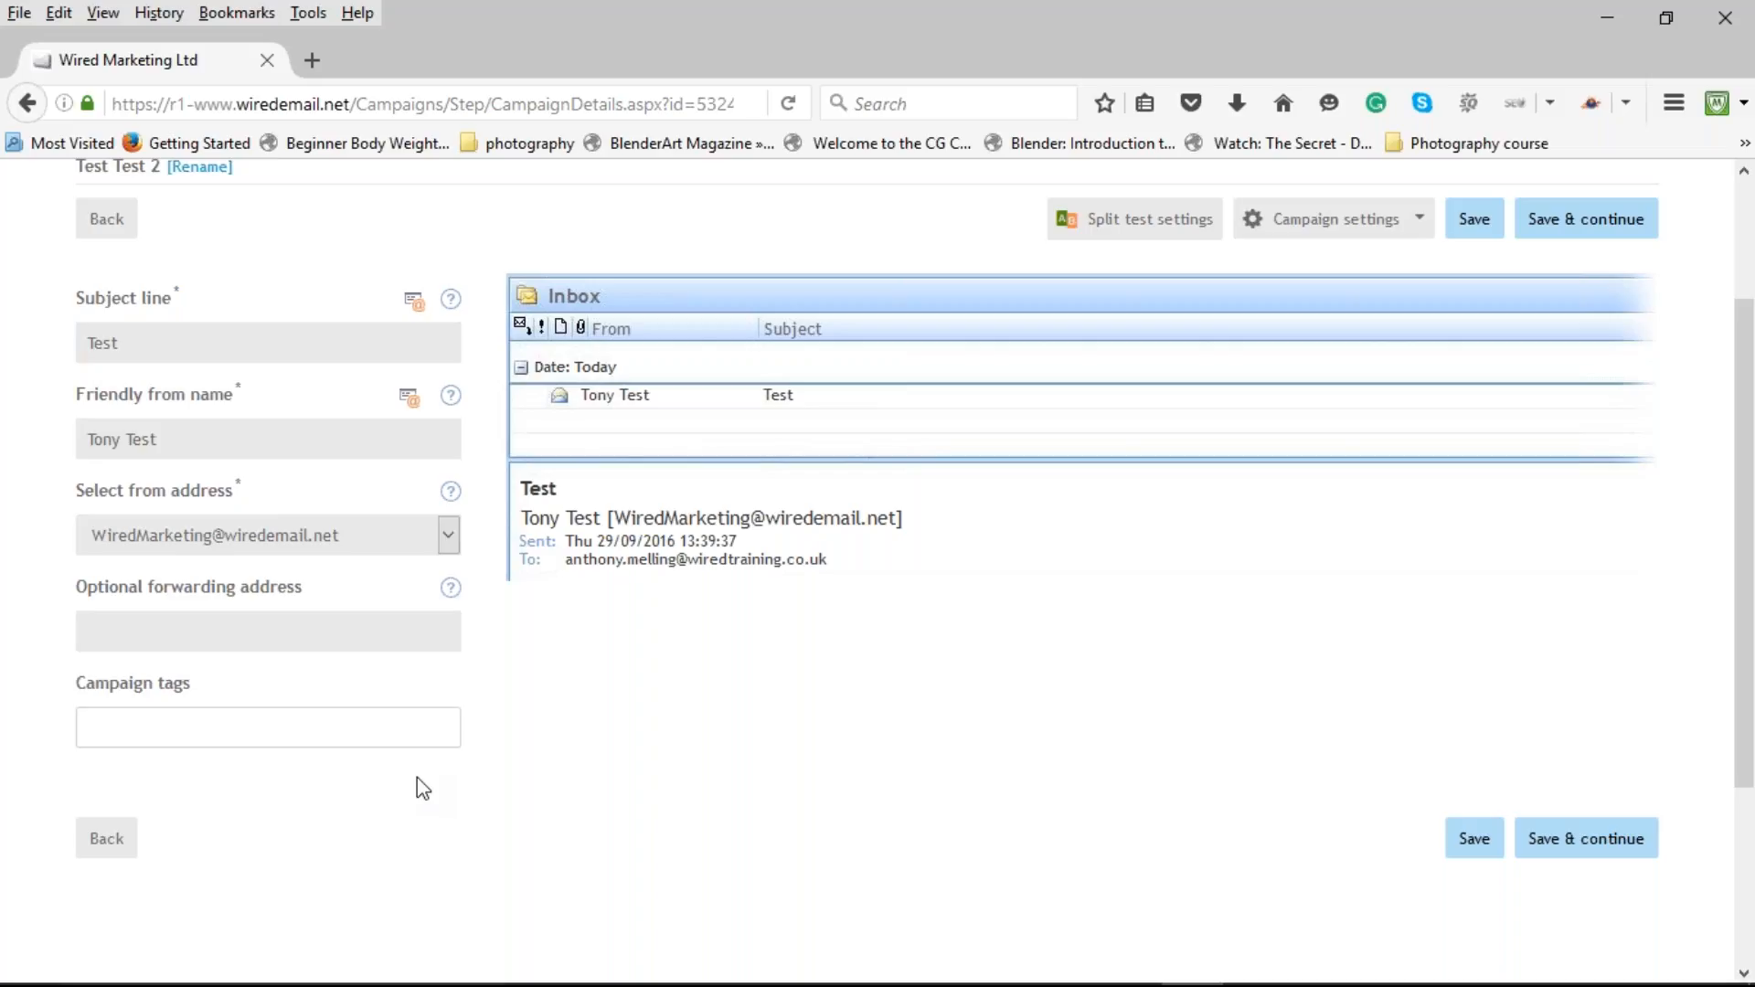
text(newsl)
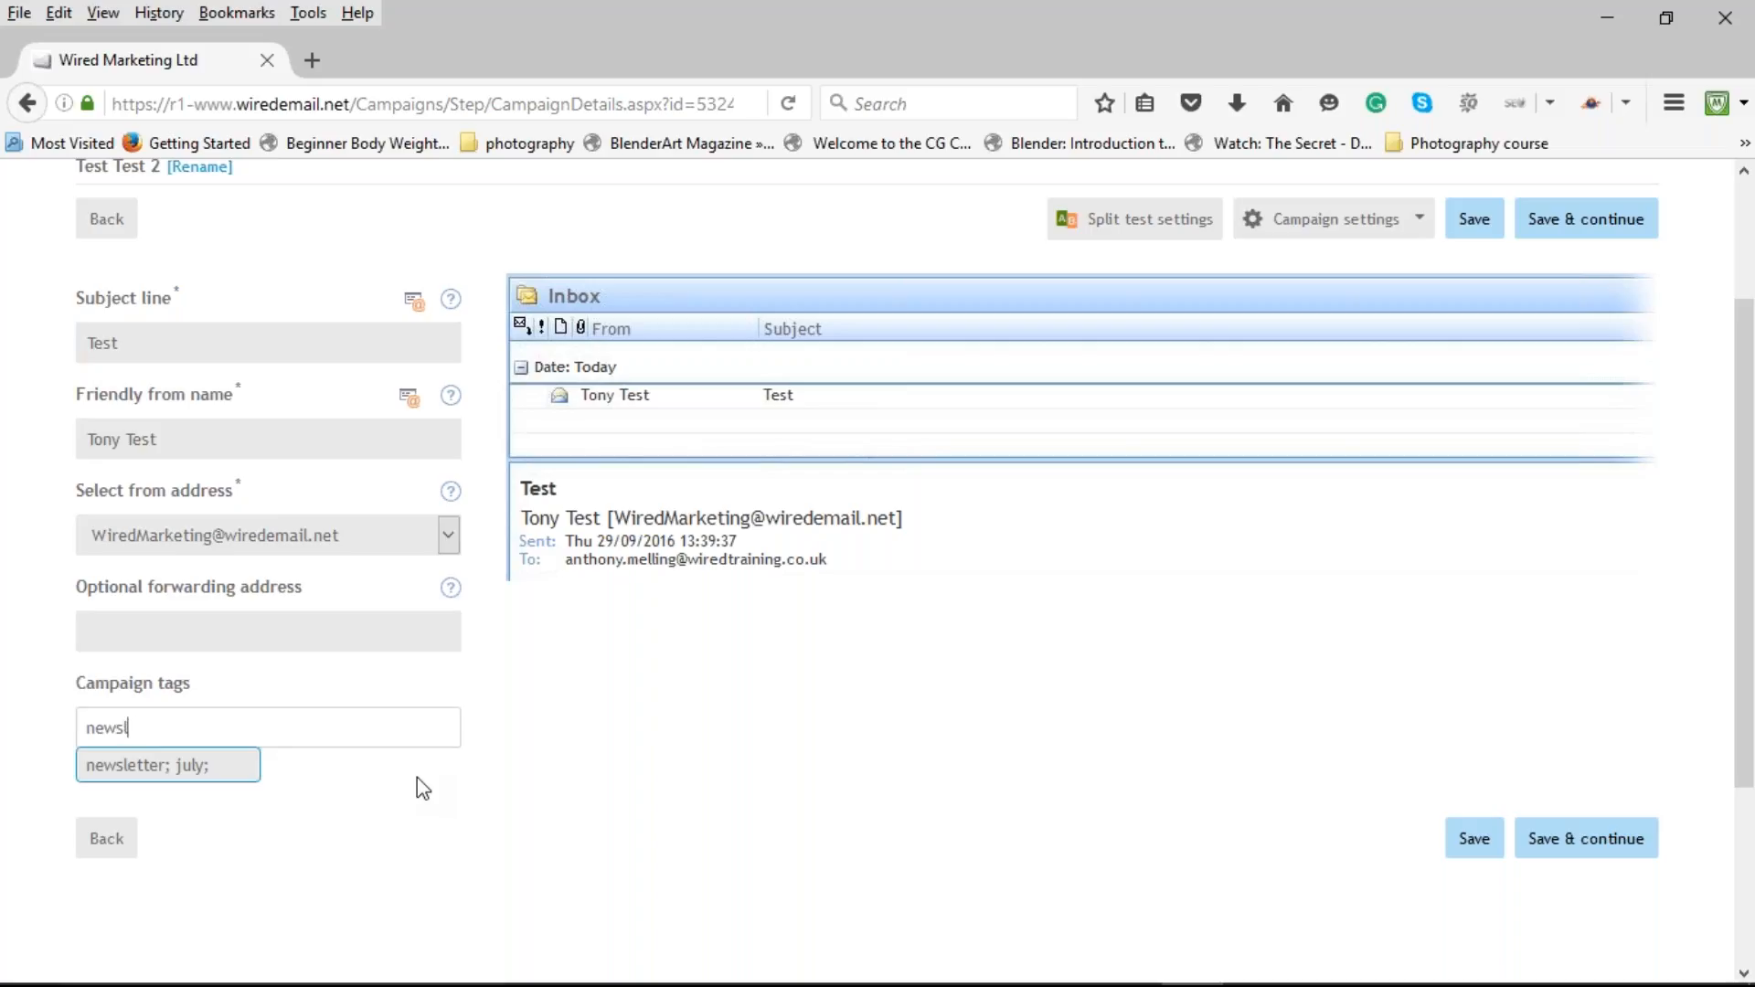
text(etter)
key(Return)
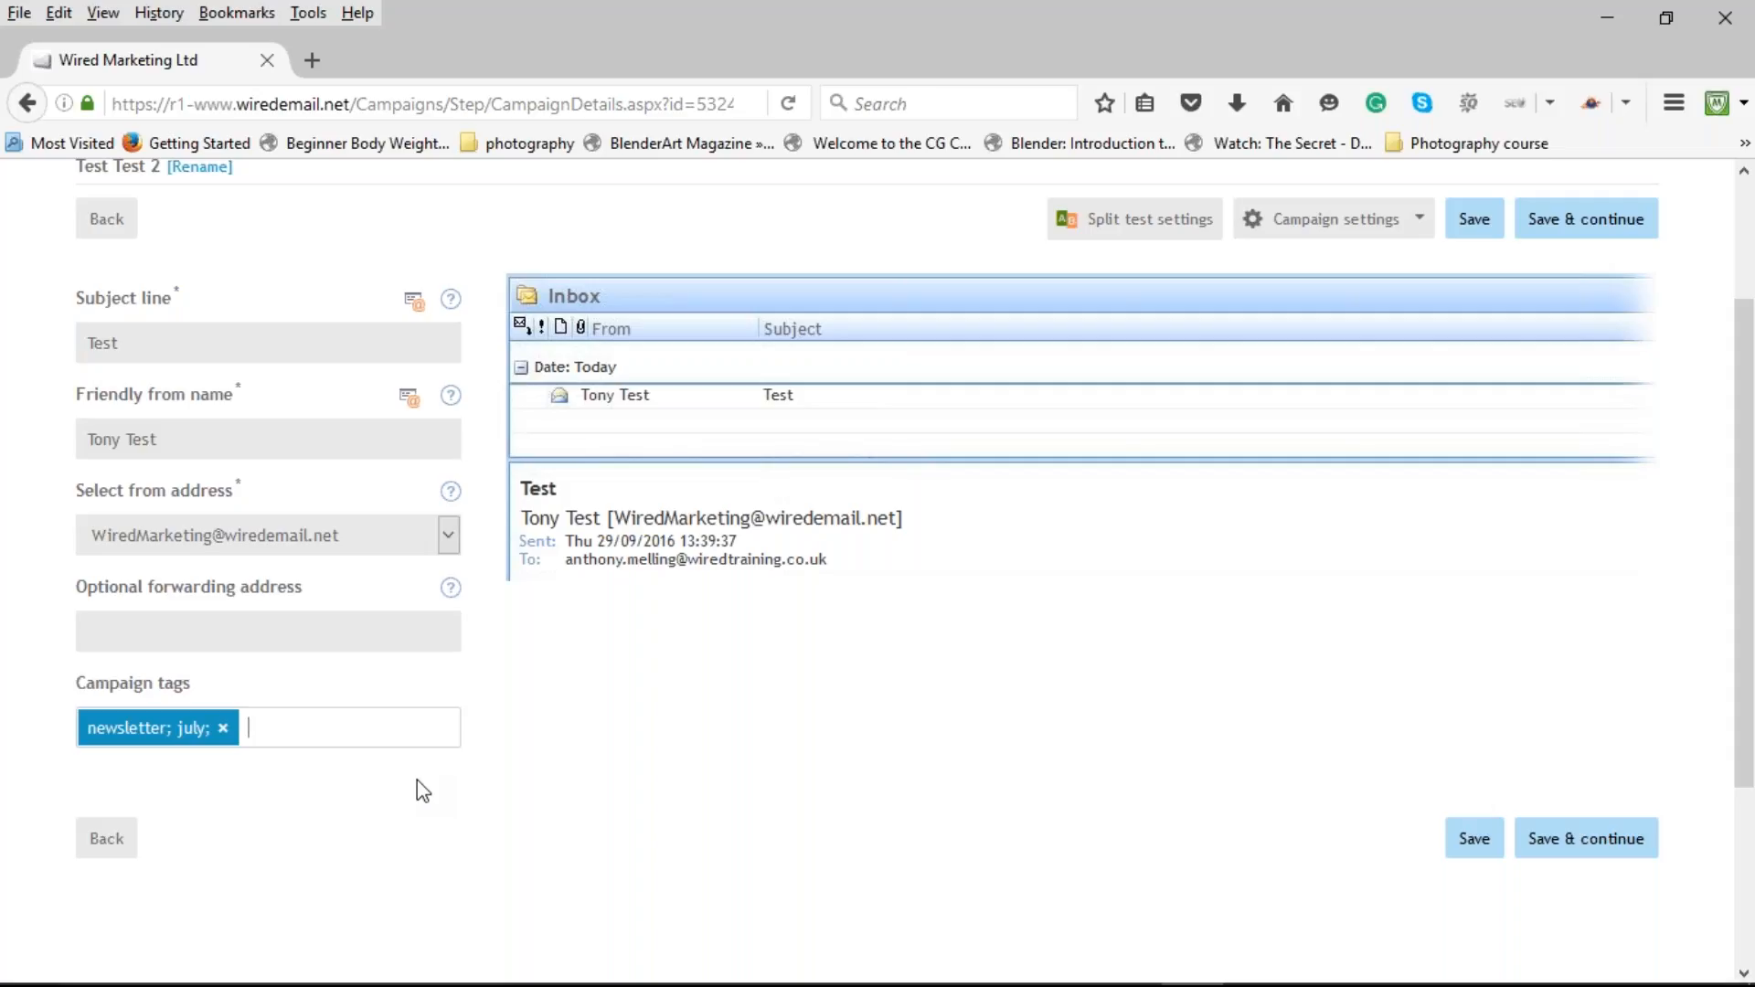
click(223, 728)
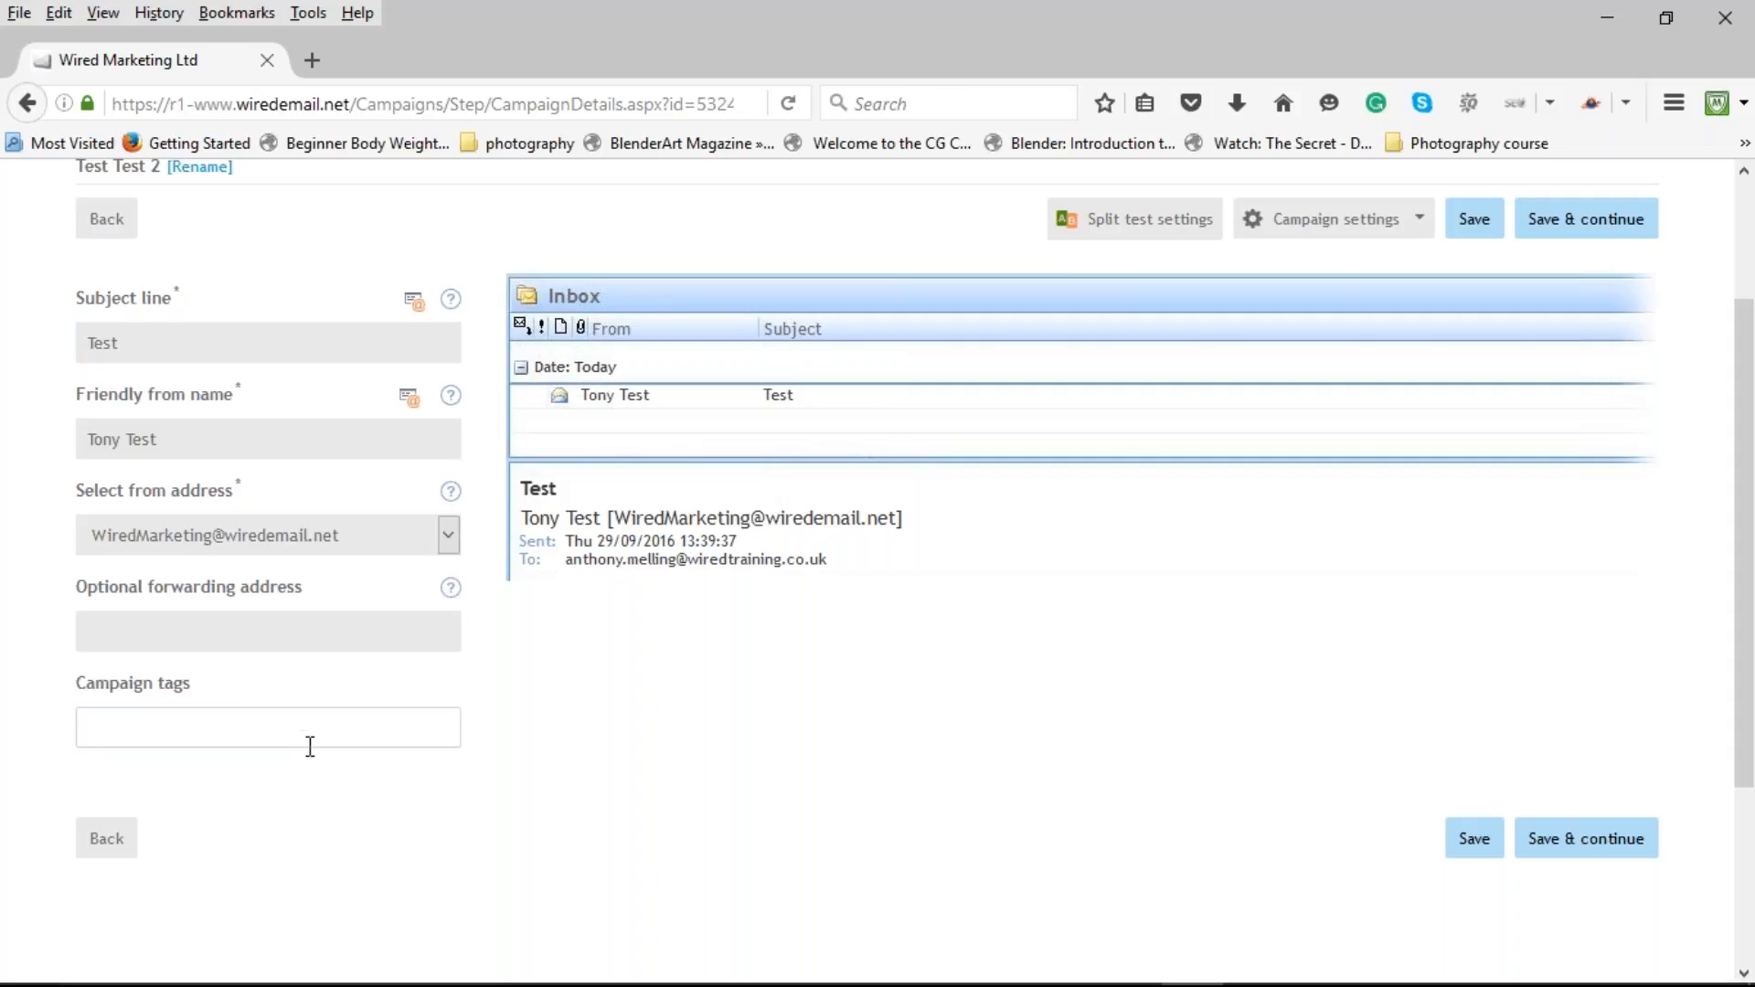
Try the Creative and Subject Lines split test options, and cancel the split test settings.
scroll(521, 631, up, 1)
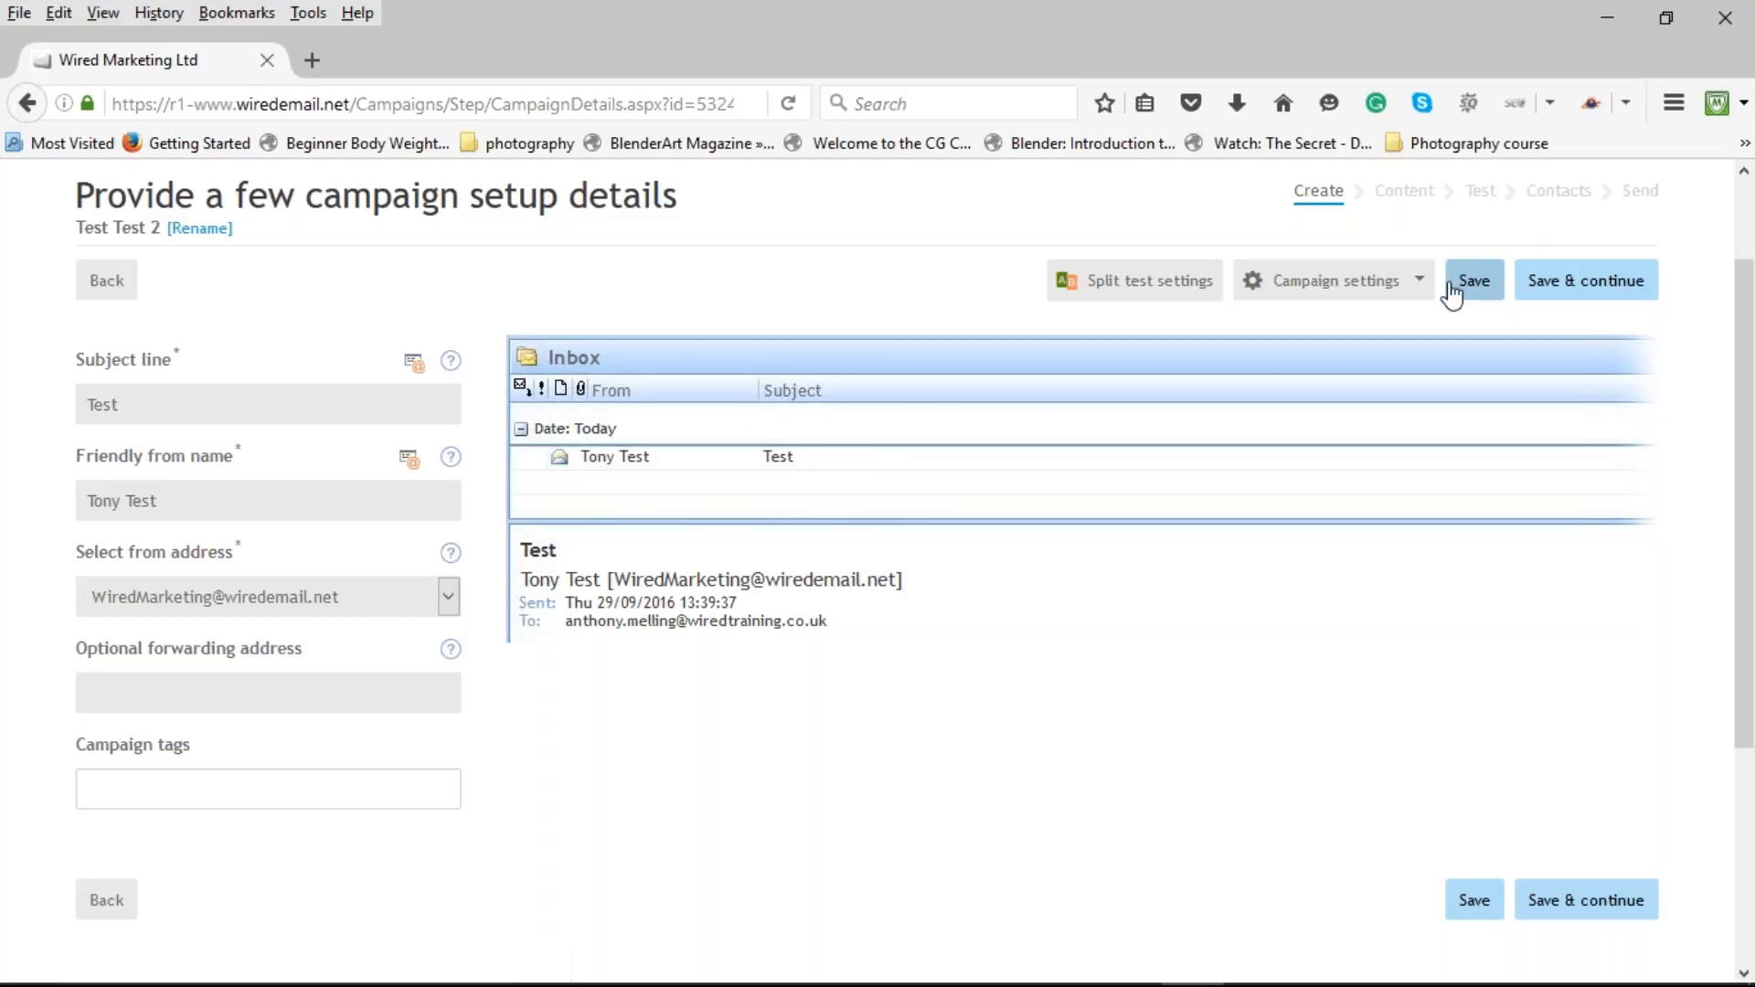
click(1170, 286)
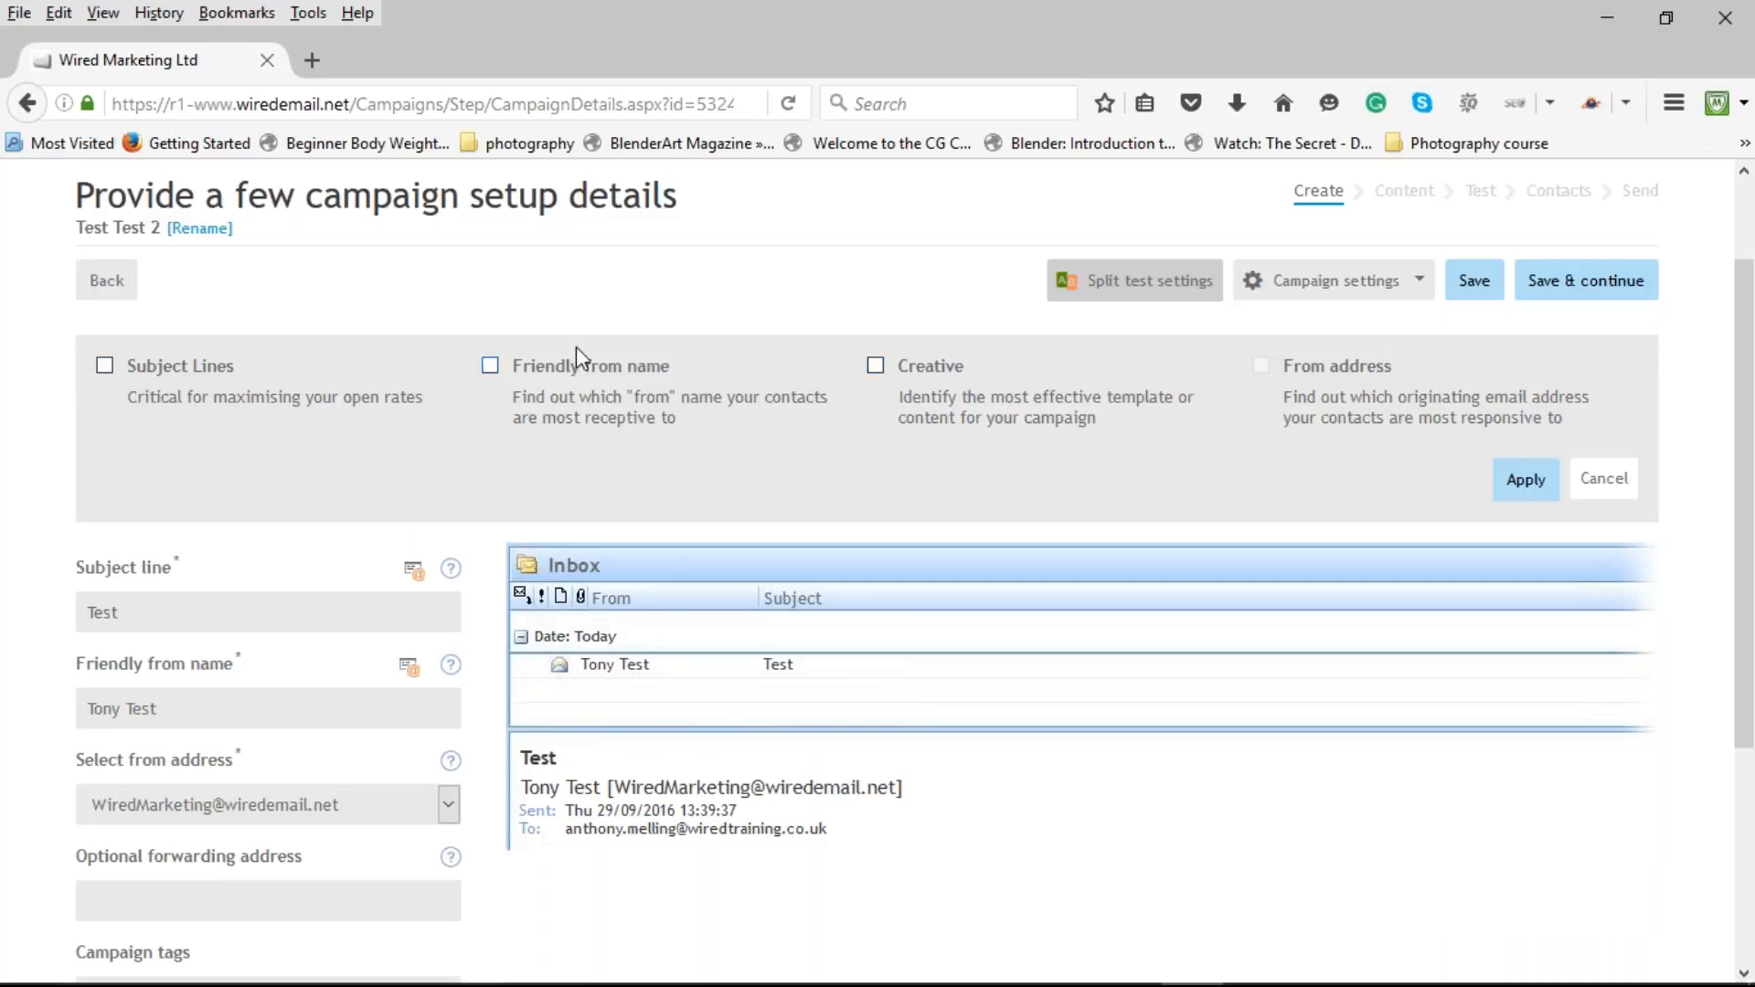
click(875, 365)
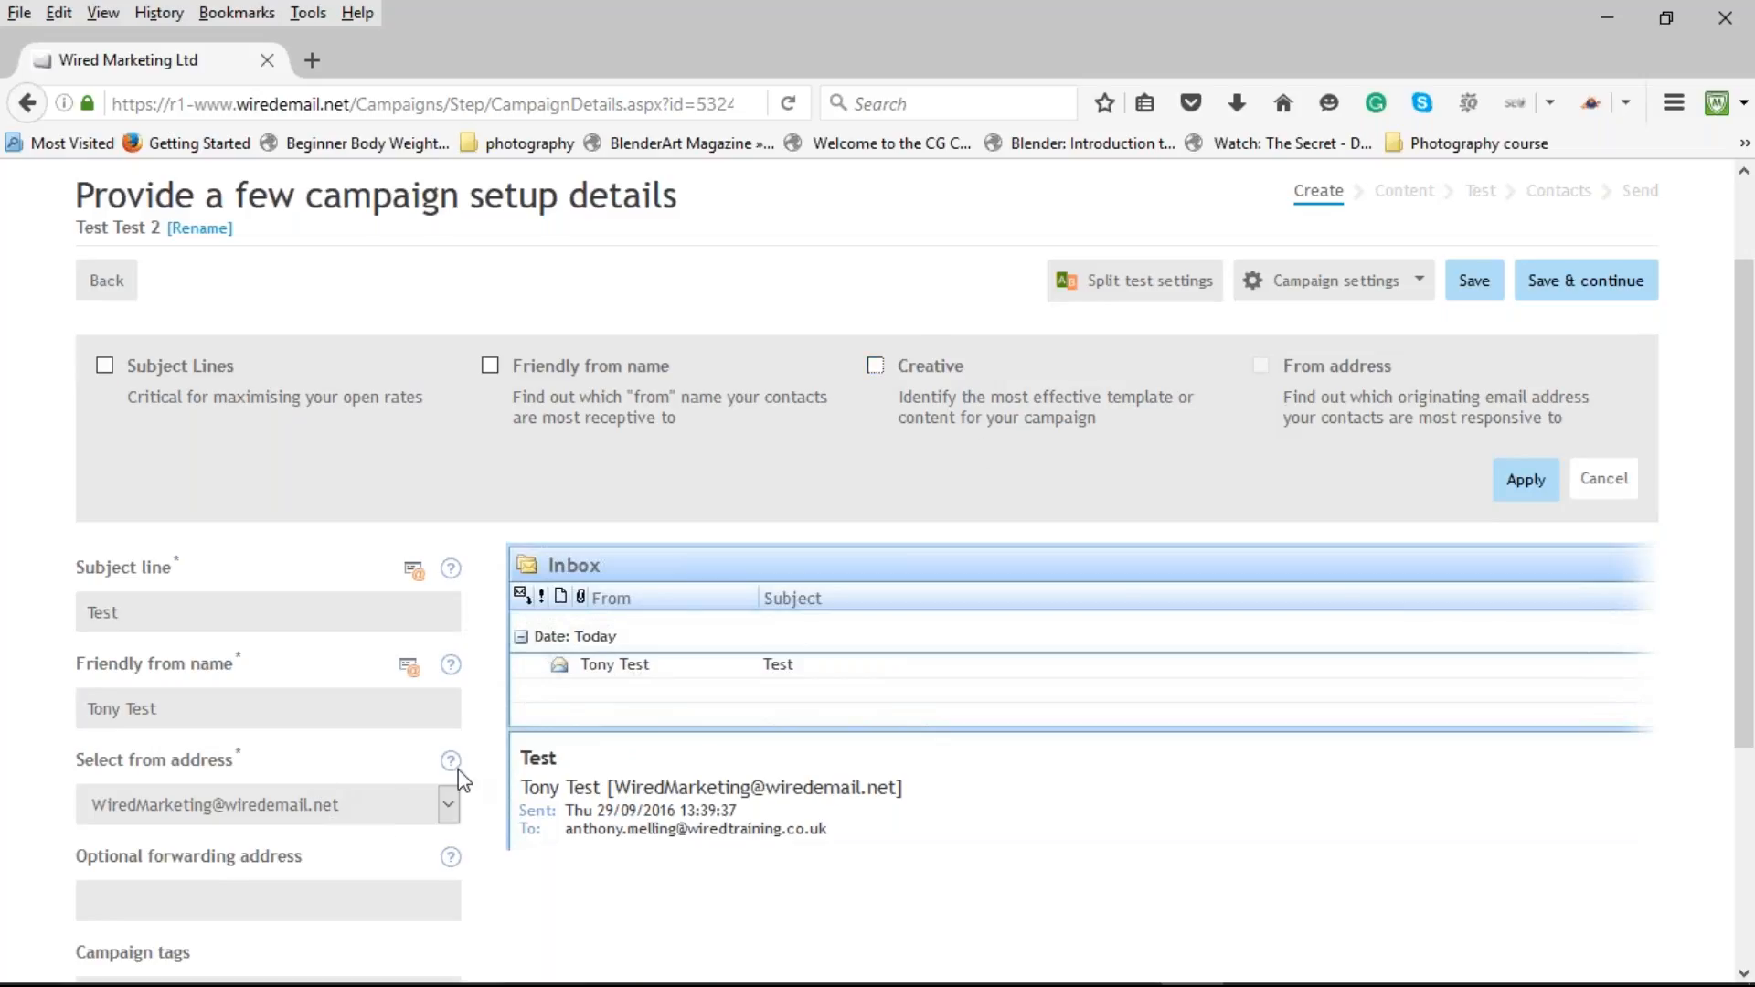
click(107, 363)
click(104, 365)
click(1620, 482)
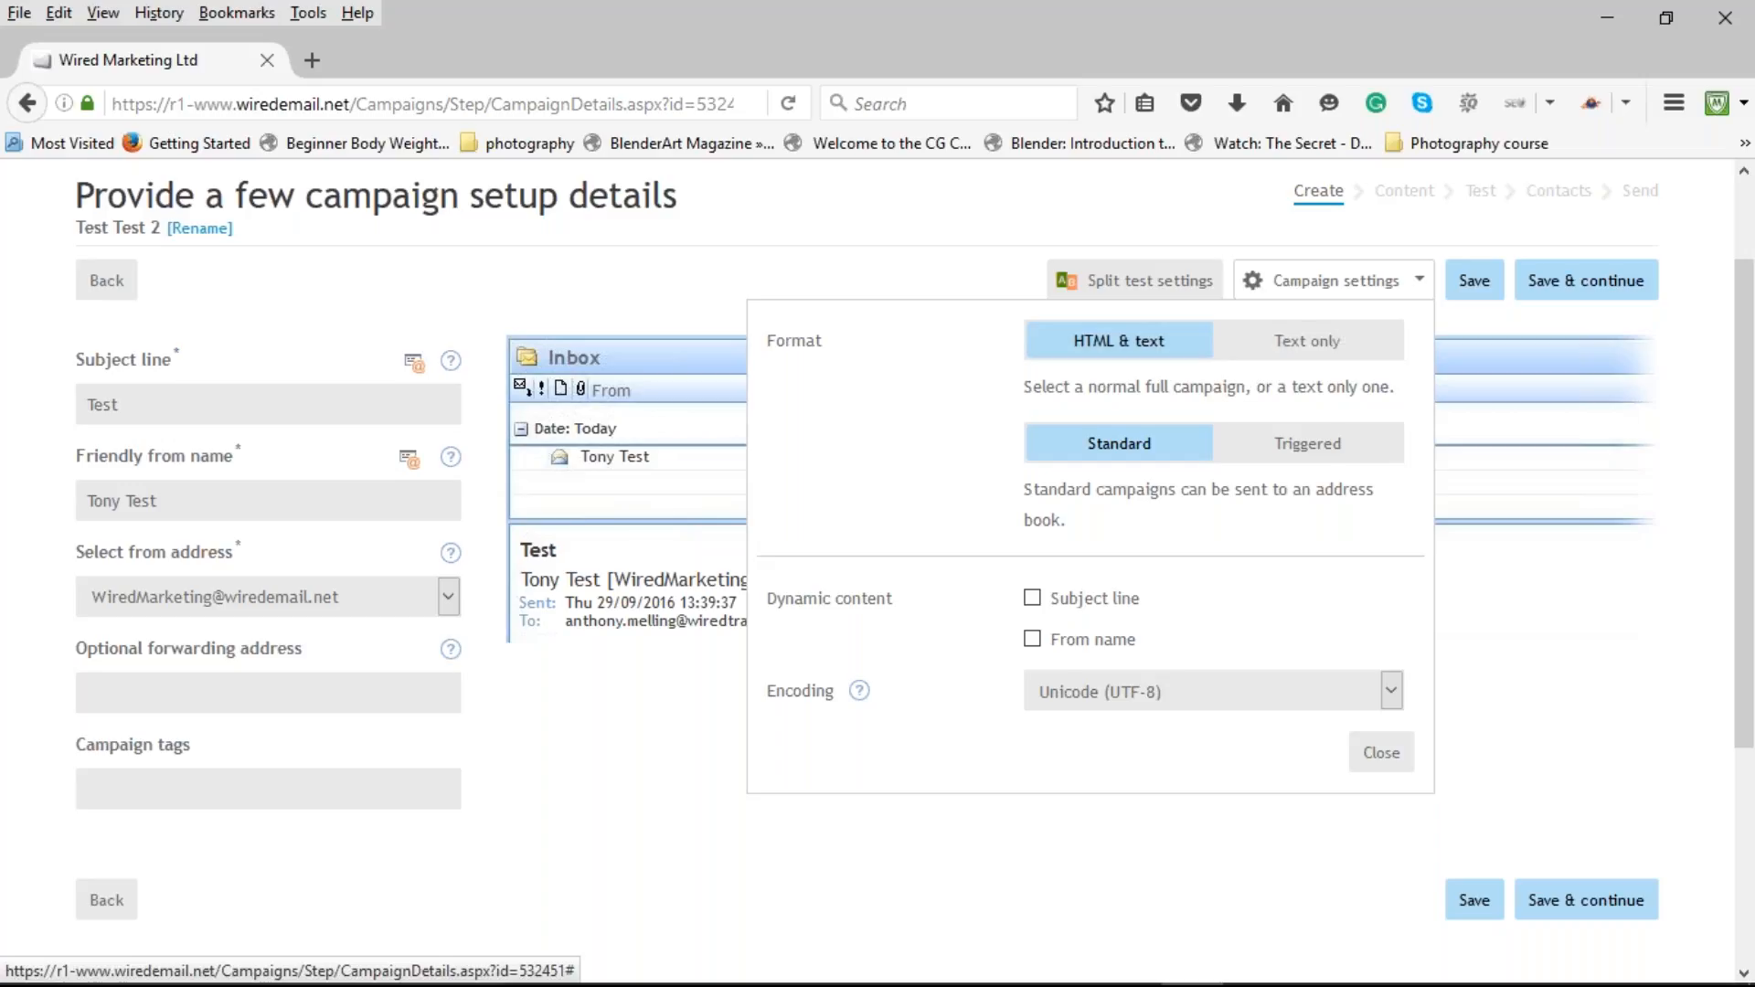
Try the Text only format and the Triggered campaign type, and restore HTML & text and Standard.
click(1301, 357)
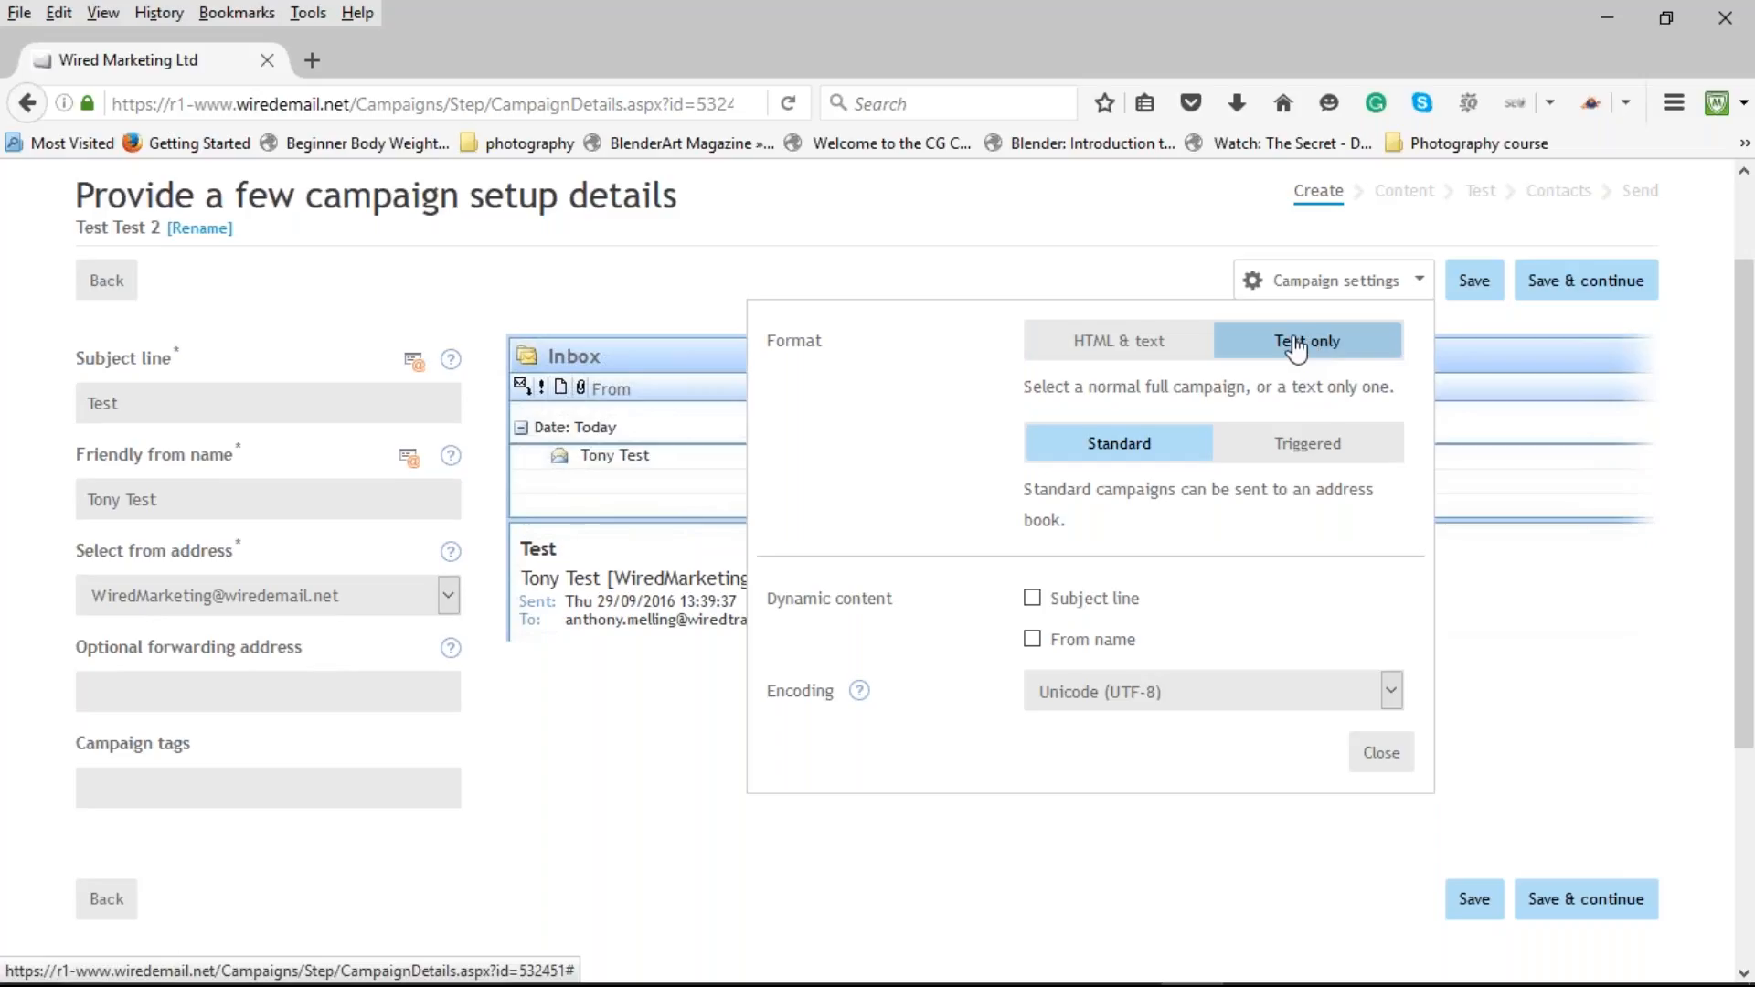
click(1123, 343)
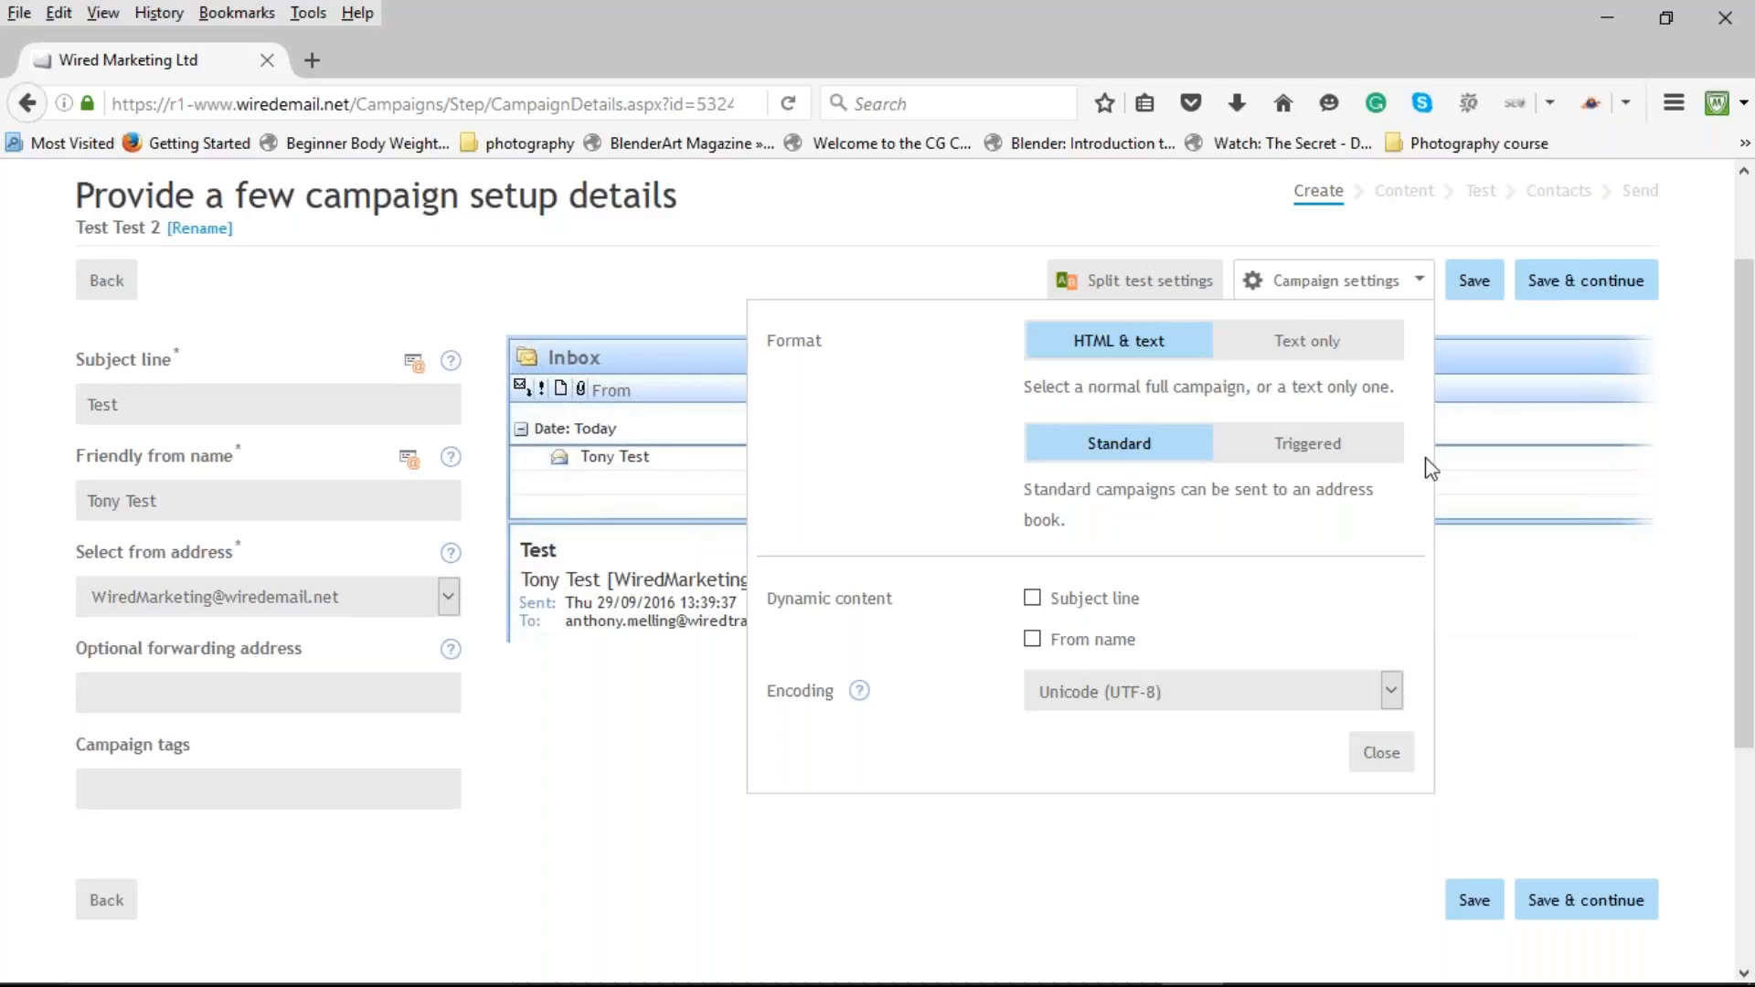
click(1301, 443)
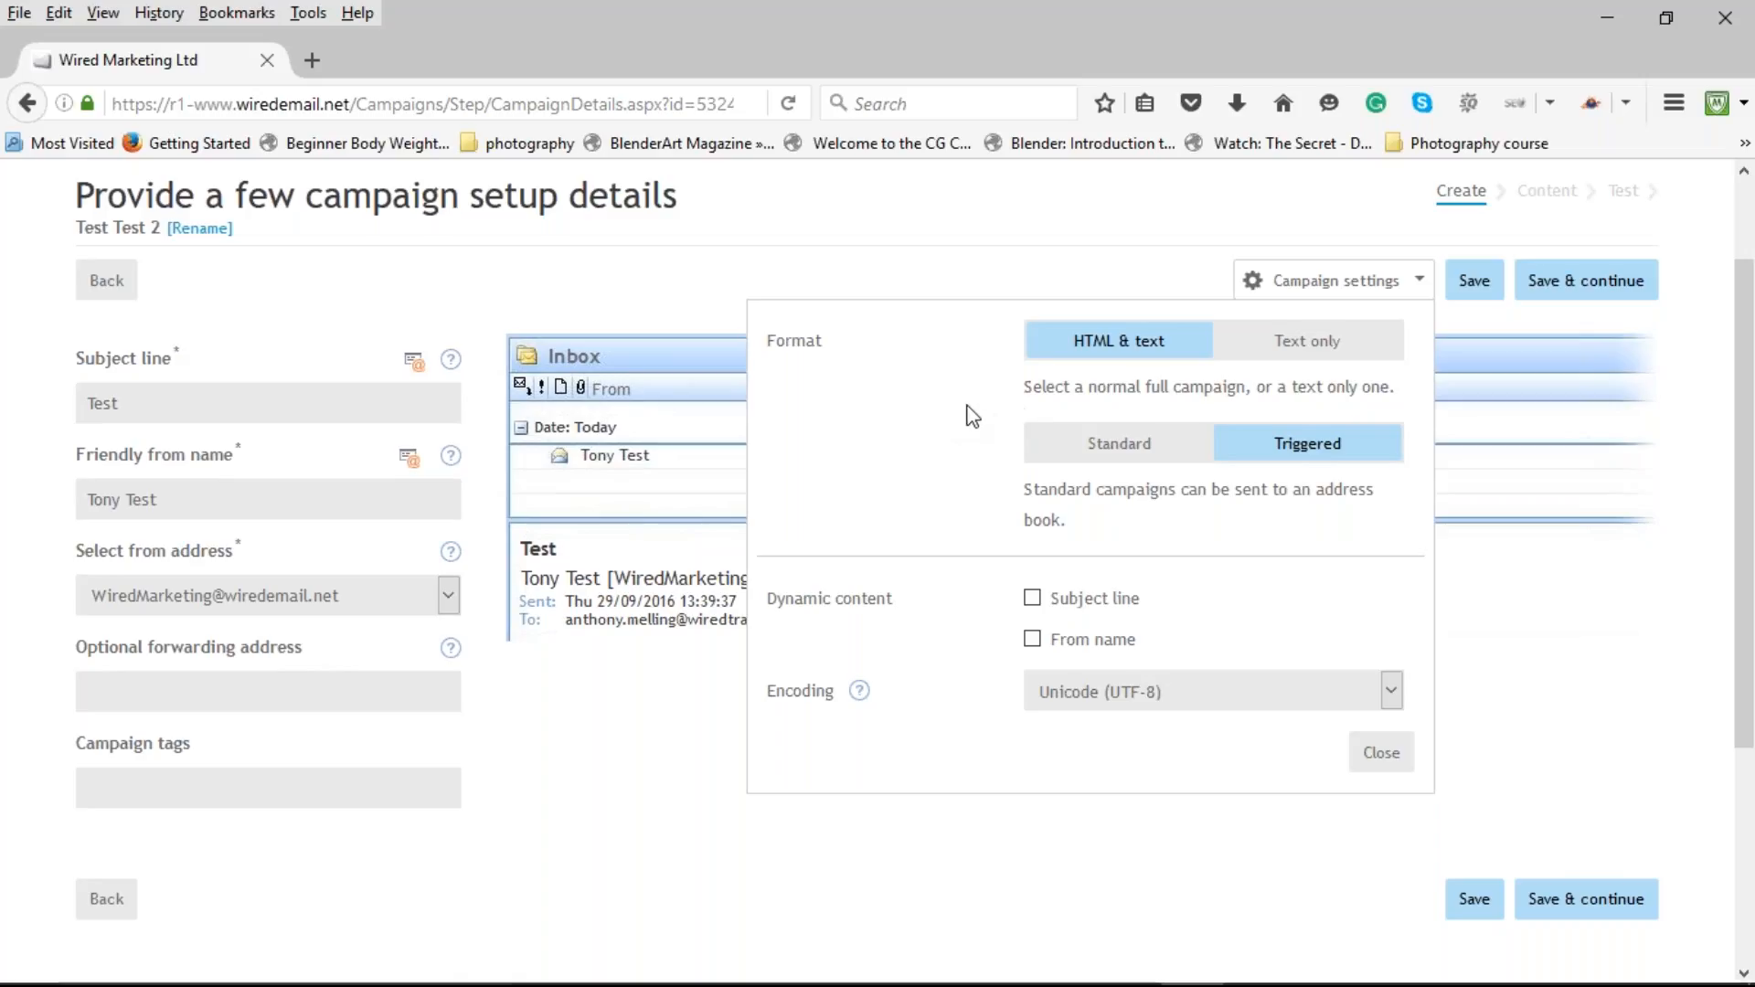
click(1124, 451)
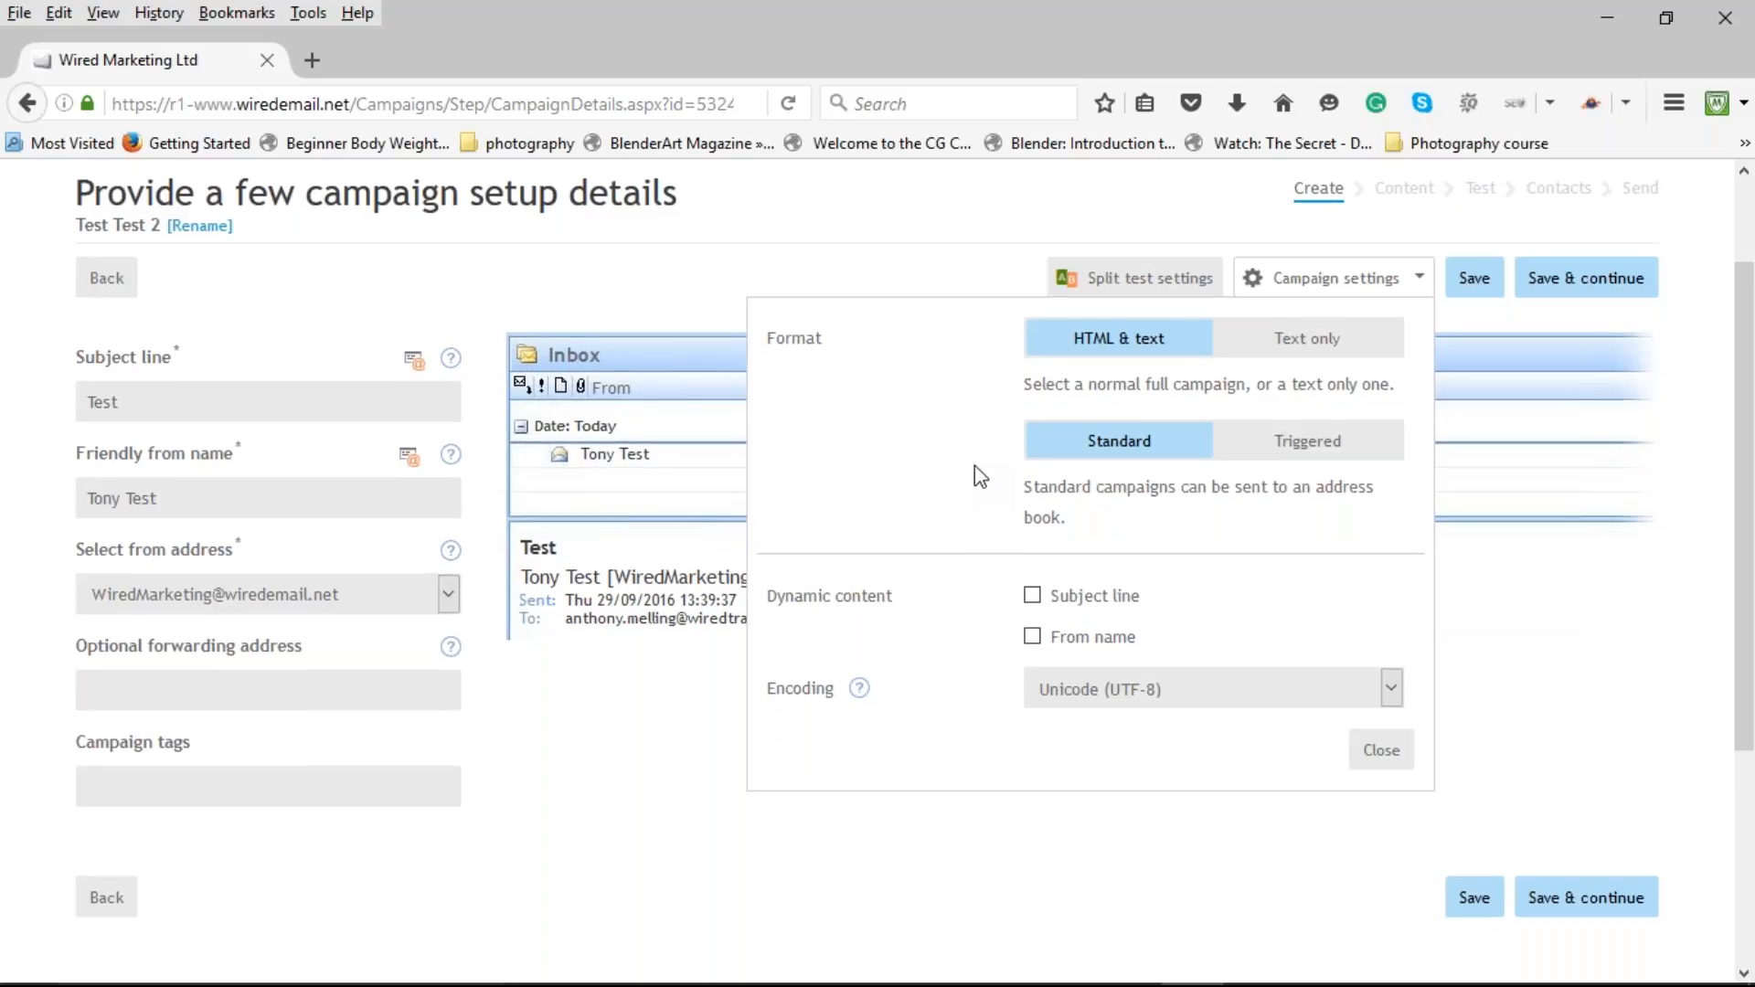
Try enabling dynamic content for the subject line and check the options for its variations.
scroll(976, 471, down, 1)
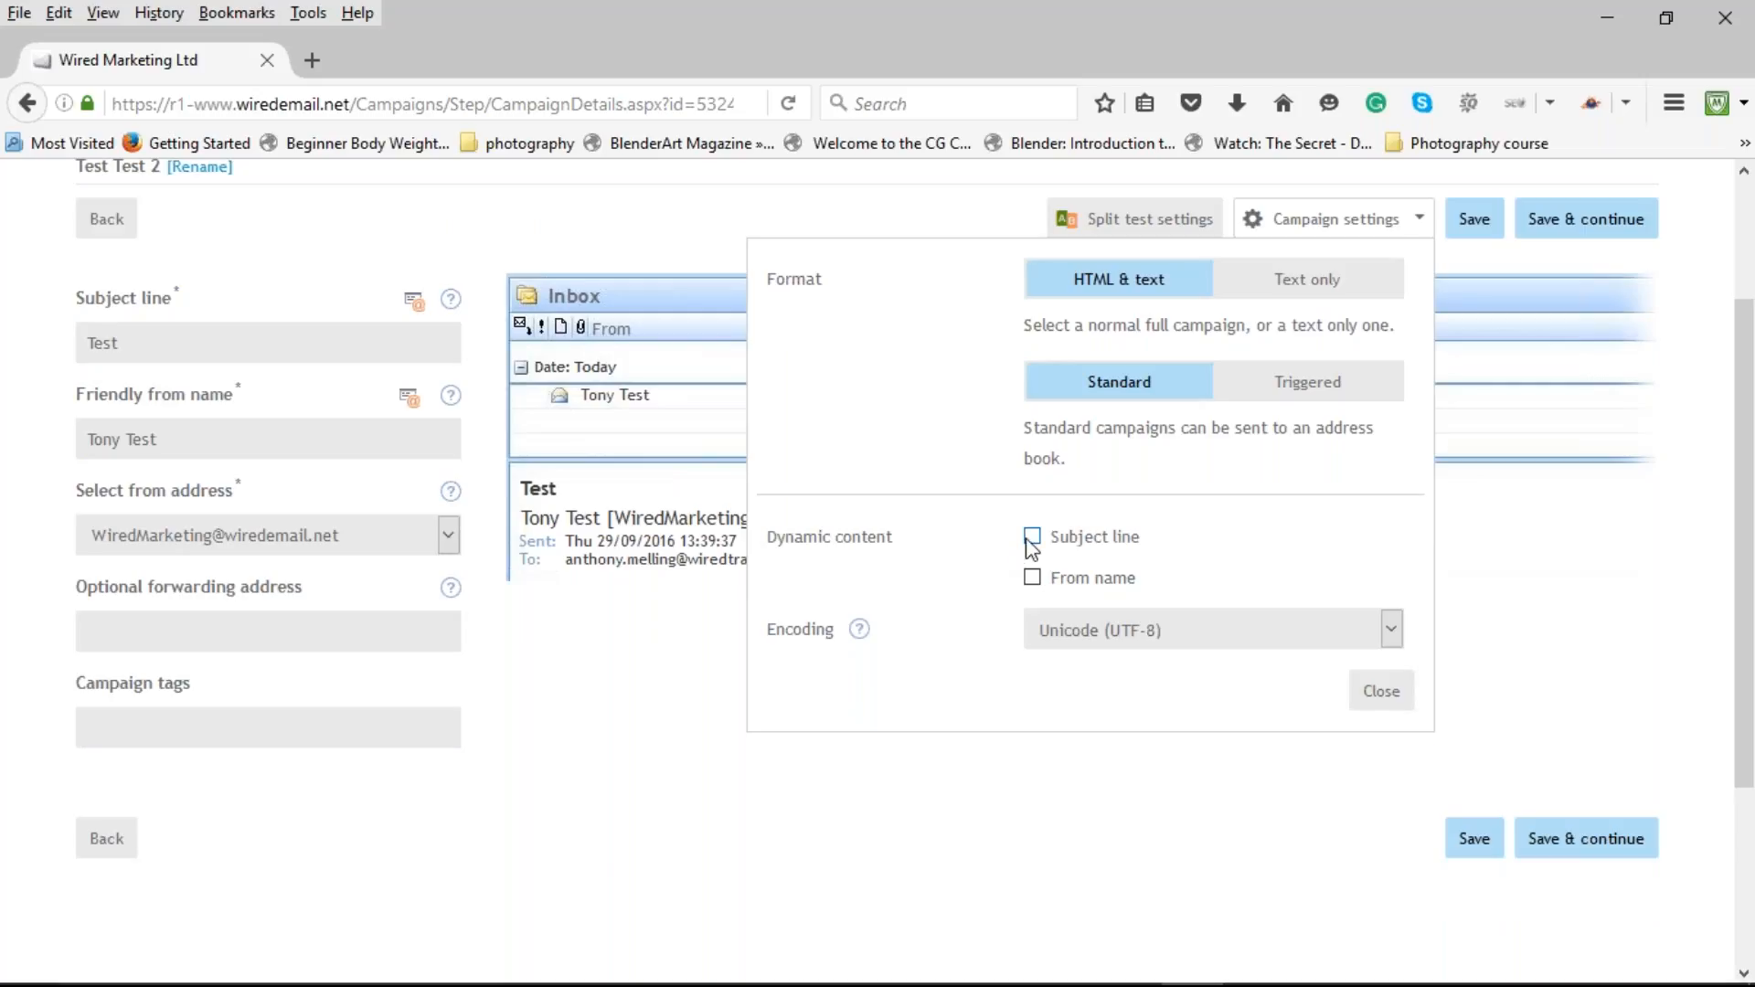
click(1032, 538)
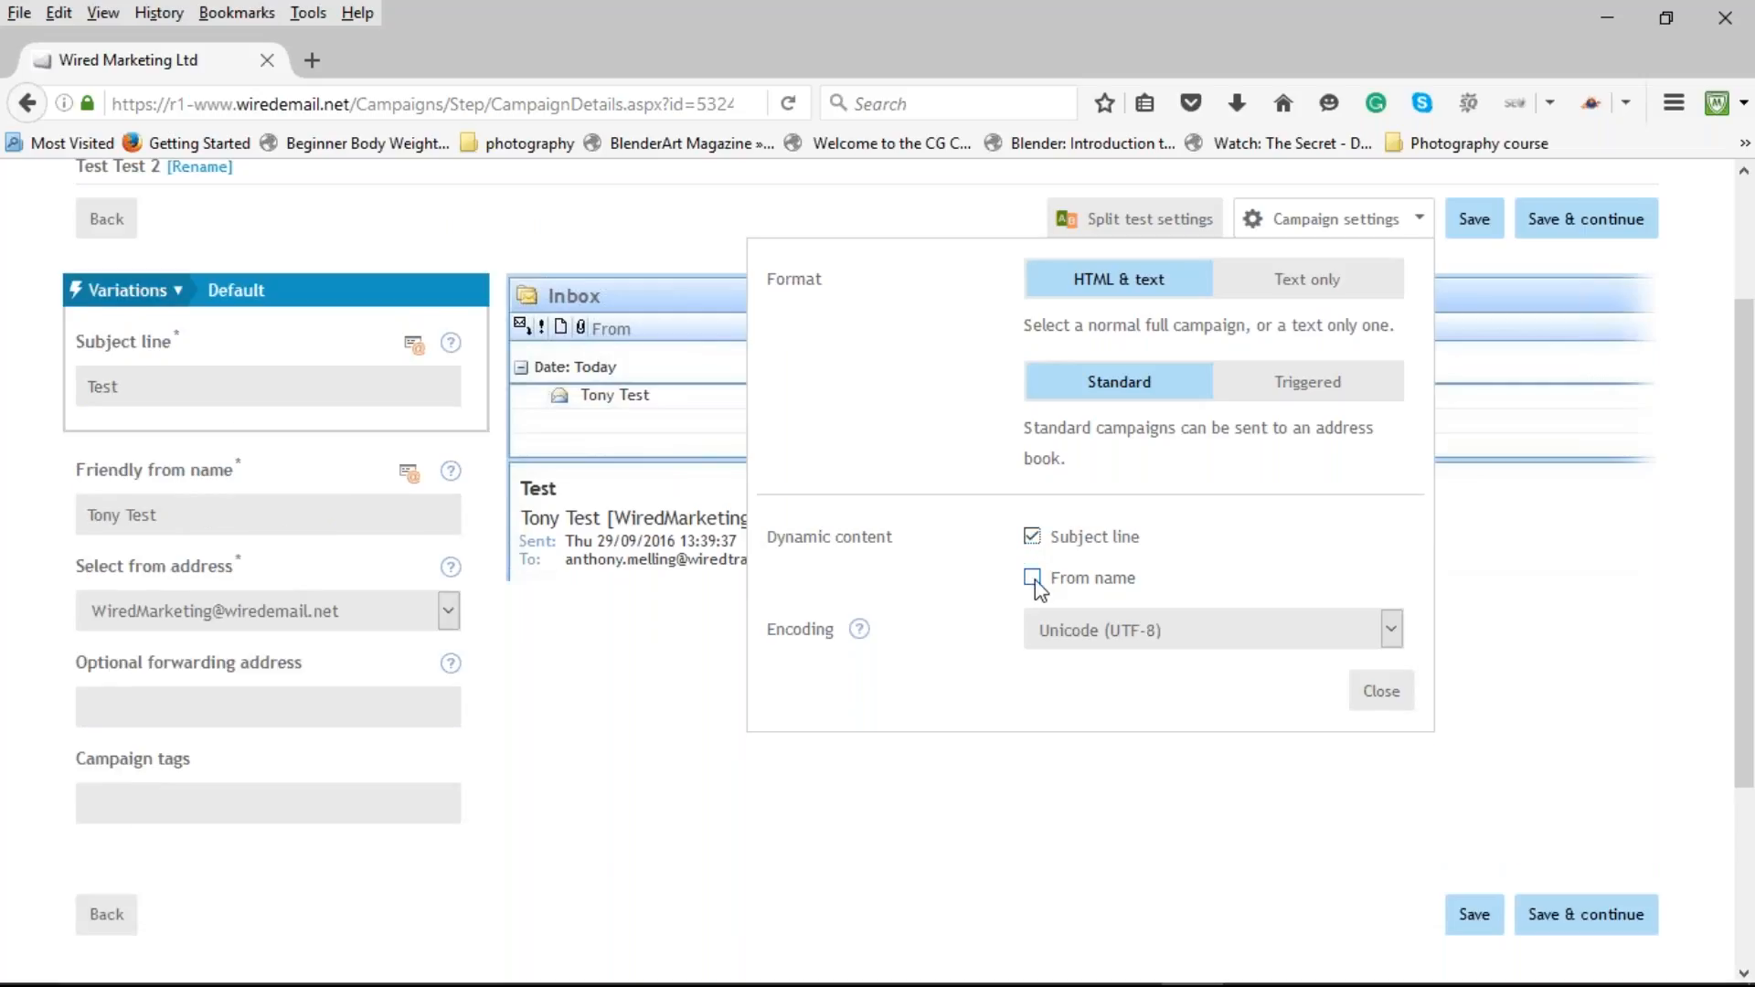
click(179, 294)
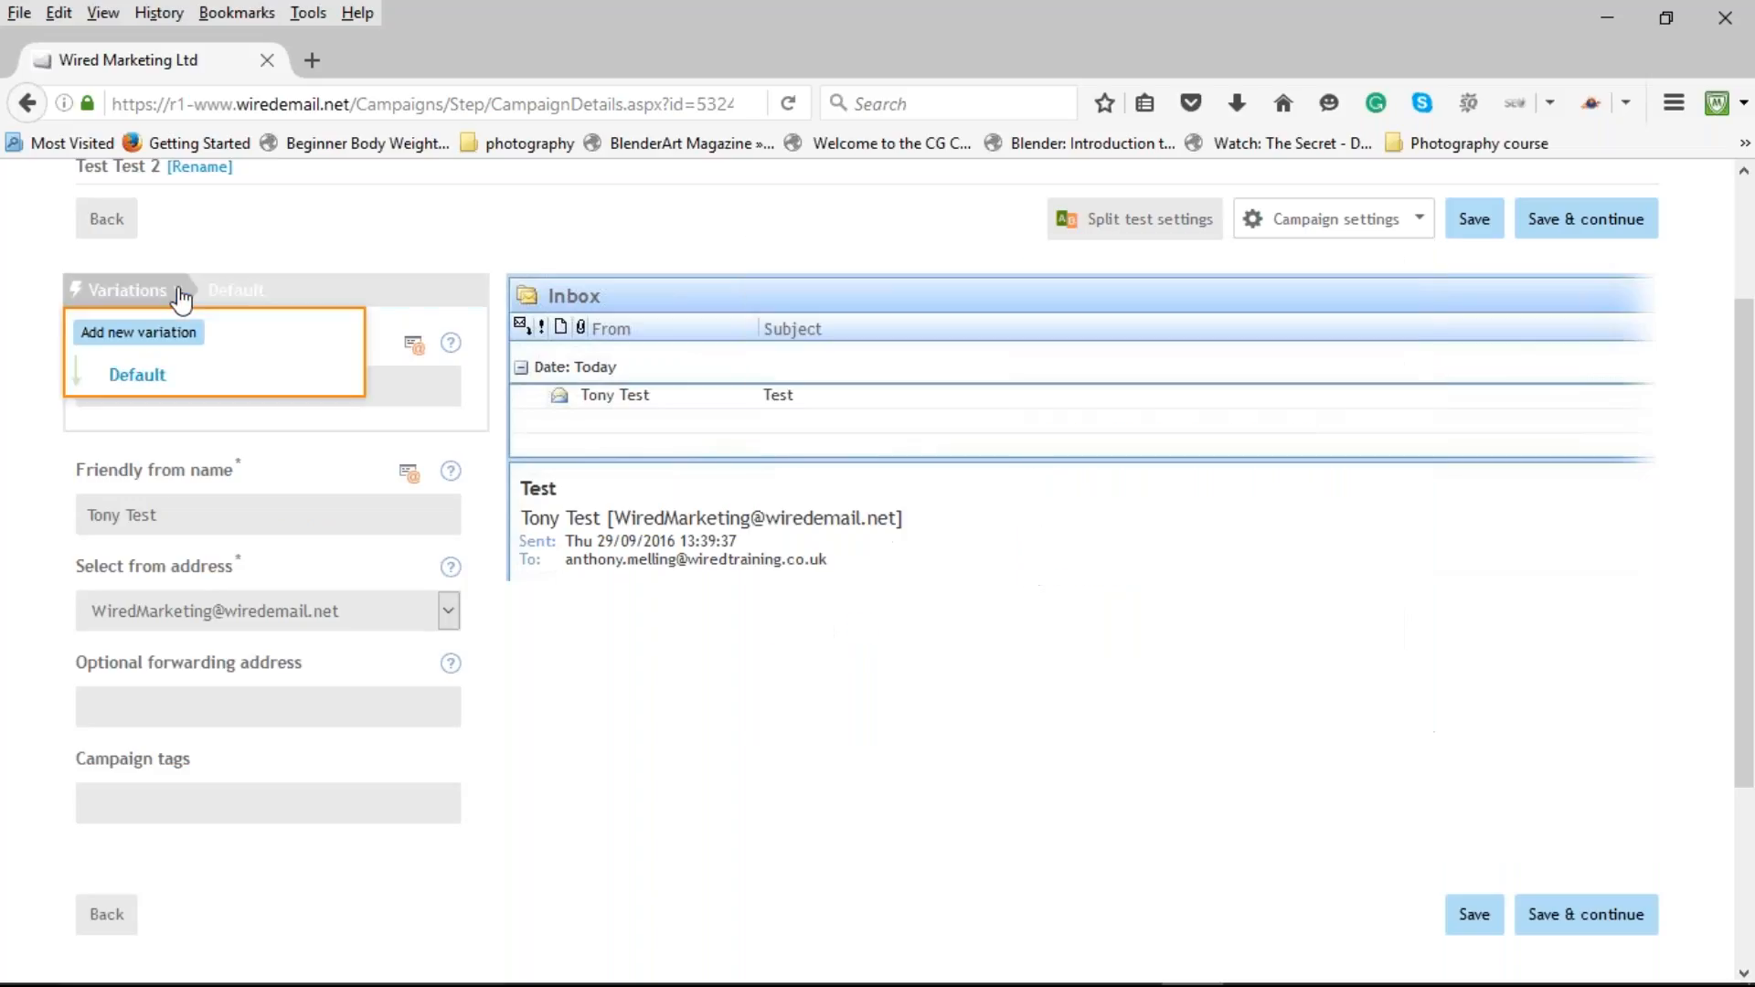
click(181, 297)
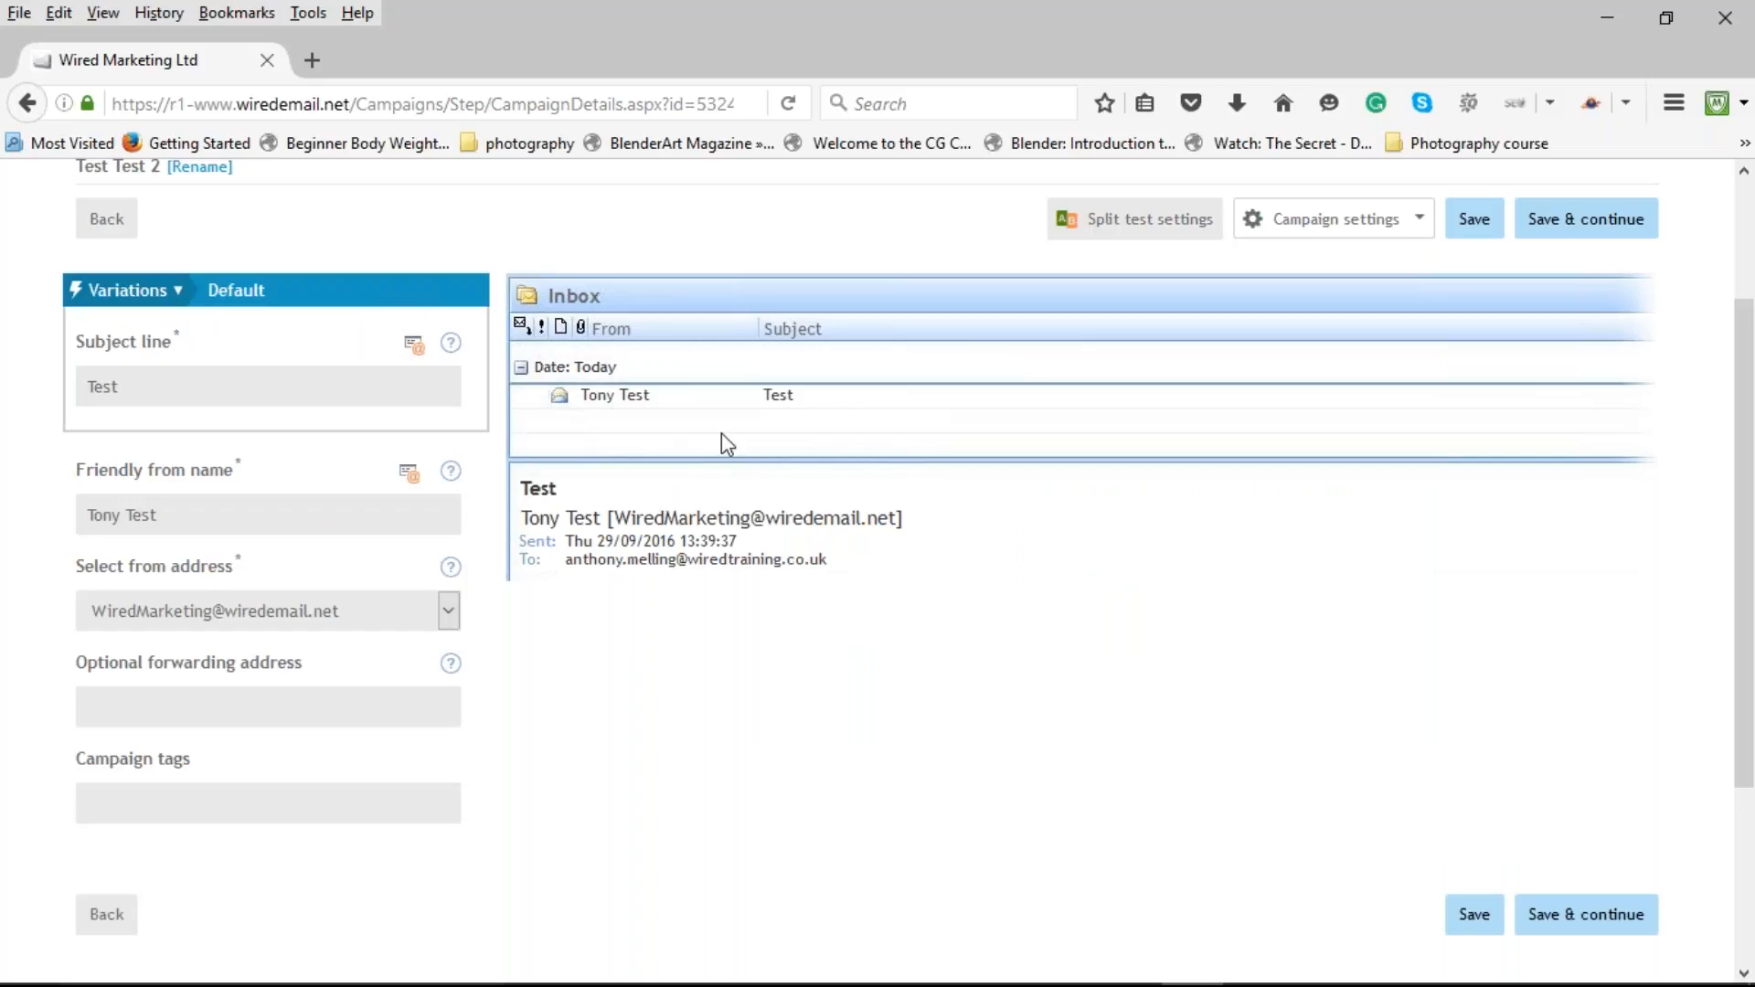
Try dynamic content for the from name, and switch it off for both the from name and the subject line.
scroll(470, 360, up, 2)
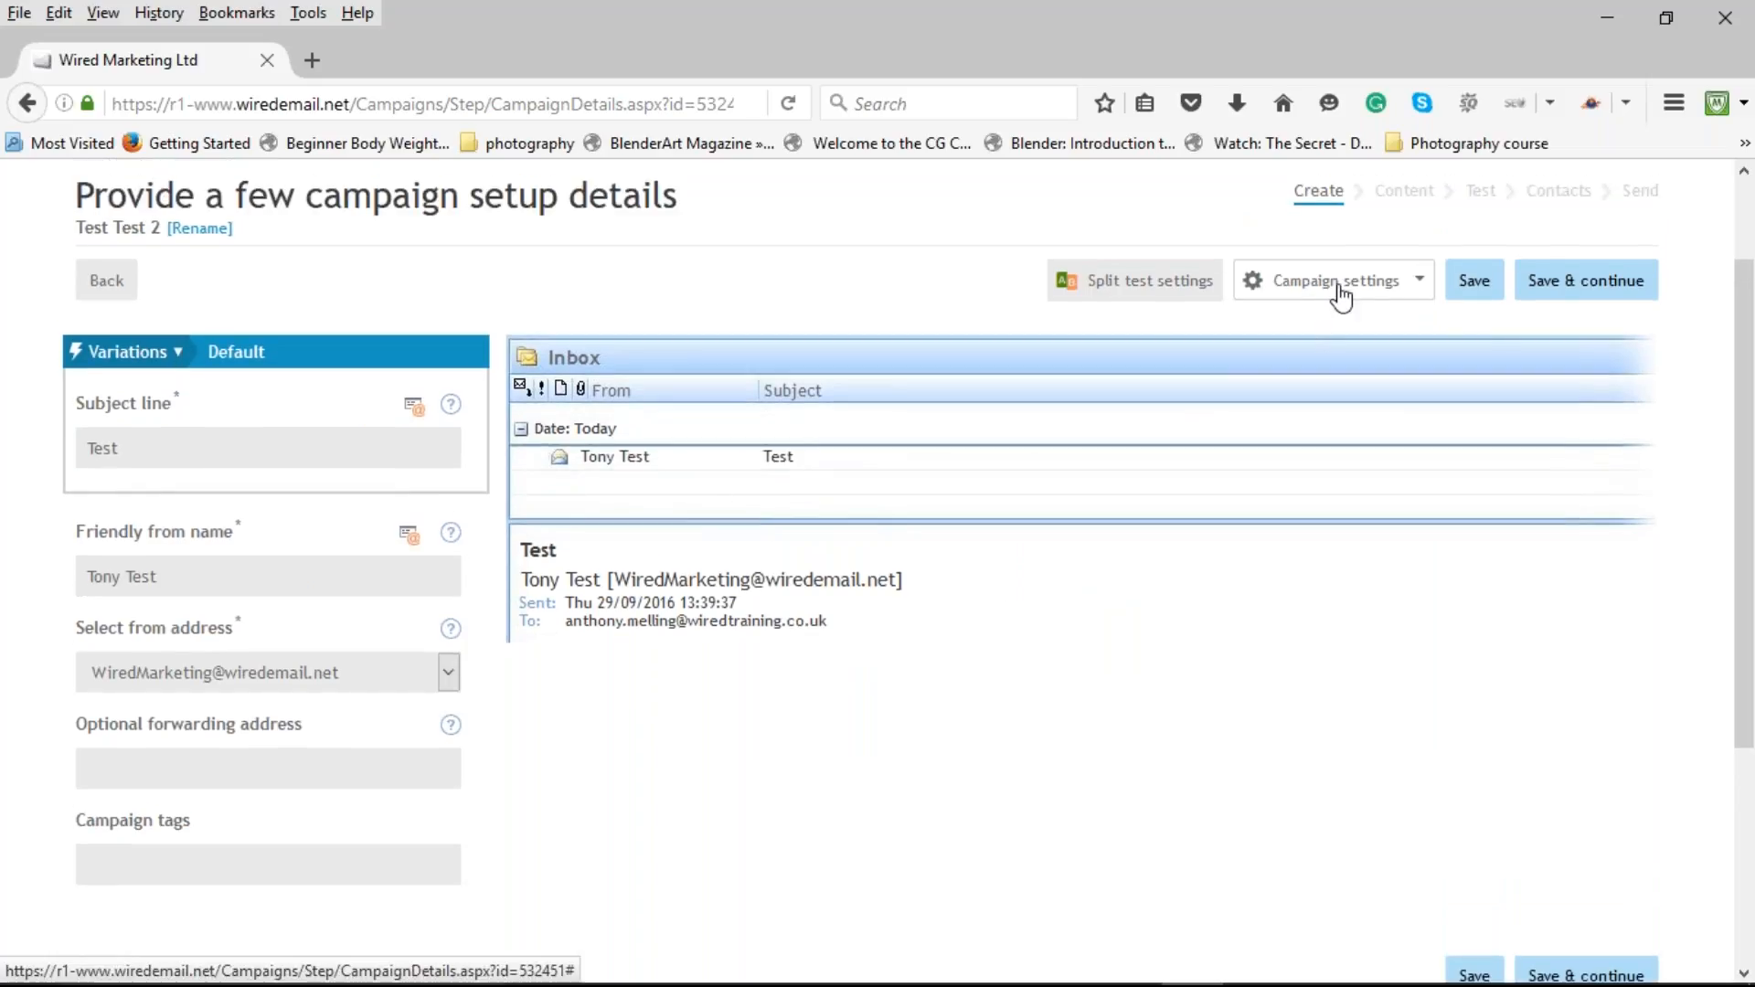
click(1340, 295)
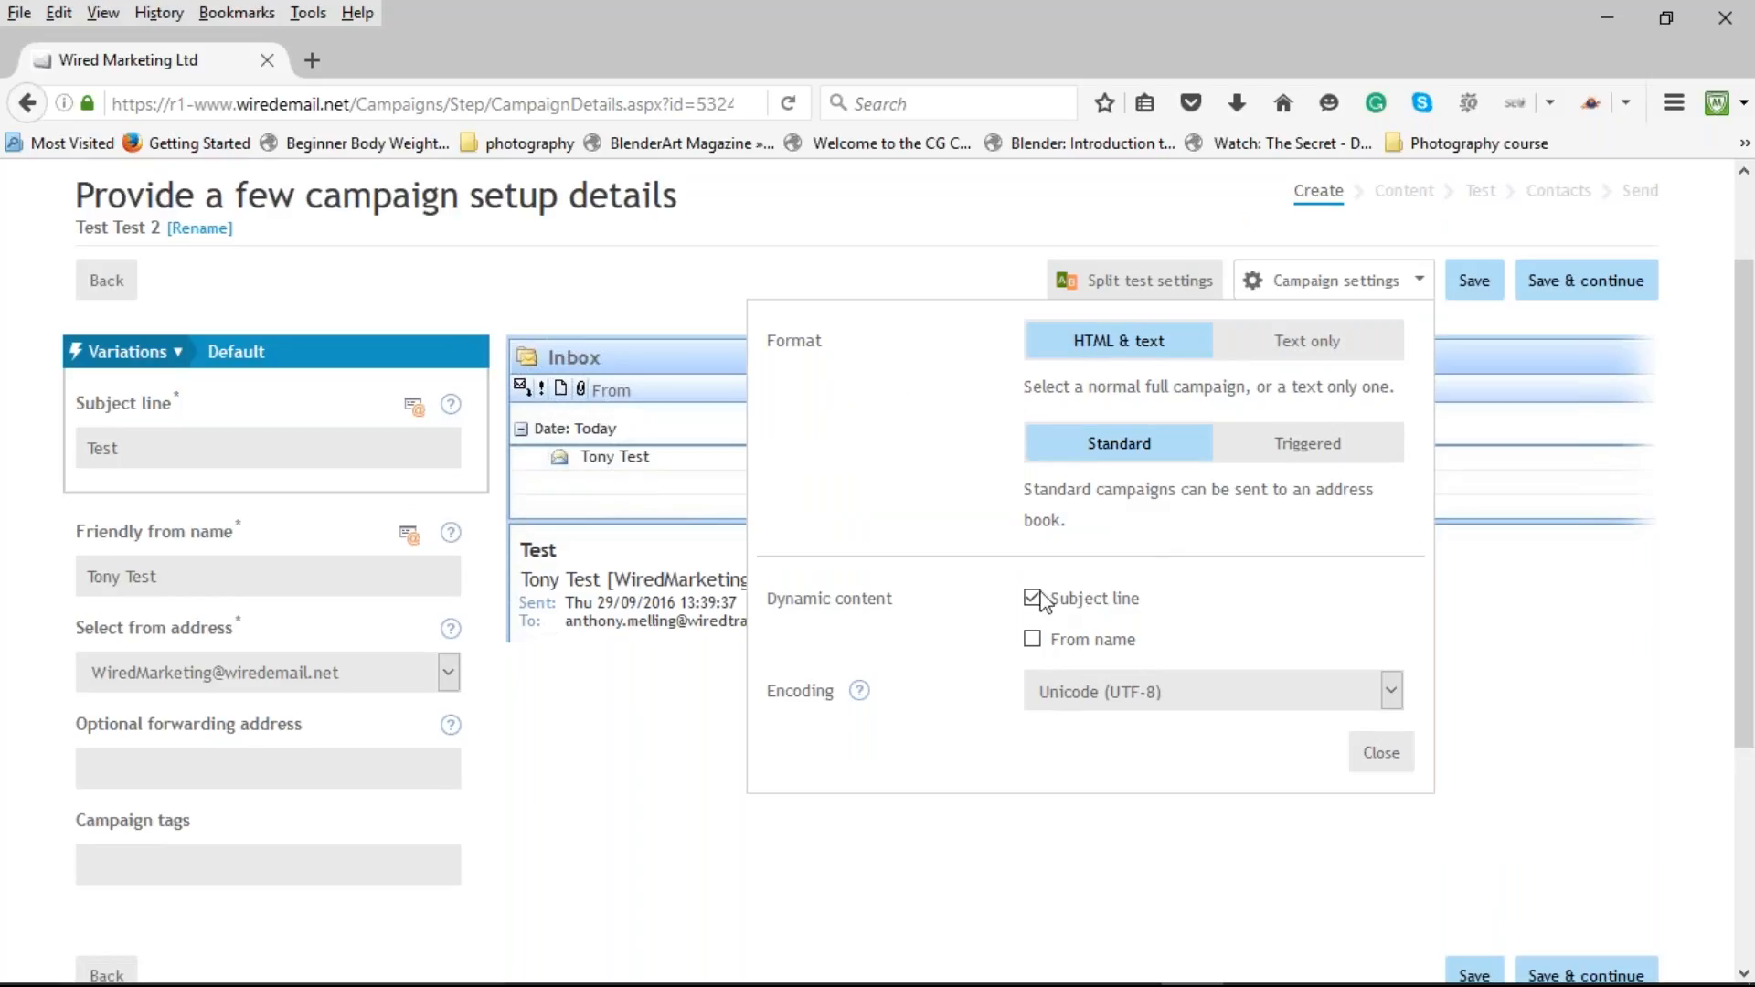
click(1033, 598)
click(1033, 597)
click(1032, 639)
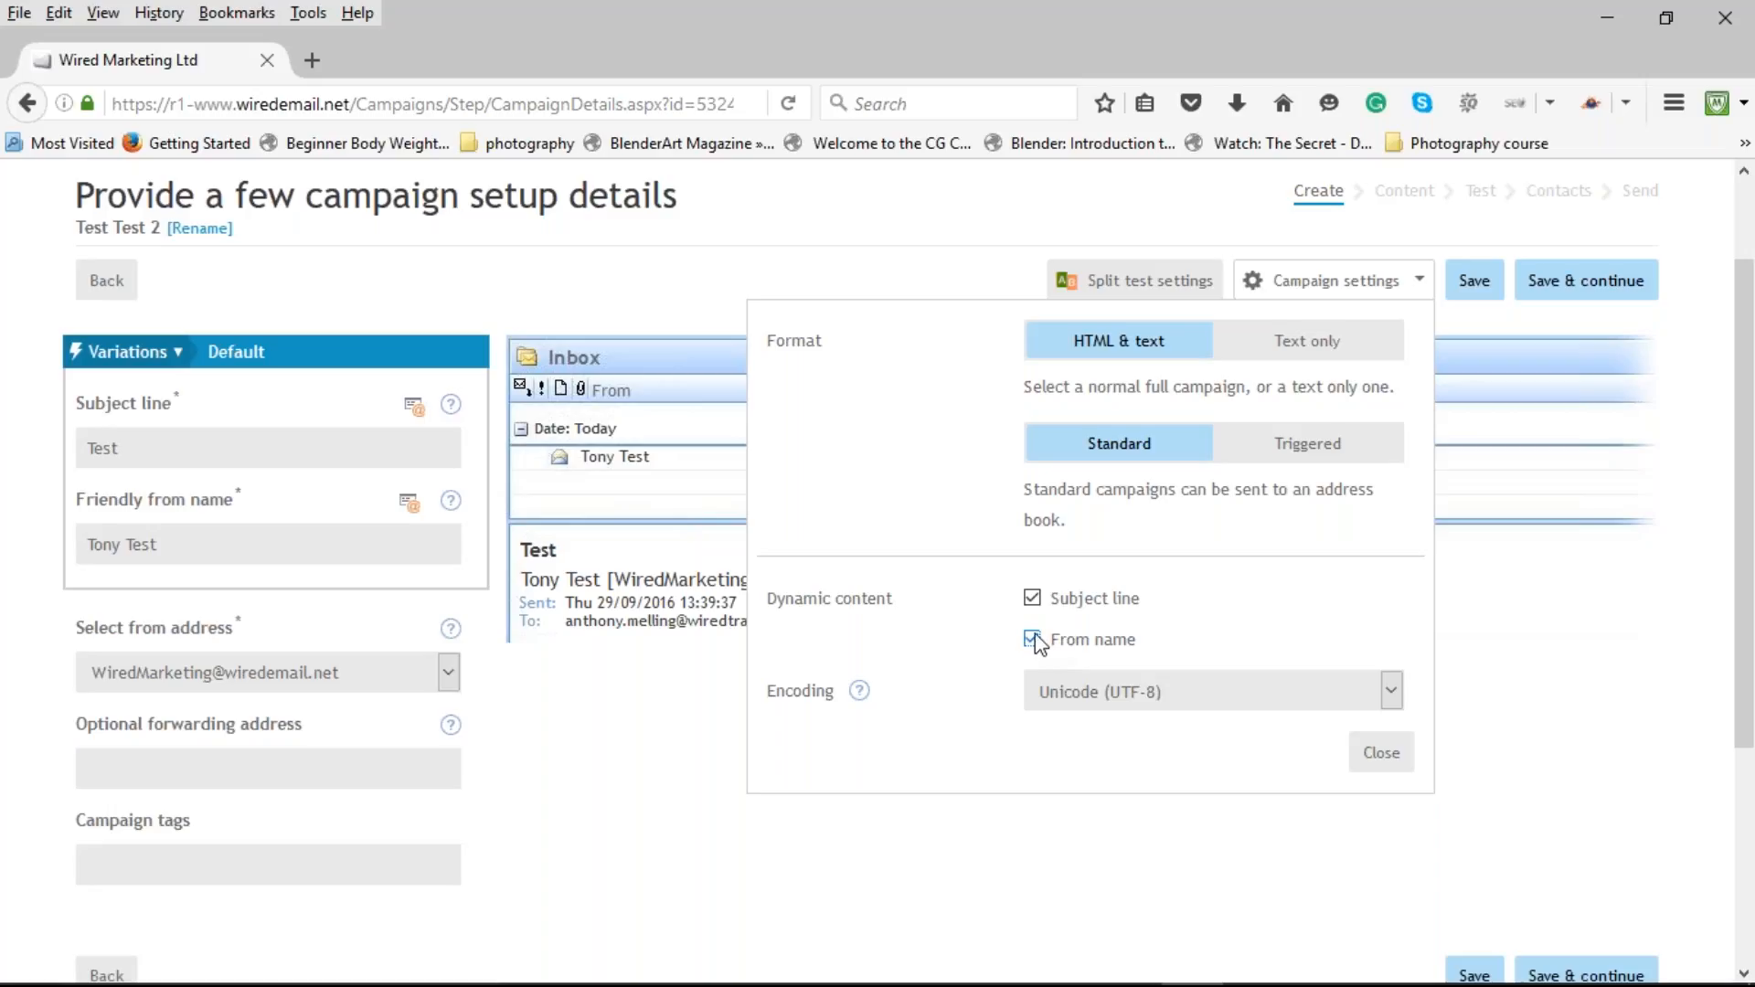
click(1033, 639)
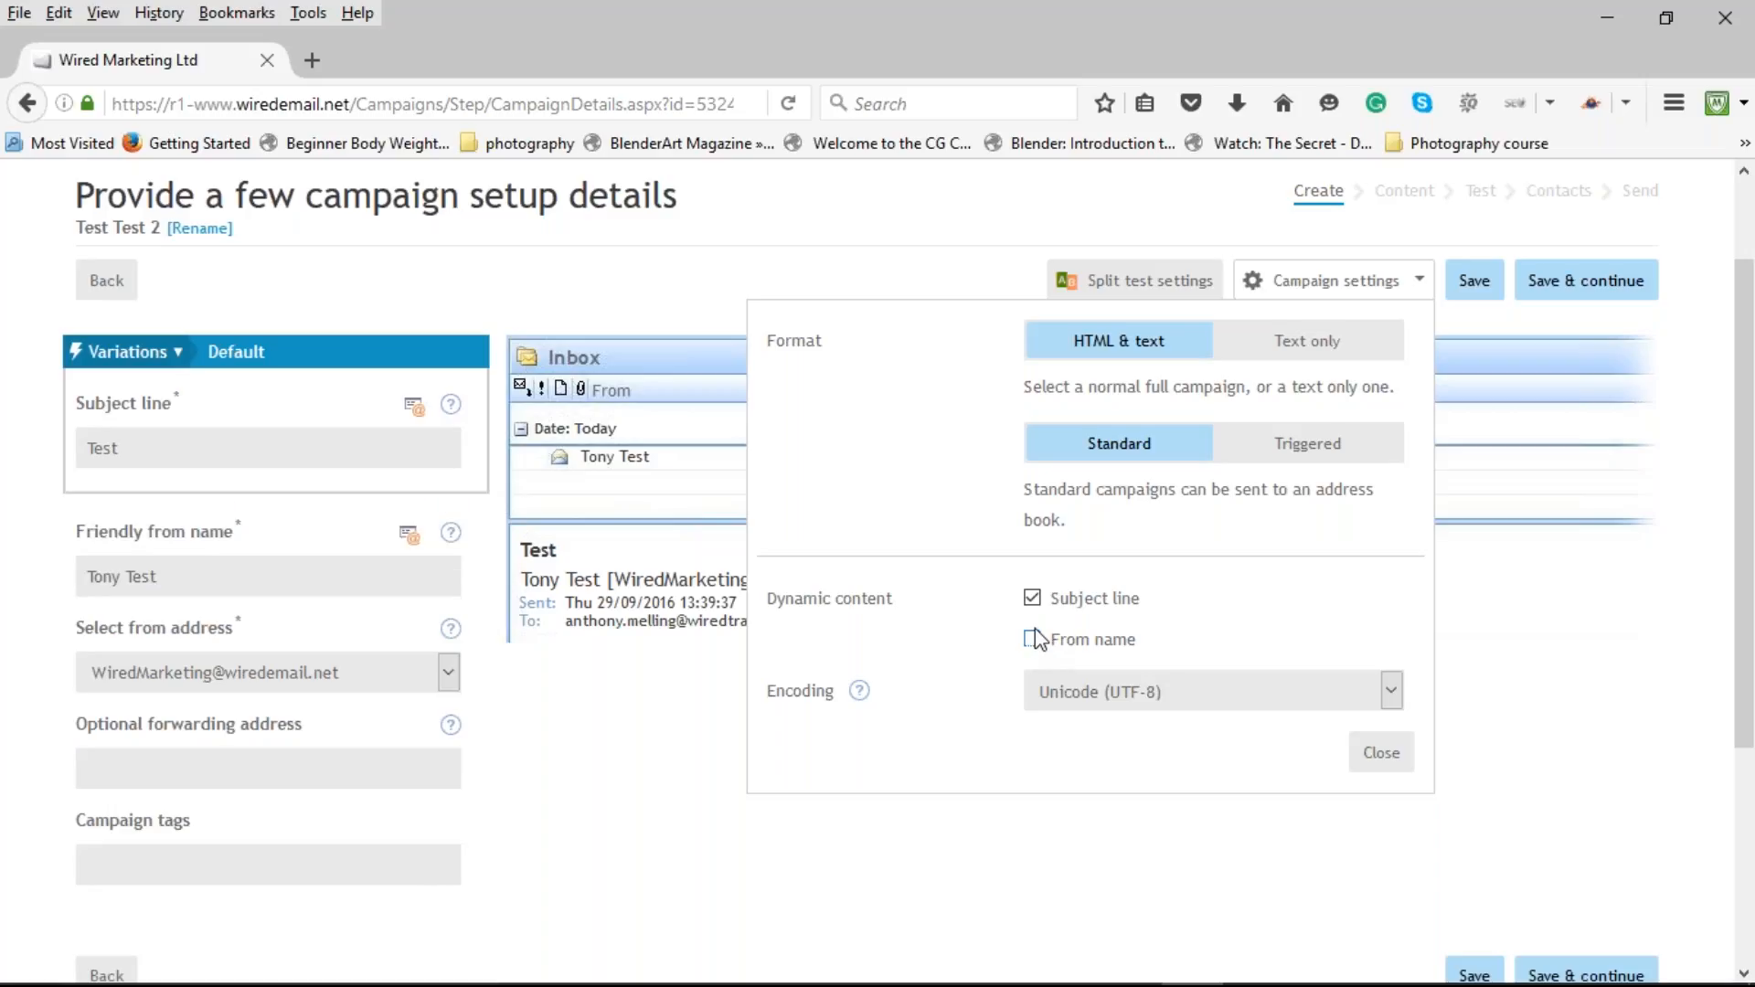
click(1033, 599)
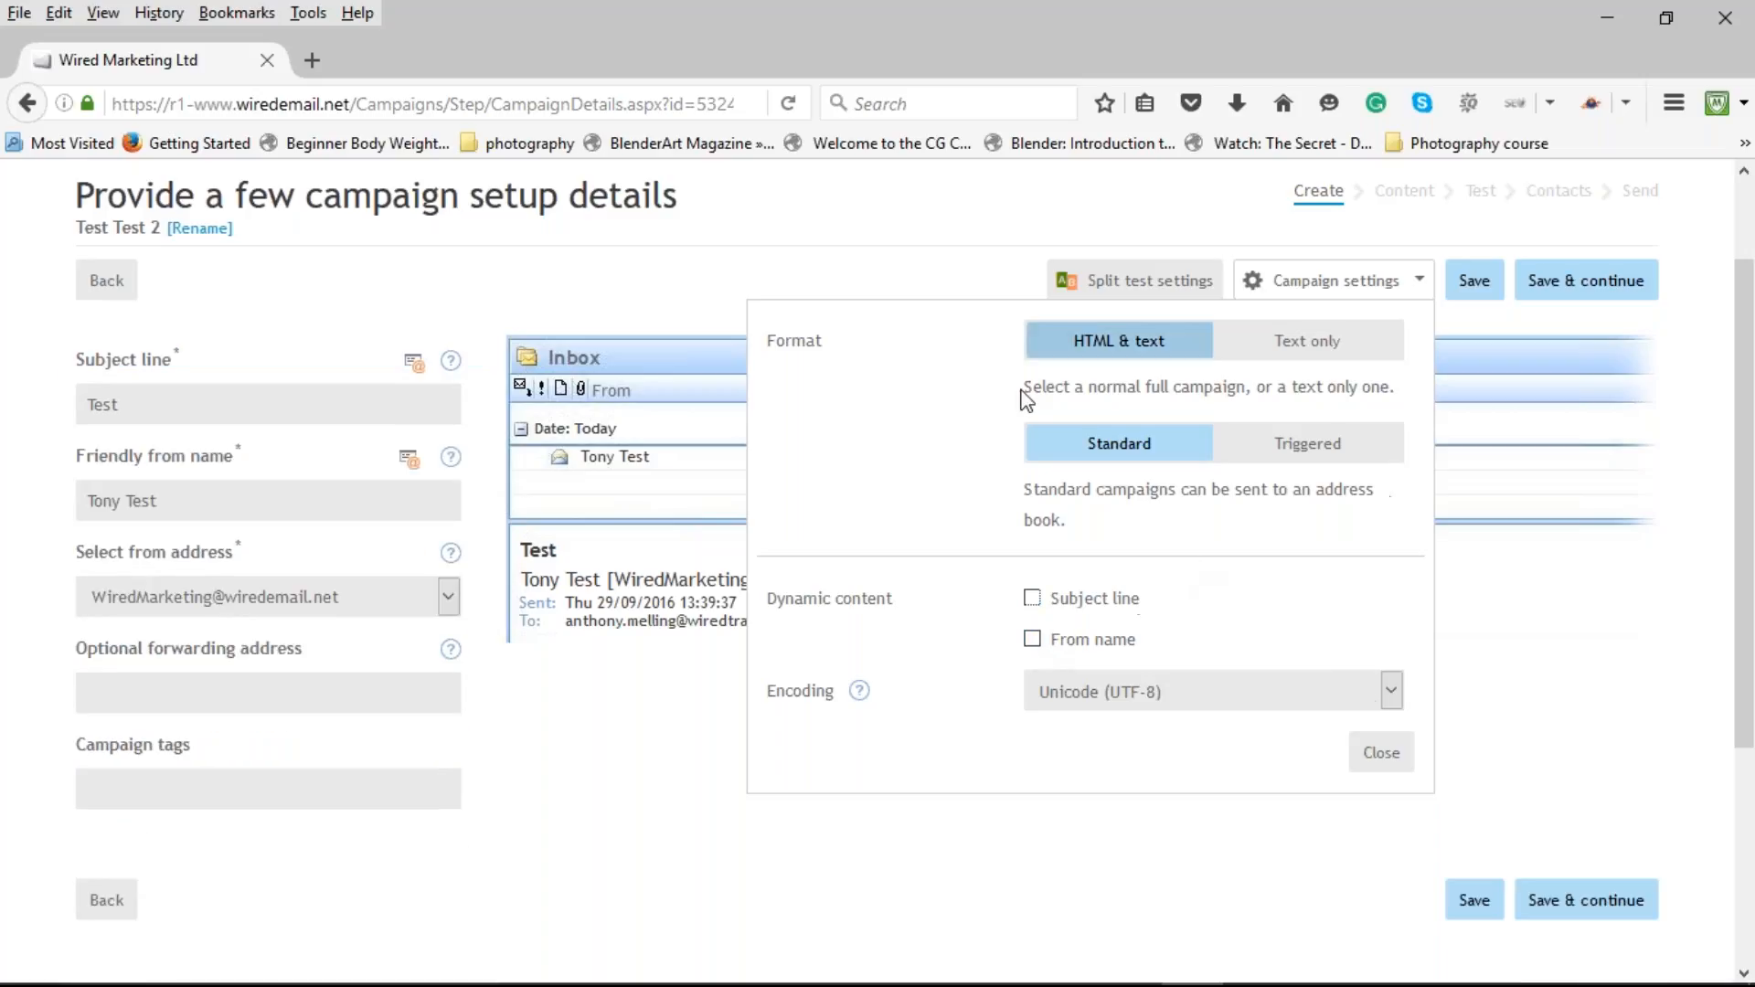
Close the campaign settings, save the setup details and continue to the campaign content.
click(1381, 753)
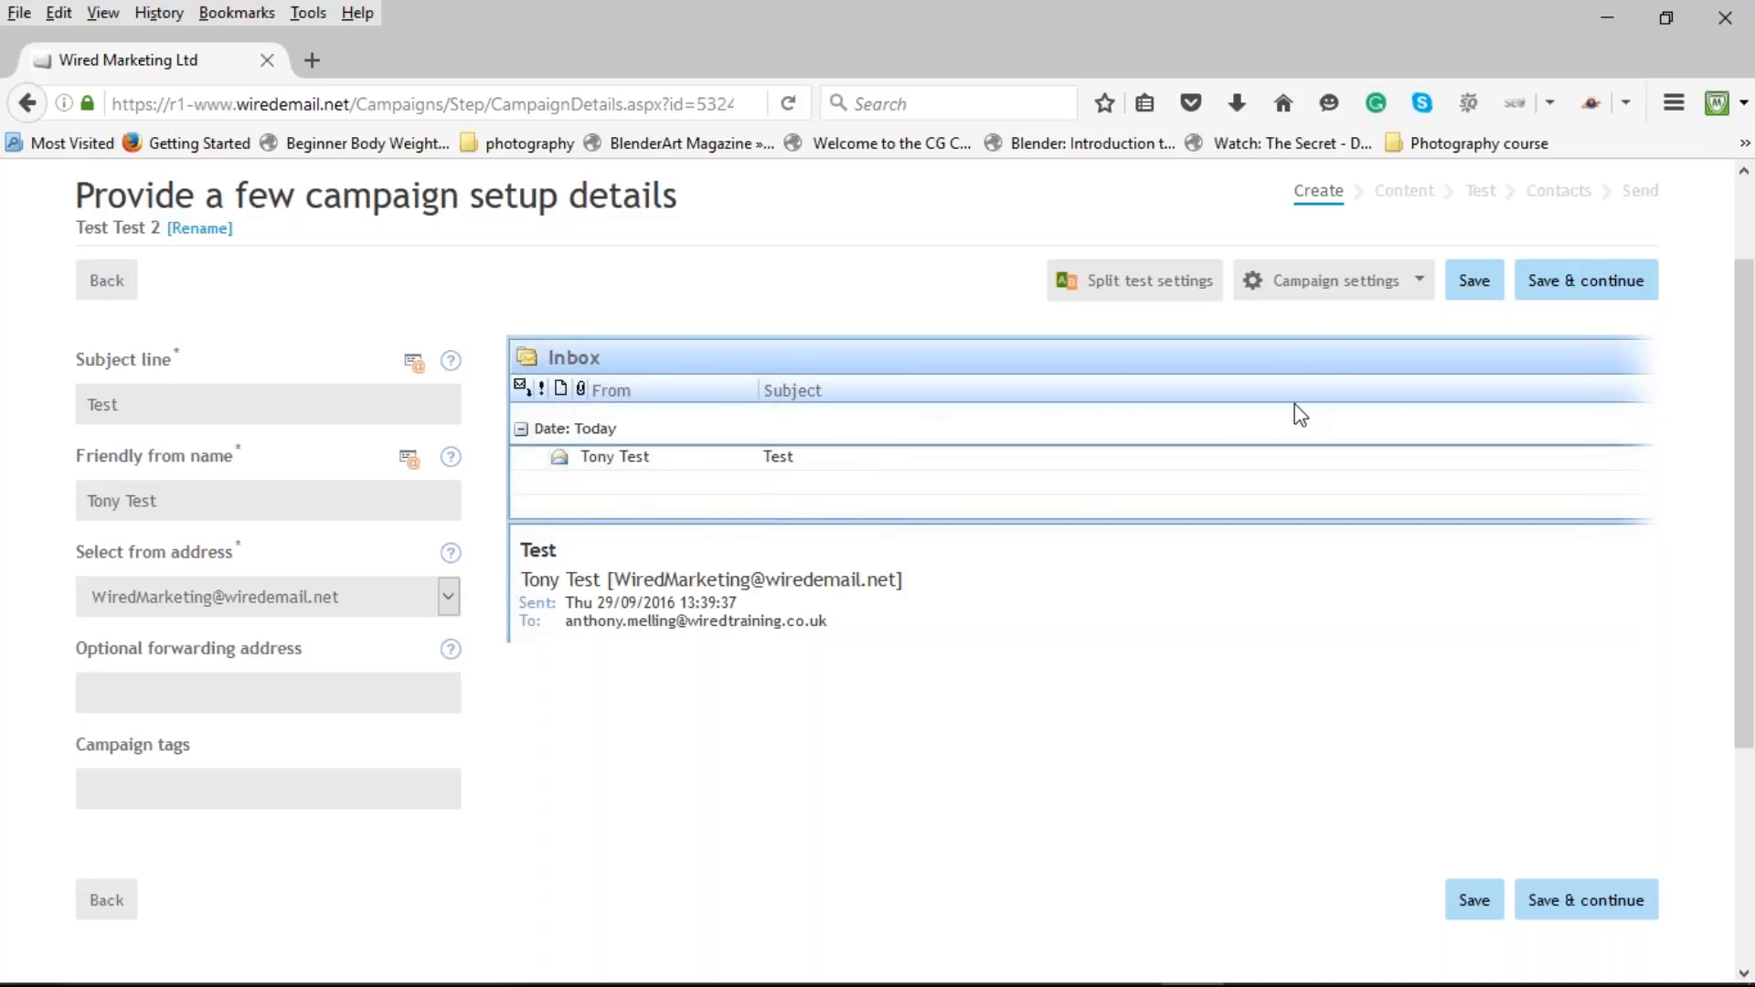
click(1563, 905)
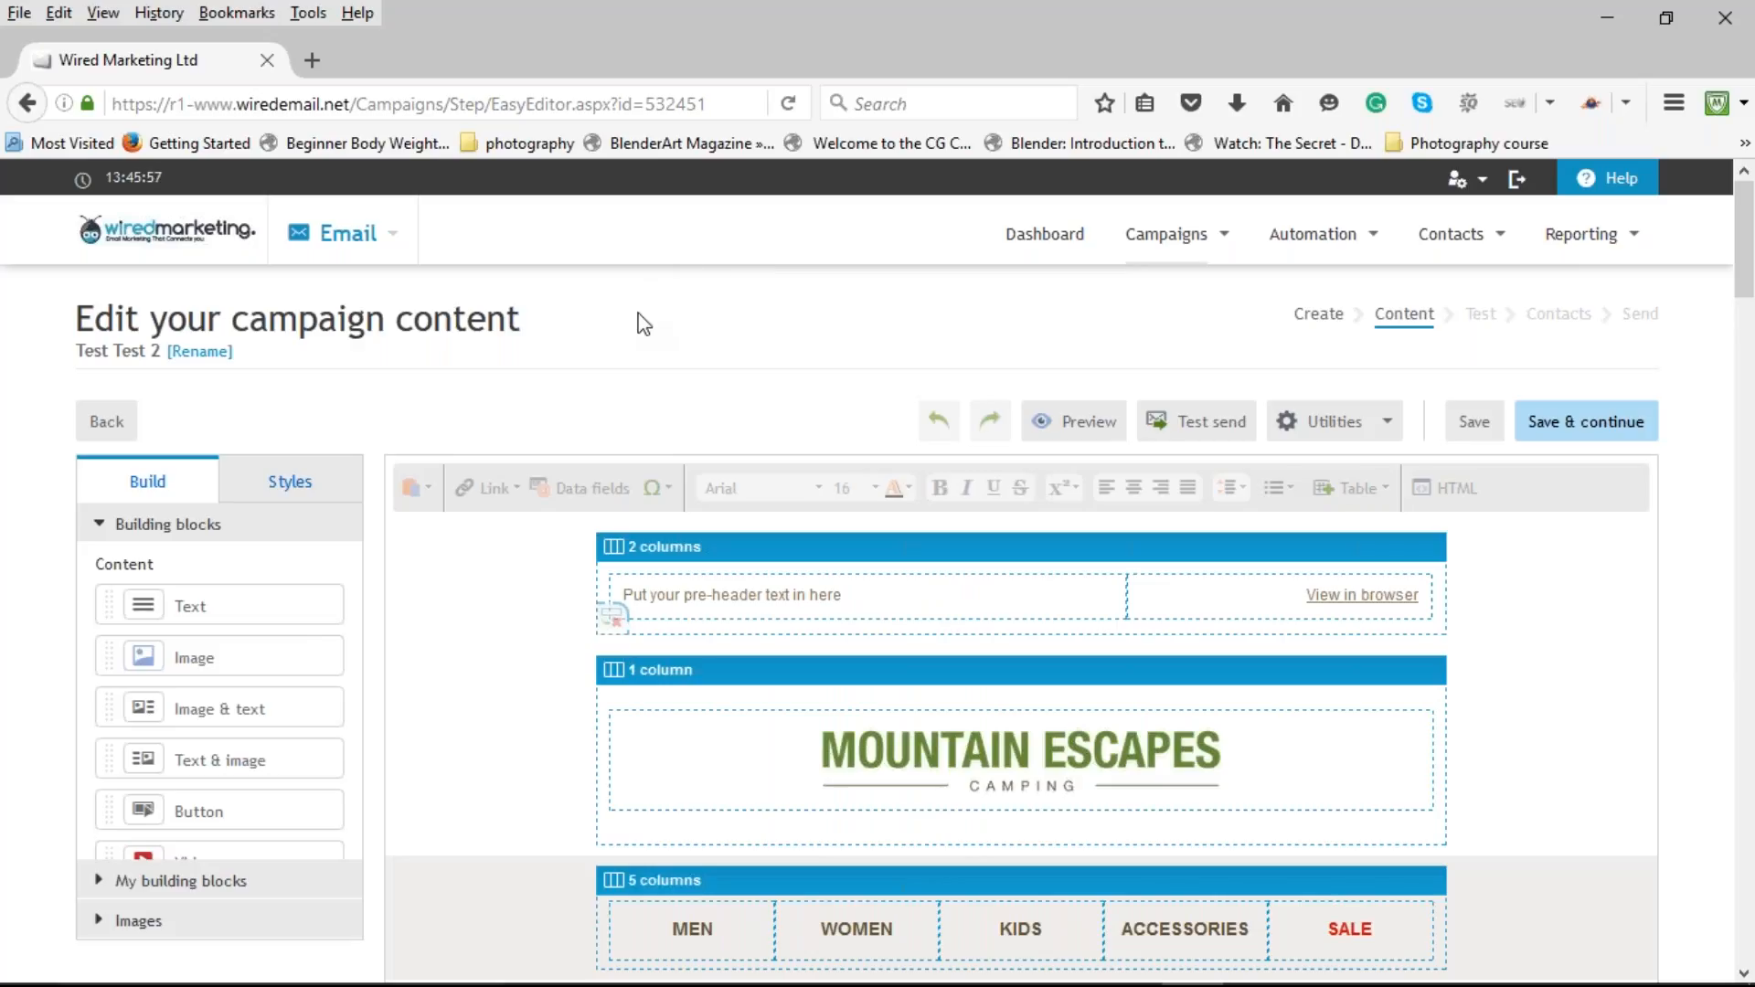
Examine the template's content blocks, from the pre-header and logo down to the Outdoor essentials section.
scroll(695, 359, down, 3)
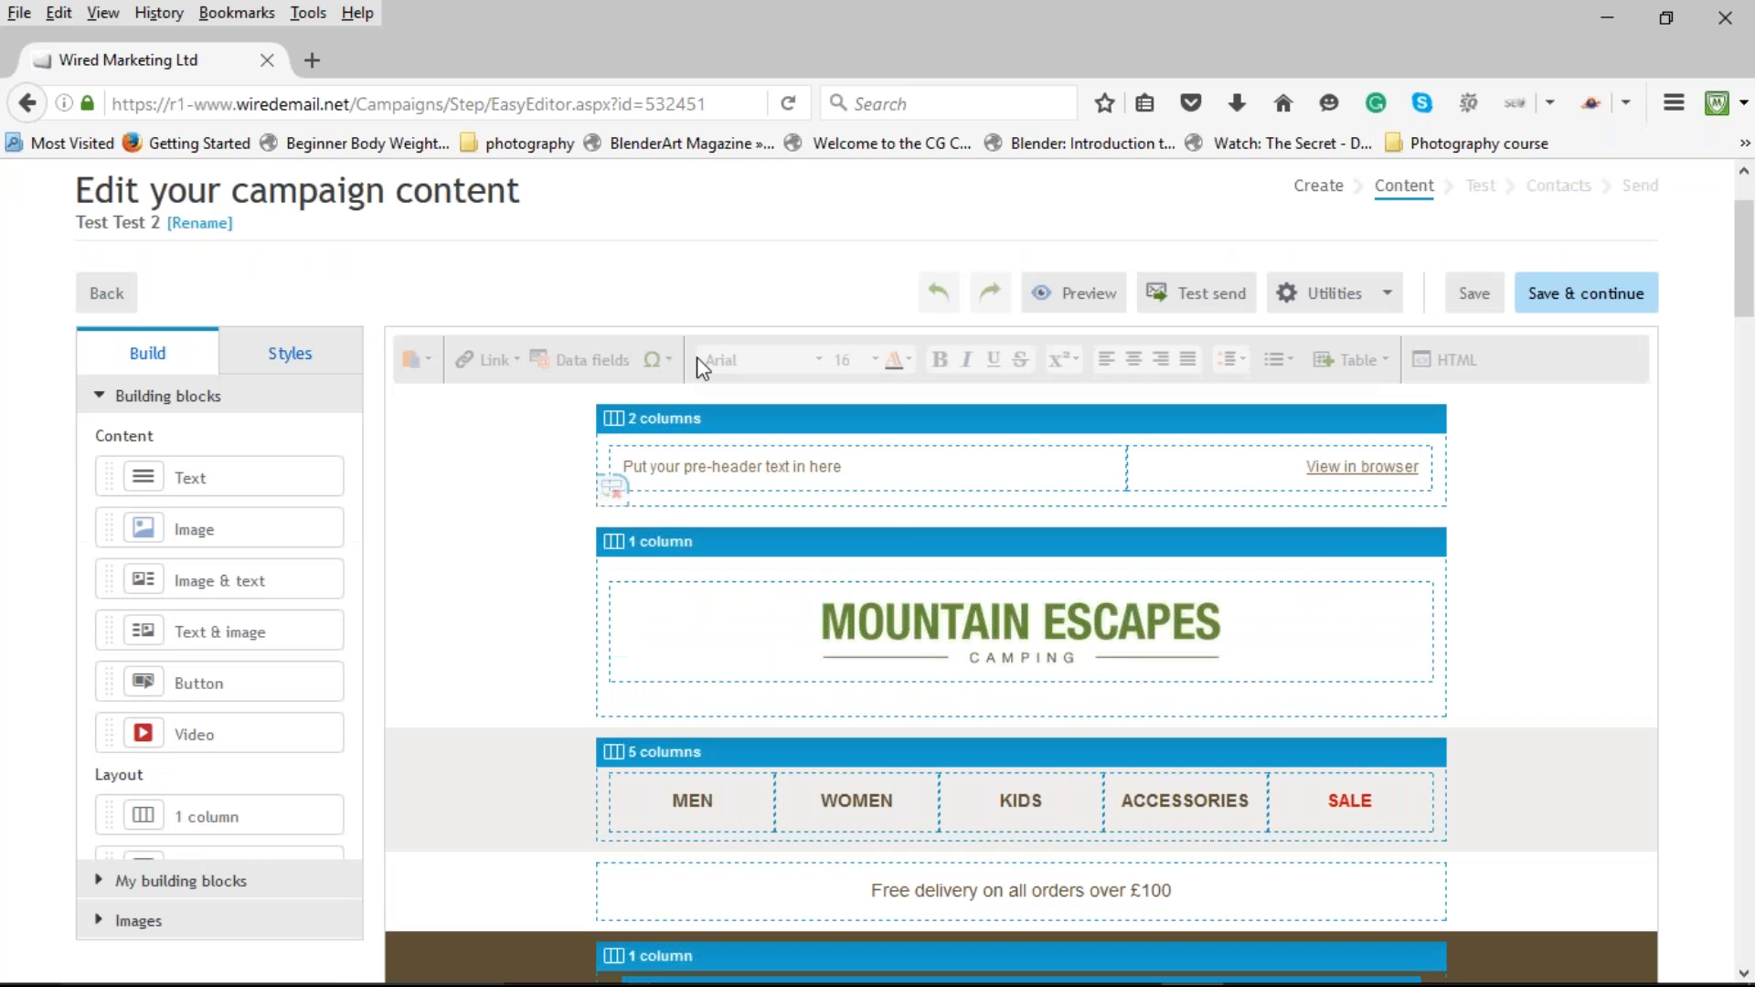
scroll(548, 557, down, 6)
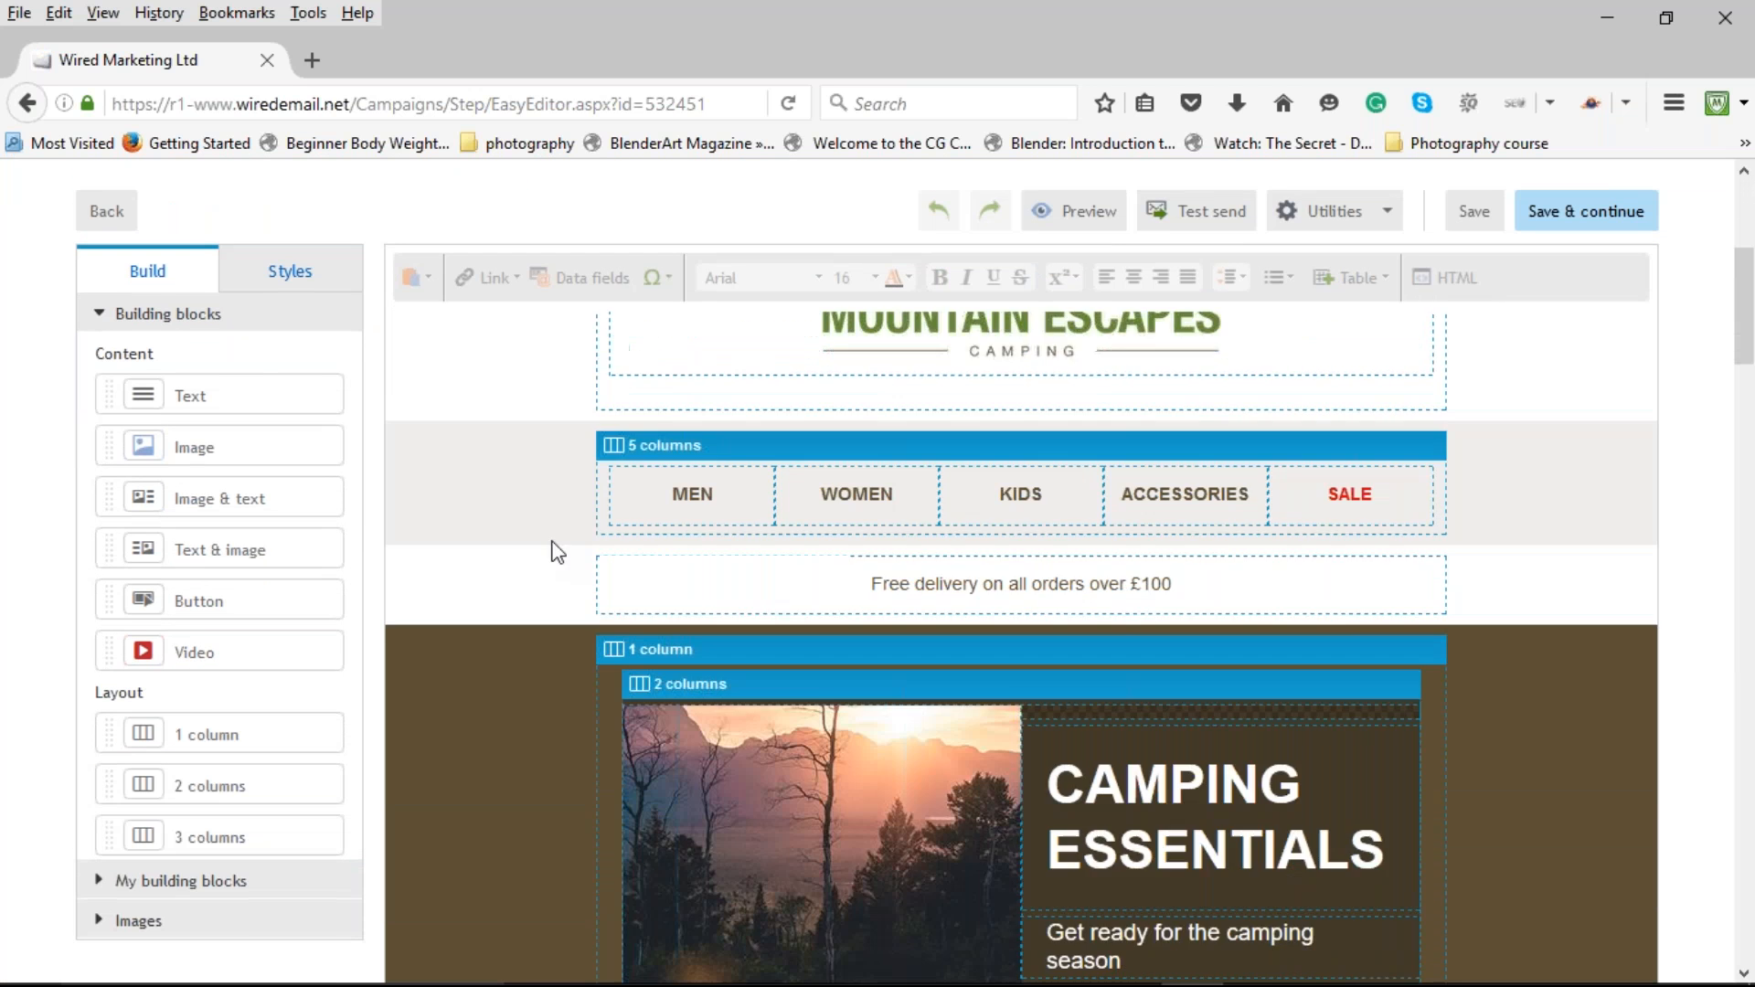
scroll(562, 539, down, 12)
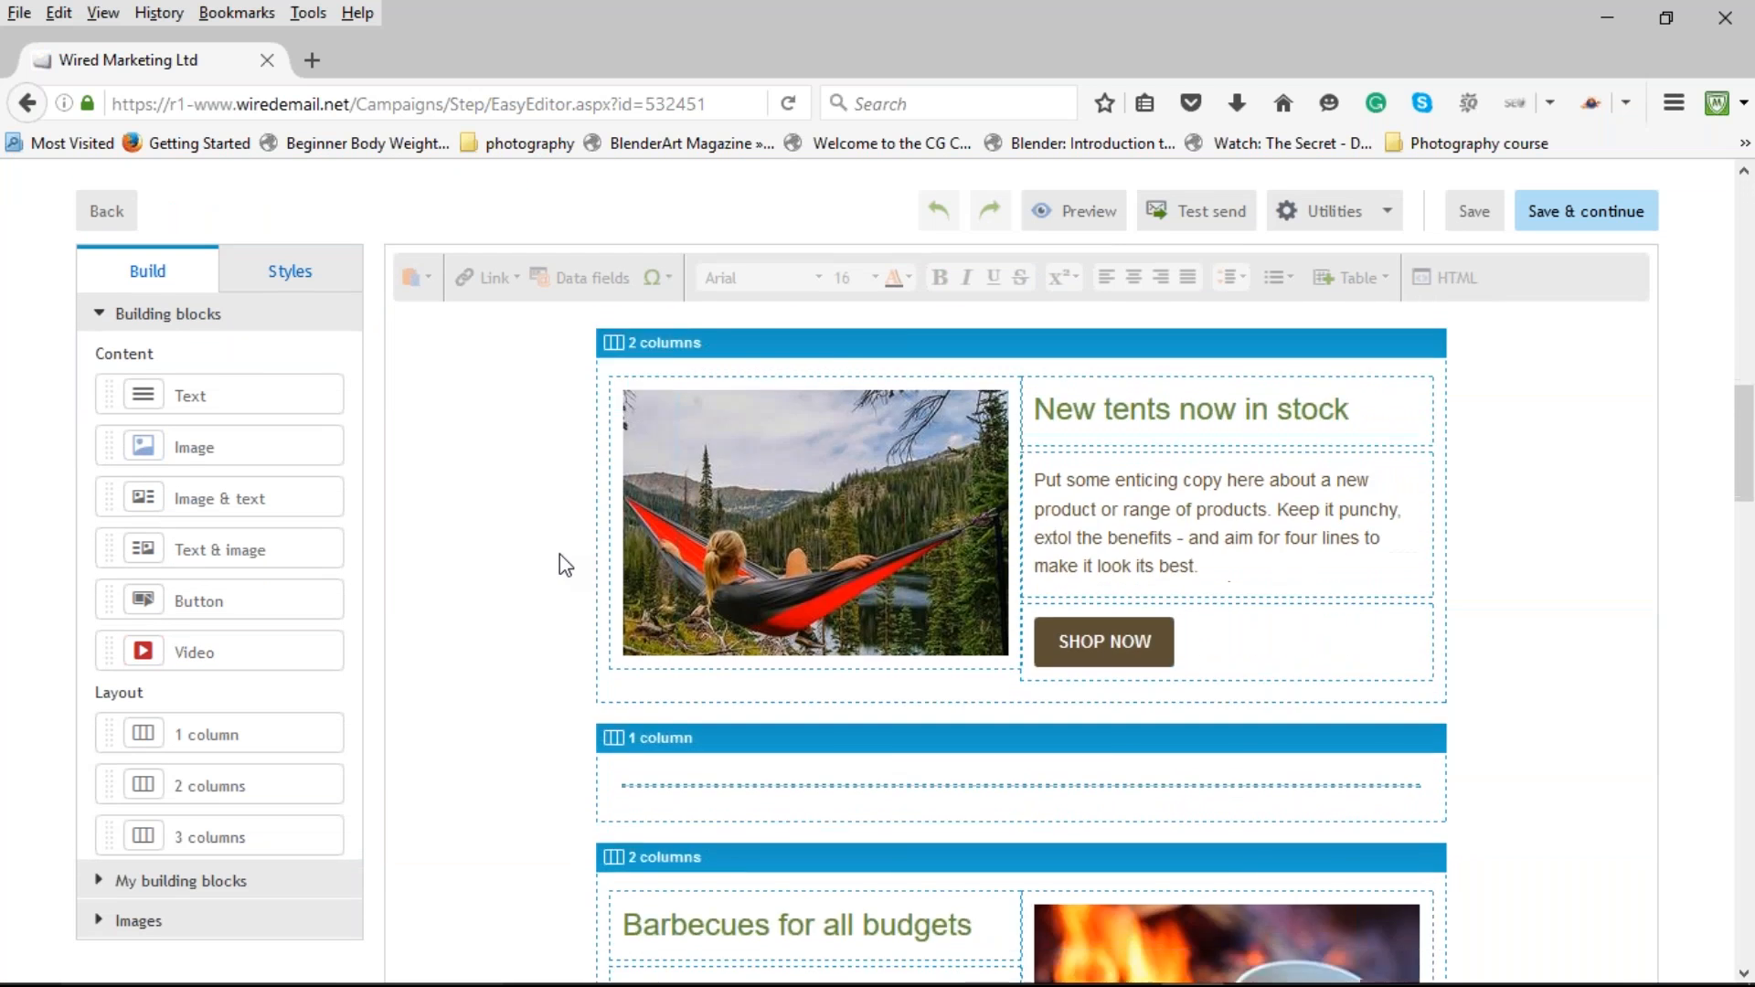
scroll(539, 580, down, 3)
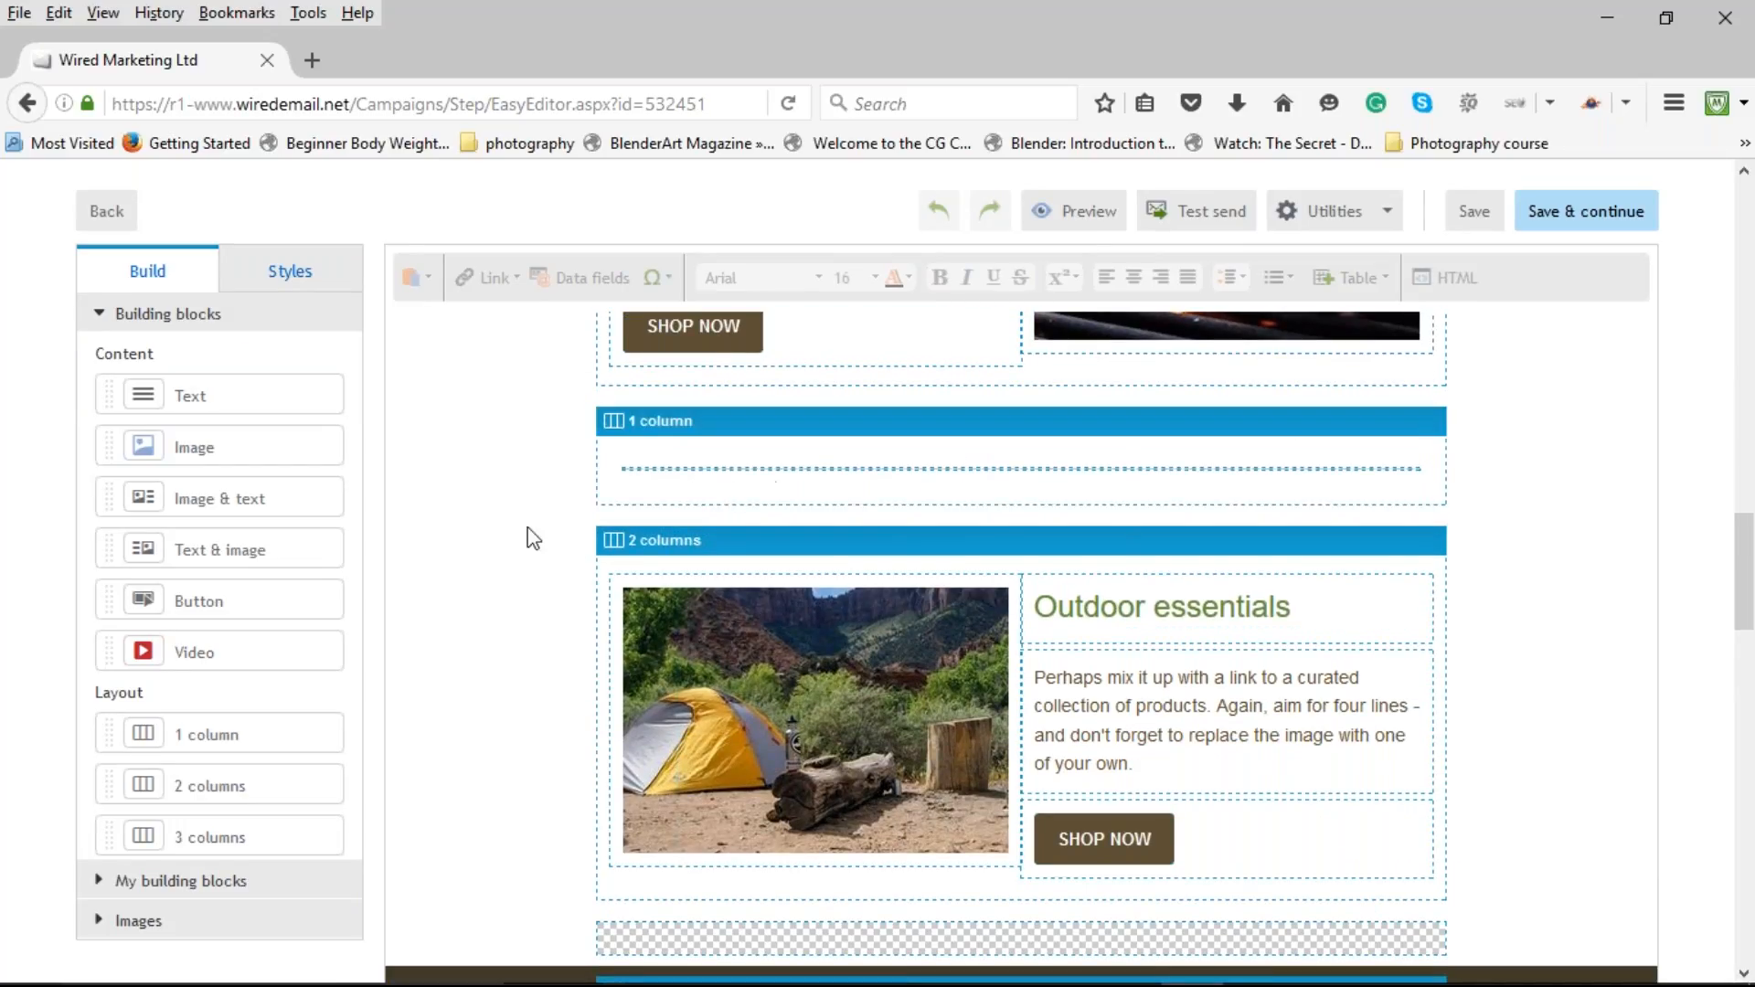
scroll(535, 535, up, 6)
scroll(538, 519, up, 10)
scroll(538, 520, up, 5)
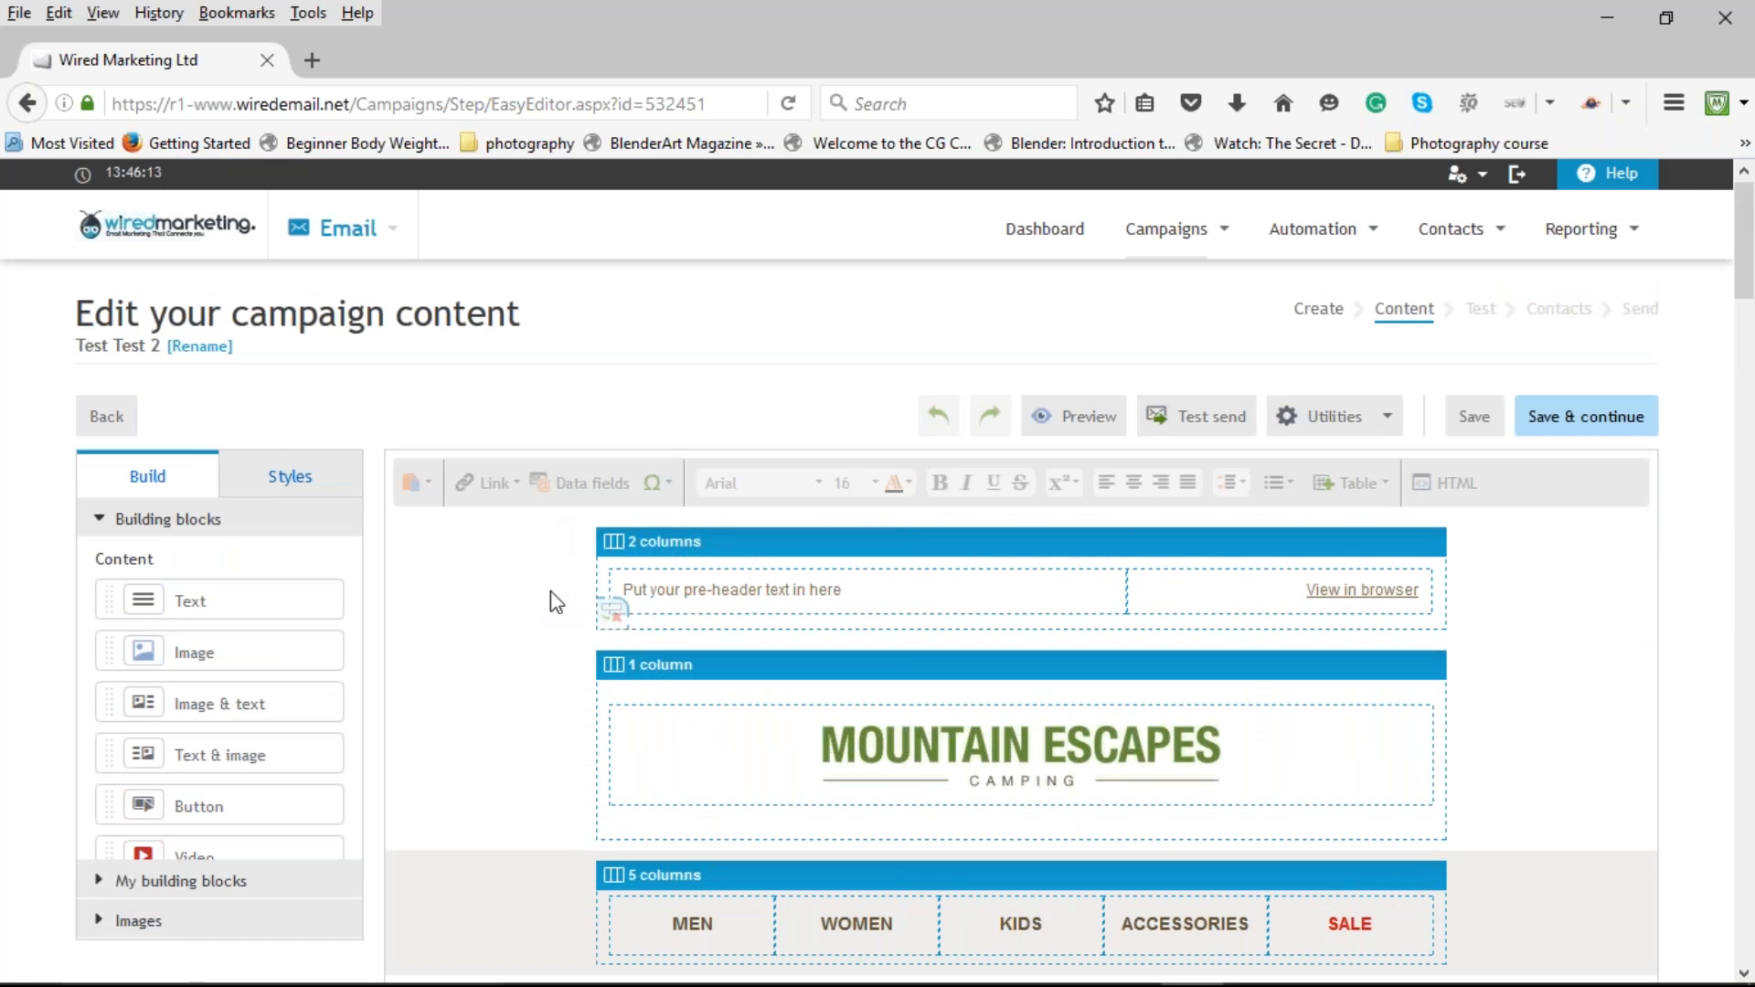
scroll(540, 594, down, 1)
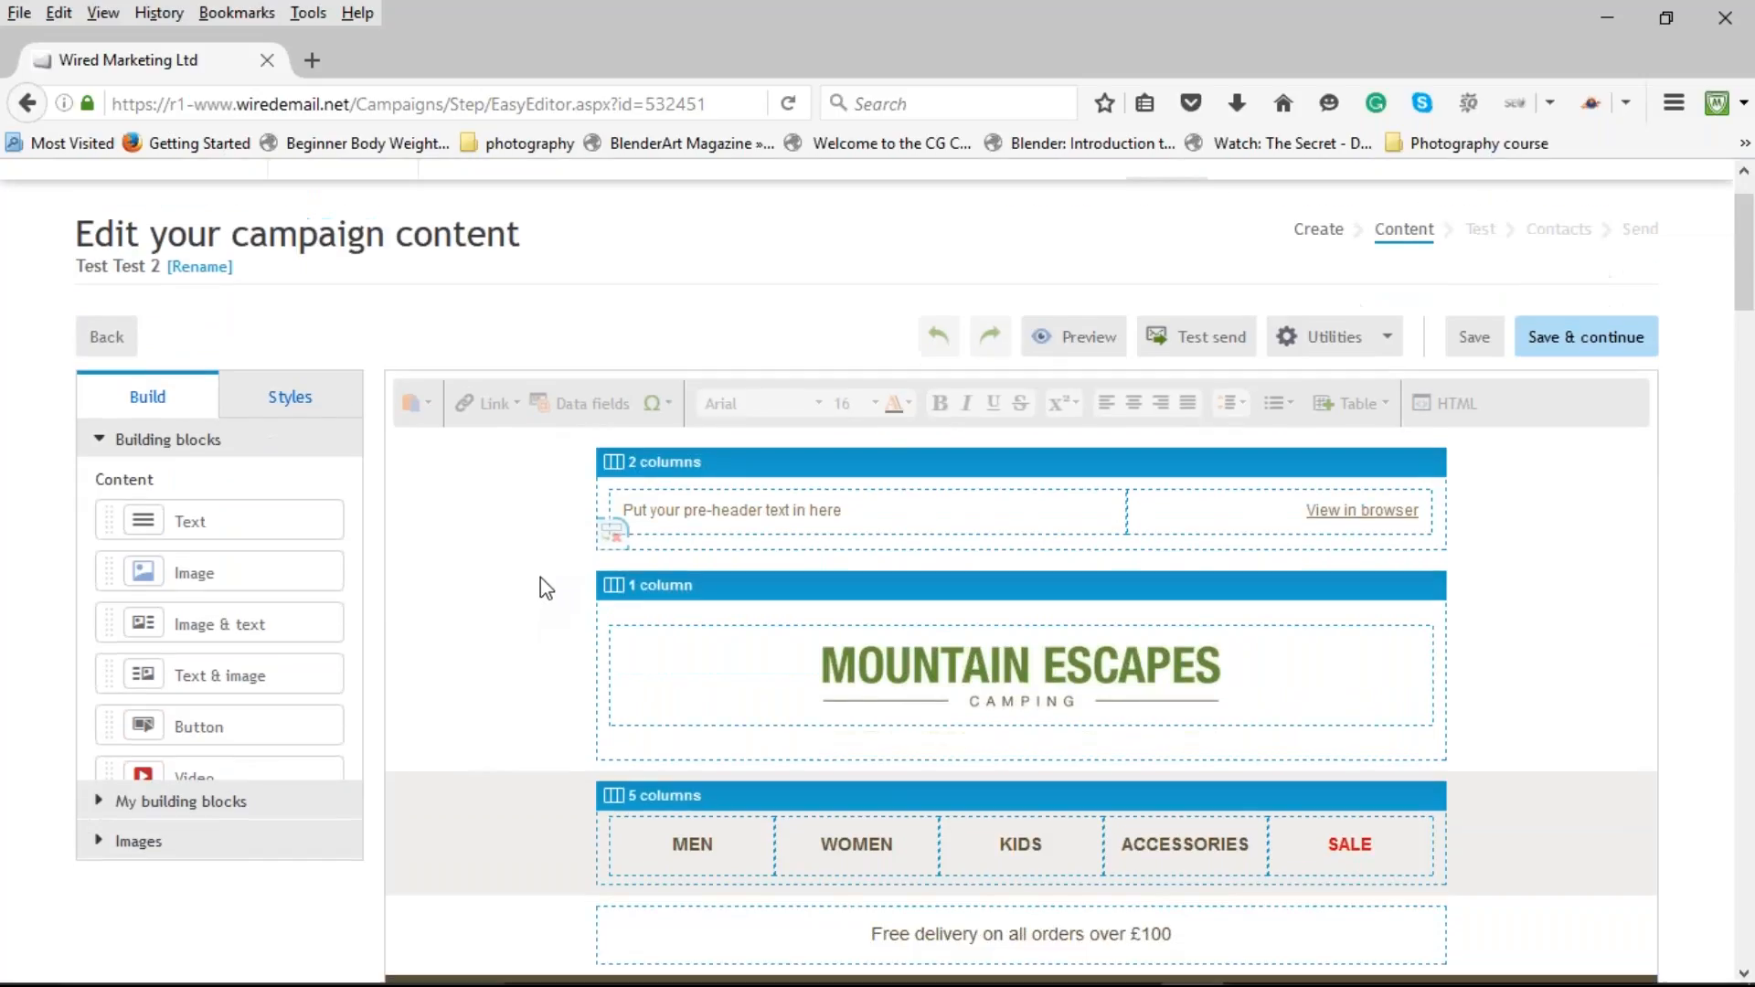
scroll(621, 631, down, 1)
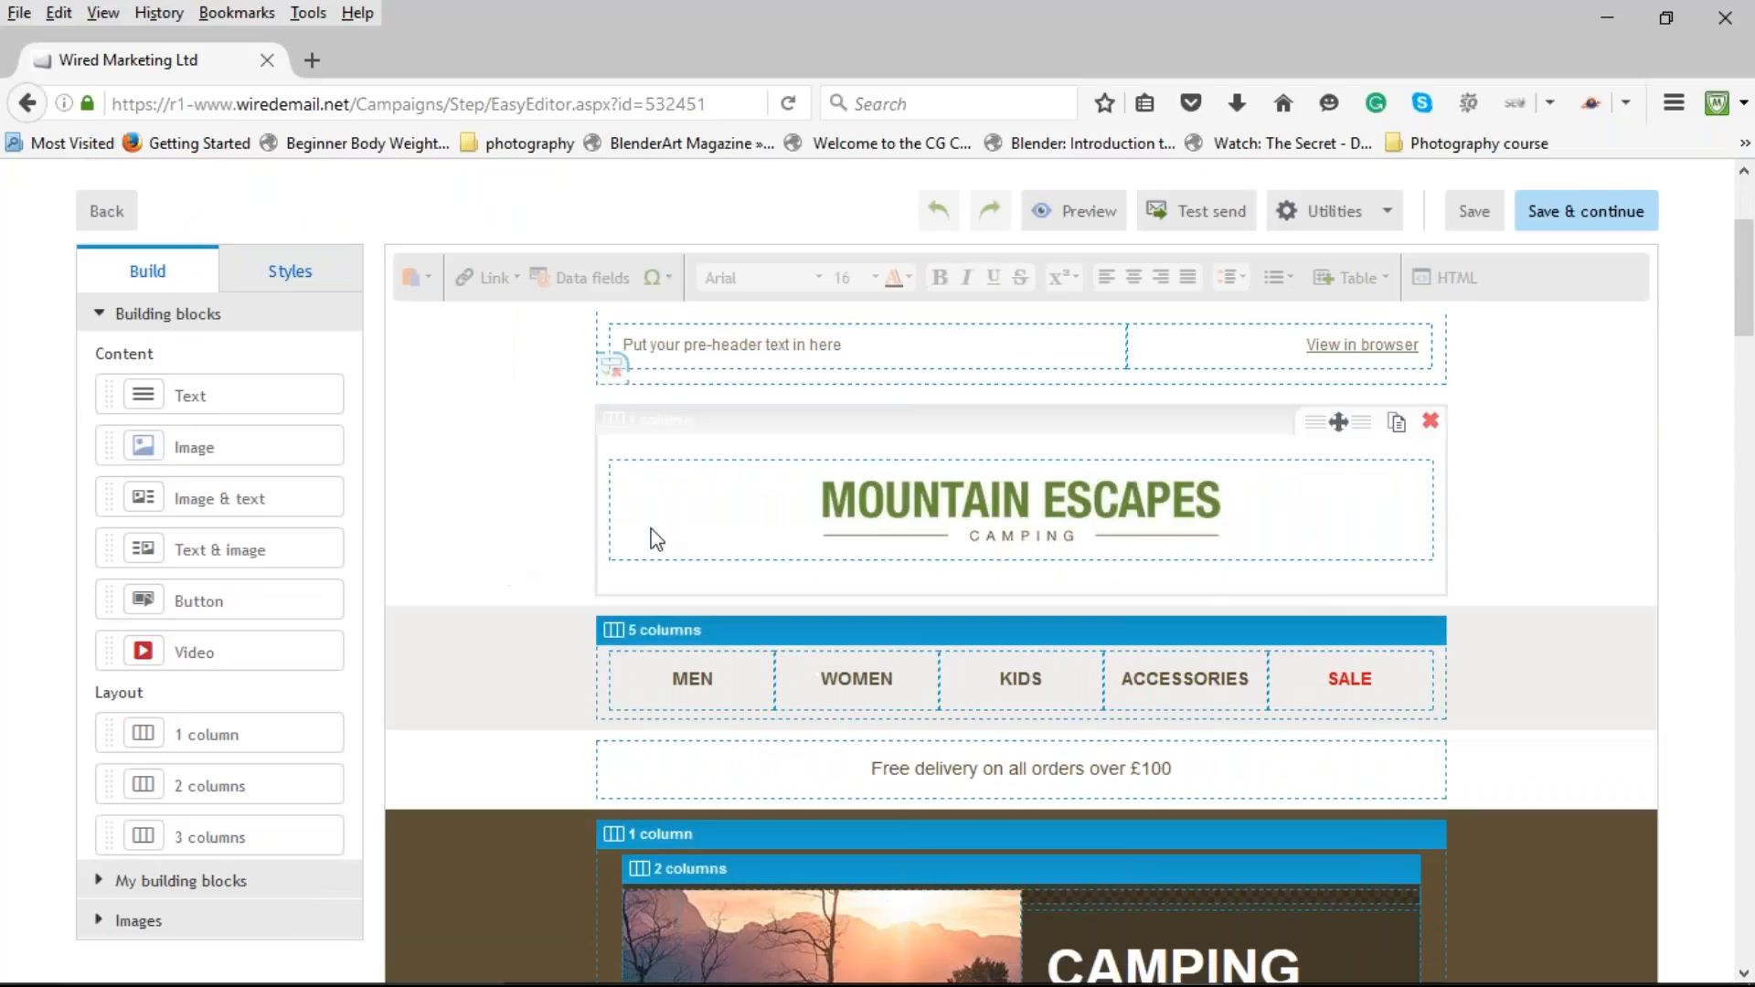
scroll(641, 468, up, 1)
scroll(646, 478, up, 2)
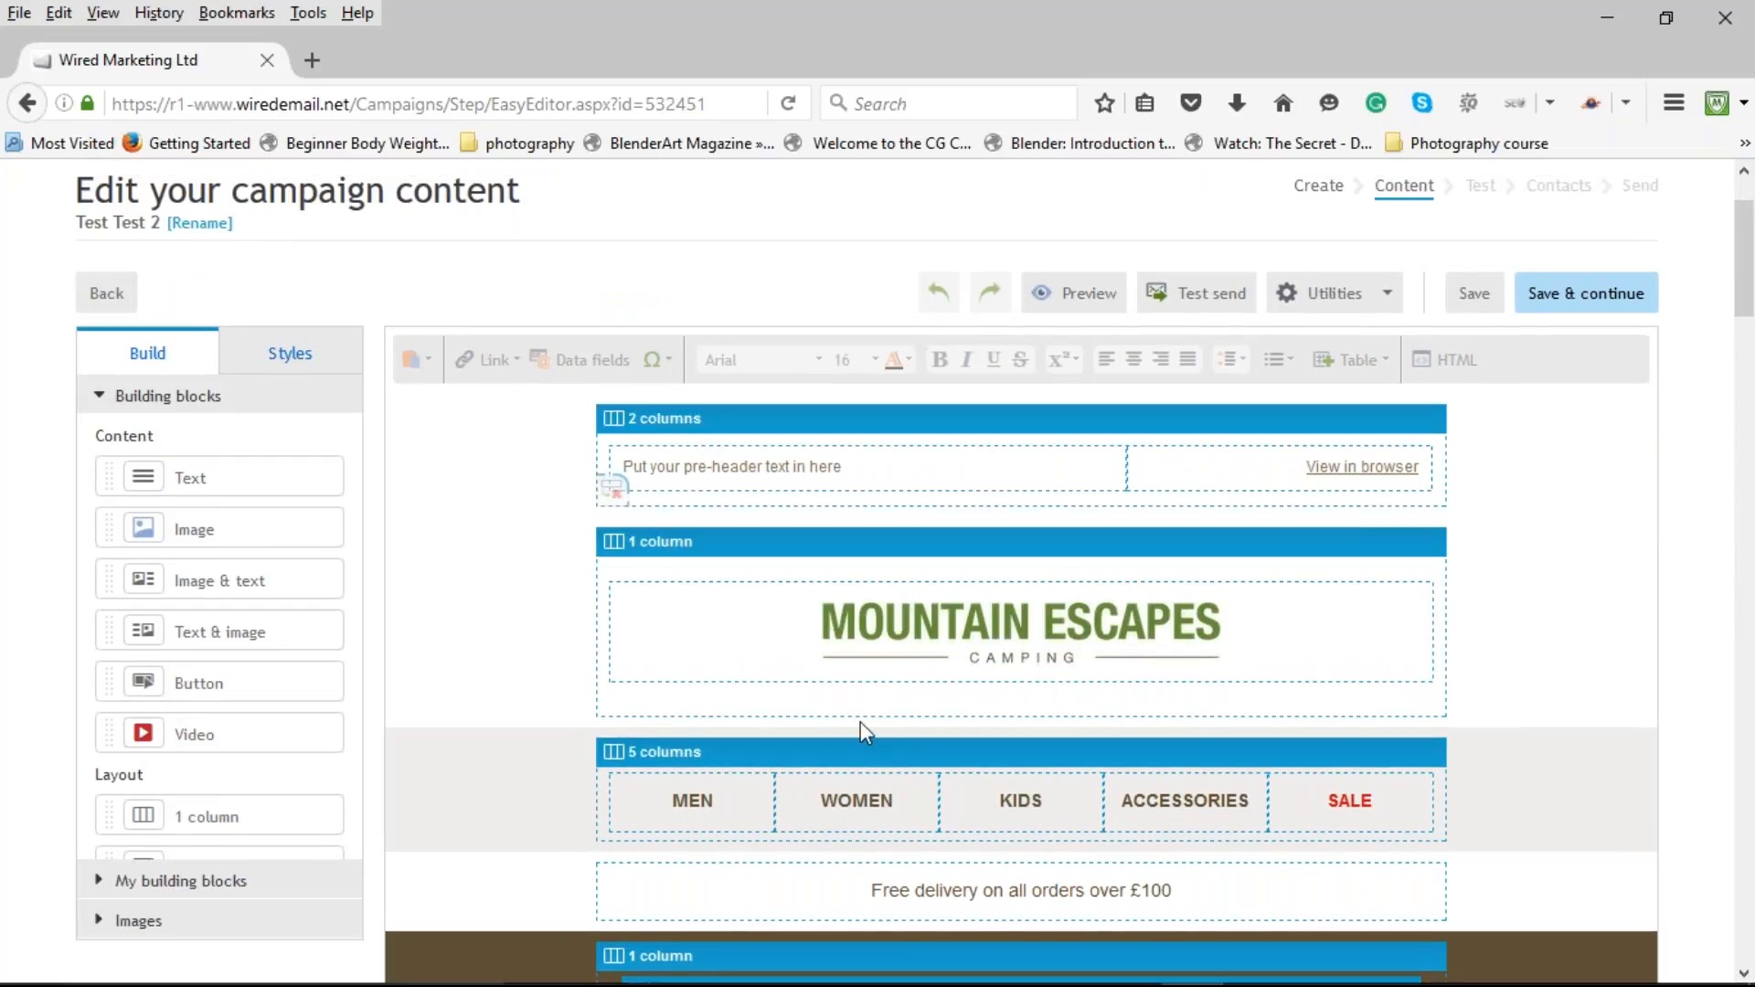
scroll(545, 590, down, 1)
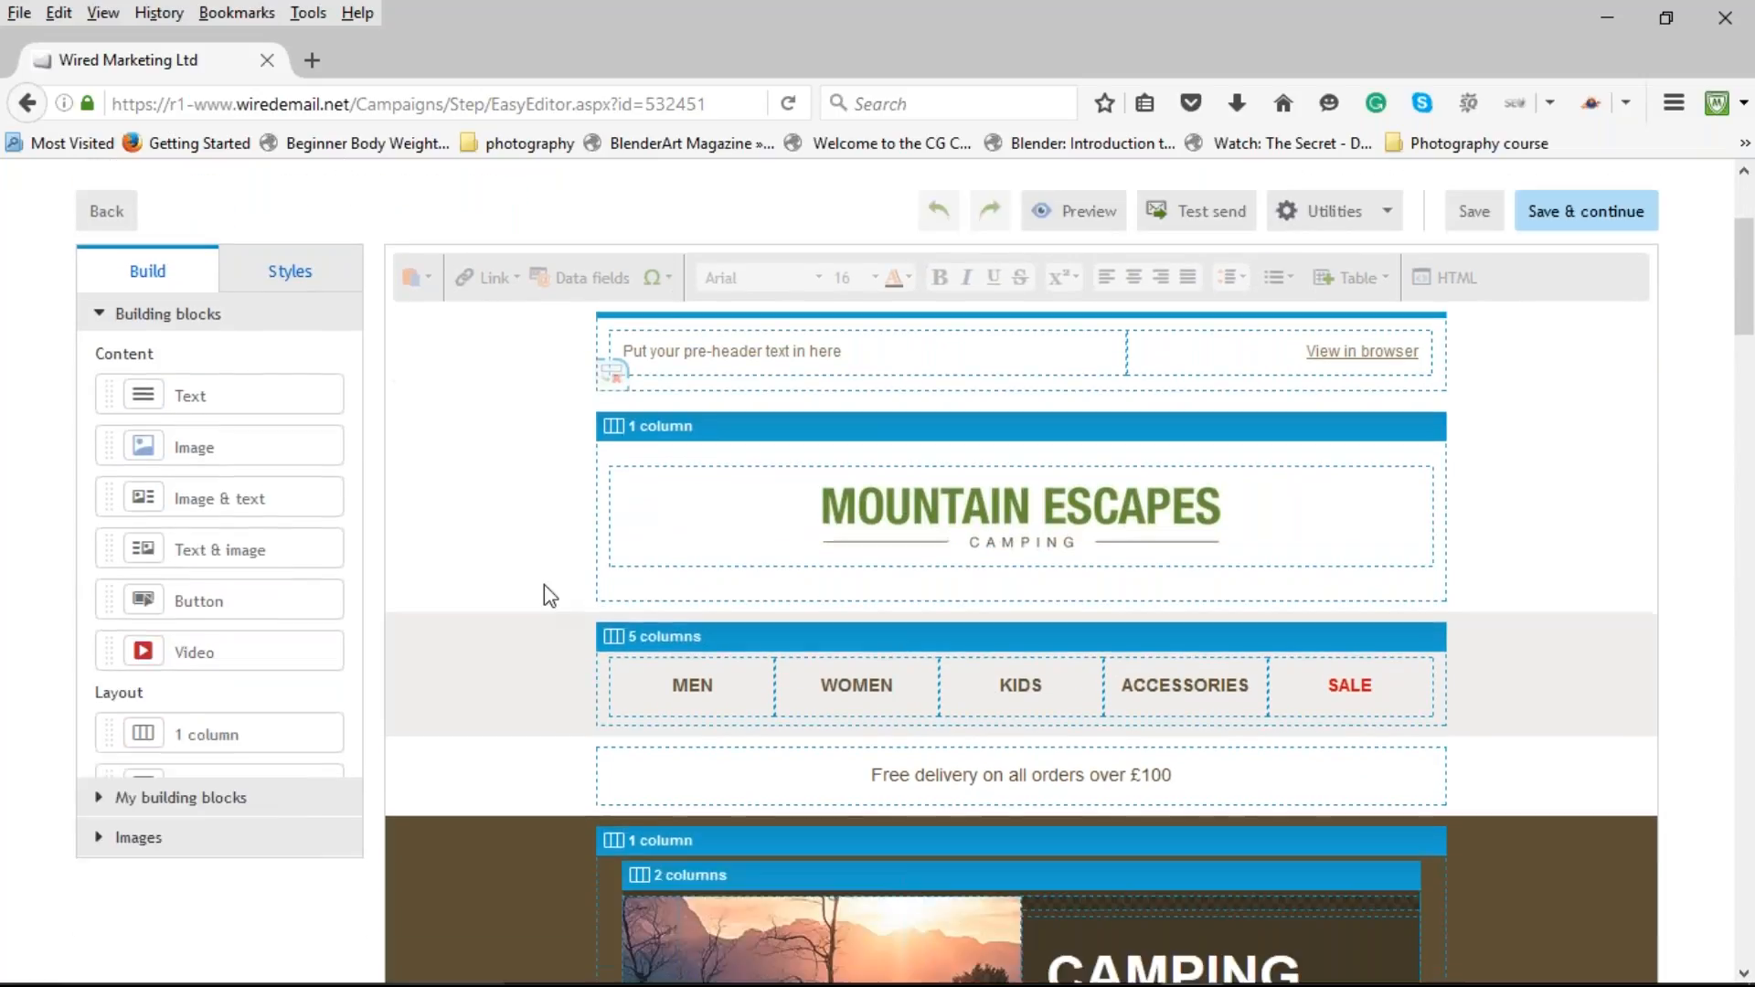
Add a text block above the "New tents now in stock" section and replace its placeholder with "input text".
scroll(509, 576, down, 5)
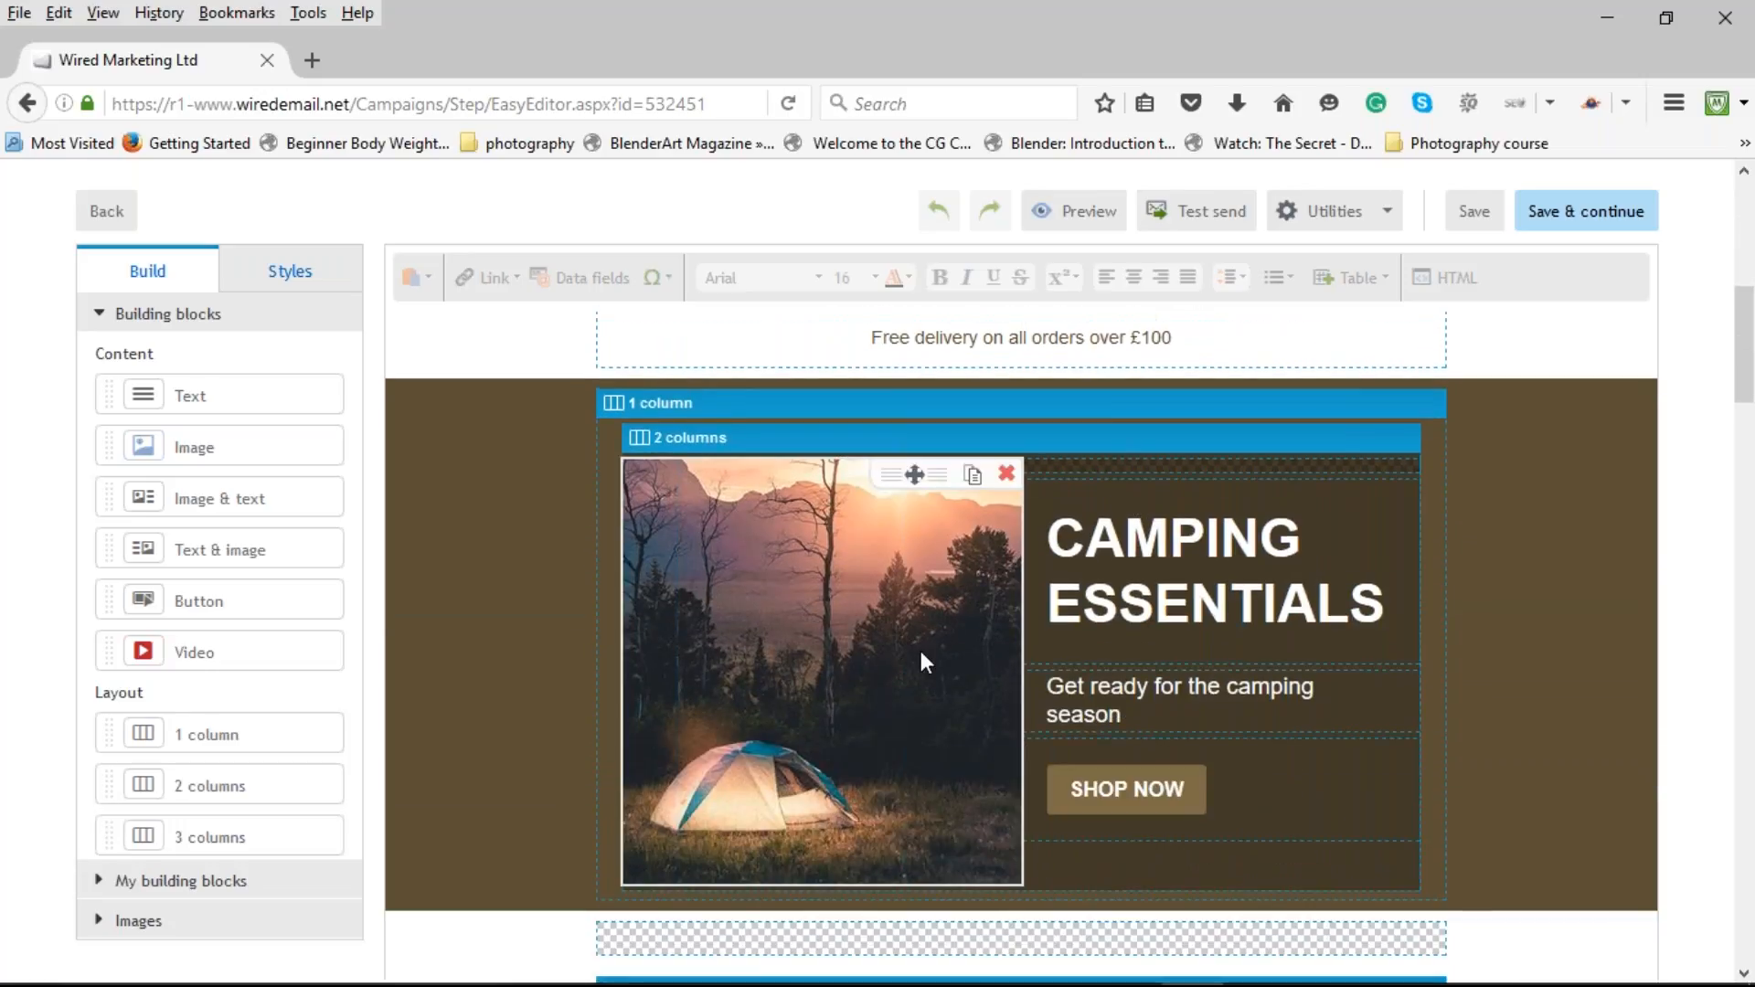
scroll(883, 705, down, 3)
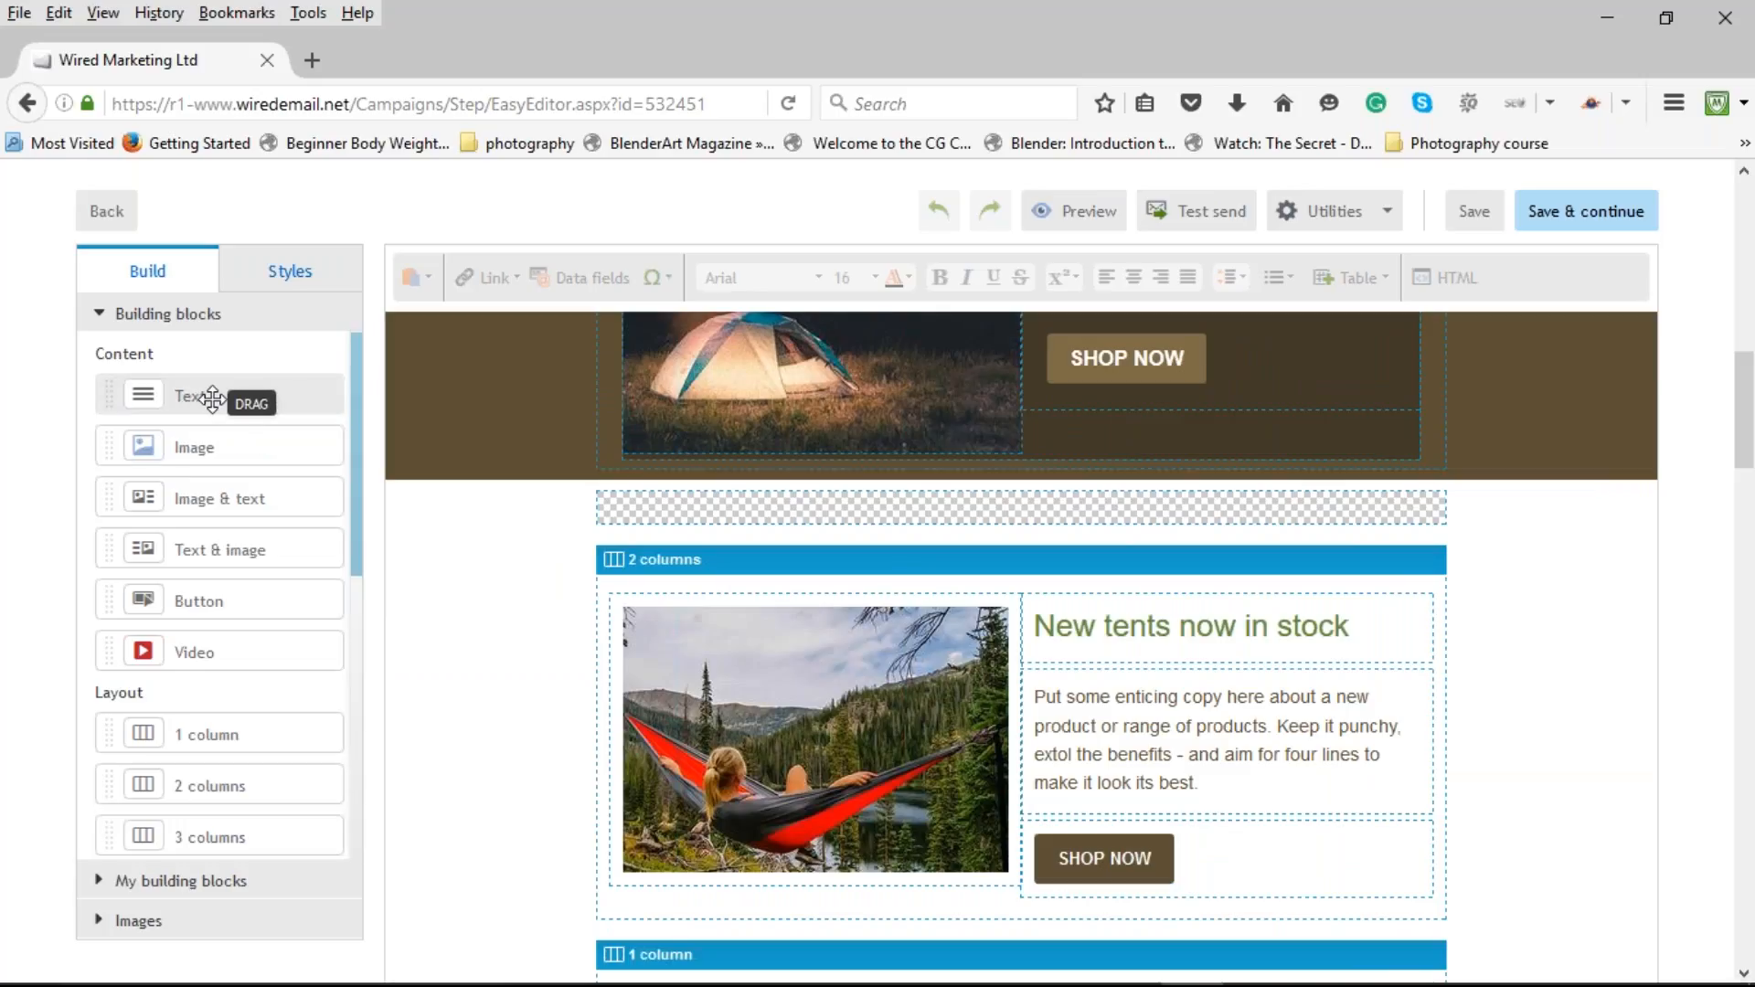
drag(229, 398, 759, 542)
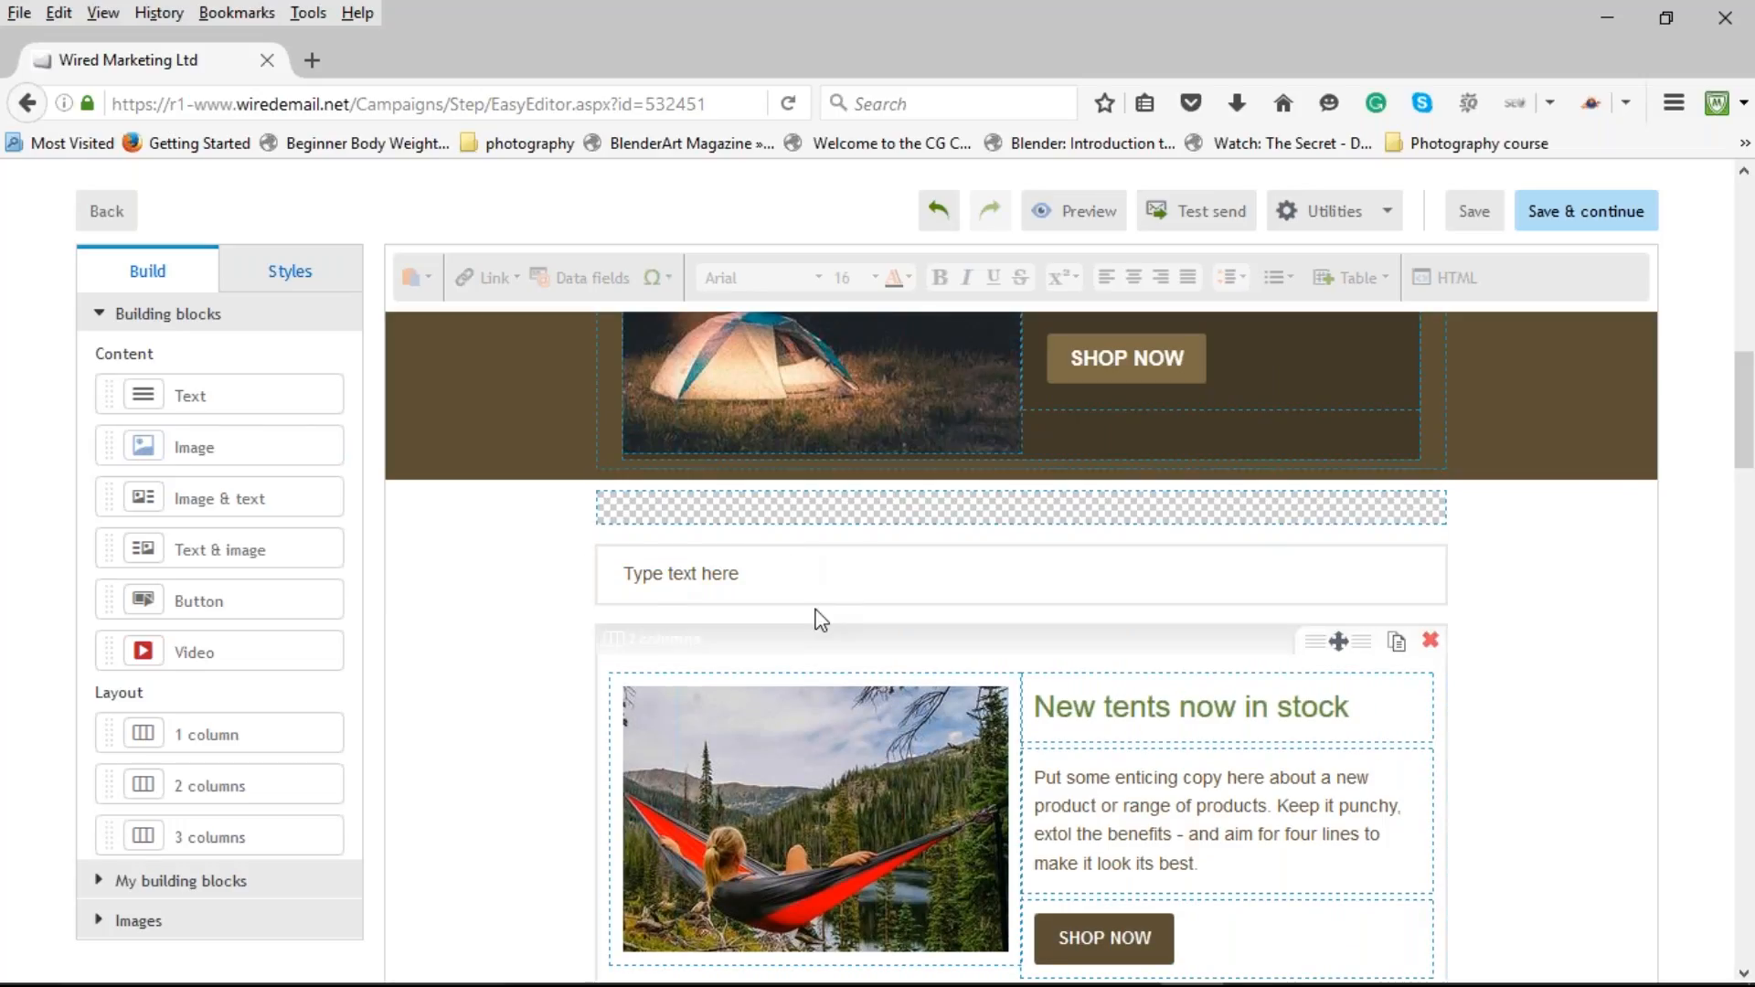
click(681, 576)
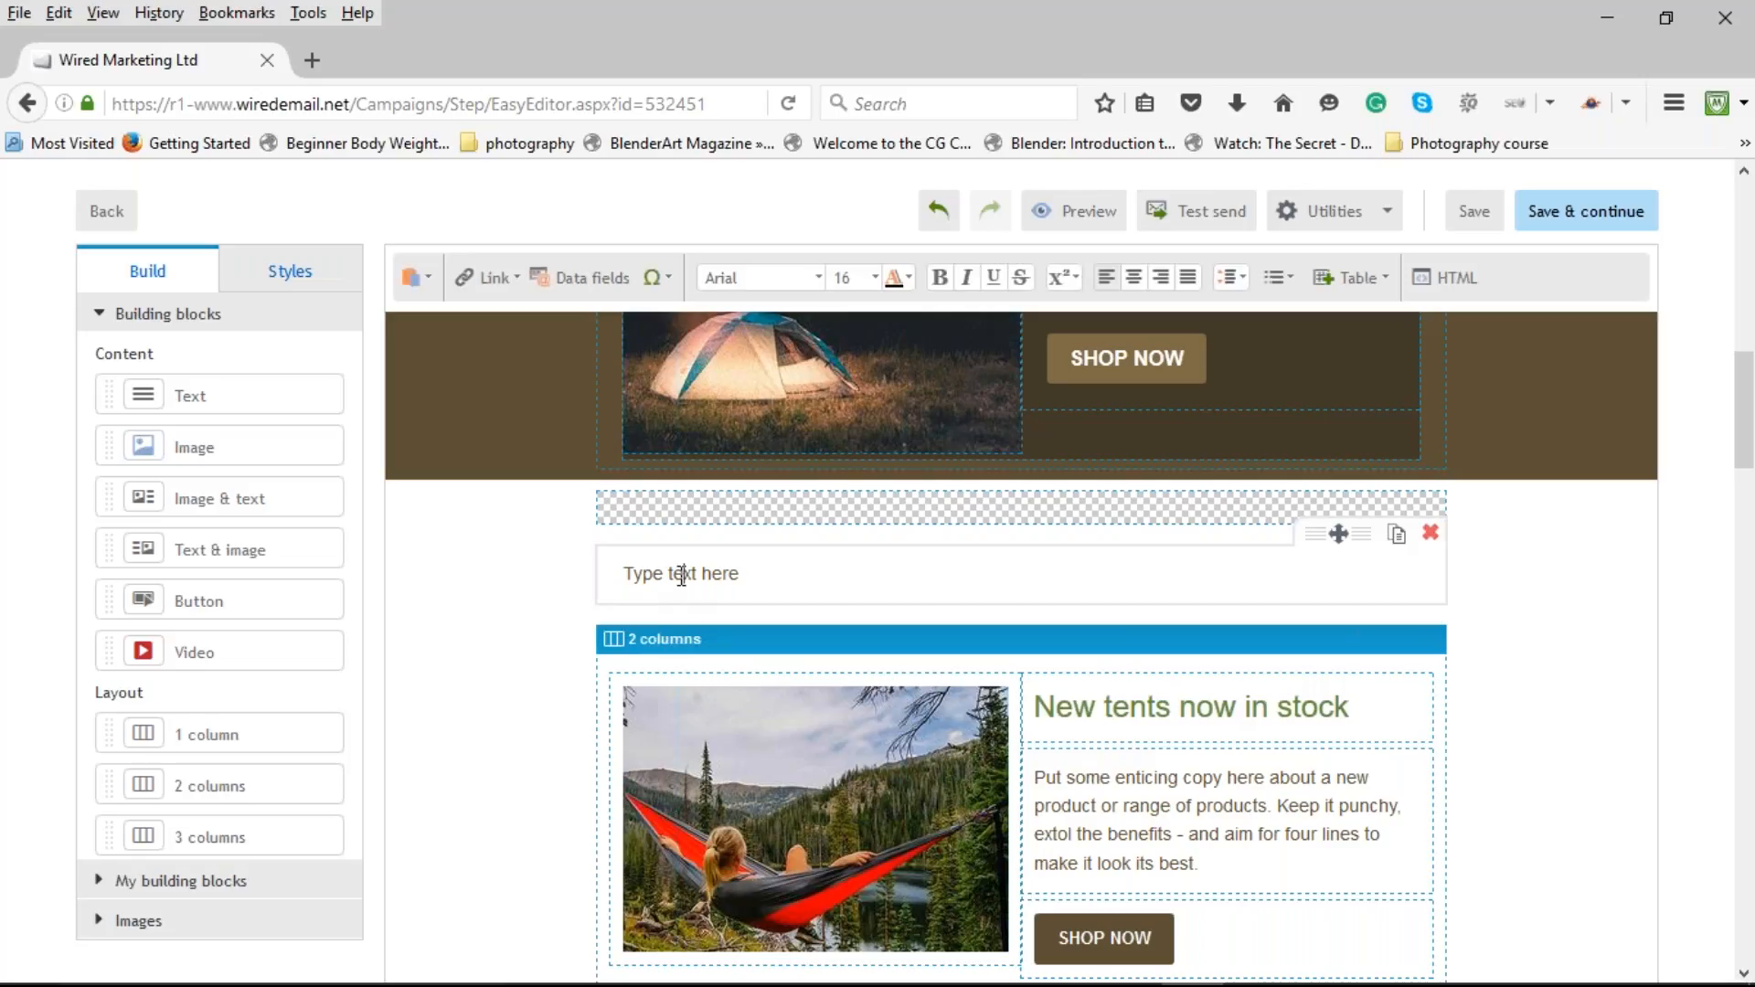
triple_click(732, 576)
key(BackSpace)
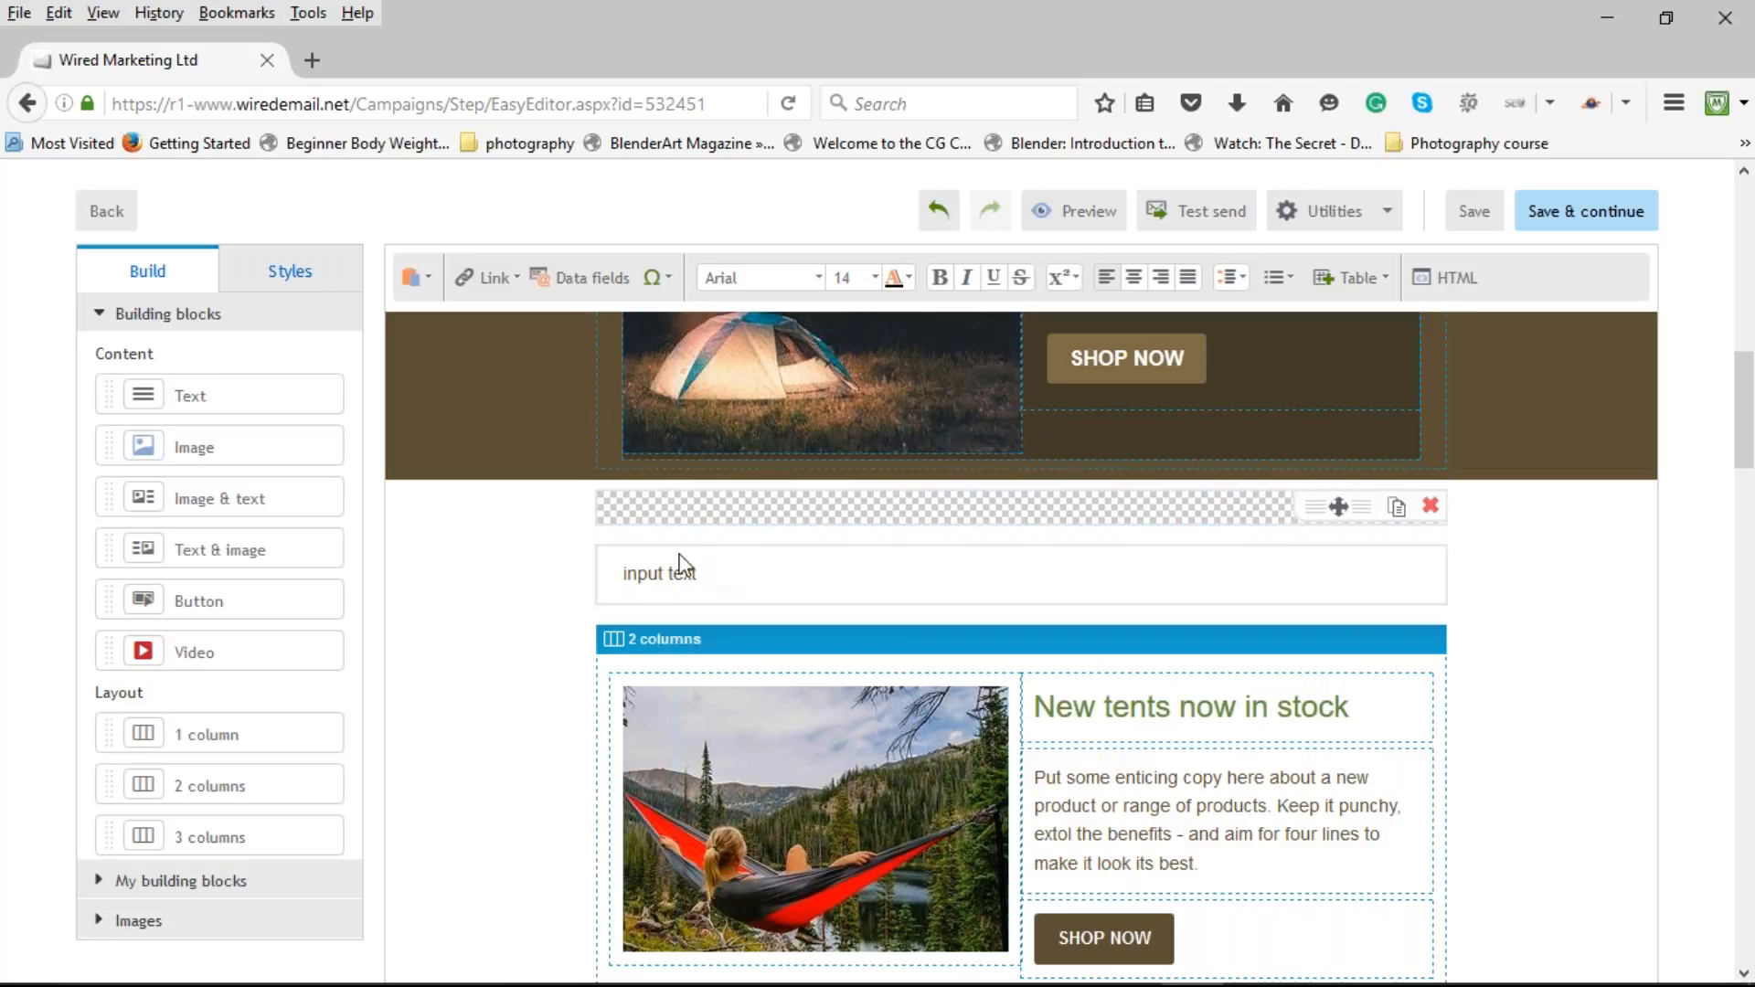
Review the font, size and colour choices for "input text", and delete that text block.
drag(716, 579, 620, 573)
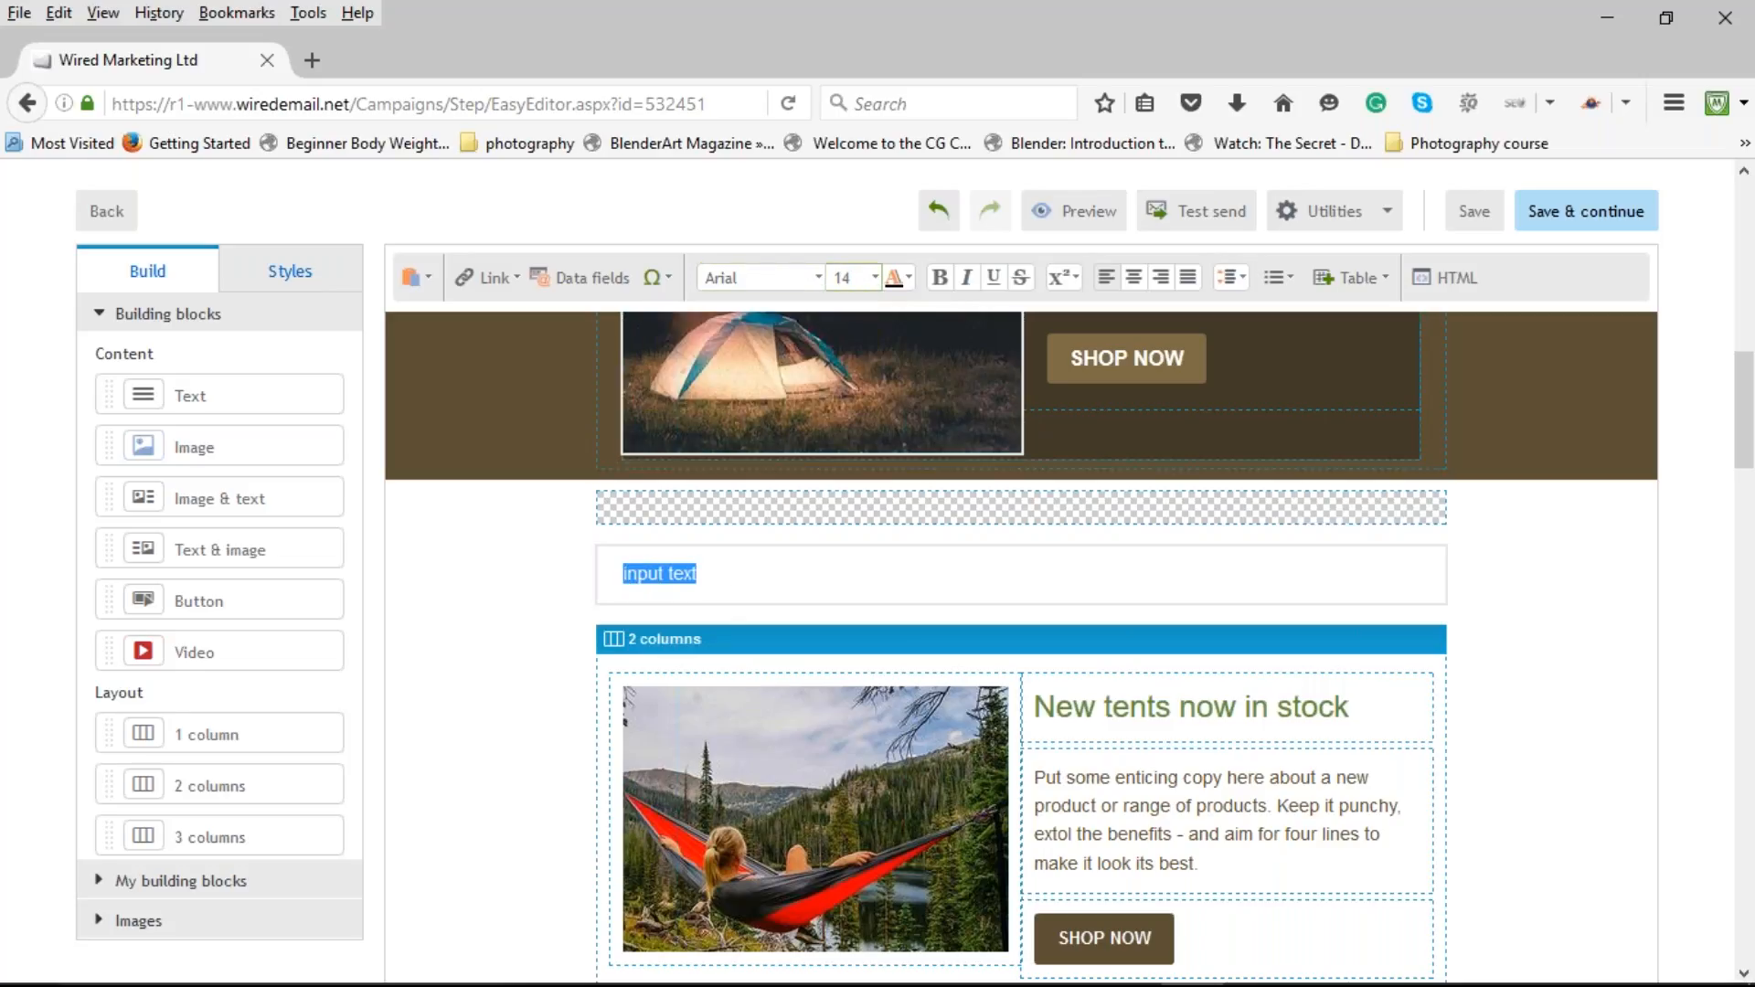
click(815, 286)
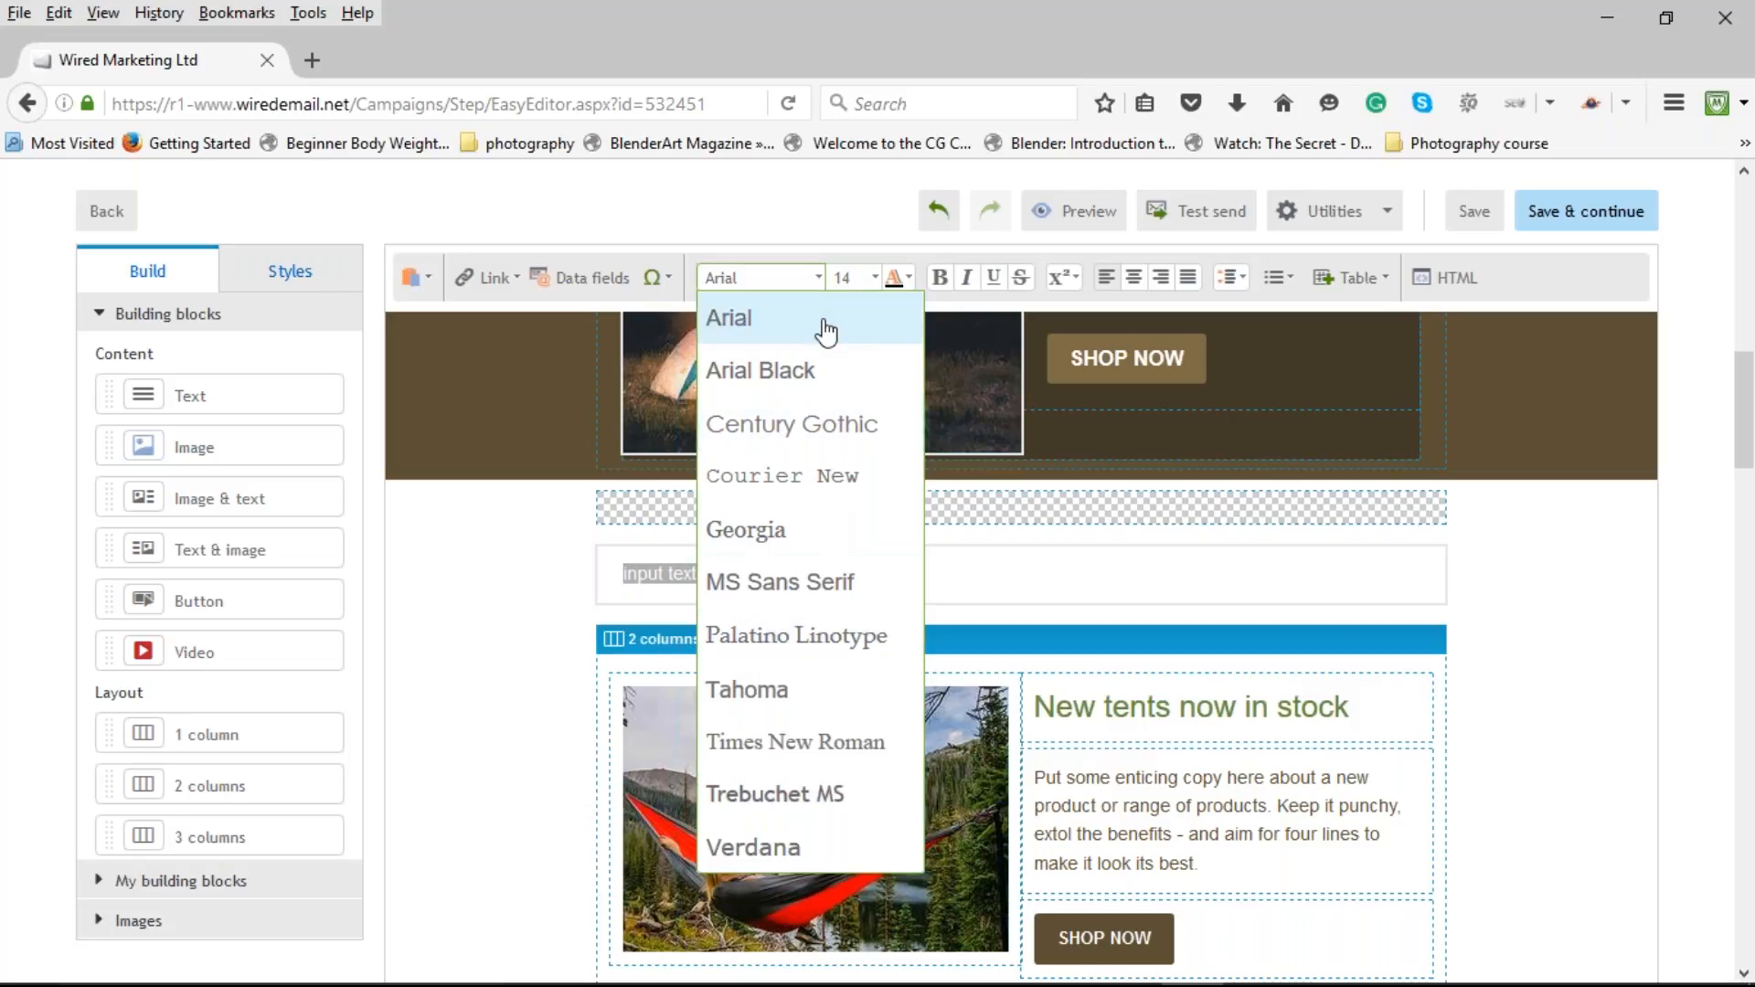
click(818, 285)
click(875, 277)
click(878, 282)
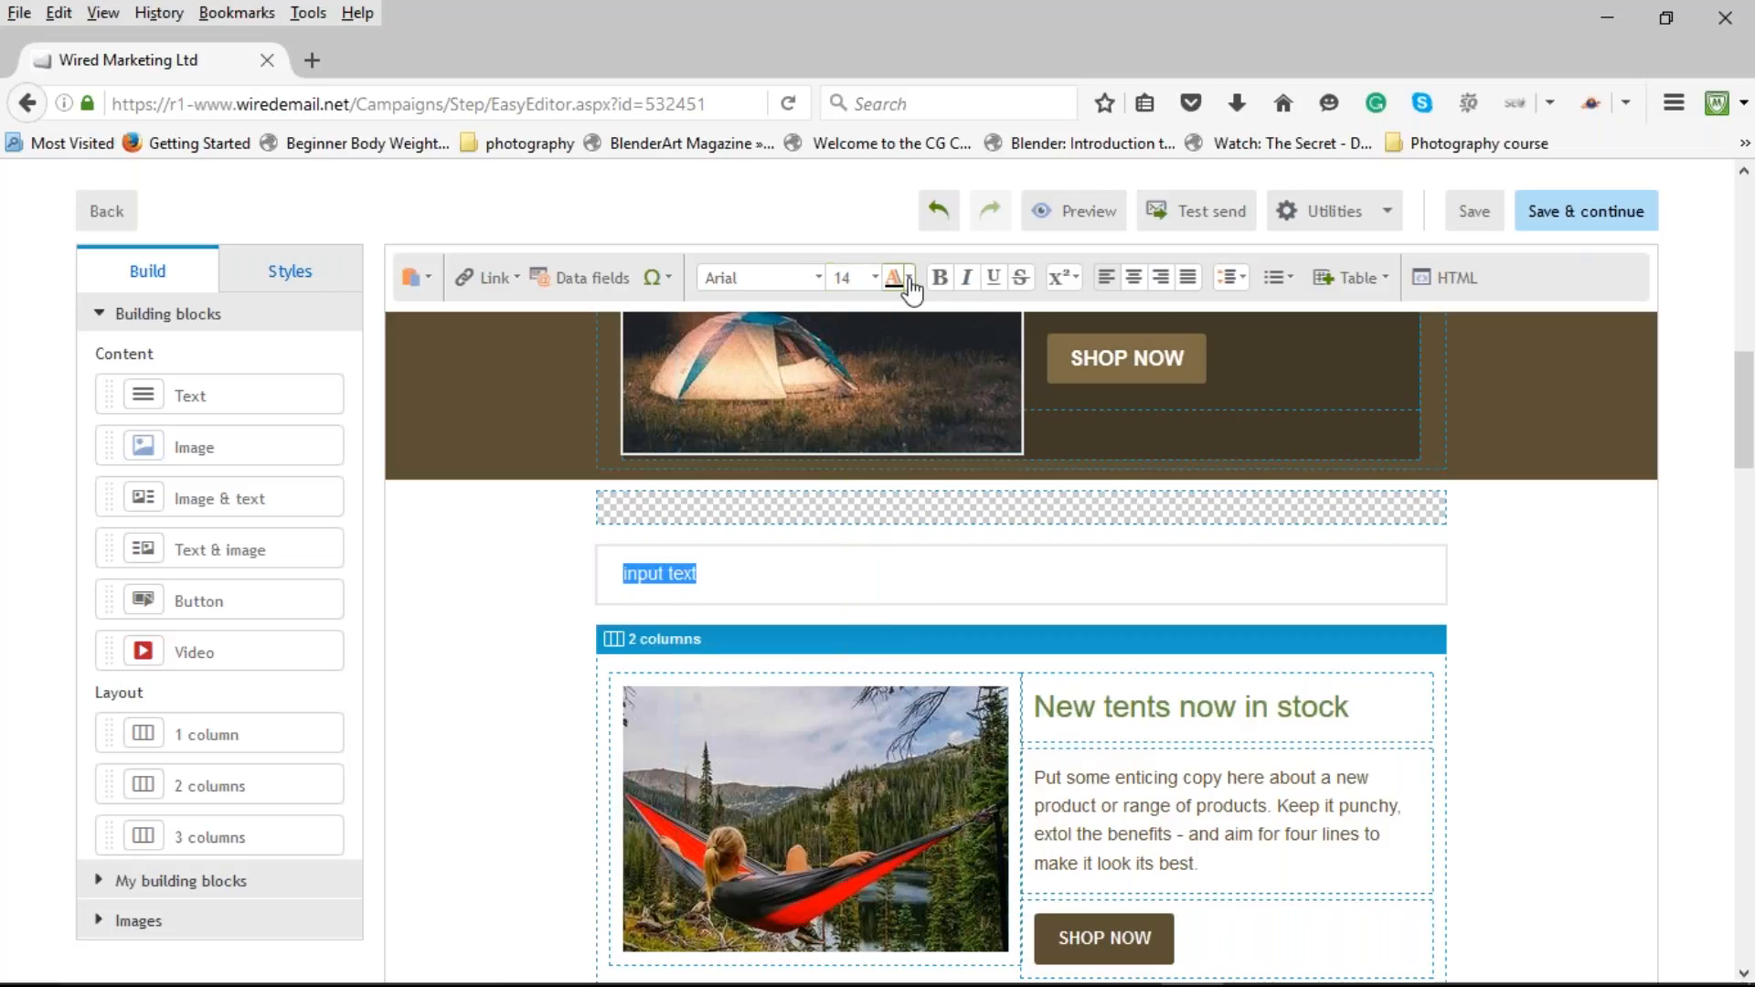
click(911, 279)
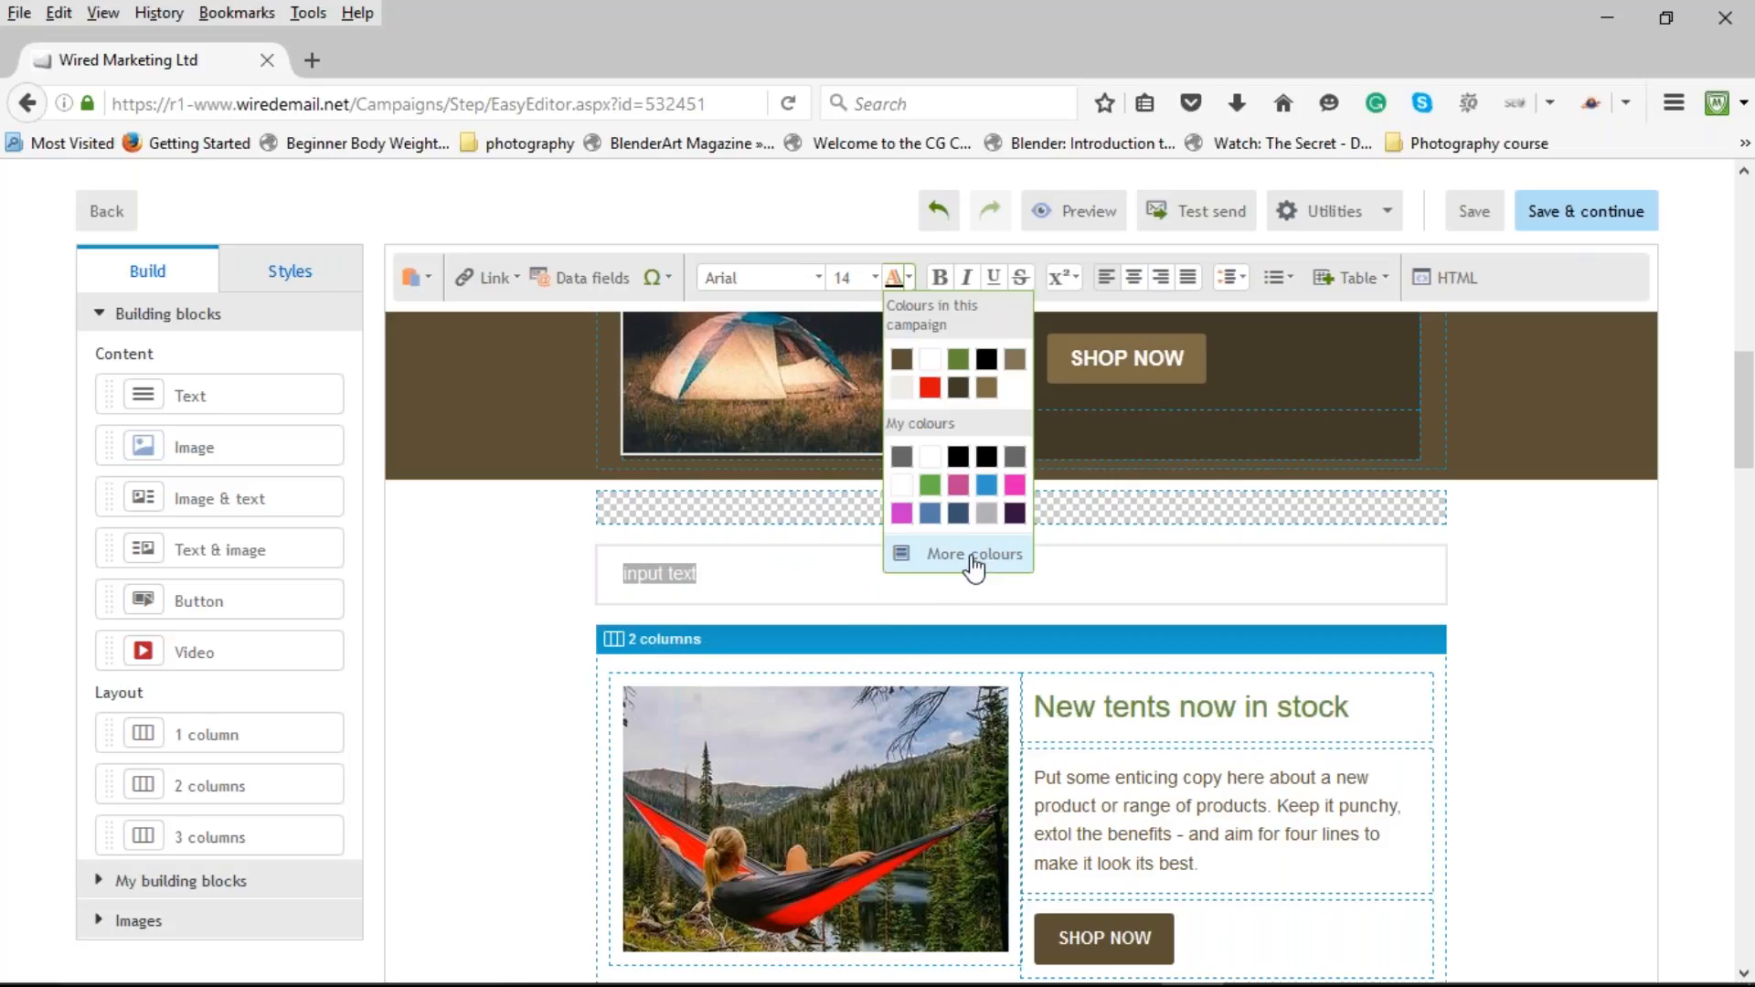
click(907, 278)
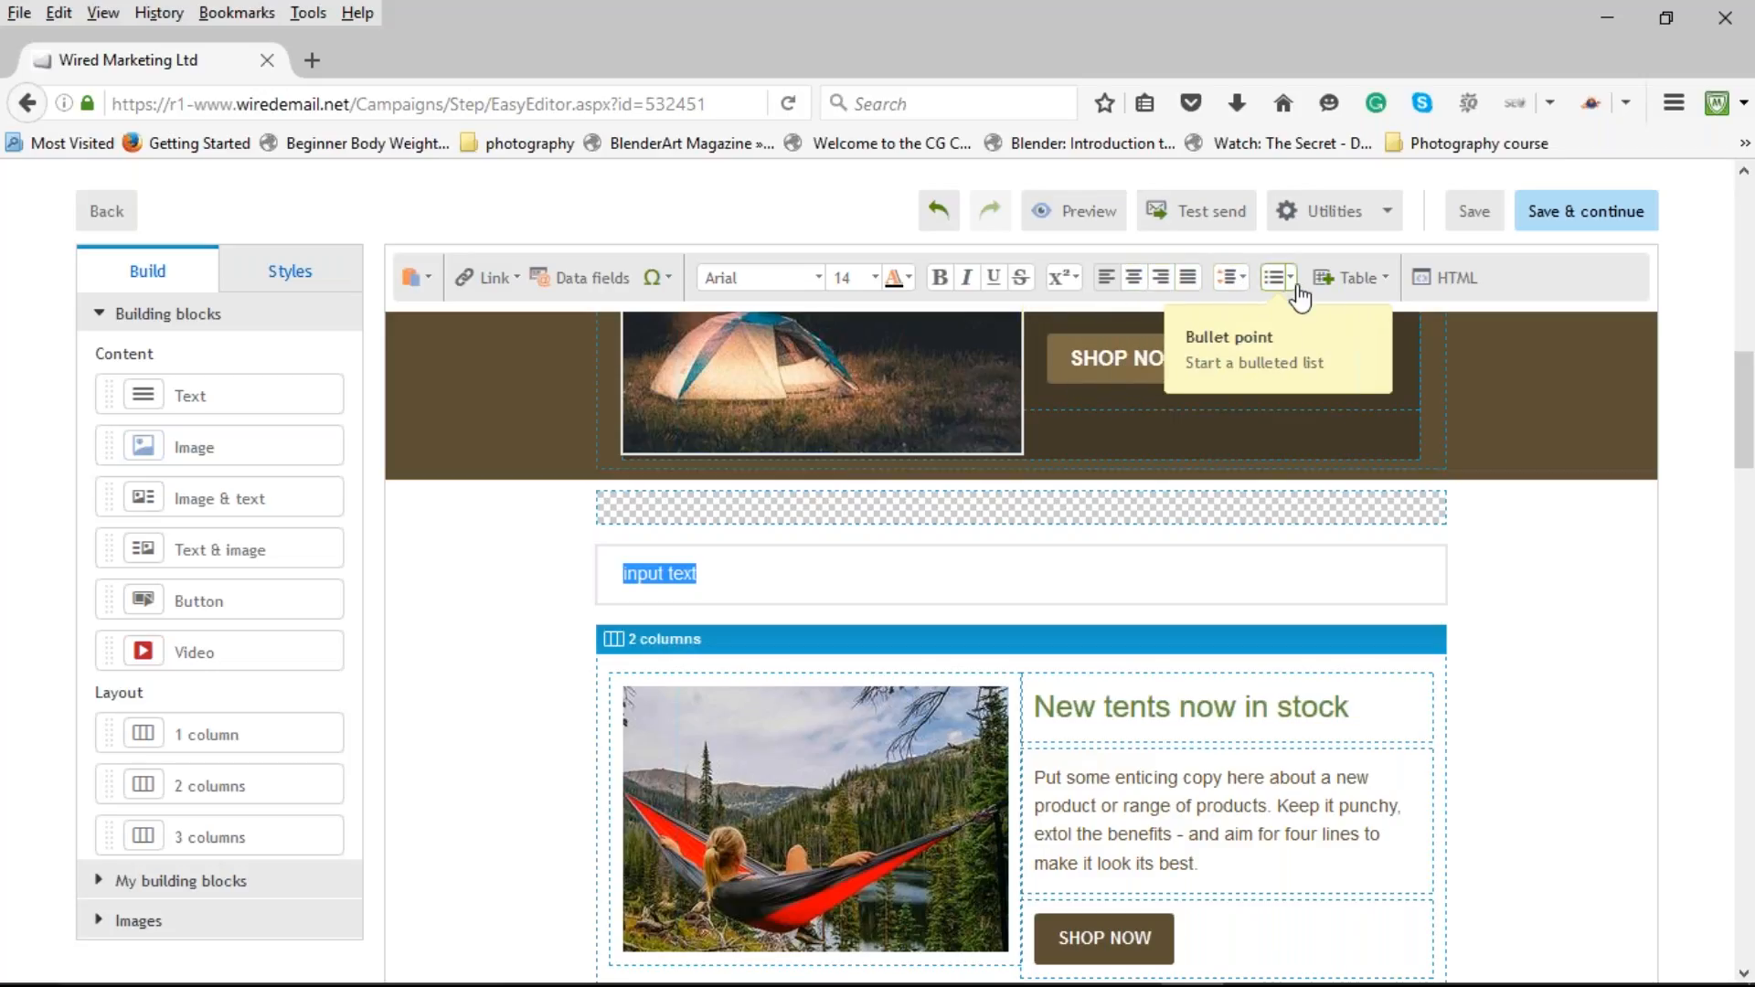
click(743, 579)
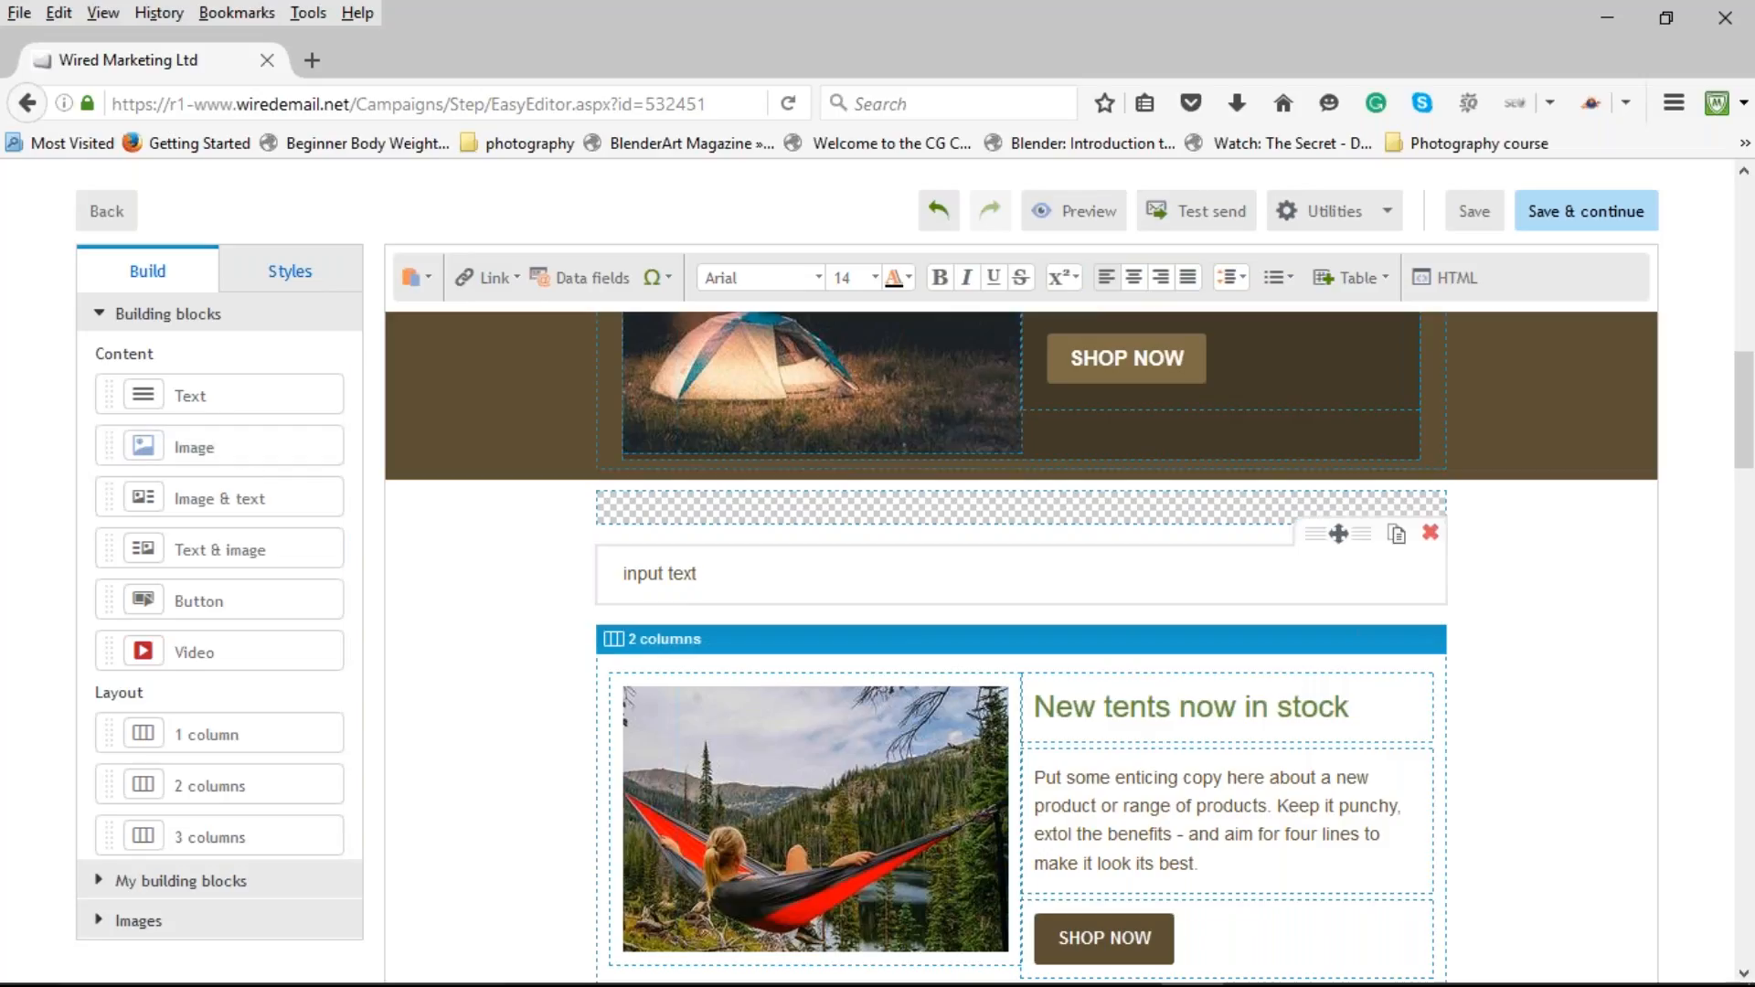
click(1432, 535)
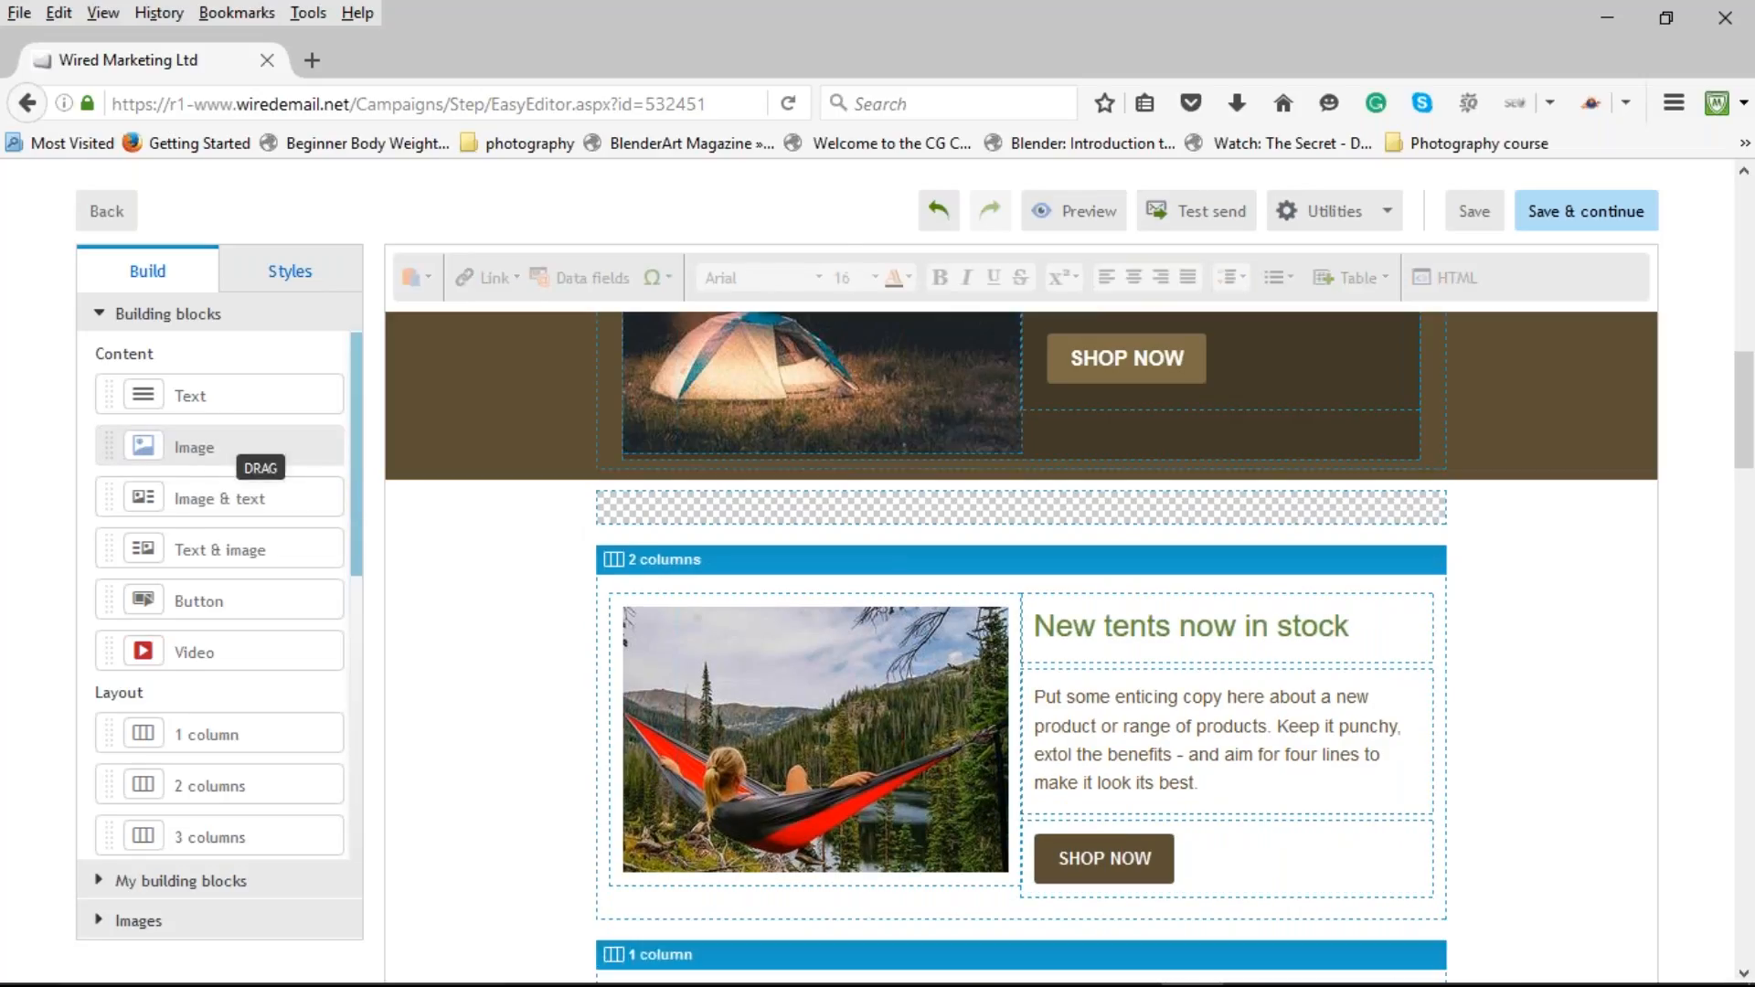
Try an image block filled with picture 7013190 above the "New tents now in stock" section, and delete the block.
drag(228, 448, 815, 545)
scroll(1014, 704, down, 3)
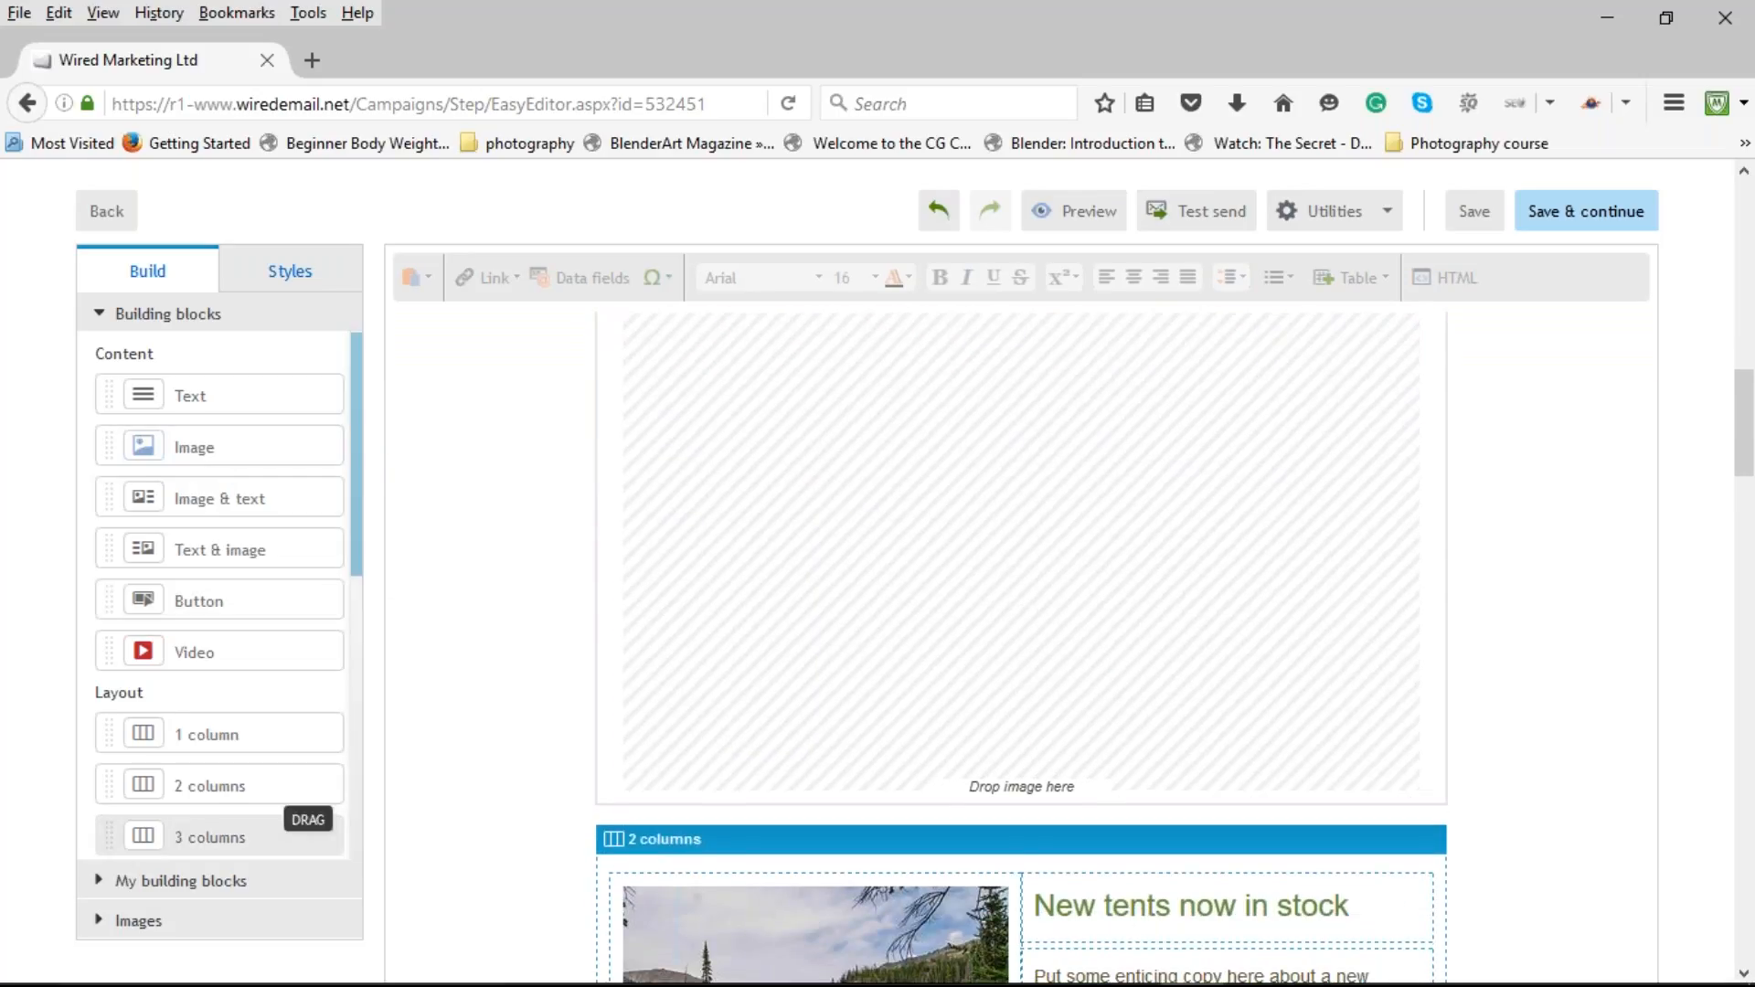
click(156, 922)
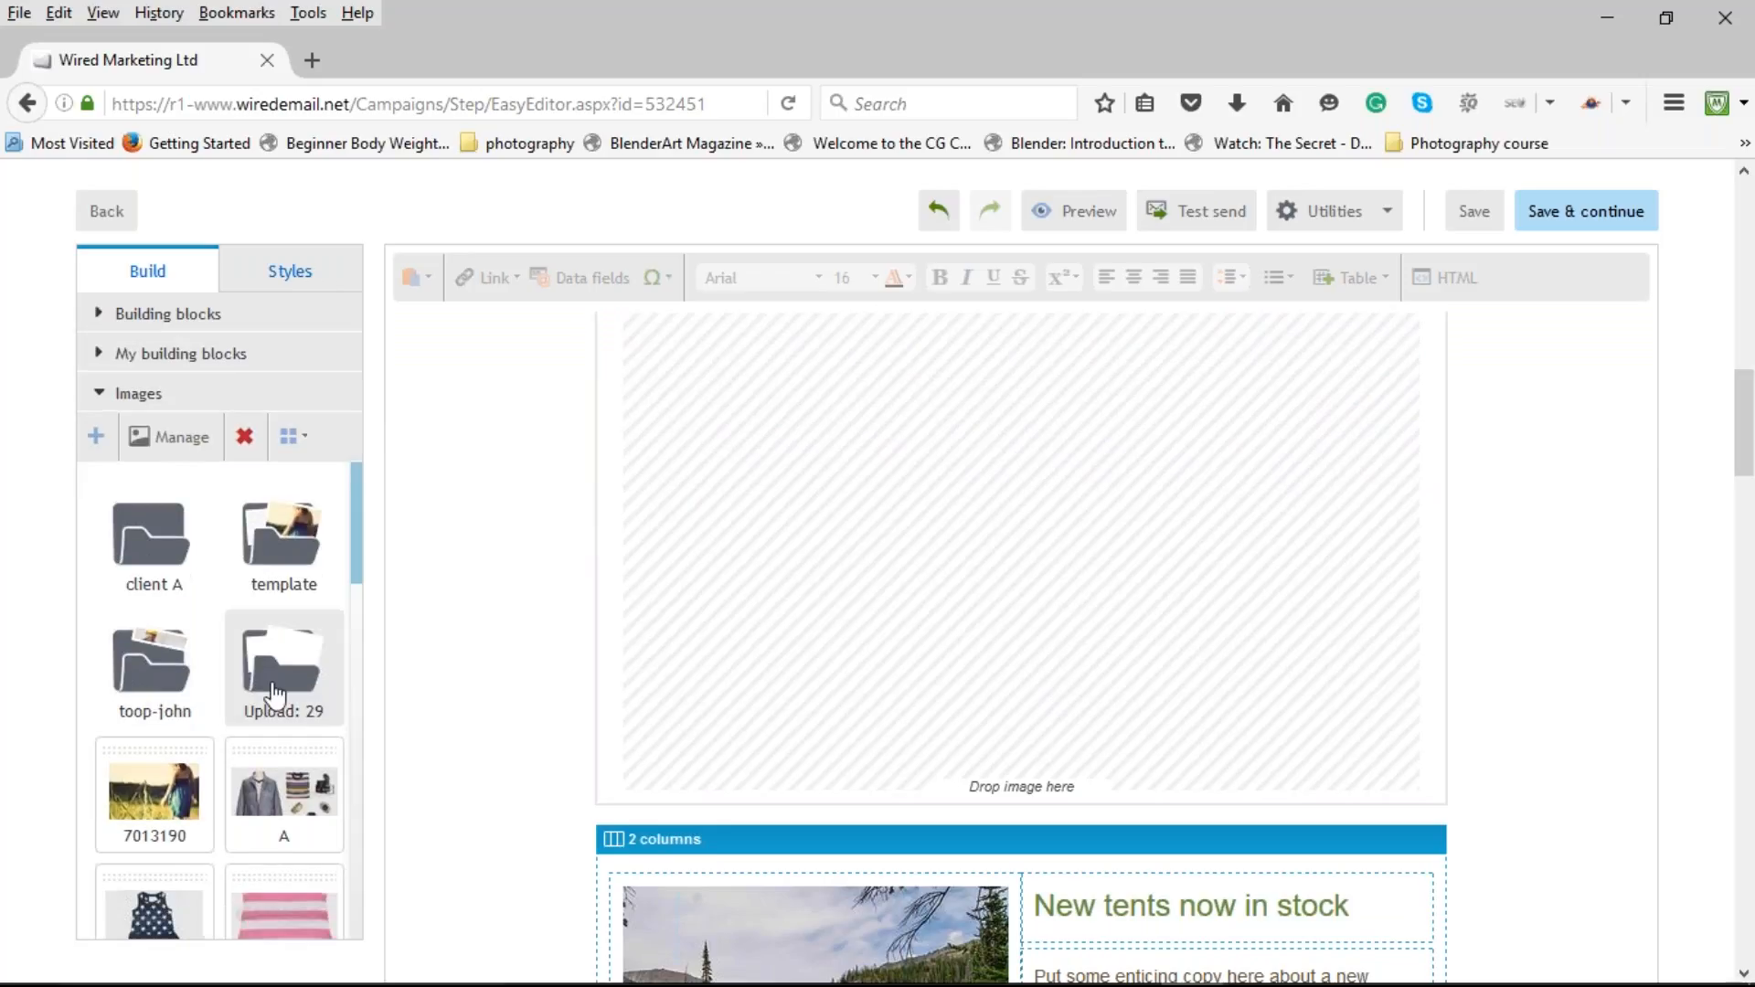
drag(165, 795, 1001, 558)
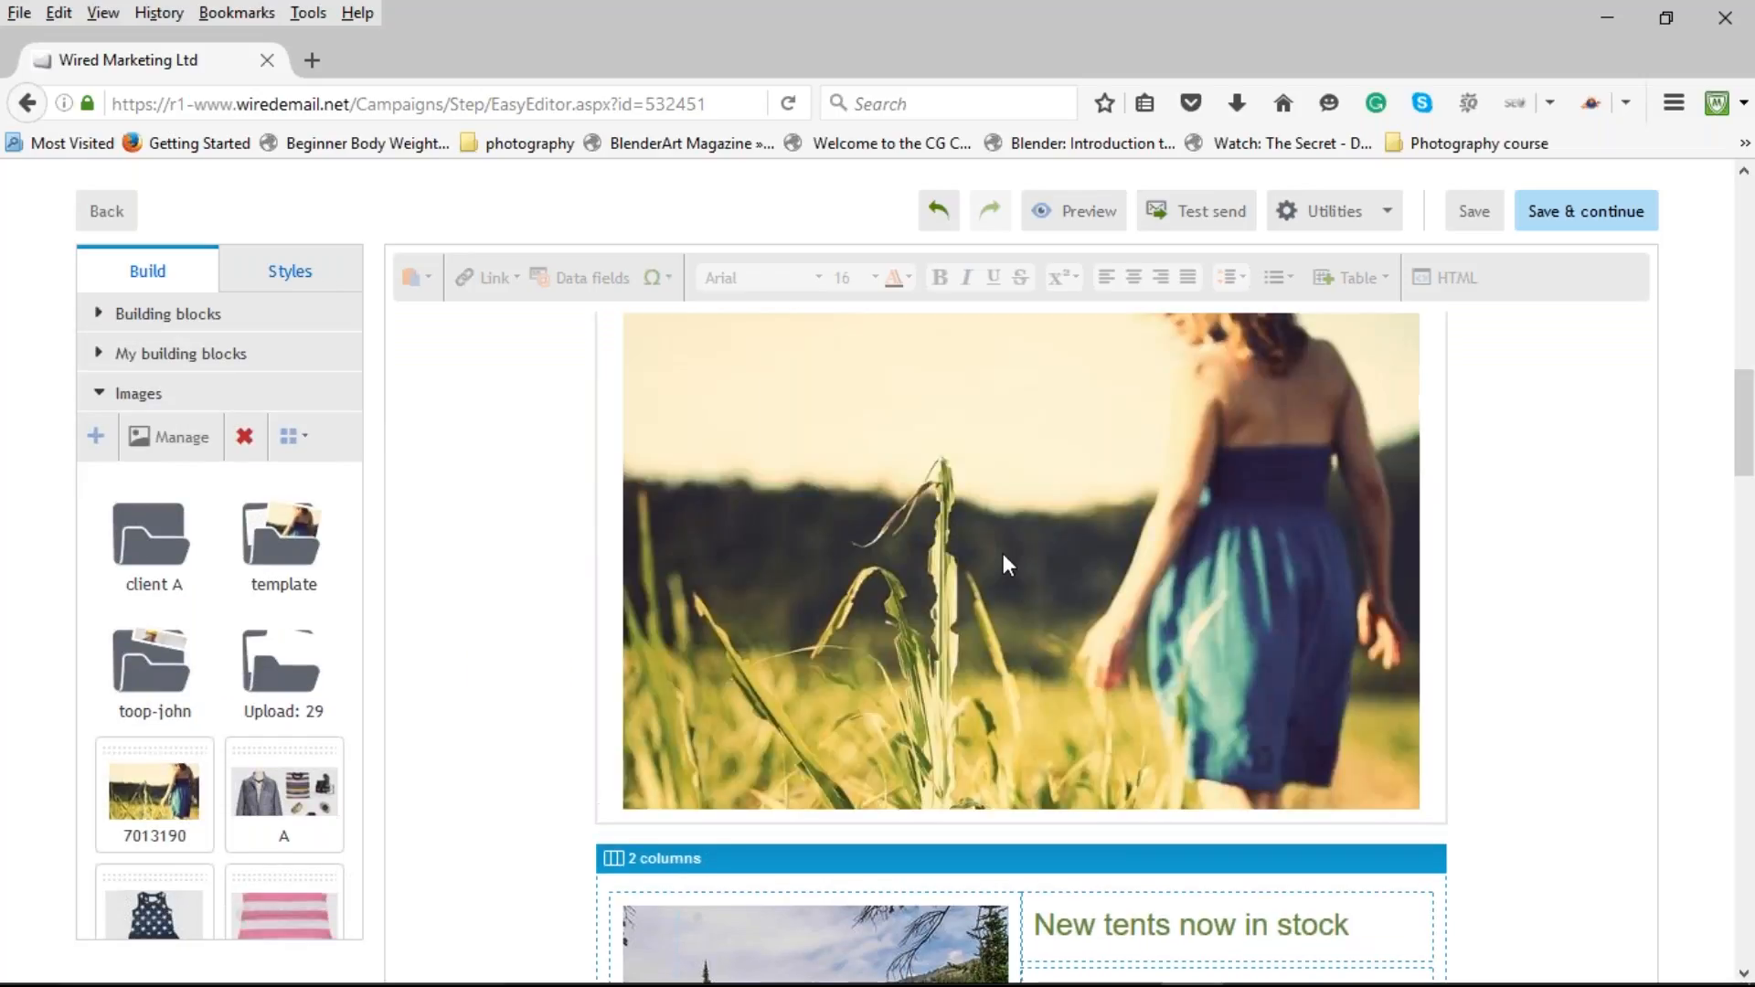
scroll(1225, 612, up, 2)
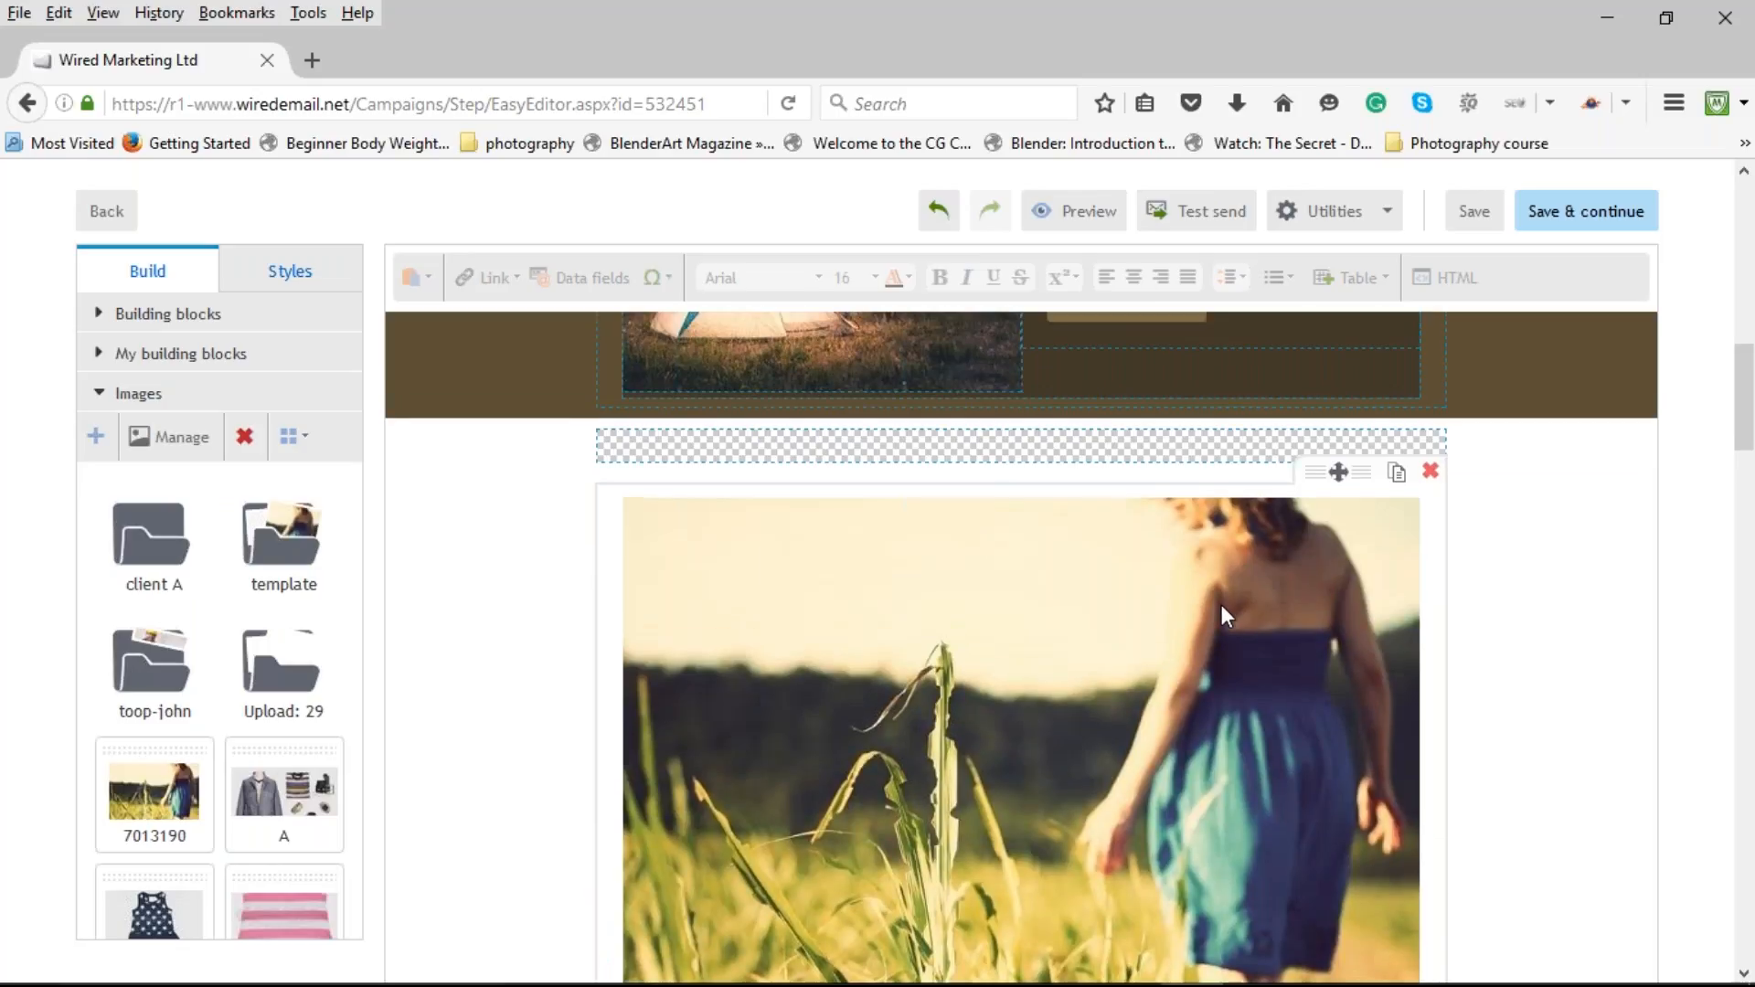
scroll(1221, 606, down, 1)
click(1431, 352)
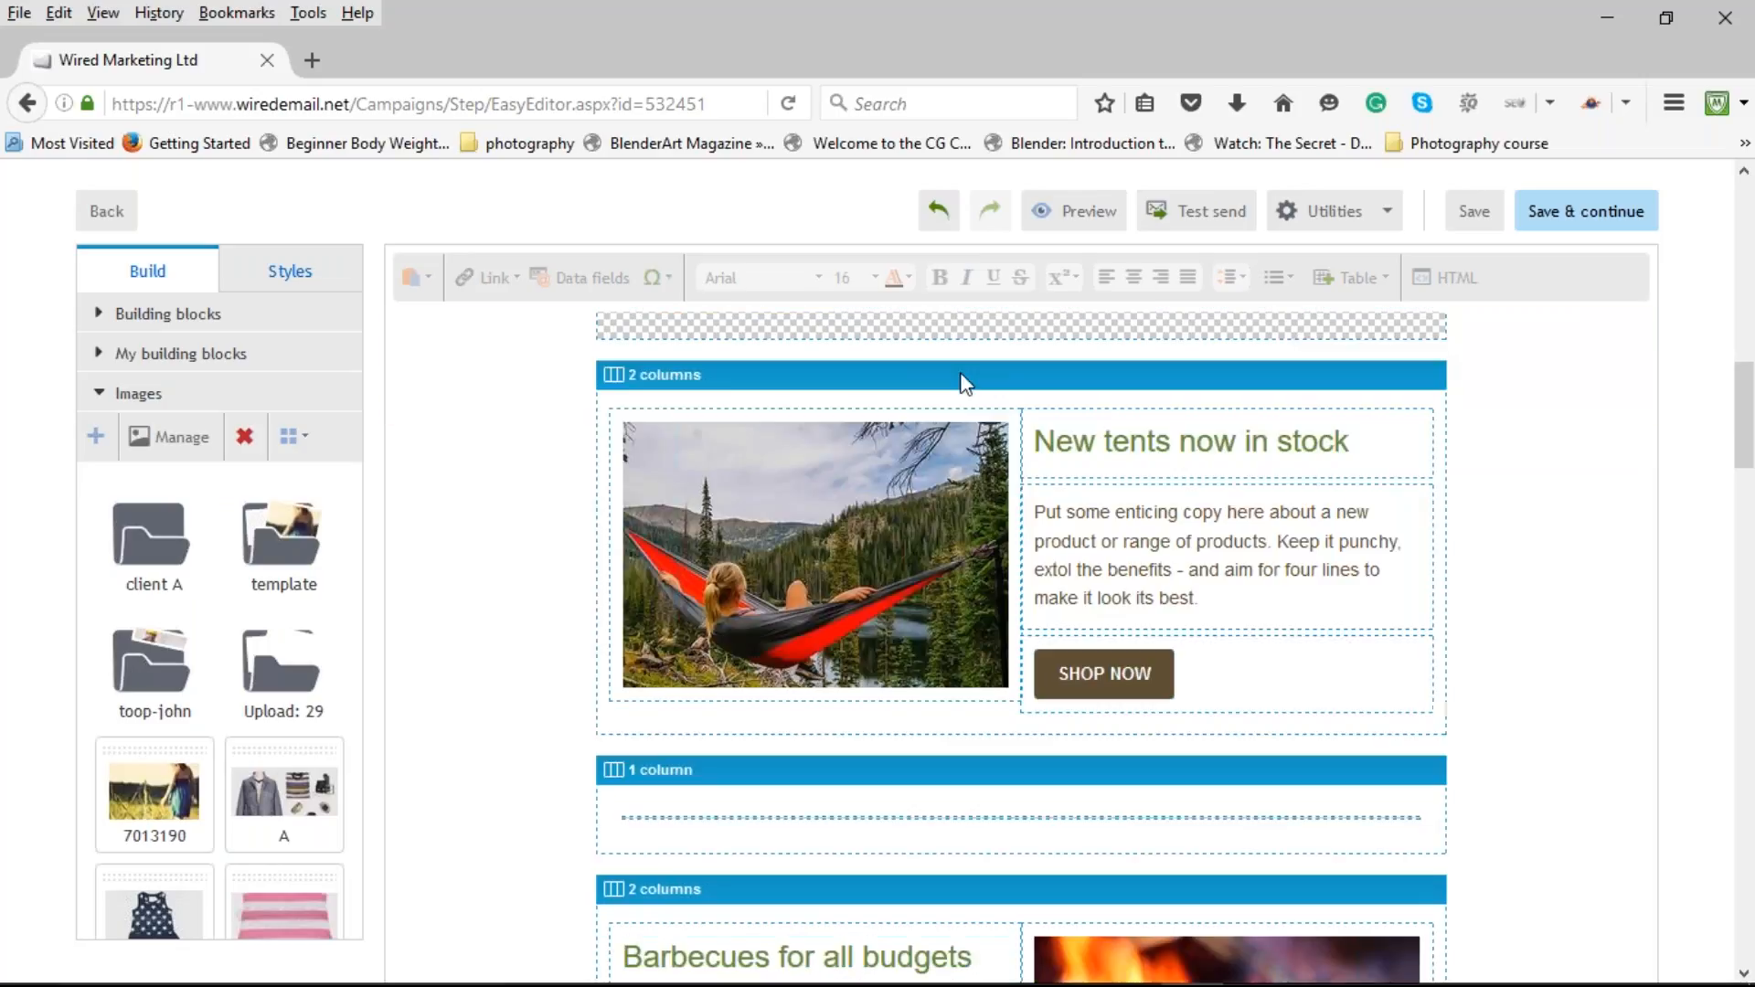
Try an Image & text block and a Text & image block above the "New tents now in stock" section, deleting each one.
click(100, 316)
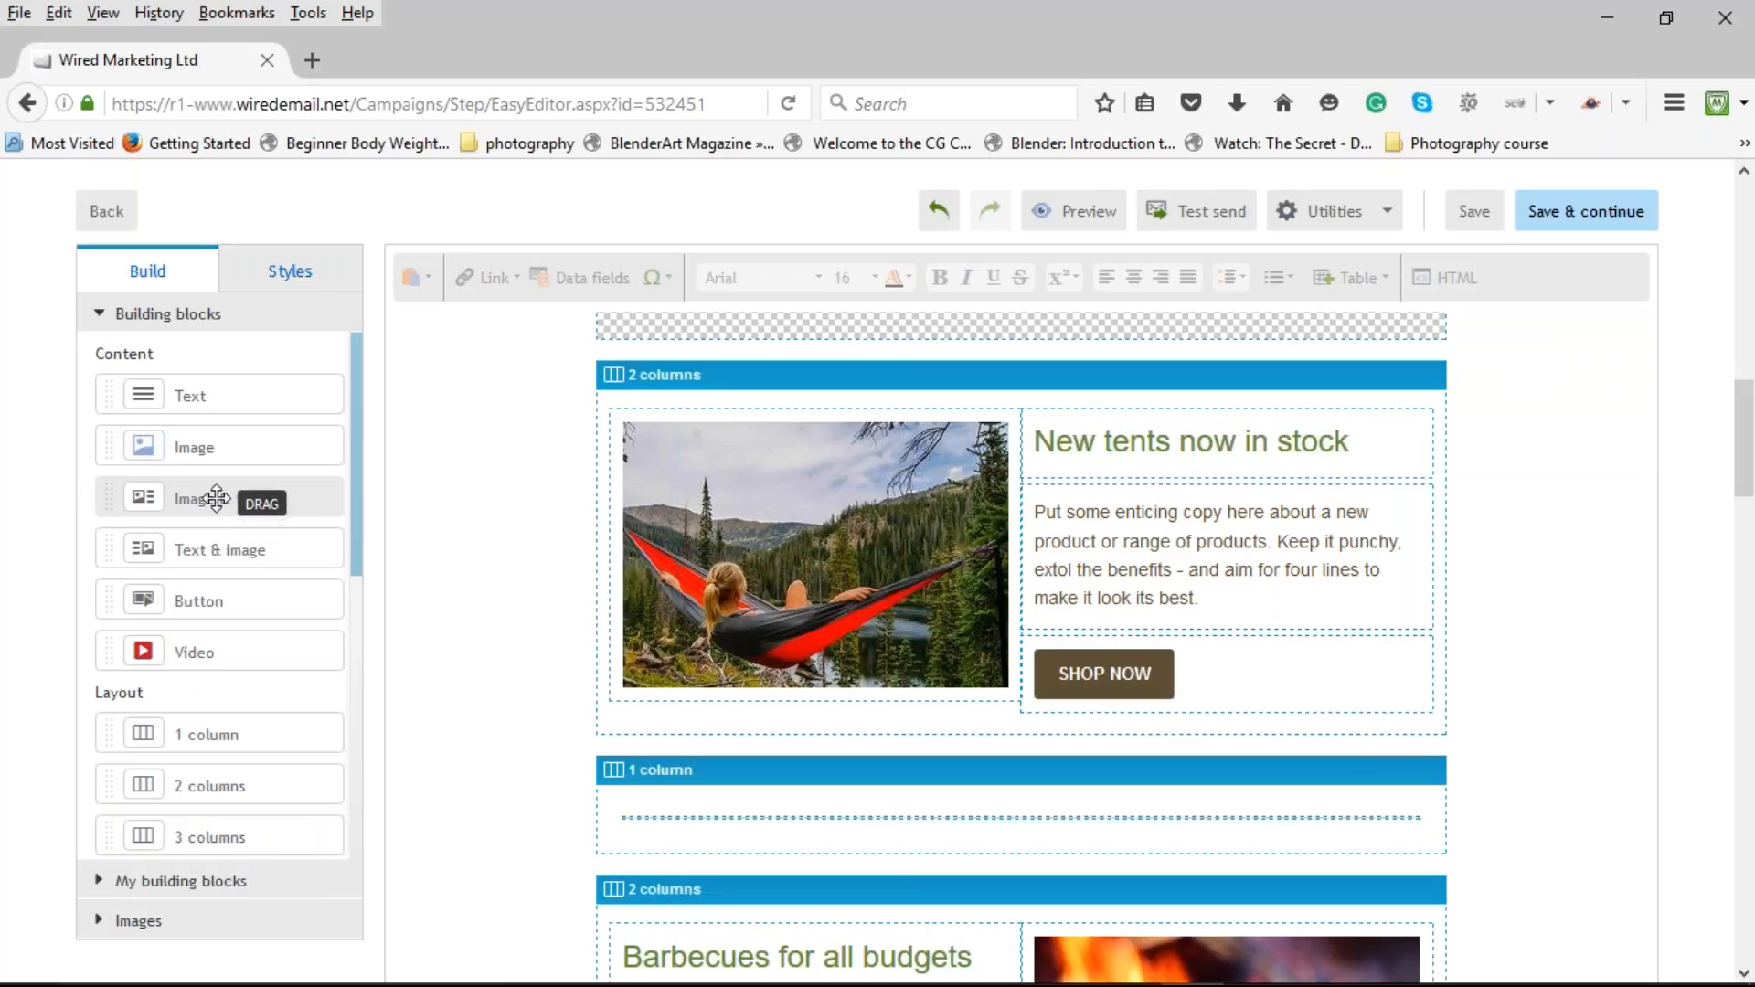
drag(233, 499, 798, 377)
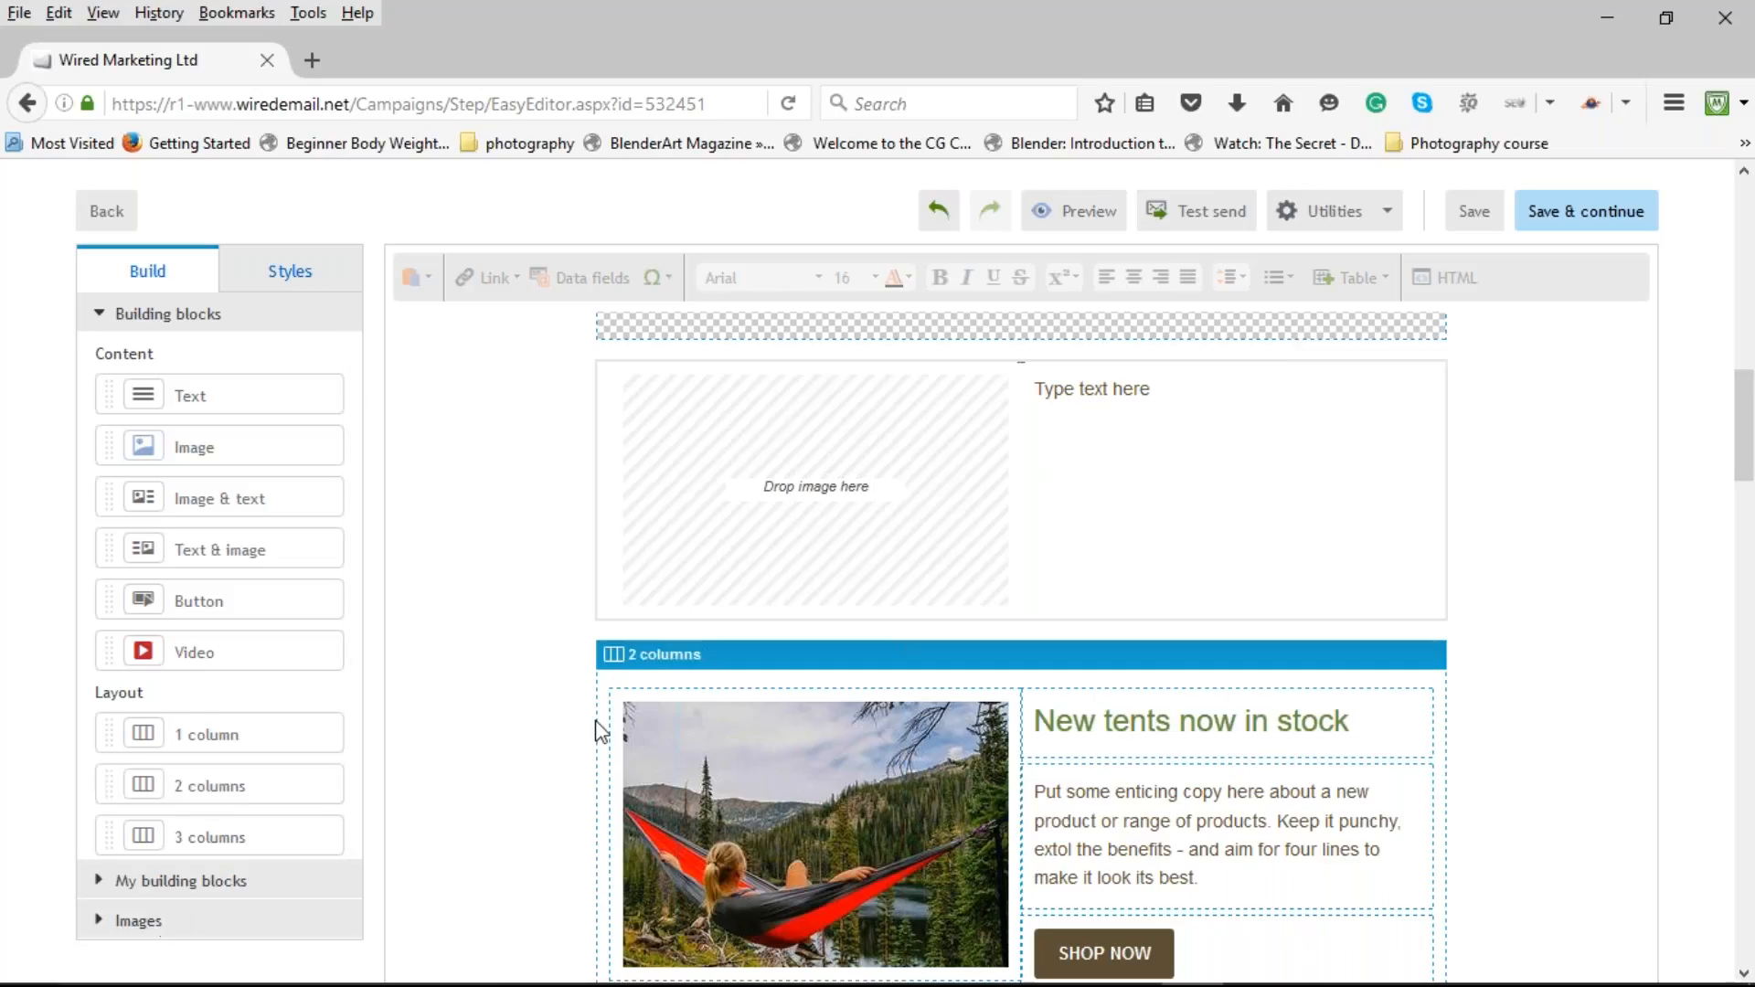
click(1098, 397)
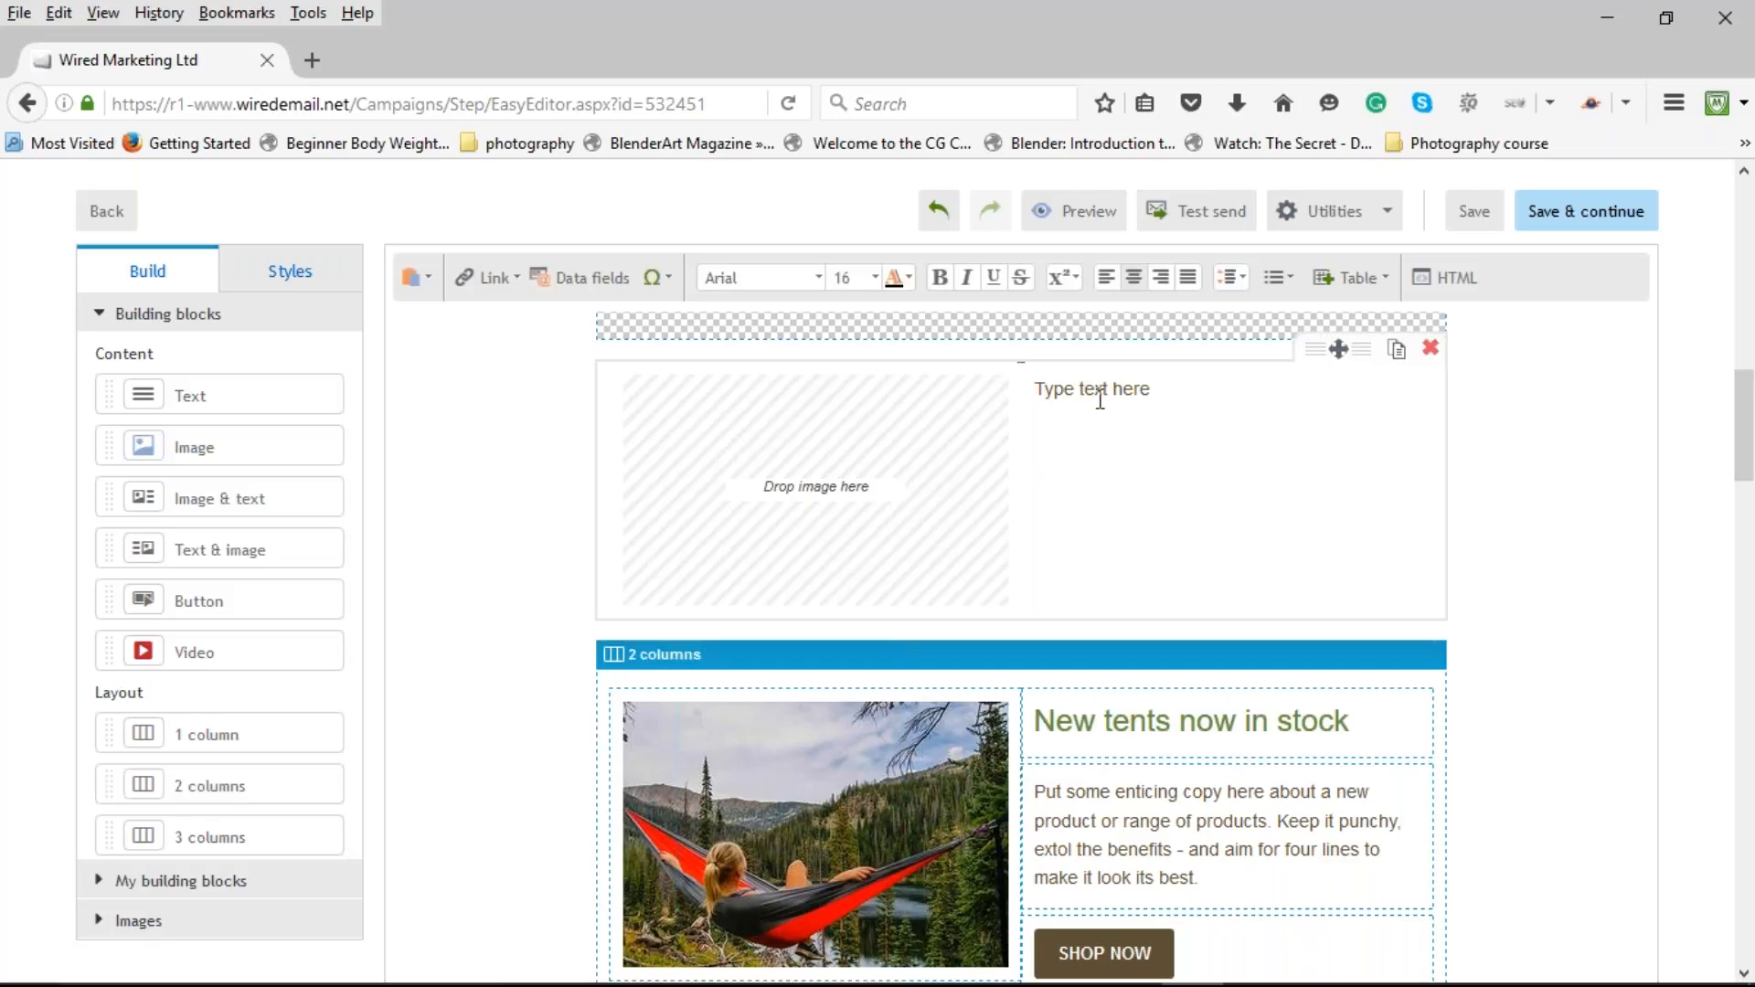
drag(1149, 398, 1042, 393)
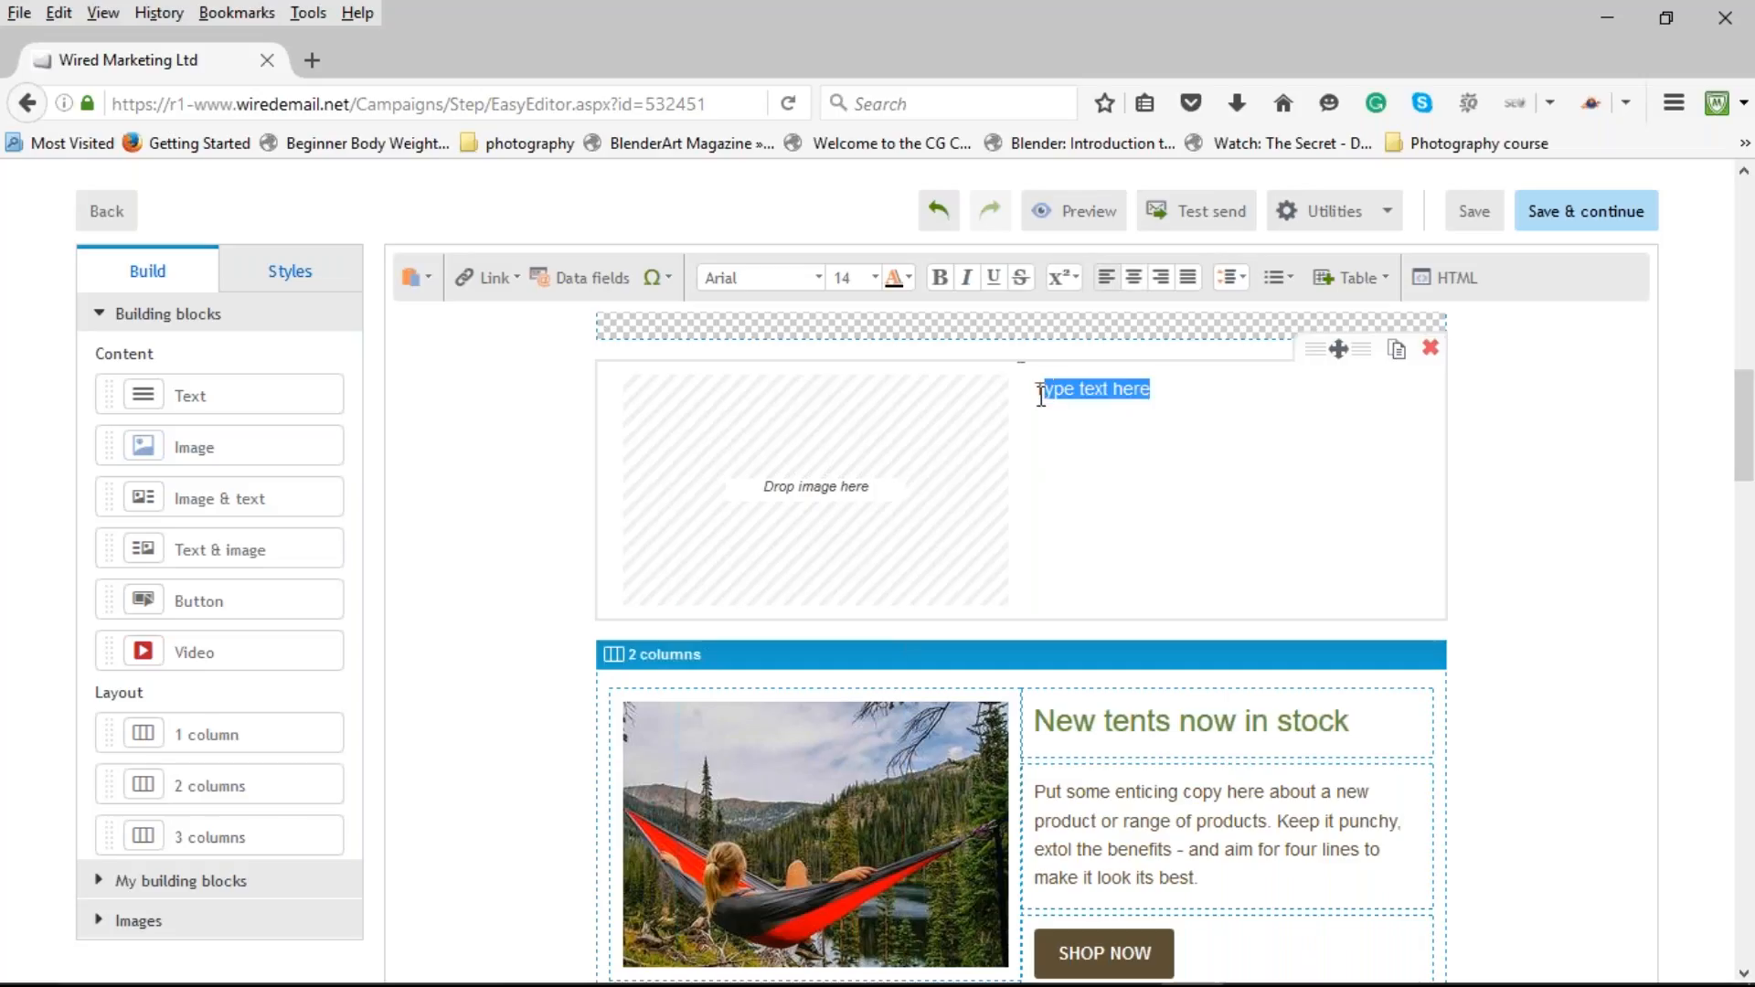
click(1430, 347)
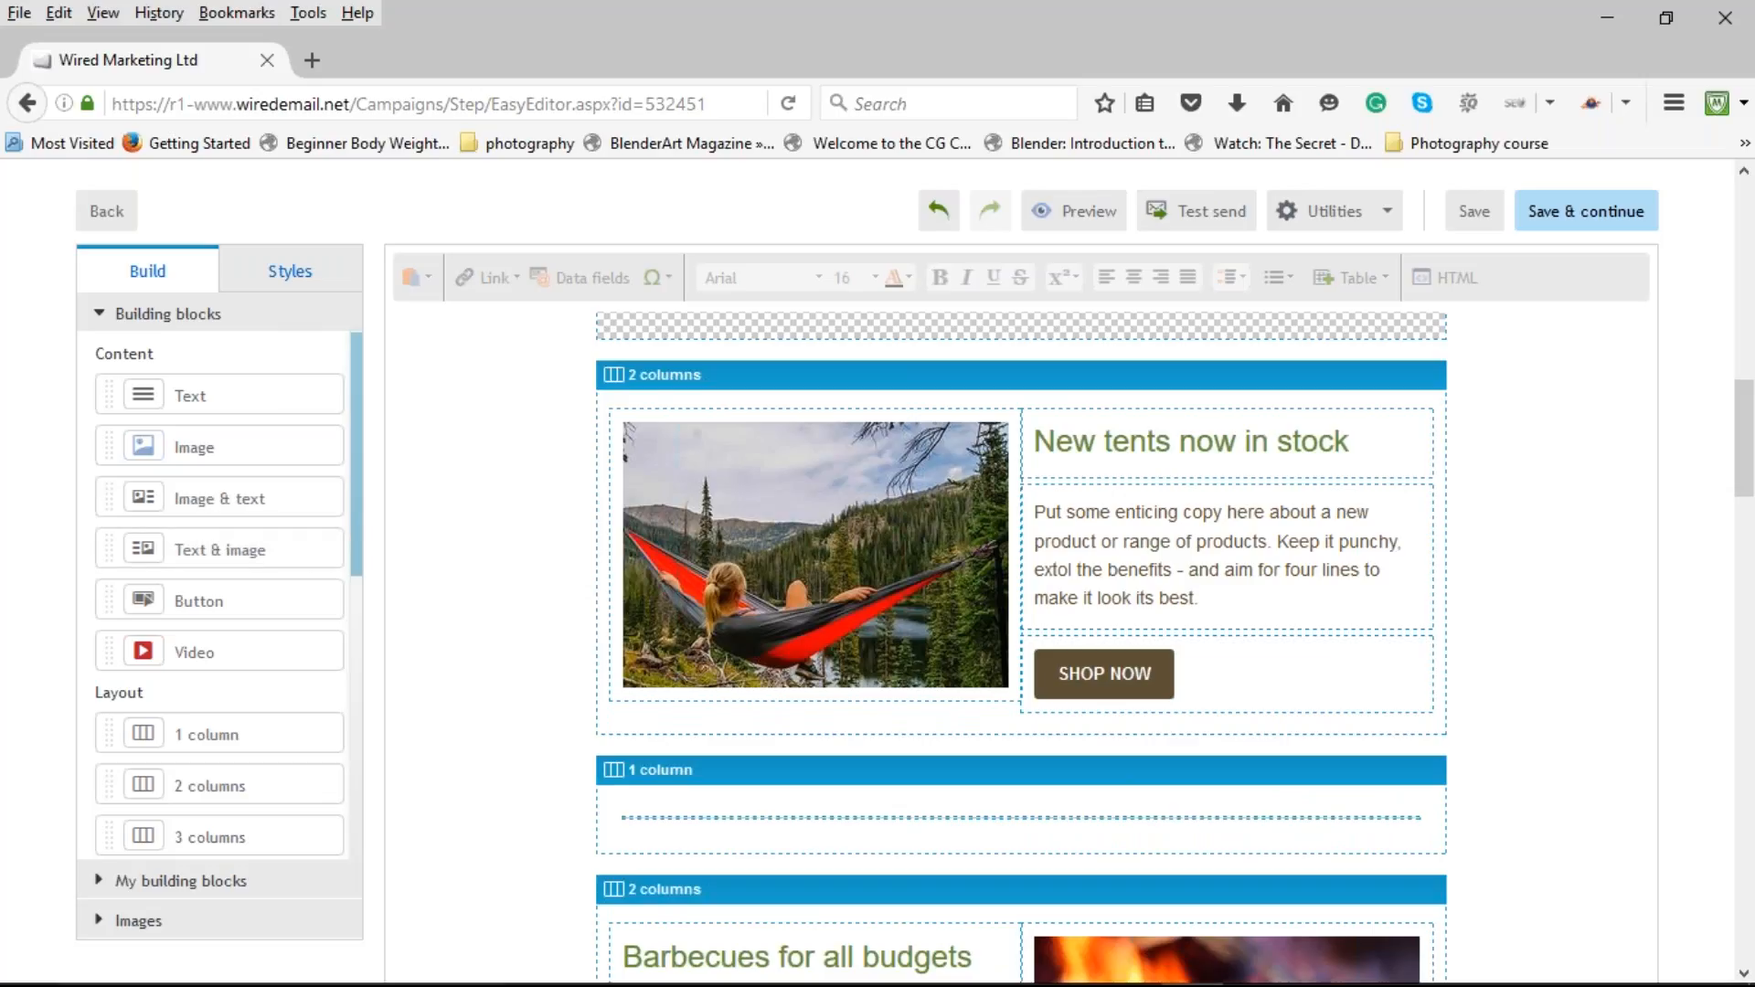
drag(216, 549, 793, 373)
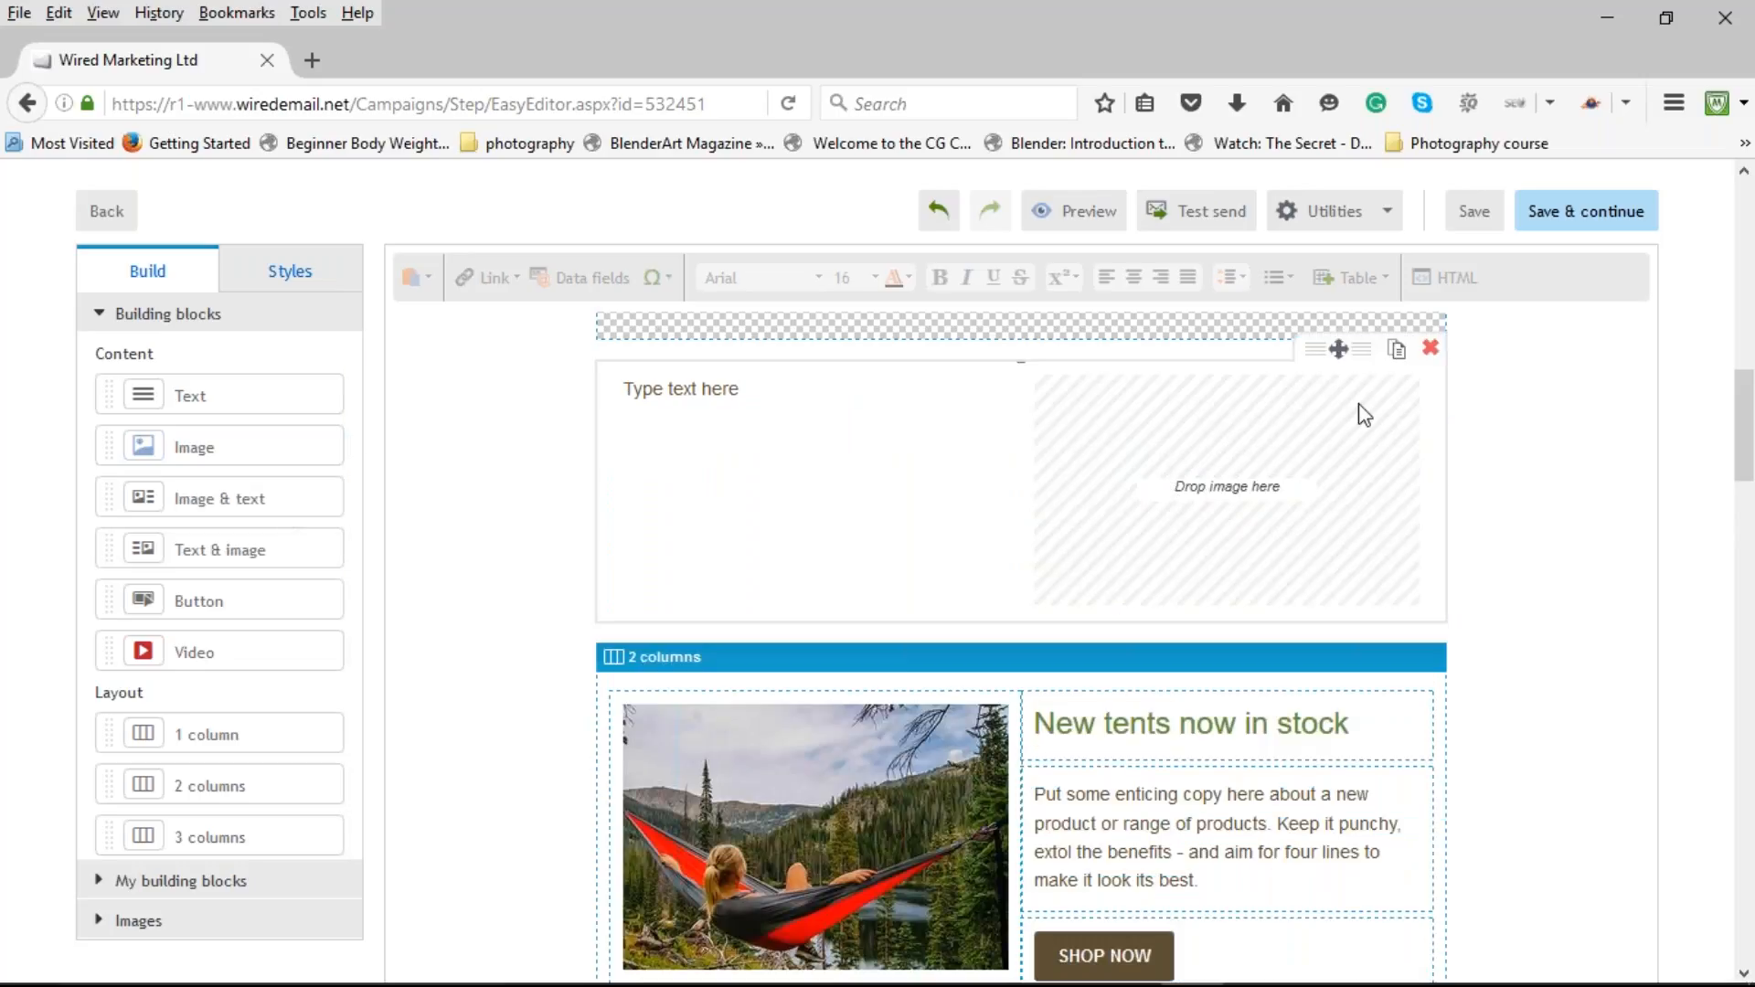
click(1430, 349)
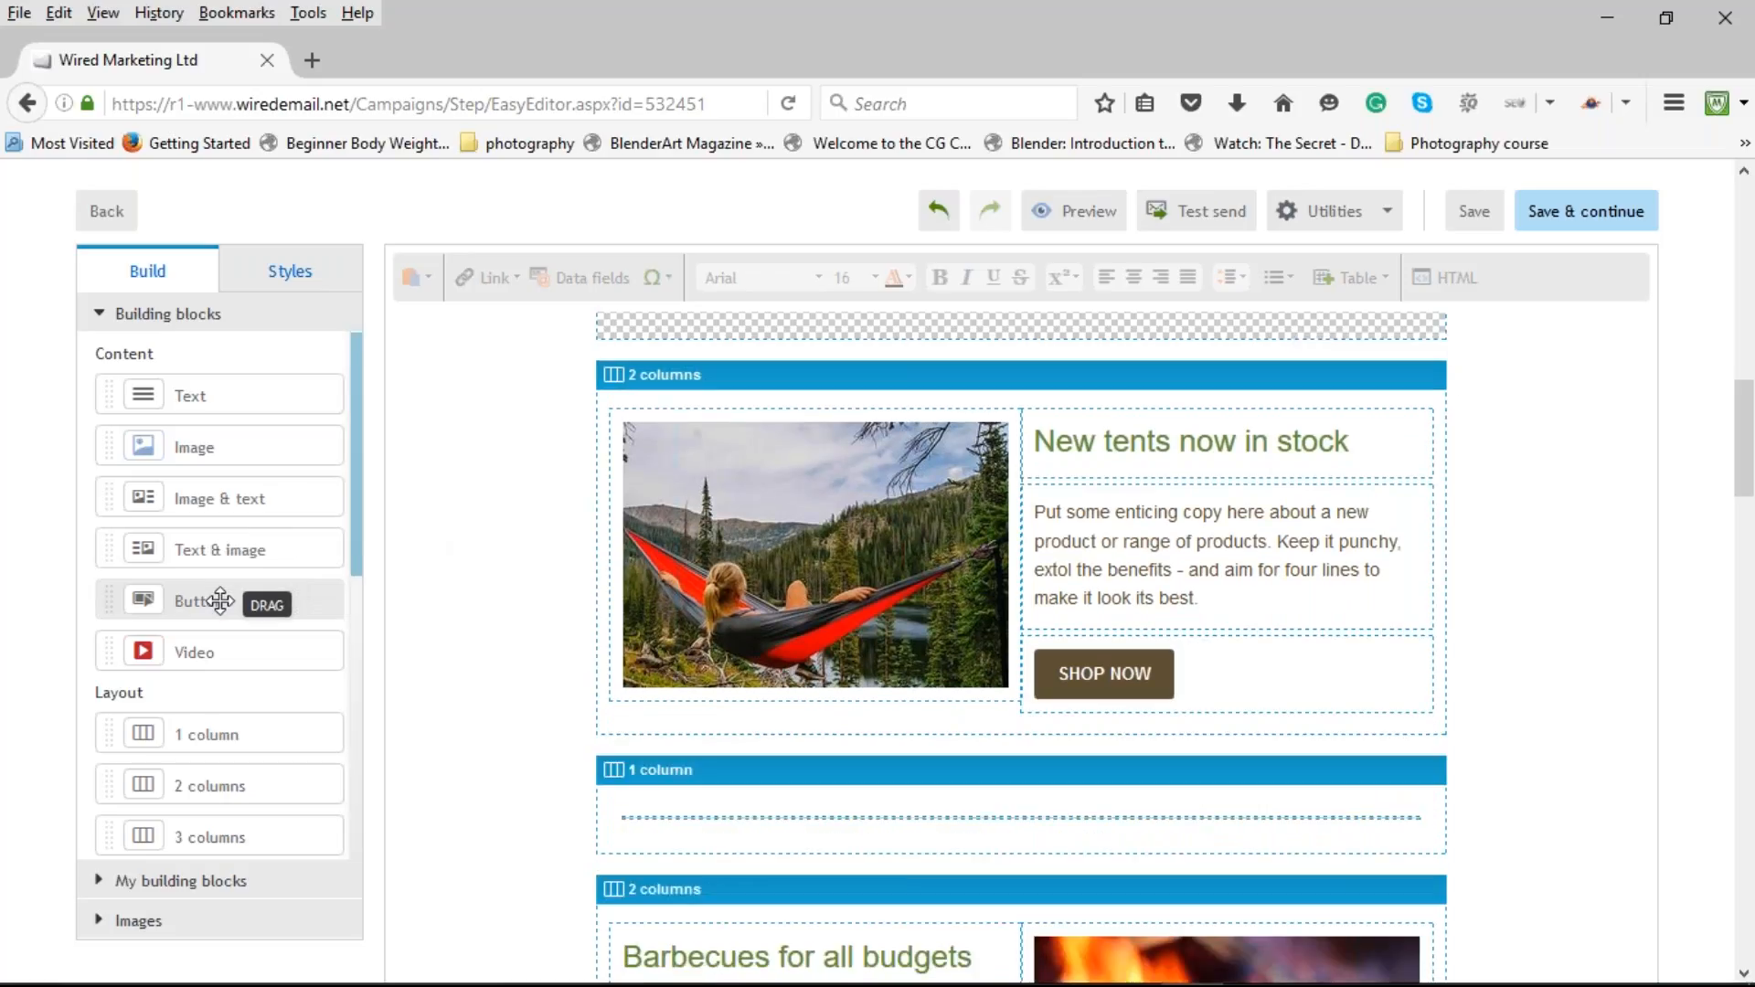
Add a button block directly below the "New tents now in stock" section.
scroll(238, 603, down, 2)
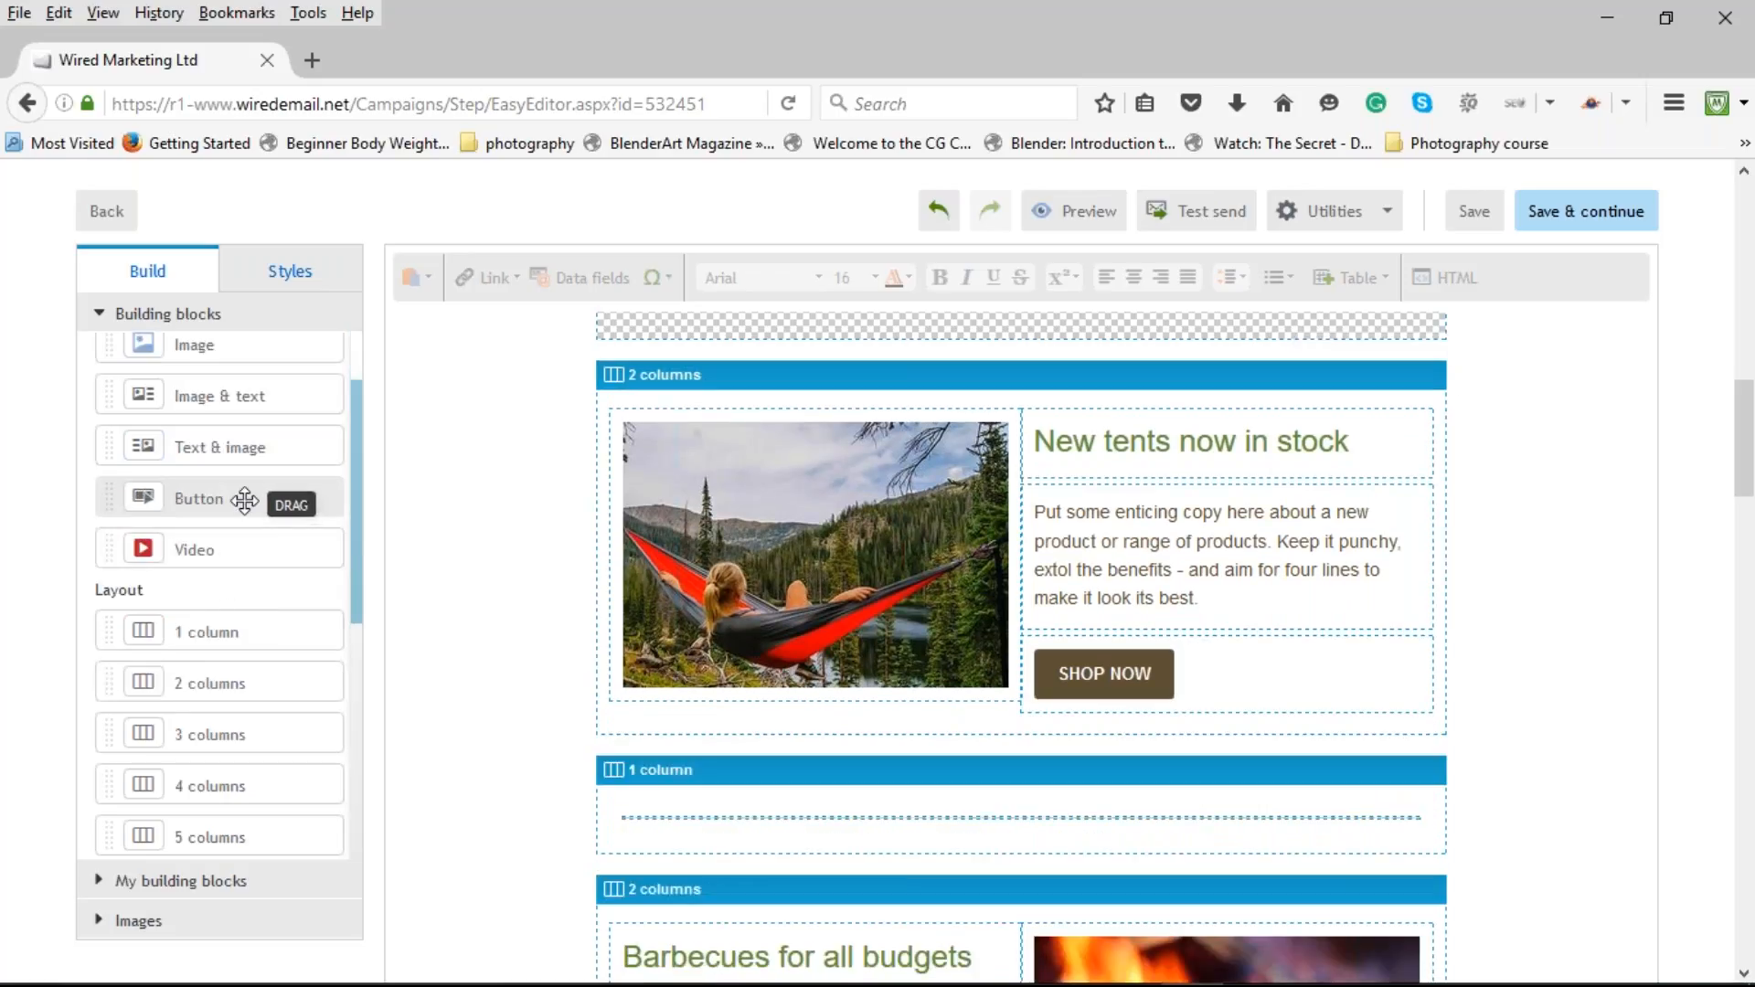
drag(244, 497, 743, 745)
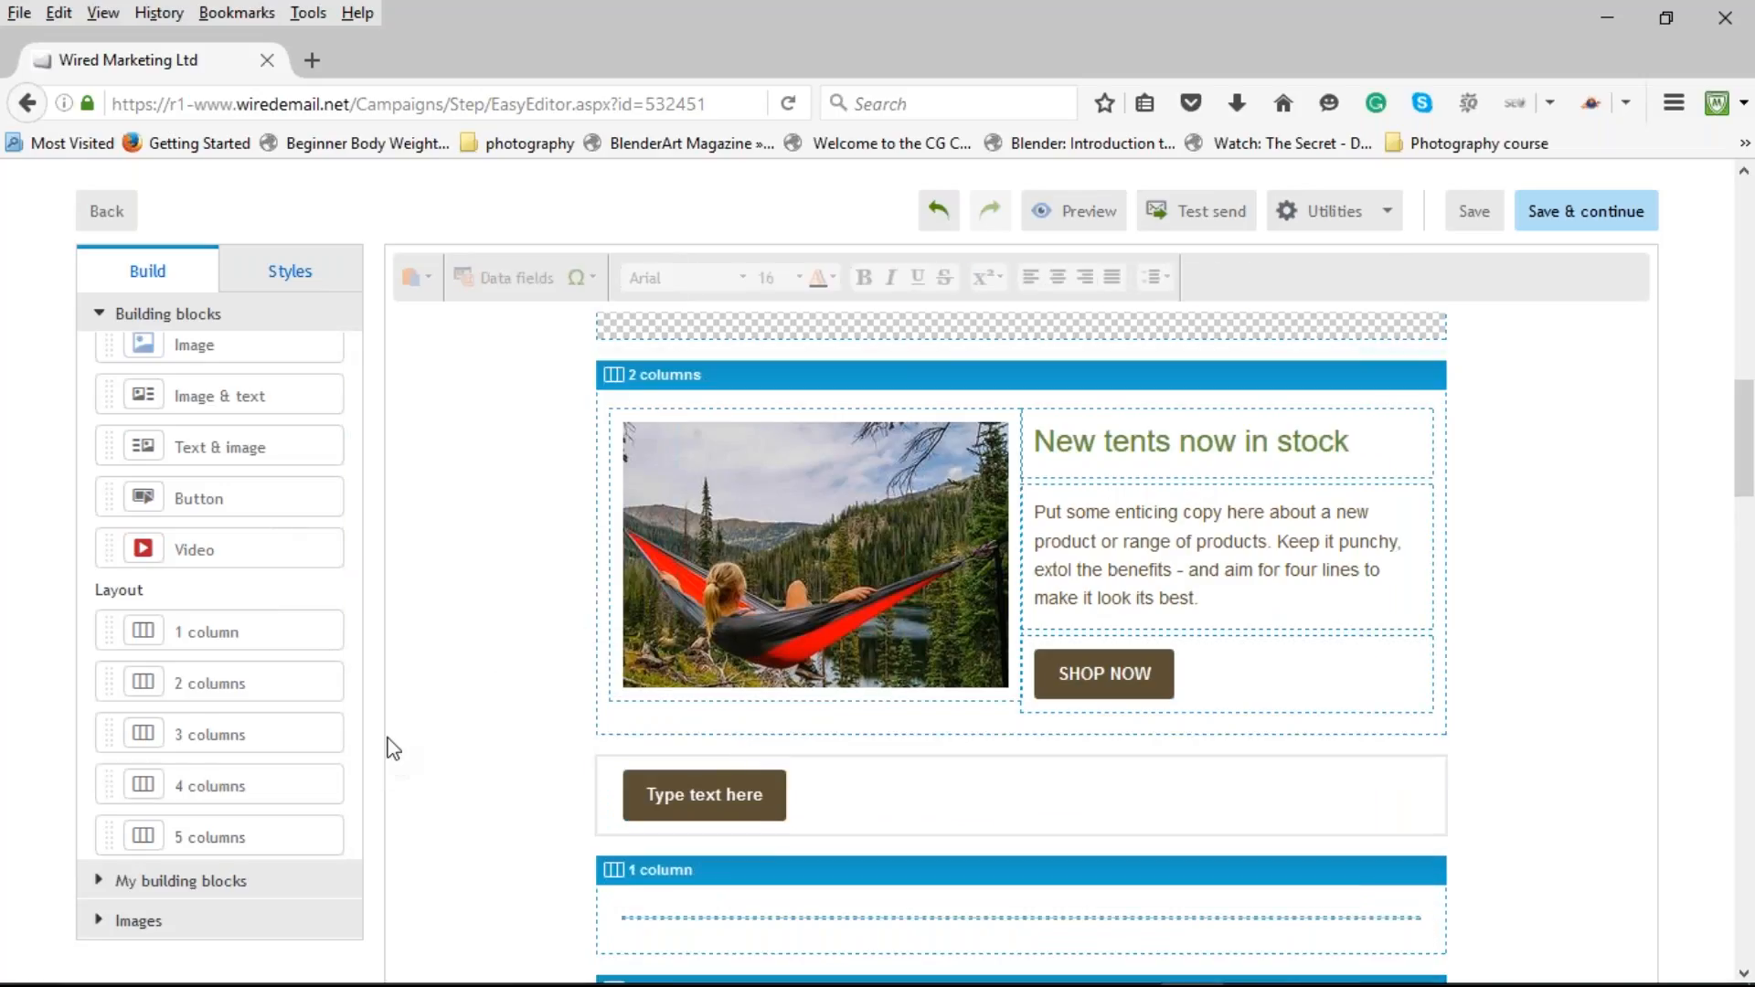
scroll(402, 732, down, 1)
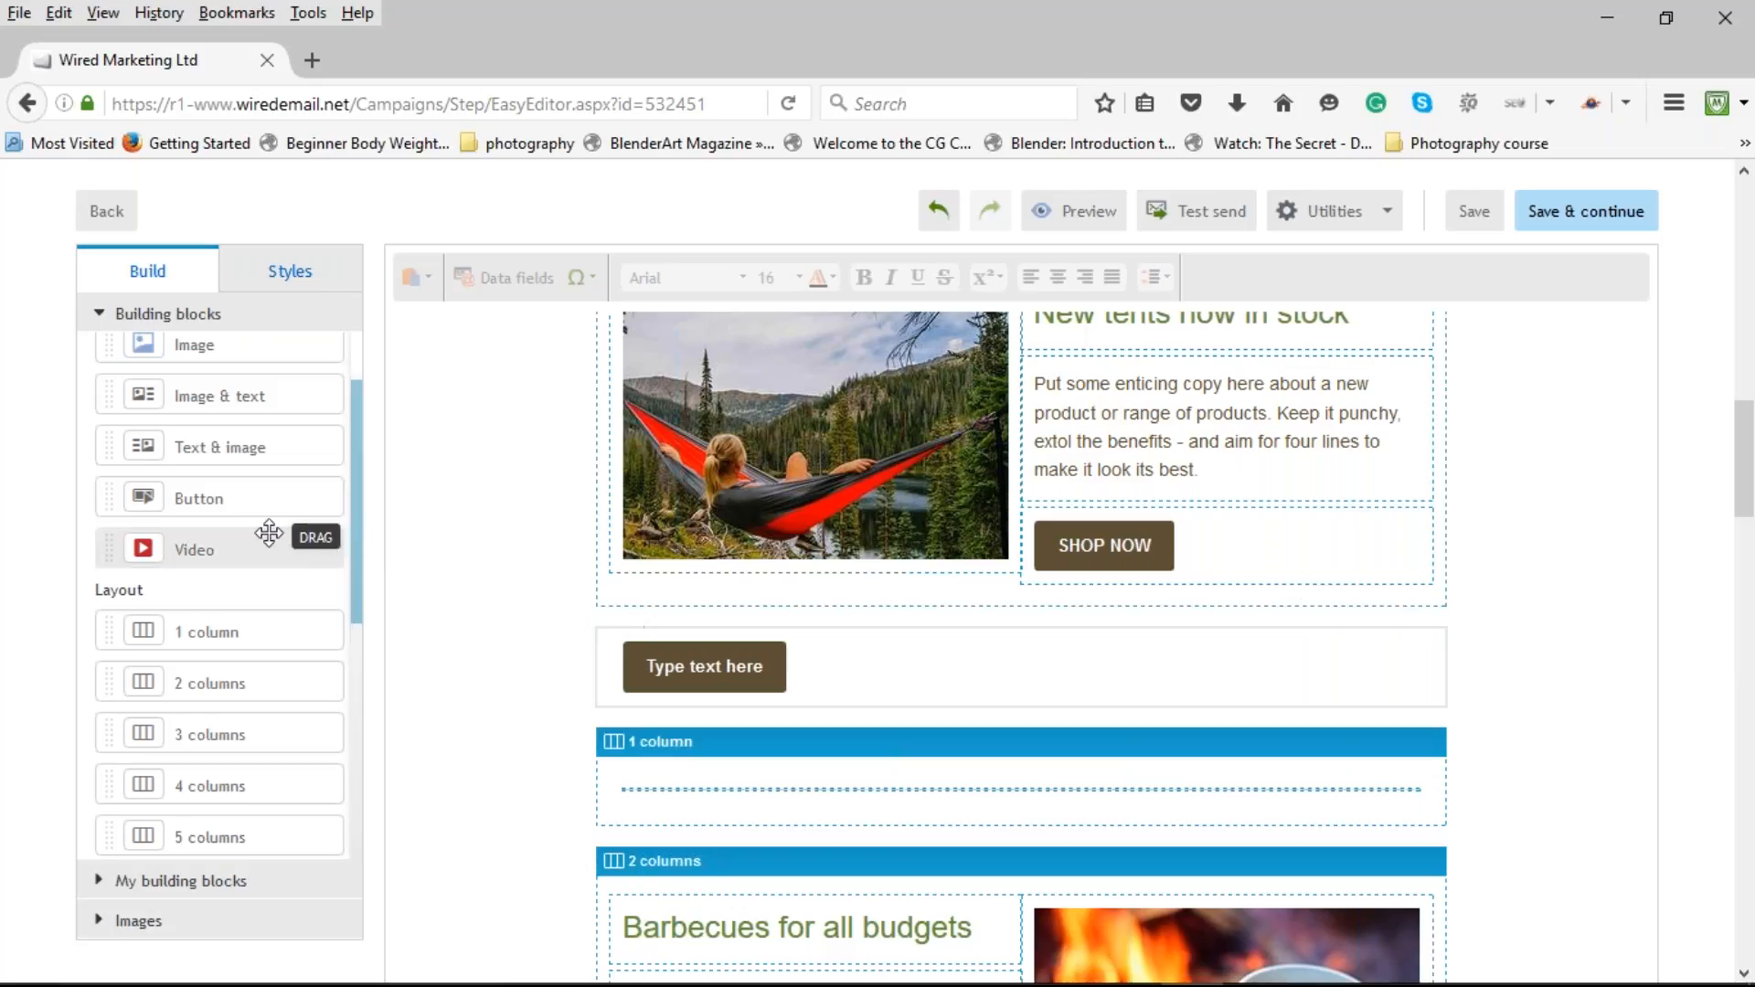
Try a text block directly above the new button, and delete it.
scroll(265, 530, up, 1)
drag(243, 348, 741, 629)
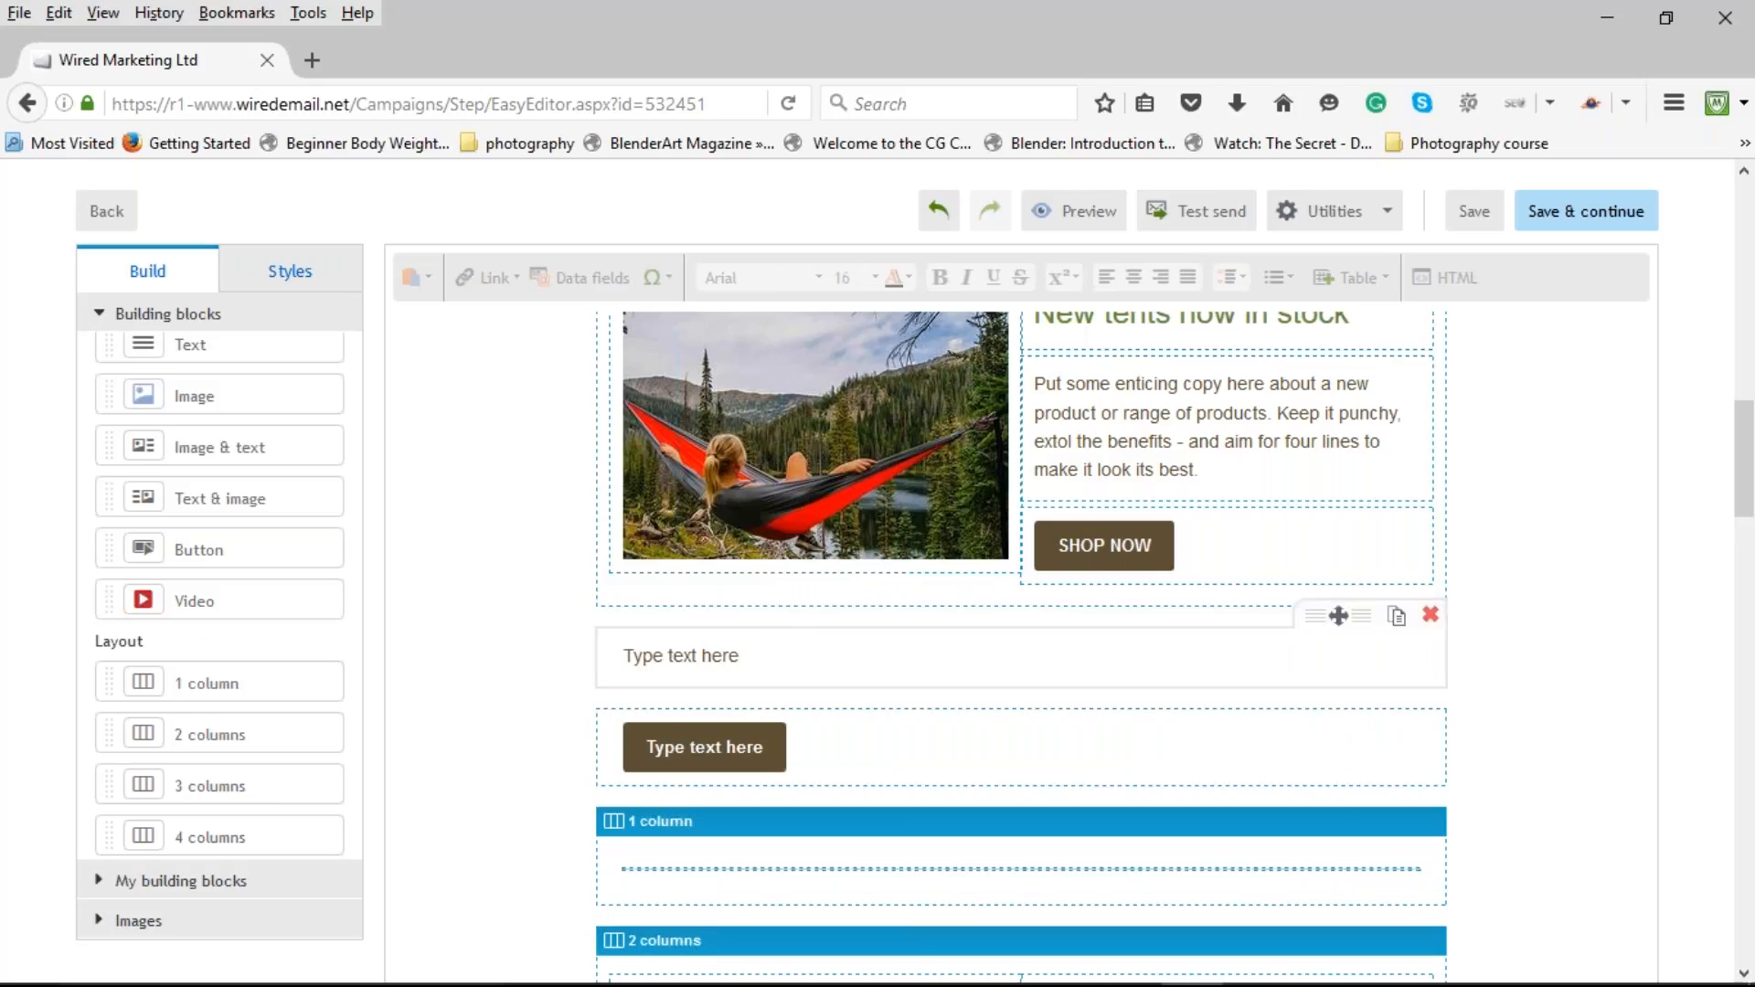
click(1430, 615)
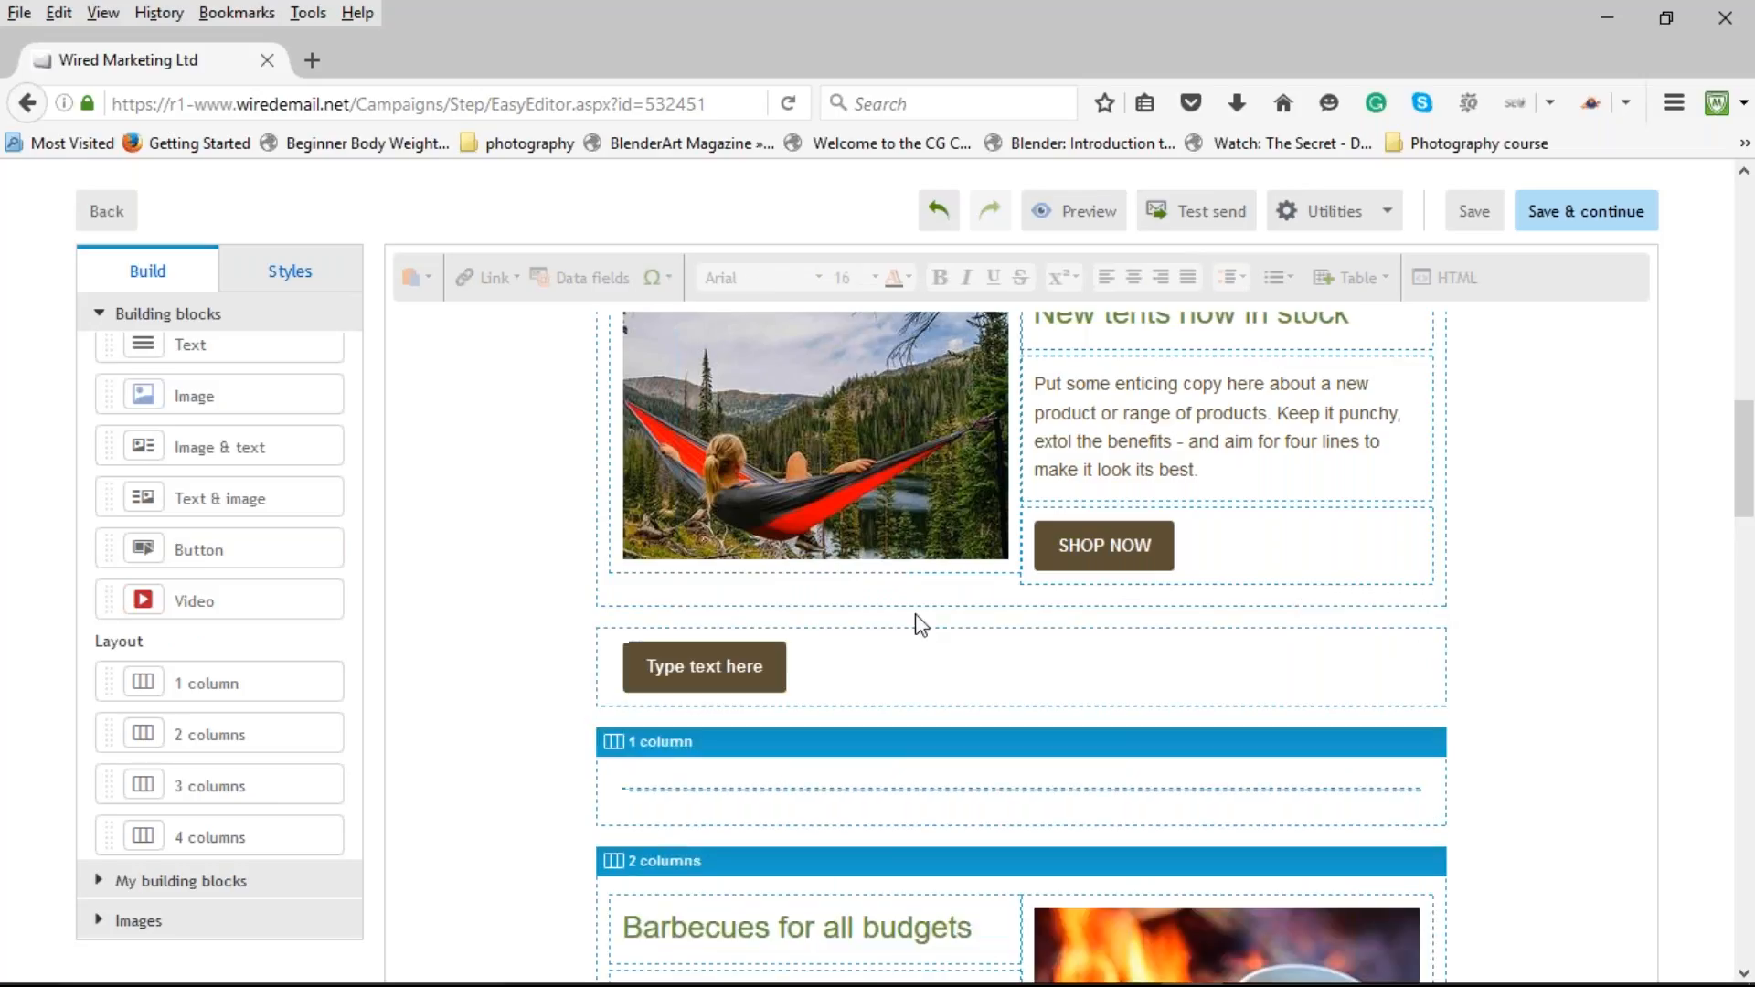
Examine the link types available for the new button, including hyperlink, email, preference centre and document, and cancel without inserting a link.
click(712, 665)
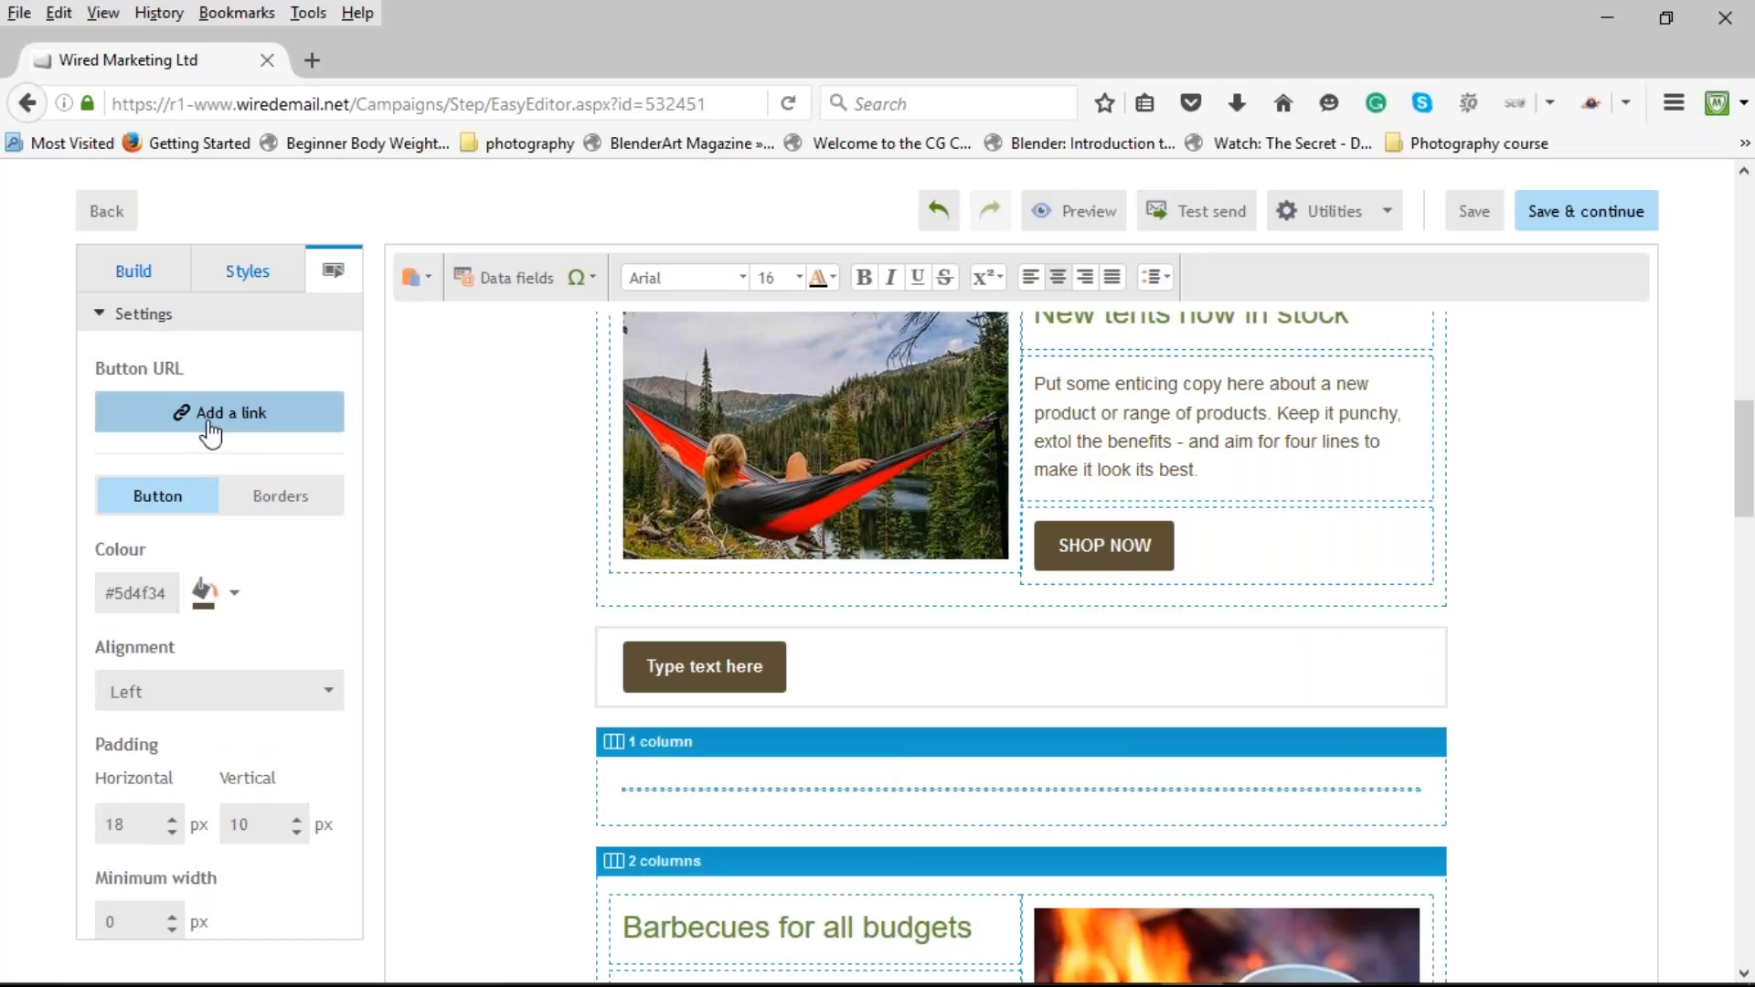
click(183, 413)
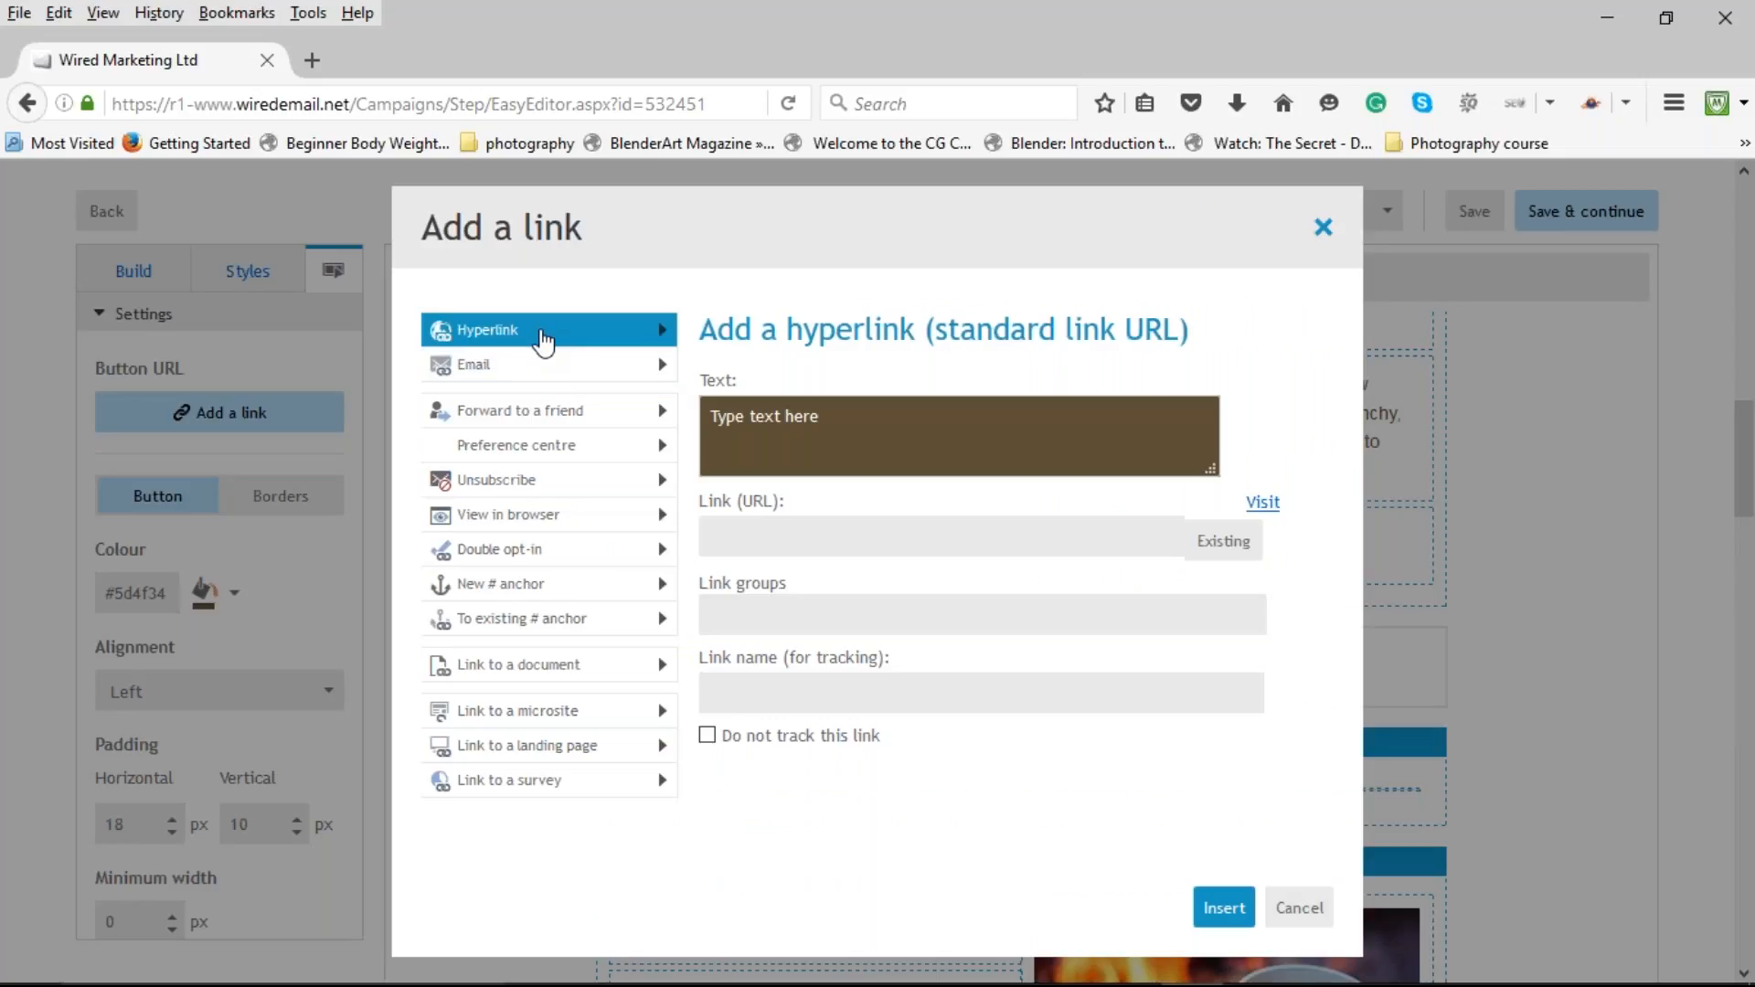
click(536, 367)
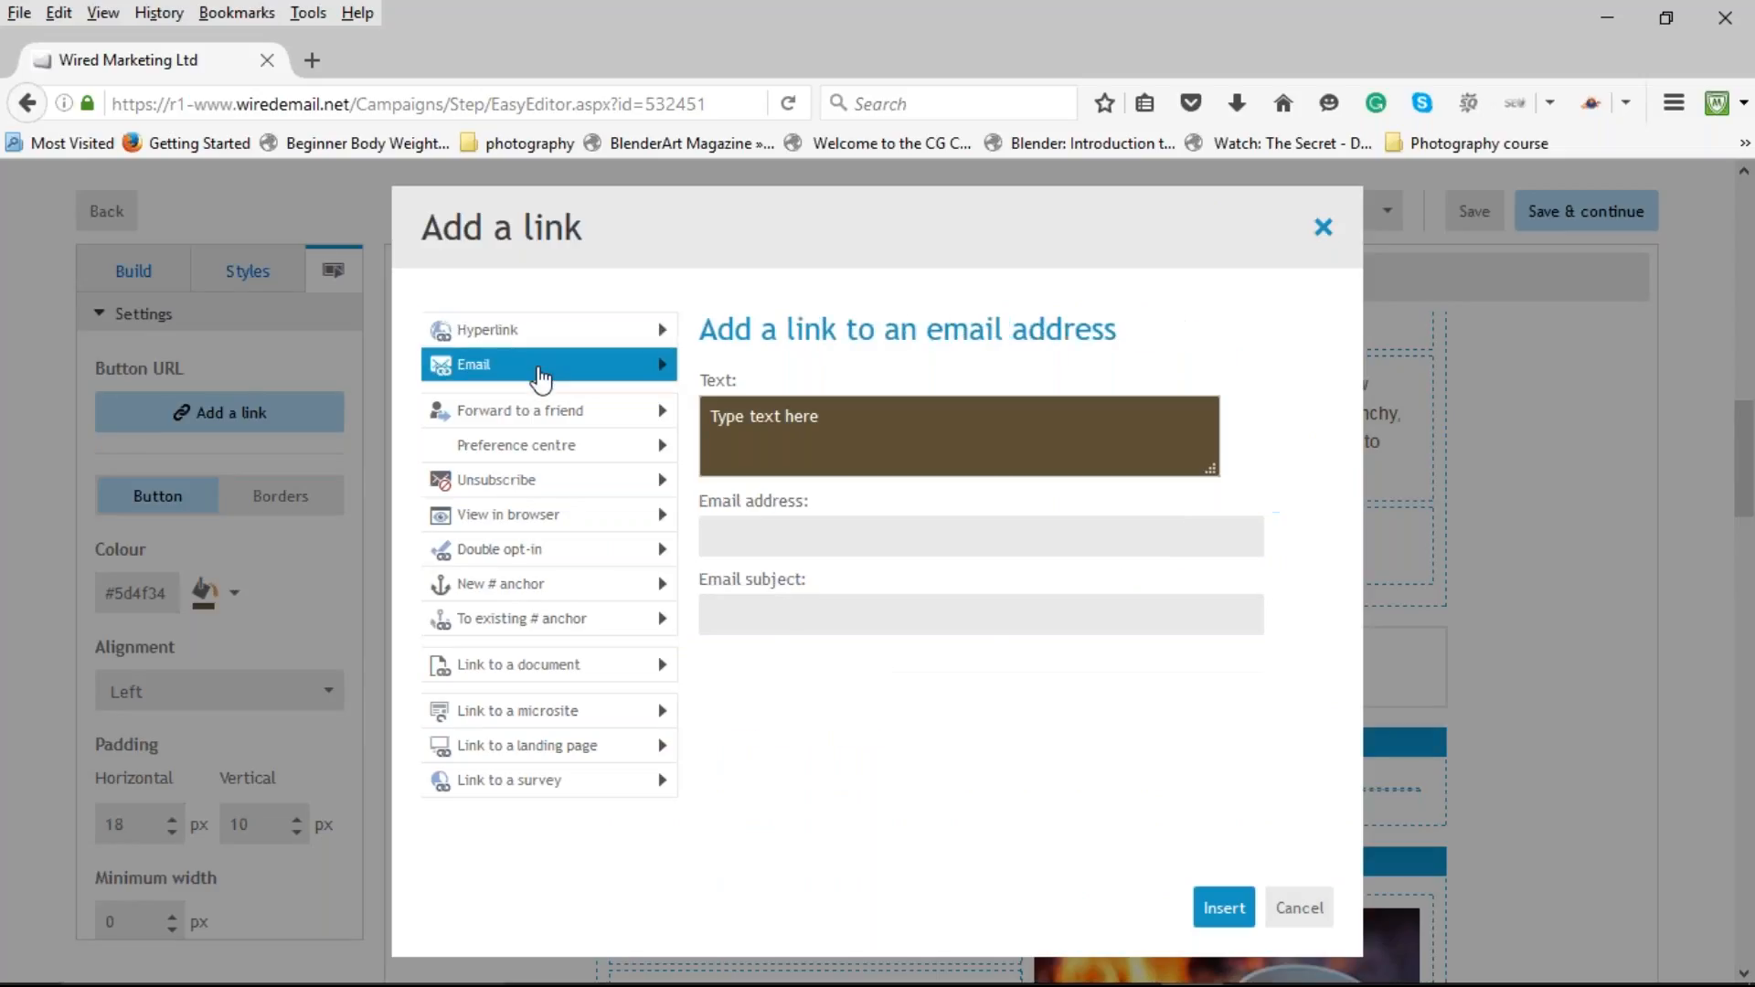
click(528, 344)
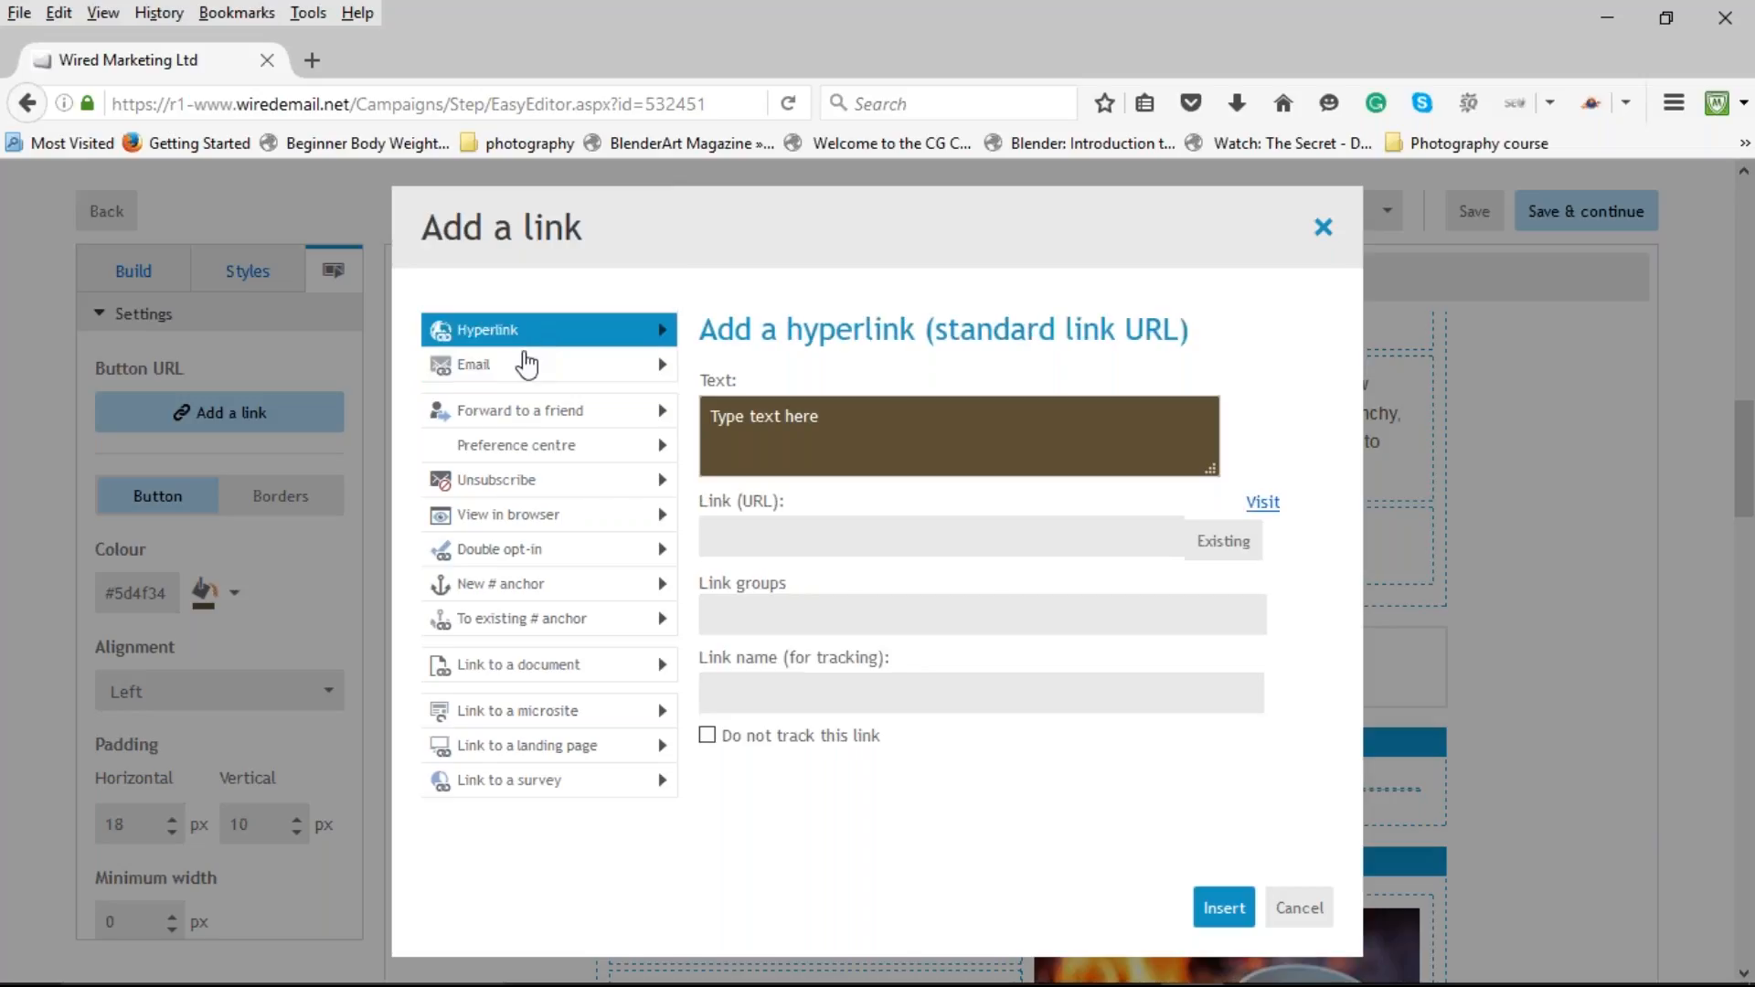
click(526, 448)
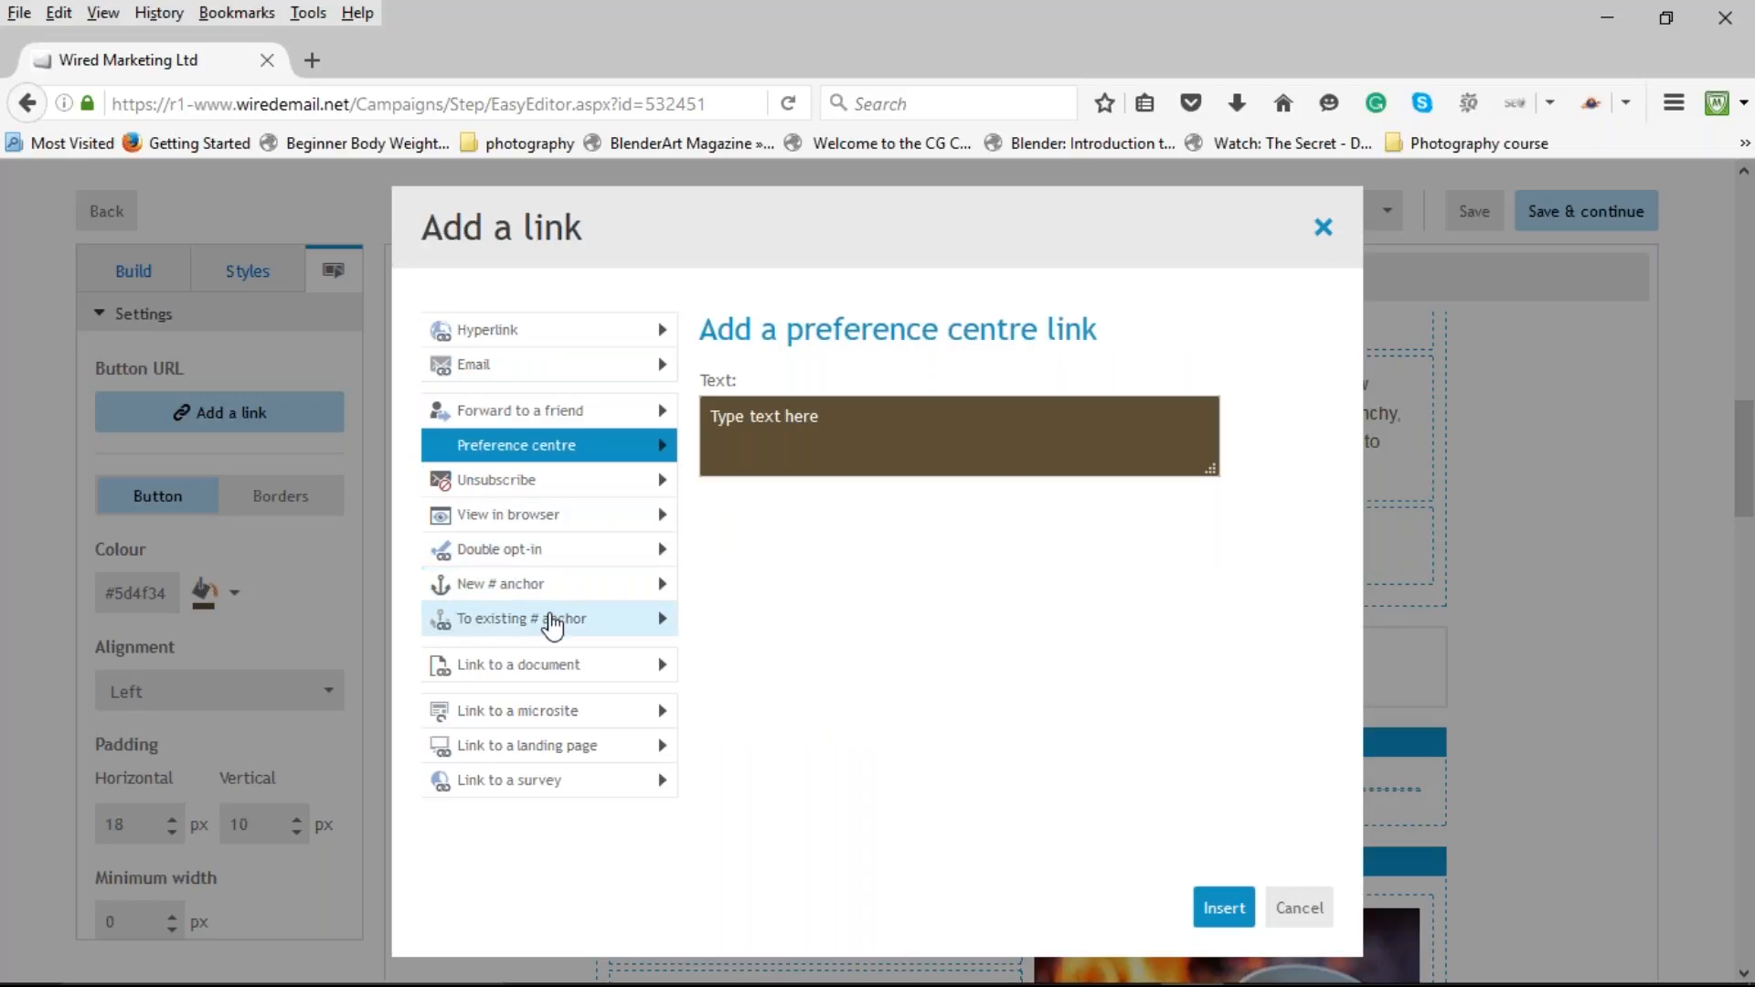
click(553, 668)
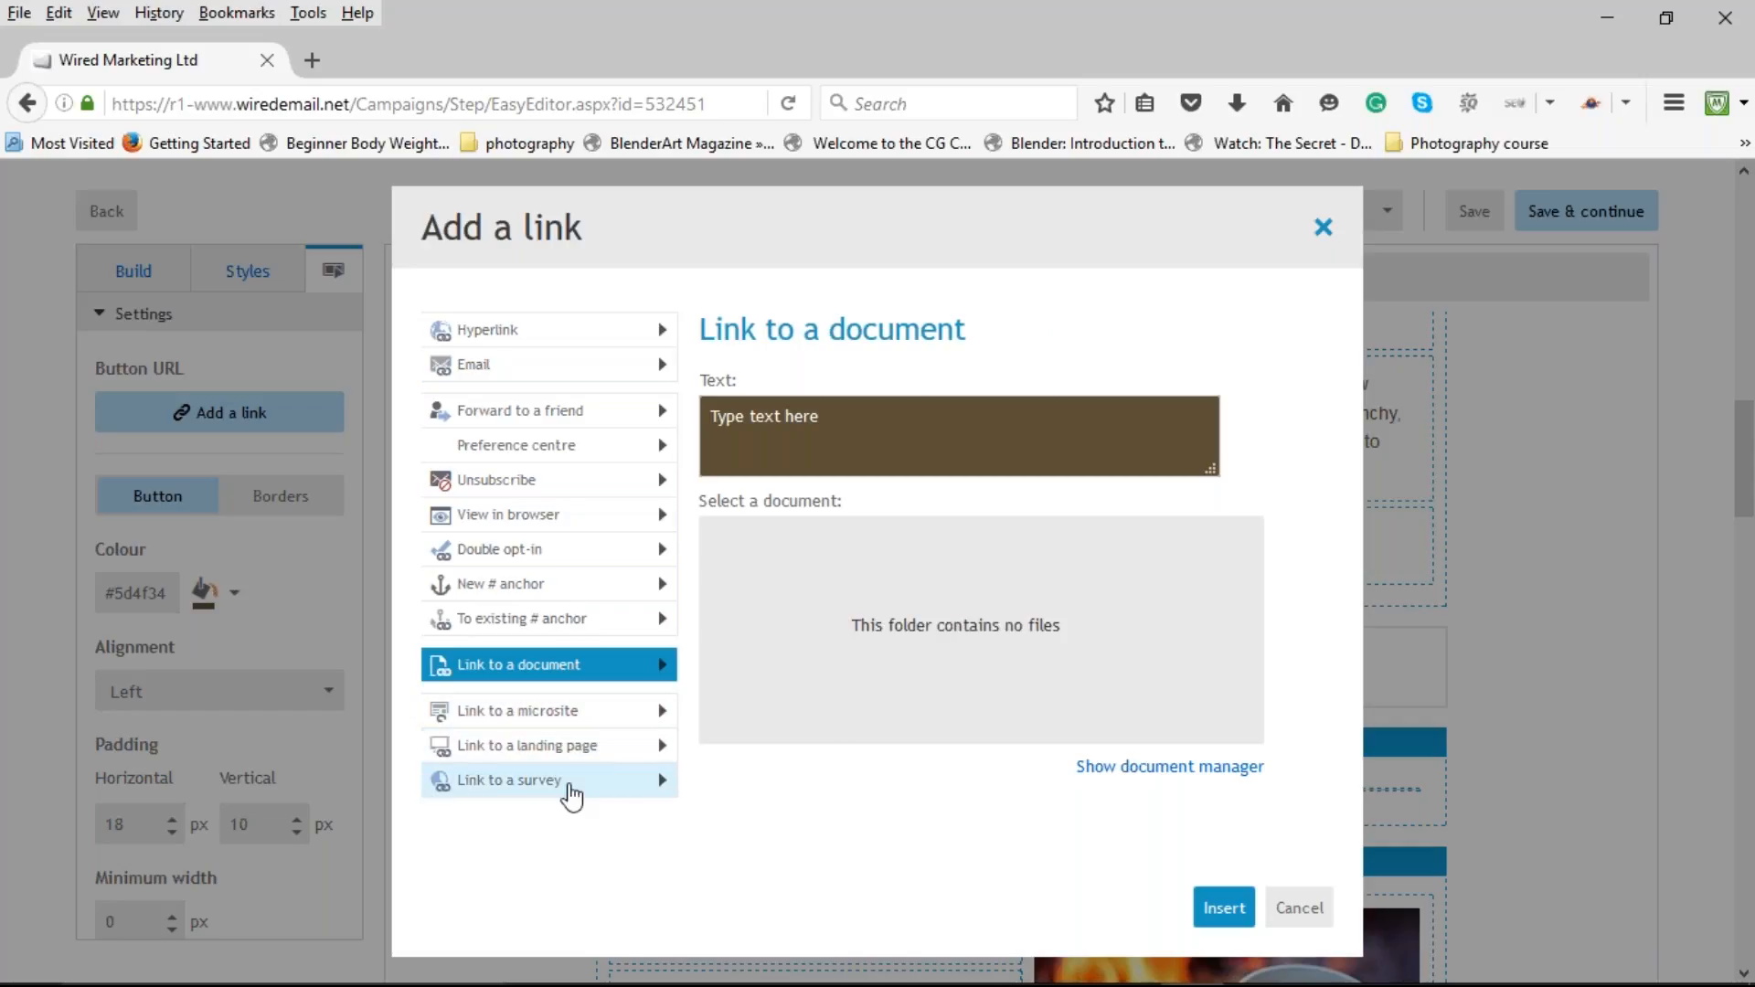
click(504, 332)
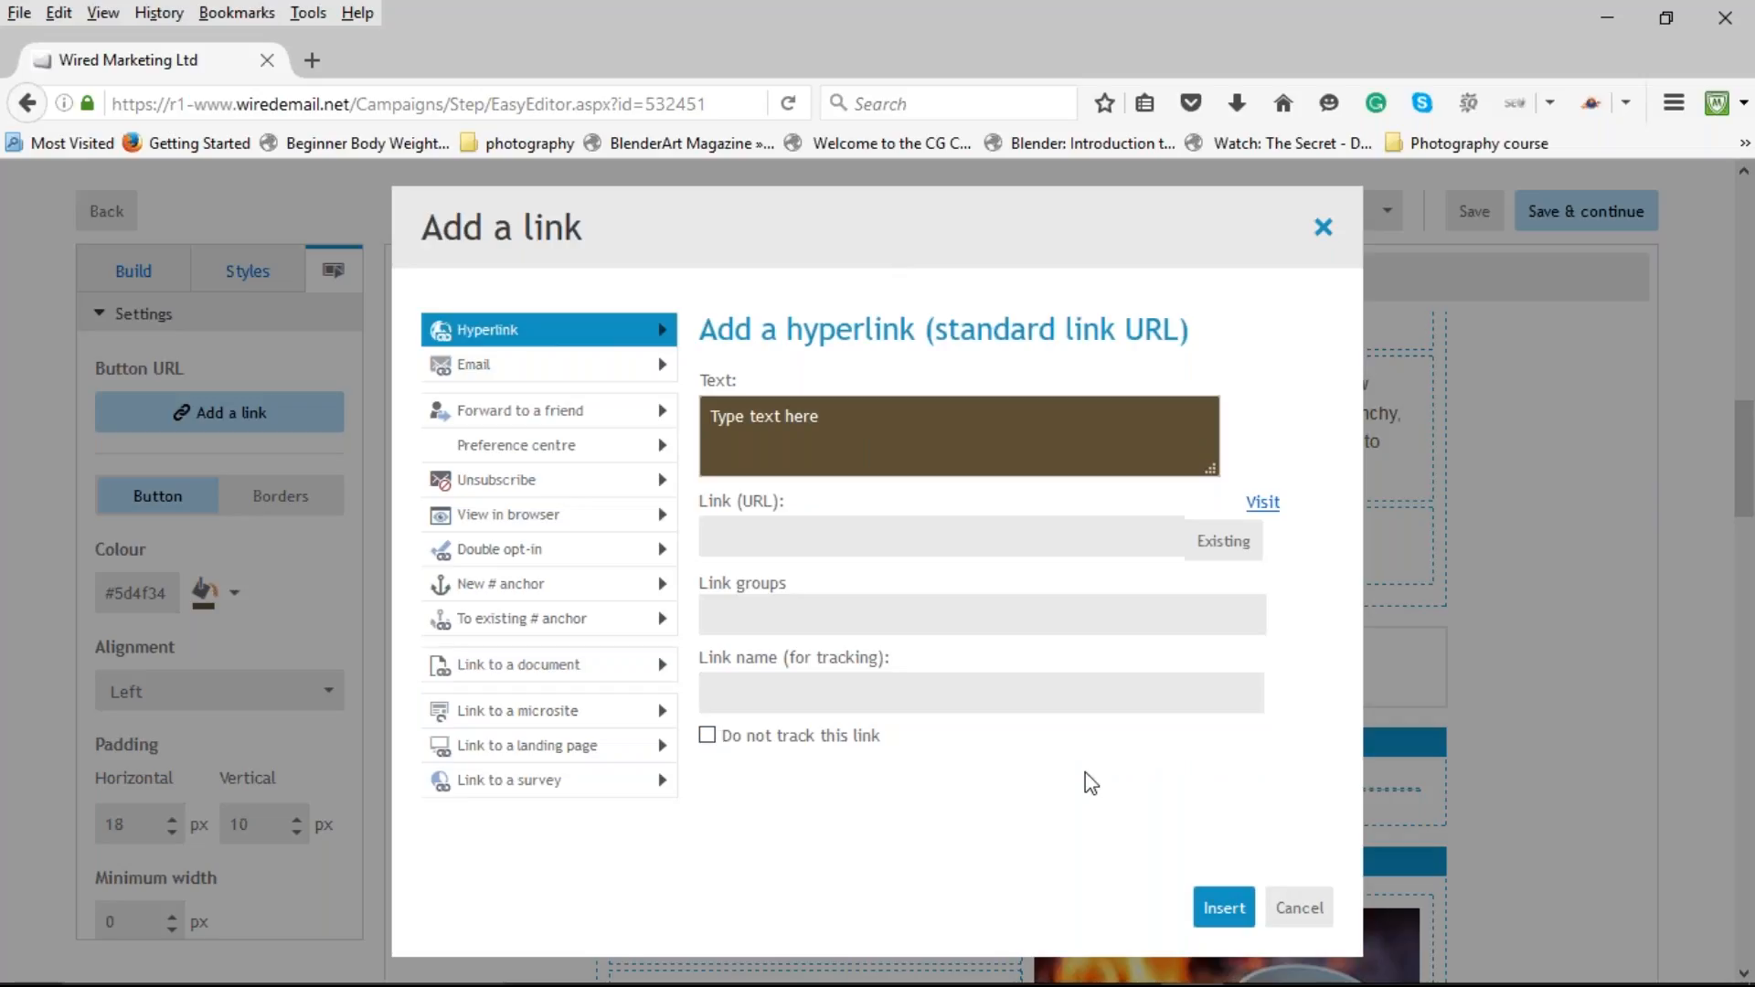
click(1298, 908)
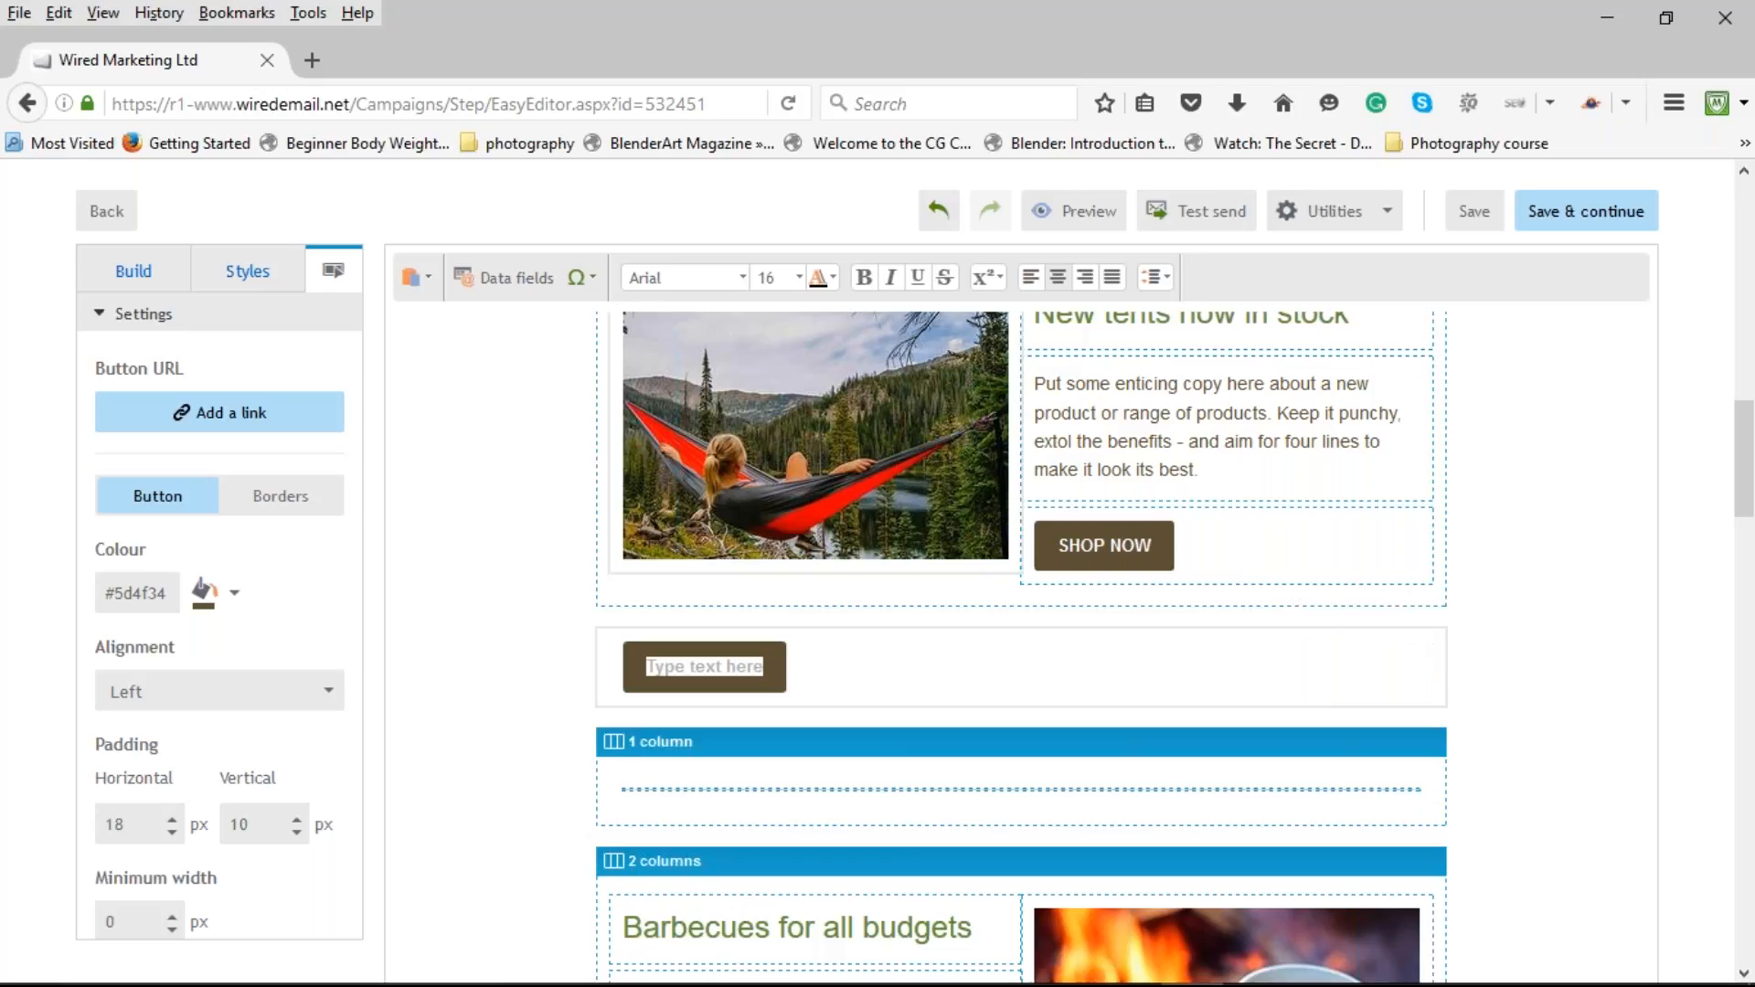
Examine the new button's border settings and its general button settings.
click(275, 509)
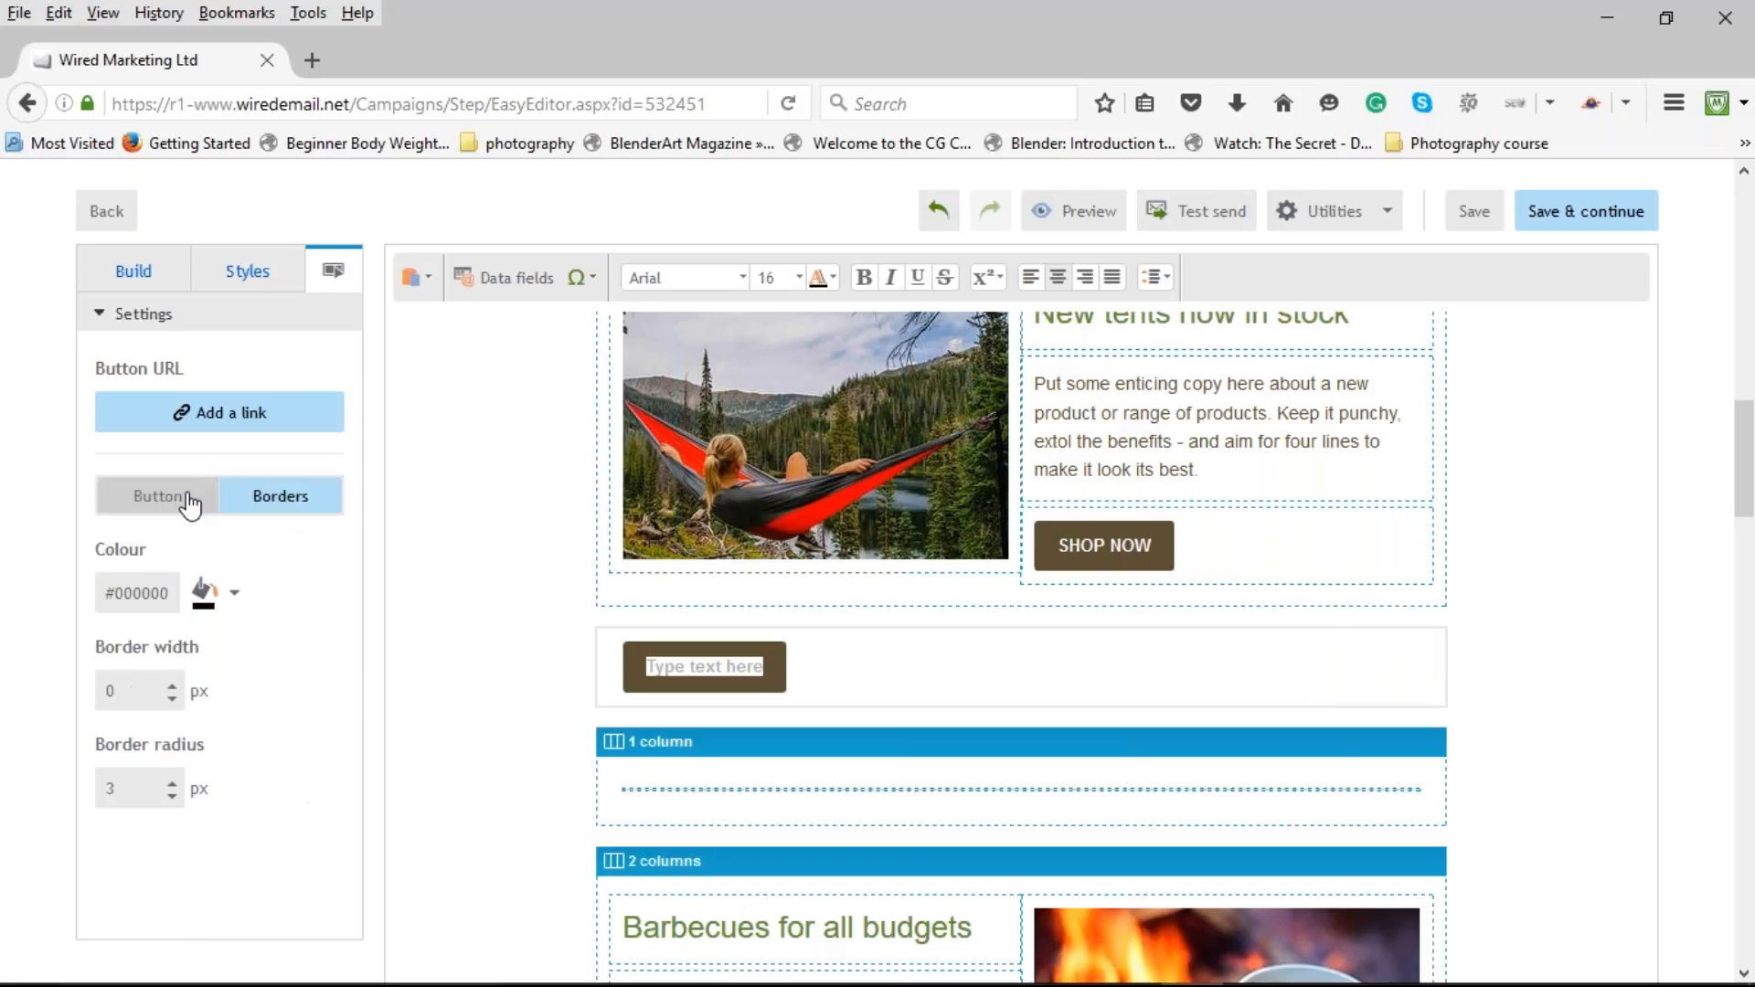
click(189, 501)
click(268, 513)
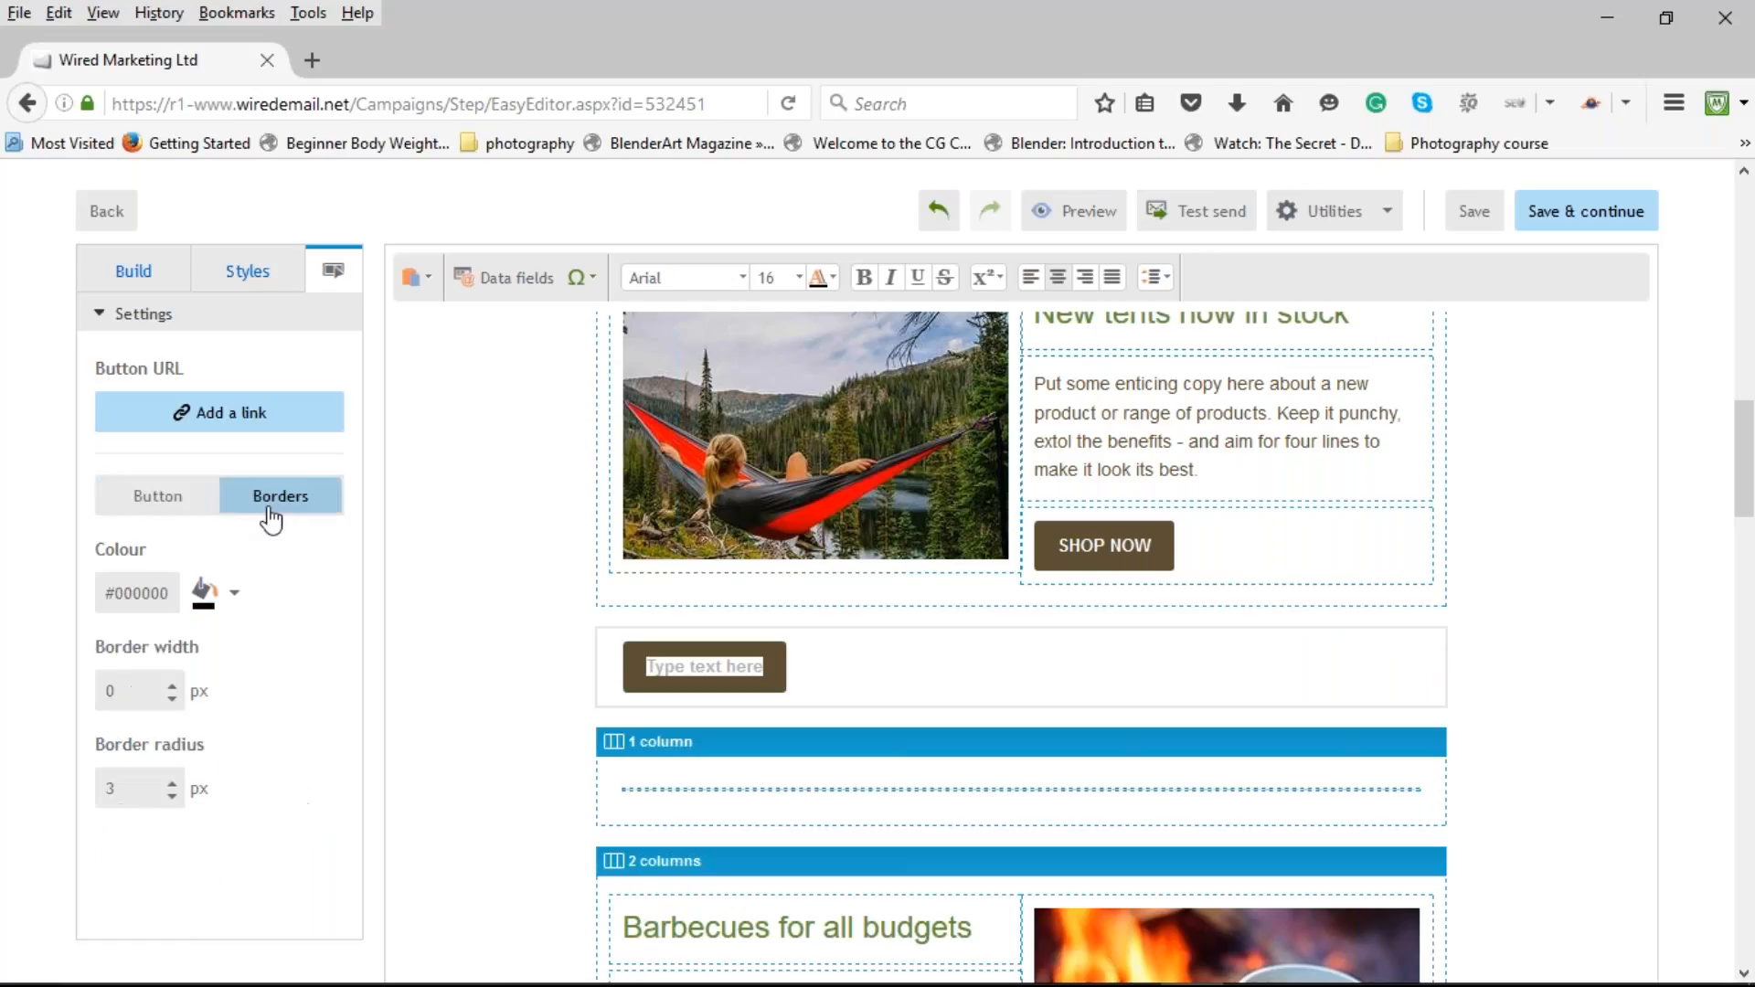
click(169, 512)
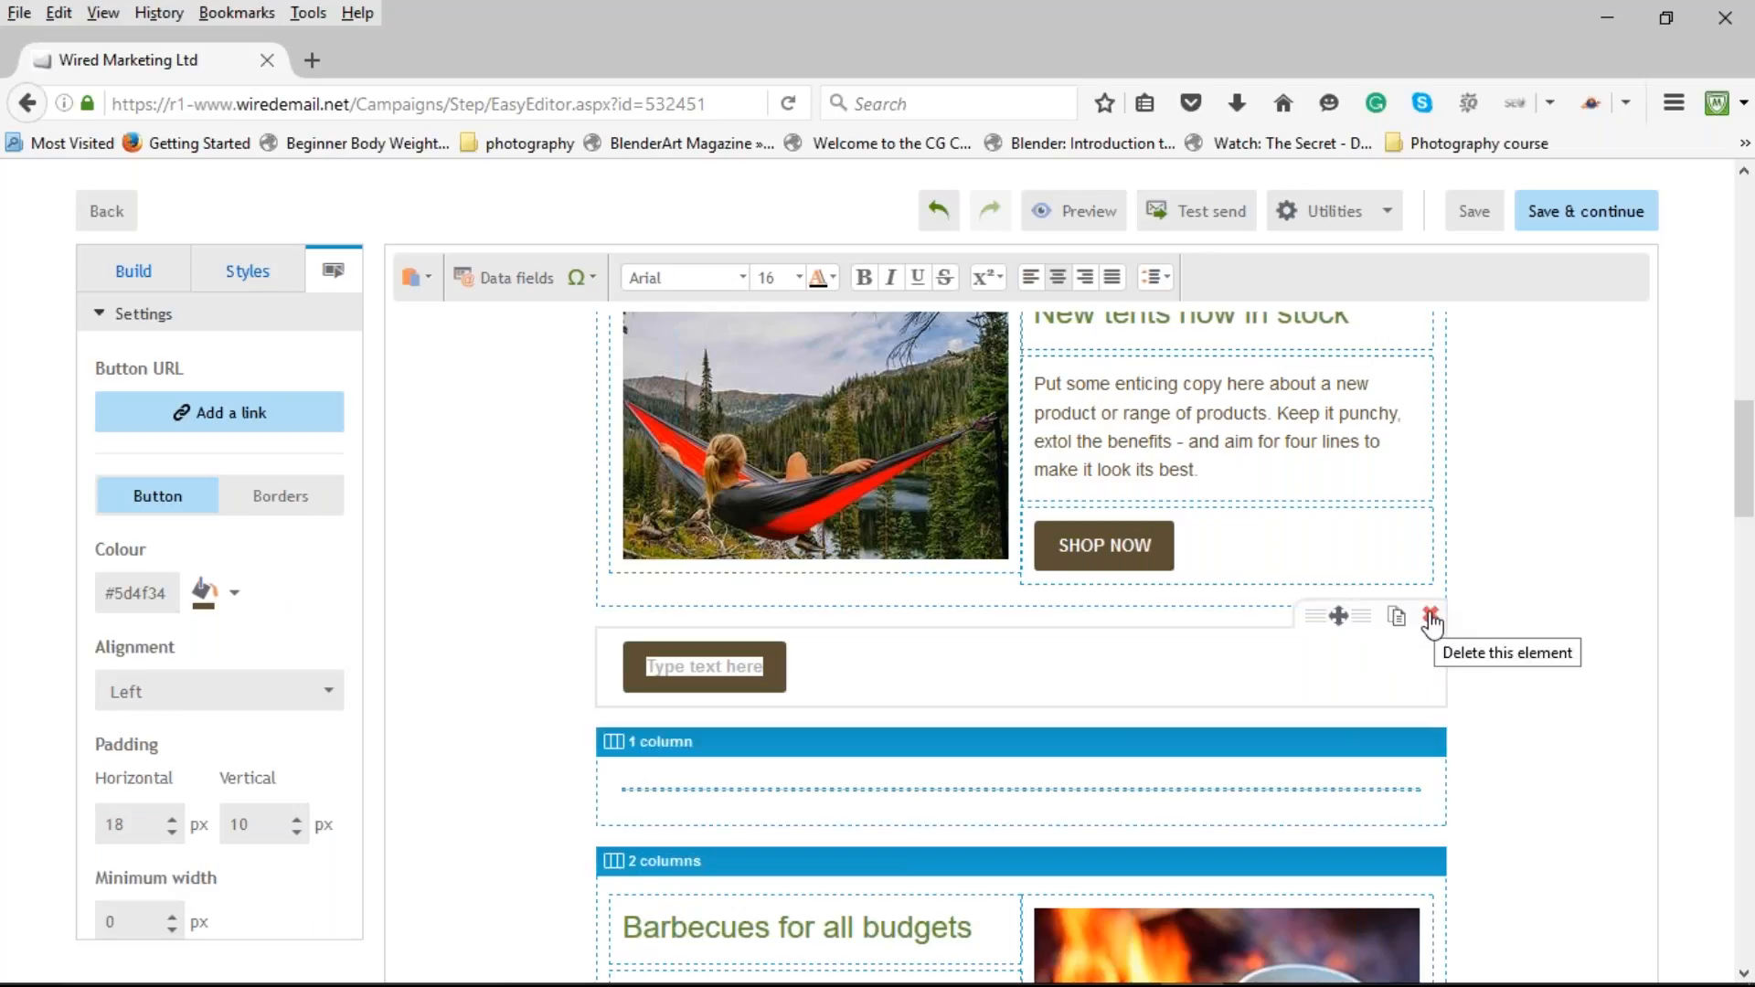
Delete the new button block below the "New tents now in stock" section, and try a video block in its place before deleting it.
click(1431, 620)
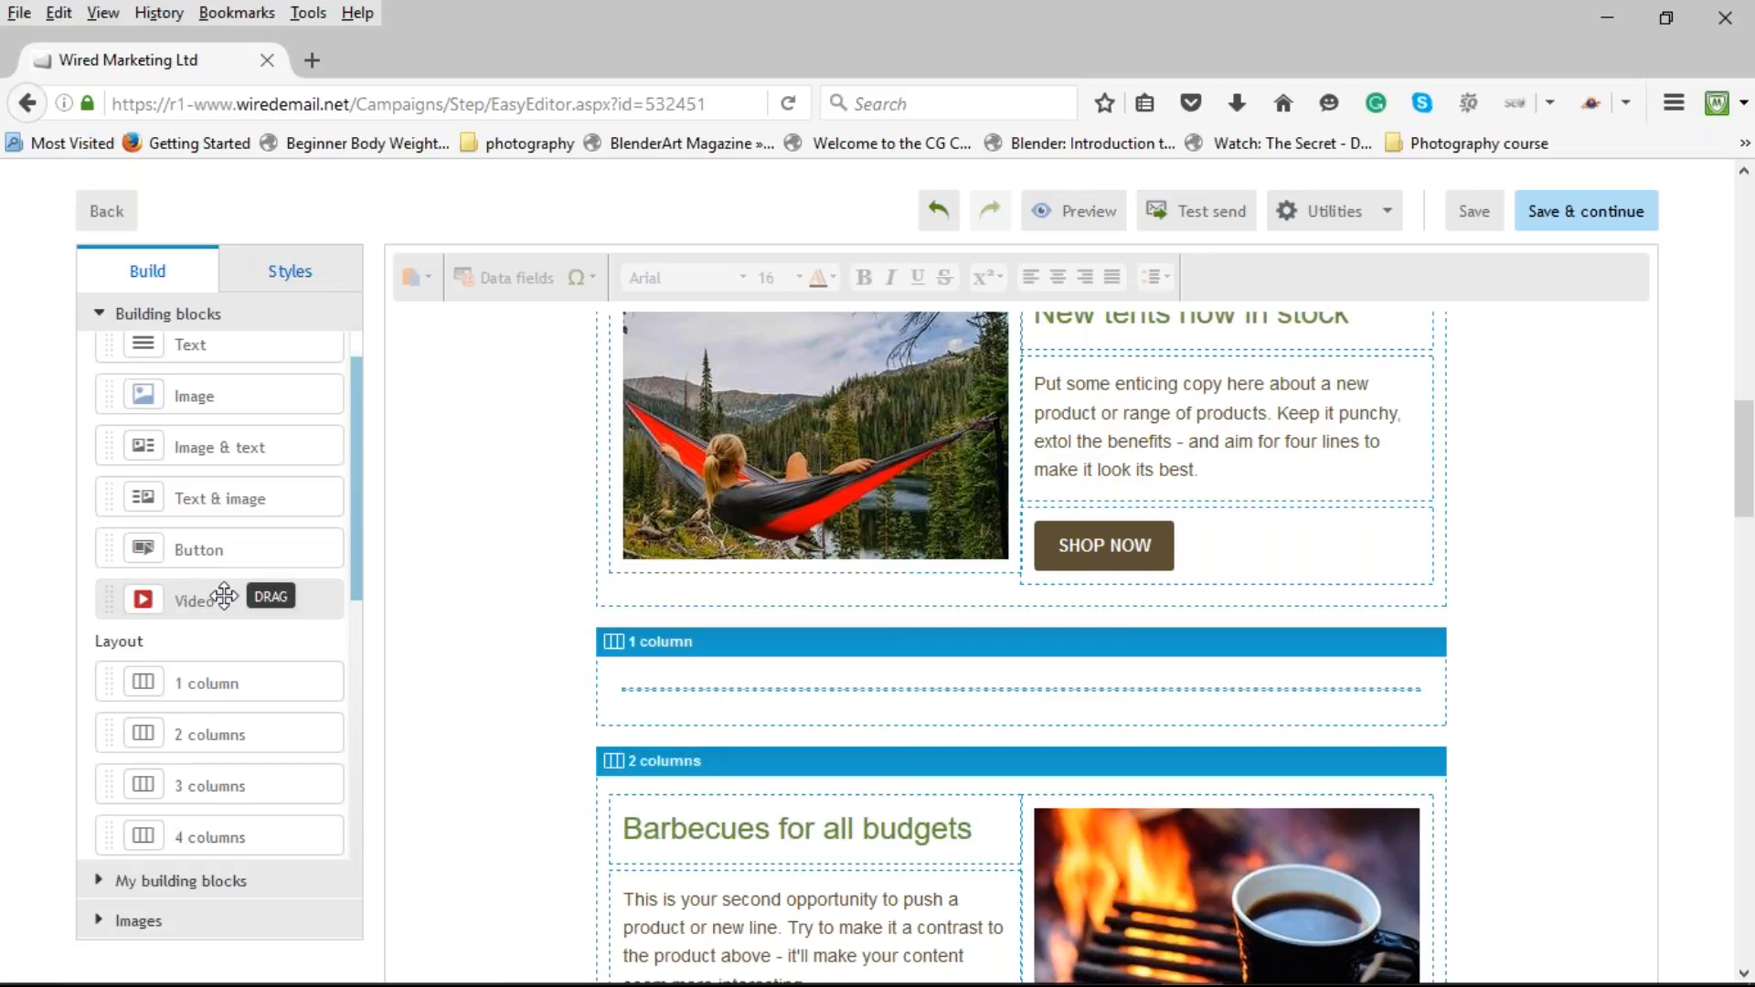
drag(266, 606, 717, 627)
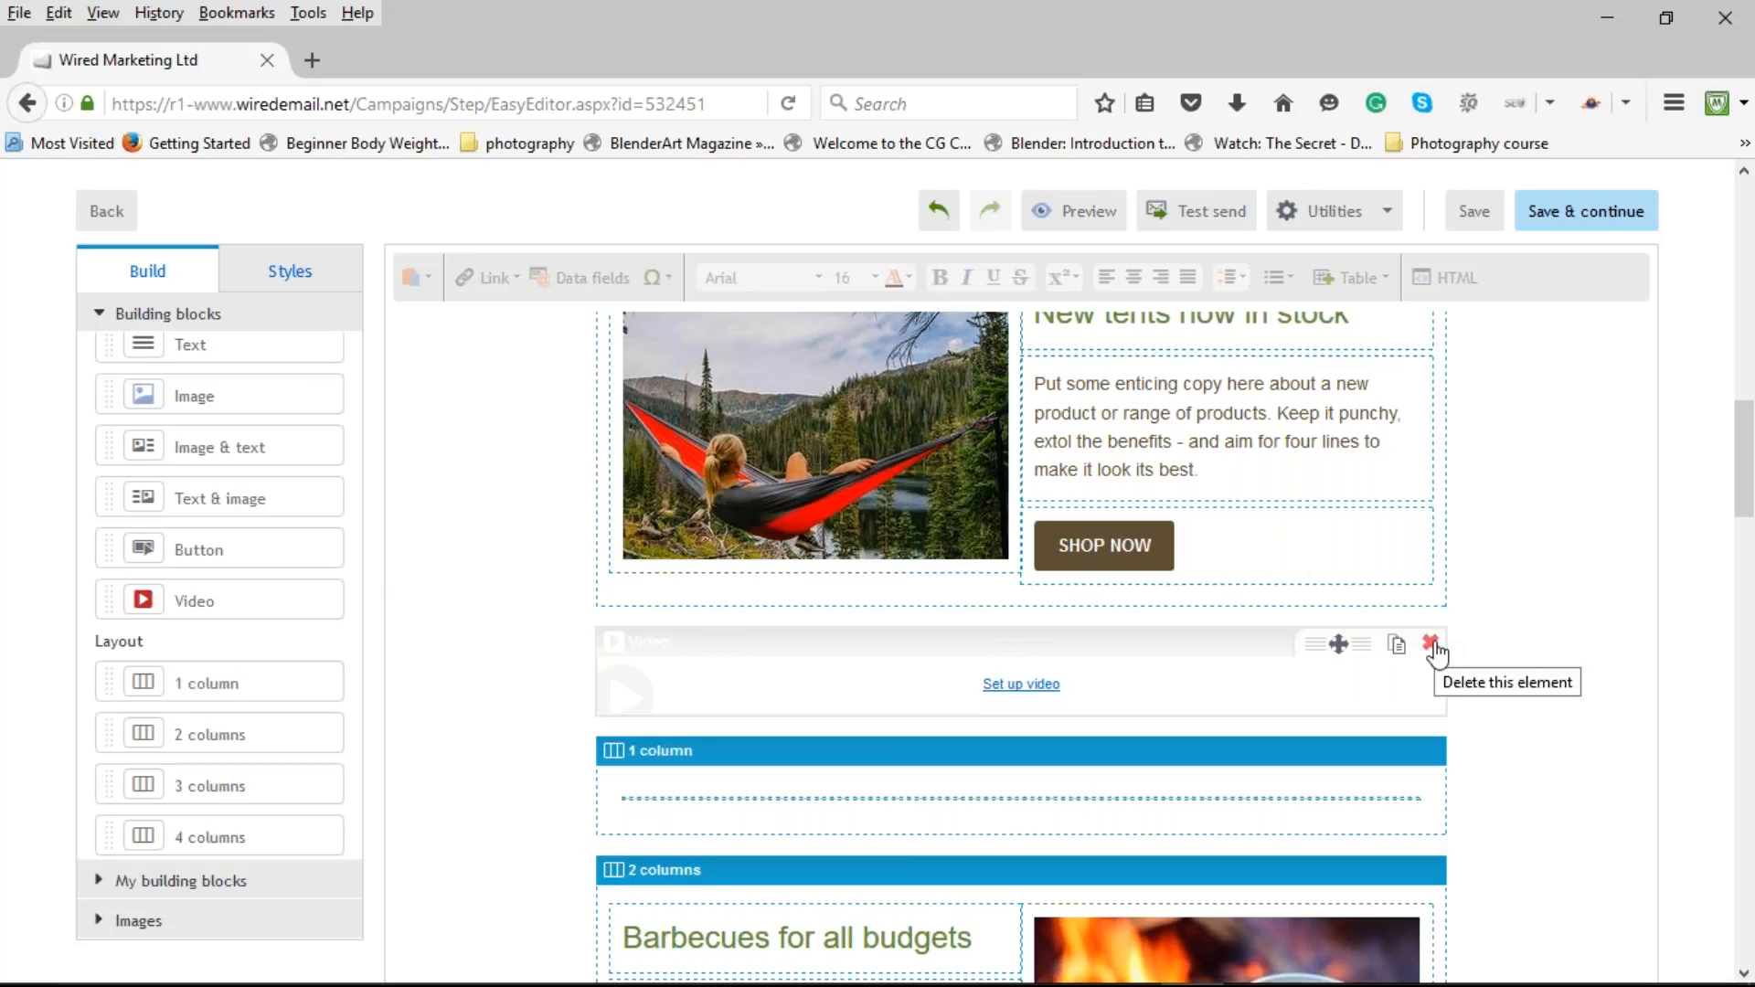
click(1431, 645)
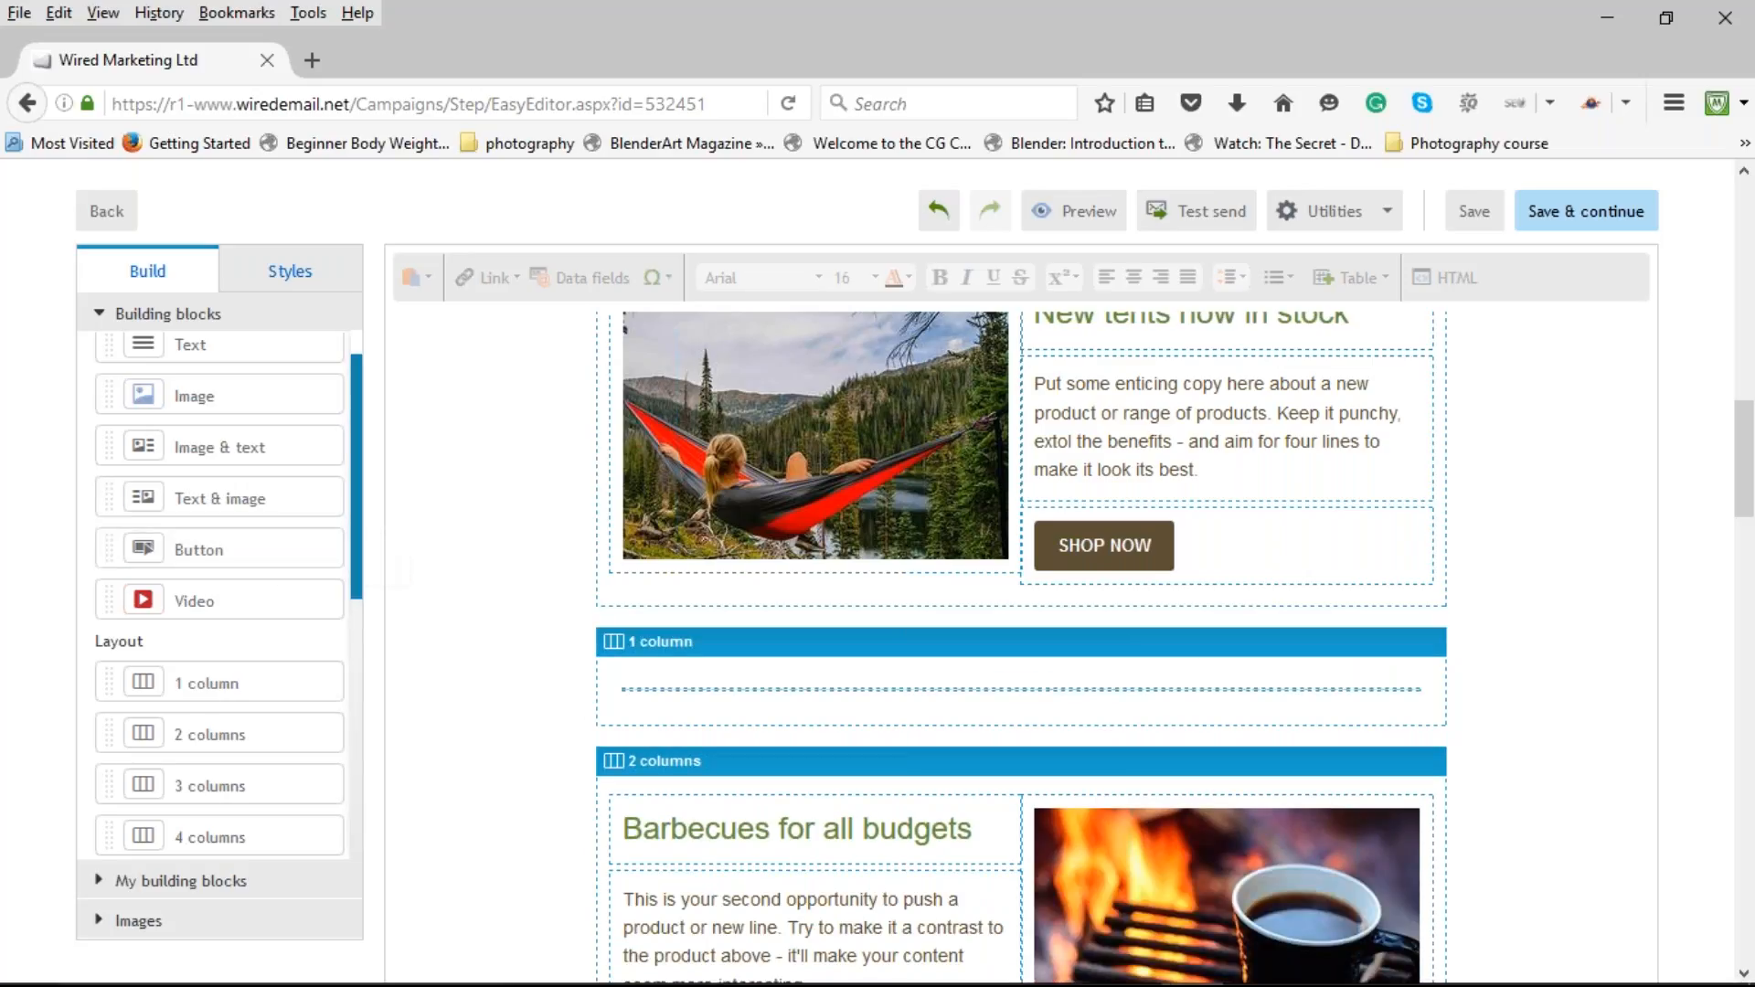
Insert an empty one-column layout directly below the "New tents now in stock" section and an empty two-column layout beneath it.
scroll(355, 562, down, 2)
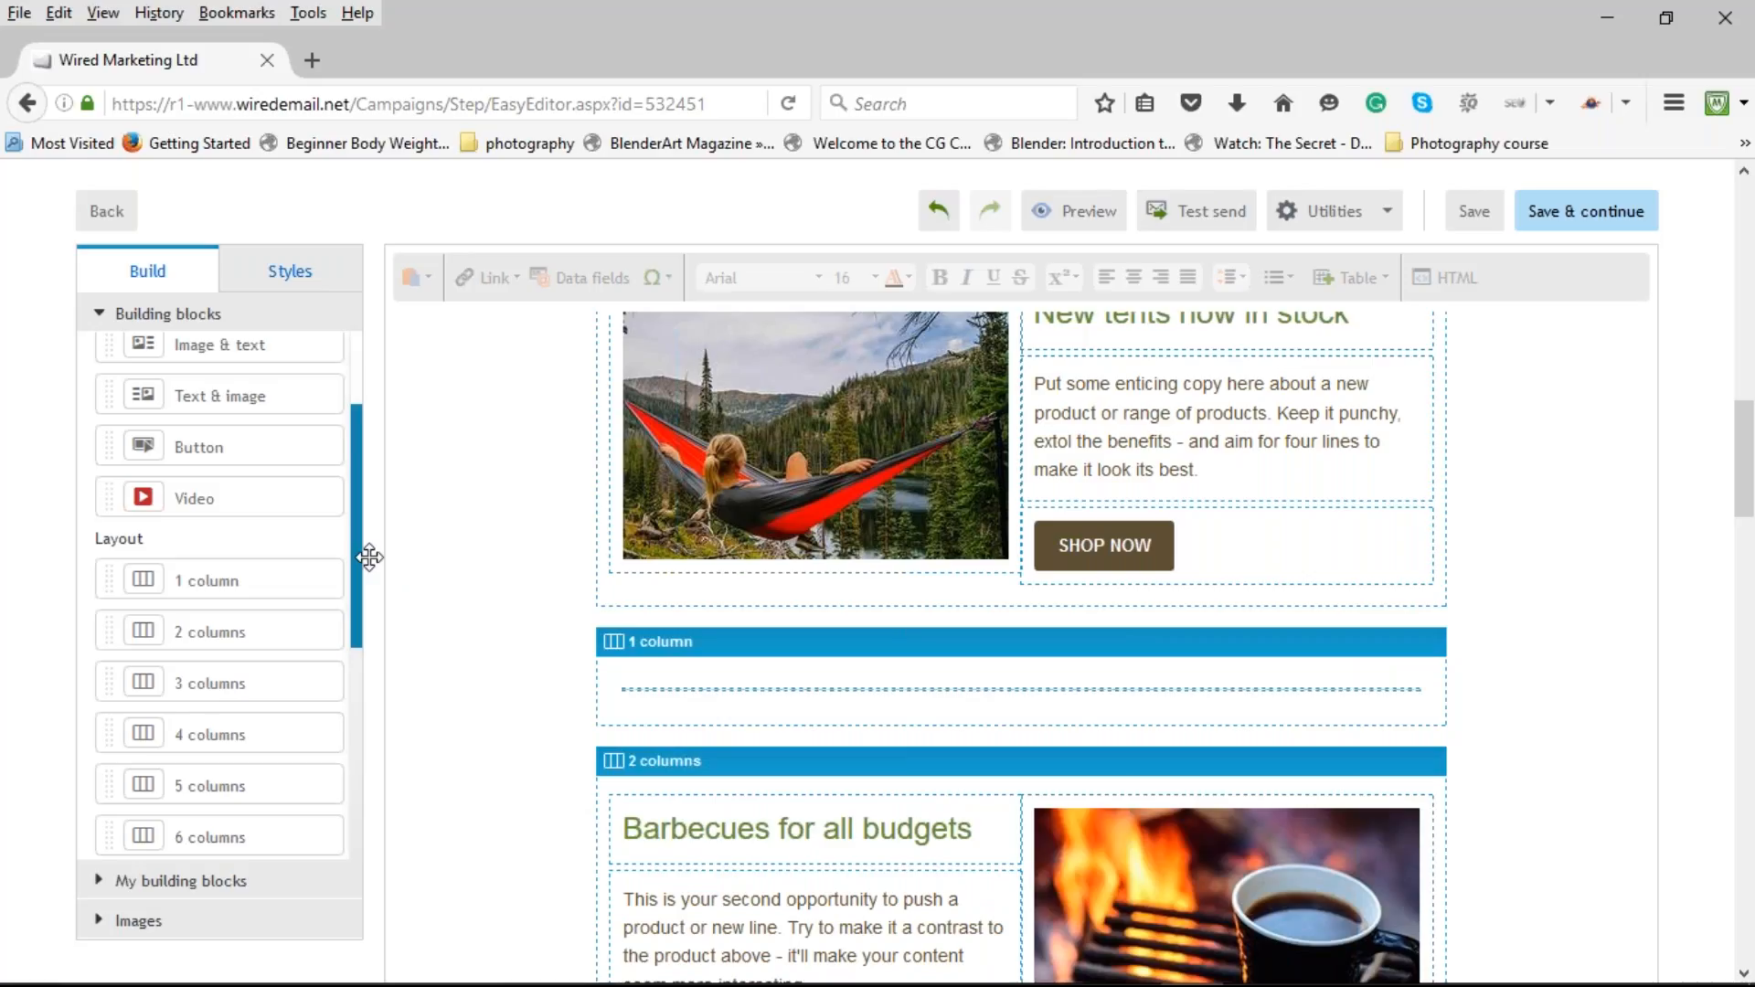
scroll(334, 558, up, 2)
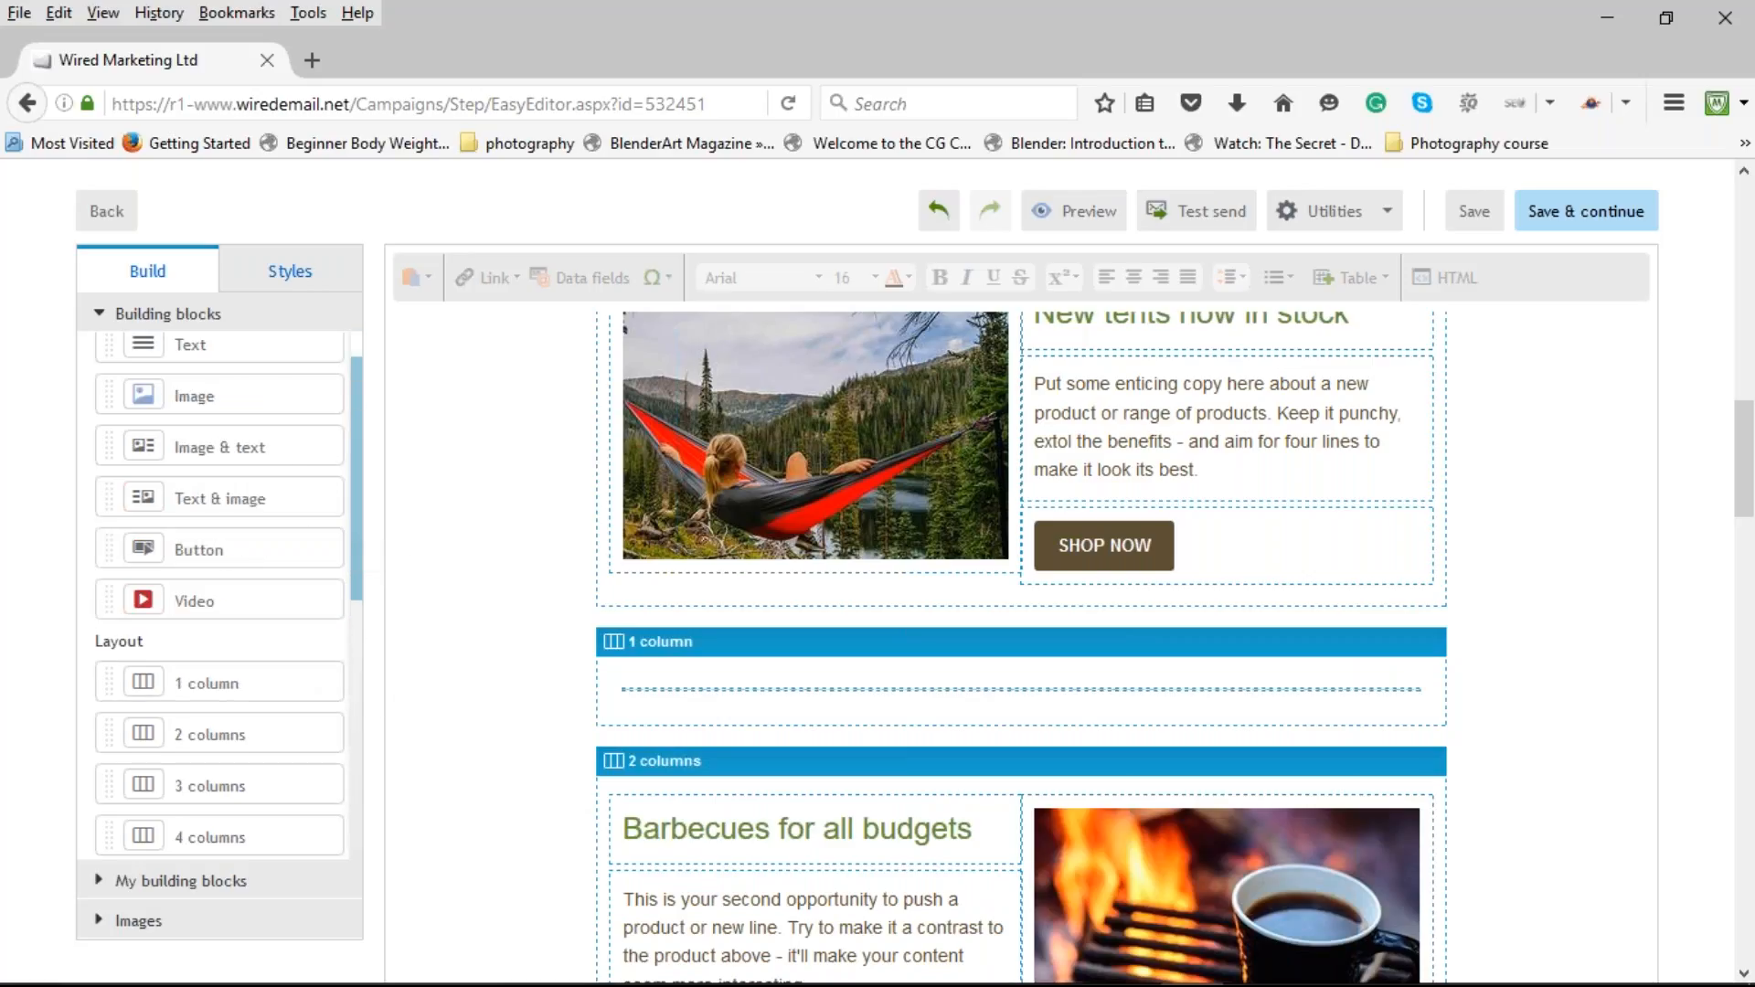
scroll(287, 486, up, 1)
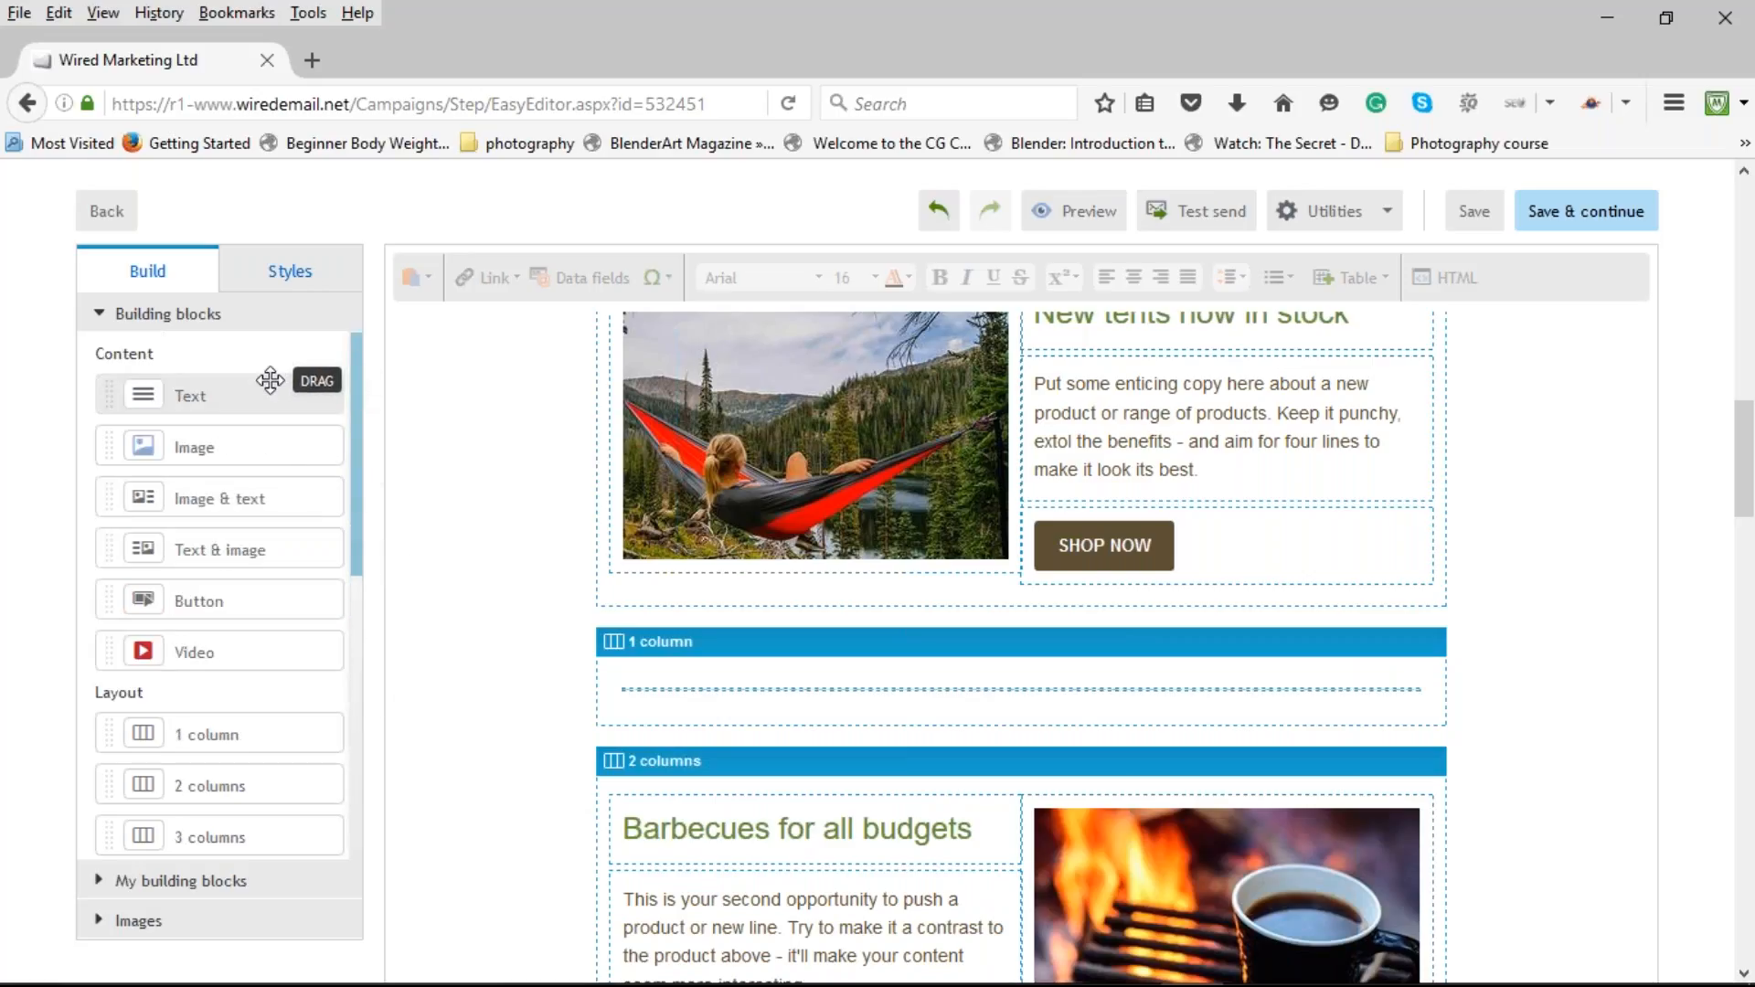
scroll(469, 590, down, 1)
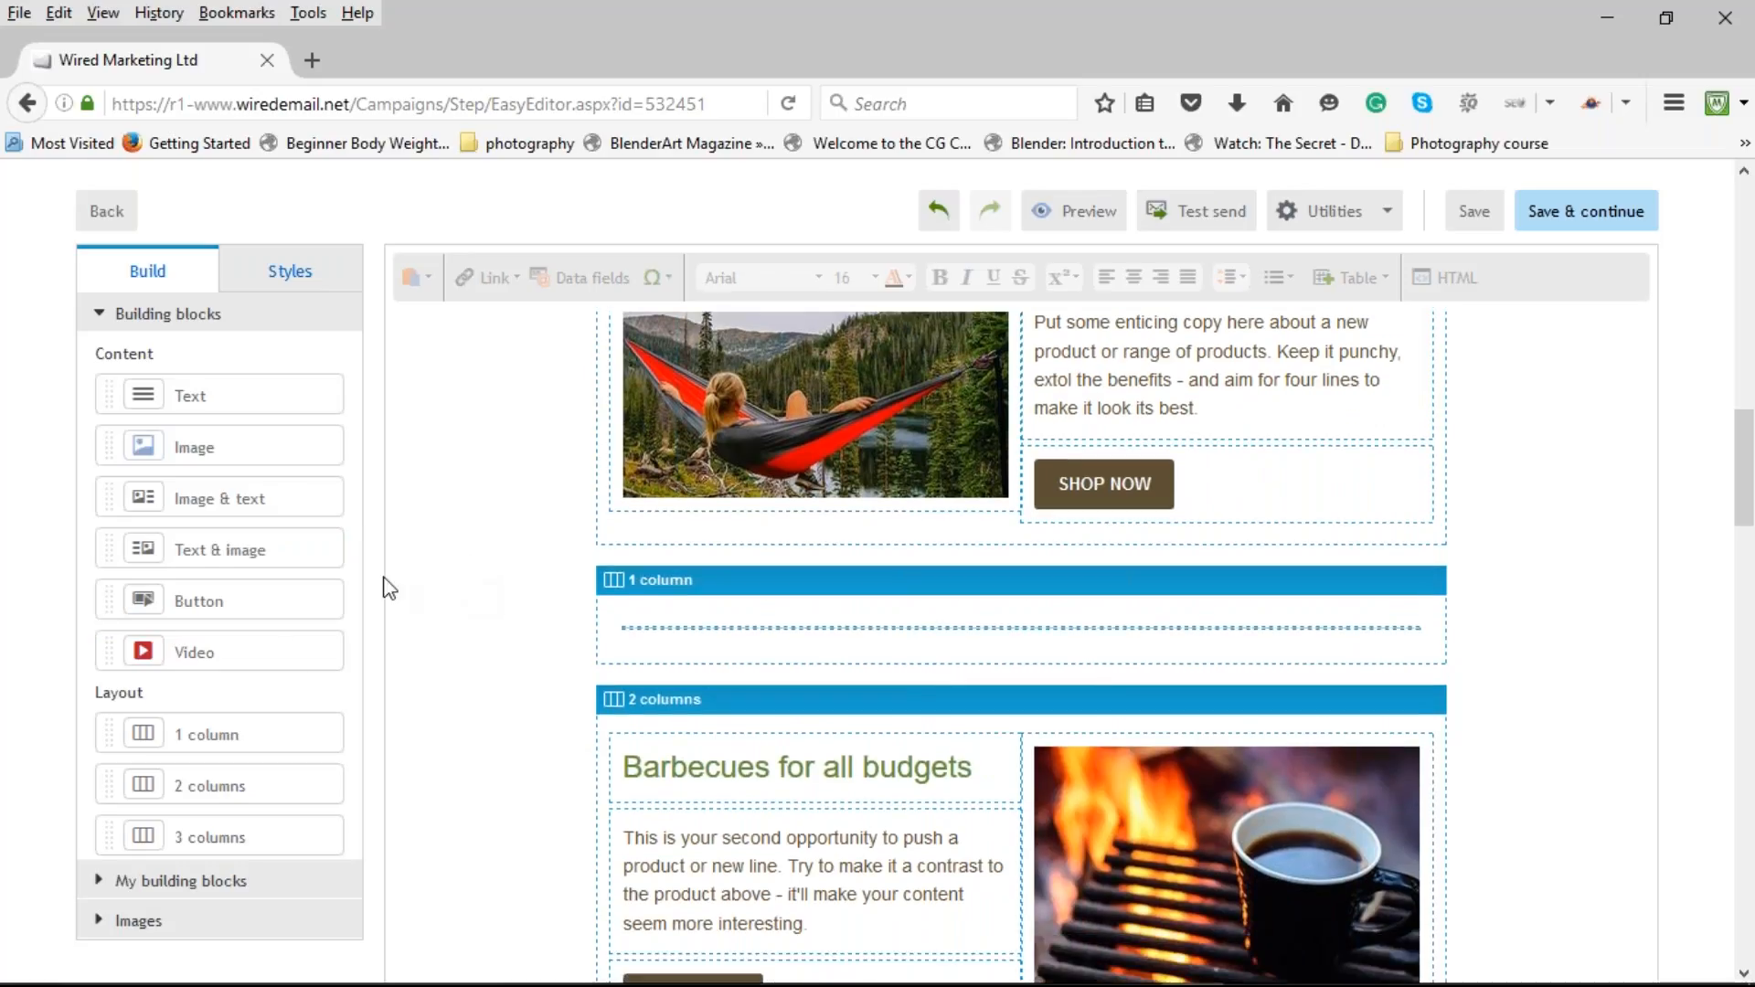
scroll(286, 663, down, 3)
scroll(283, 639, down, 2)
scroll(278, 631, up, 2)
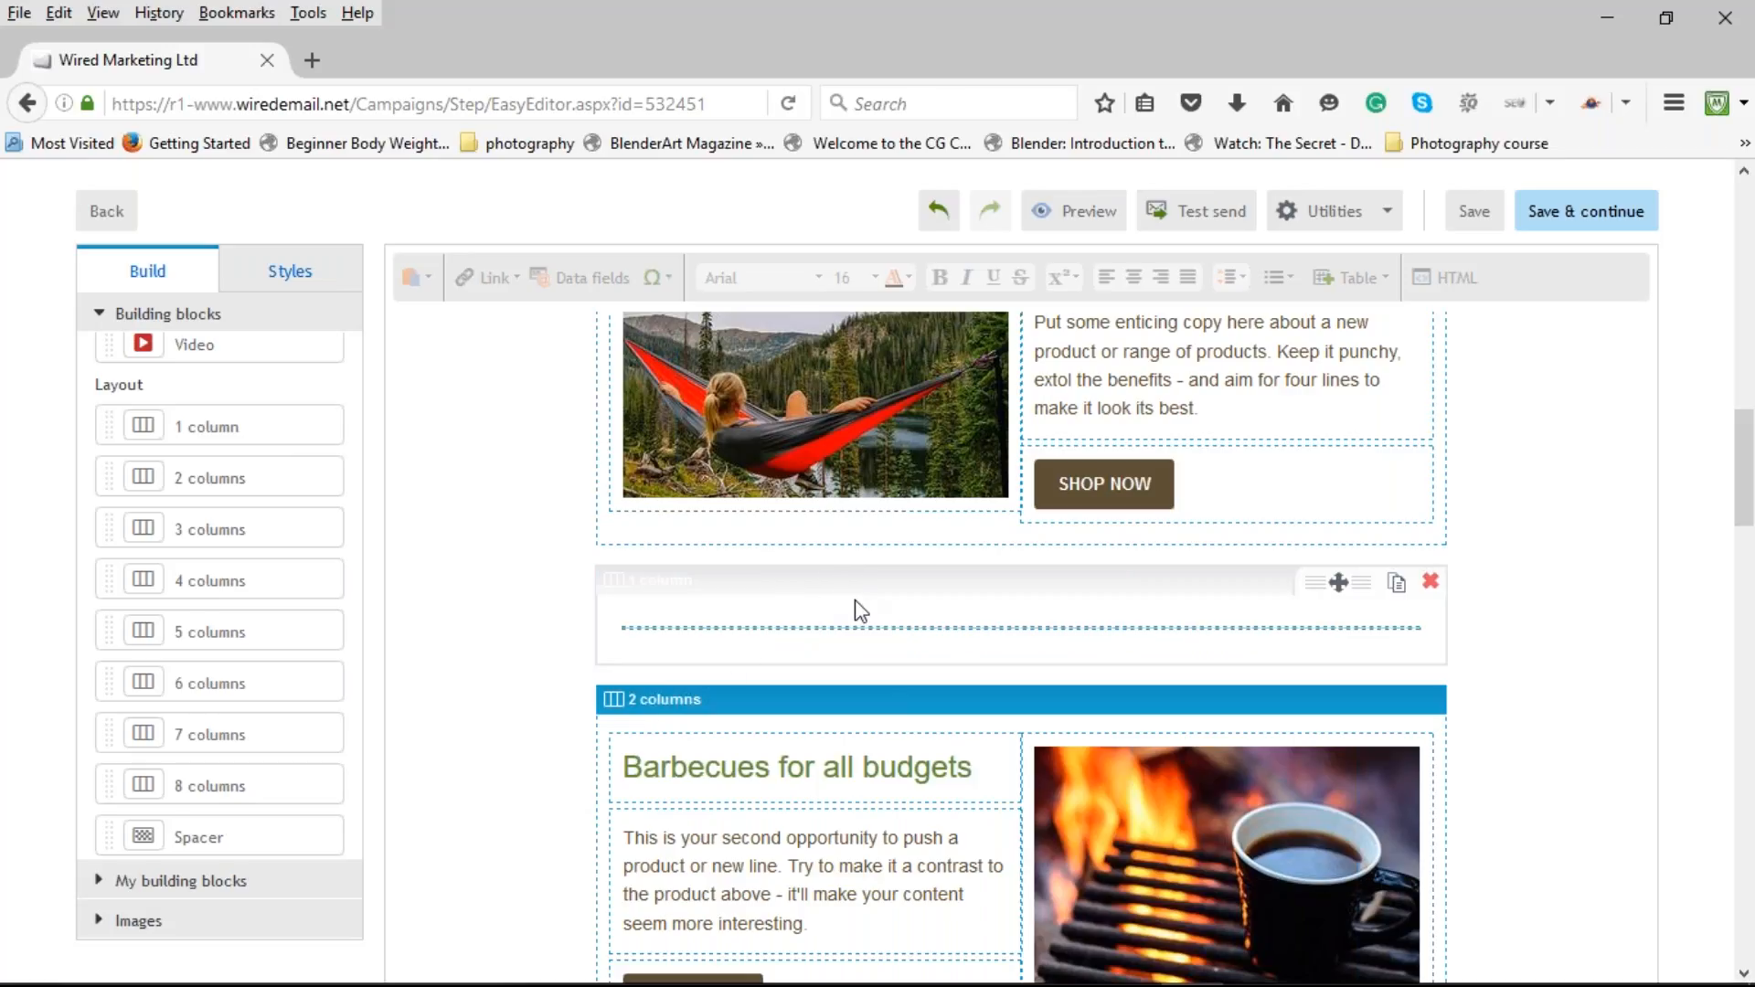
drag(247, 423, 878, 580)
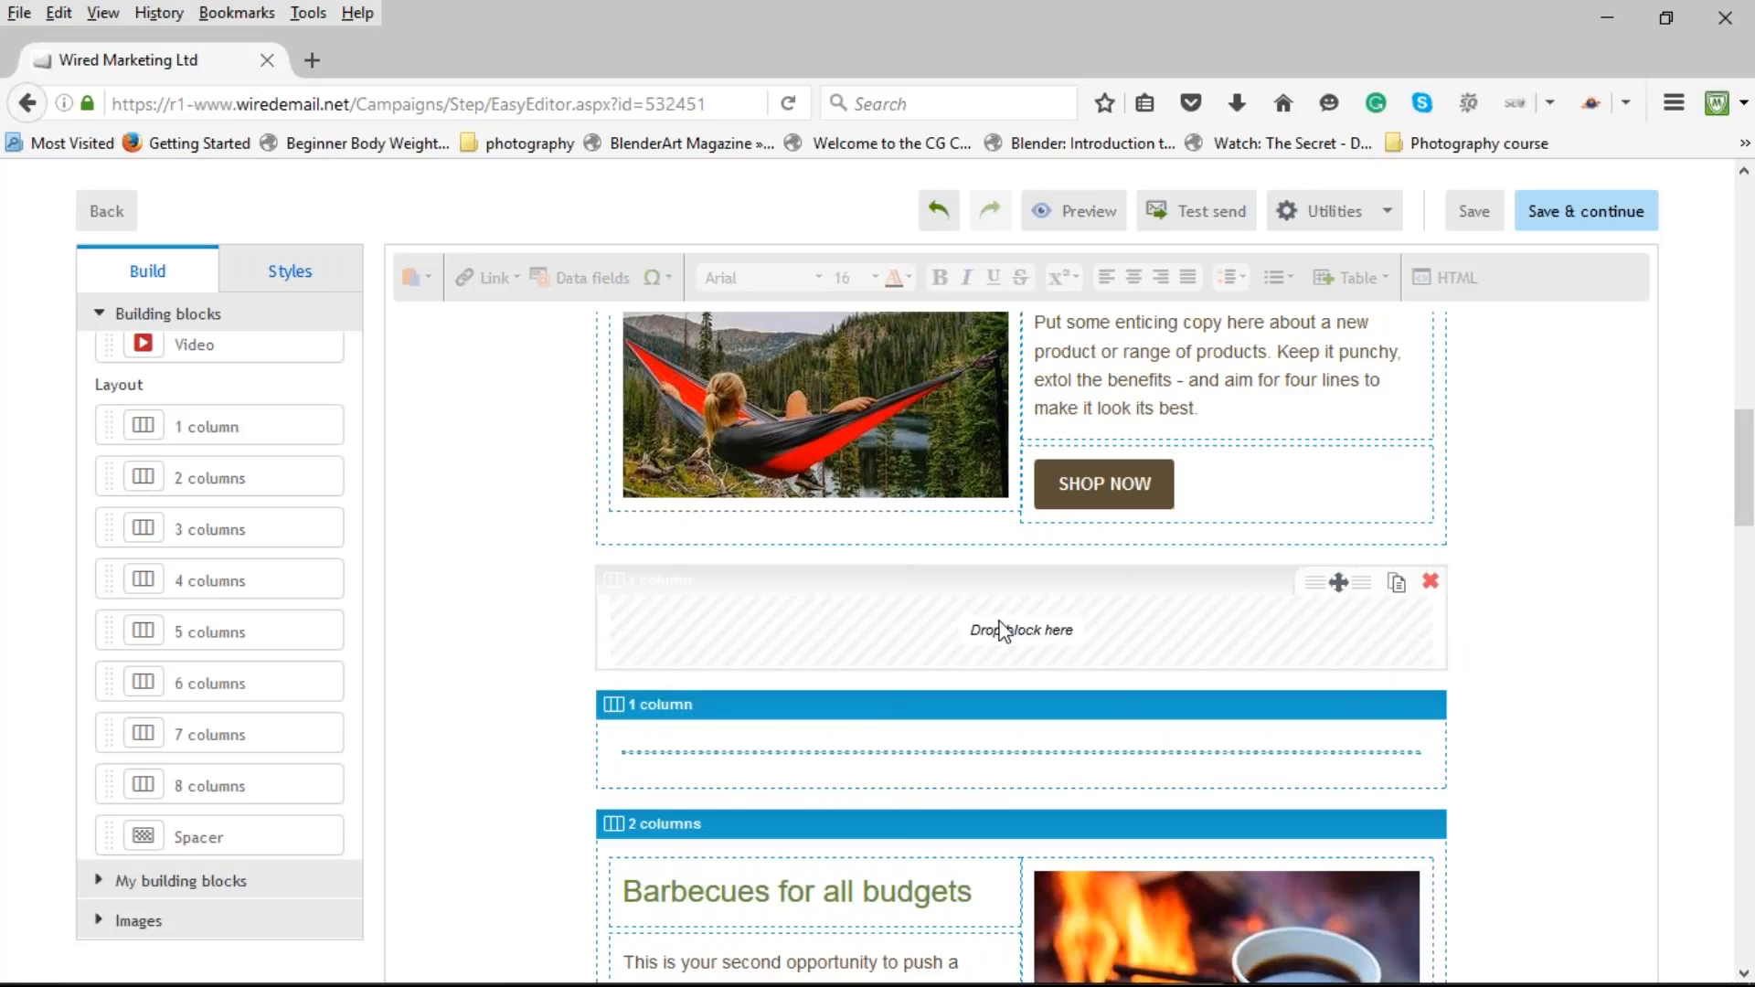
drag(236, 471, 964, 686)
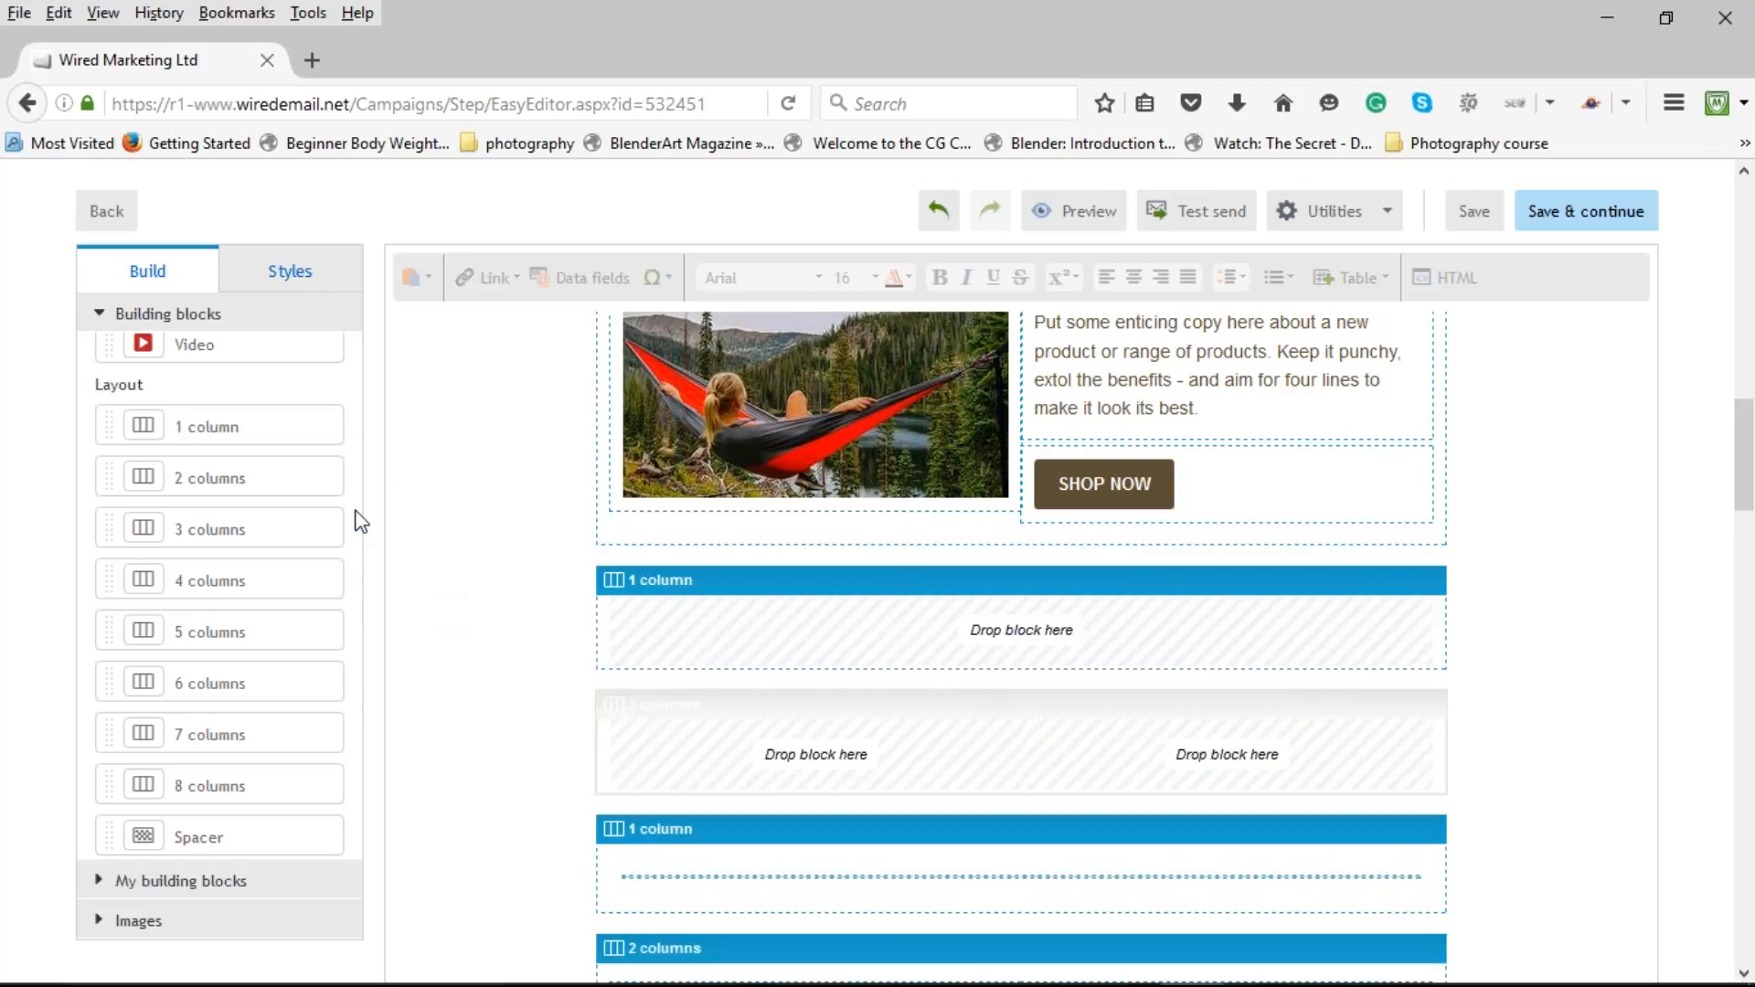
Place a text block in the first column and a video block in the second column of the new two-column layout.
scroll(274, 476, up, 5)
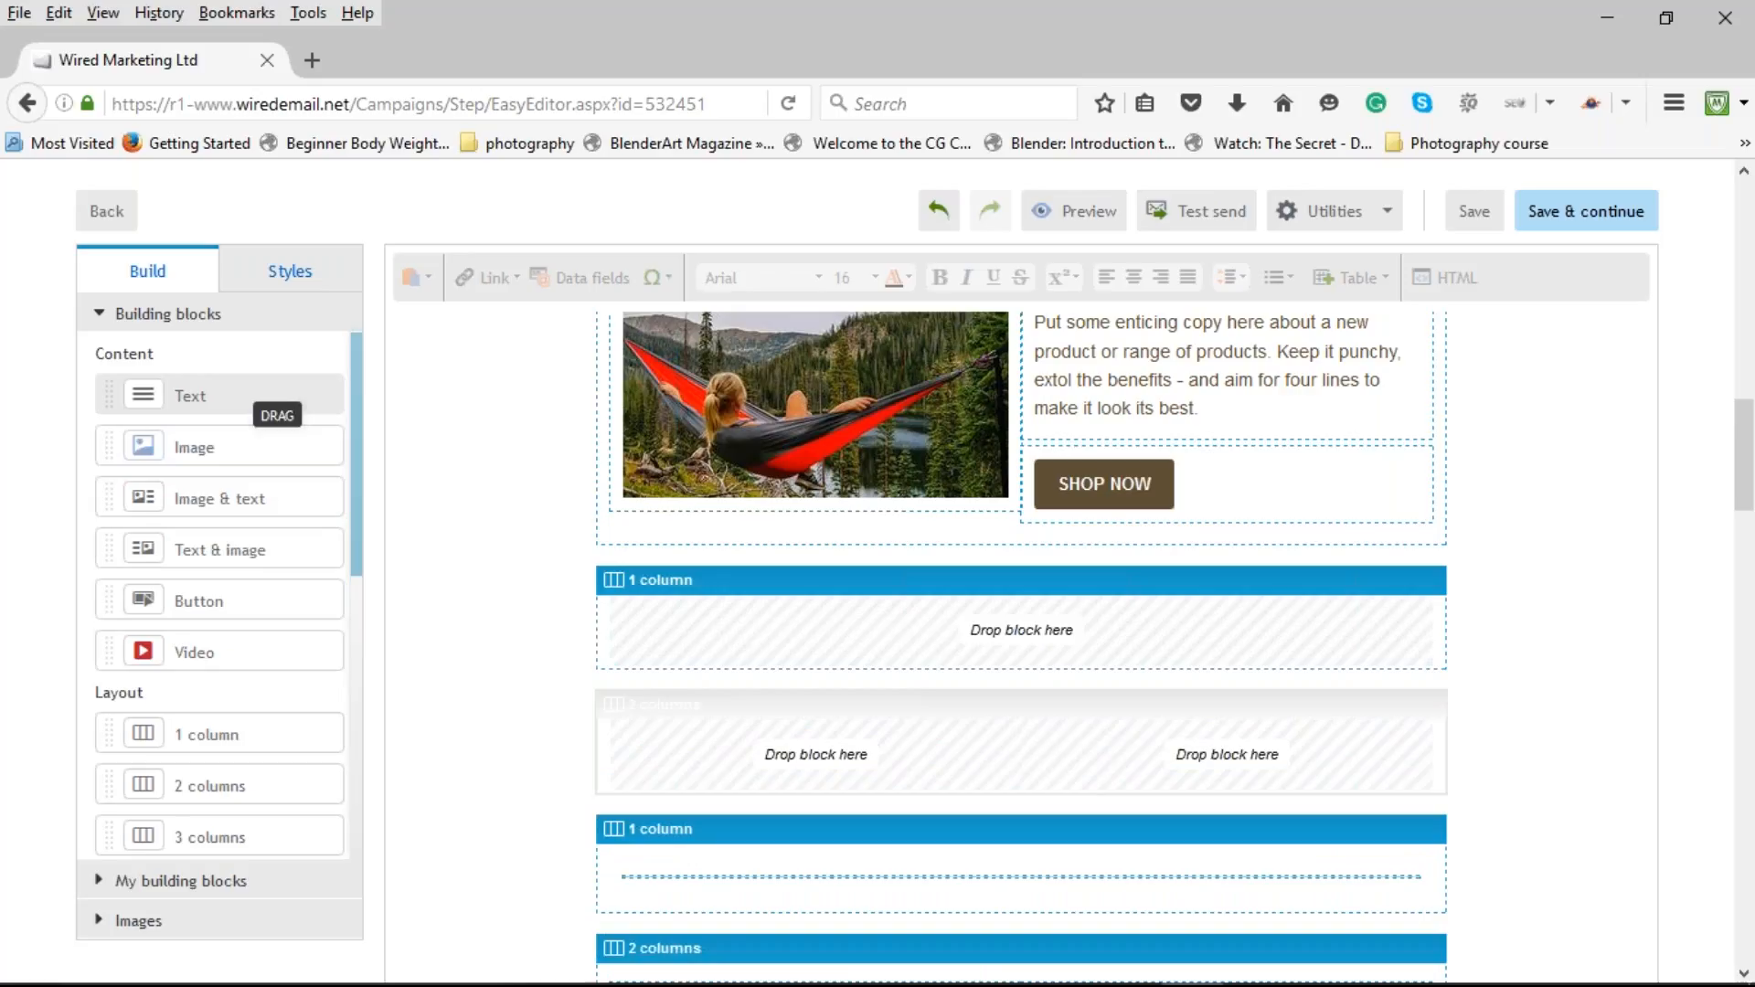
drag(258, 395, 772, 756)
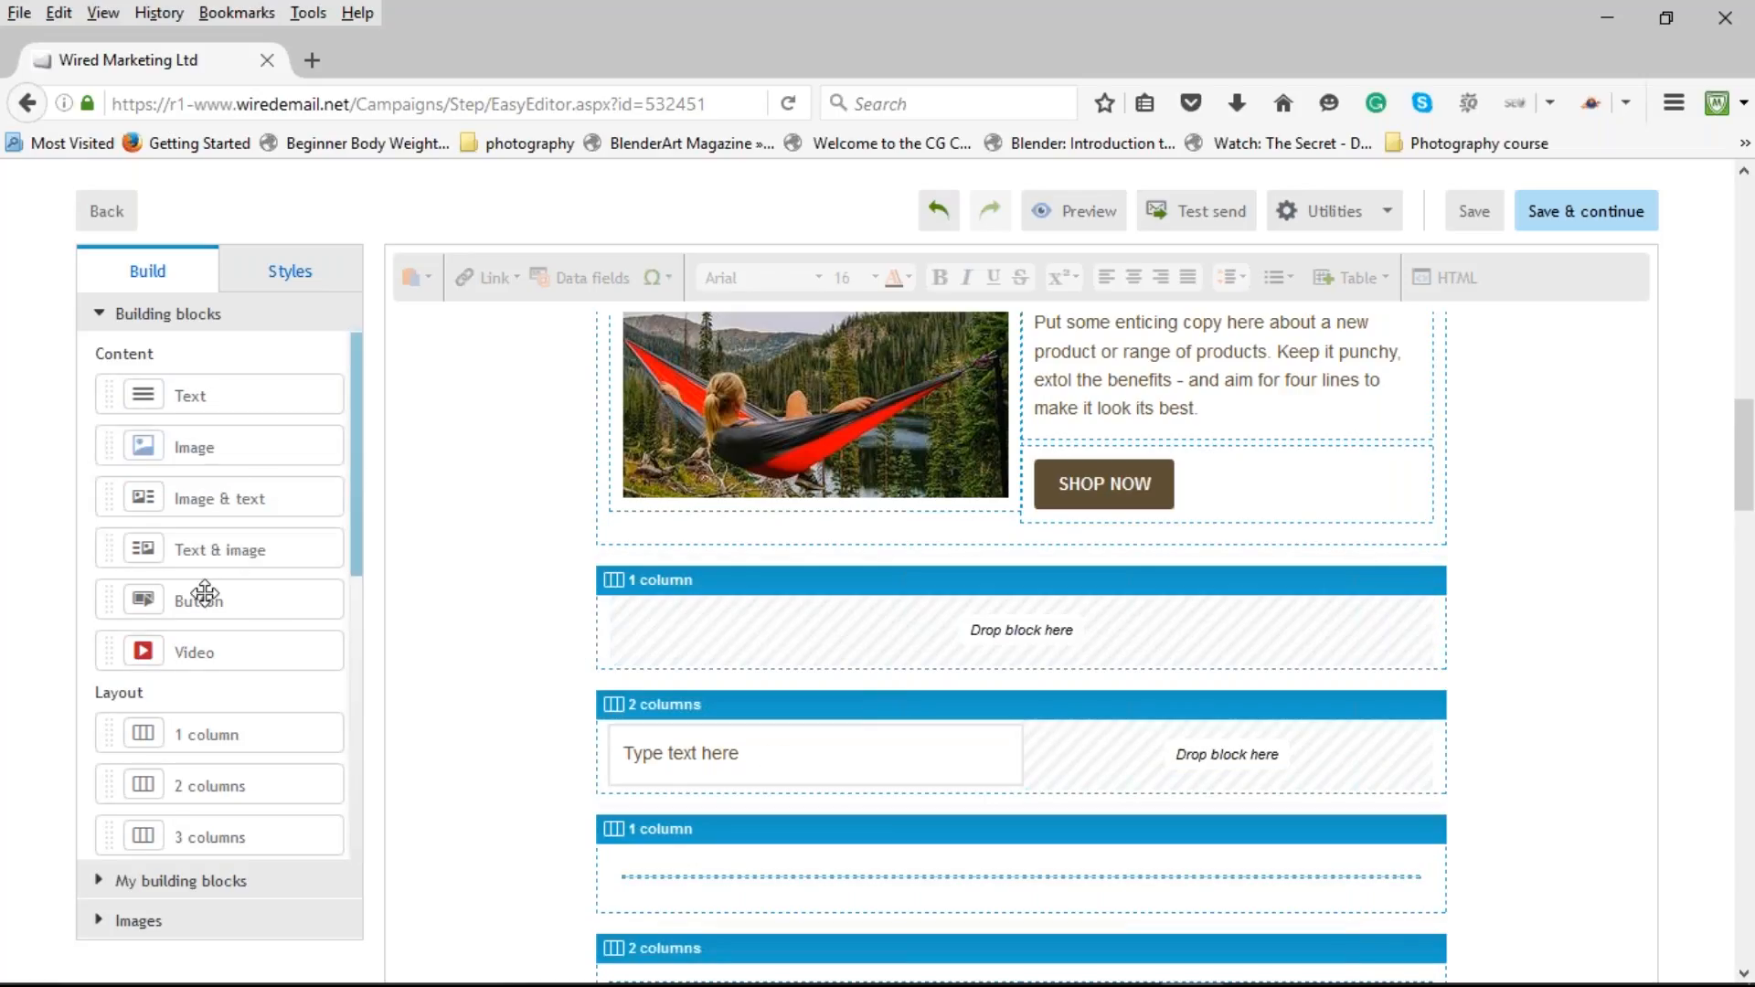
drag(188, 649, 1218, 770)
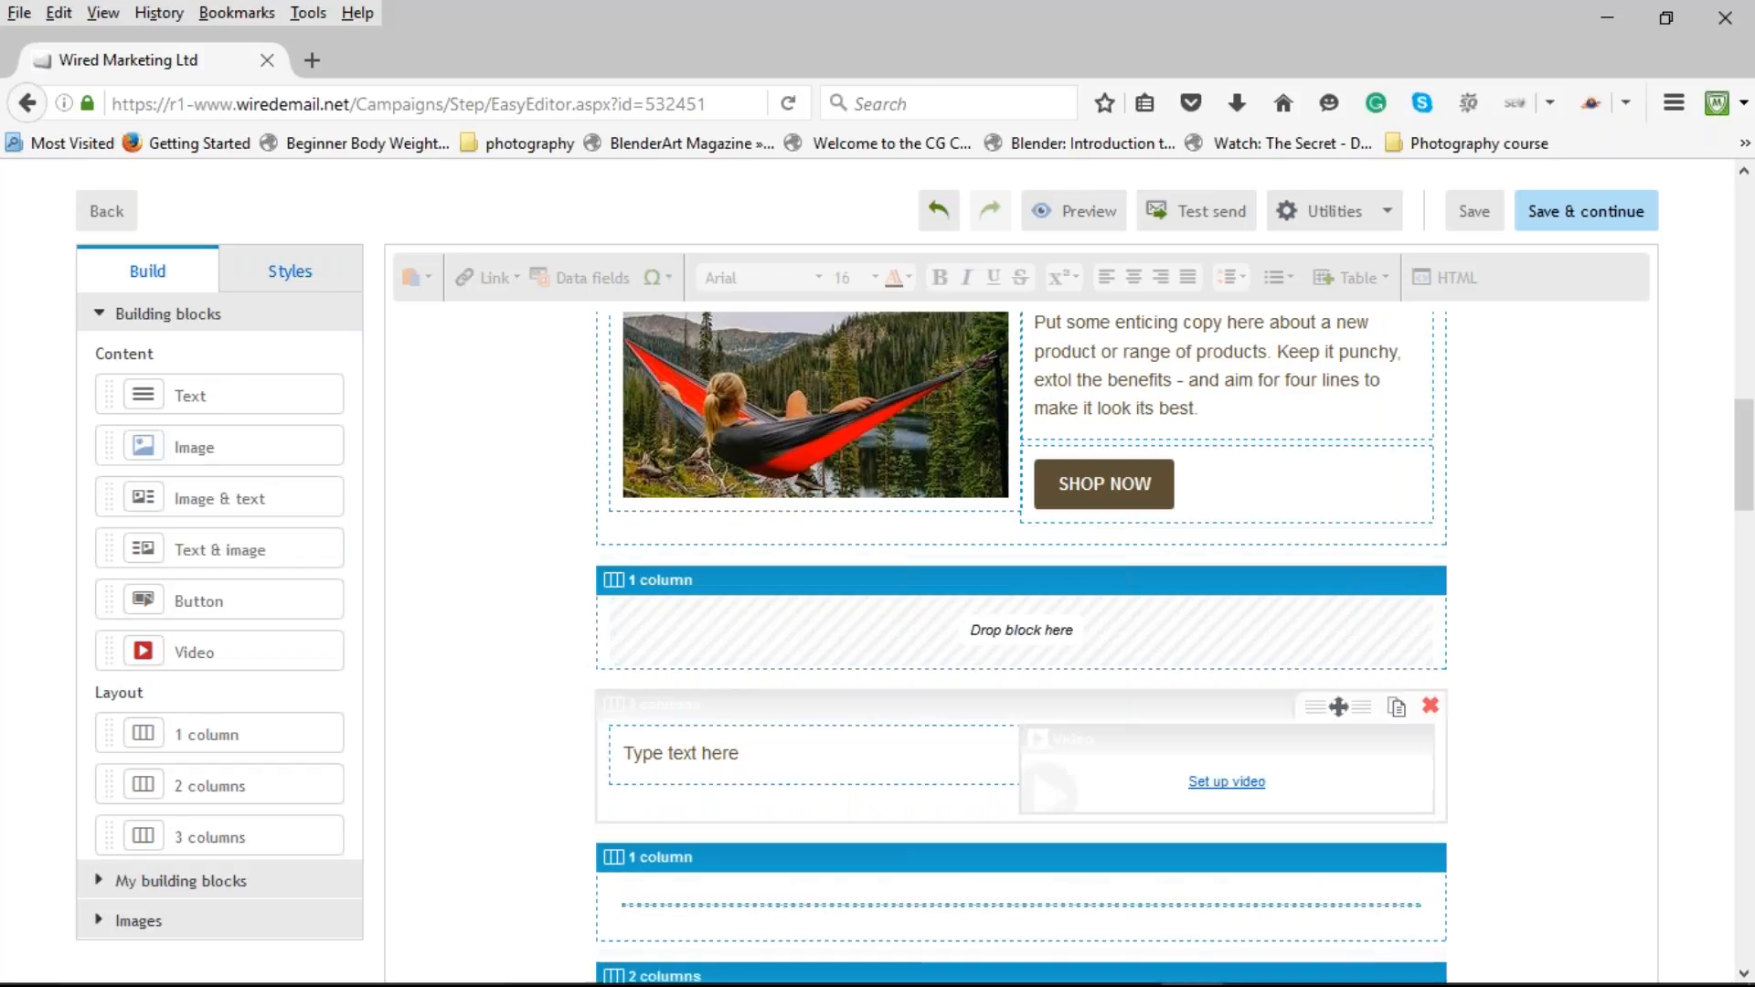
Delete the new two-column layout with its text and video blocks, and the empty one-column layout above it.
scroll(431, 548, down, 3)
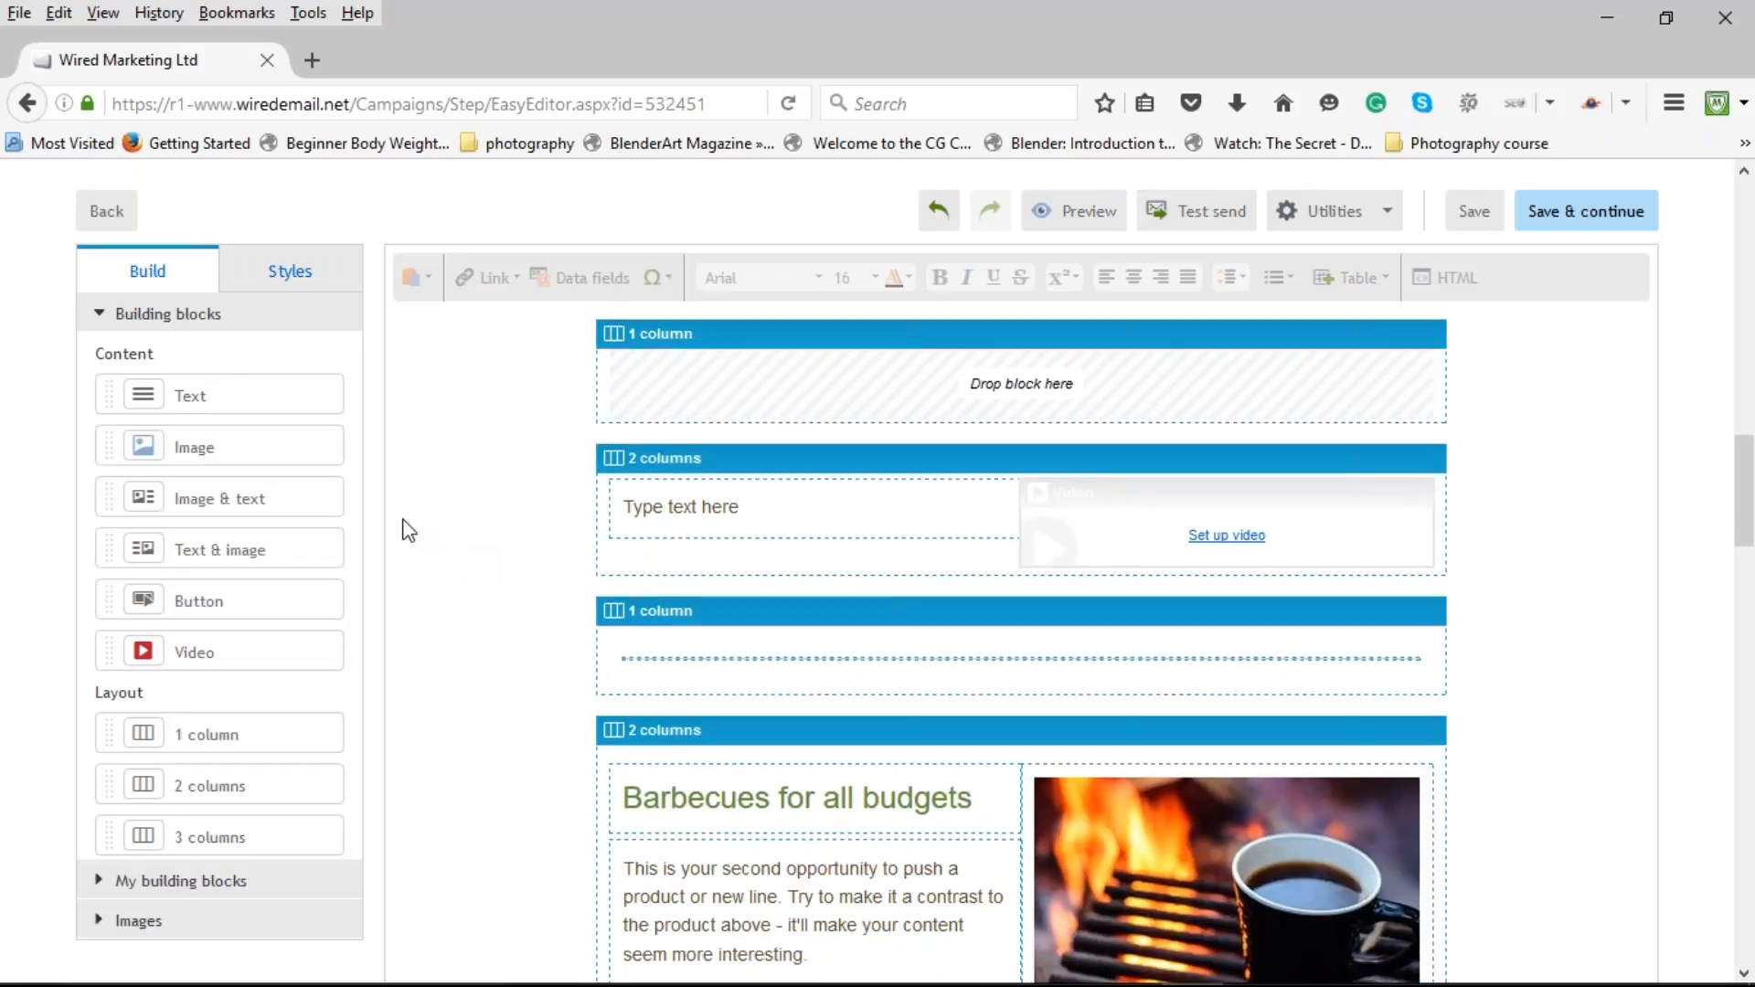
mouse_move(1435, 475)
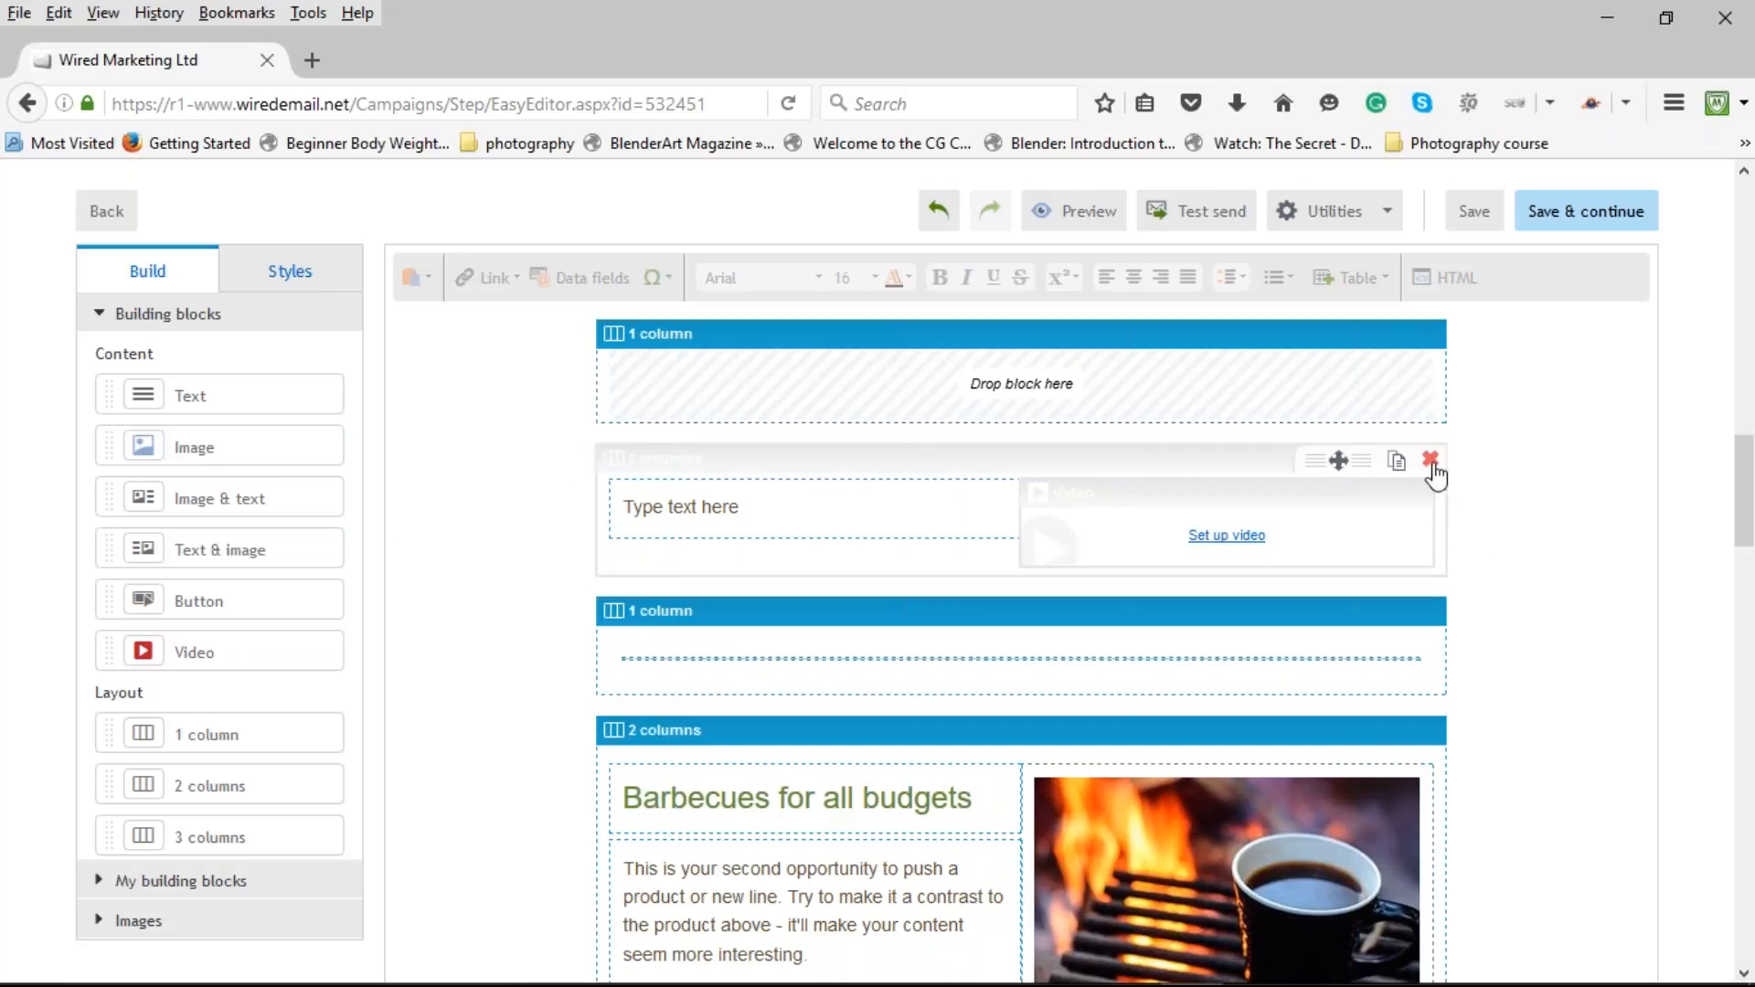
click(1432, 465)
click(1431, 338)
Add a spacer directly above the two-column "Outdoor essentials" section.
scroll(473, 567, down, 4)
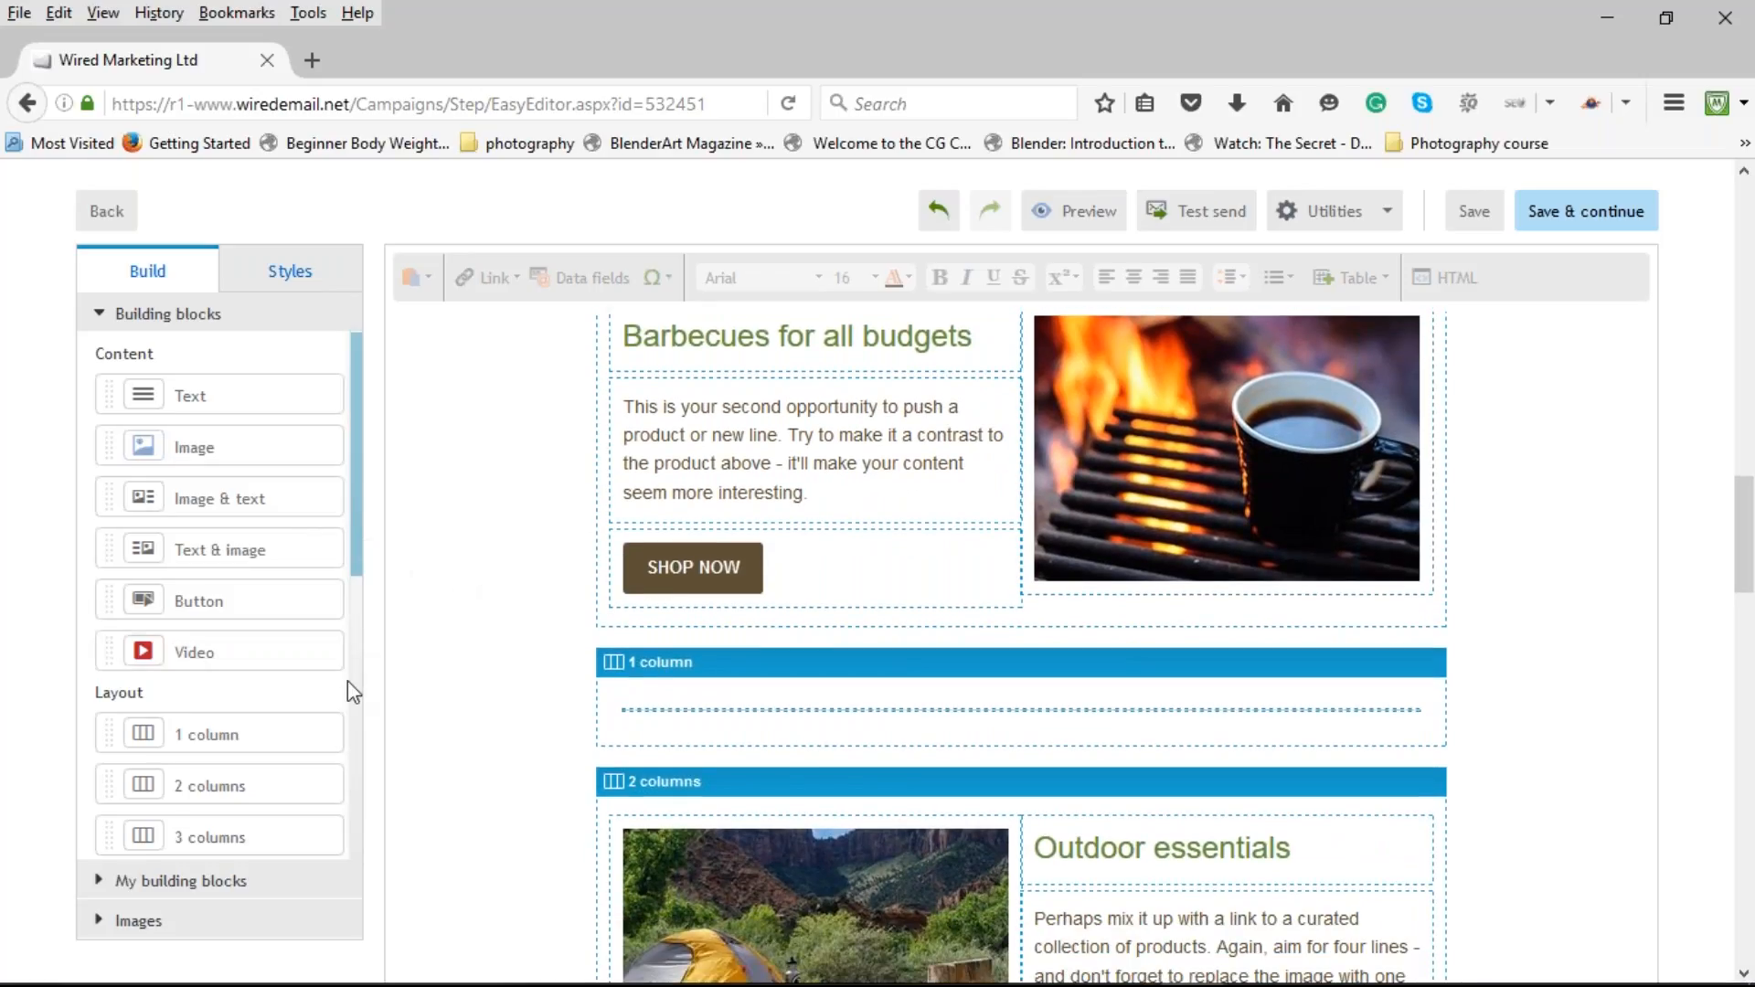
drag(357, 564, 353, 690)
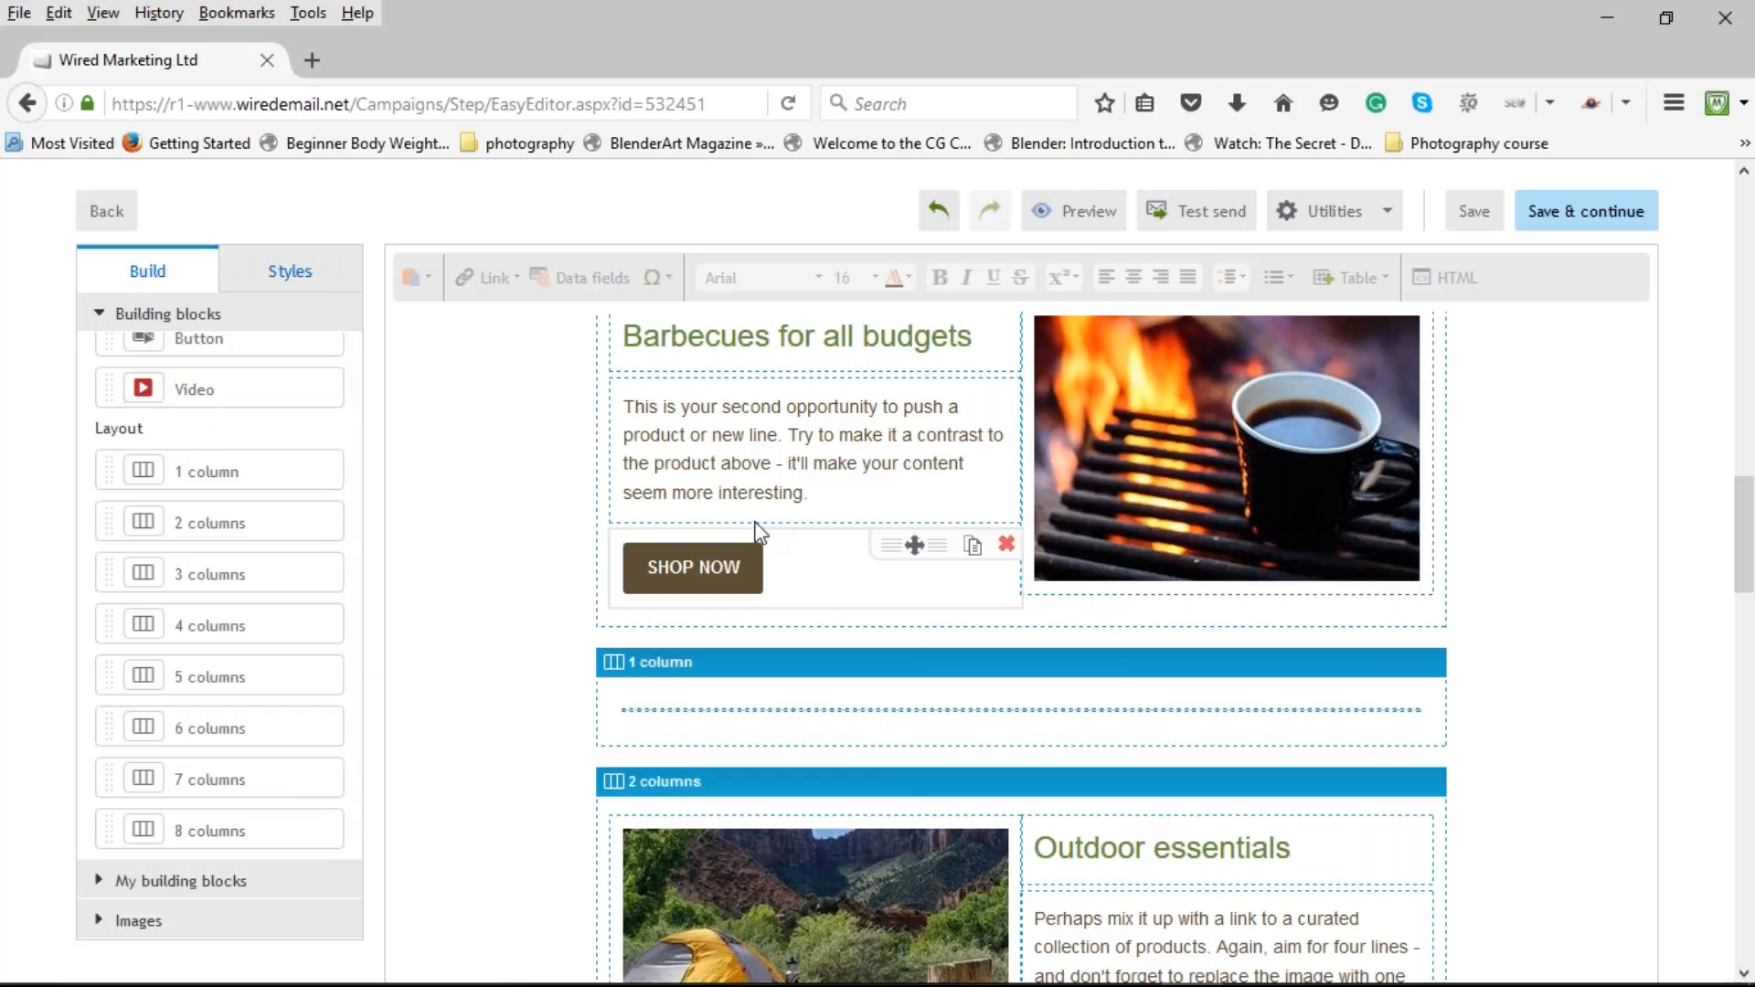
scroll(767, 528, up, 2)
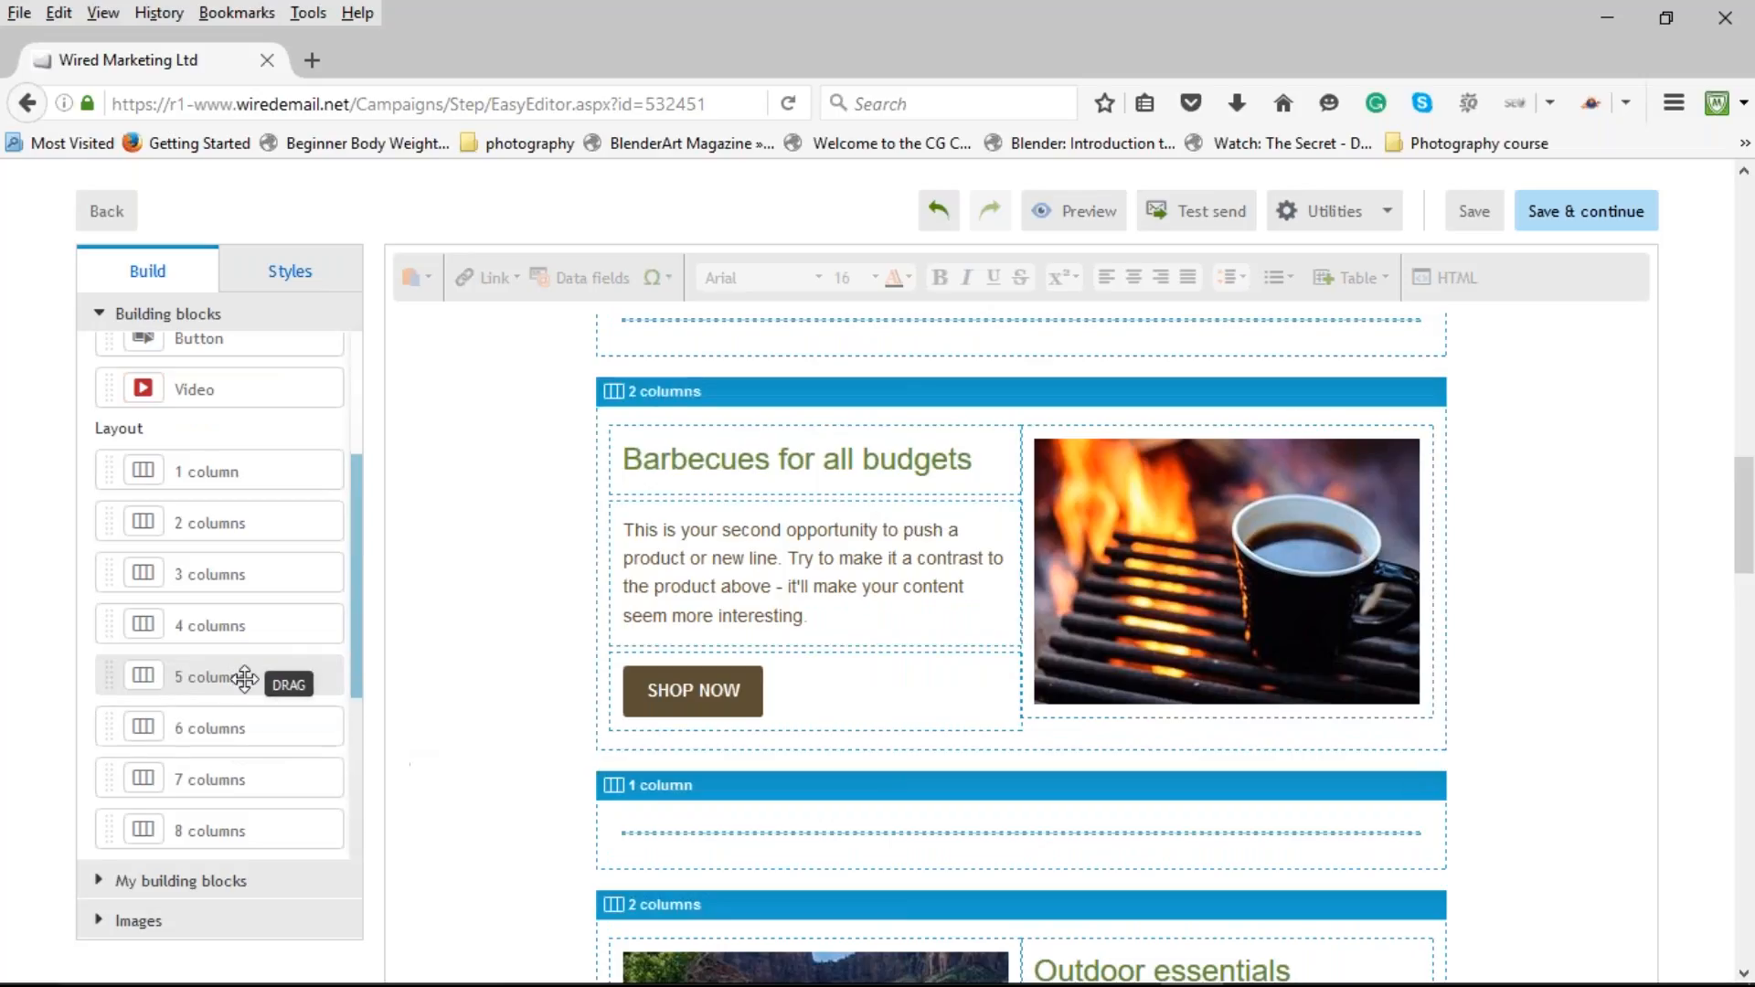
scroll(359, 674, down, 3)
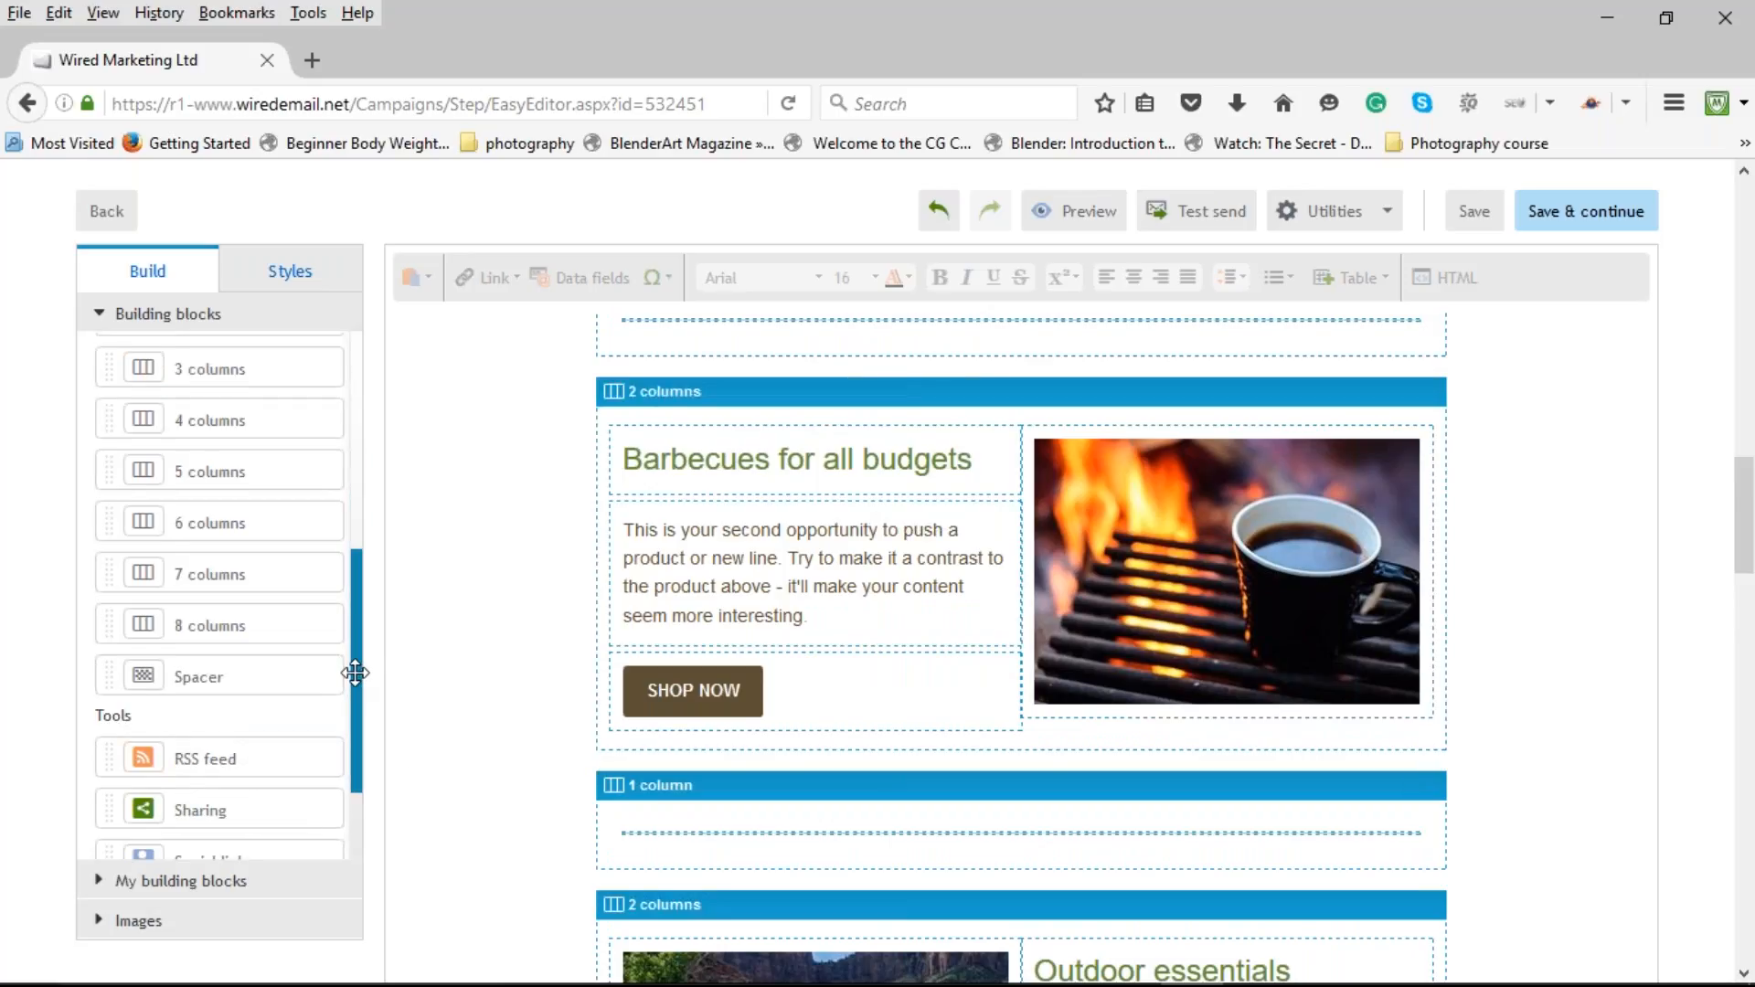
scroll(356, 673, down, 5)
scroll(316, 651, up, 1)
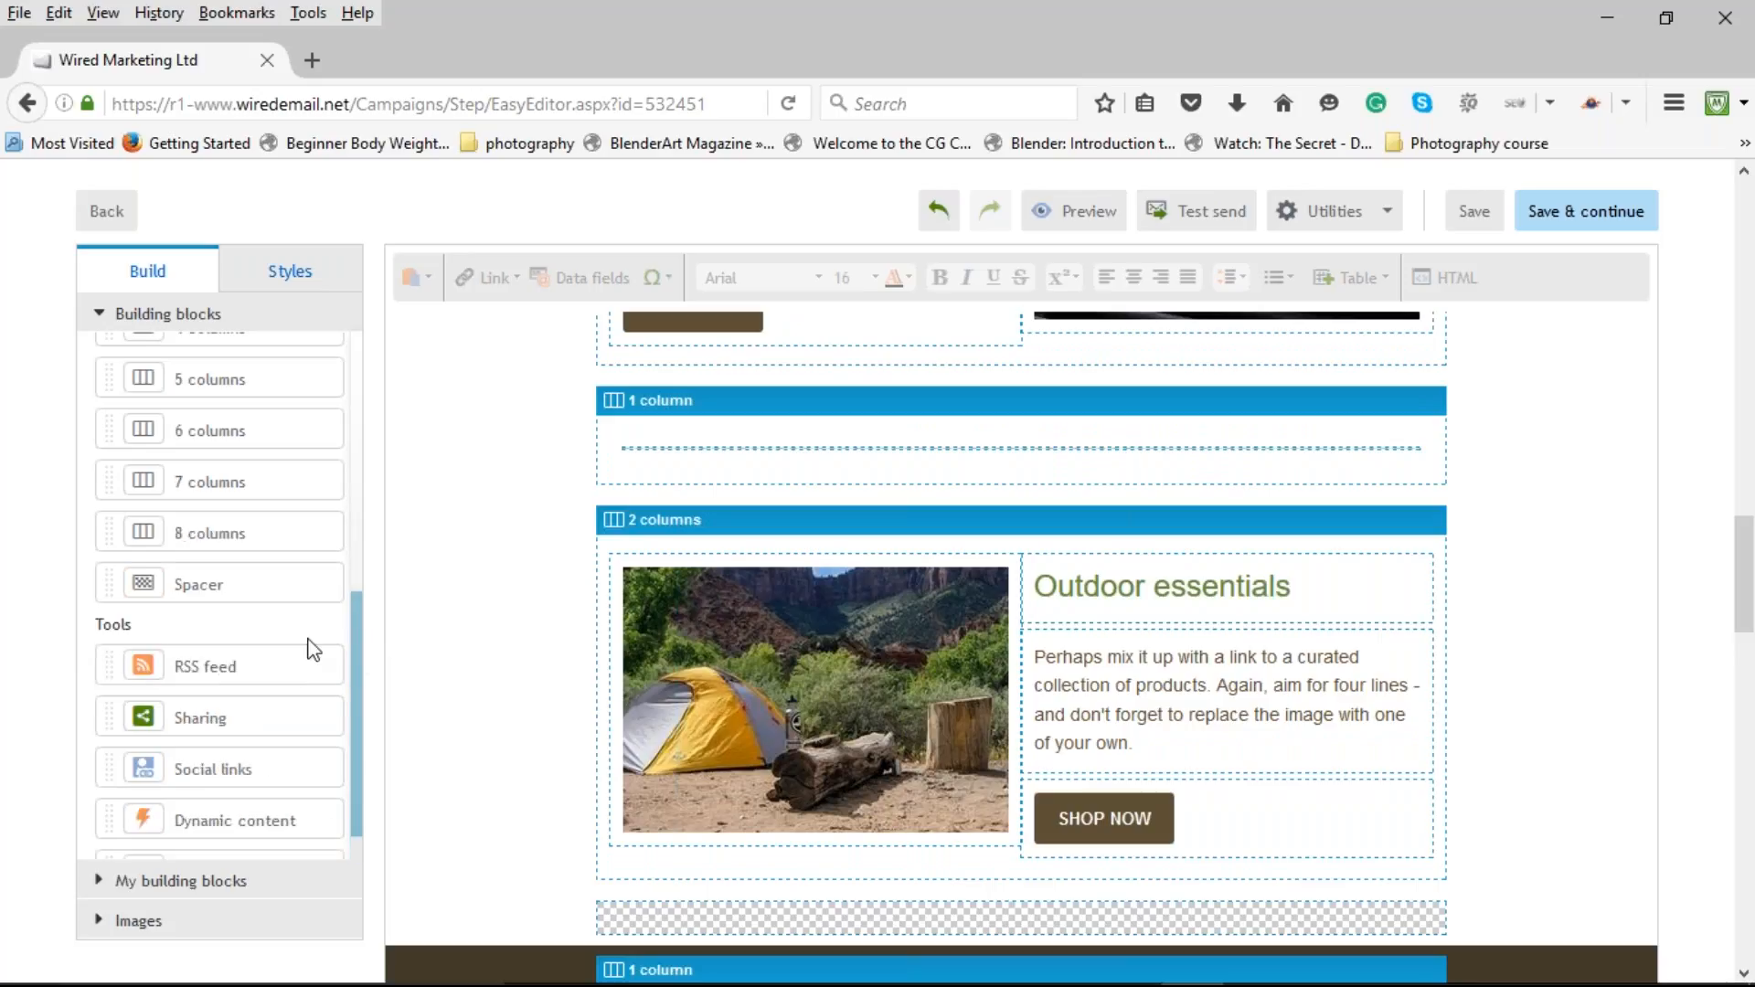
scroll(311, 643, down, 1)
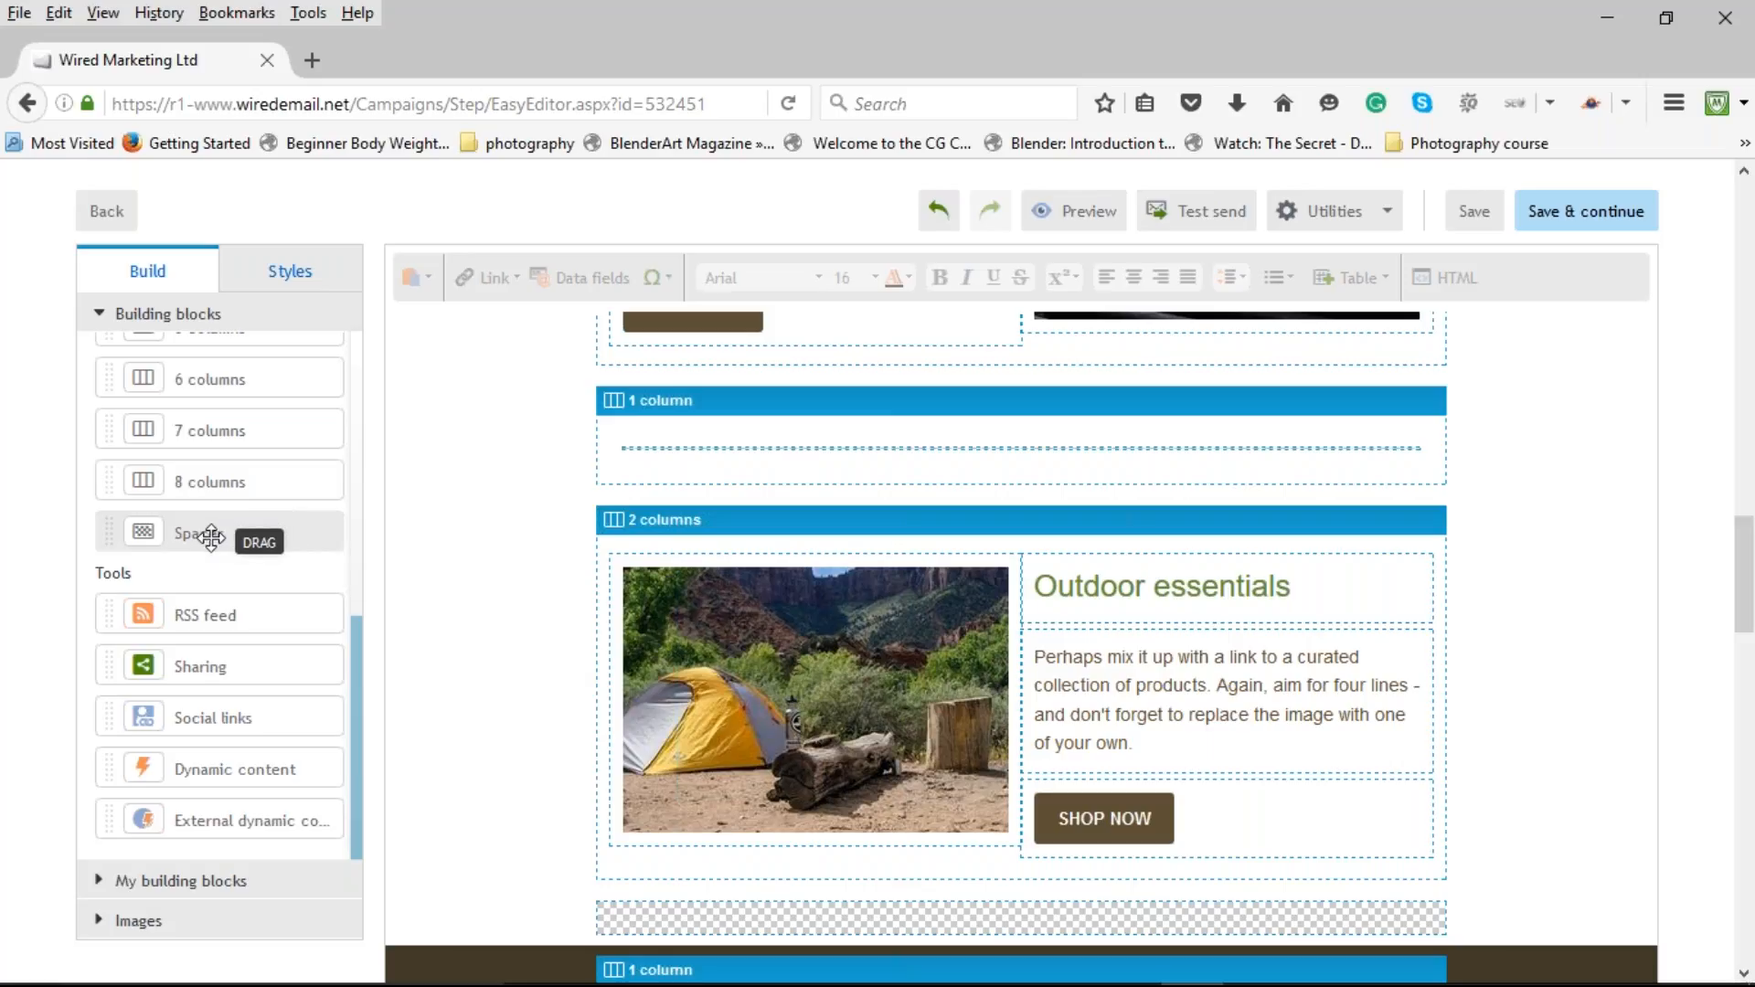
scroll(501, 604, down, 2)
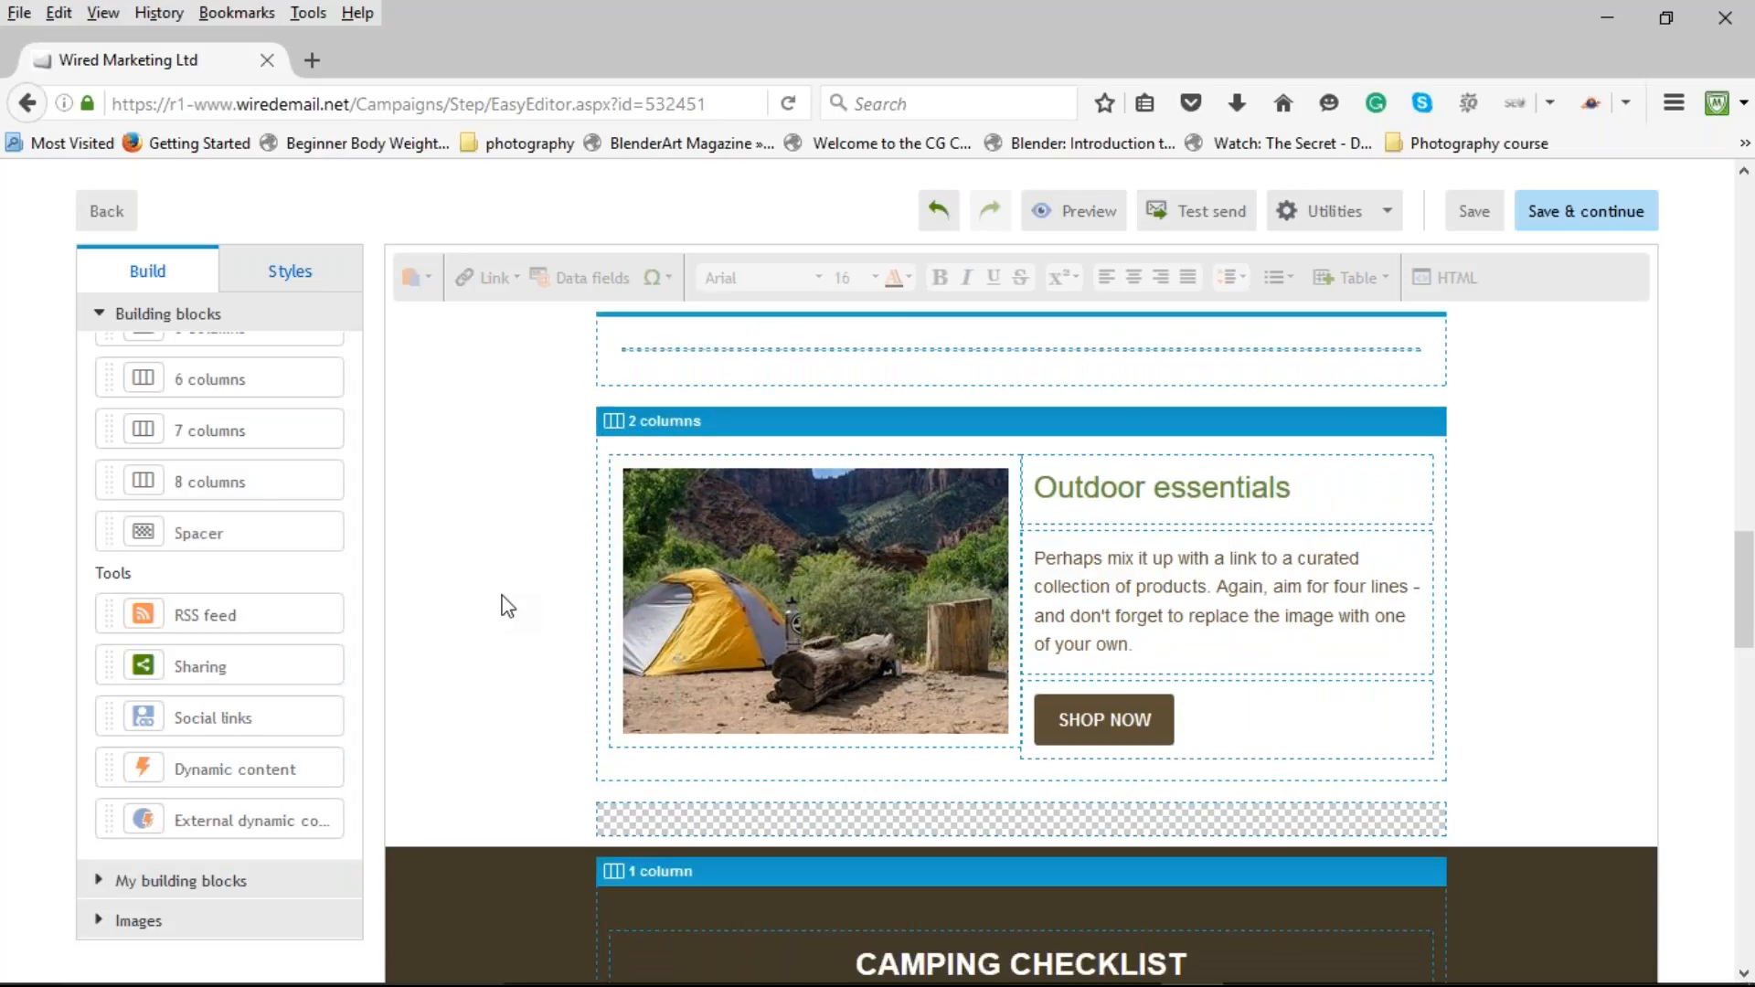
scroll(867, 714, down, 2)
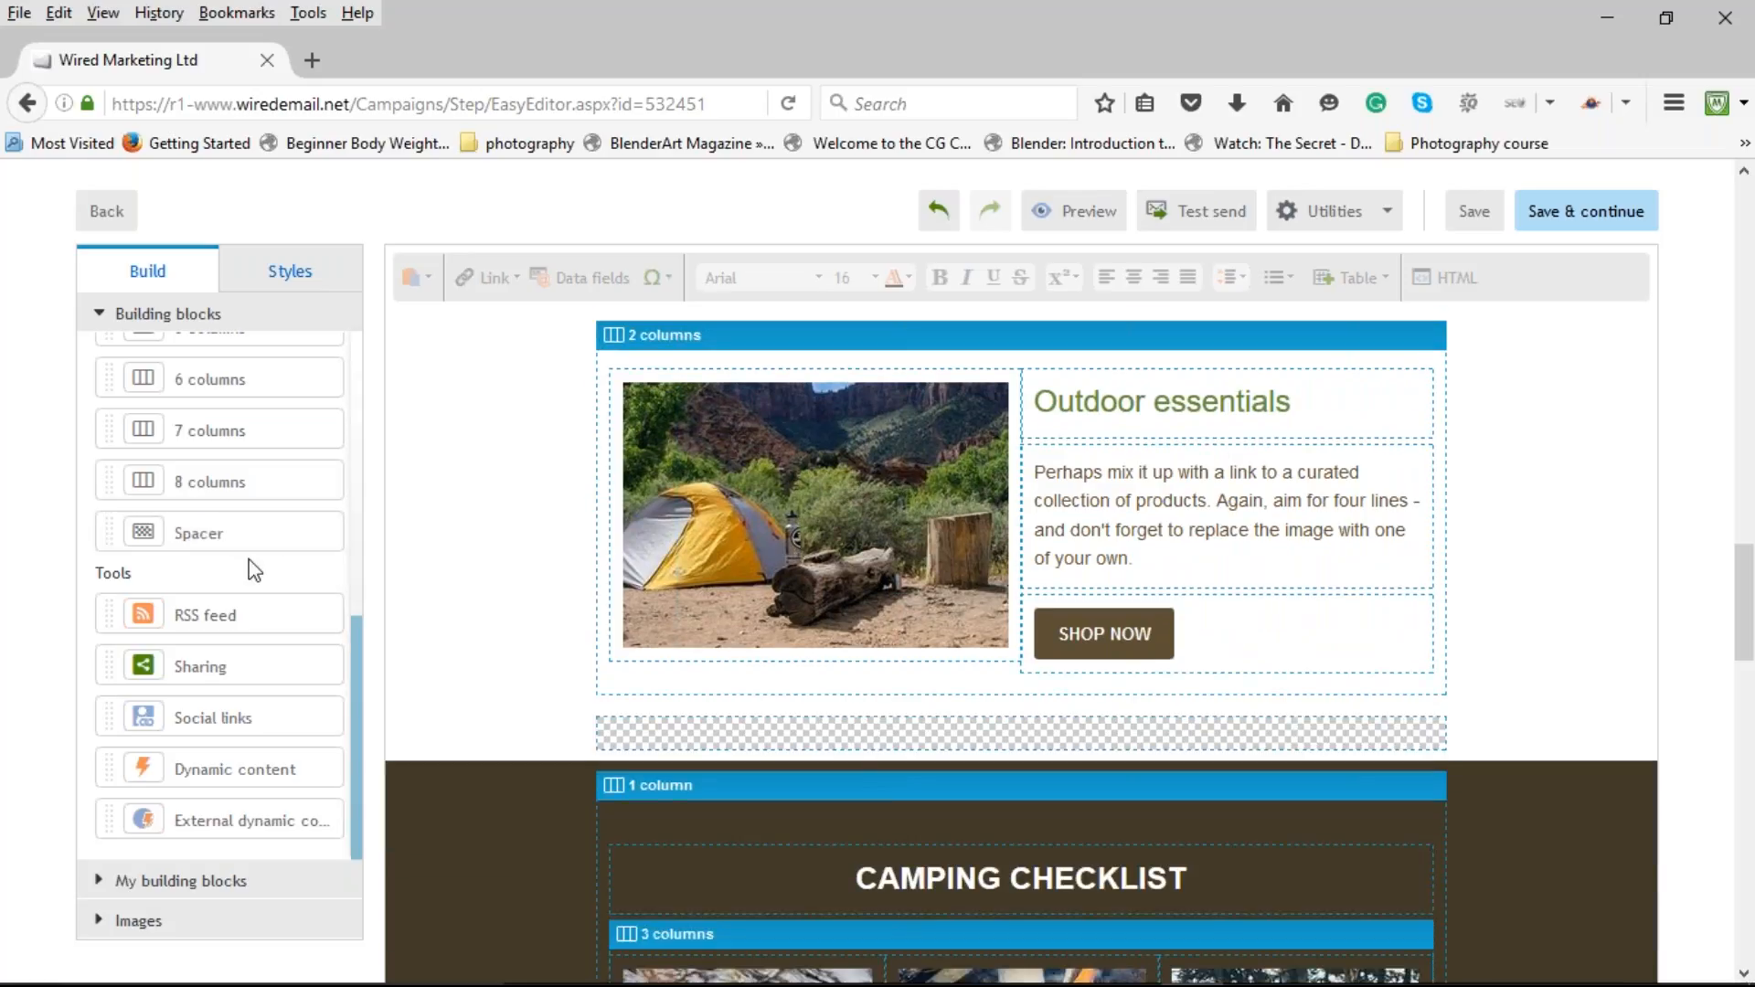
drag(219, 544, 900, 329)
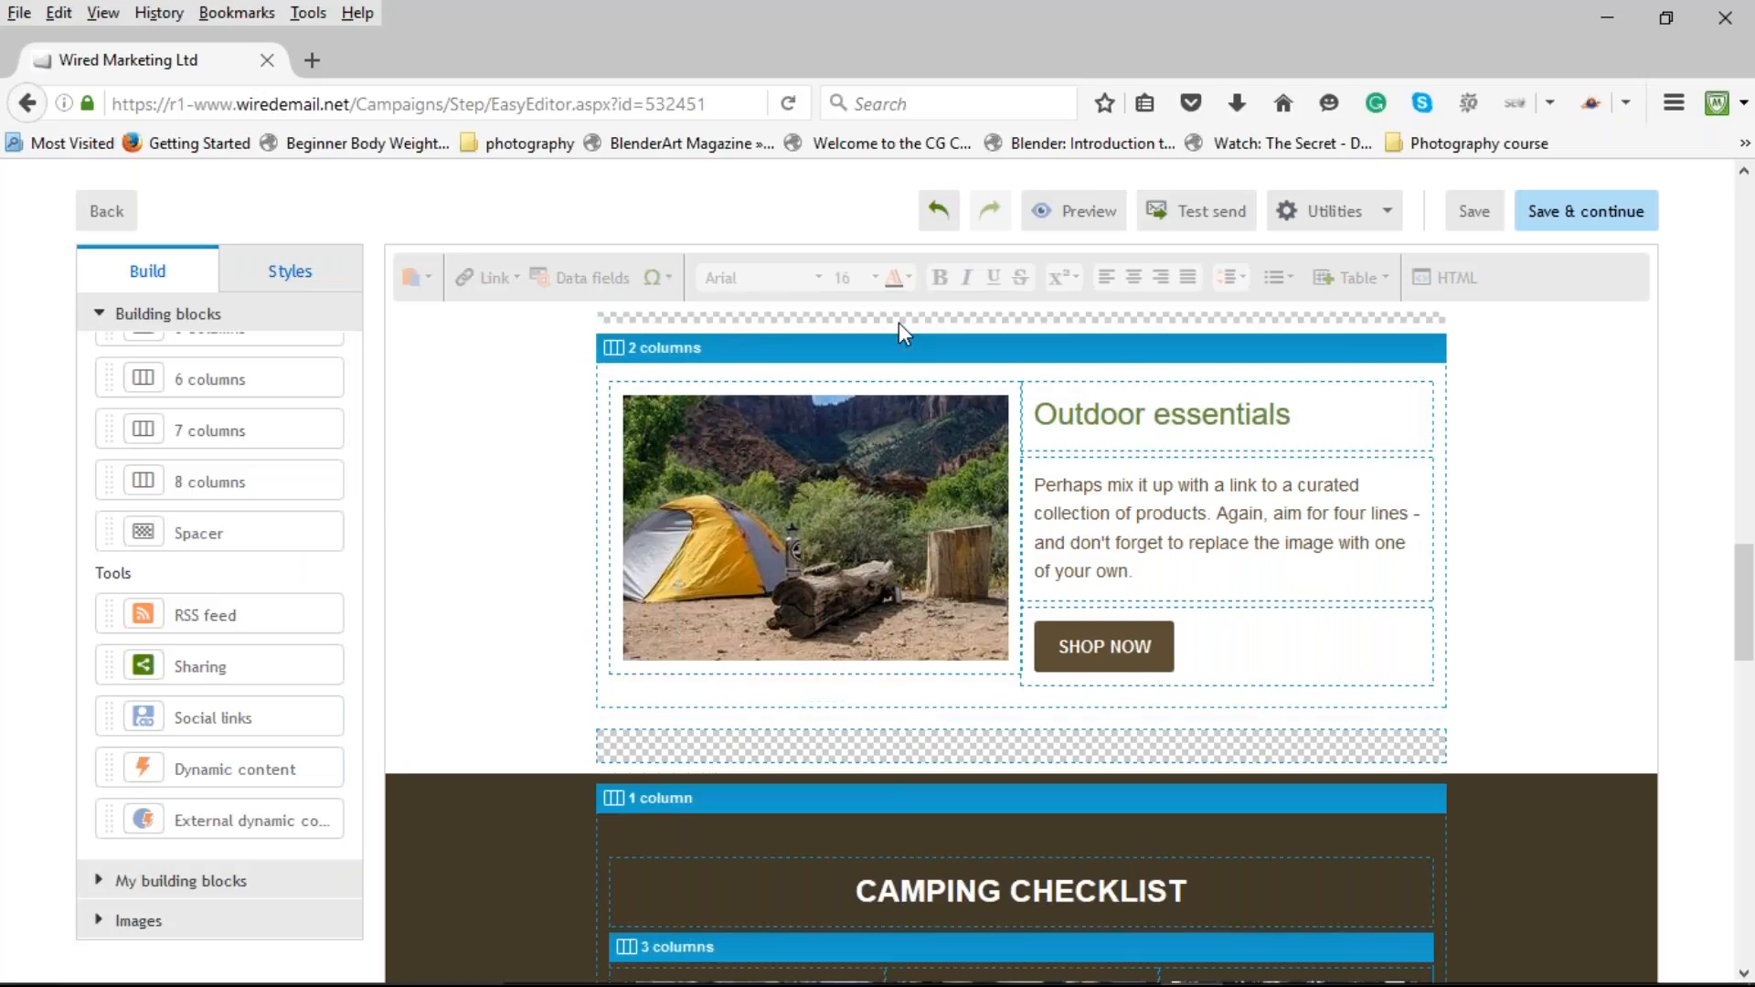
Delete the spacer between the "Outdoor essentials" section and the dark "CAMPING CHECKLIST" section.
scroll(825, 462, down, 4)
scroll(925, 588, down, 5)
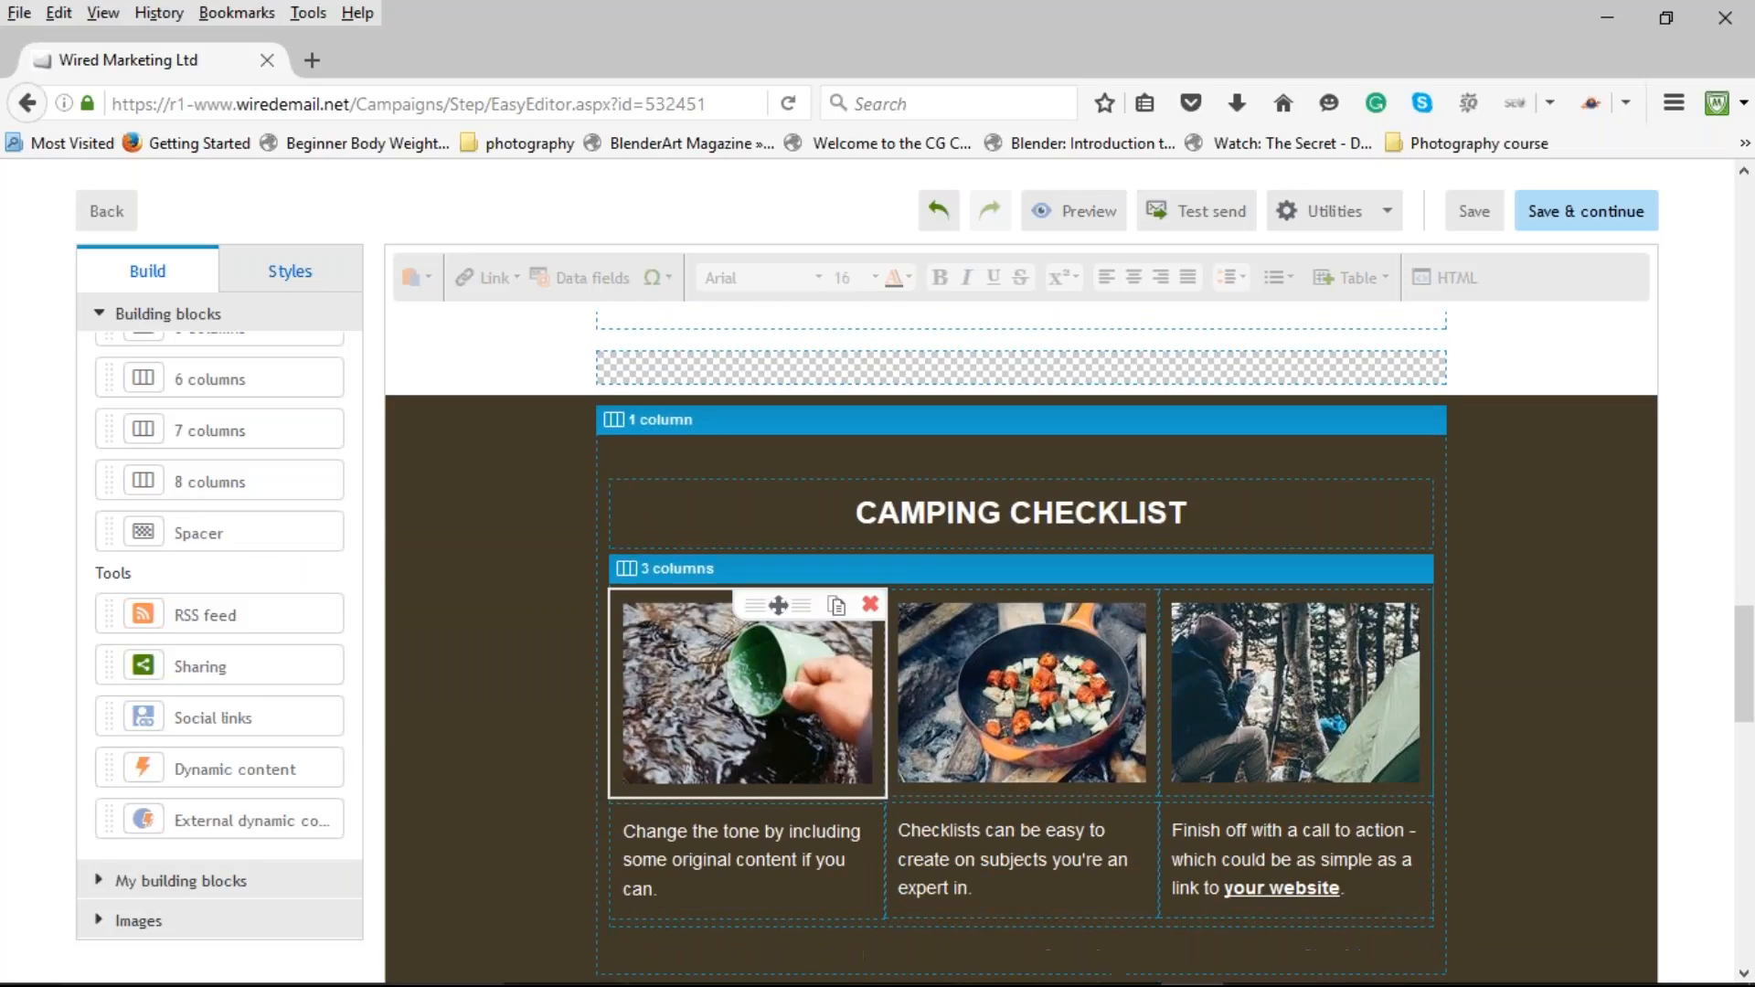
scroll(876, 677, up, 3)
scroll(509, 497, down, 1)
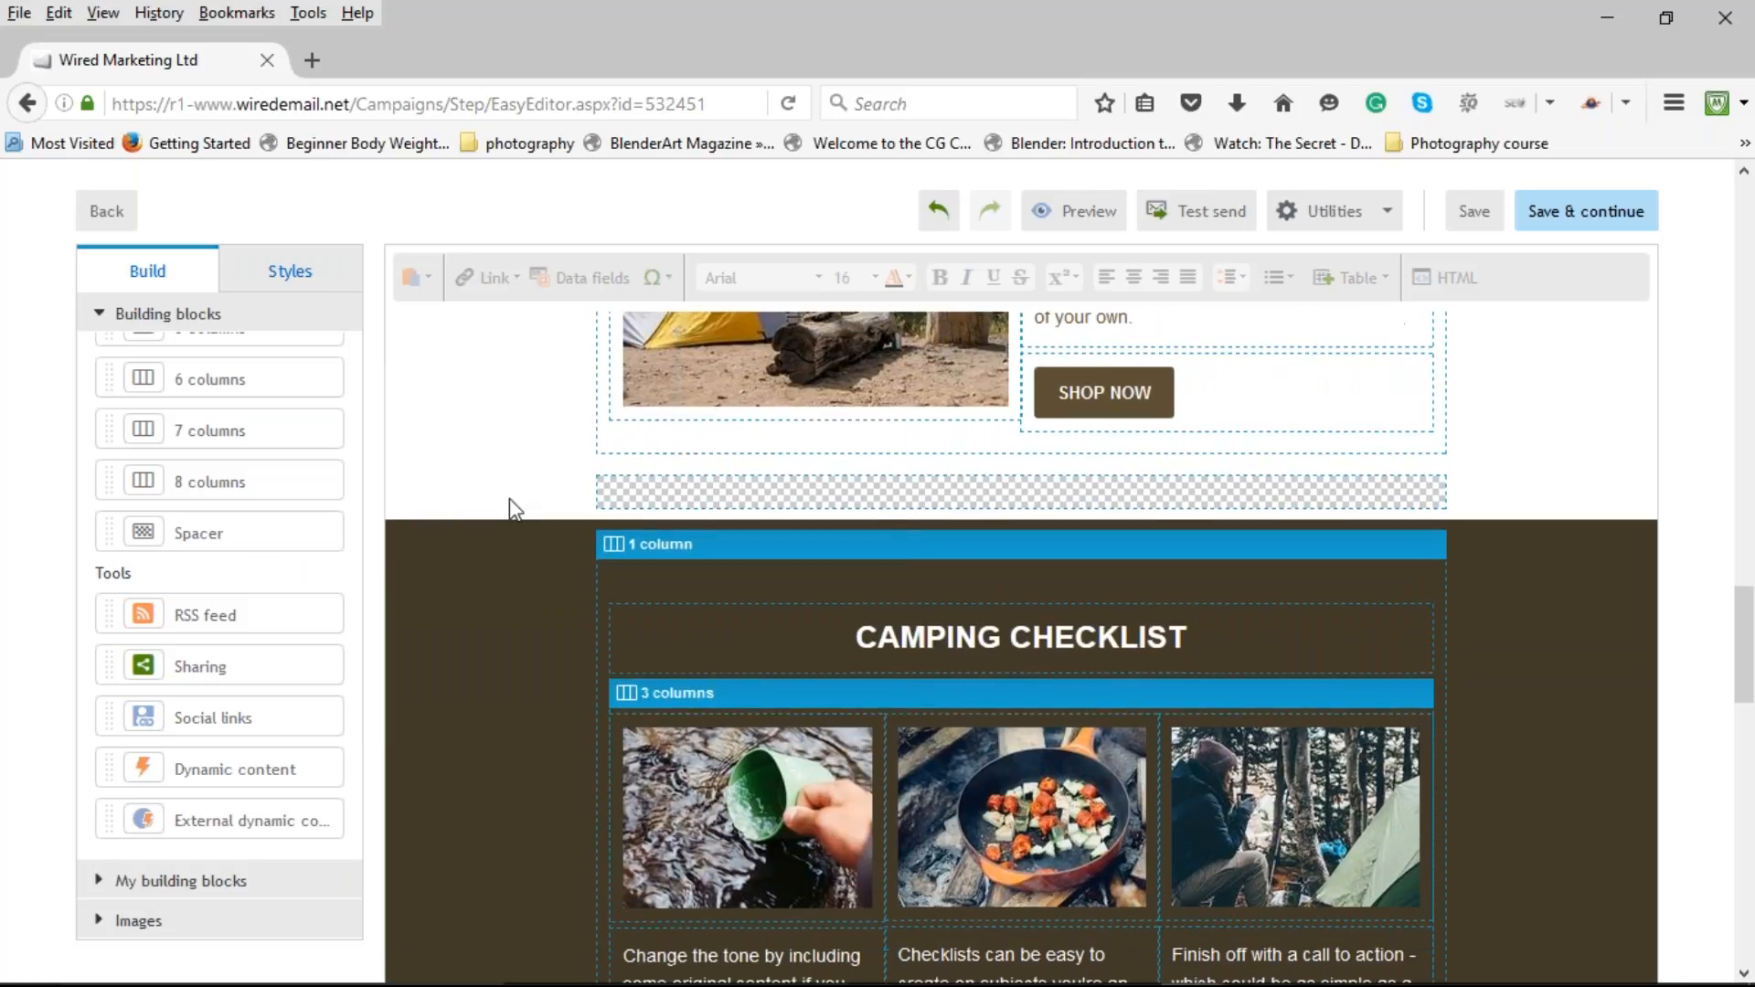
scroll(512, 499, down, 3)
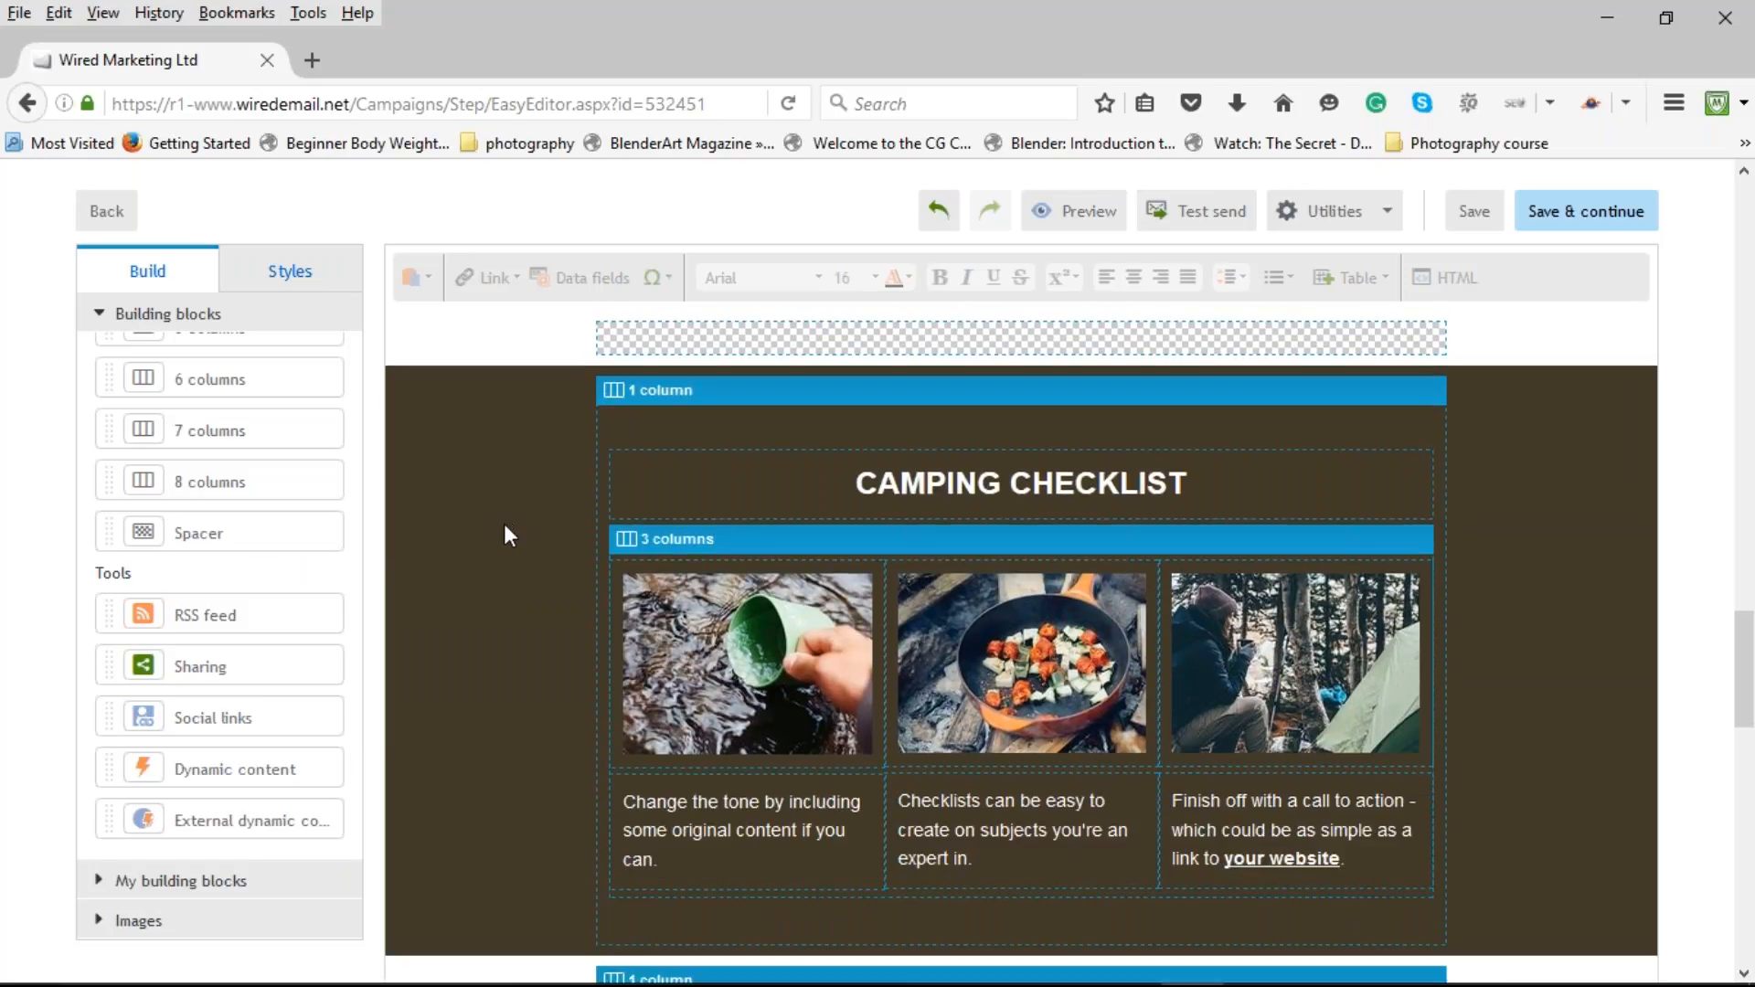
scroll(505, 526, down, 6)
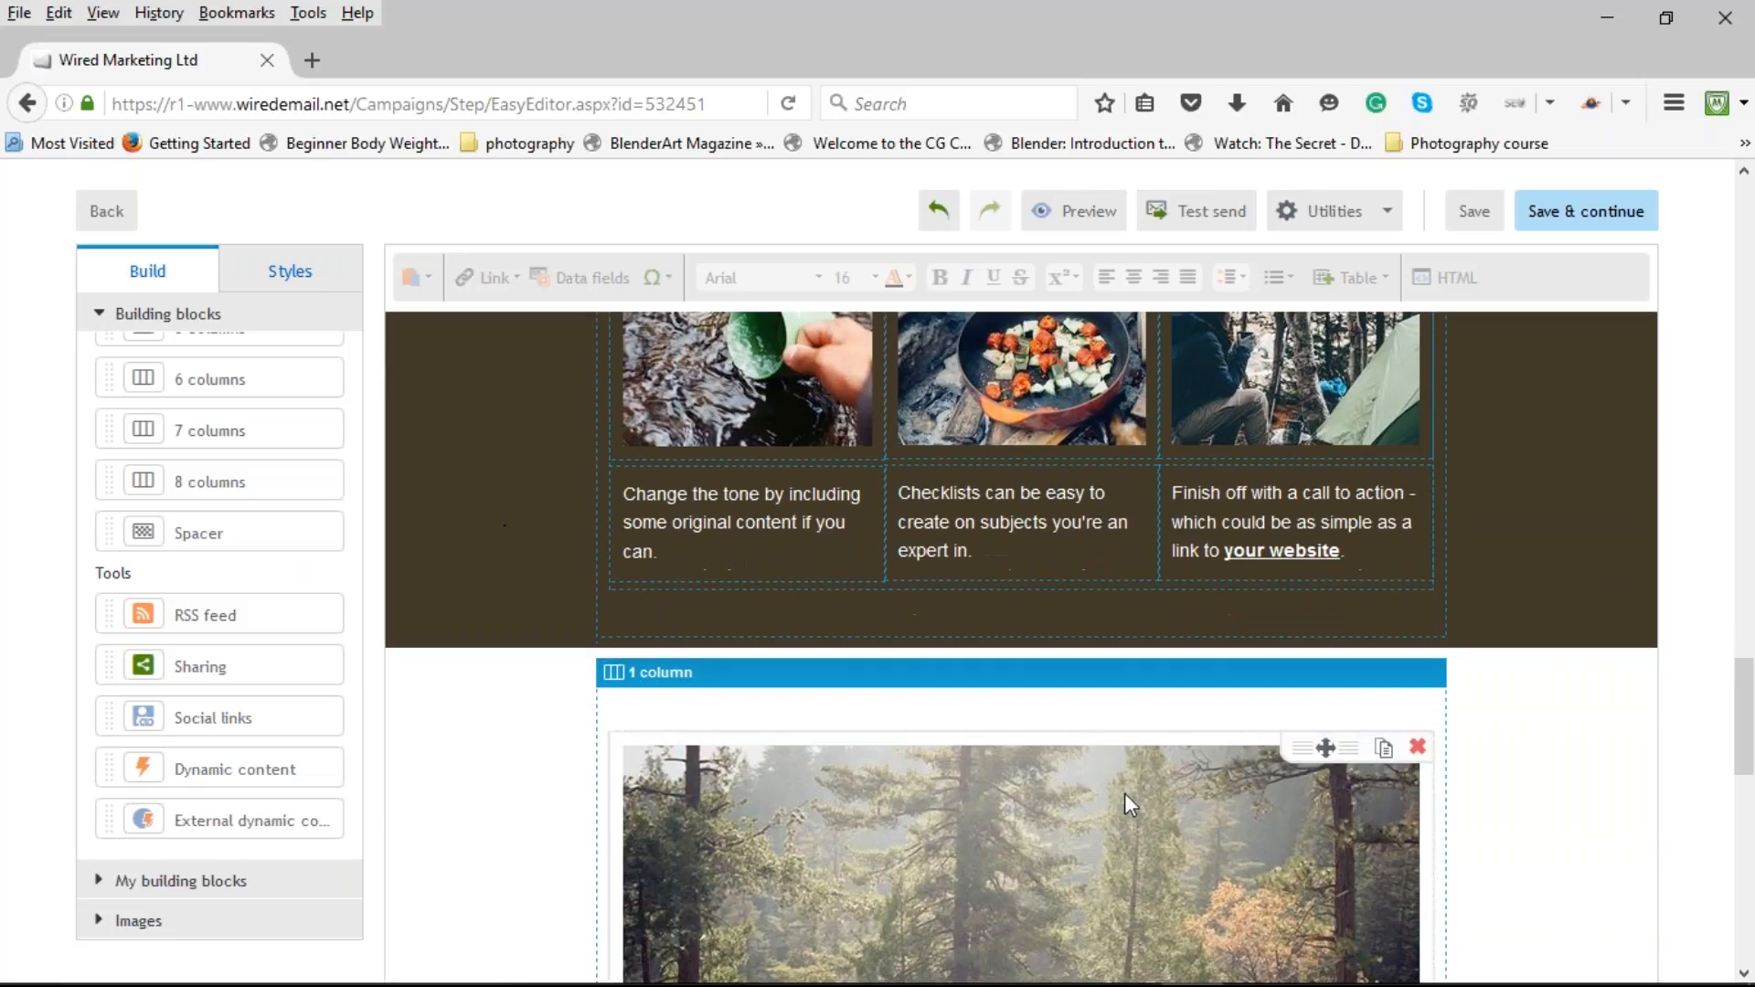
scroll(800, 670, up, 3)
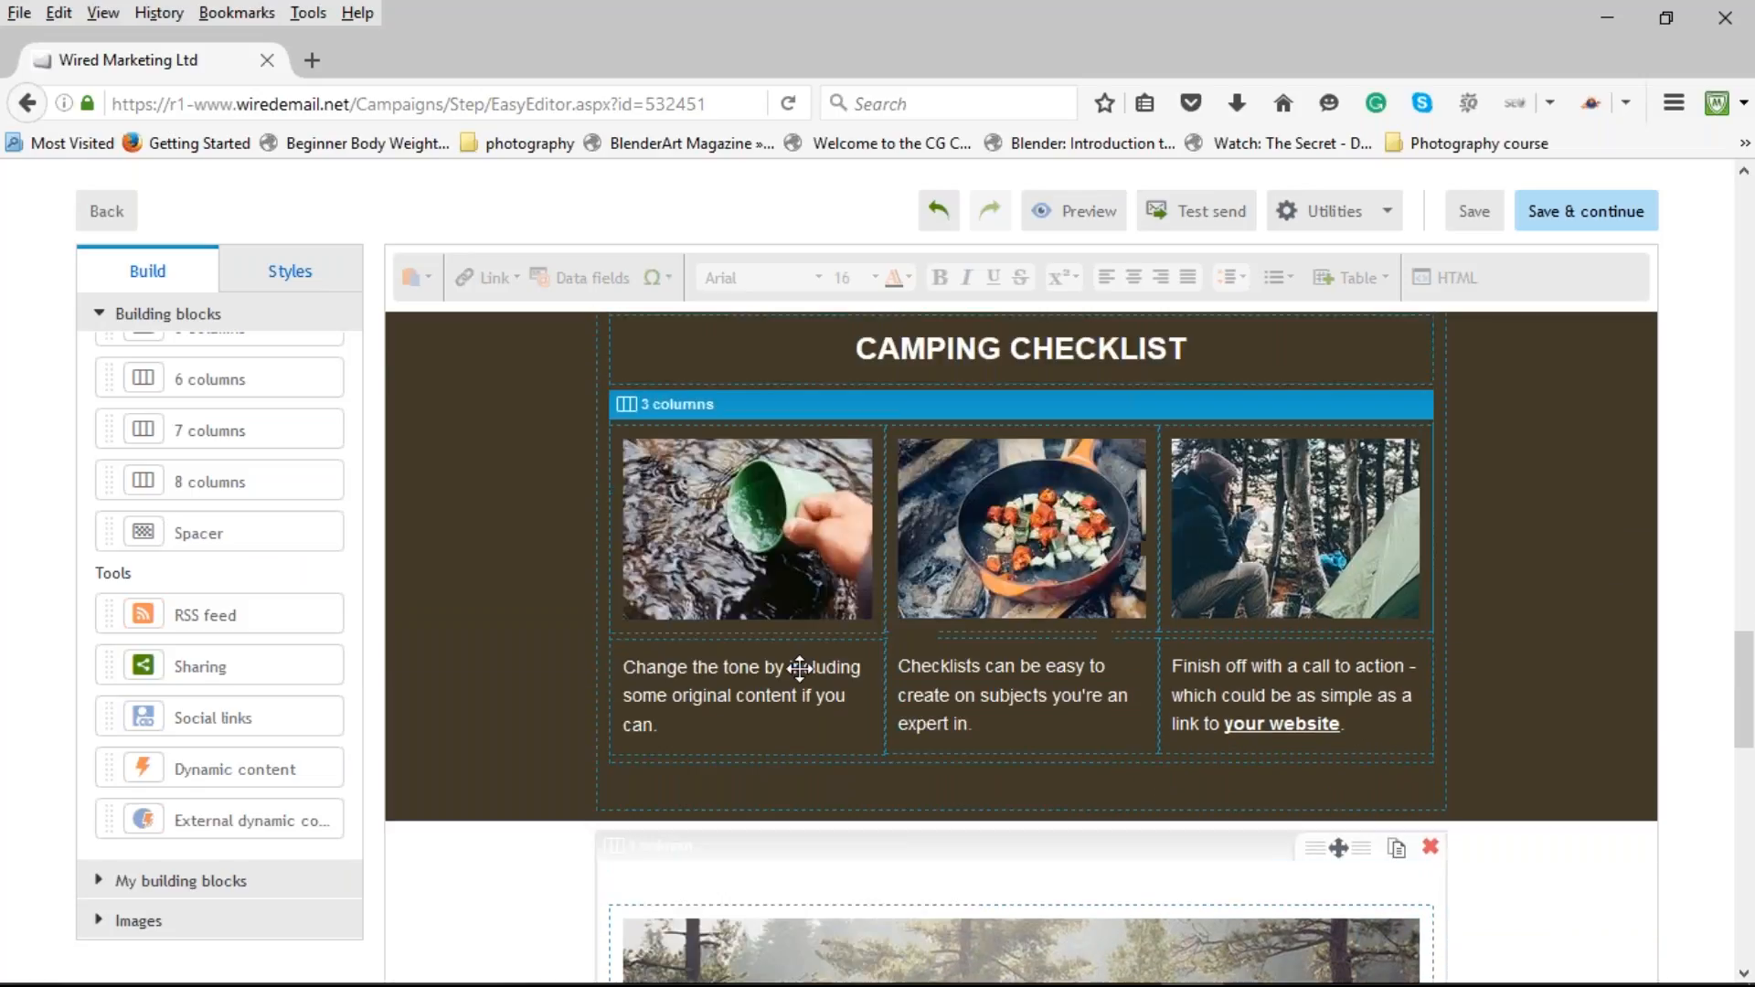
scroll(800, 670, up, 4)
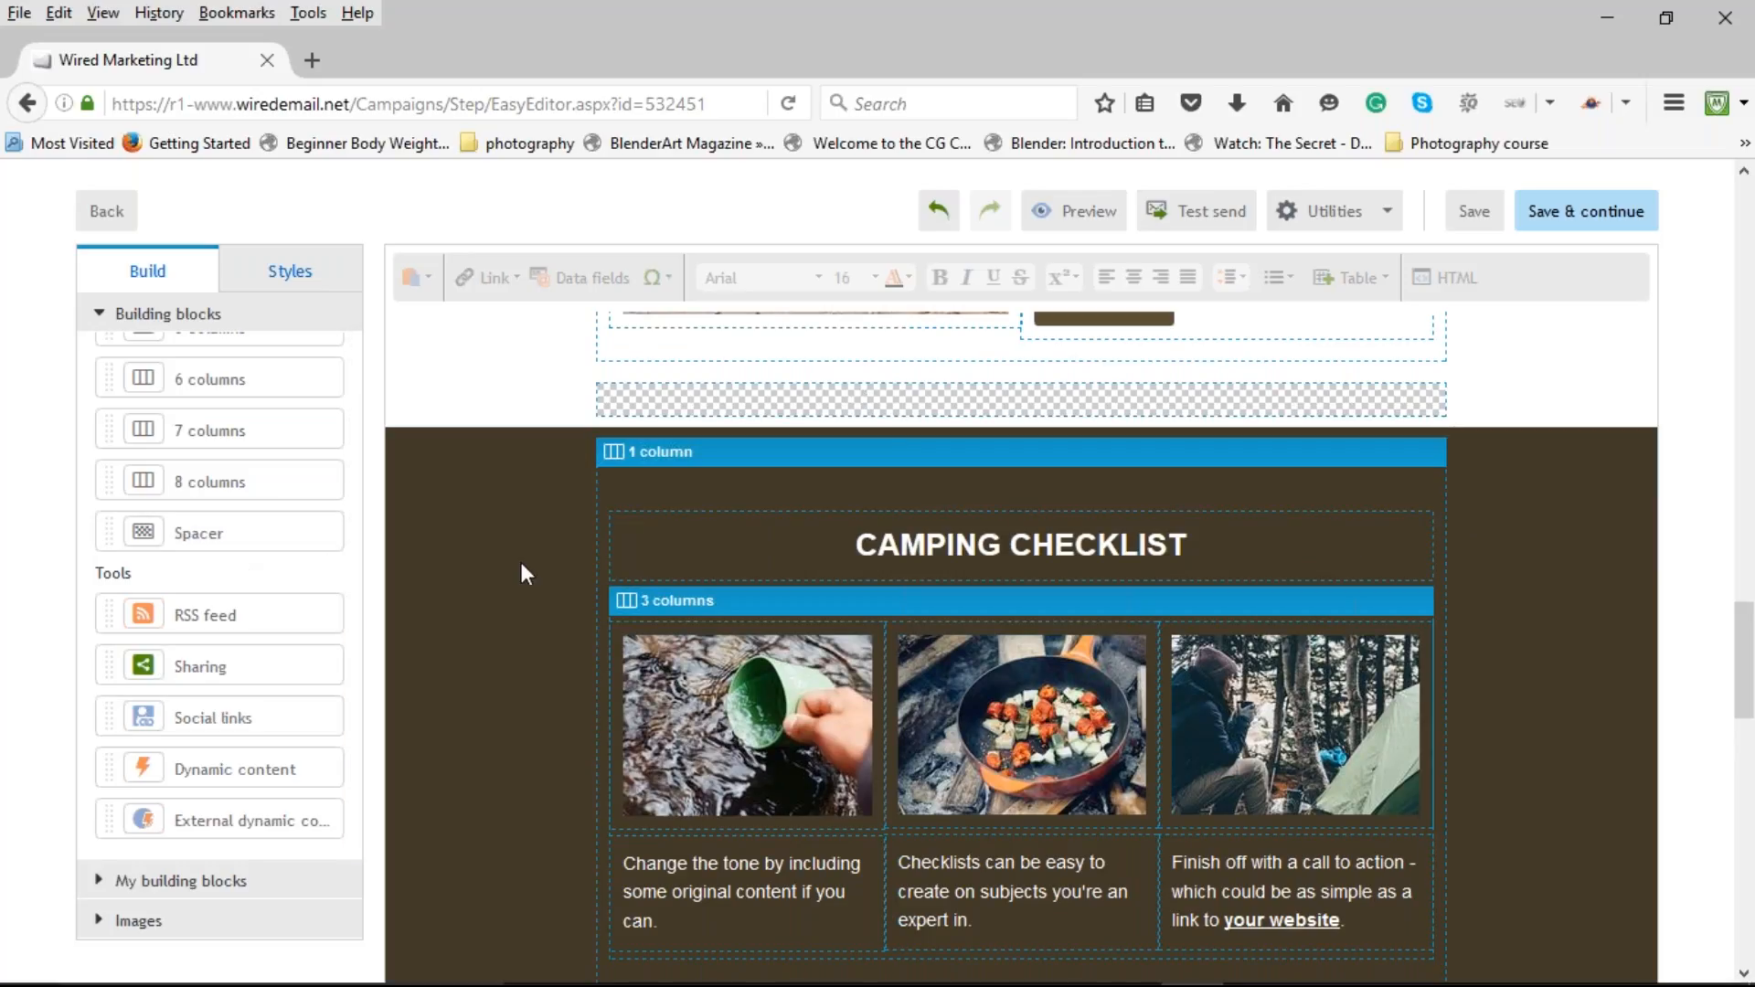
click(1430, 396)
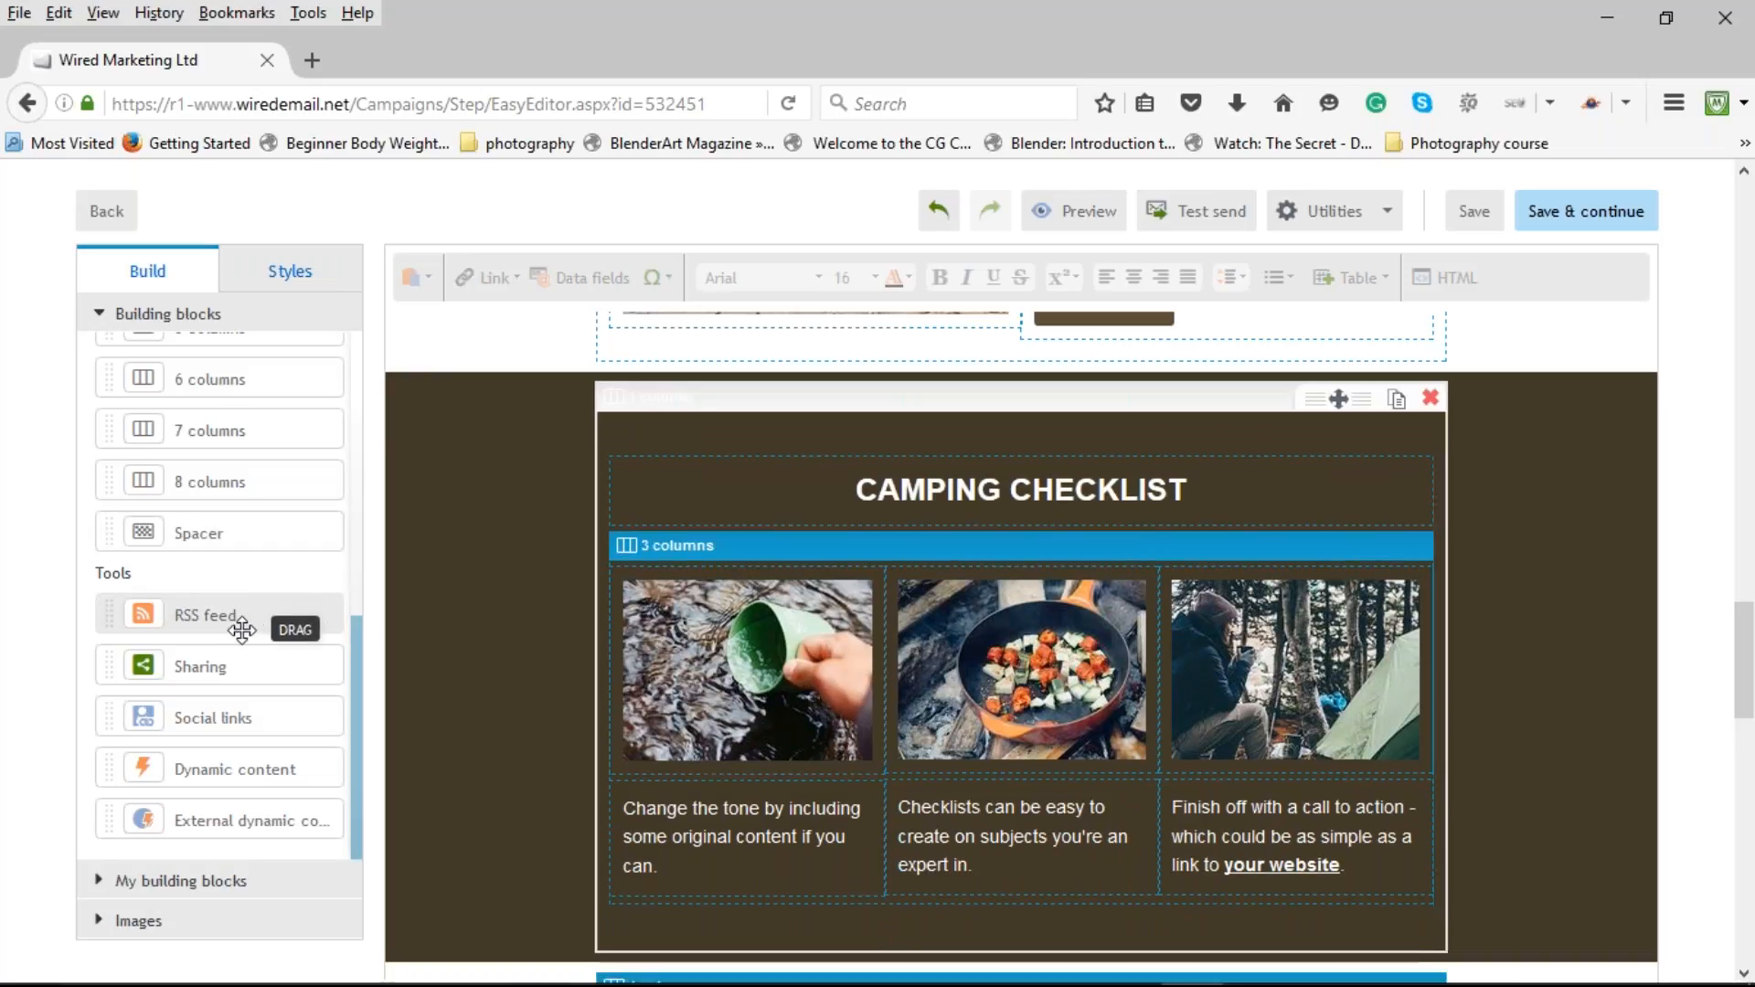
Review the email's layout from the "CAMPING CHECKLIST" section up to the camping season banner, along with the available tool blocks.
scroll(347, 660, up, 1)
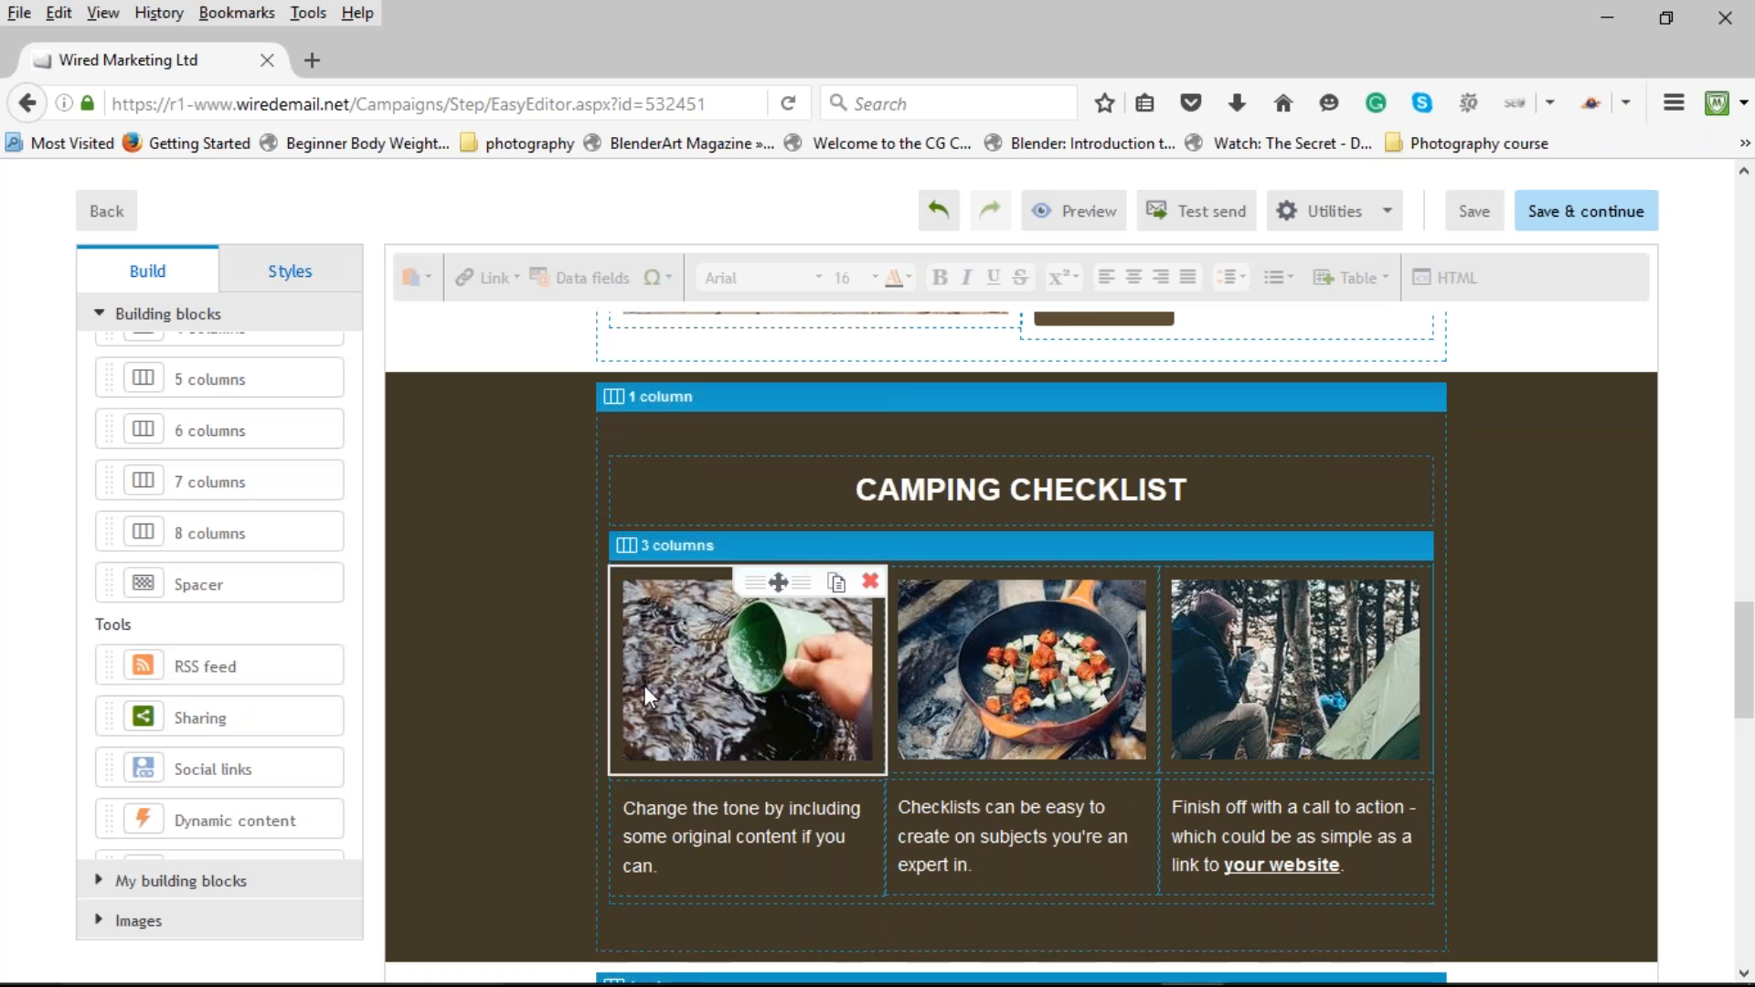
scroll(645, 684, up, 9)
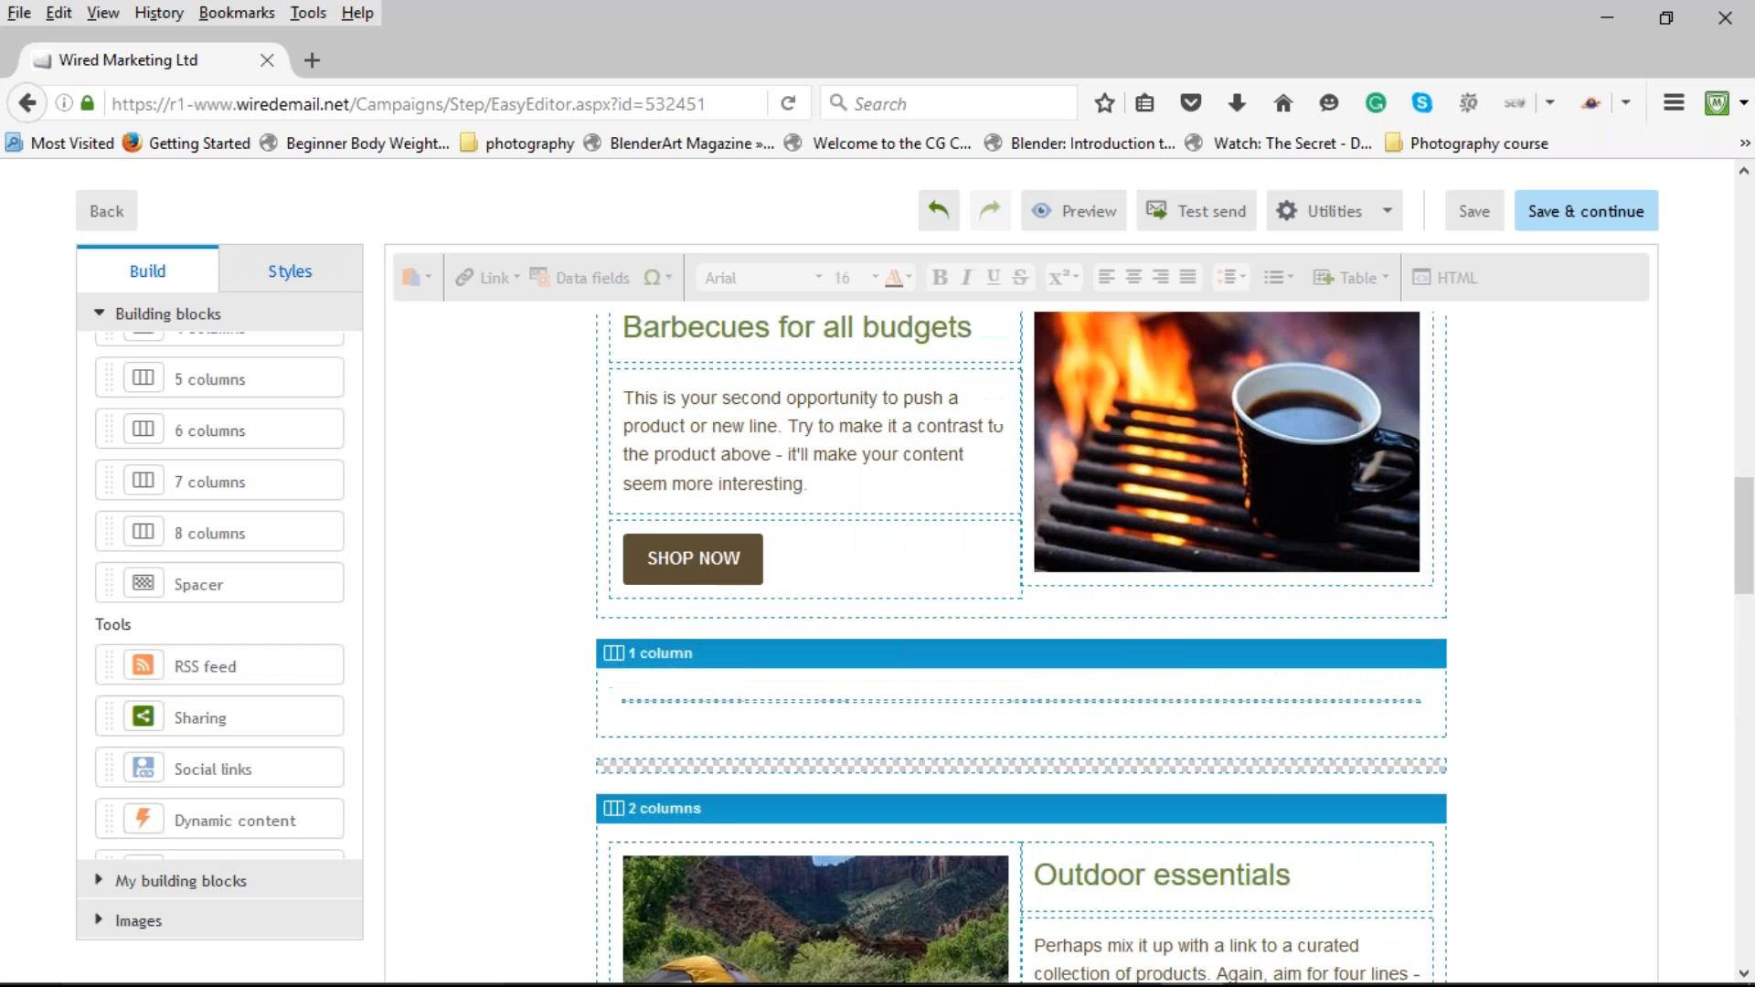
scroll(651, 694, up, 8)
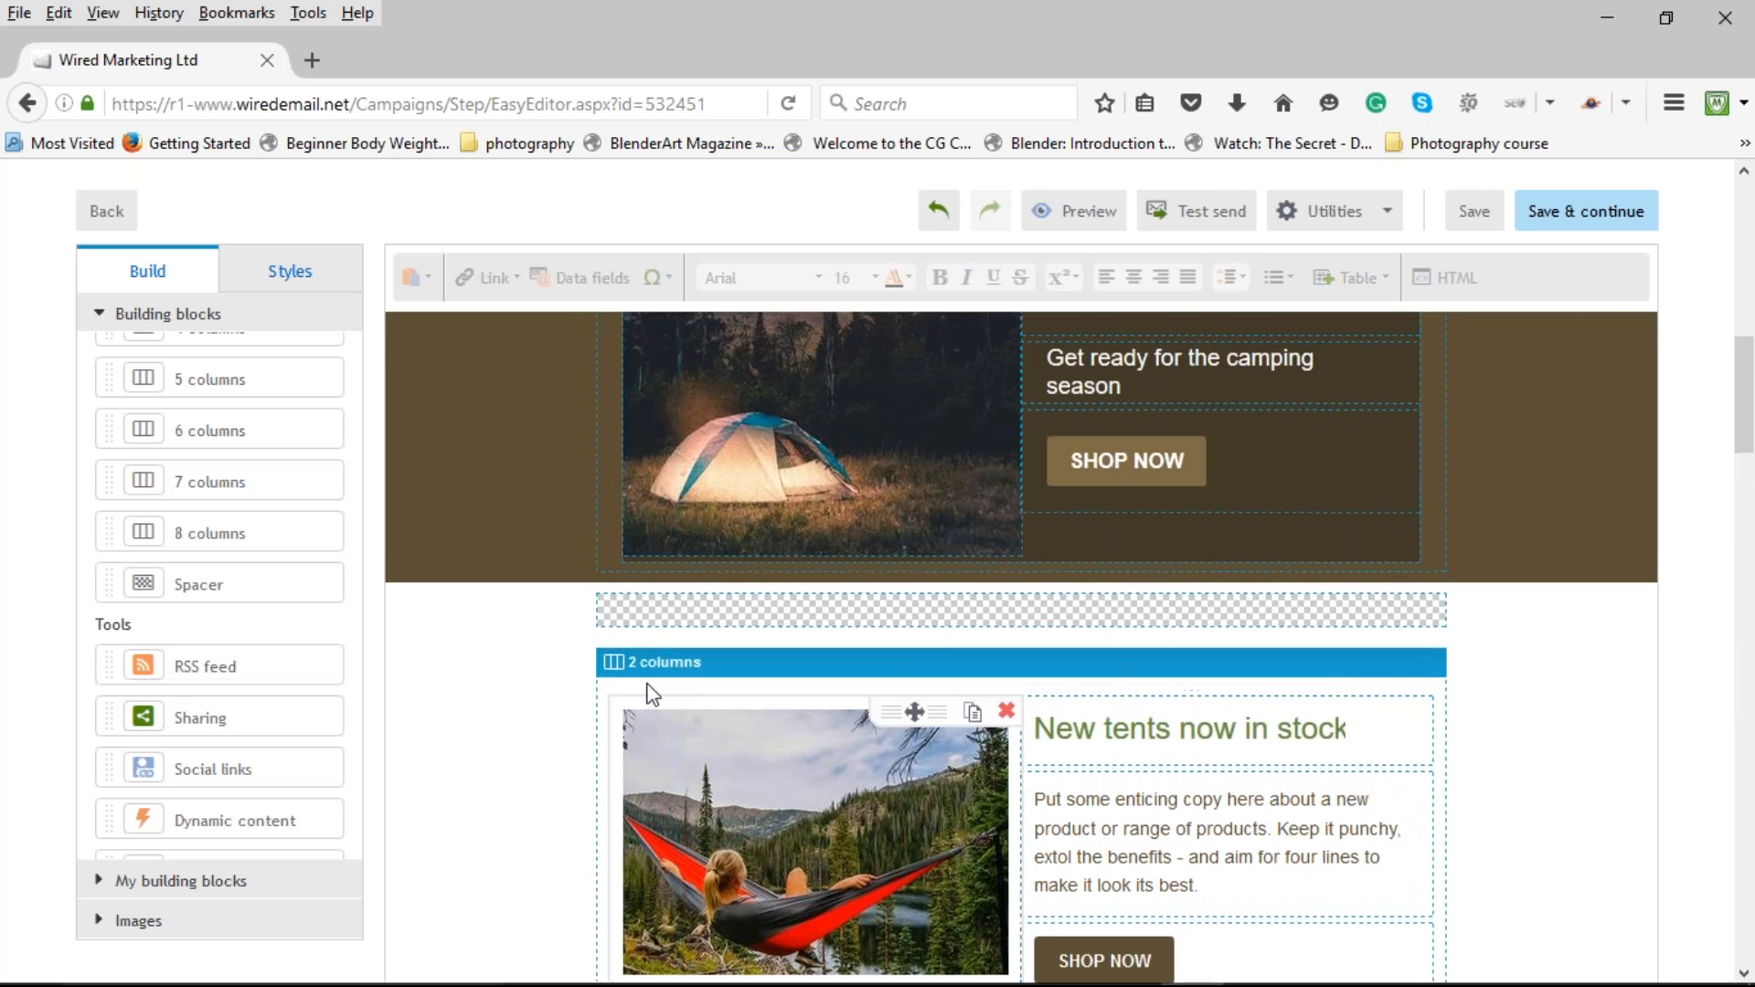
scroll(651, 695, up, 1)
scroll(216, 646, down, 1)
scroll(461, 703, down, 1)
scroll(630, 722, down, 4)
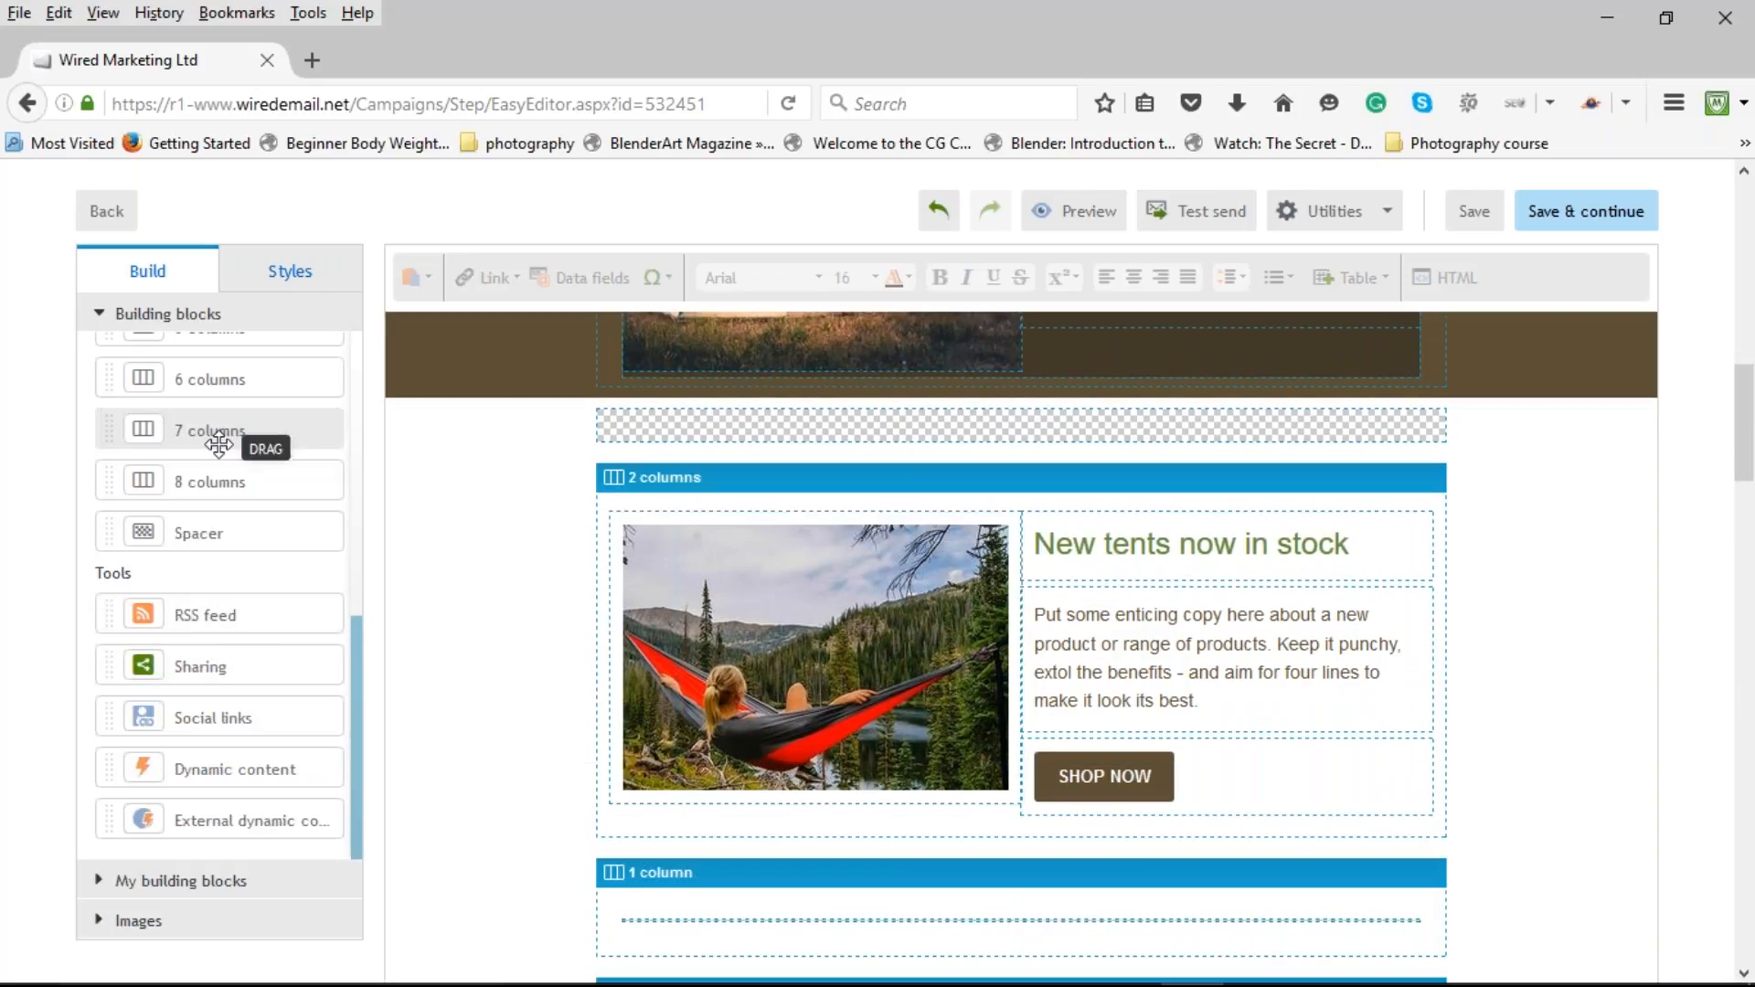
Add a two-column layout above the "New tents now in stock" section and place an RSS feed block in its first column.
scroll(219, 444, up, 4)
drag(220, 439, 863, 501)
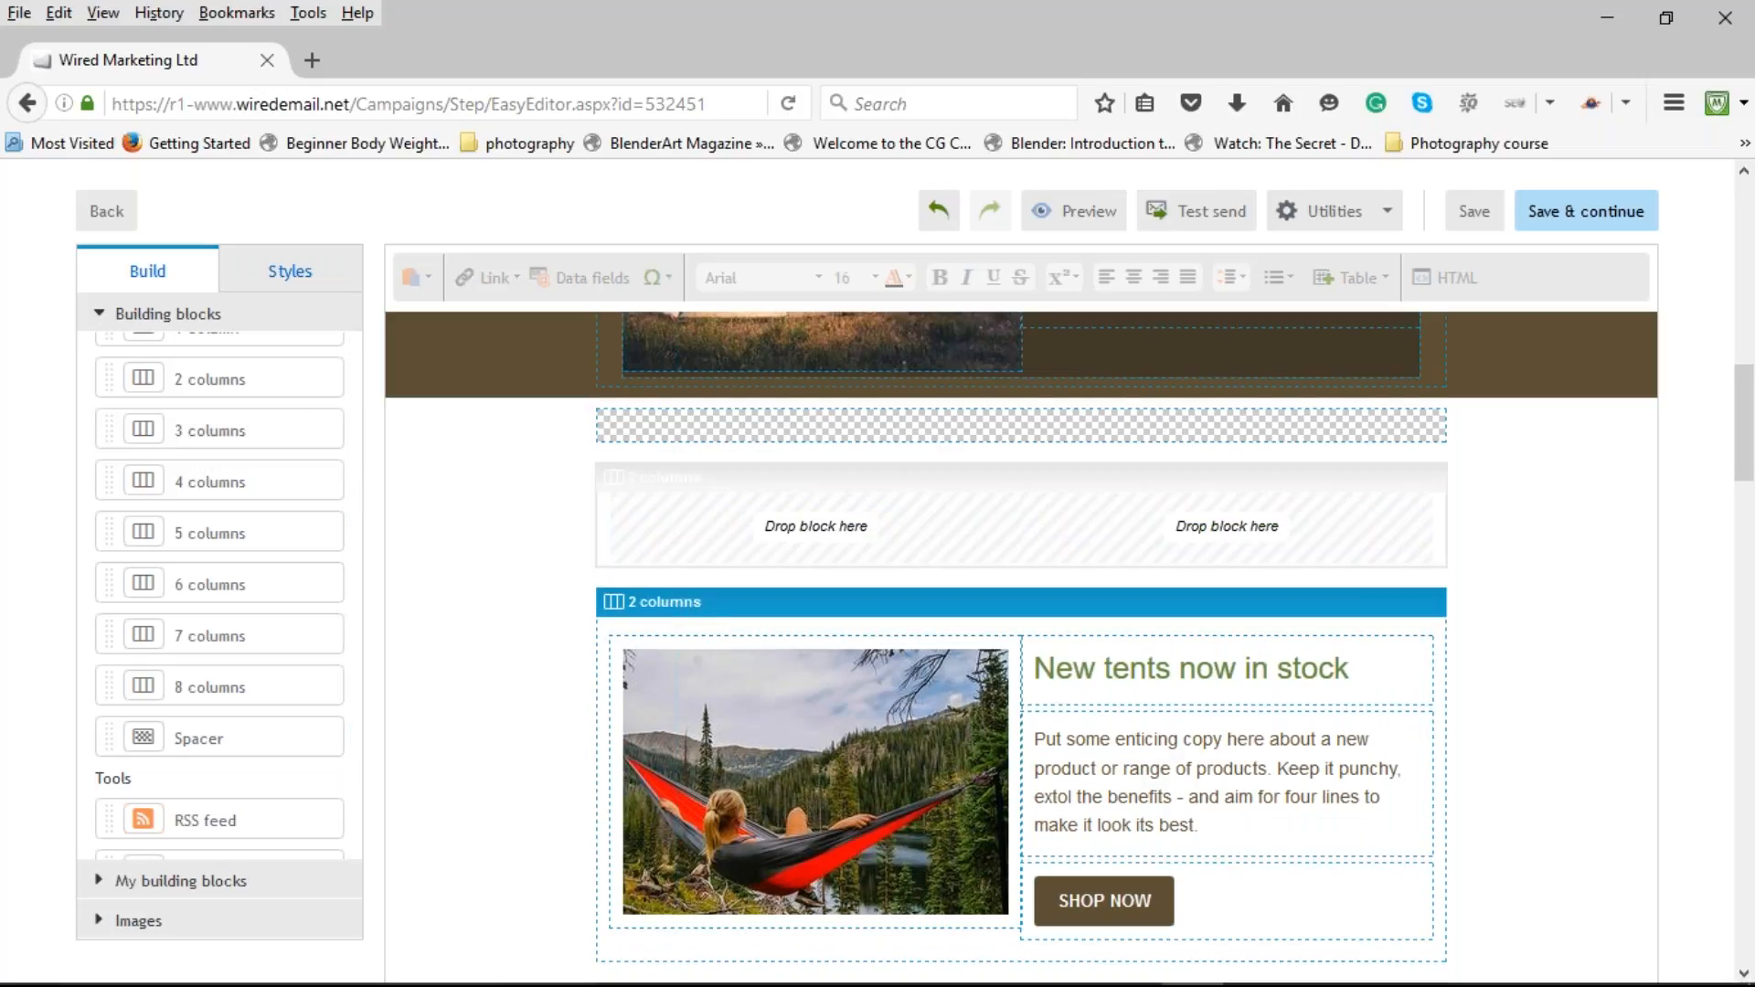
drag(215, 818, 768, 536)
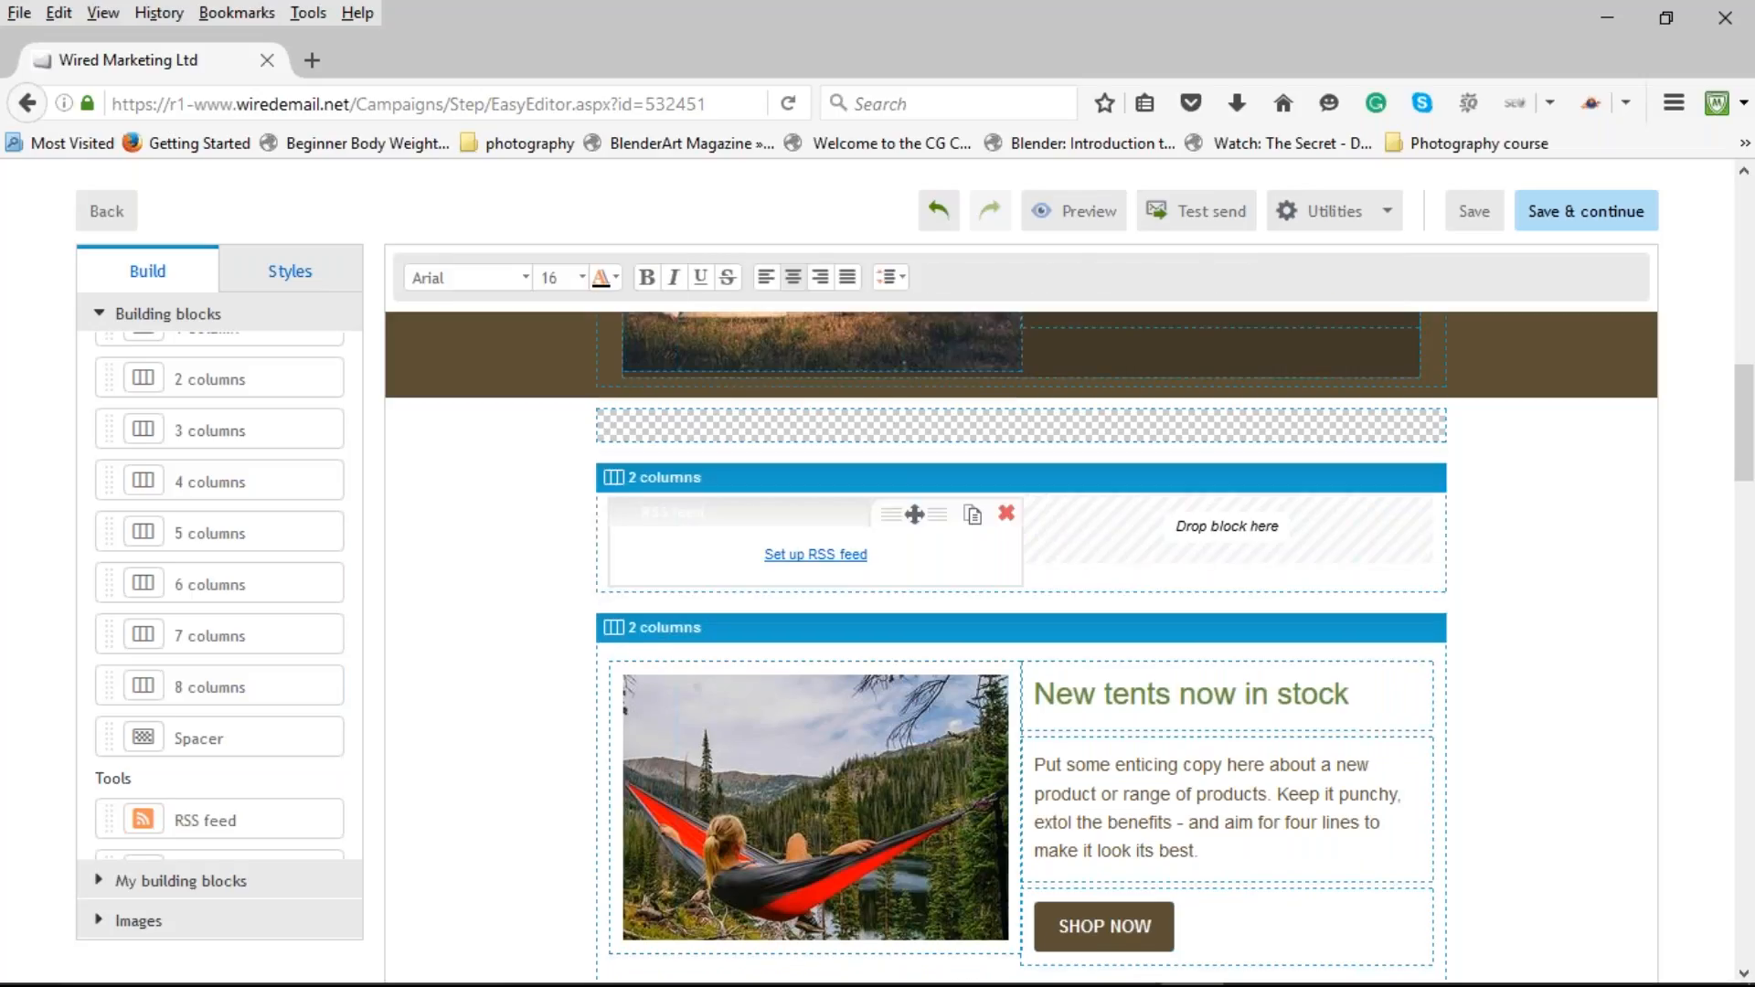
Open the RSS feed block's settings and try out the number of items to show and the use-title option.
click(812, 555)
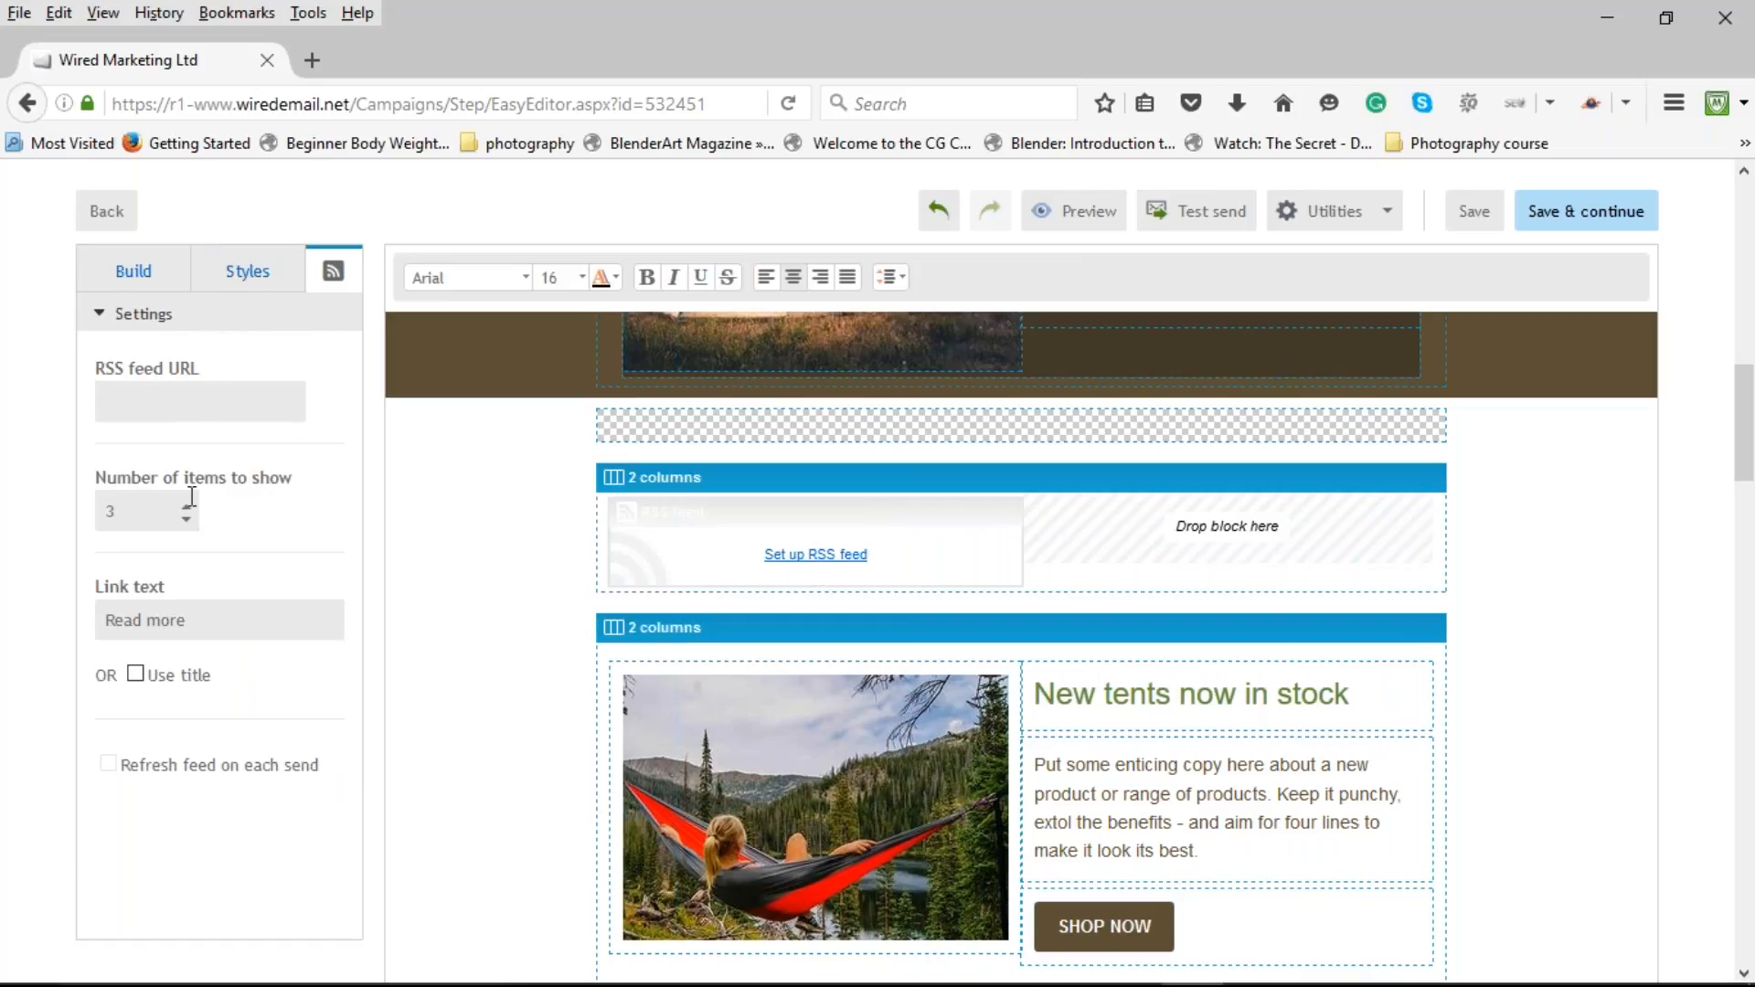
click(173, 515)
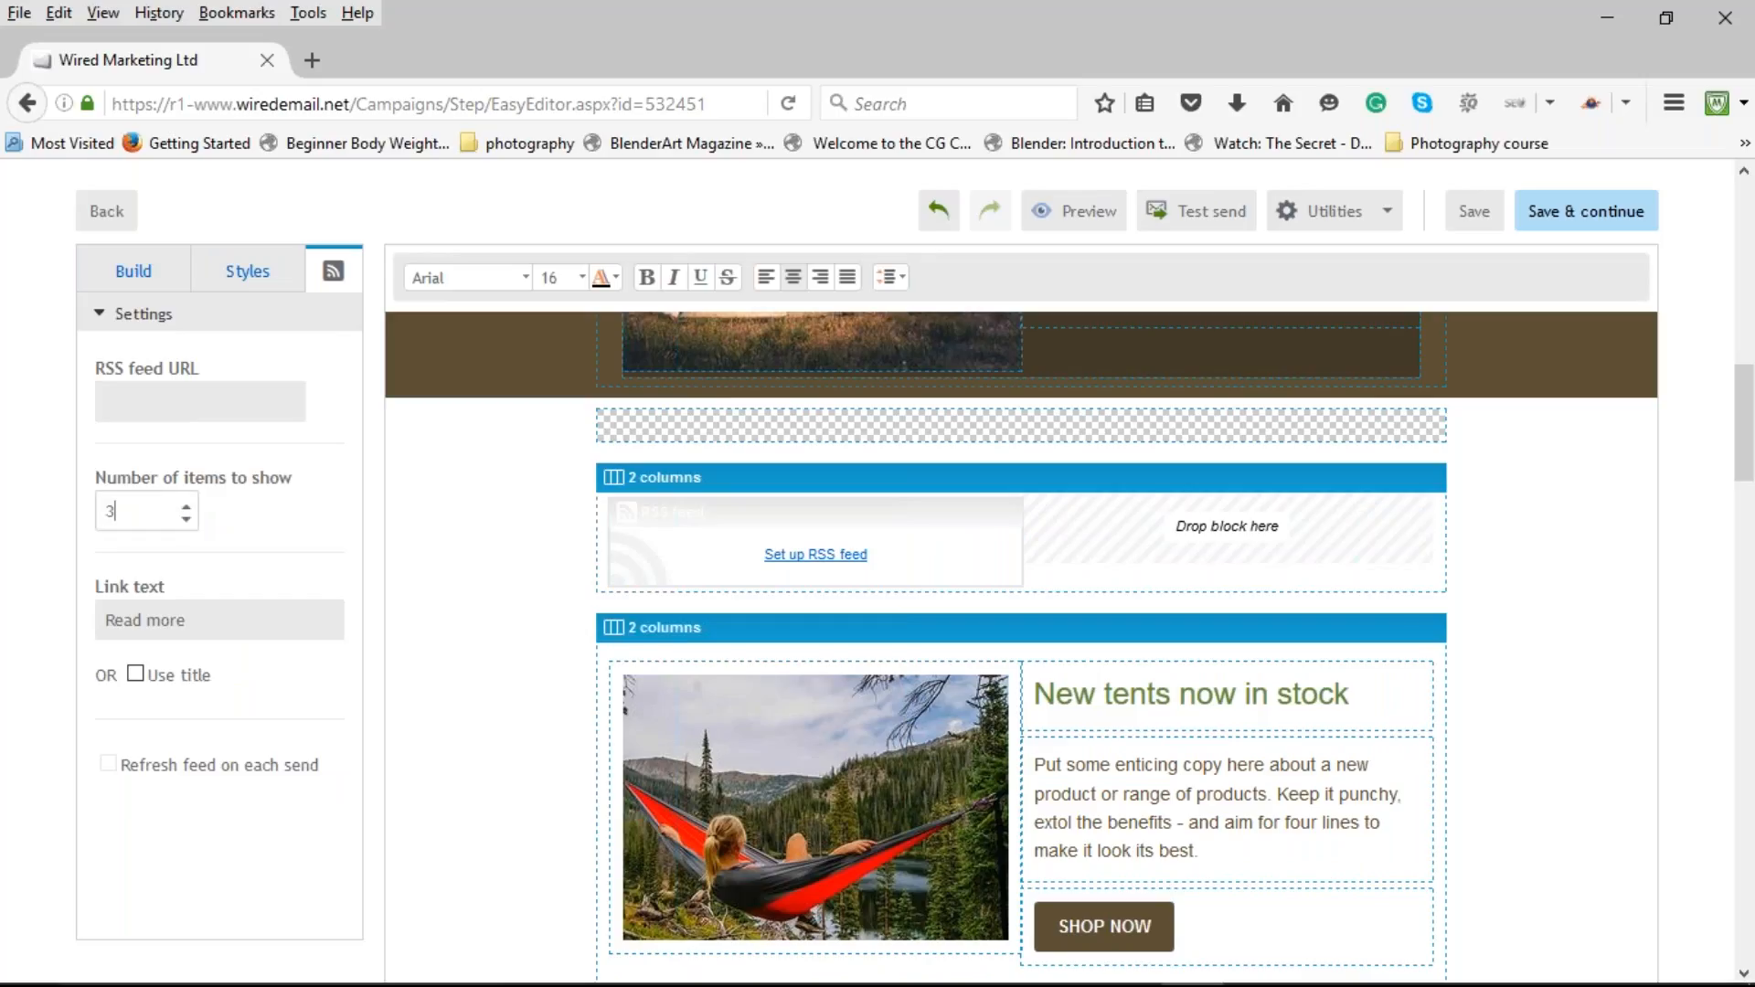
click(187, 509)
click(185, 520)
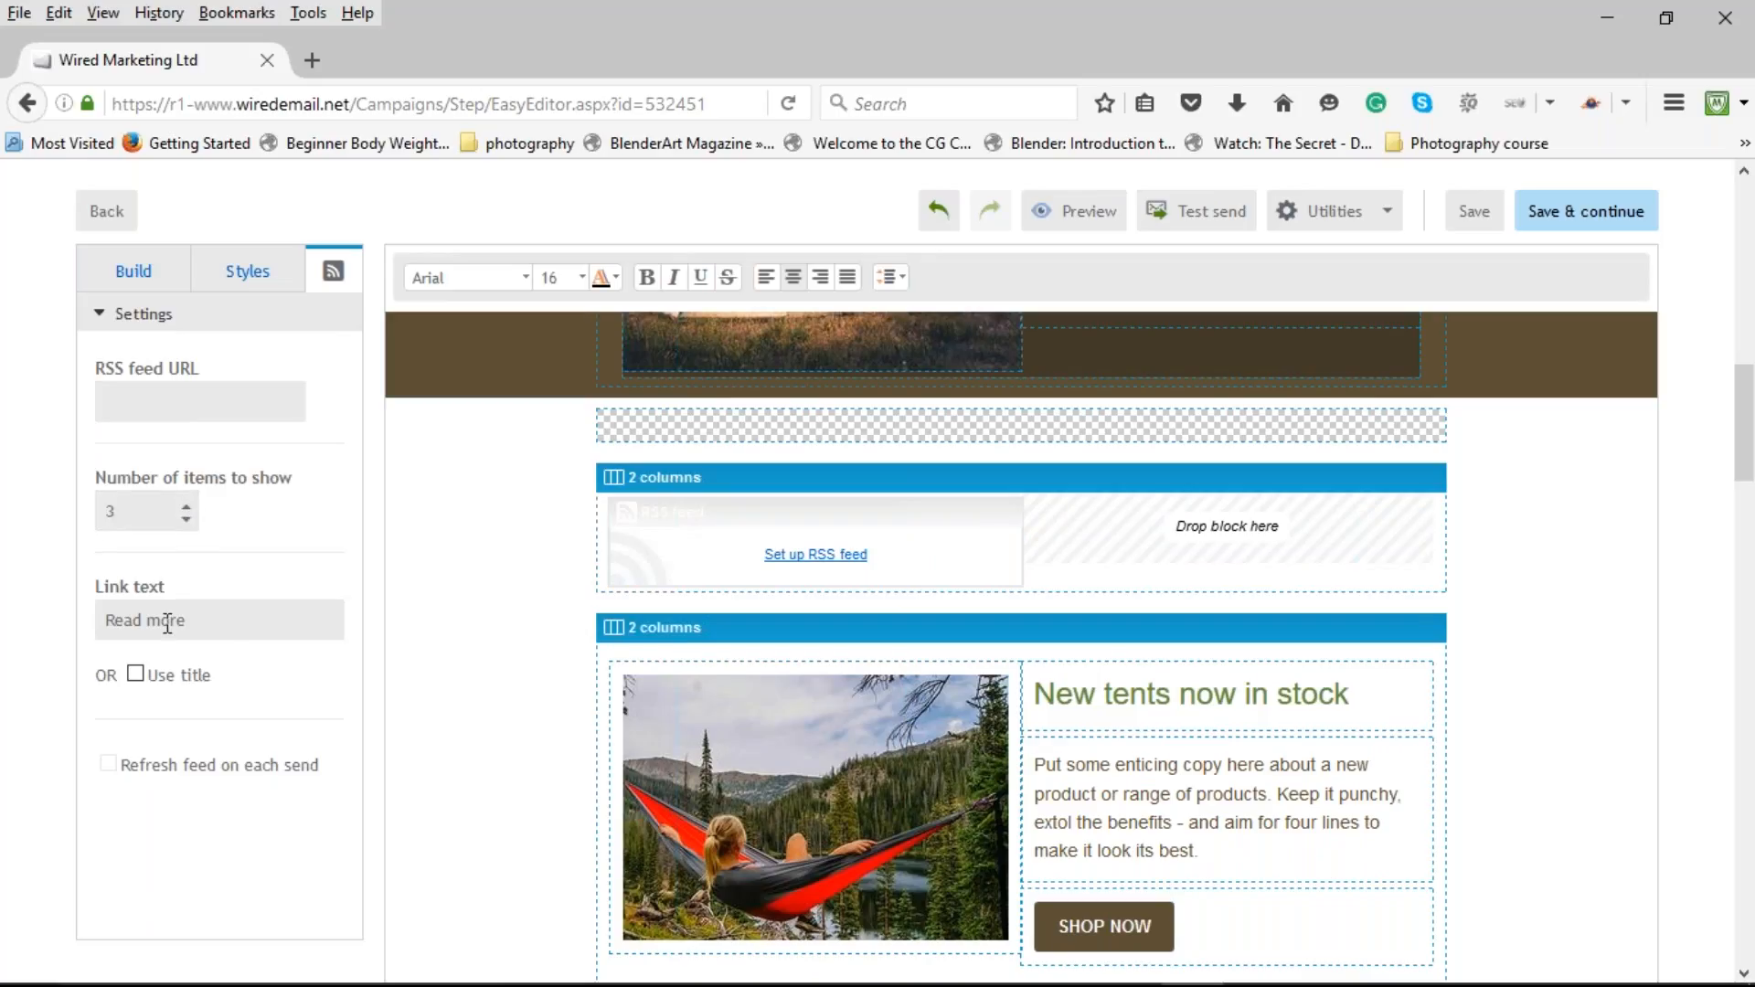
click(135, 675)
click(135, 674)
Add a Sharing block to the empty column beside the RSS feed block.
click(129, 272)
click(155, 314)
scroll(196, 548, down, 1)
scroll(219, 594, down, 3)
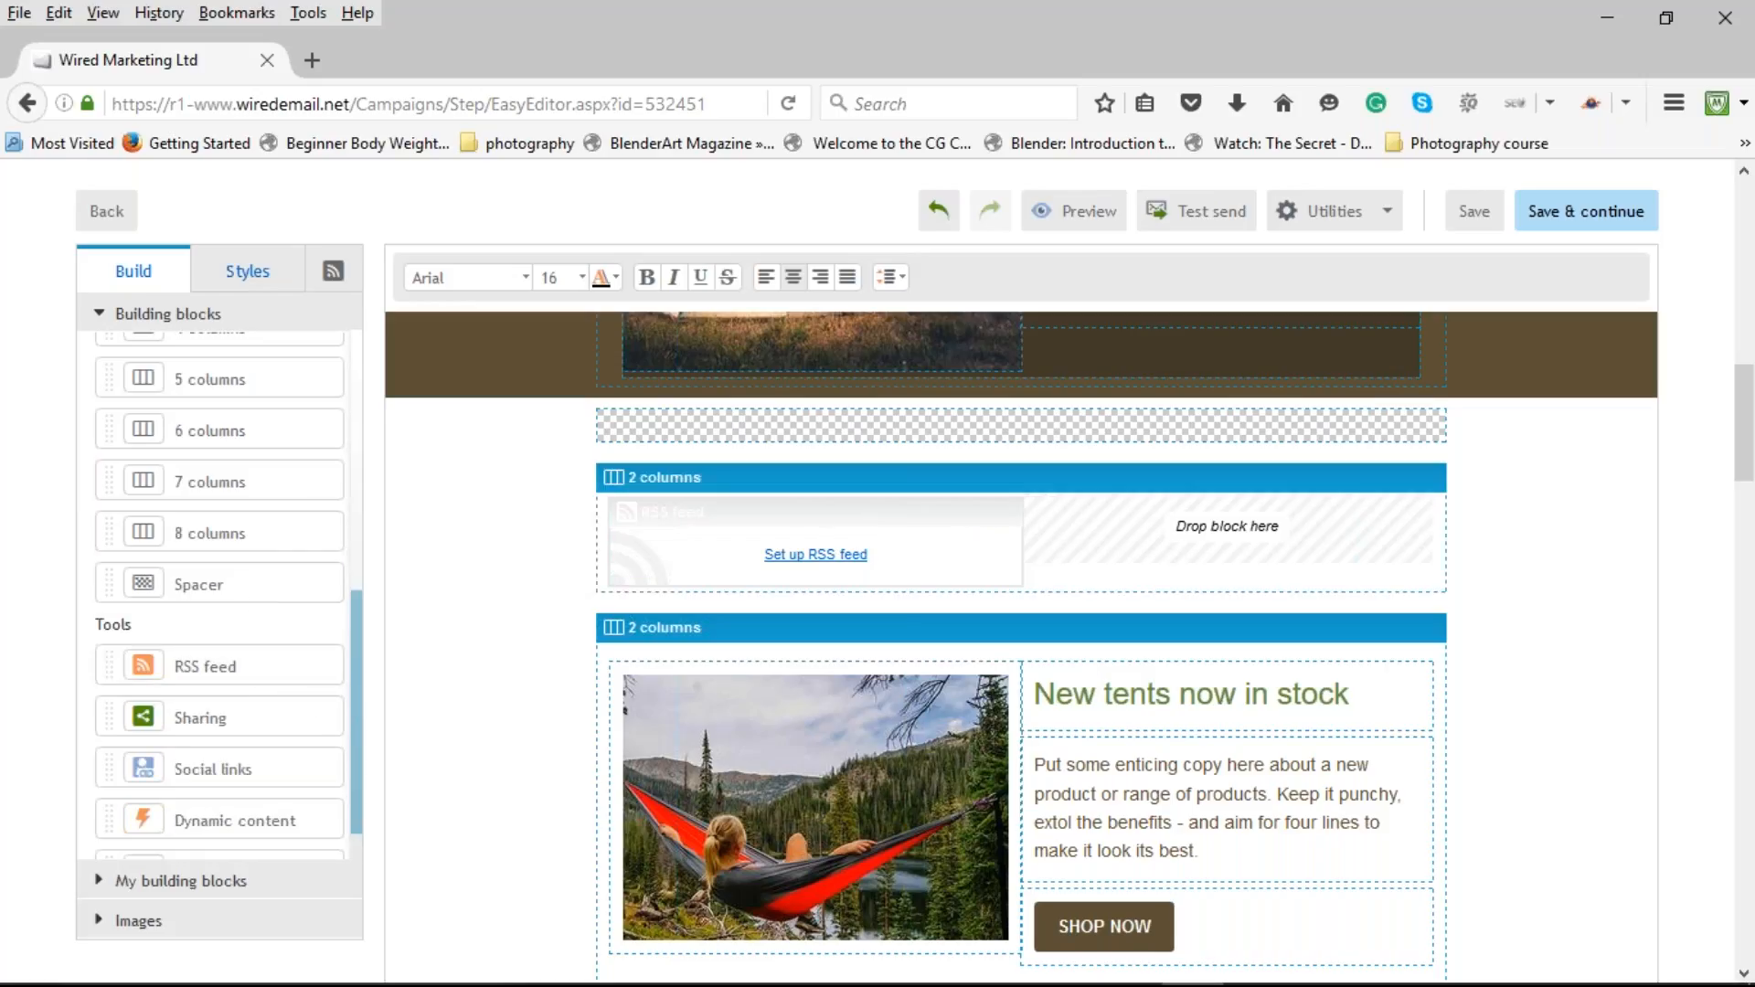
drag(243, 719, 1234, 567)
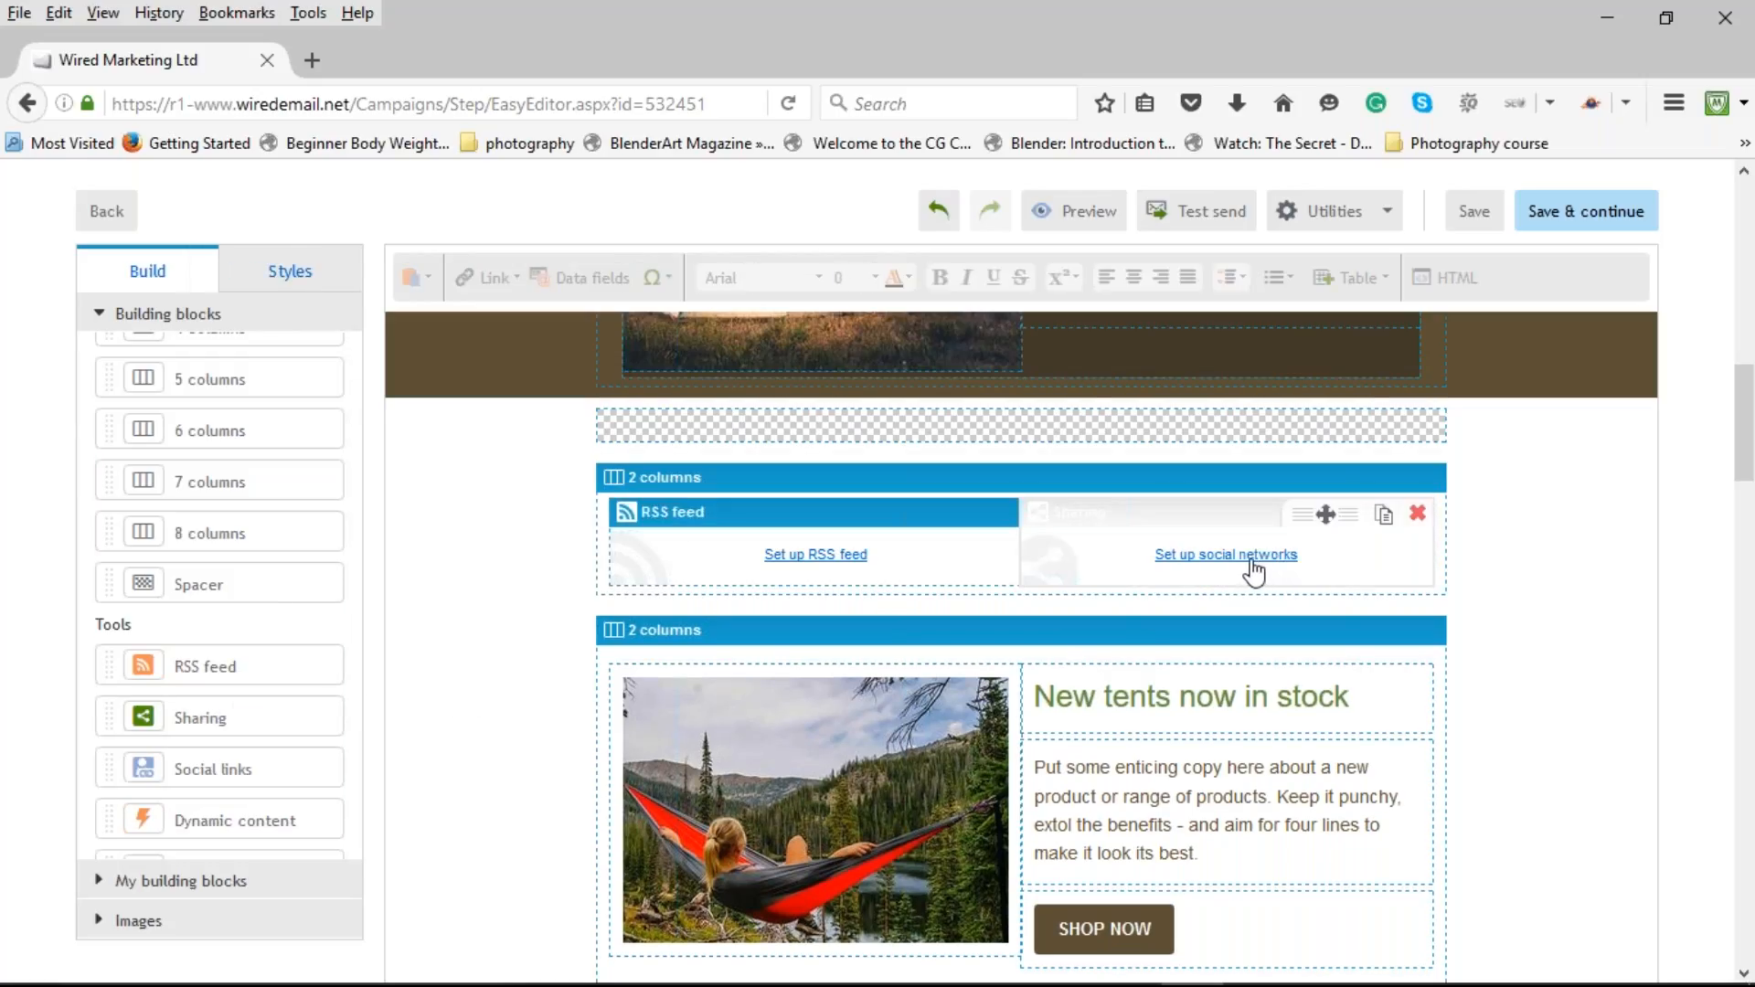
Inspect the sharing block's choice of social networks, cancel the selection and delete the block.
click(1243, 555)
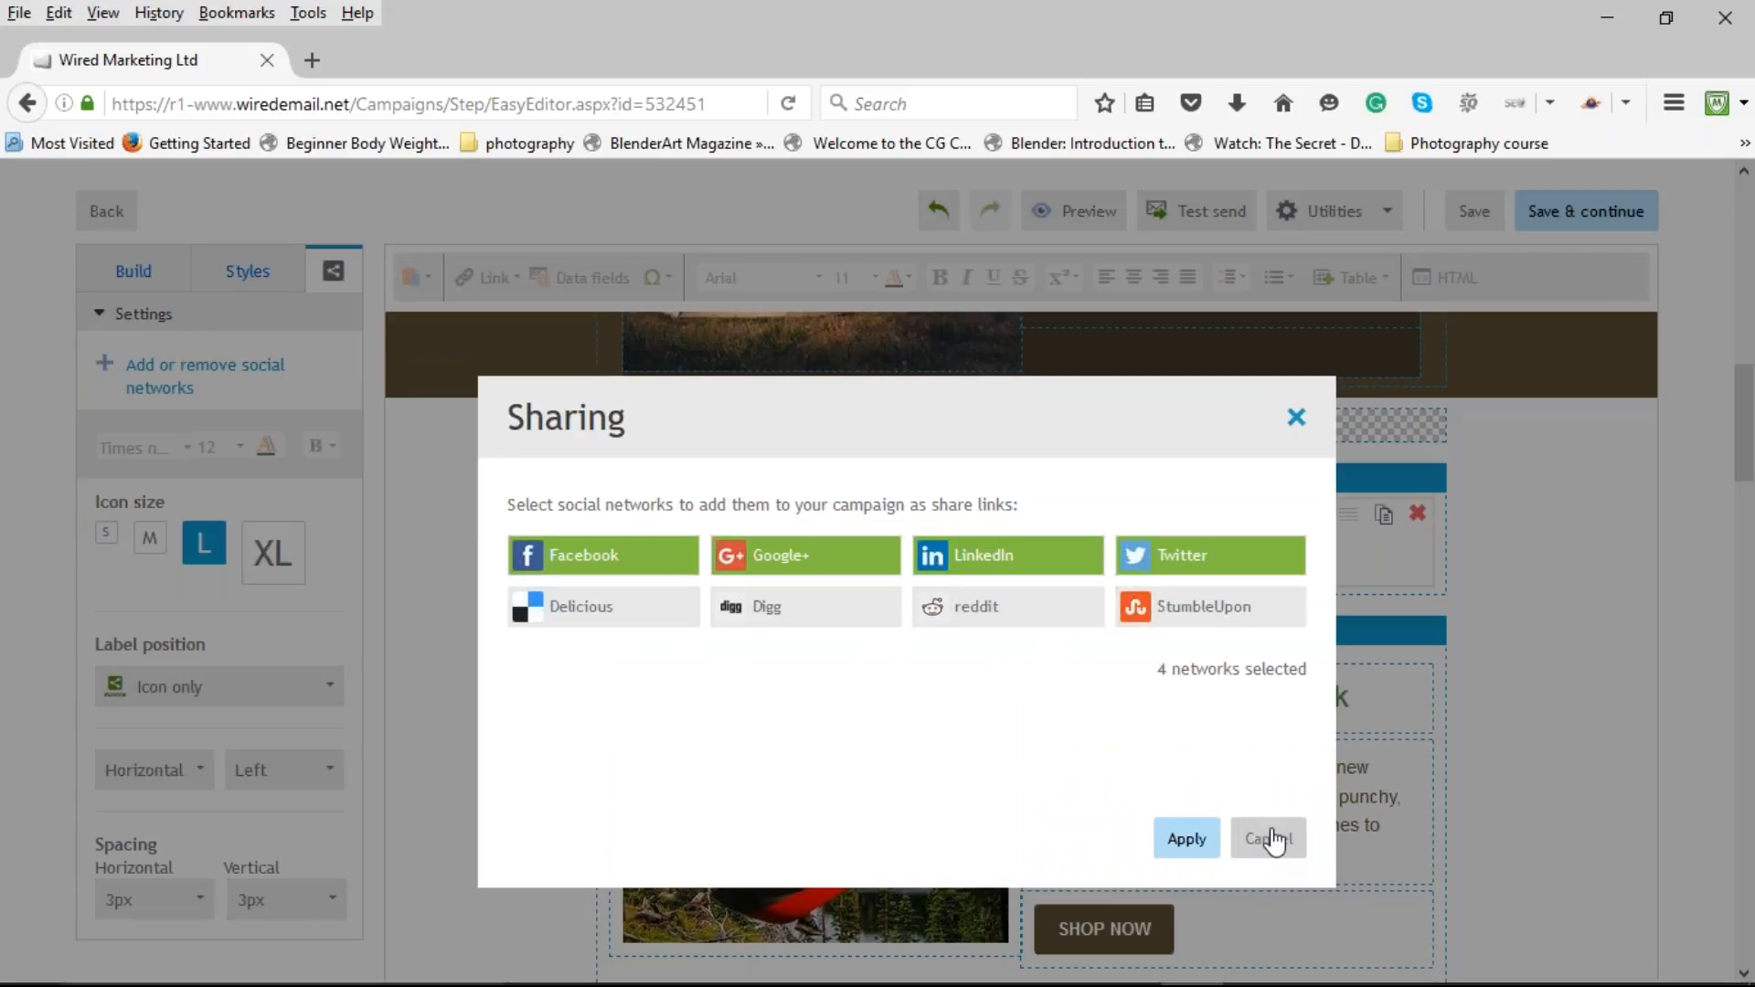
click(1271, 838)
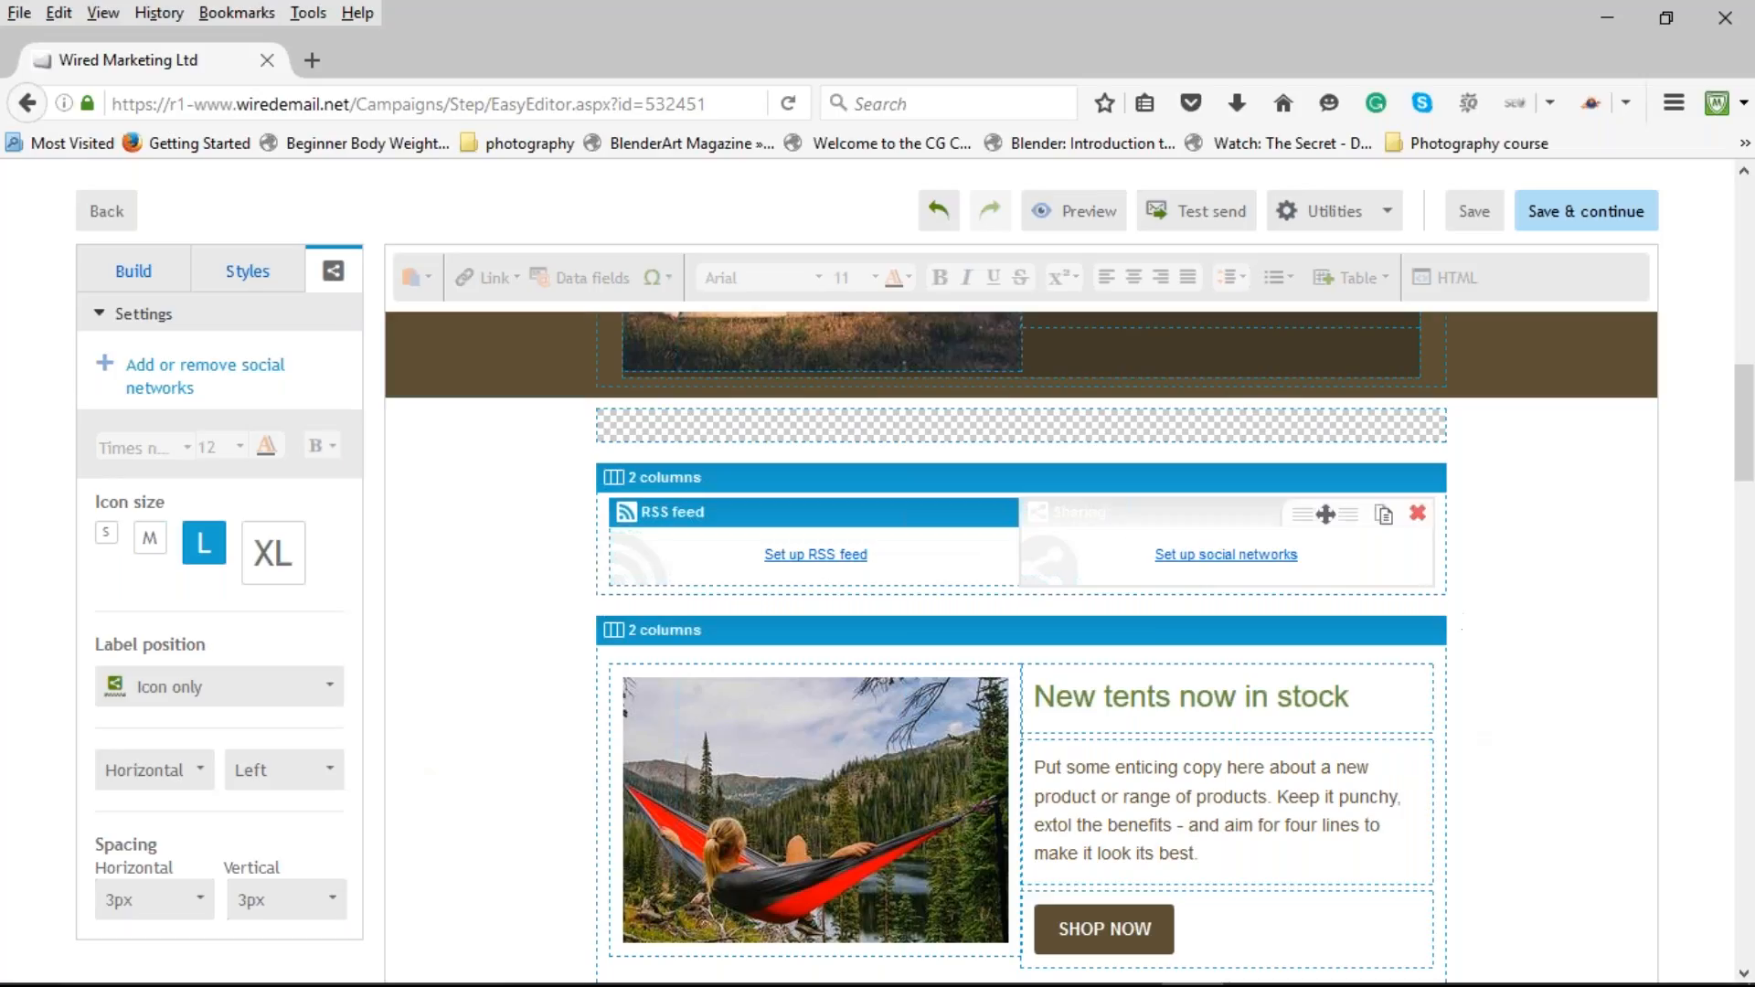
click(1418, 515)
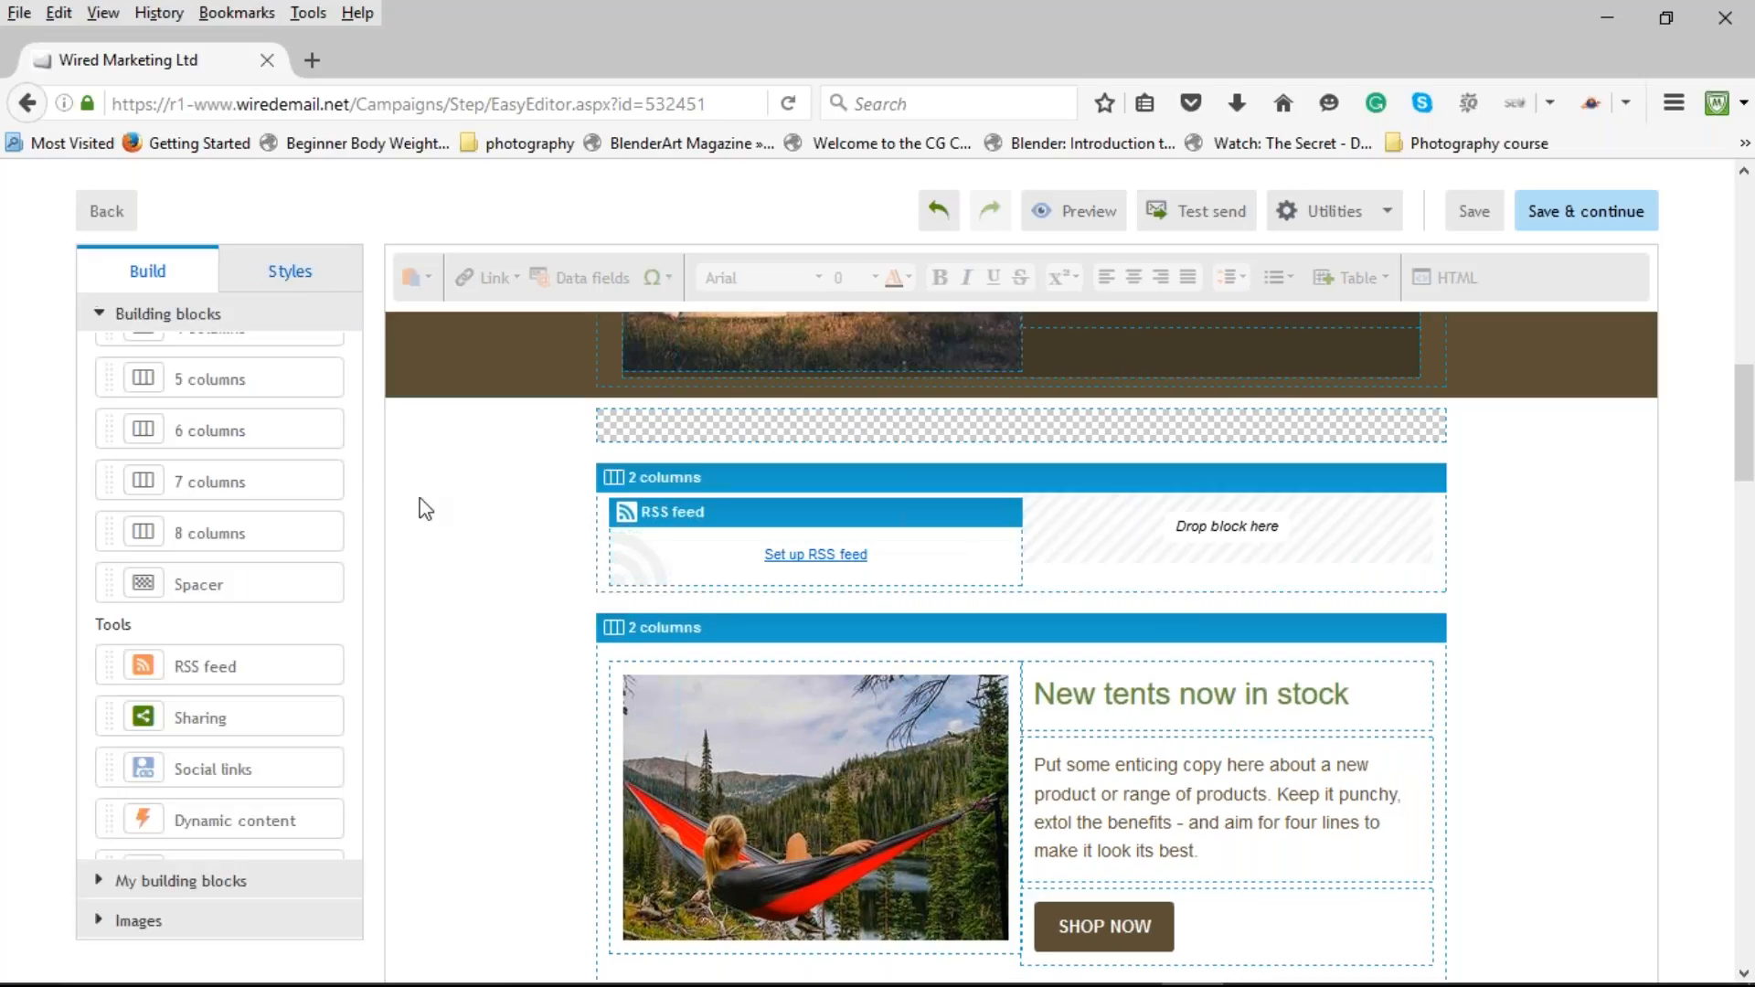
Add a Social links block to the empty column beside the RSS feed and open its selection of social profiles.
scroll(268, 618, down, 1)
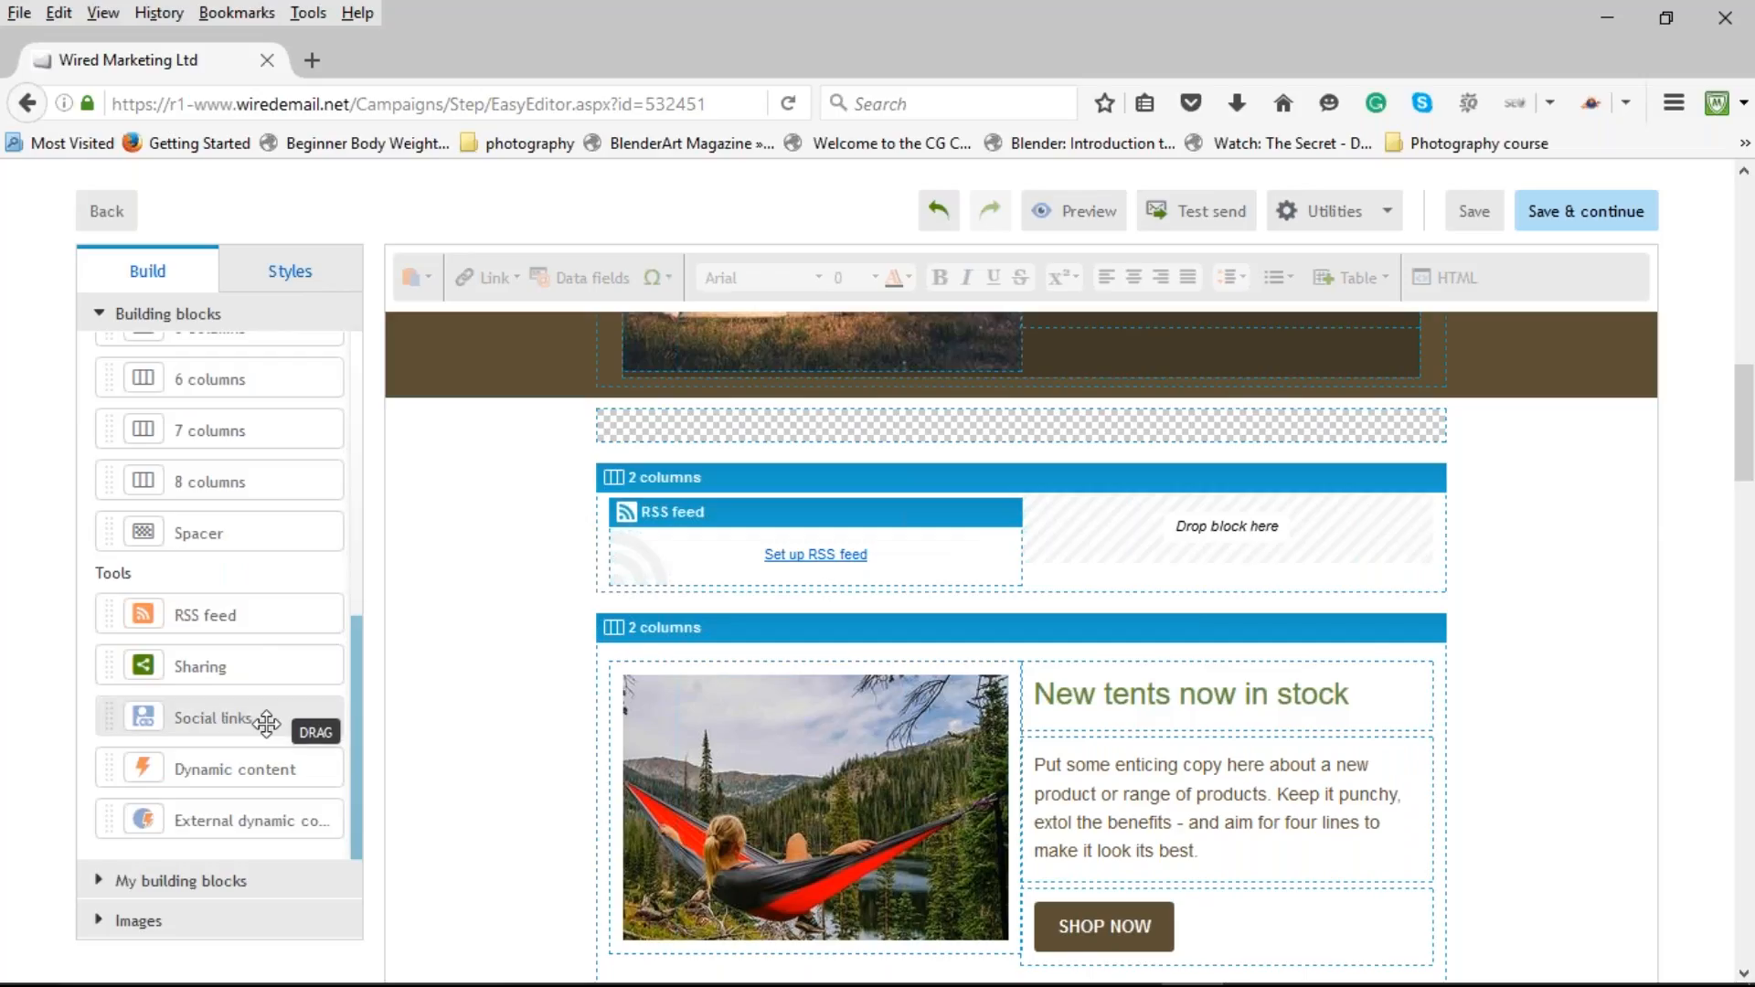
drag(264, 718, 1293, 575)
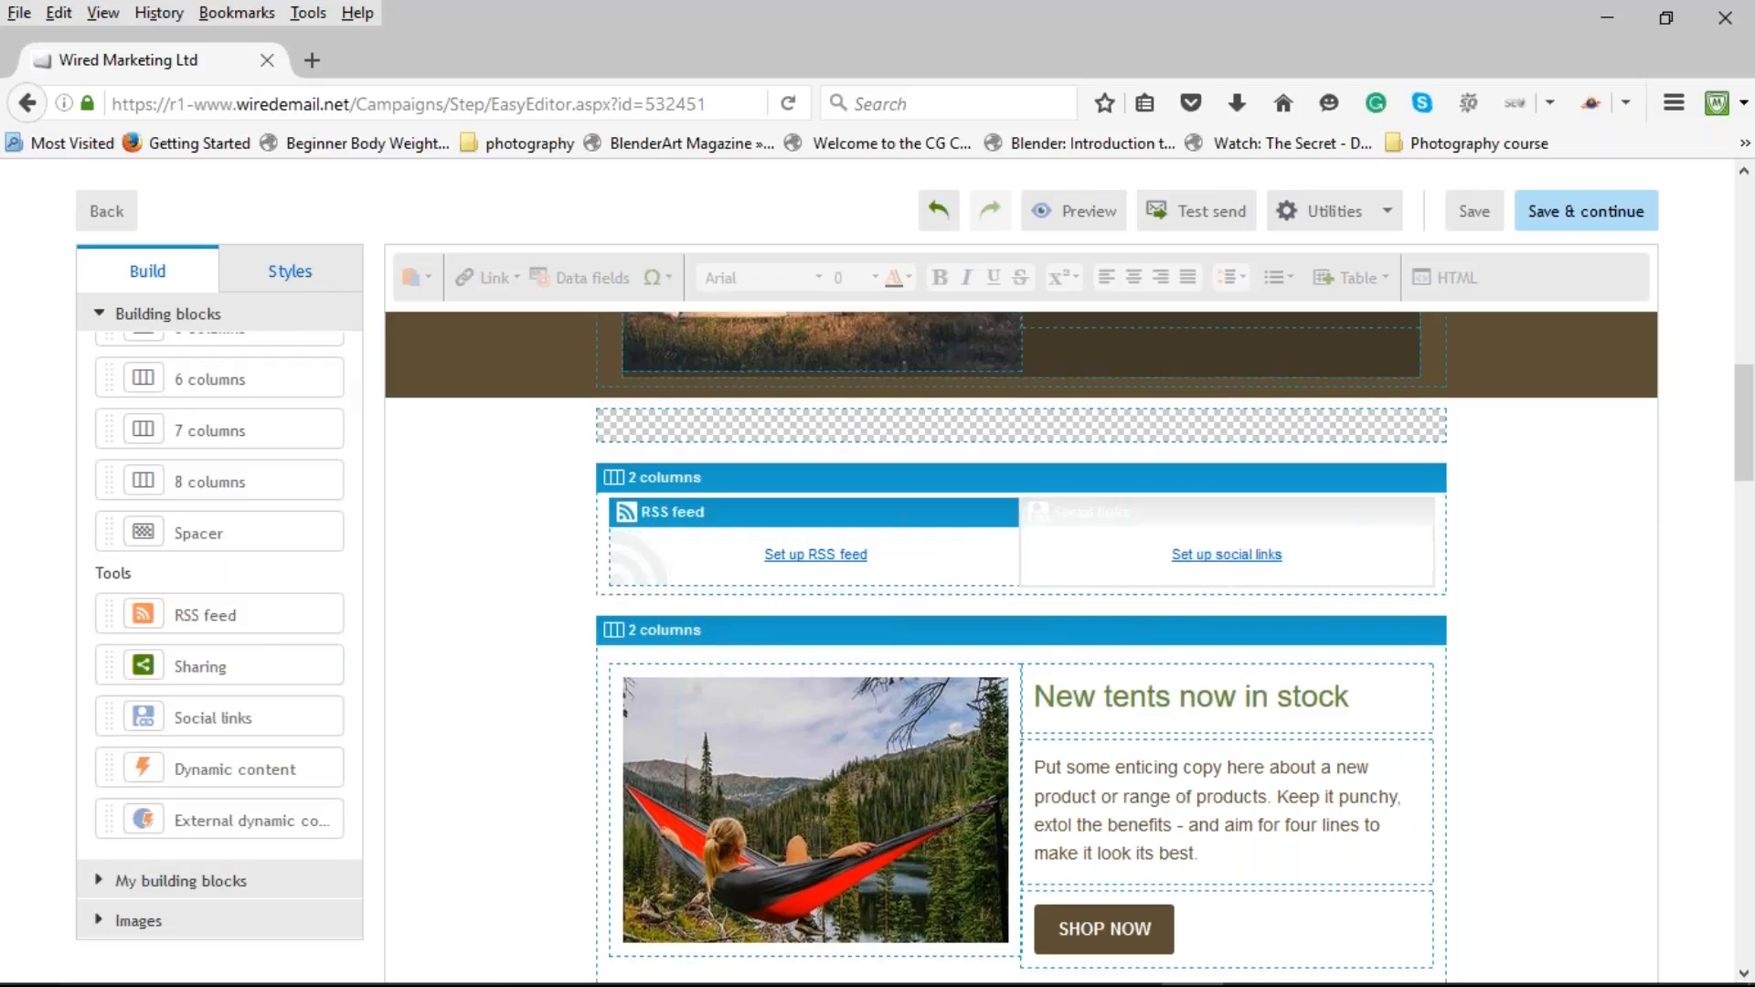
click(1232, 555)
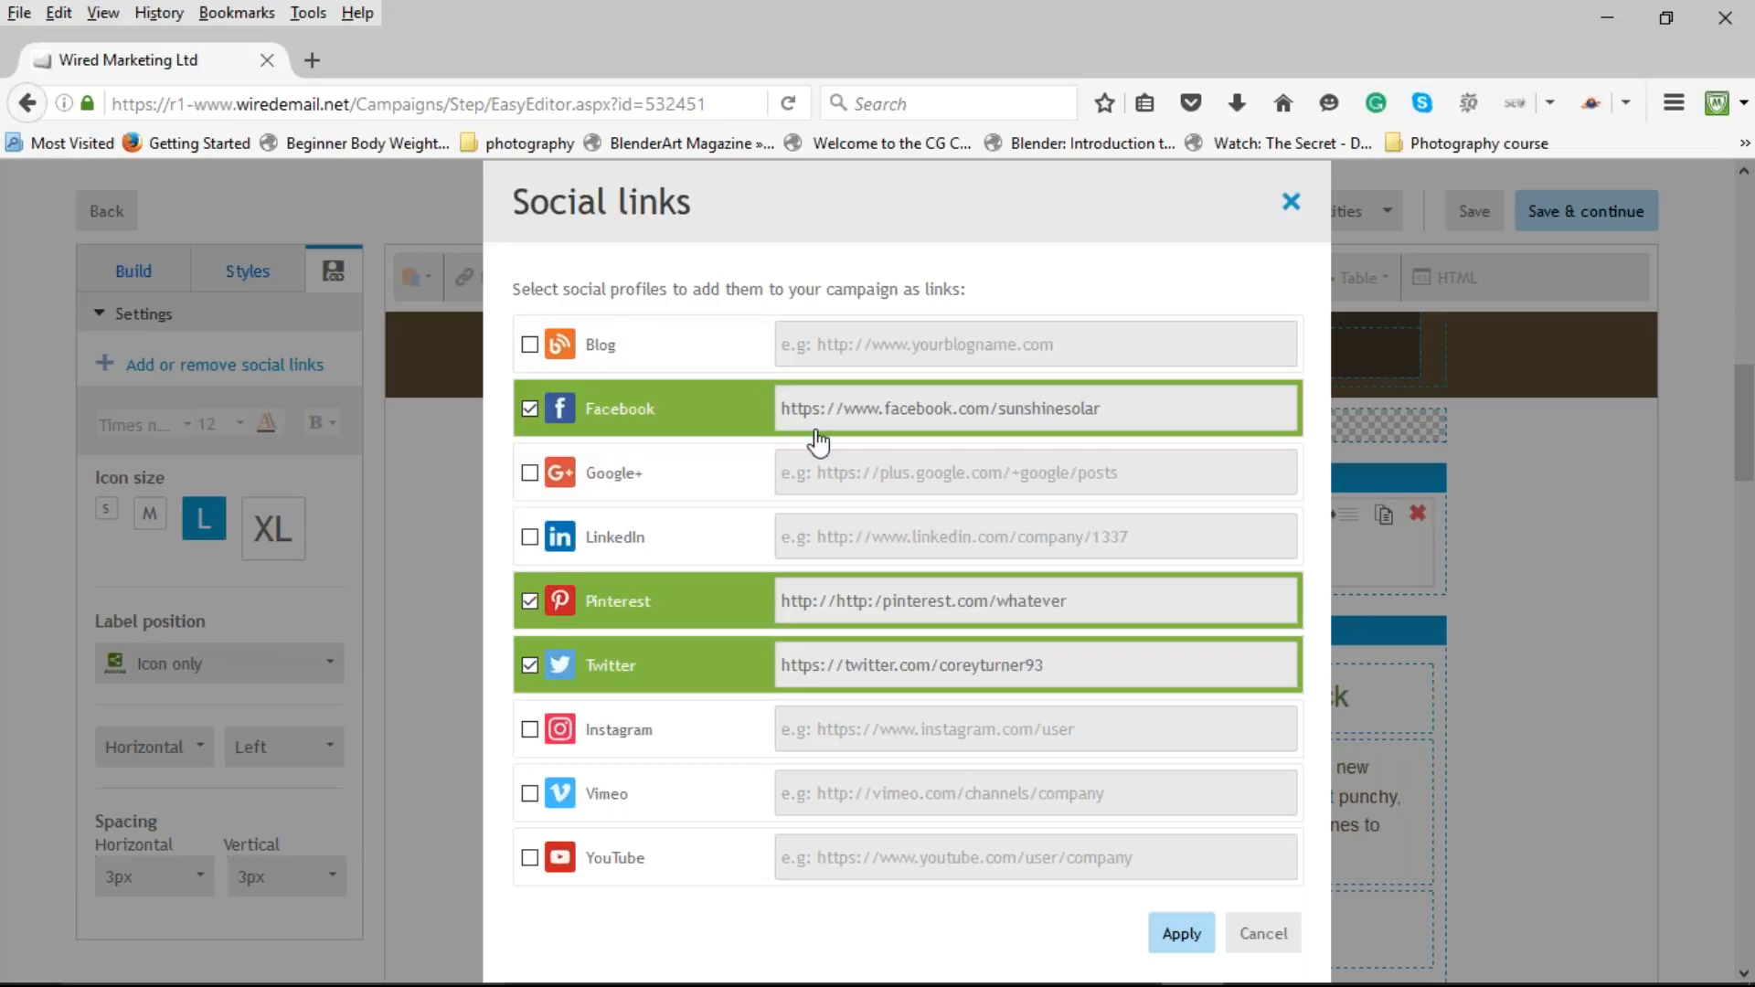
drag(1103, 408, 1004, 410)
key(BackSpace)
text(/wiredtr)
key(BackSpace)
scroll(694, 439, down, 4)
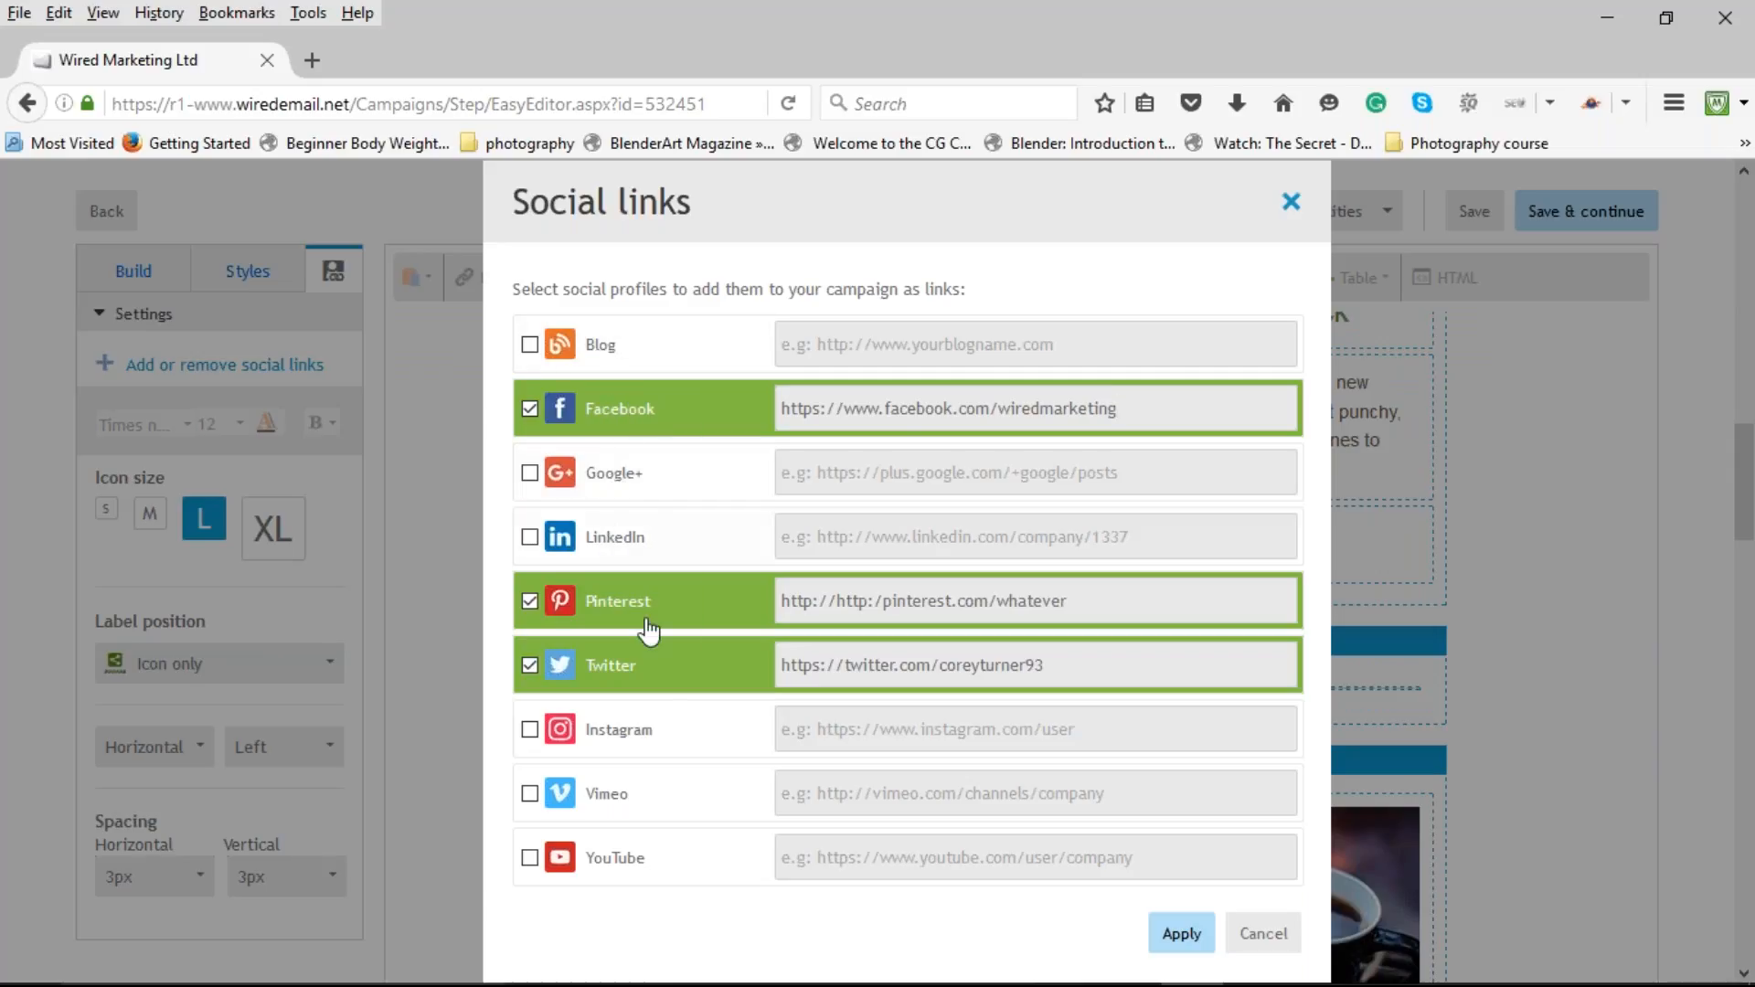
Cancel the social profile changes and delete the Social links block beside the RSS feed.
click(1263, 933)
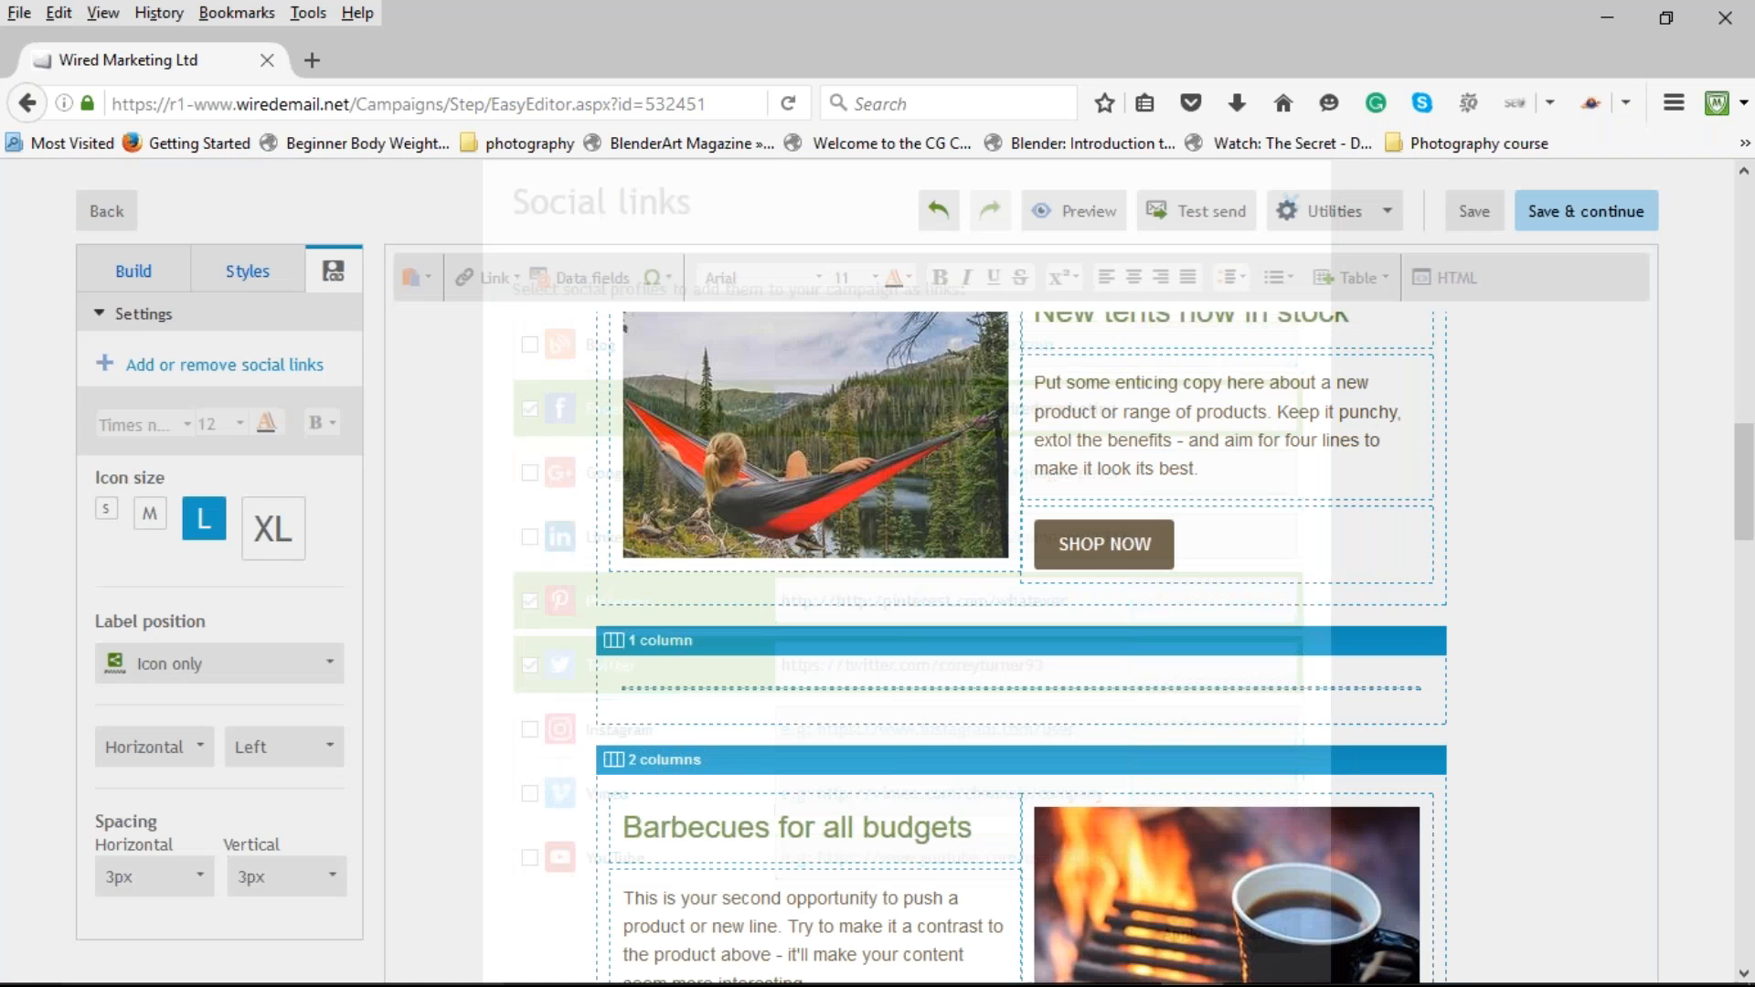
scroll(834, 567, up, 2)
scroll(842, 546, up, 3)
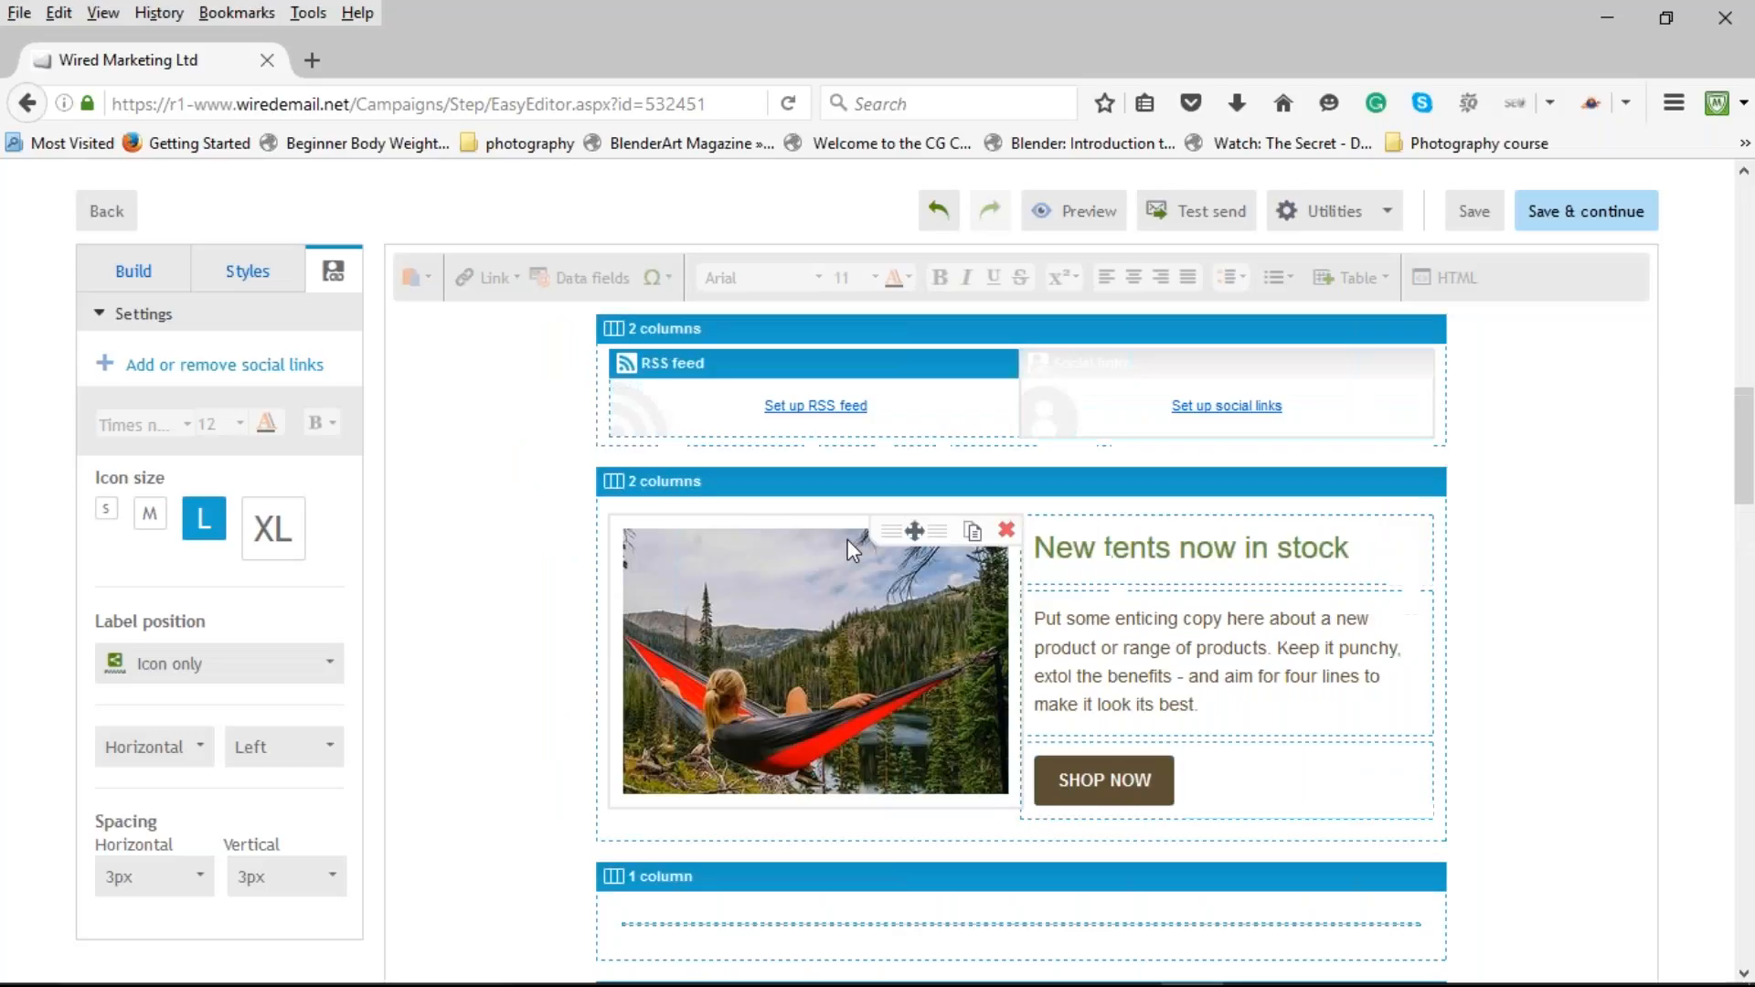
click(1420, 501)
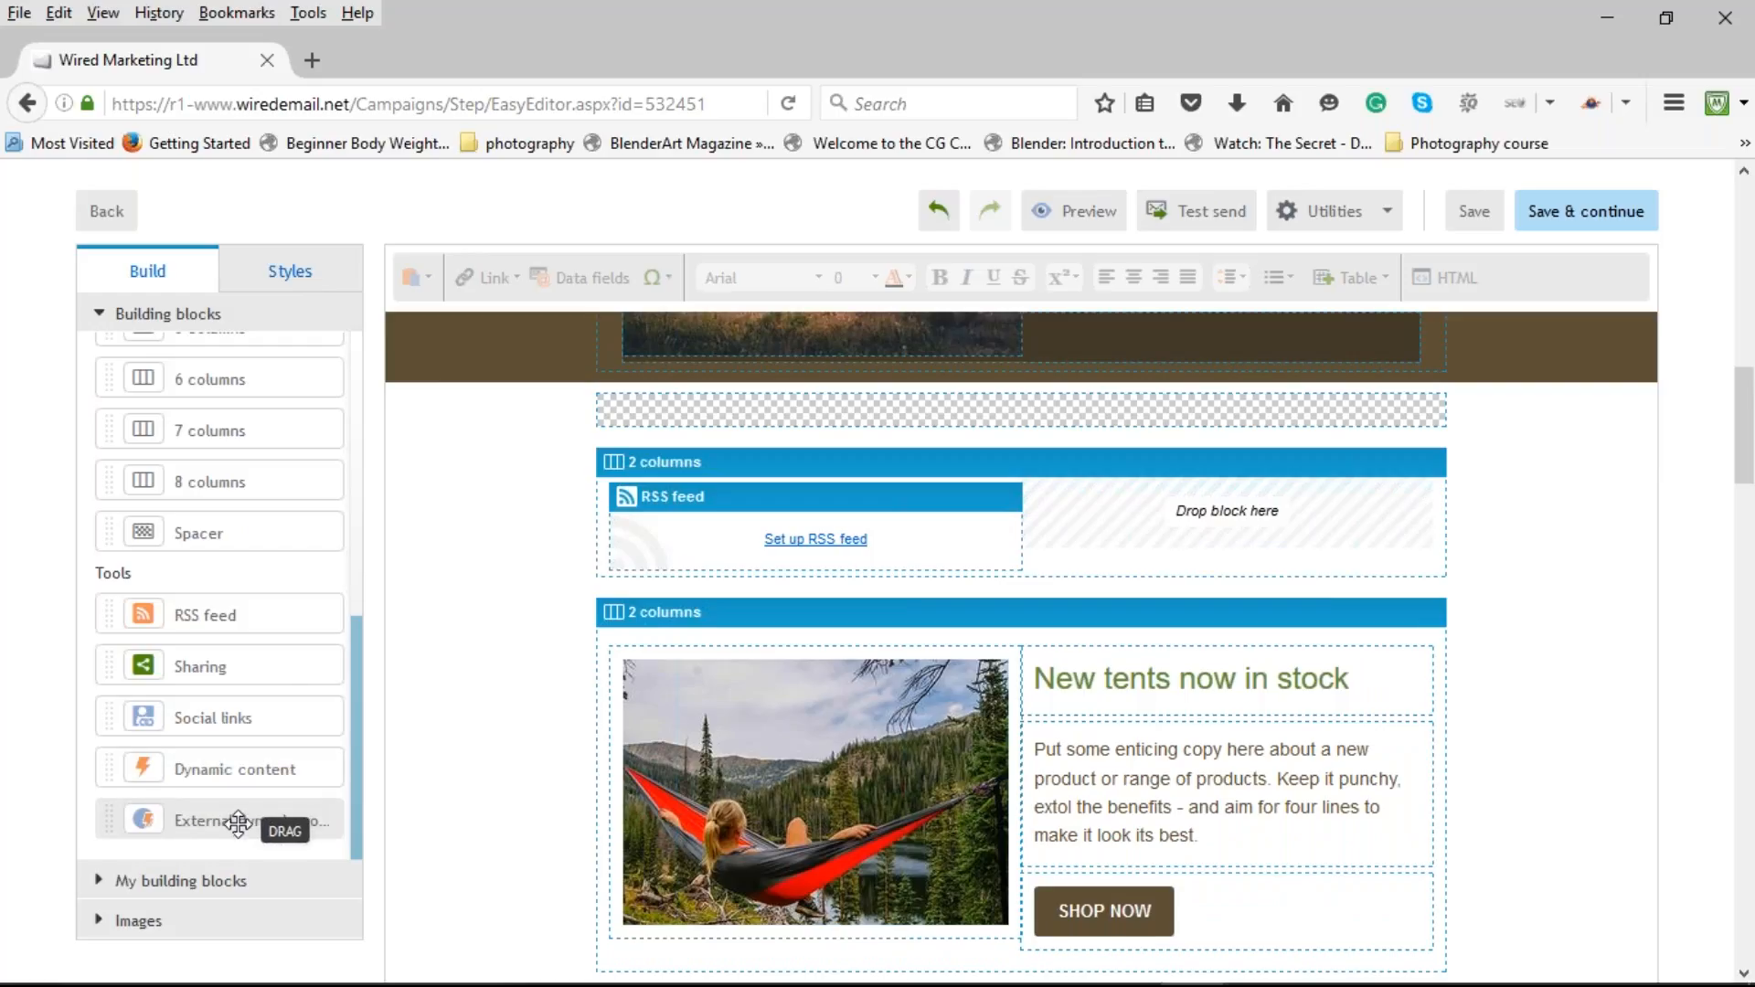
Add a Dynamic content block to the empty column beside the RSS feed and start a new variation for it.
drag(236, 770, 1200, 539)
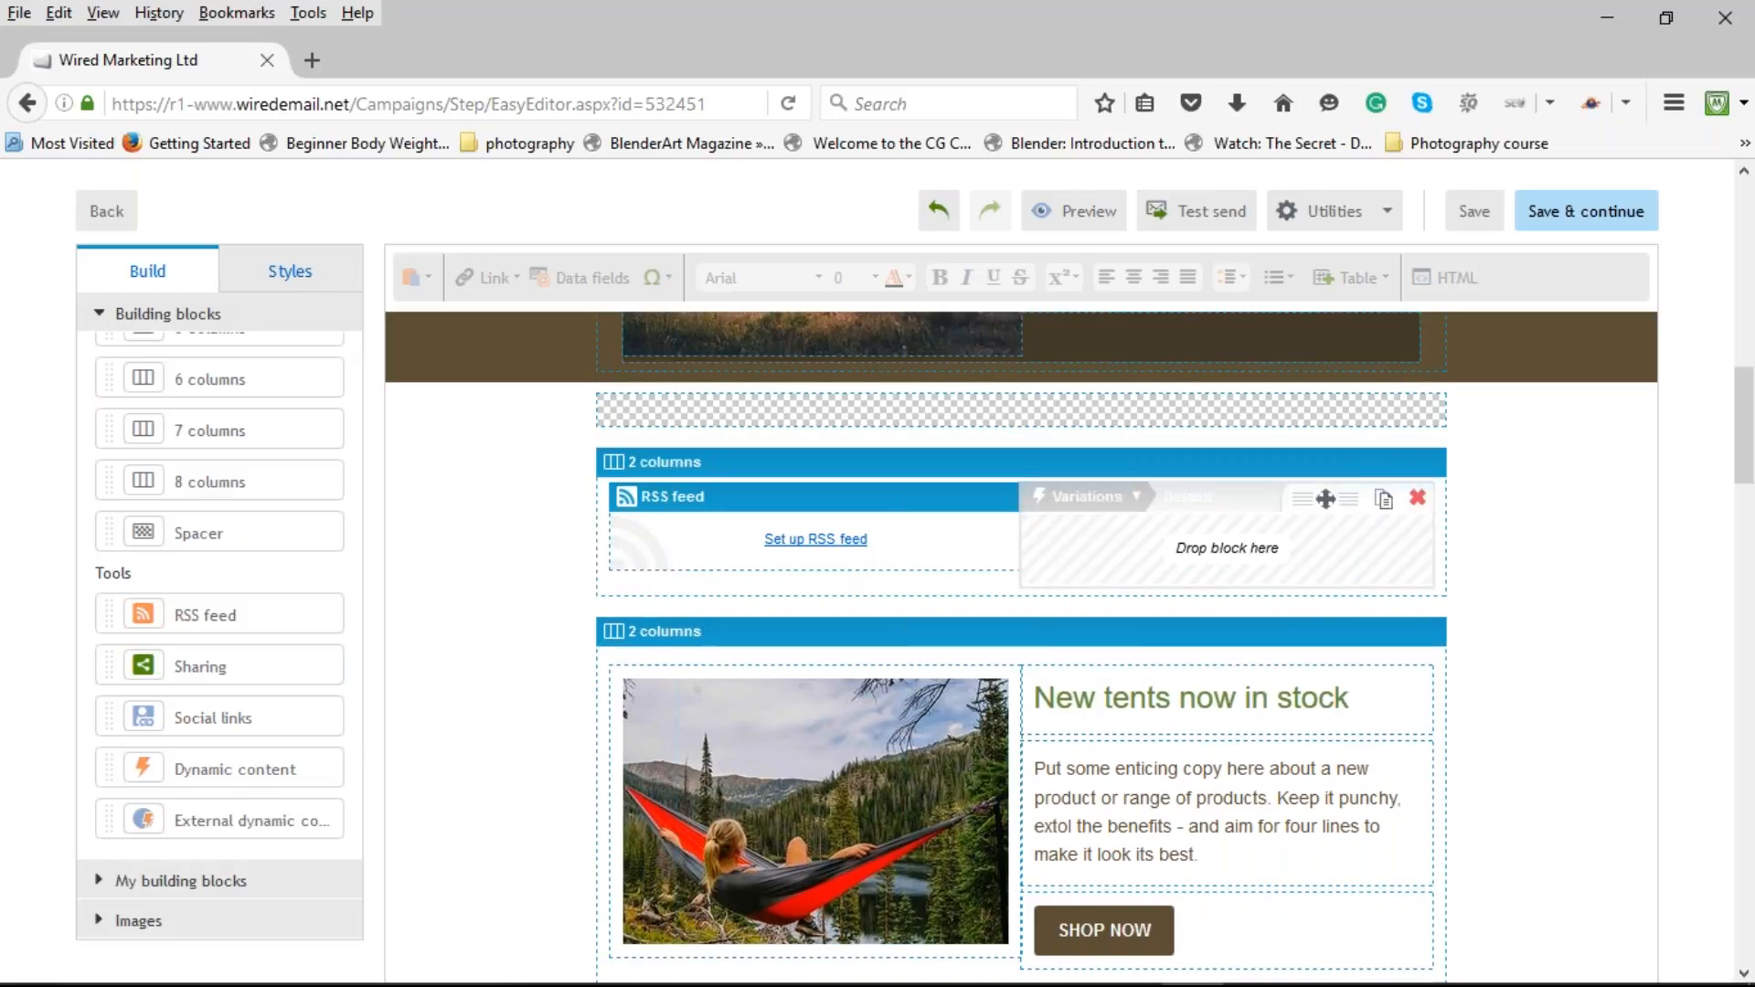
click(1138, 501)
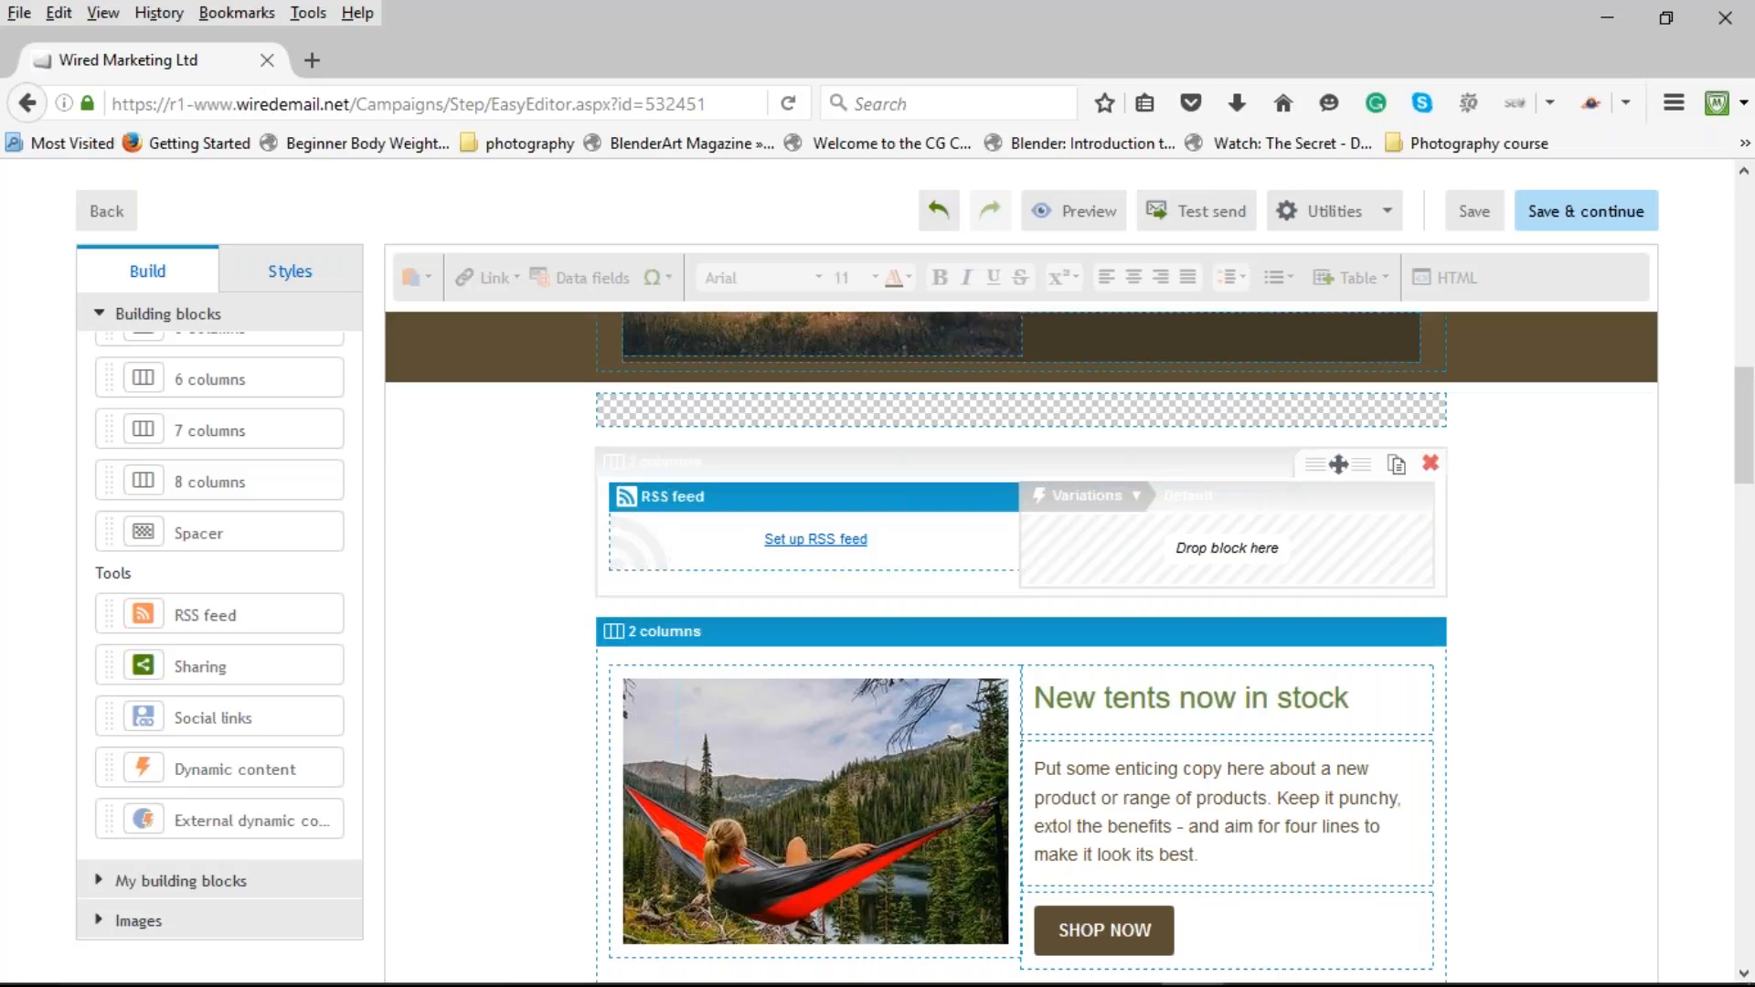
click(1138, 497)
click(1133, 541)
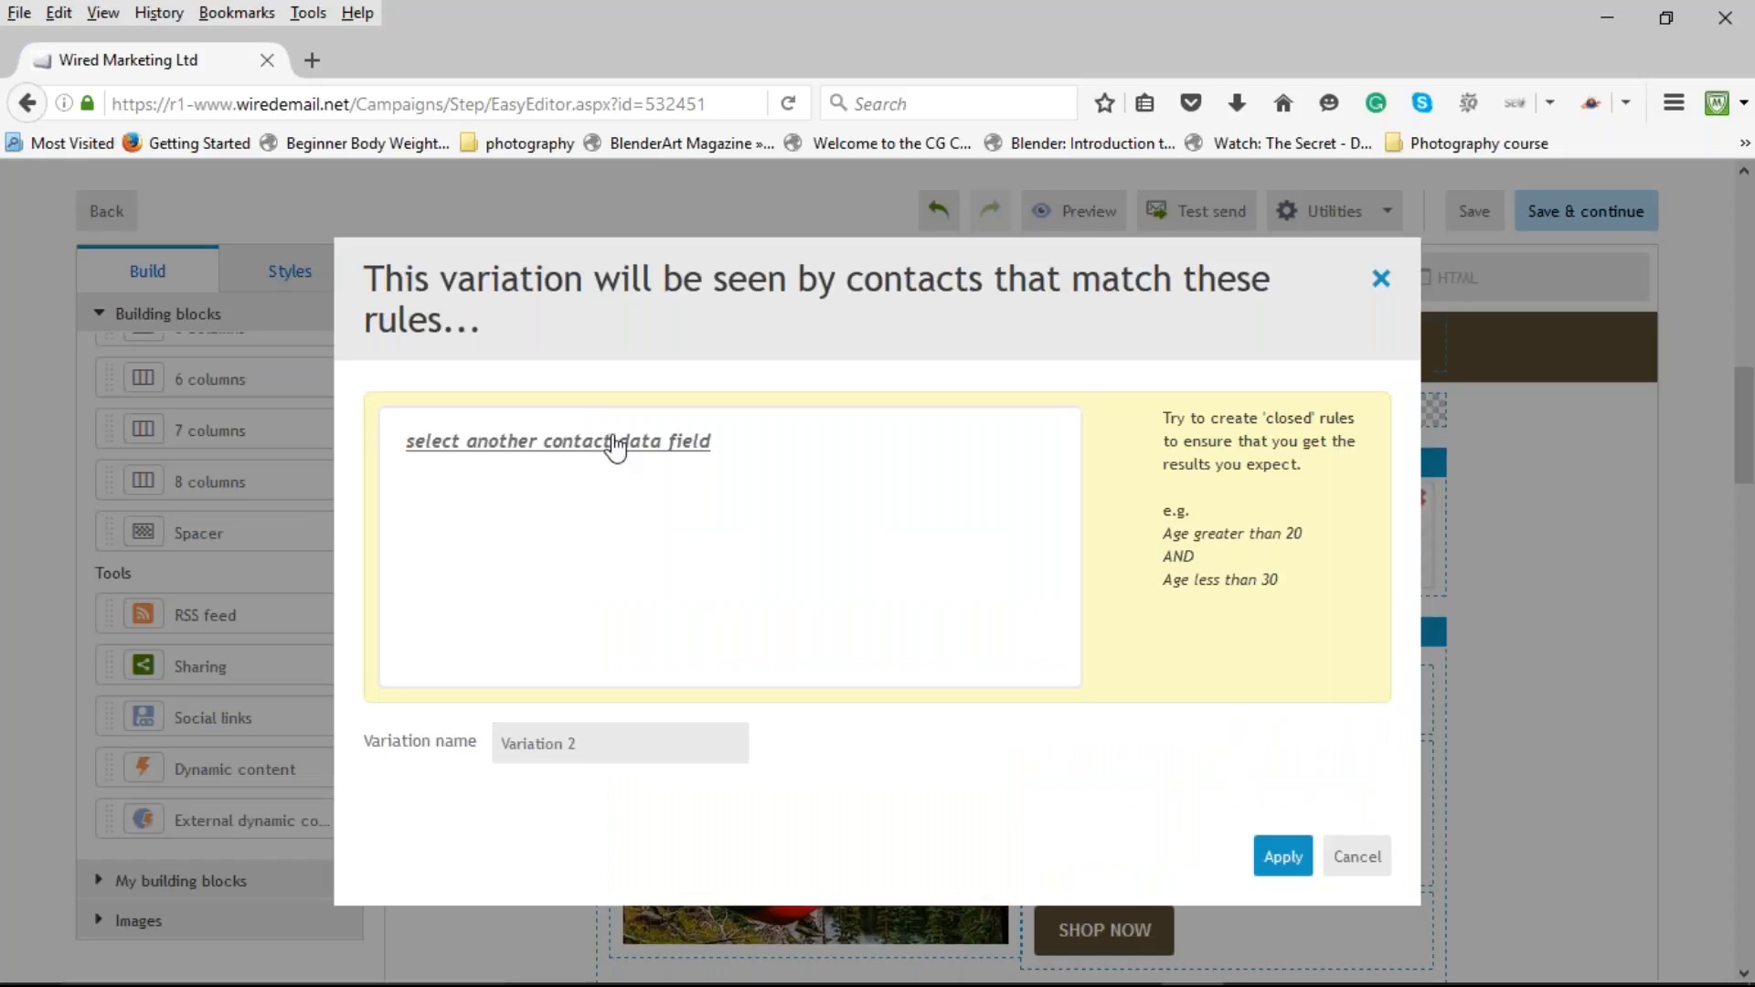
Give the new variation the rule that data field CLIENTTYPE must be equal to "prospect" and apply it.
click(616, 442)
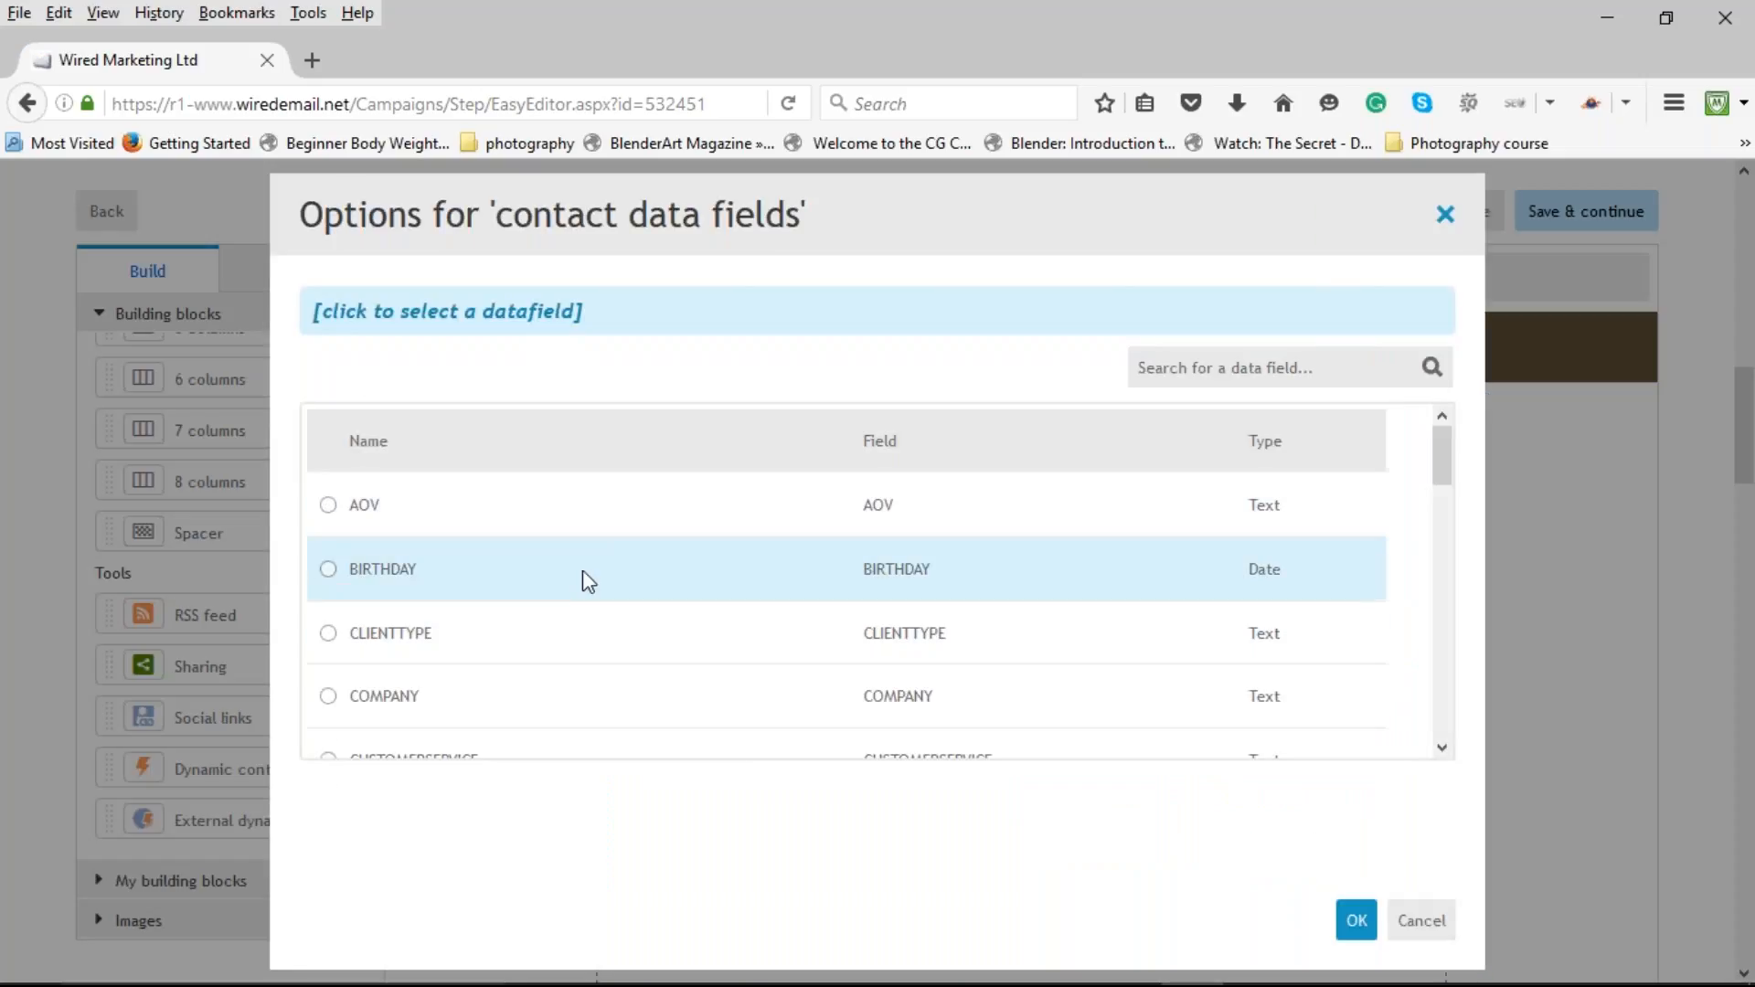
scroll(572, 631, down, 3)
scroll(560, 667, up, 3)
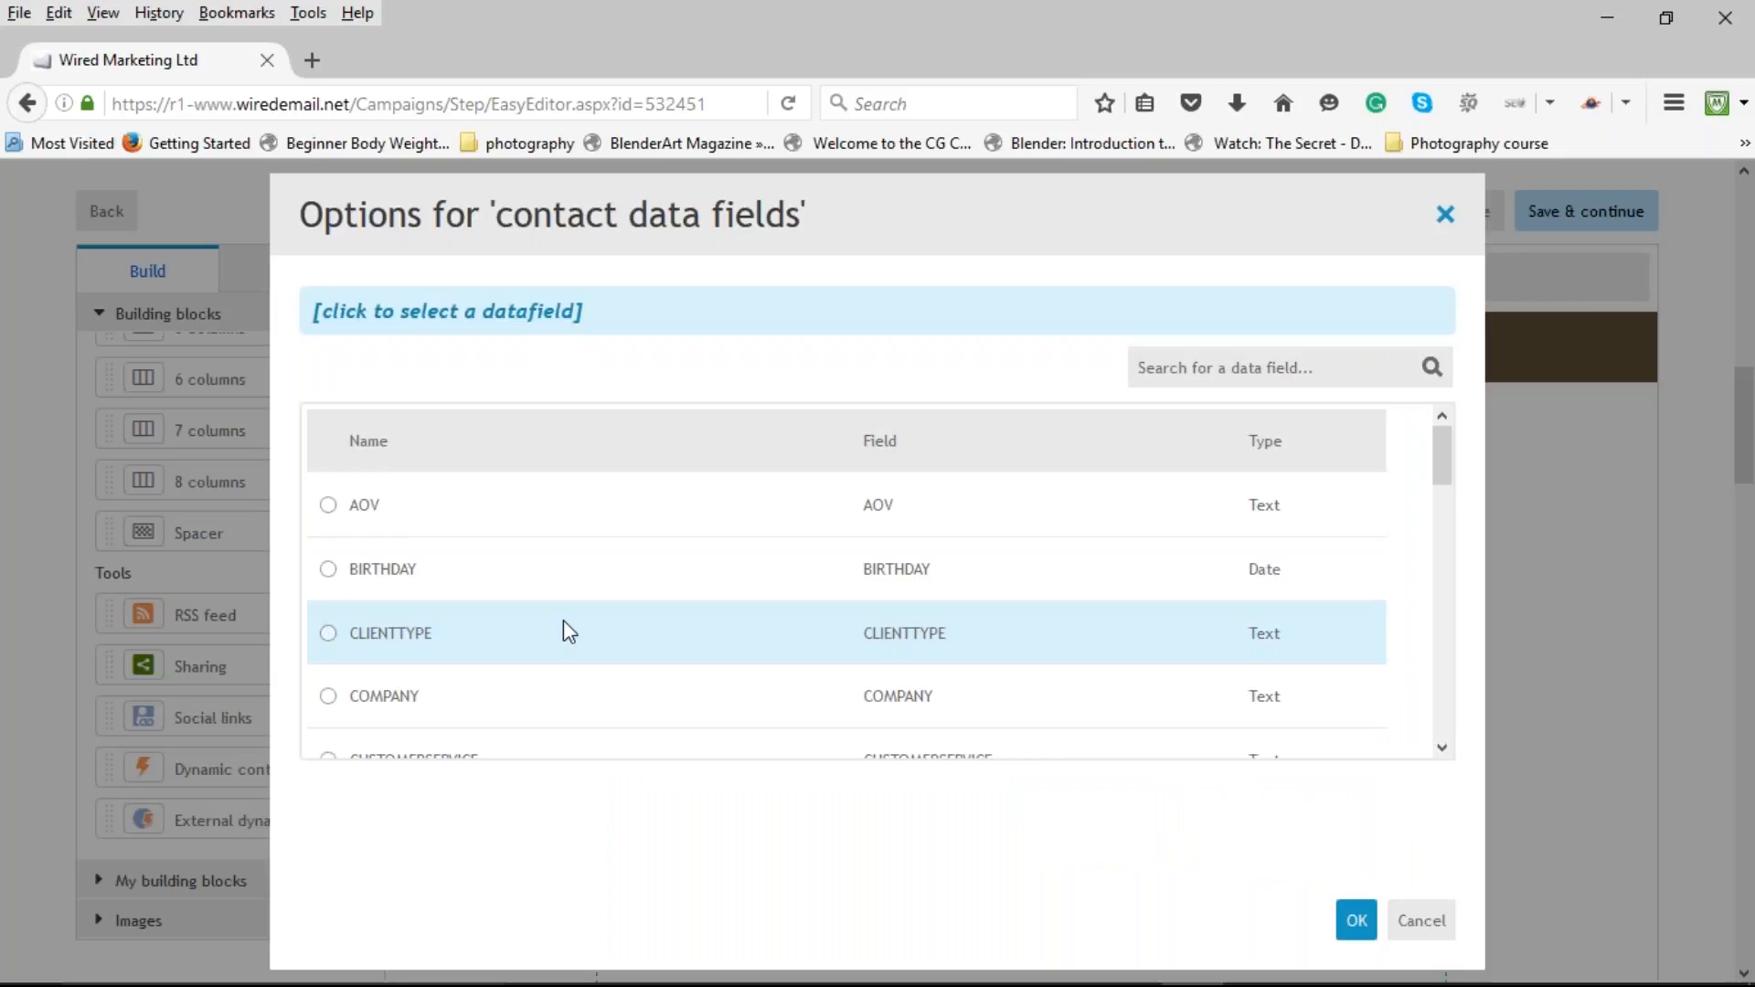
click(567, 627)
click(689, 799)
text(prospect)
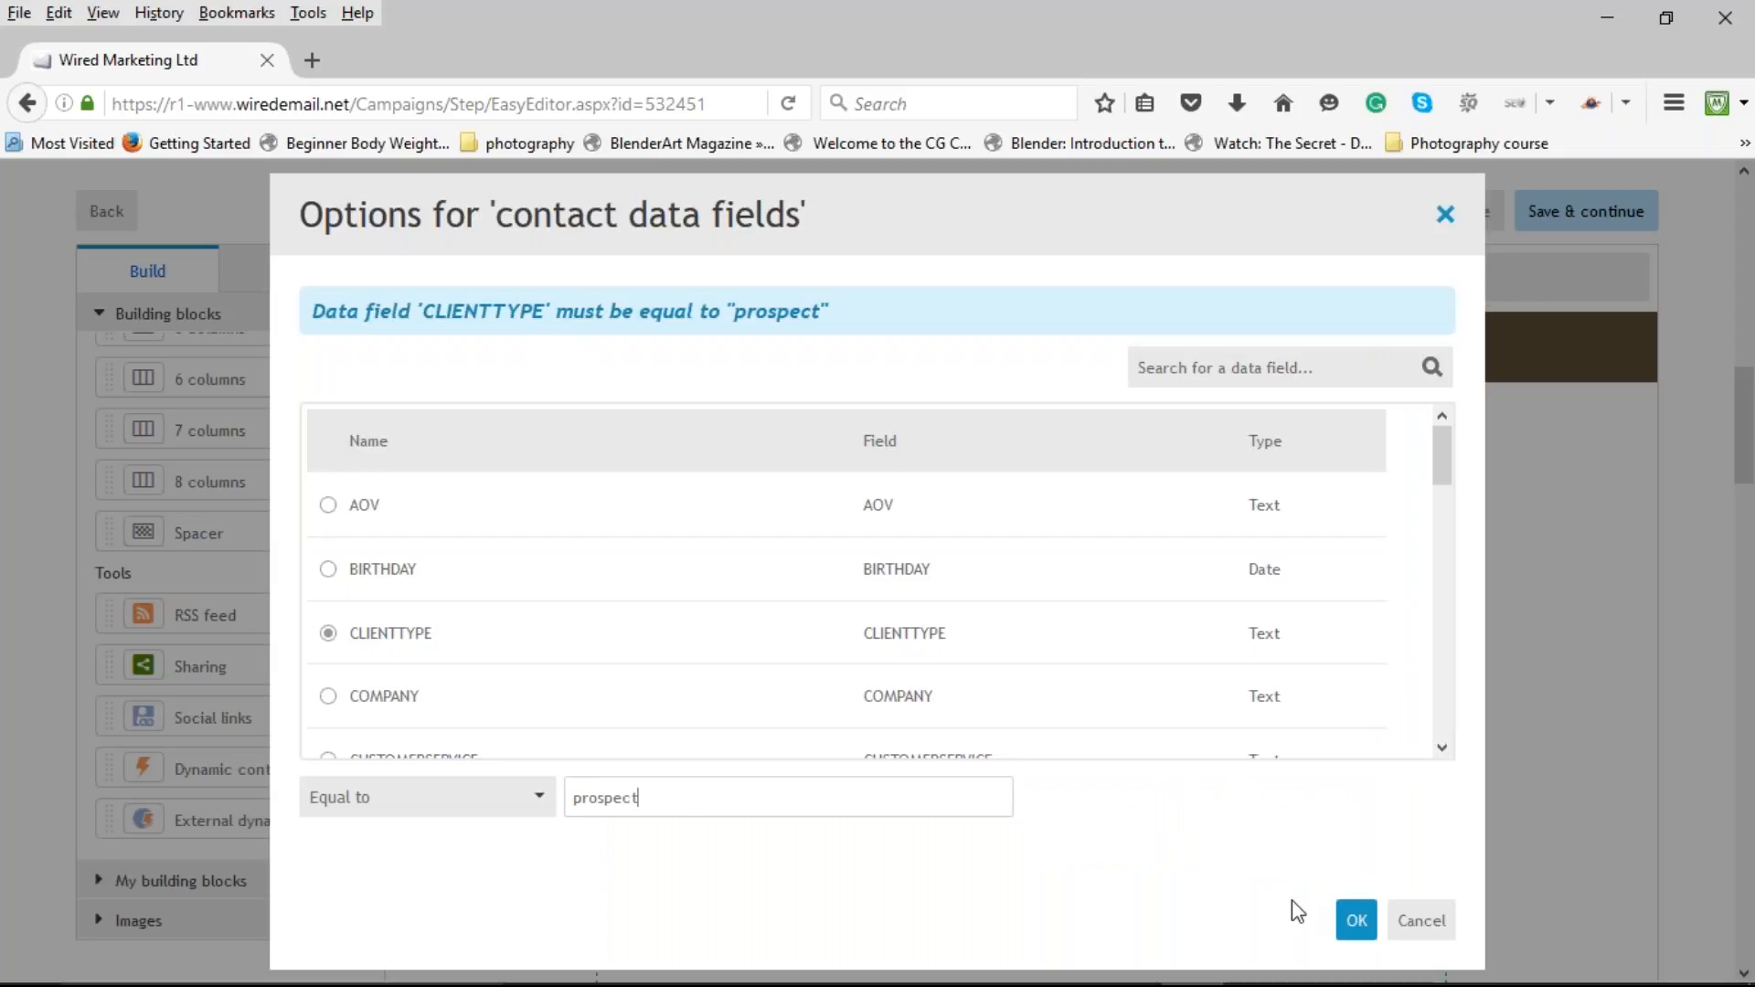
click(1357, 920)
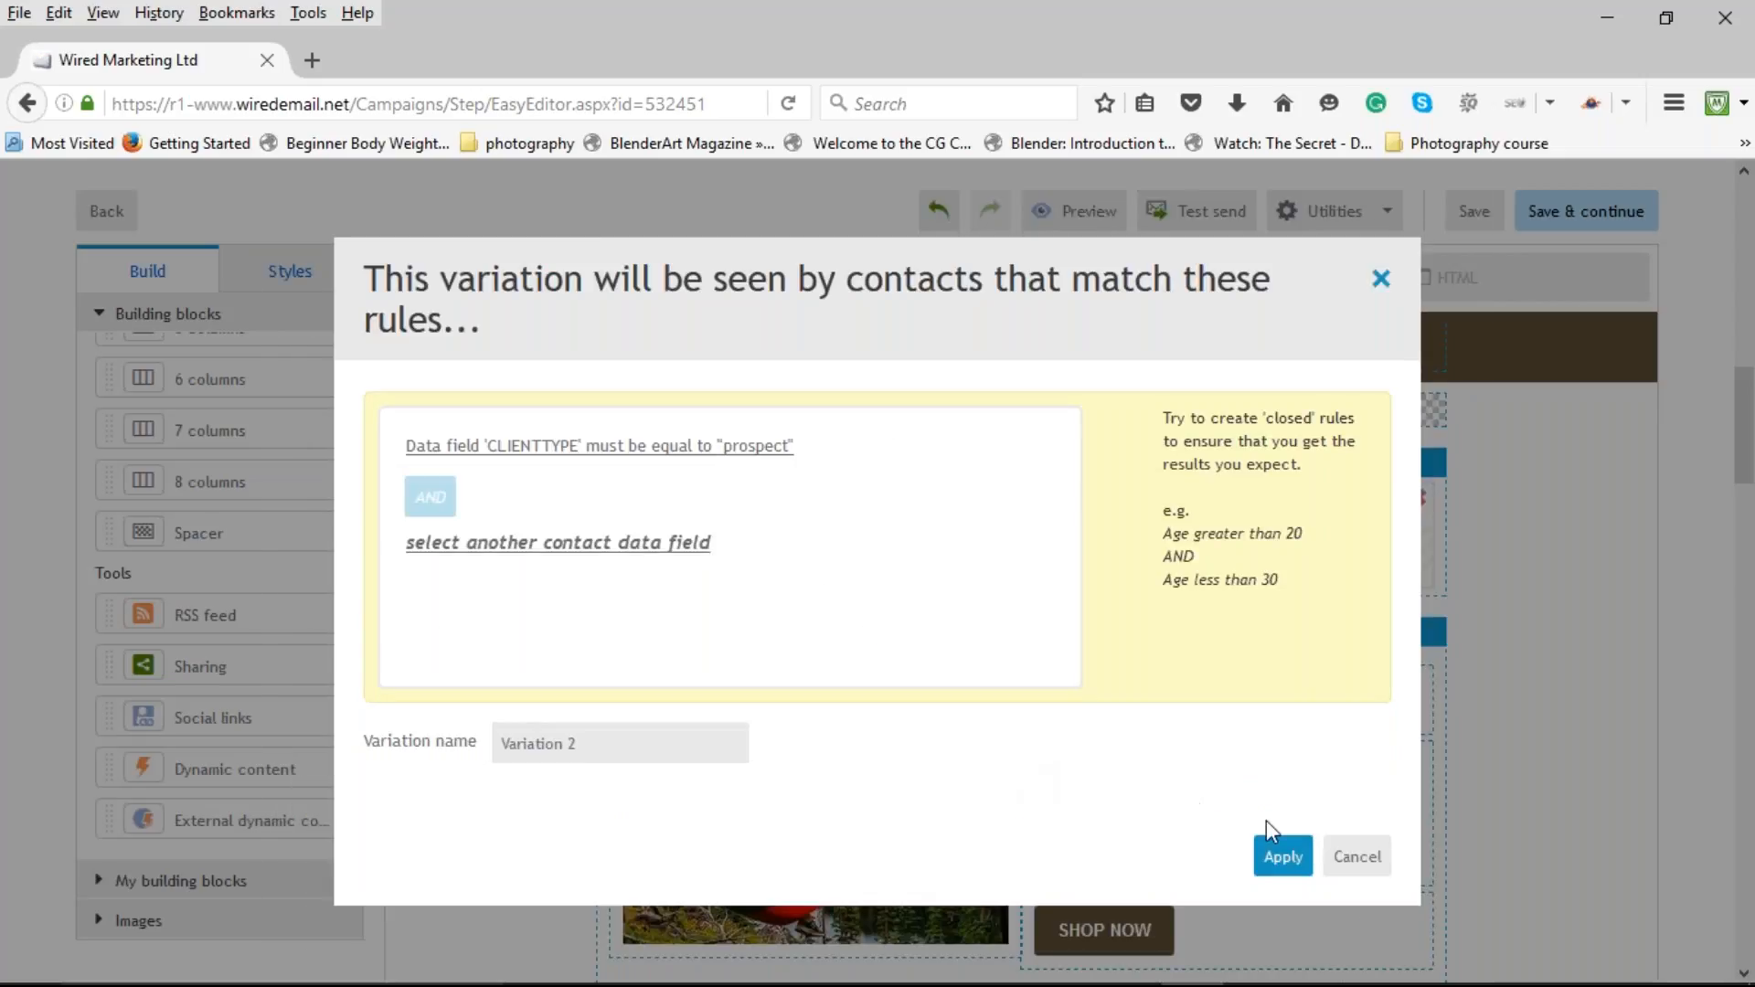
click(1283, 858)
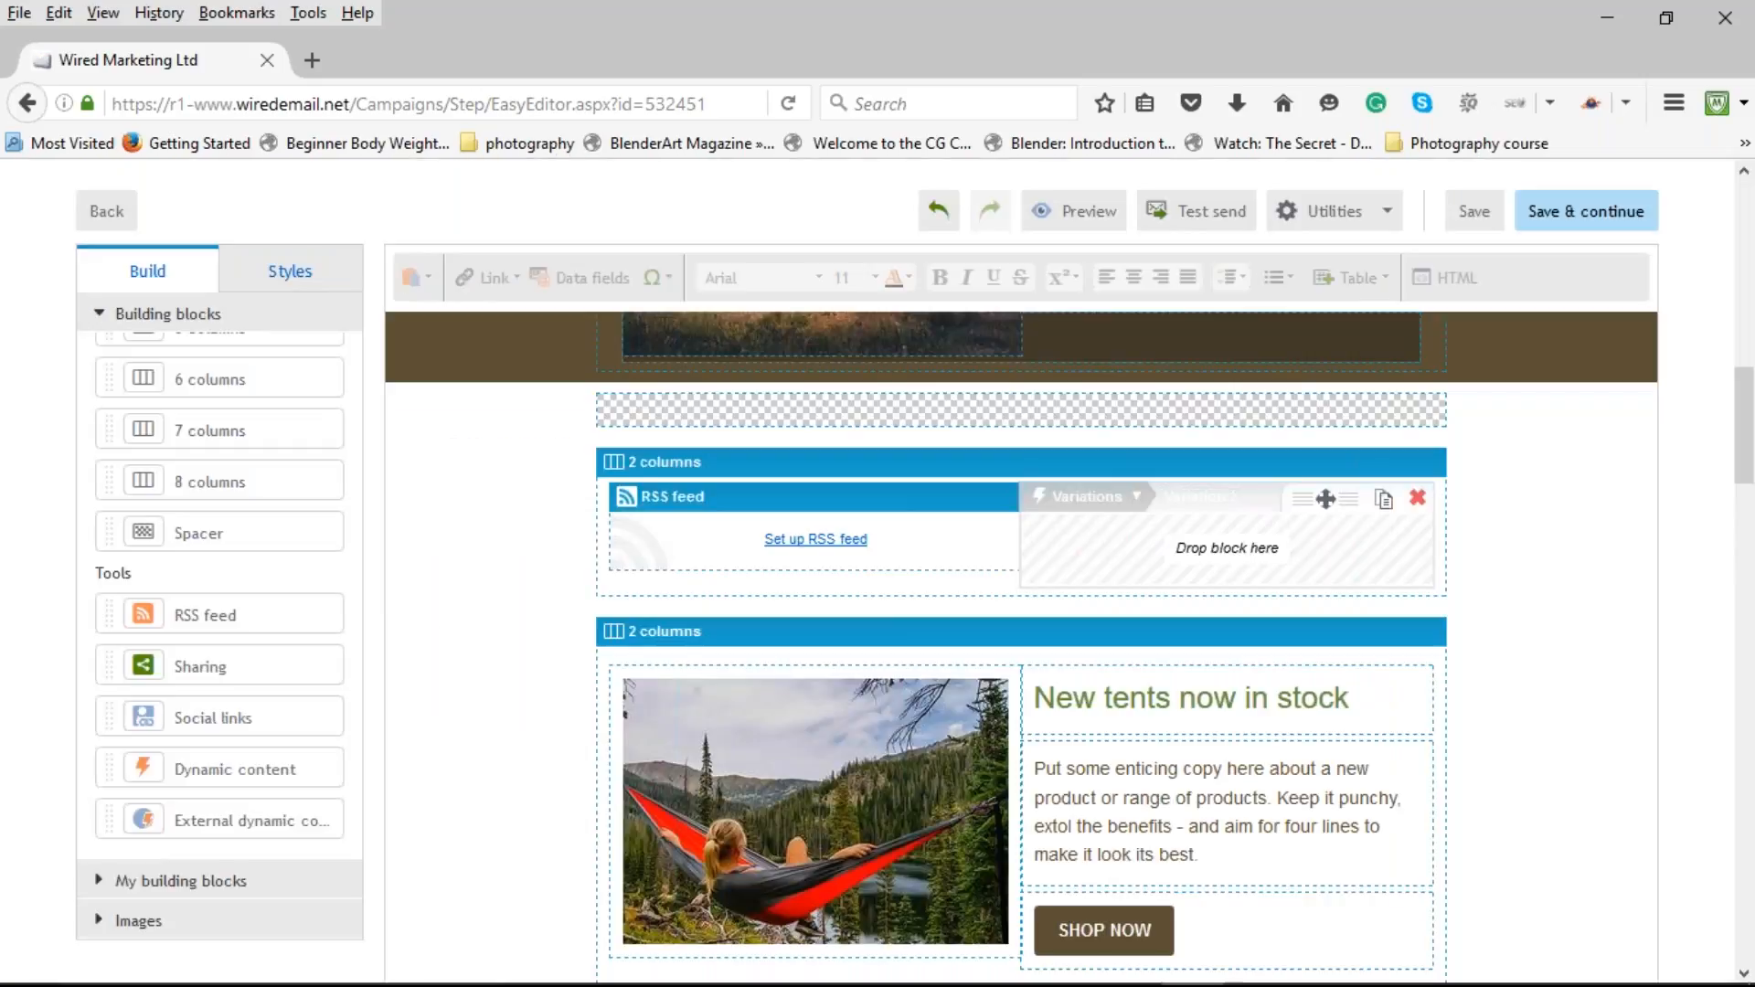
Check the dynamic content block's list of variations and switch the block to the Default variation.
click(1136, 496)
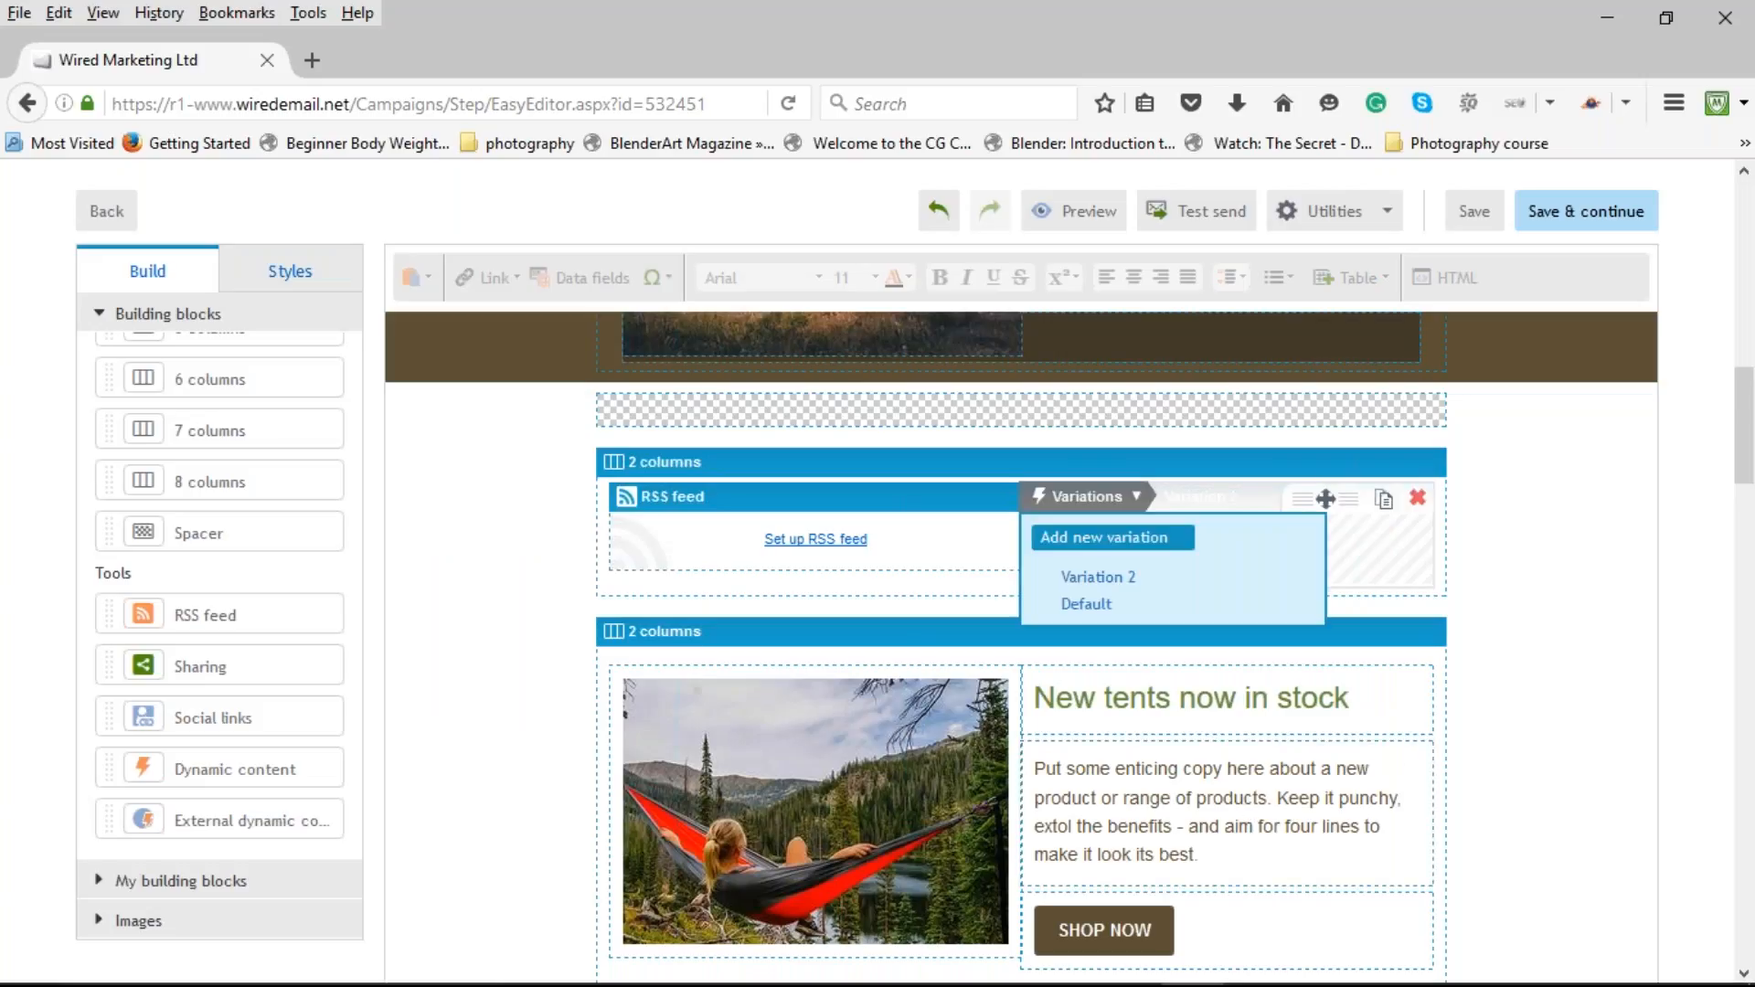
click(1379, 574)
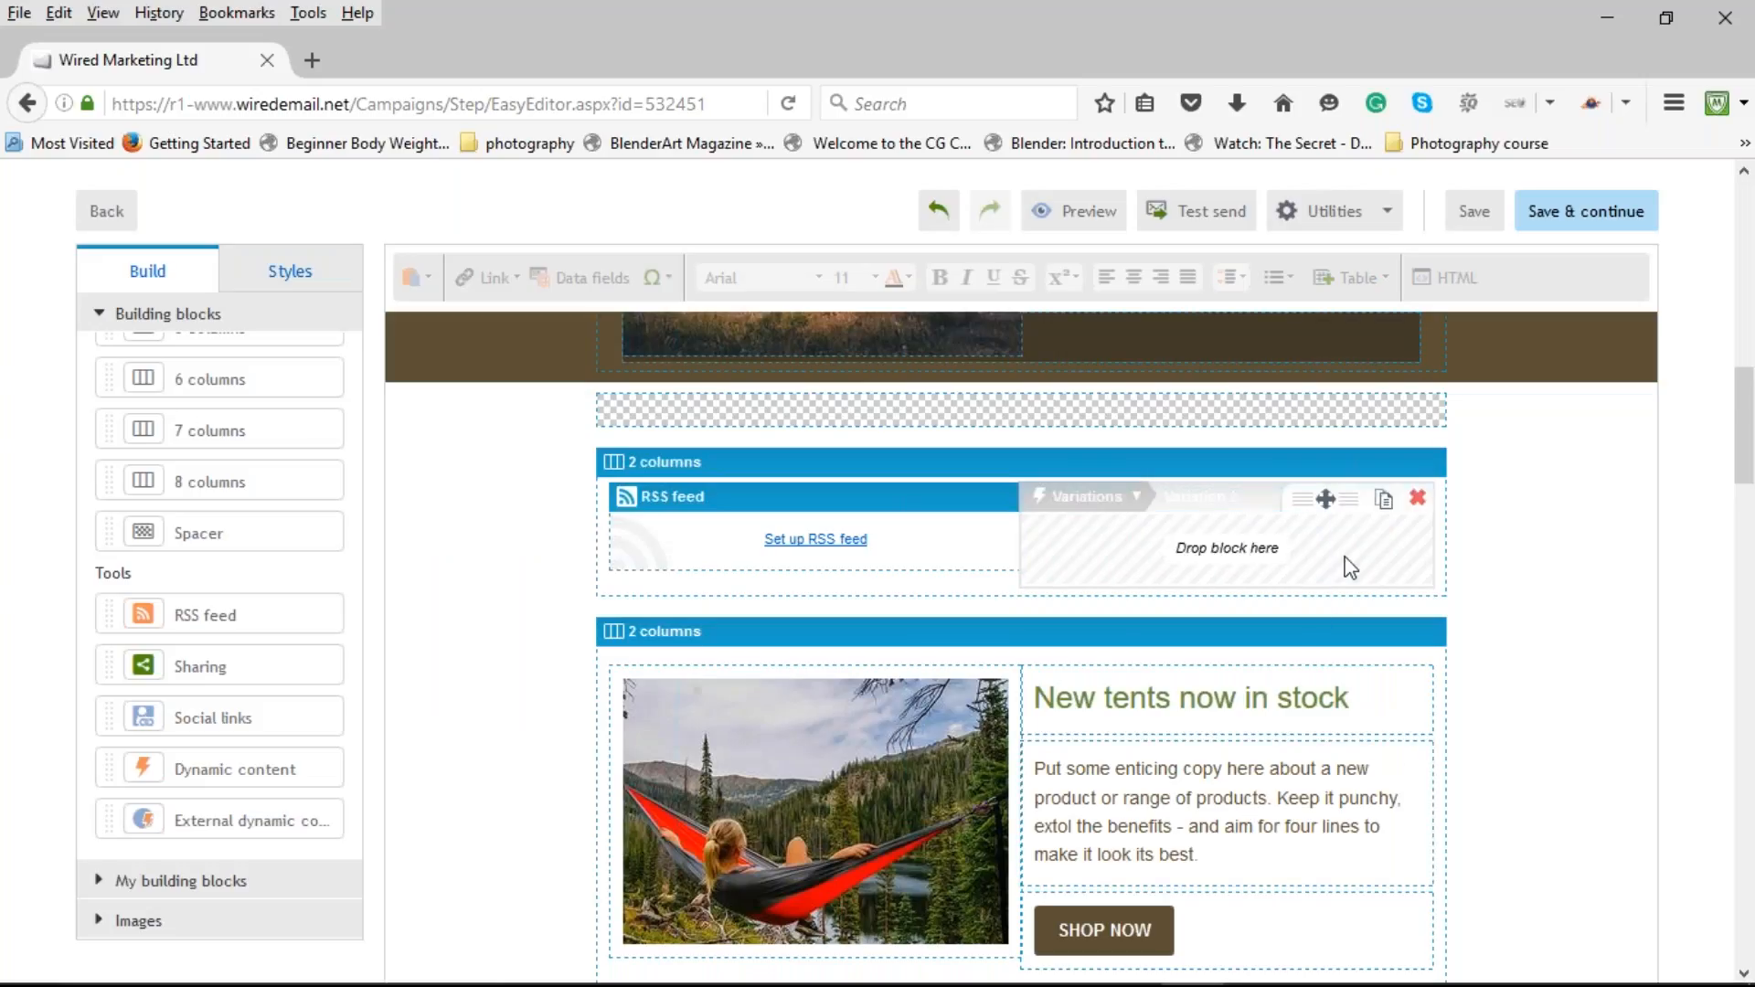
click(1136, 497)
click(1136, 497)
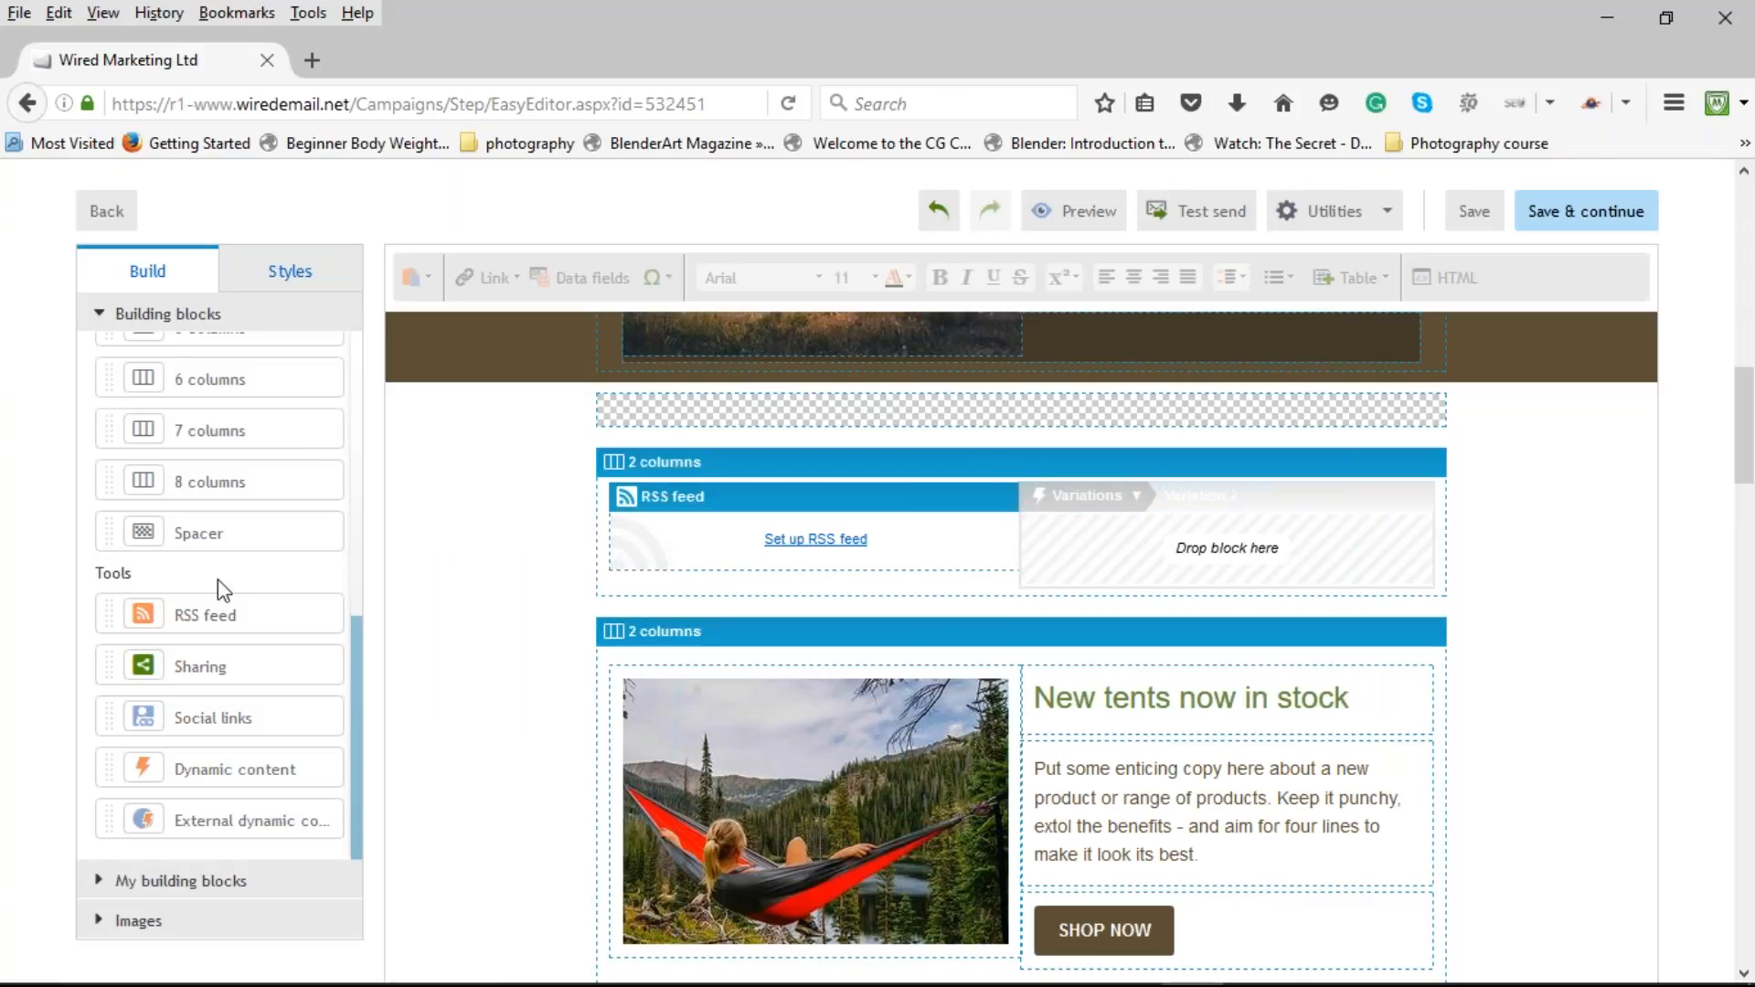
scroll(1104, 570, up, 3)
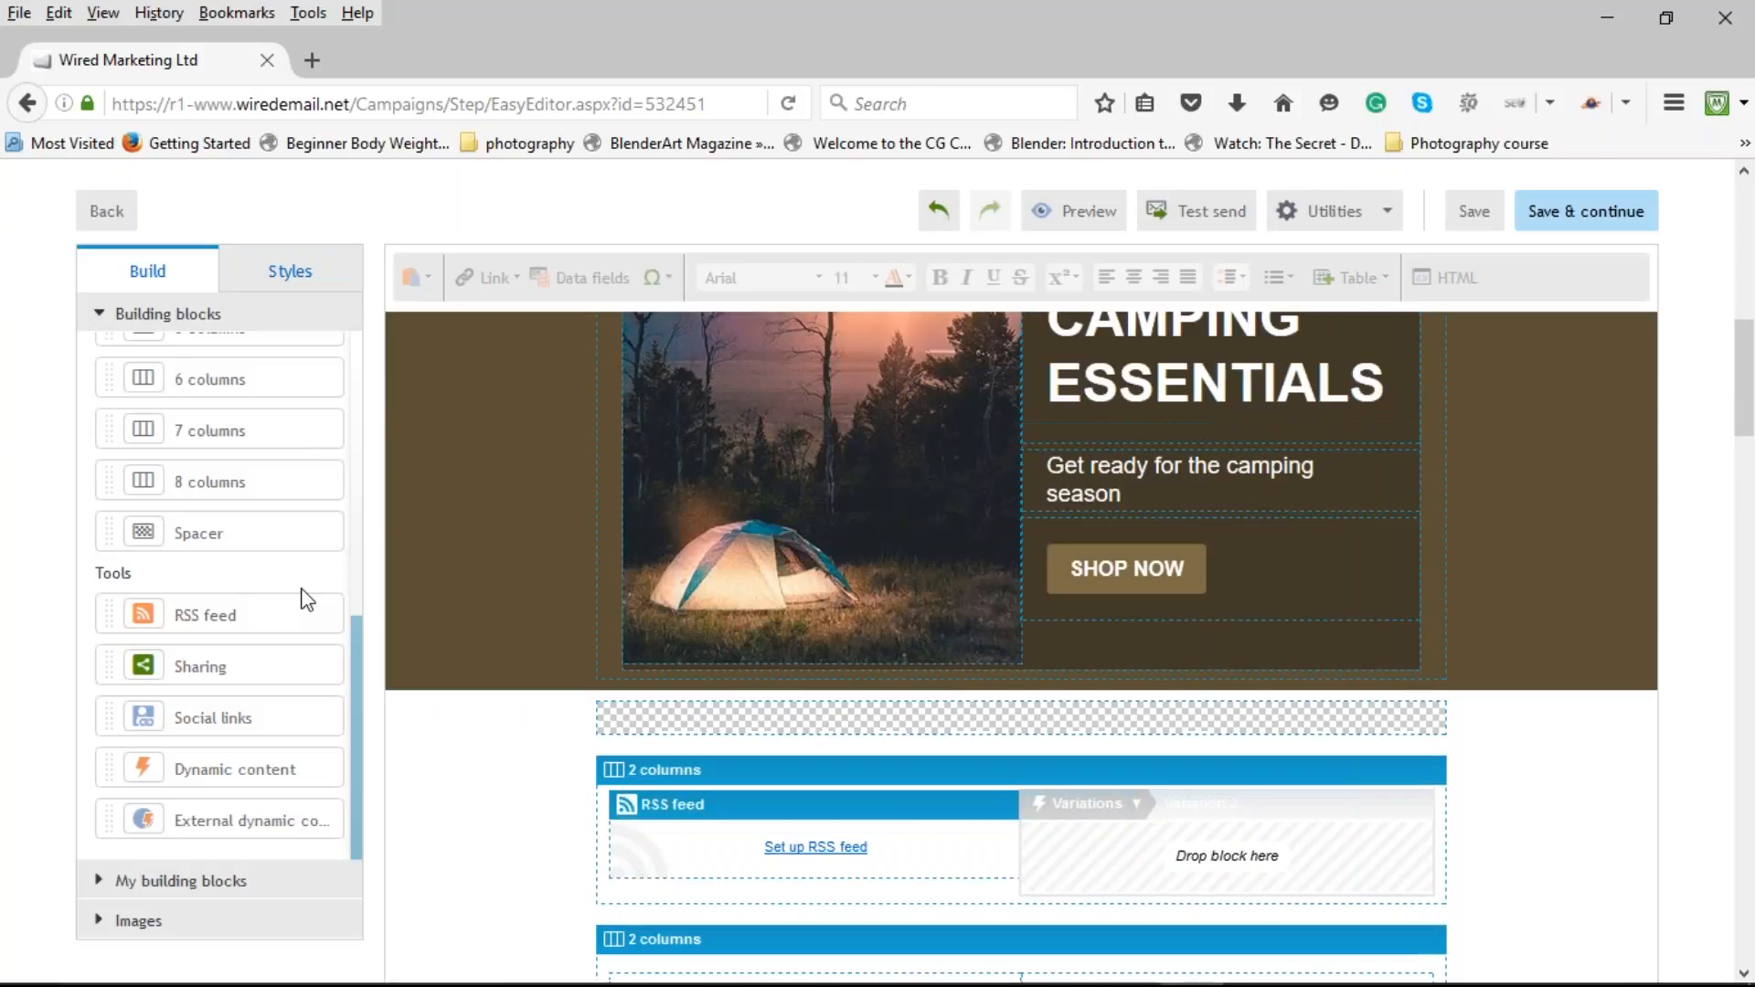
scroll(1294, 919, down, 2)
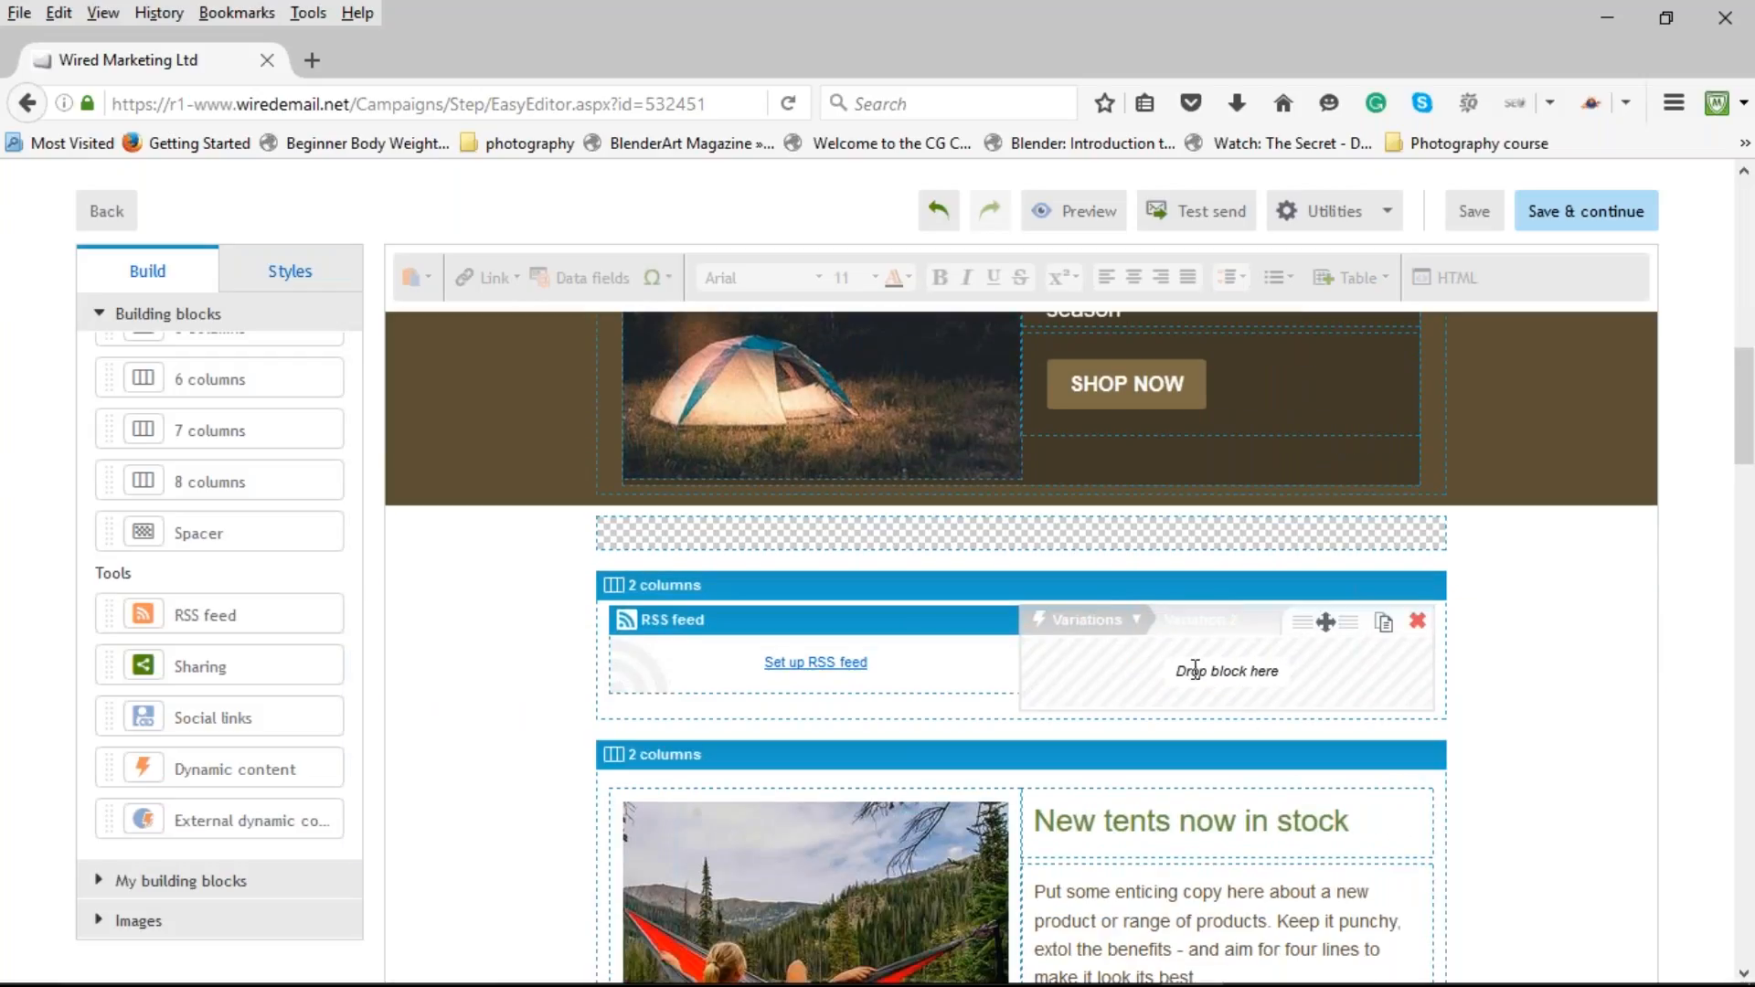
click(1134, 621)
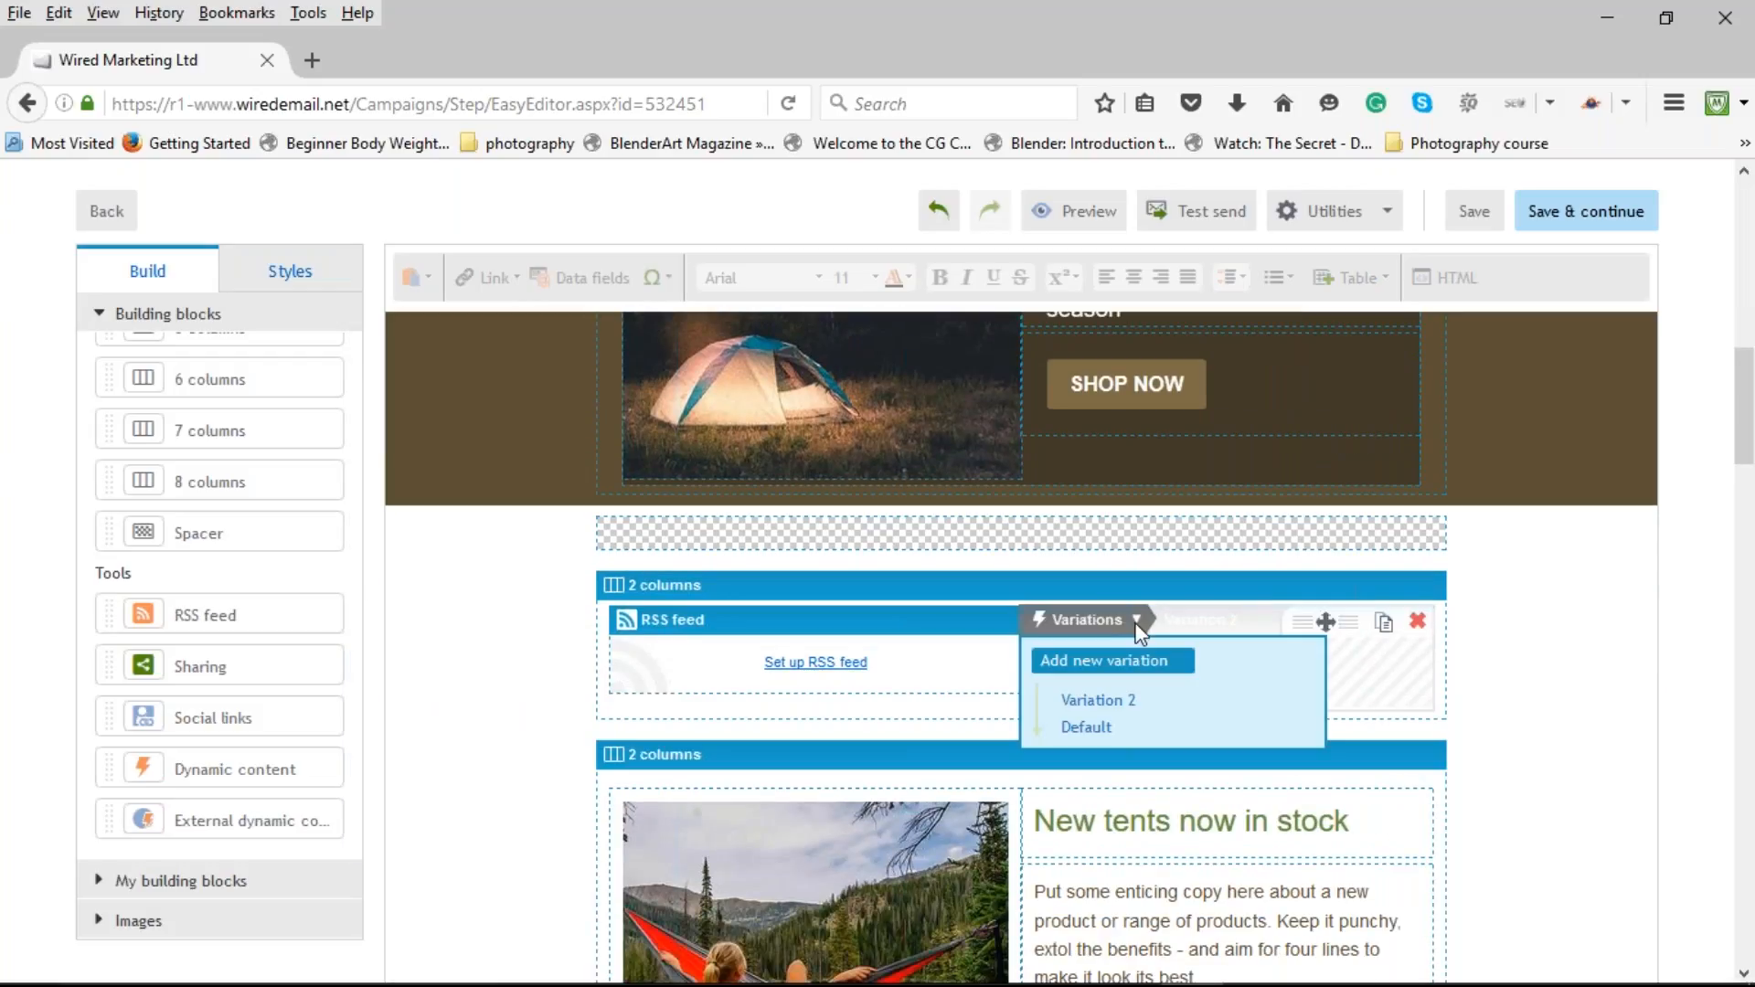
click(1111, 728)
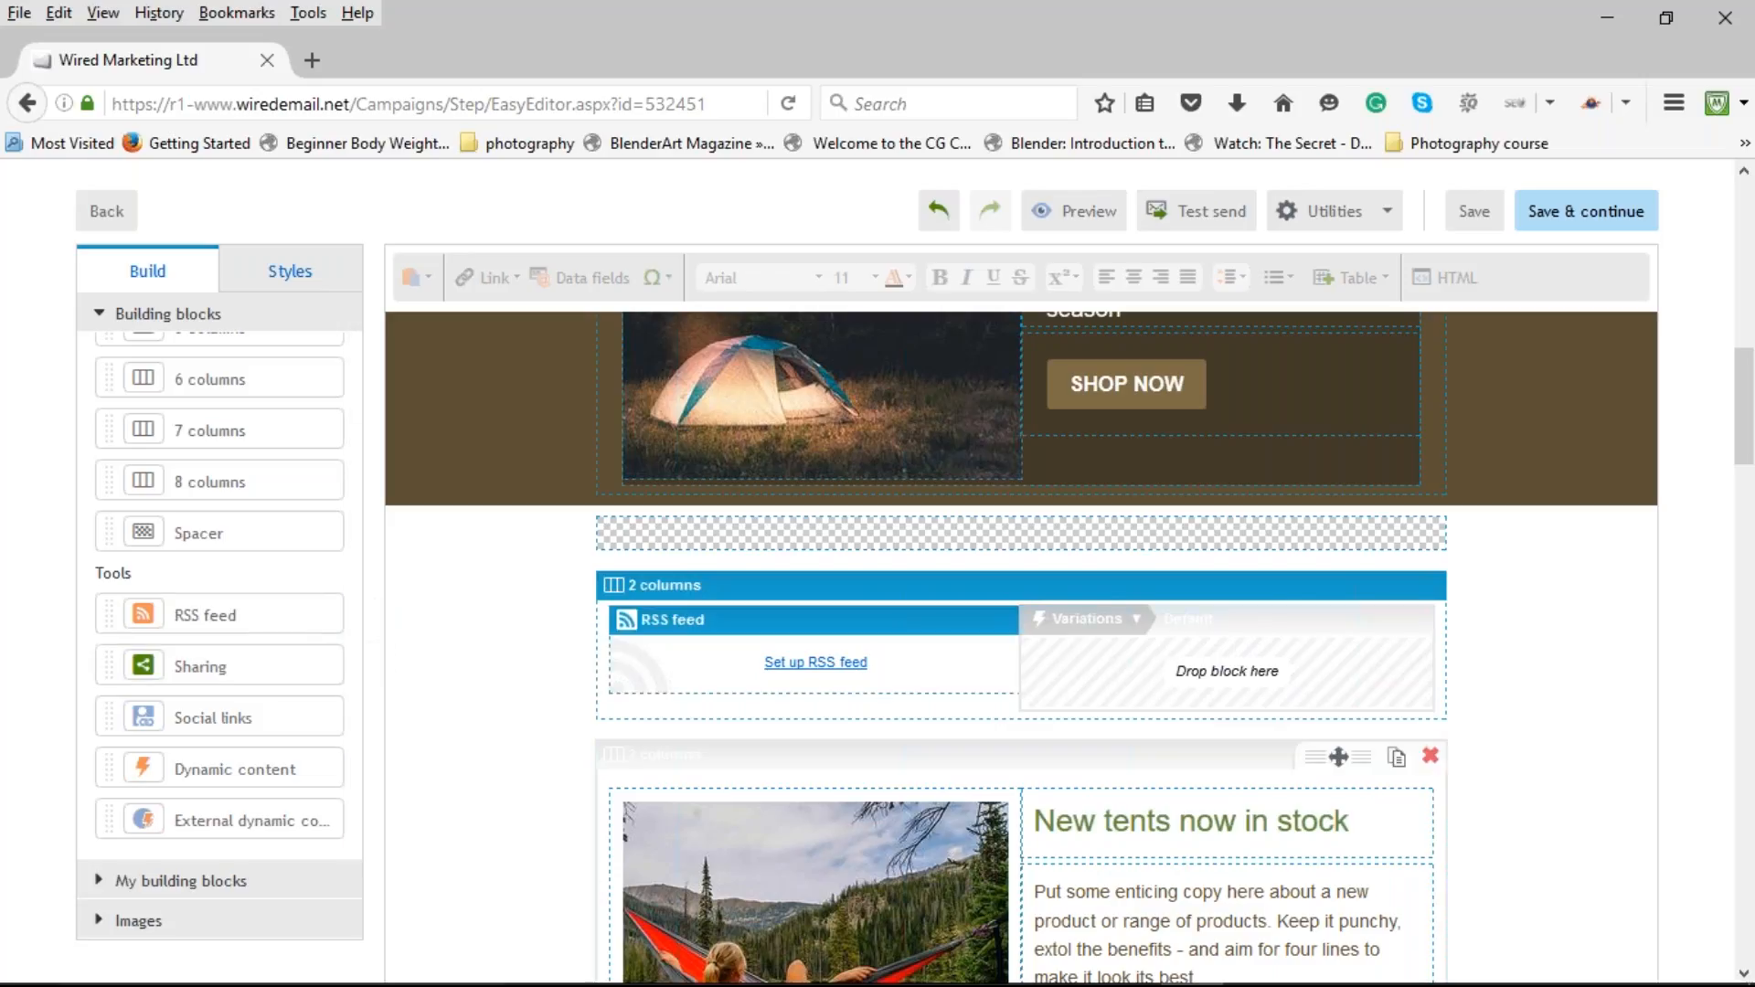
Replace the dynamic content block beside the RSS feed with an External dynamic content block and open its settings.
click(1419, 623)
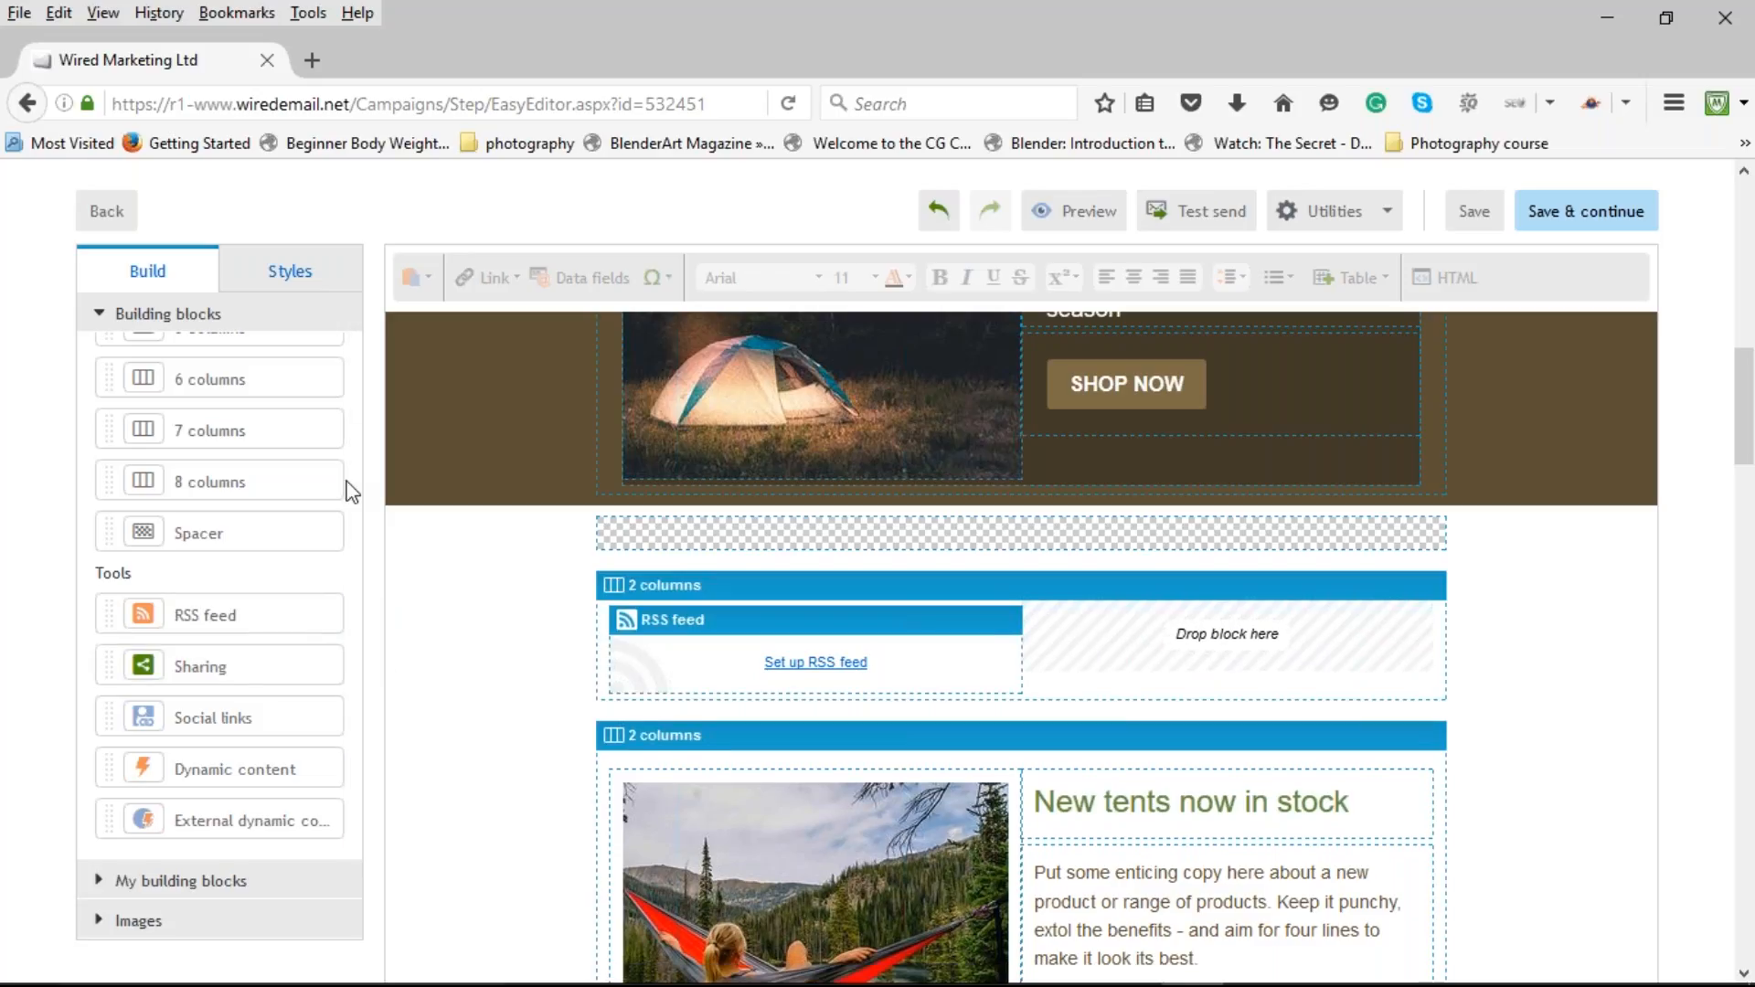
drag(259, 820, 1274, 673)
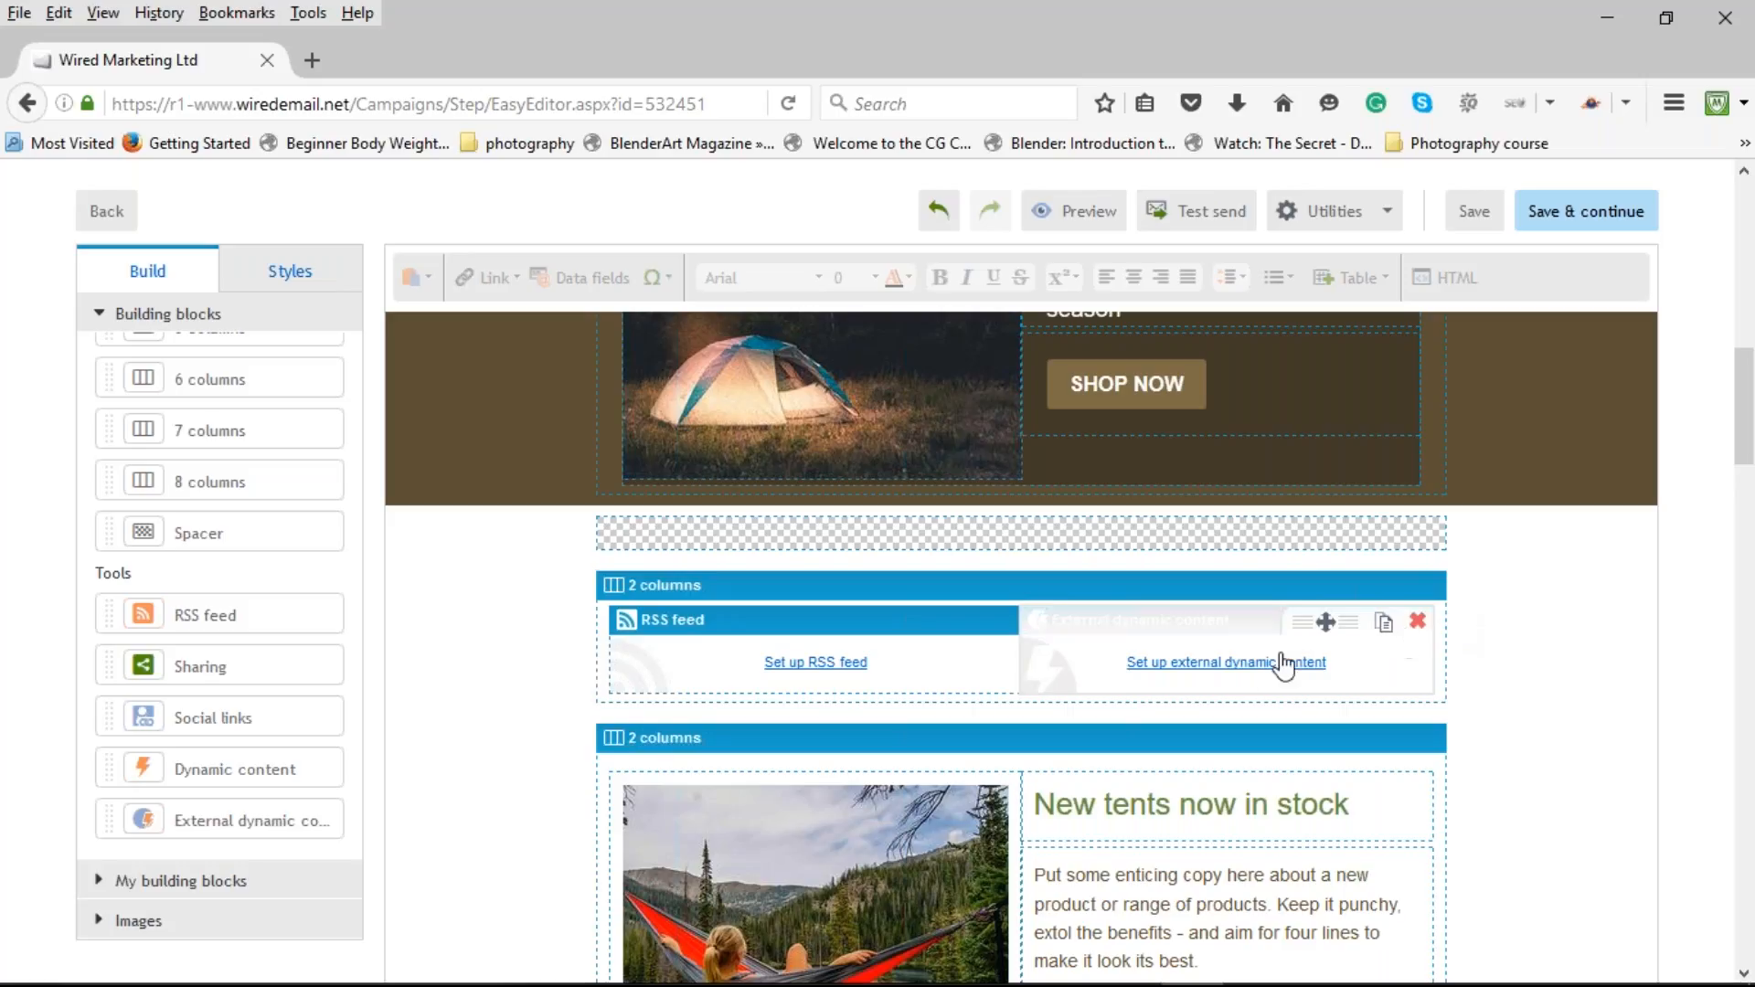
click(1266, 662)
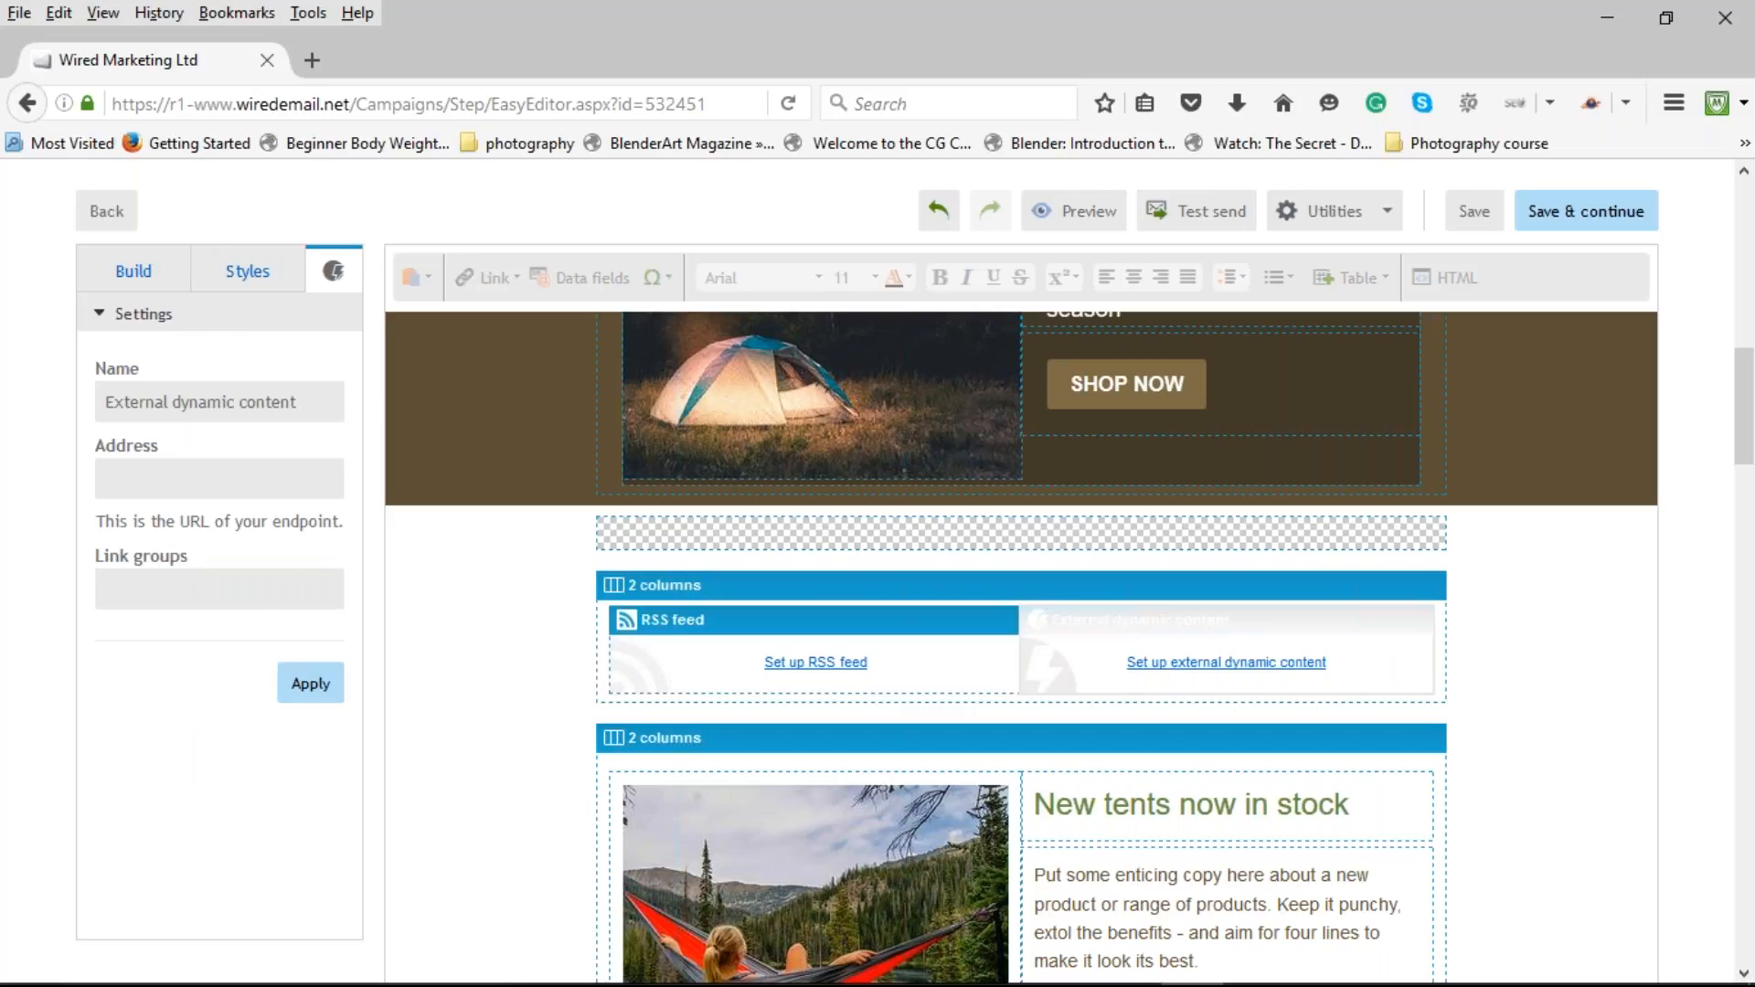
Look through the standard building blocks and tools and open the collection of saved custom building blocks.
click(139, 269)
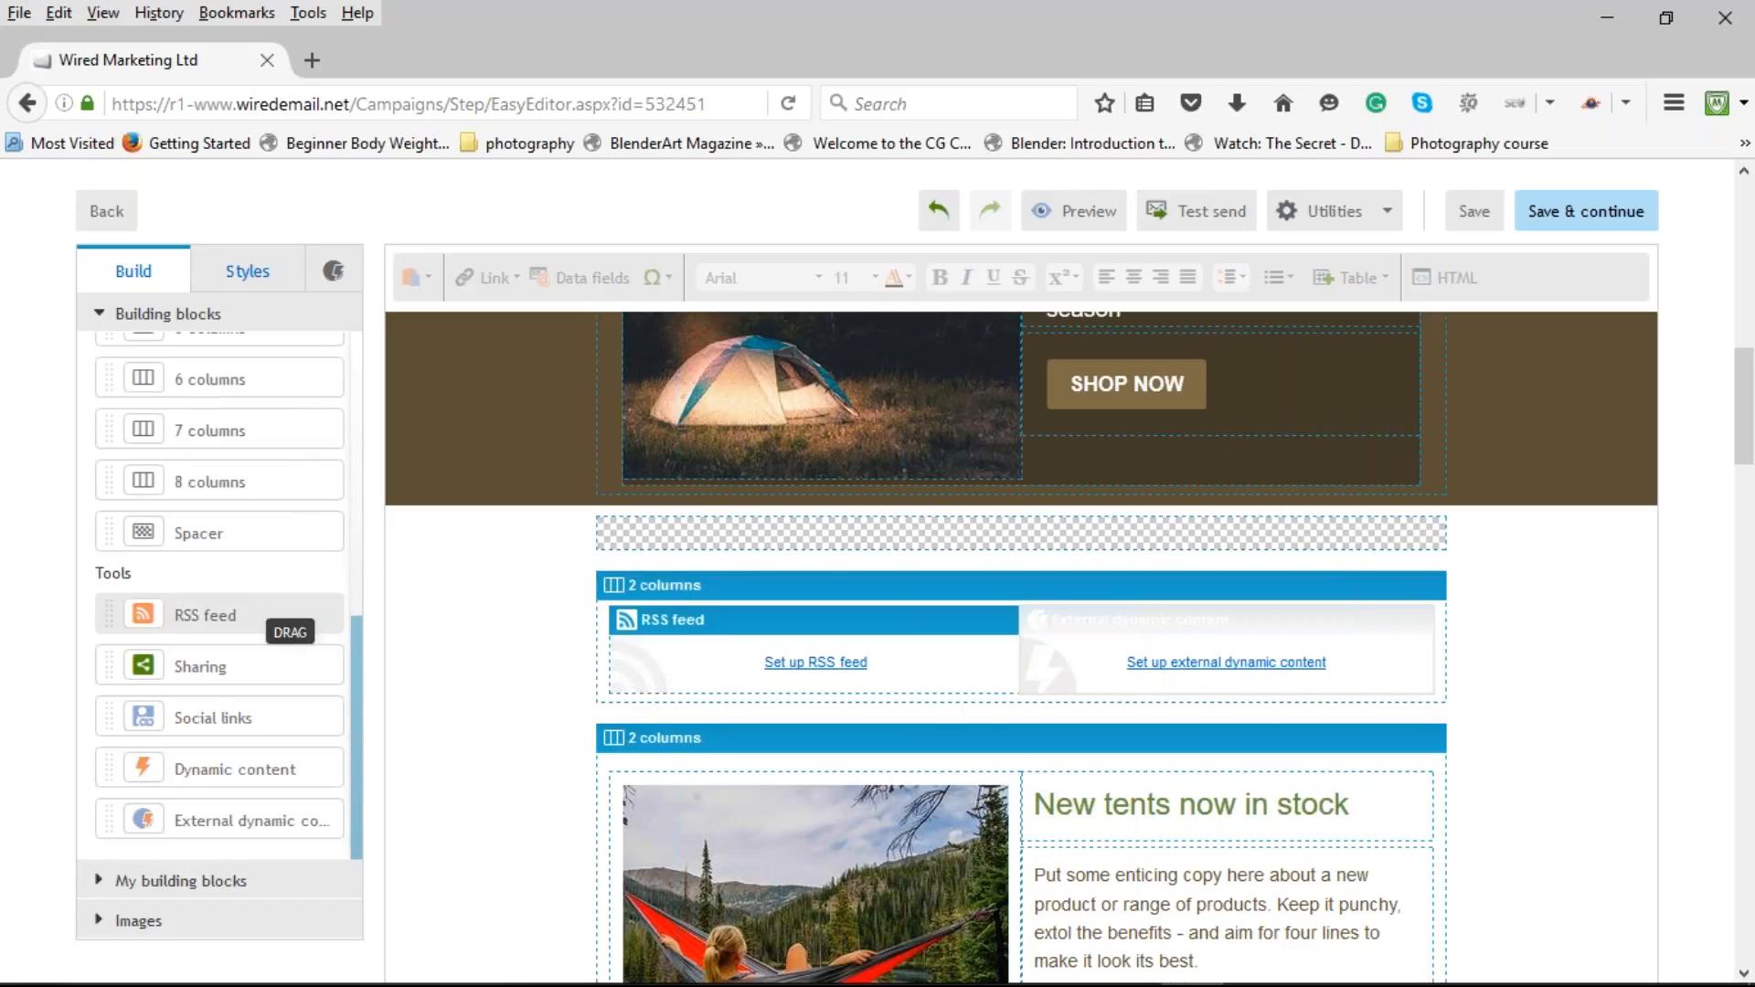
scroll(243, 599, up, 10)
scroll(235, 579, down, 5)
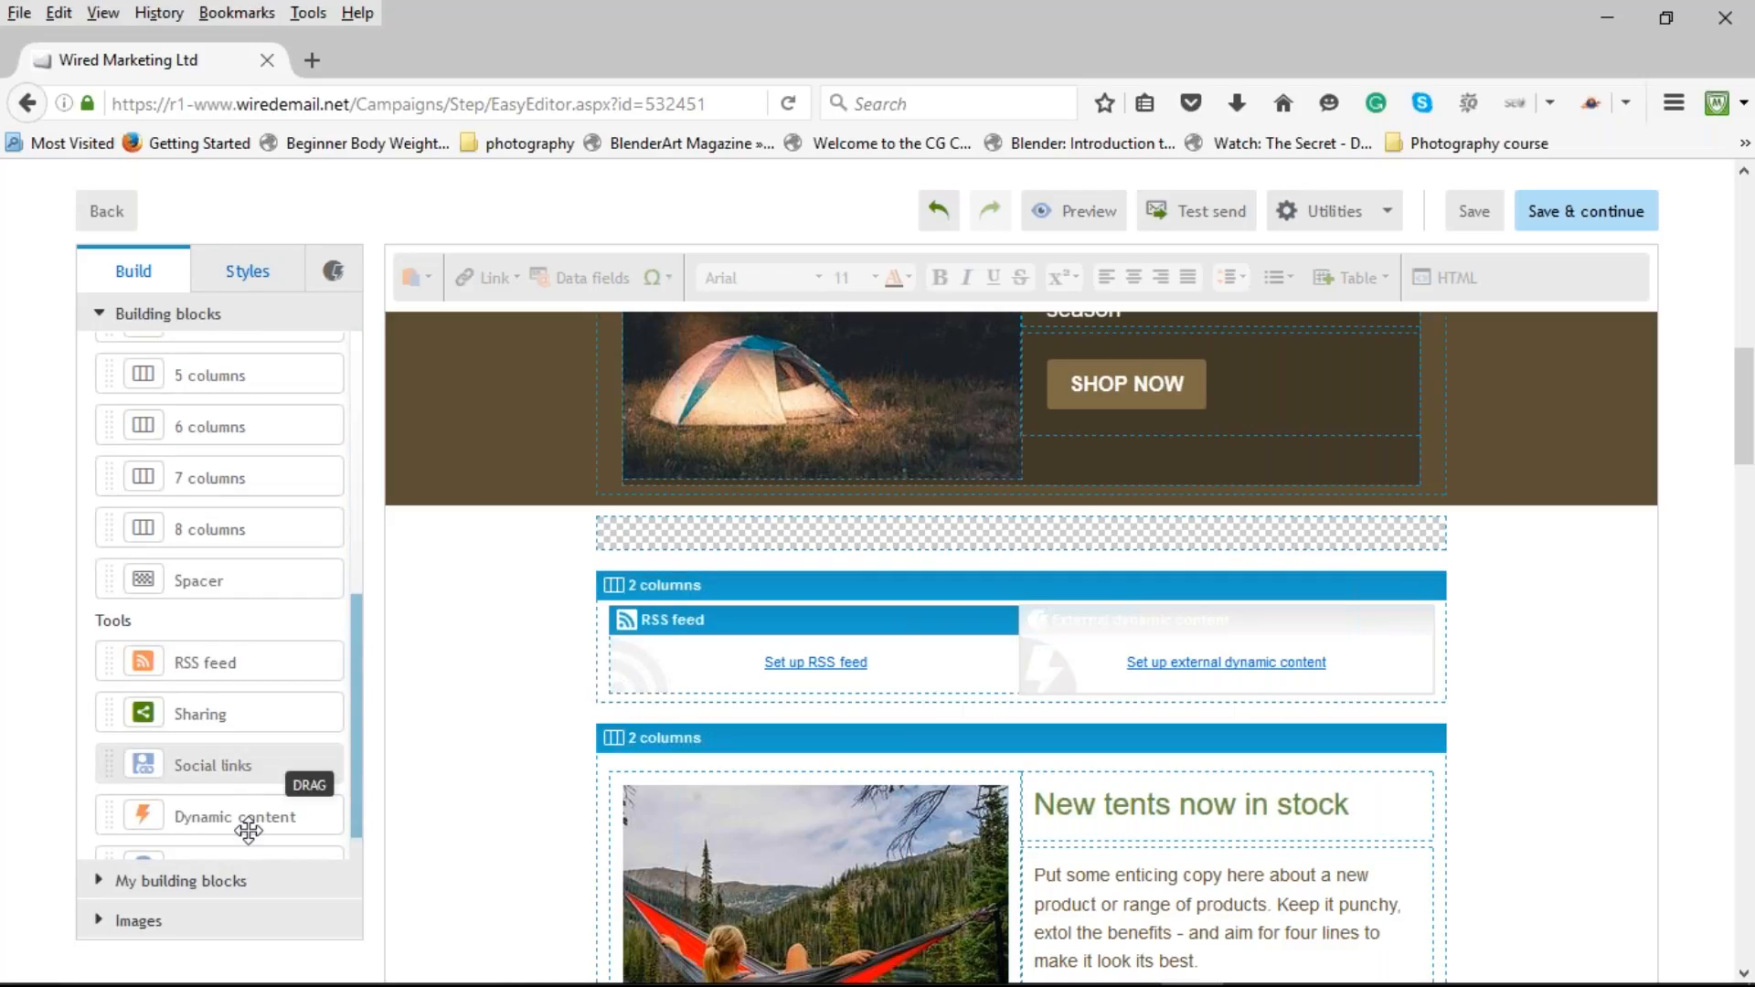
click(224, 882)
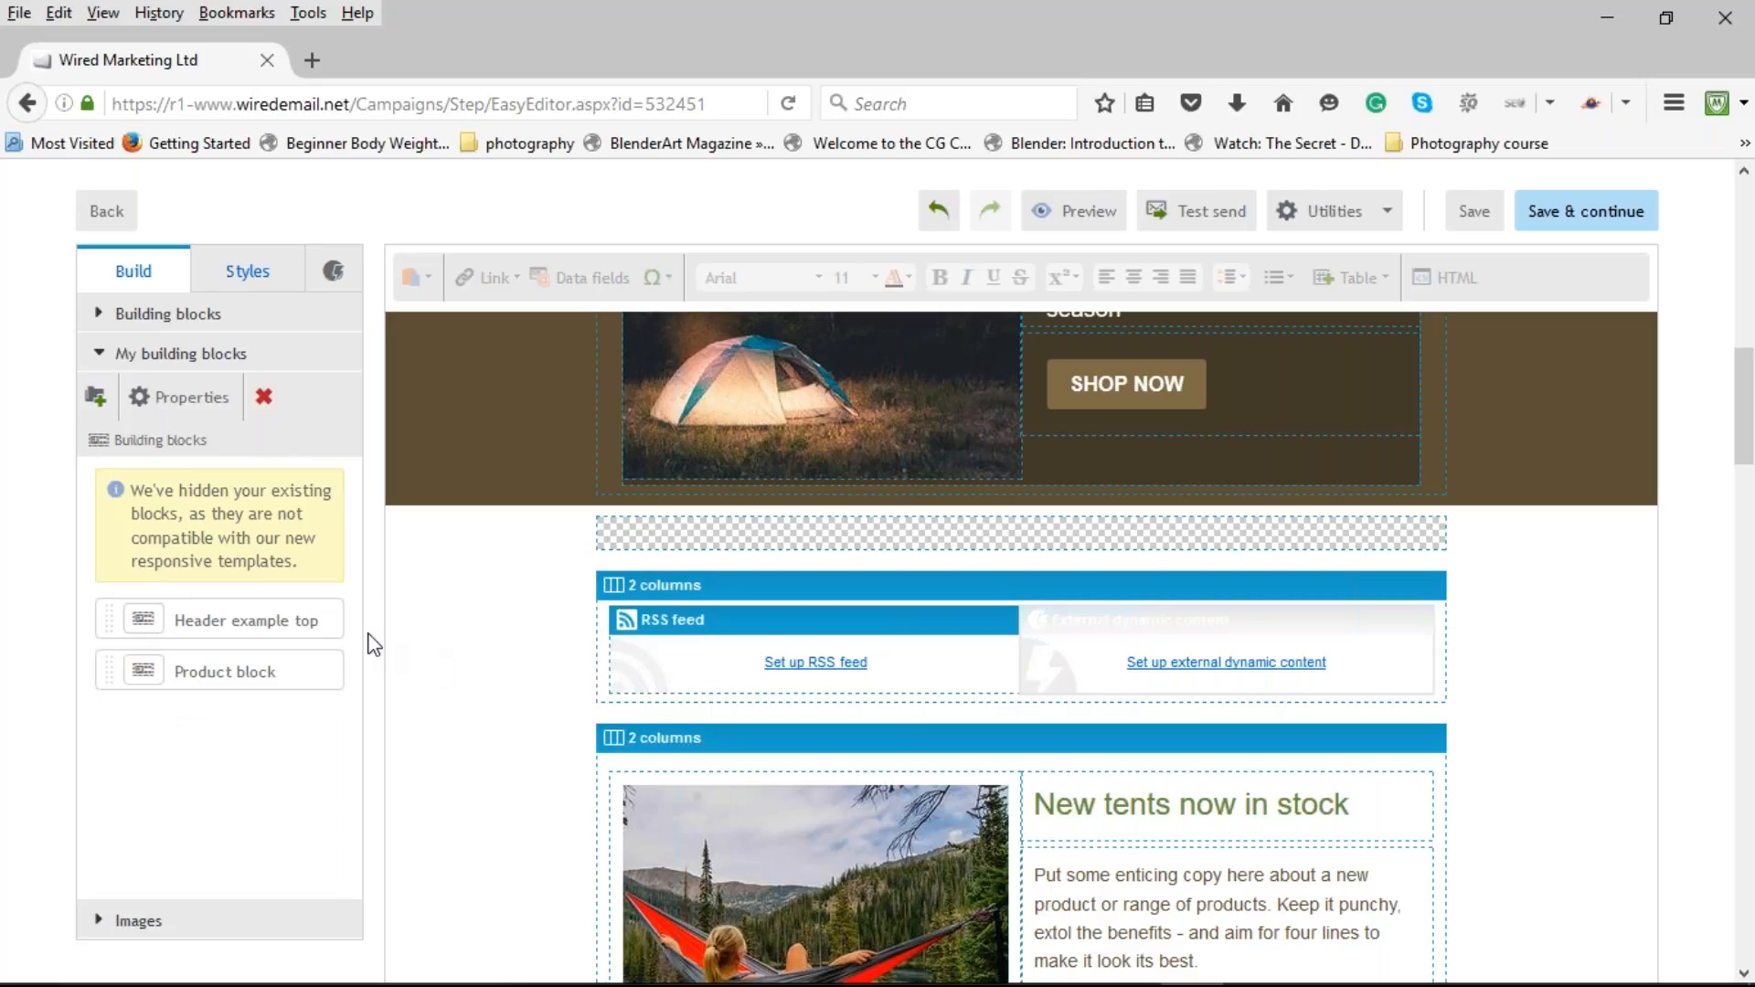
Save the two-column hammock image and tents section as a custom building block named "New tents now in stock".
scroll(519, 511, down, 3)
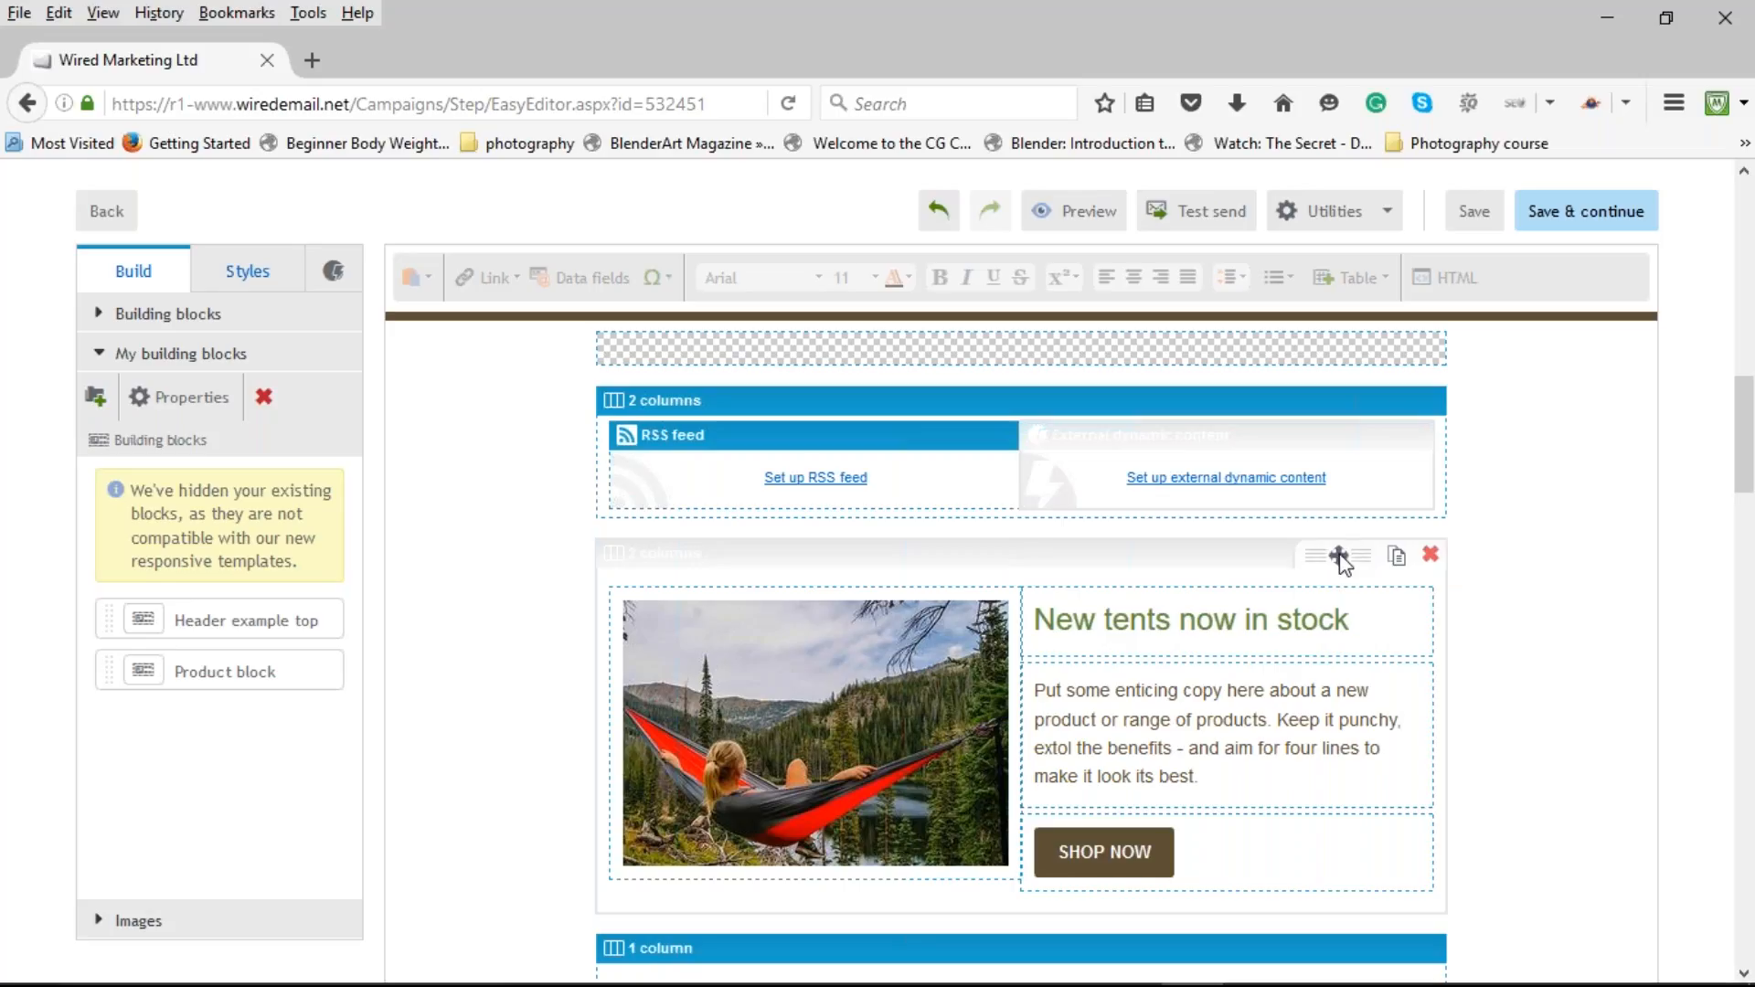
drag(1337, 557, 275, 703)
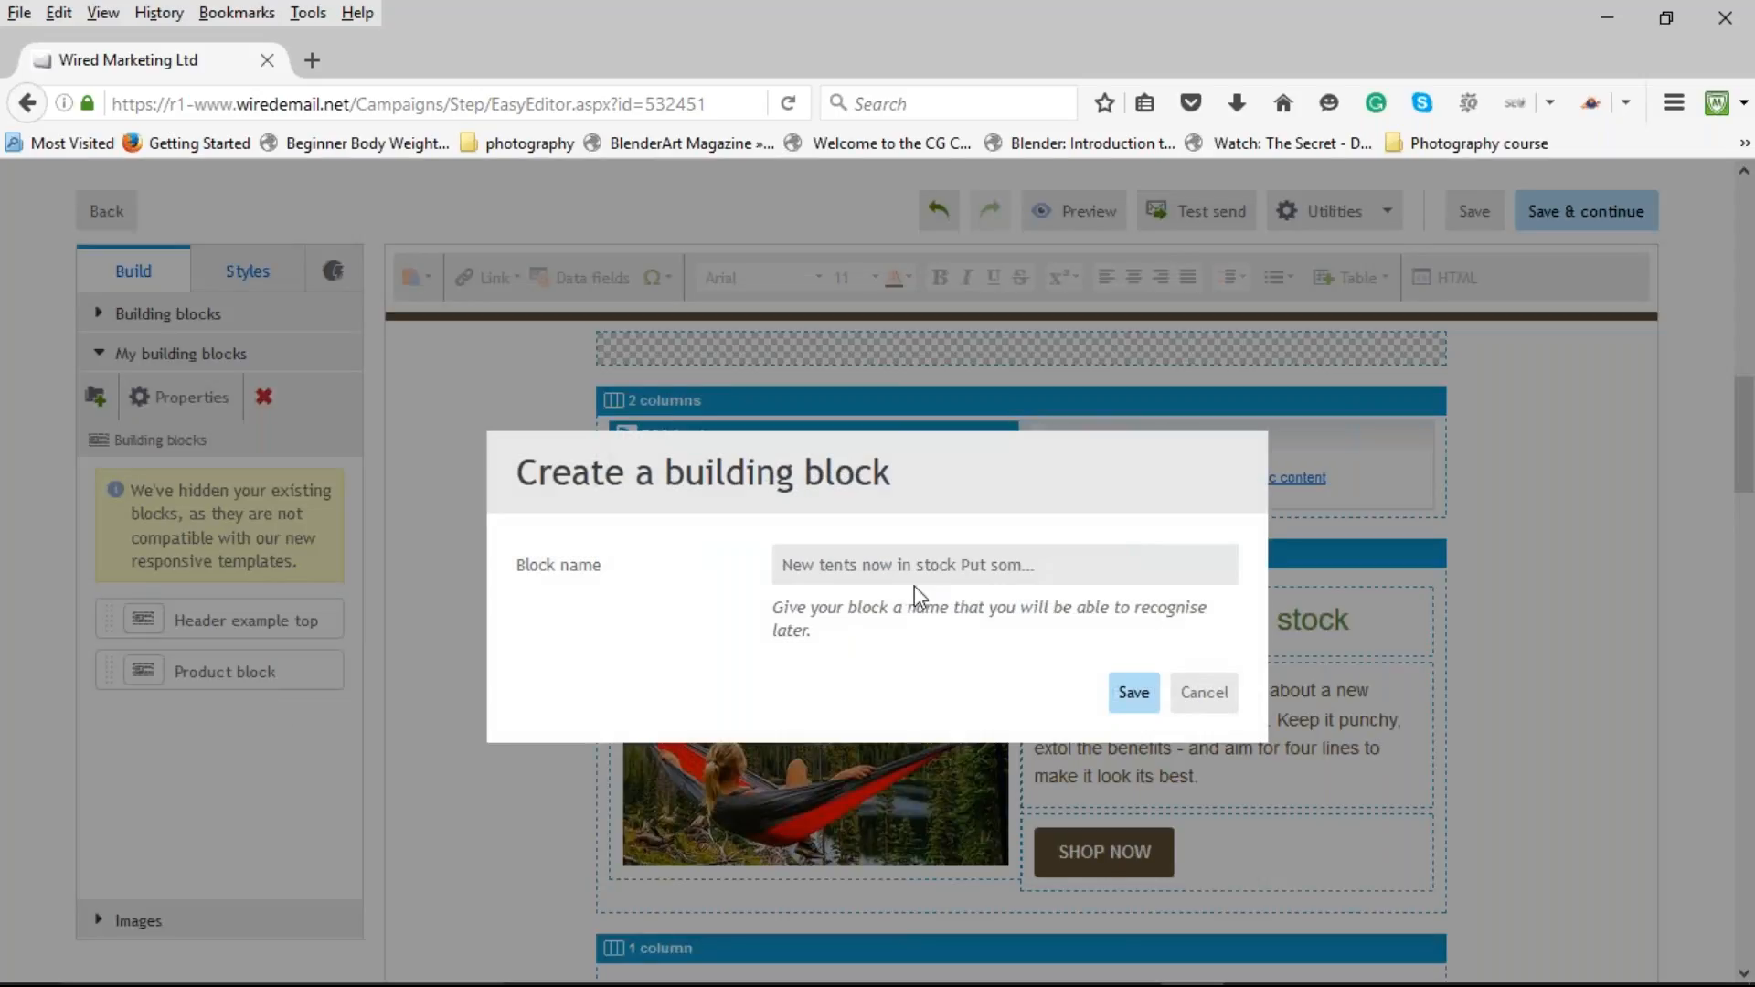
click(913, 567)
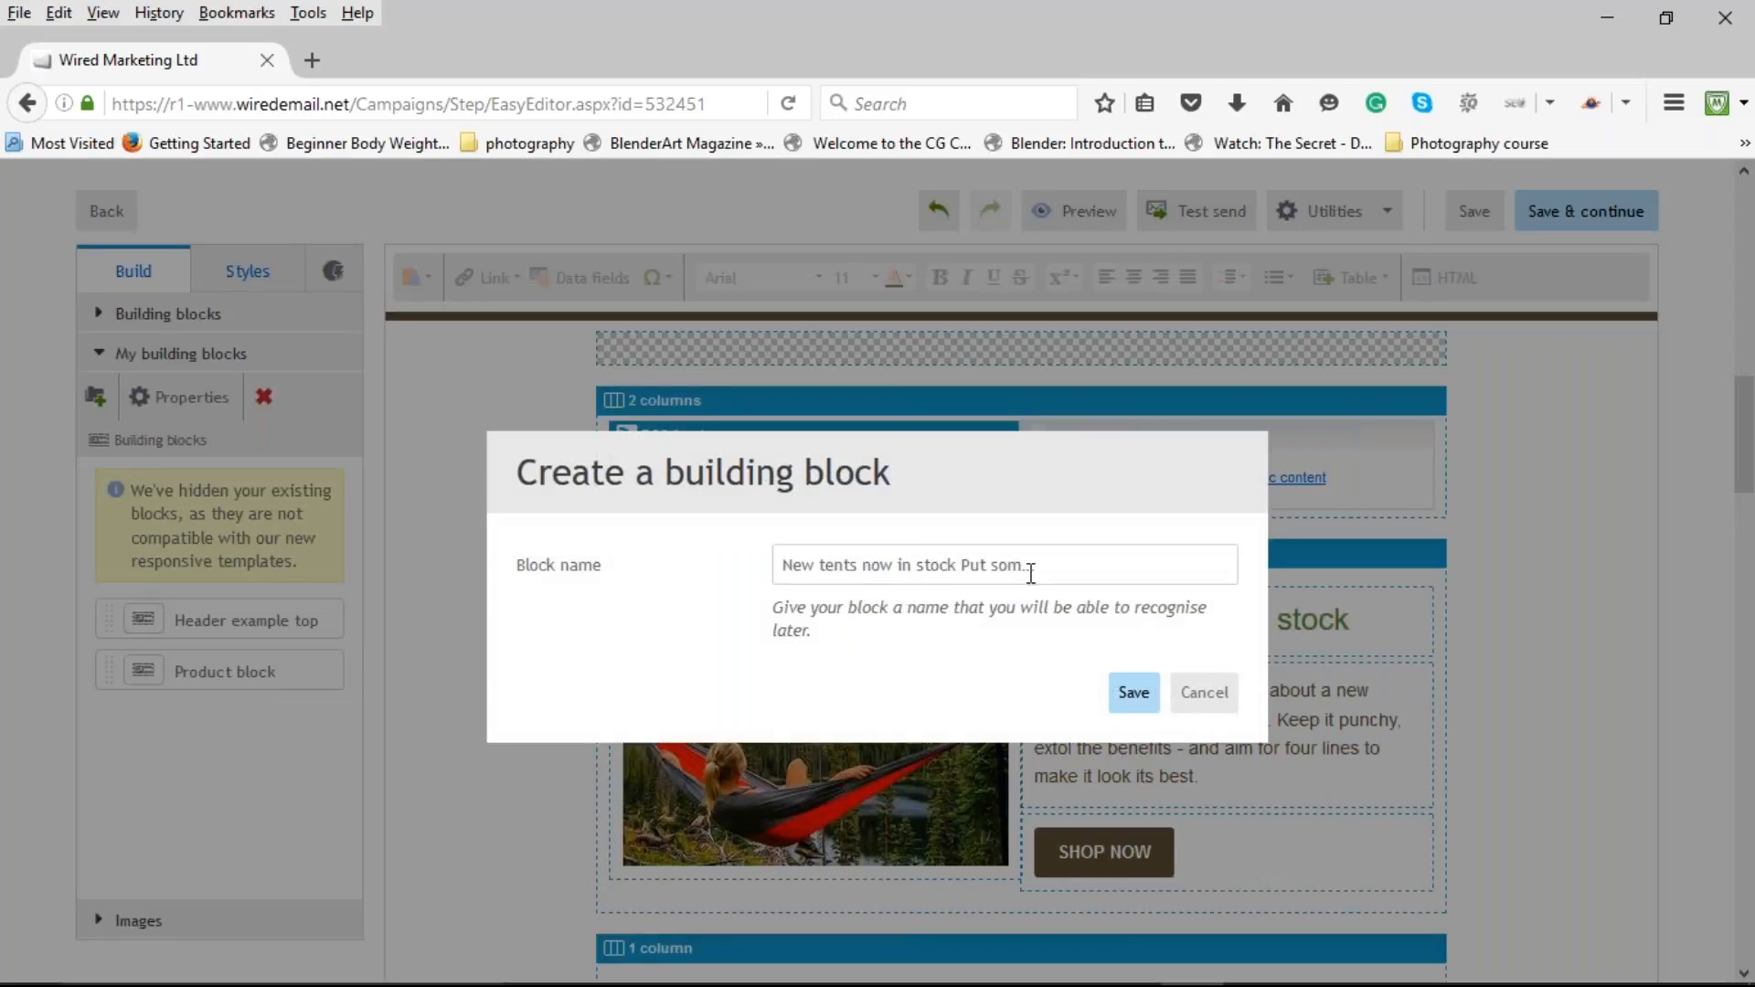
drag(1030, 573, 968, 568)
key(BackSpace)
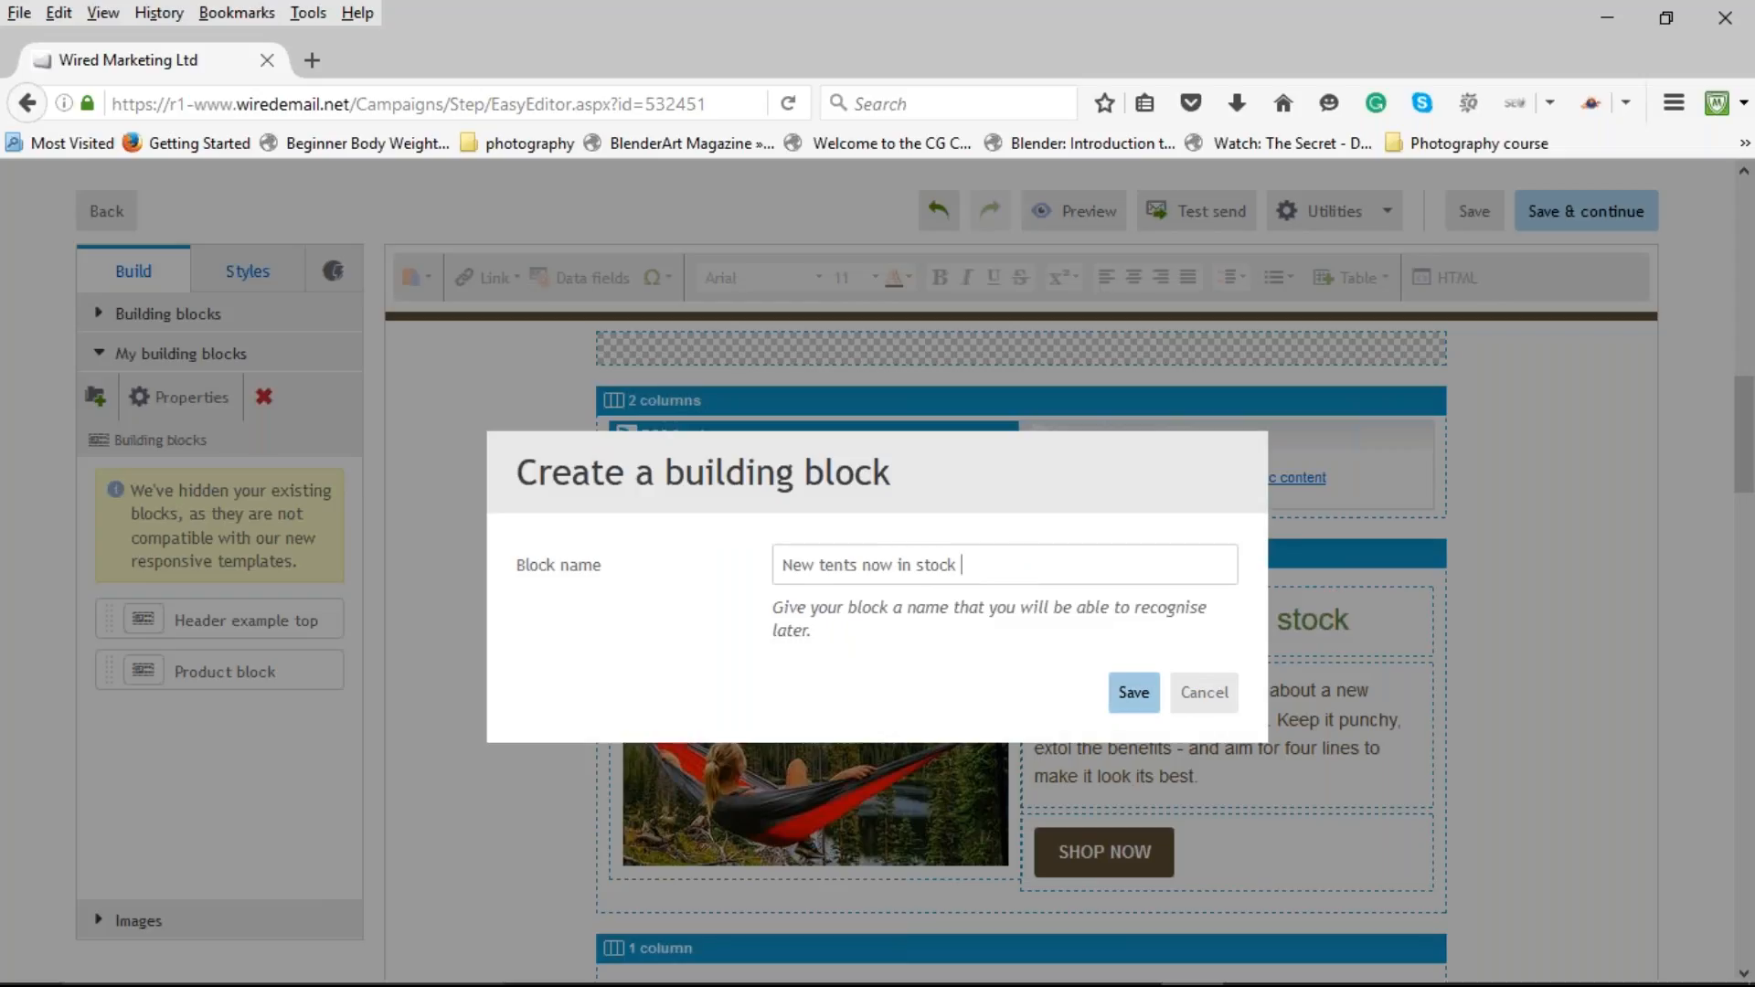
click(1134, 692)
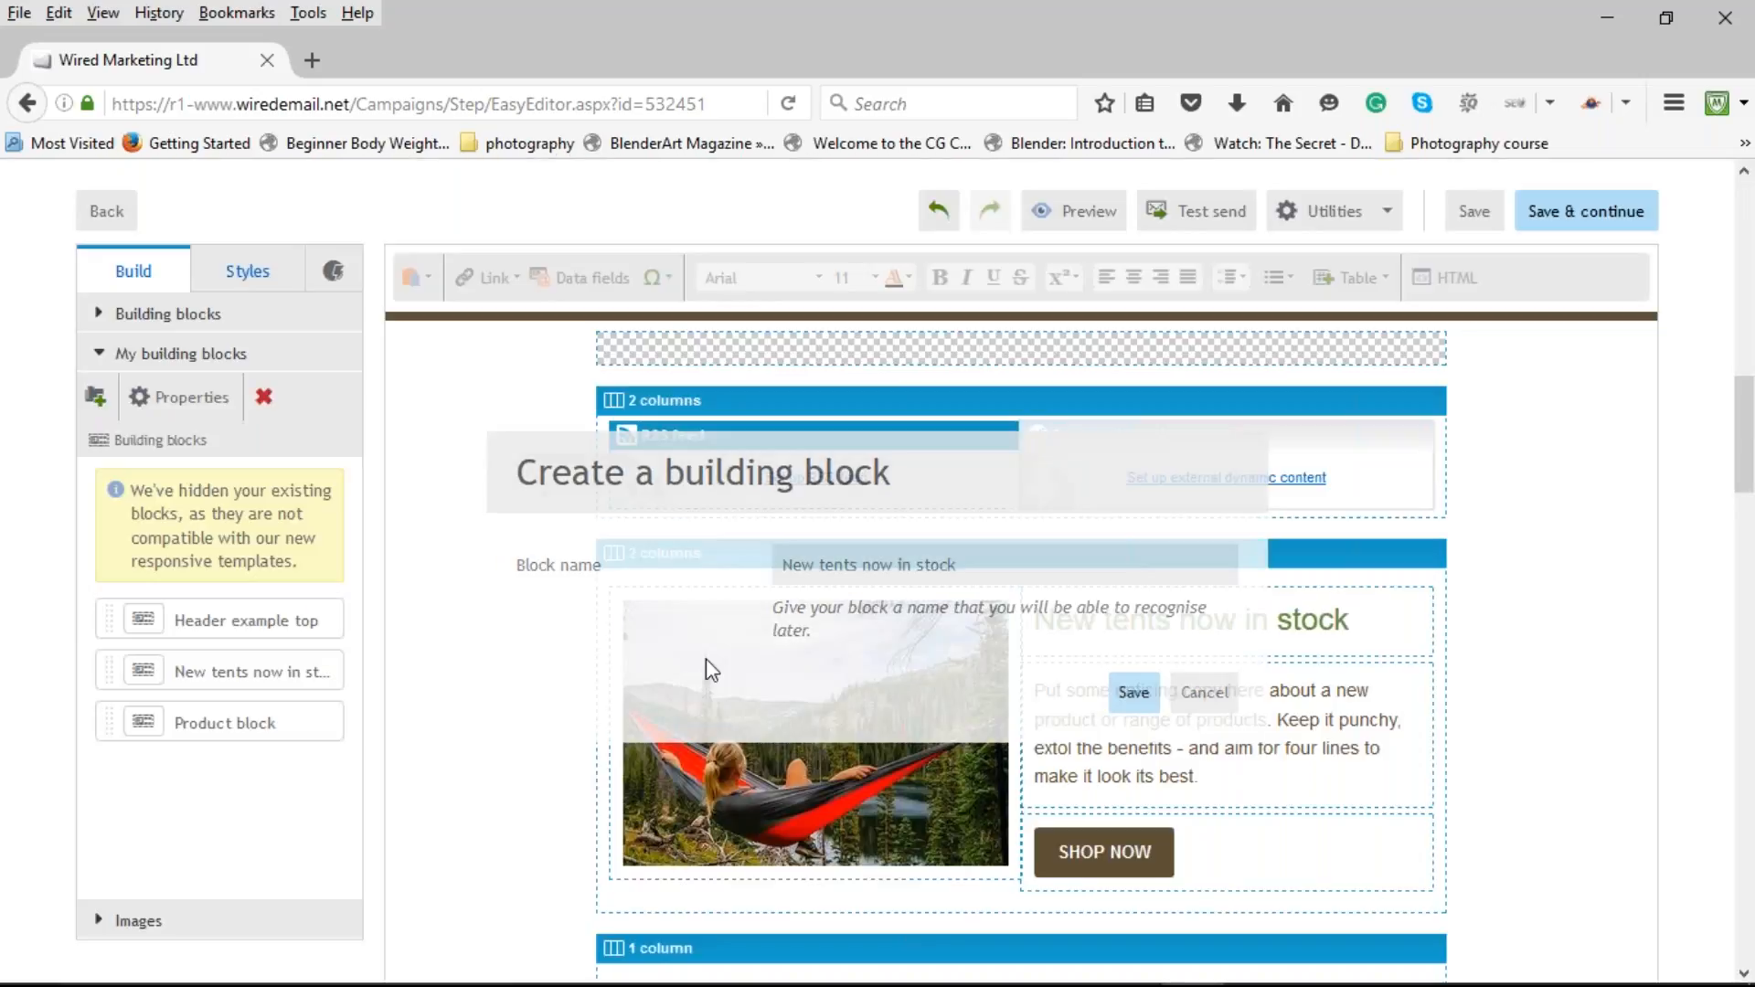
Insert the saved Product block below the RSS feed row and the saved New tents block under the RSS feed.
click(207, 722)
drag(206, 723, 849, 547)
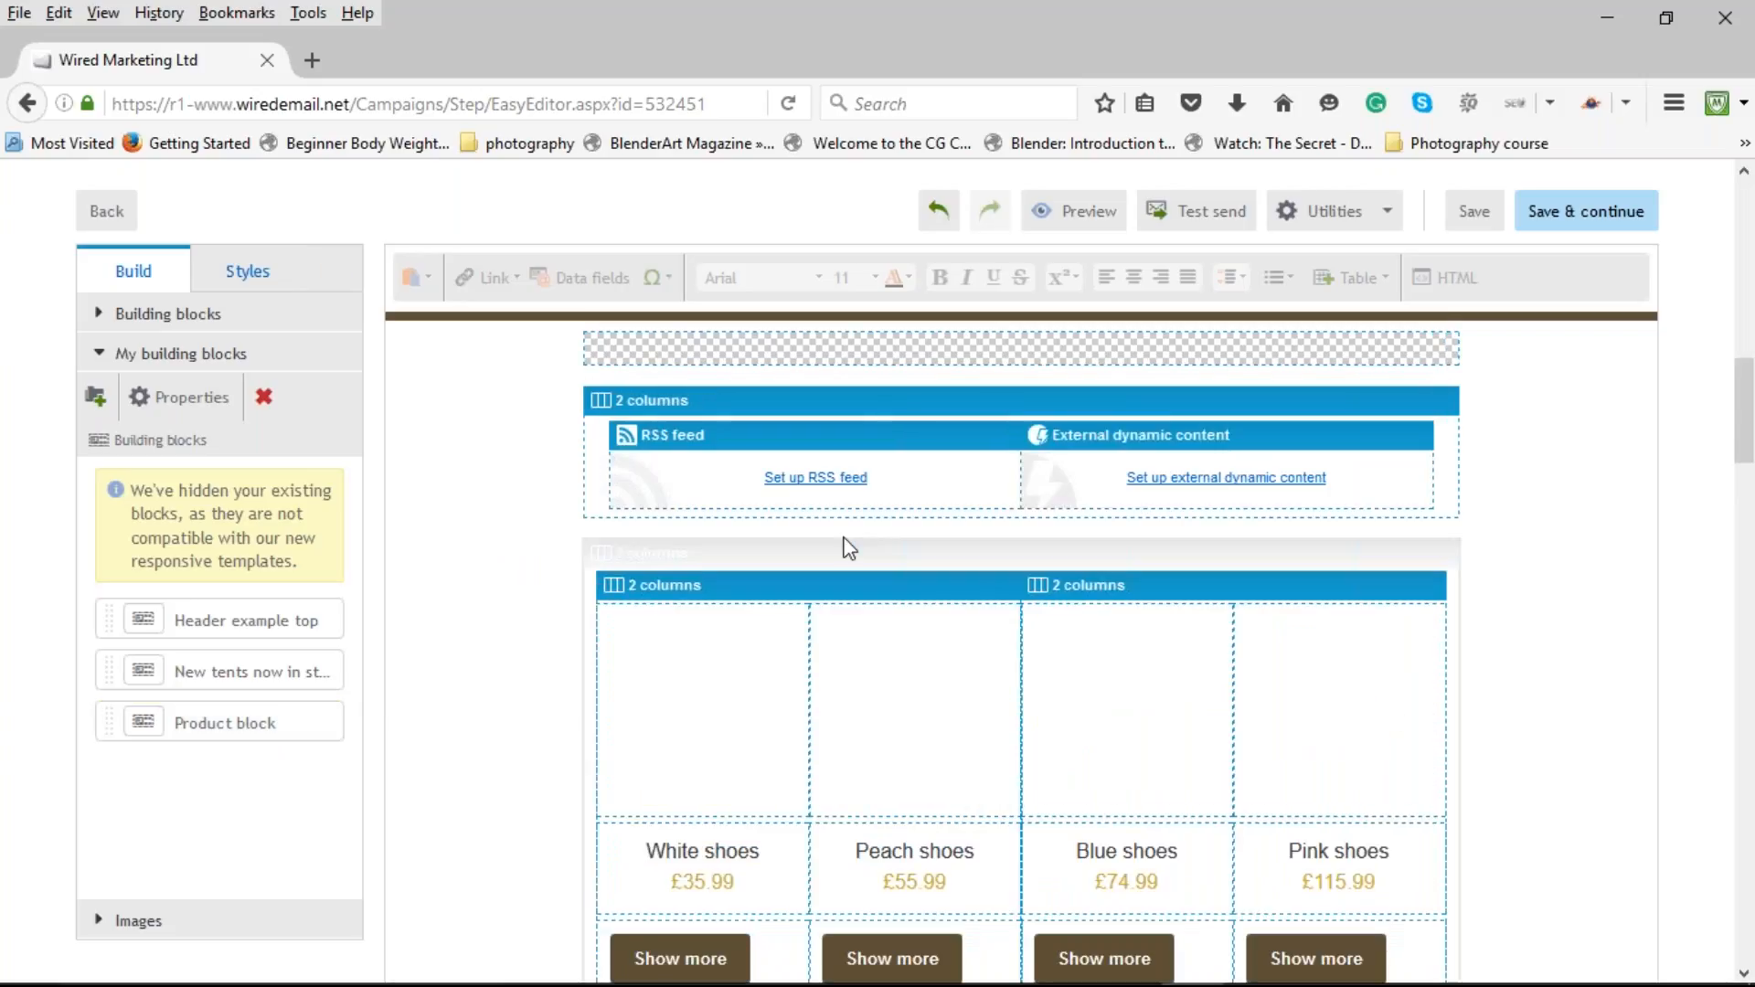
scroll(504, 678, down, 3)
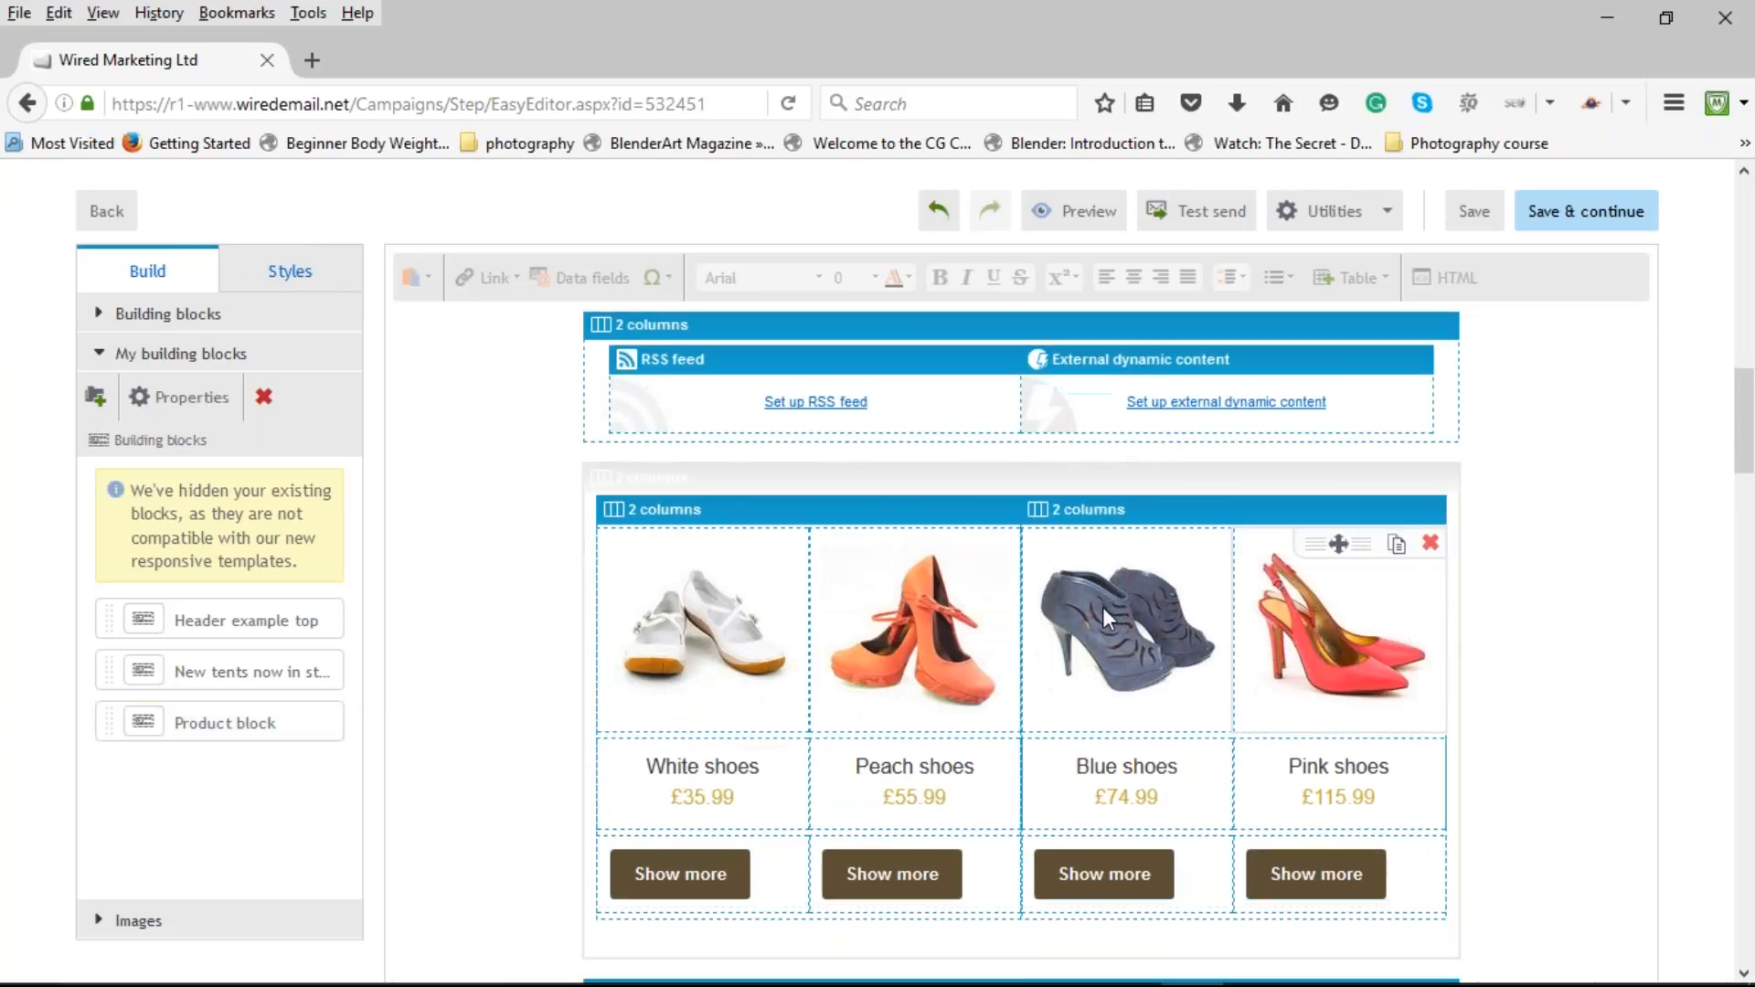
scroll(494, 650, up, 4)
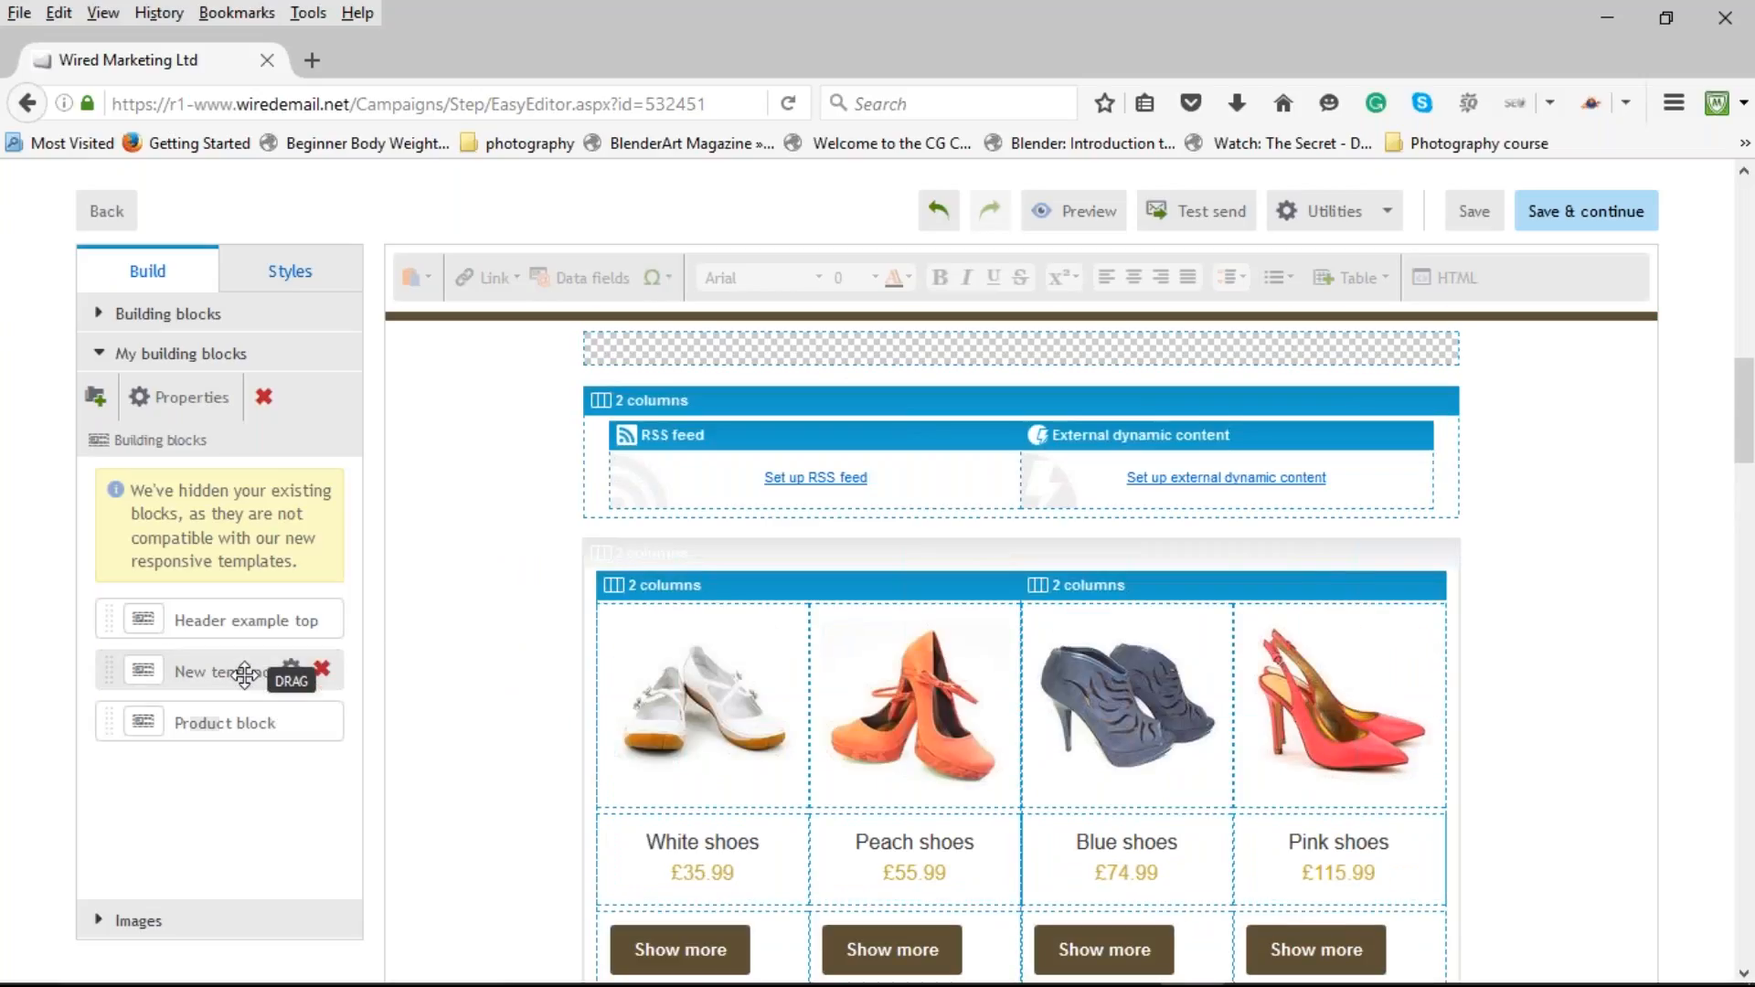
drag(236, 665, 752, 517)
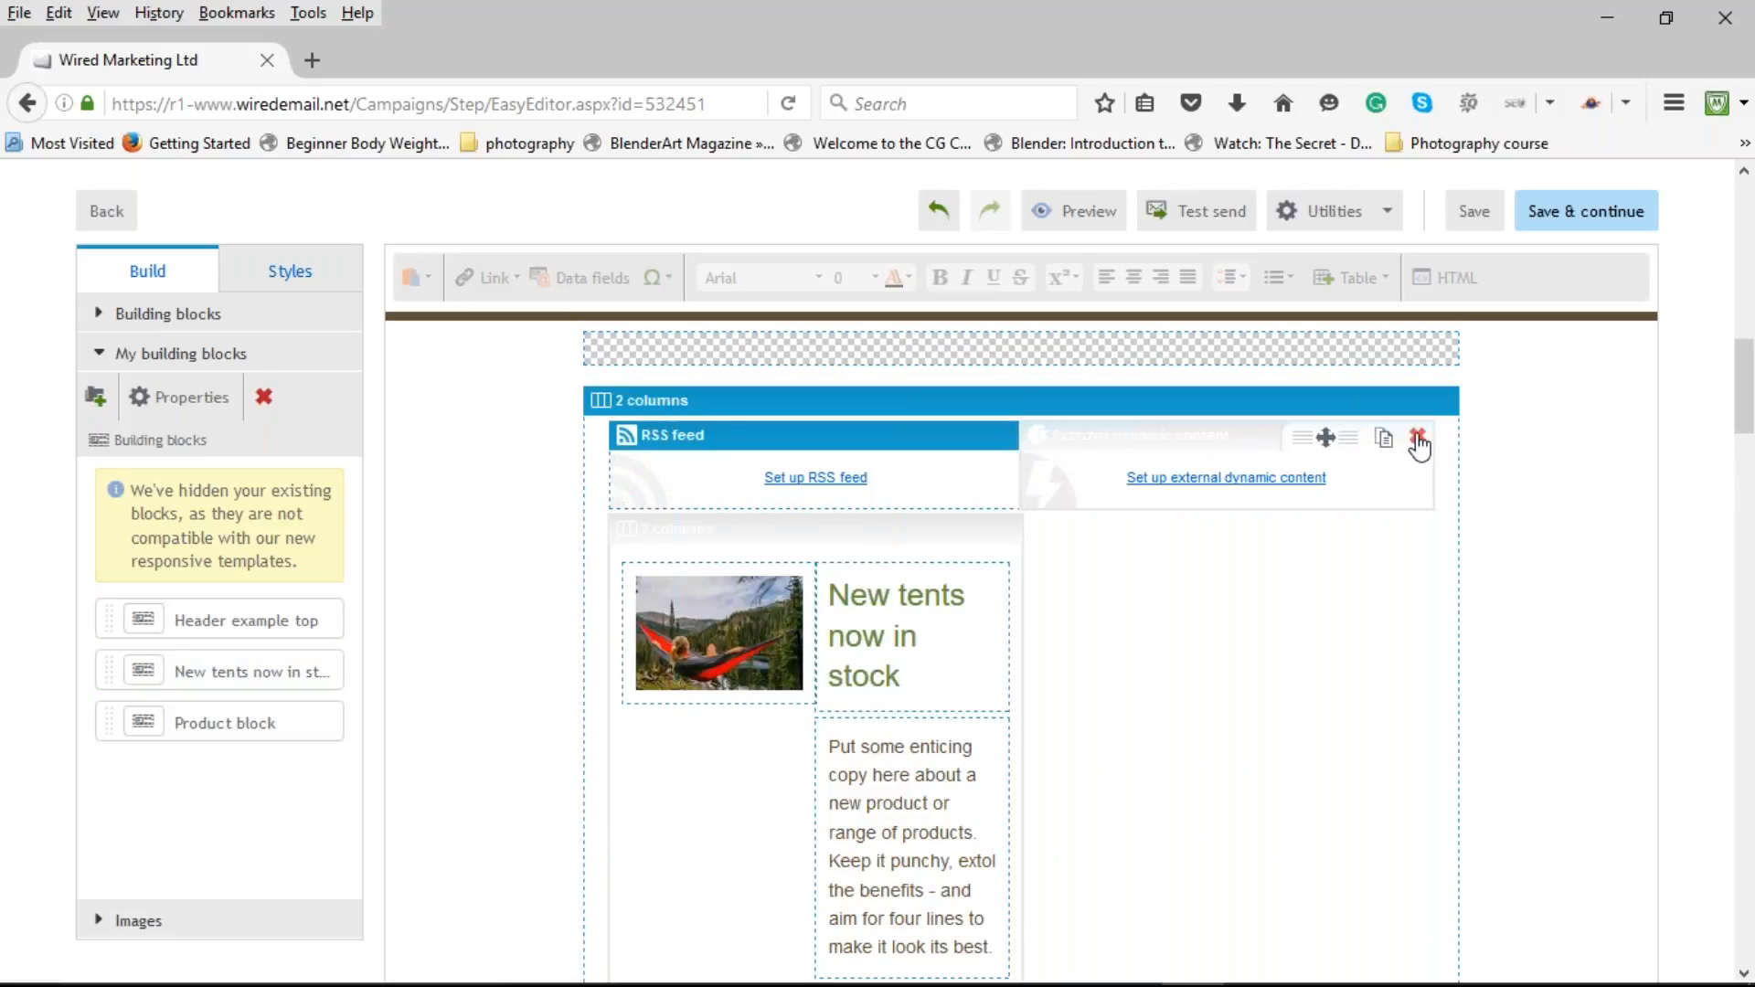
Delete the external dynamic content block, the two-column row holding the RSS feed and the shoe product row.
click(1418, 442)
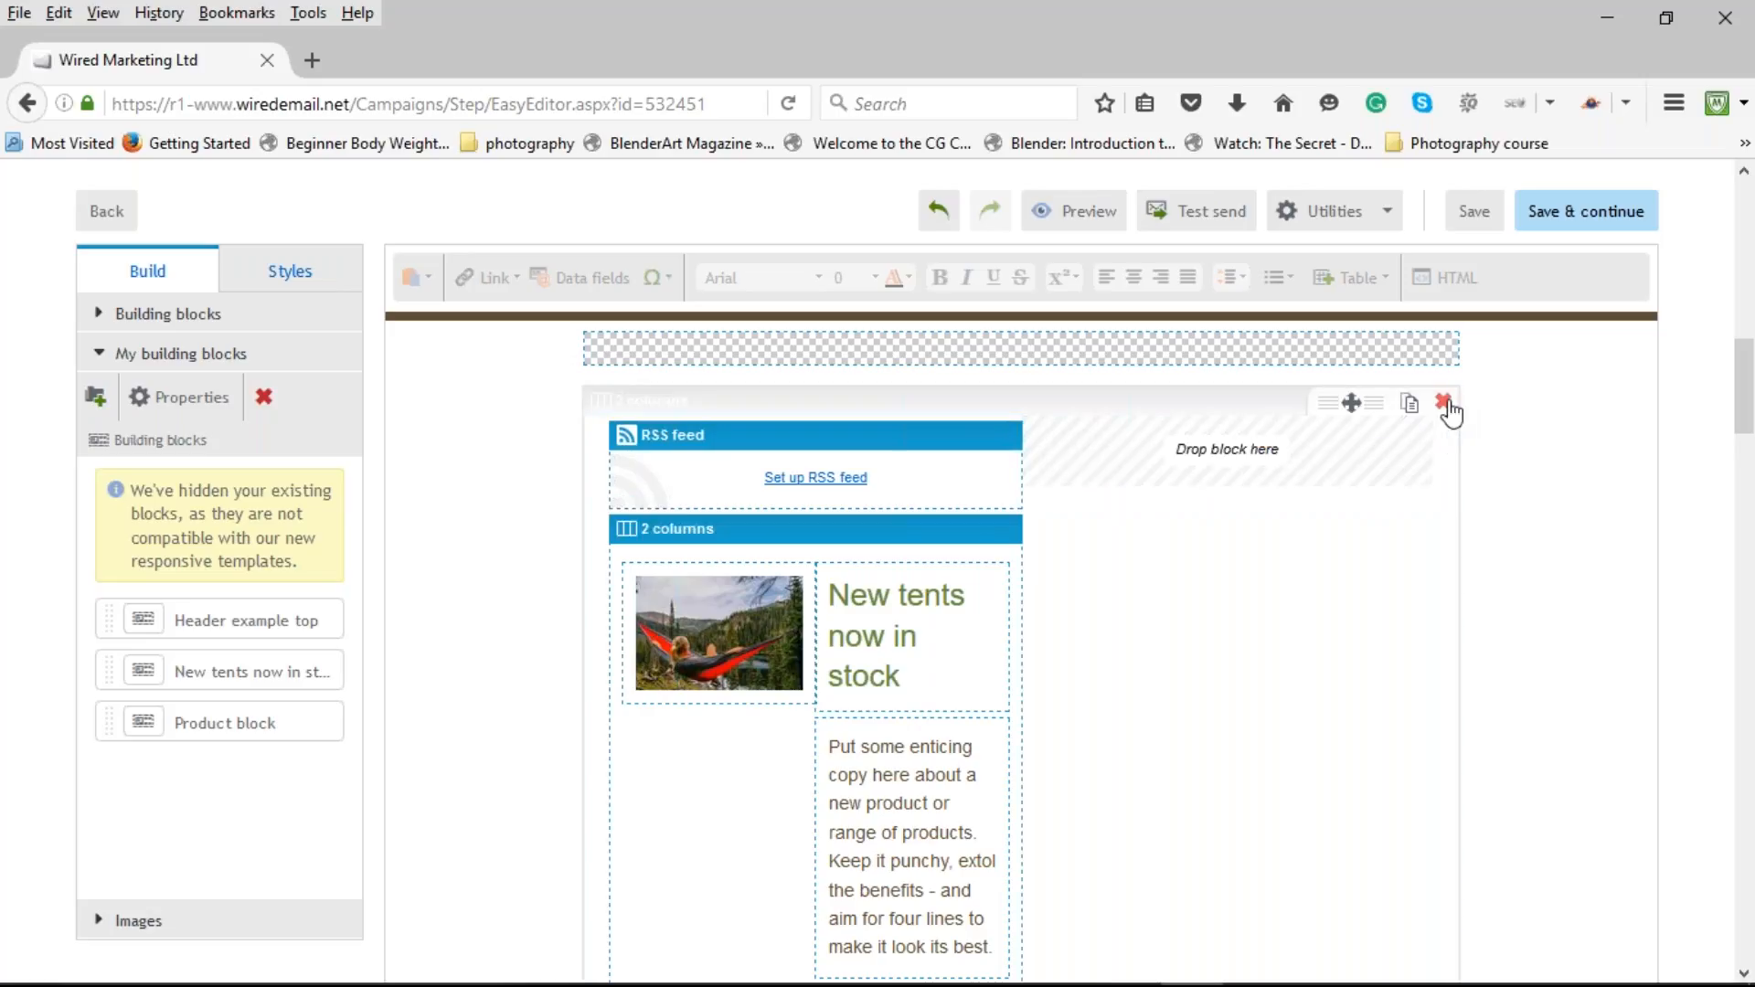
click(1443, 404)
click(1443, 403)
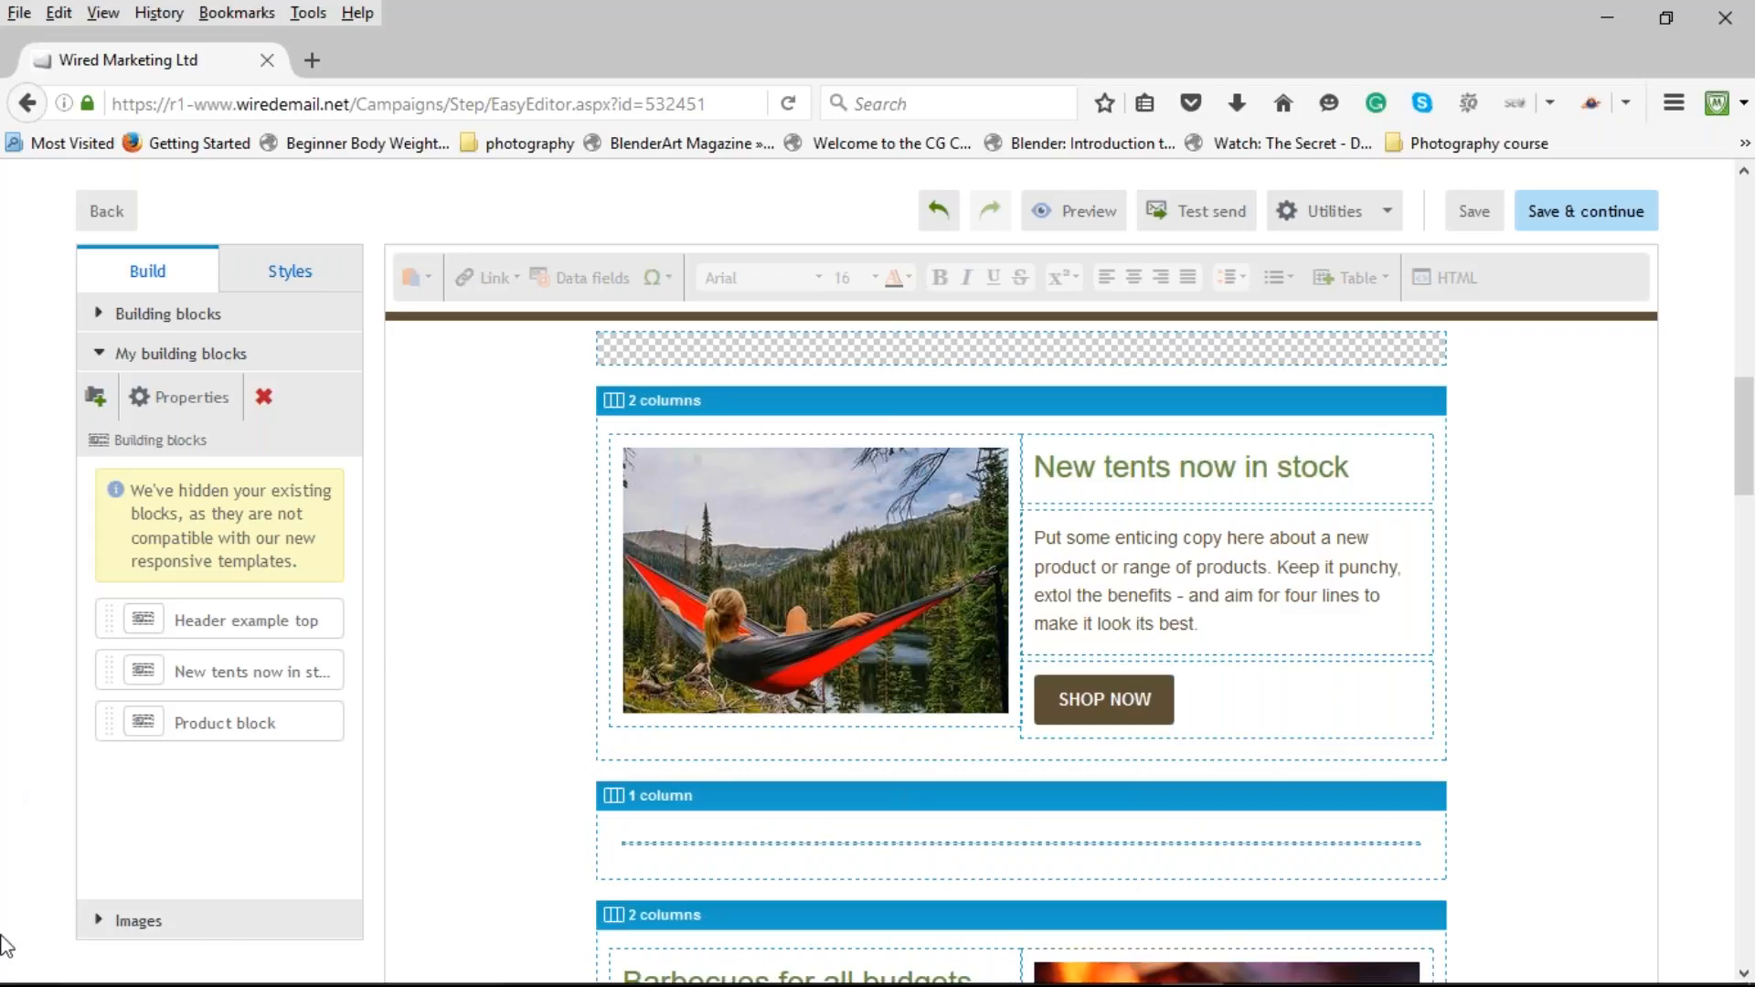
Open the image manager from the image library and look through the stored images.
click(147, 922)
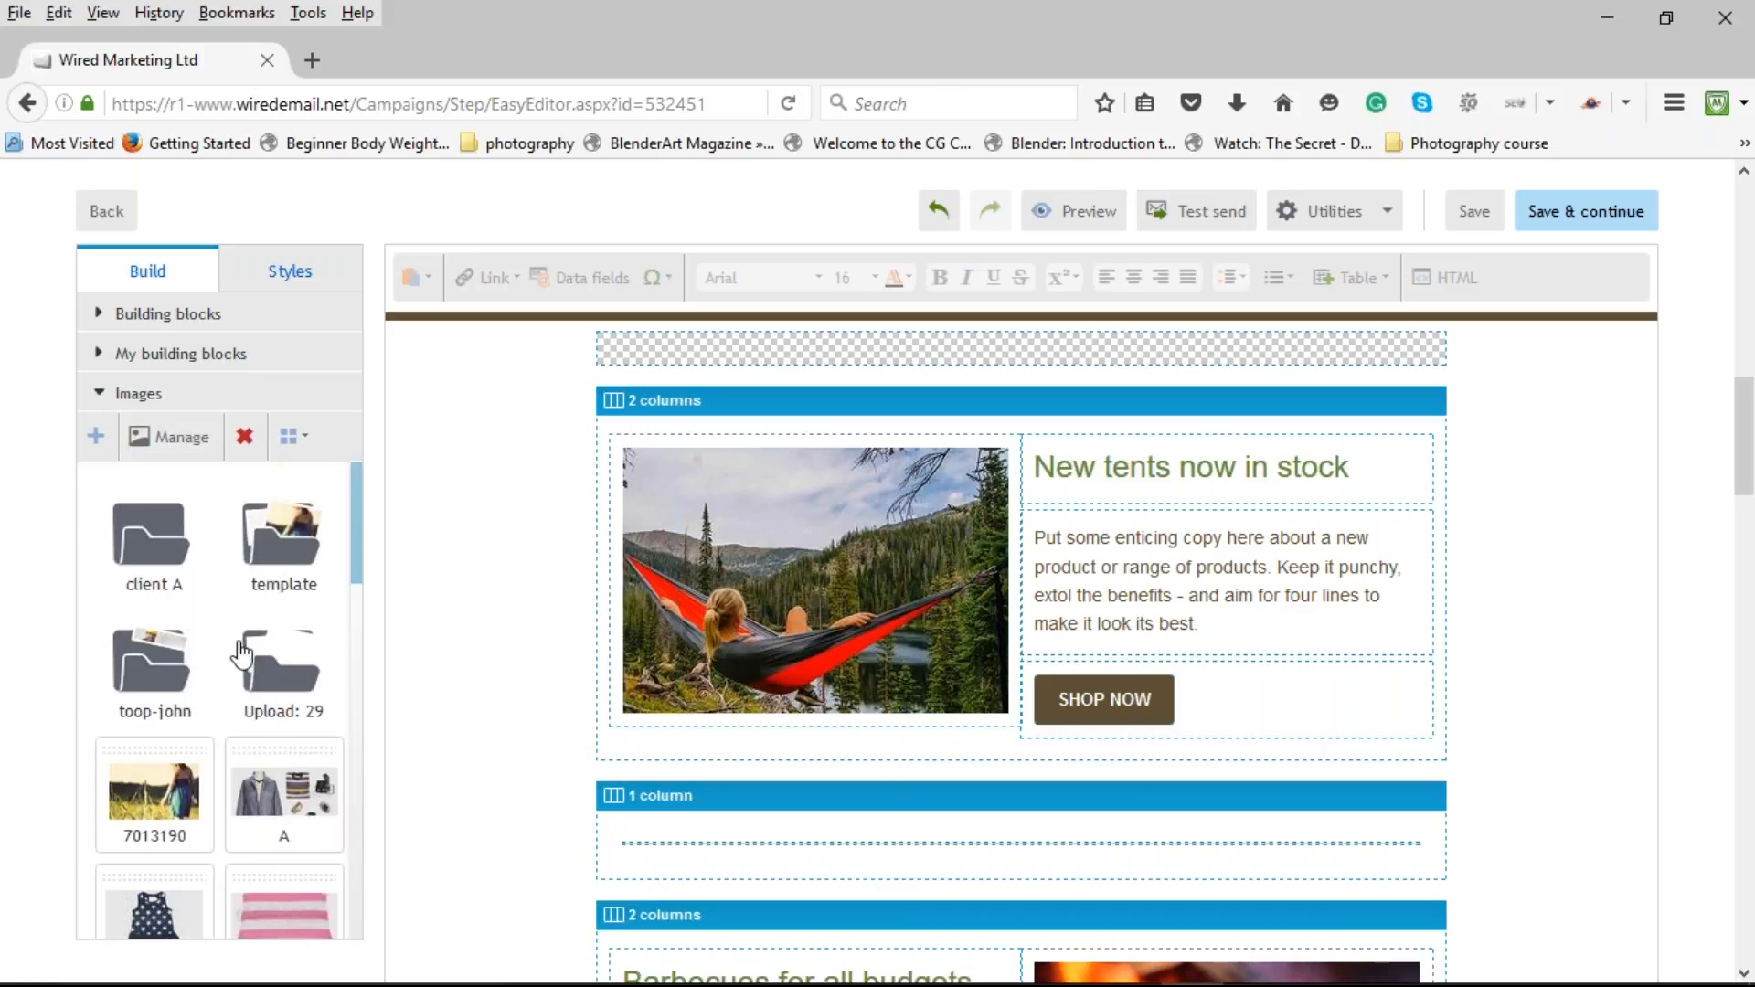
click(182, 441)
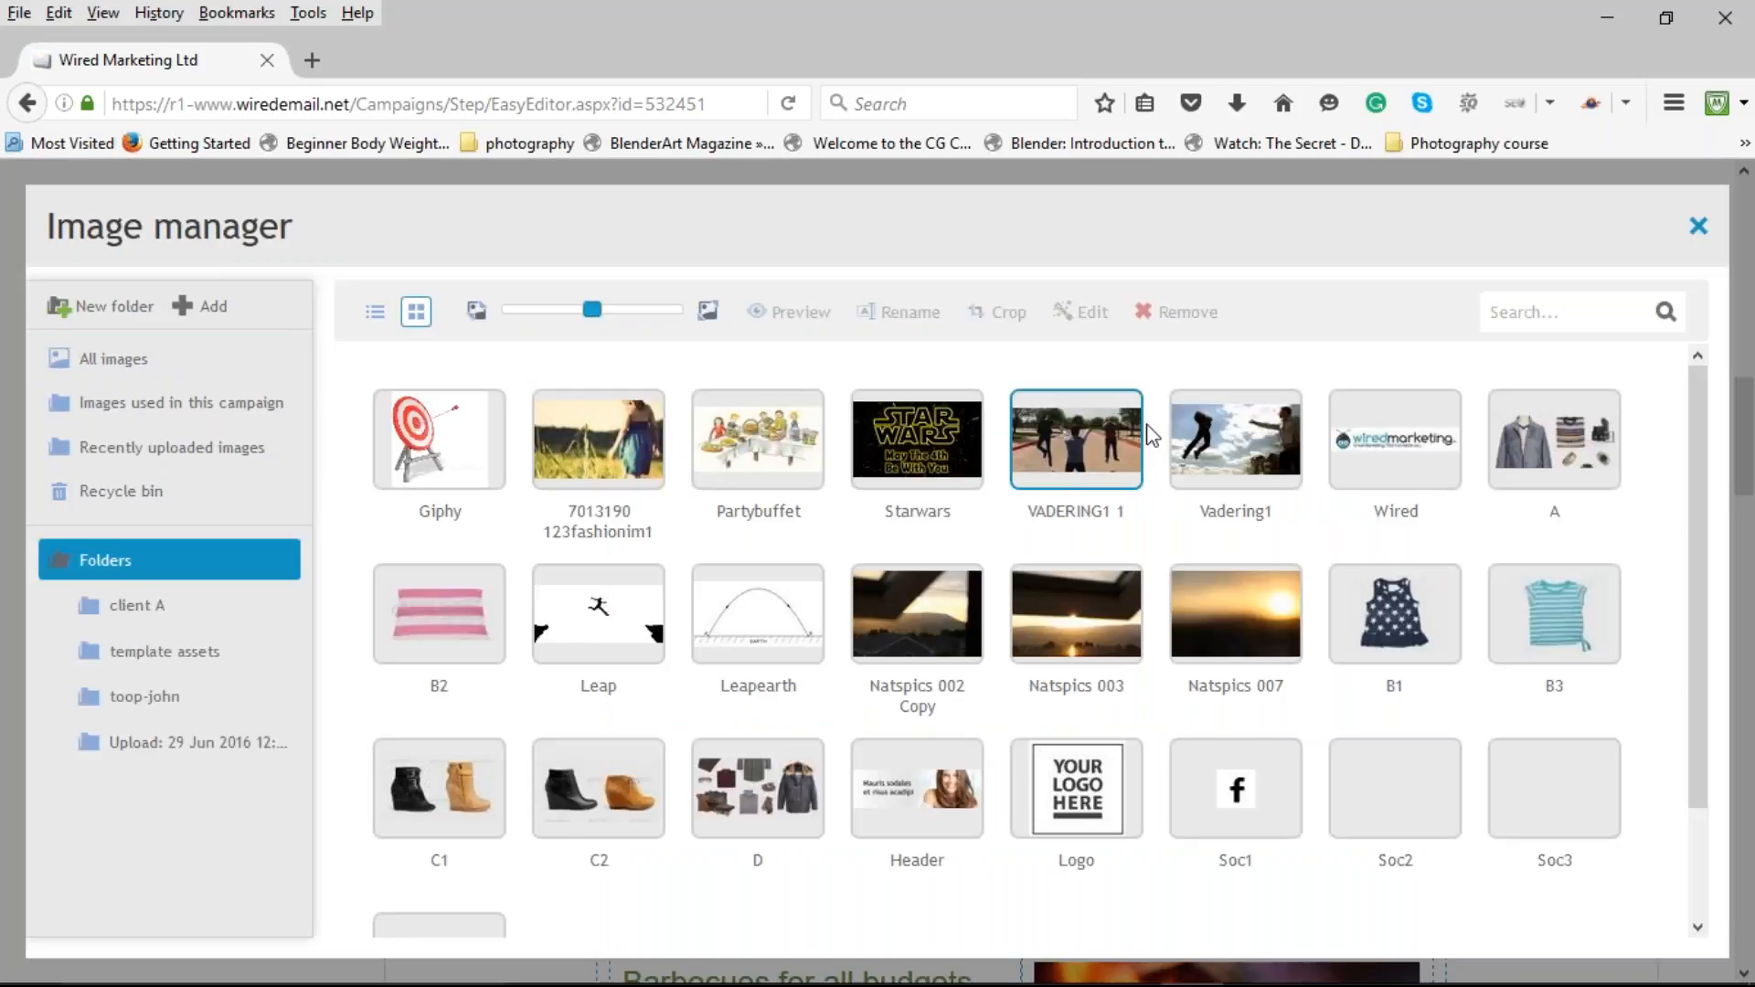
scroll(1176, 480, down, 2)
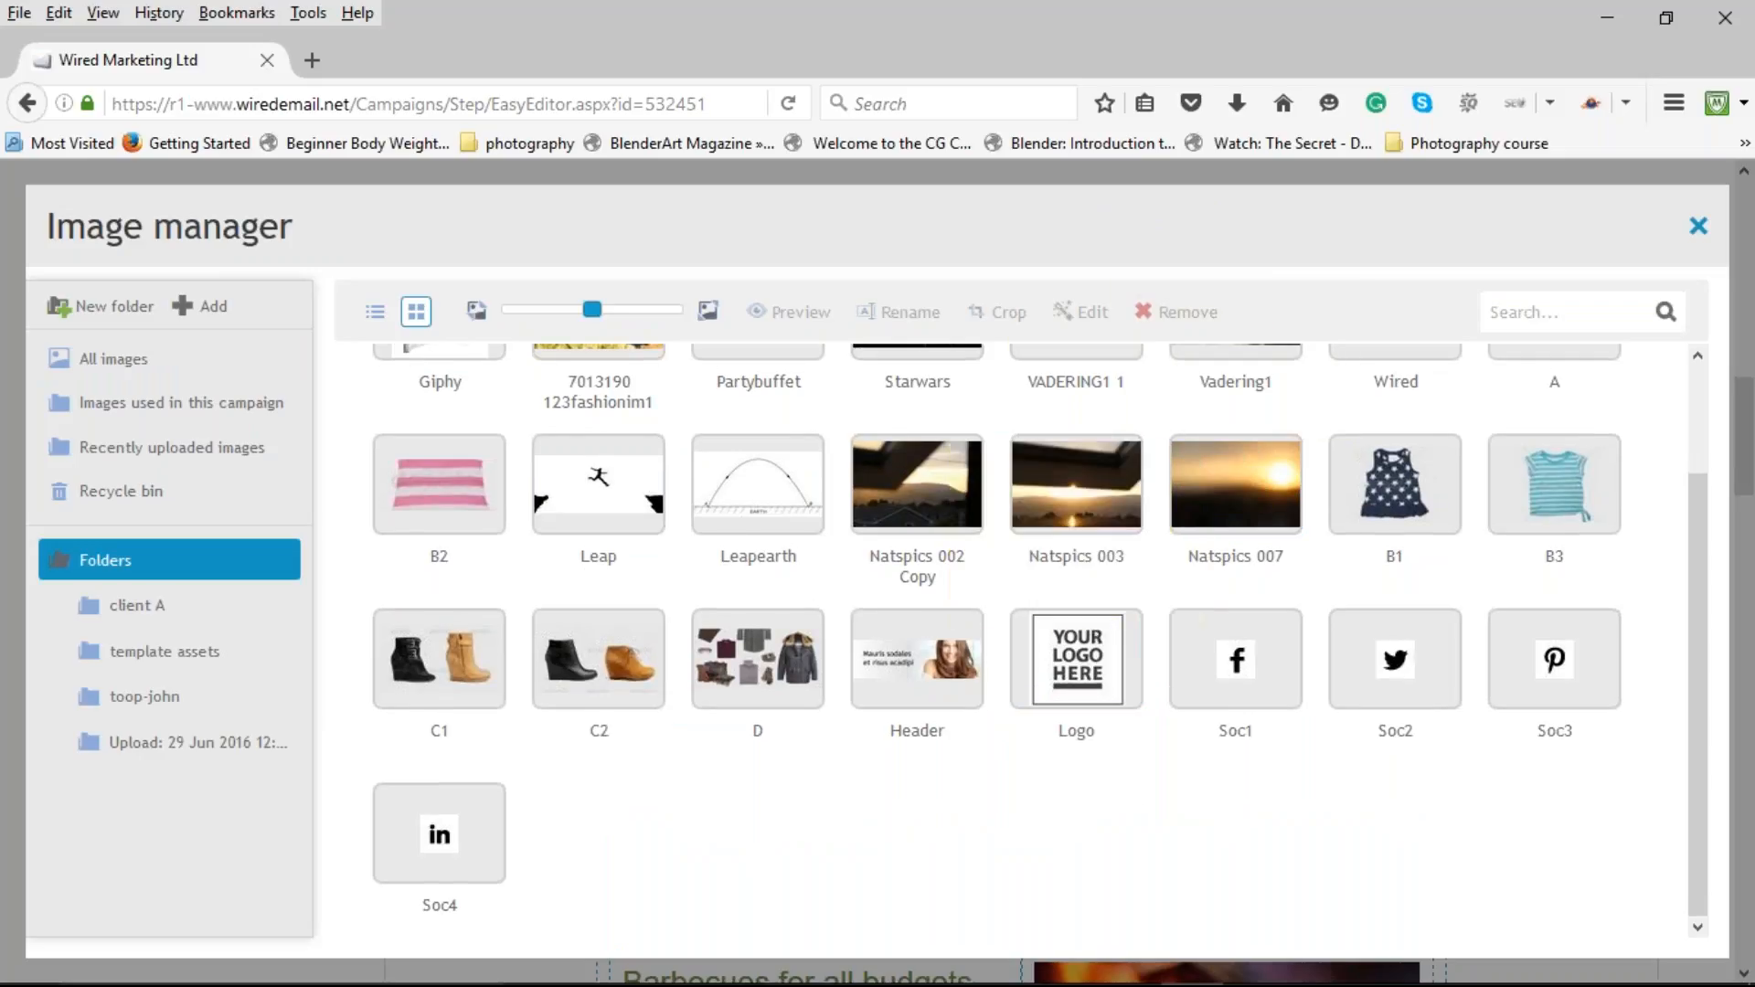
scroll(909, 596, up, 2)
scroll(903, 584, up, 1)
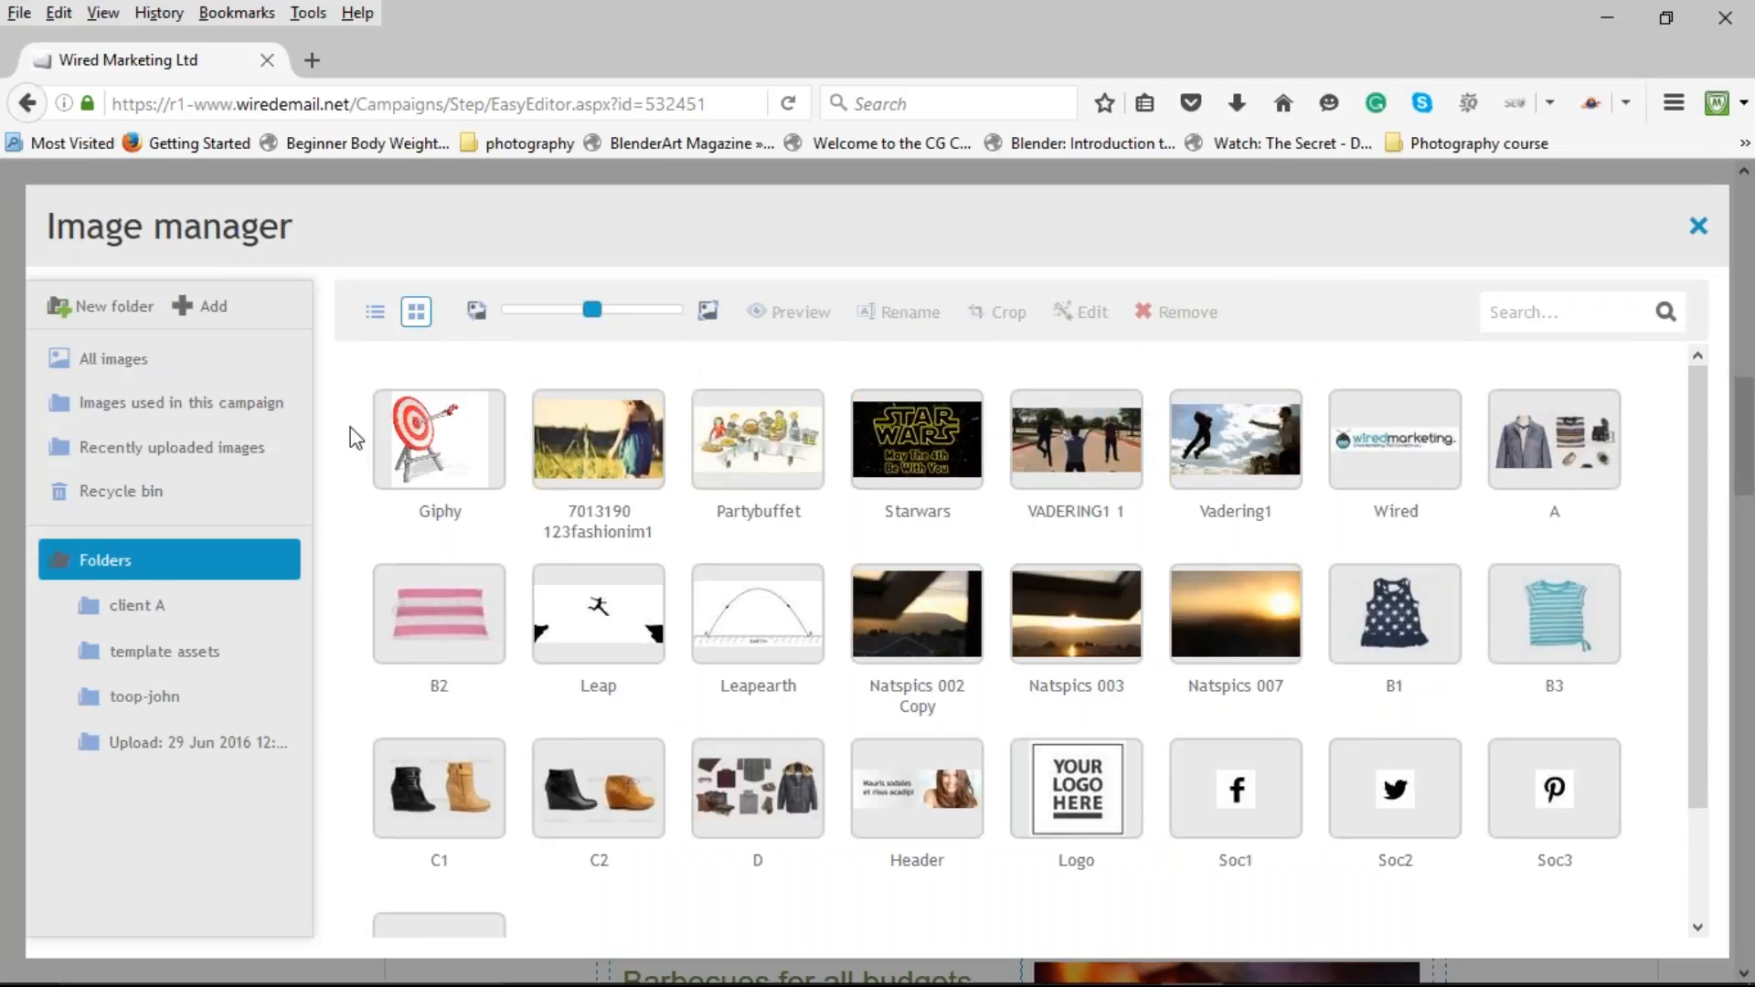
Reduce the image manager's thumbnail size and compare the list view with the thumbnail view.
mouse_move(470, 447)
mouse_move(595, 320)
mouse_down()
mouse_move(652, 318)
mouse_move(567, 320)
mouse_up()
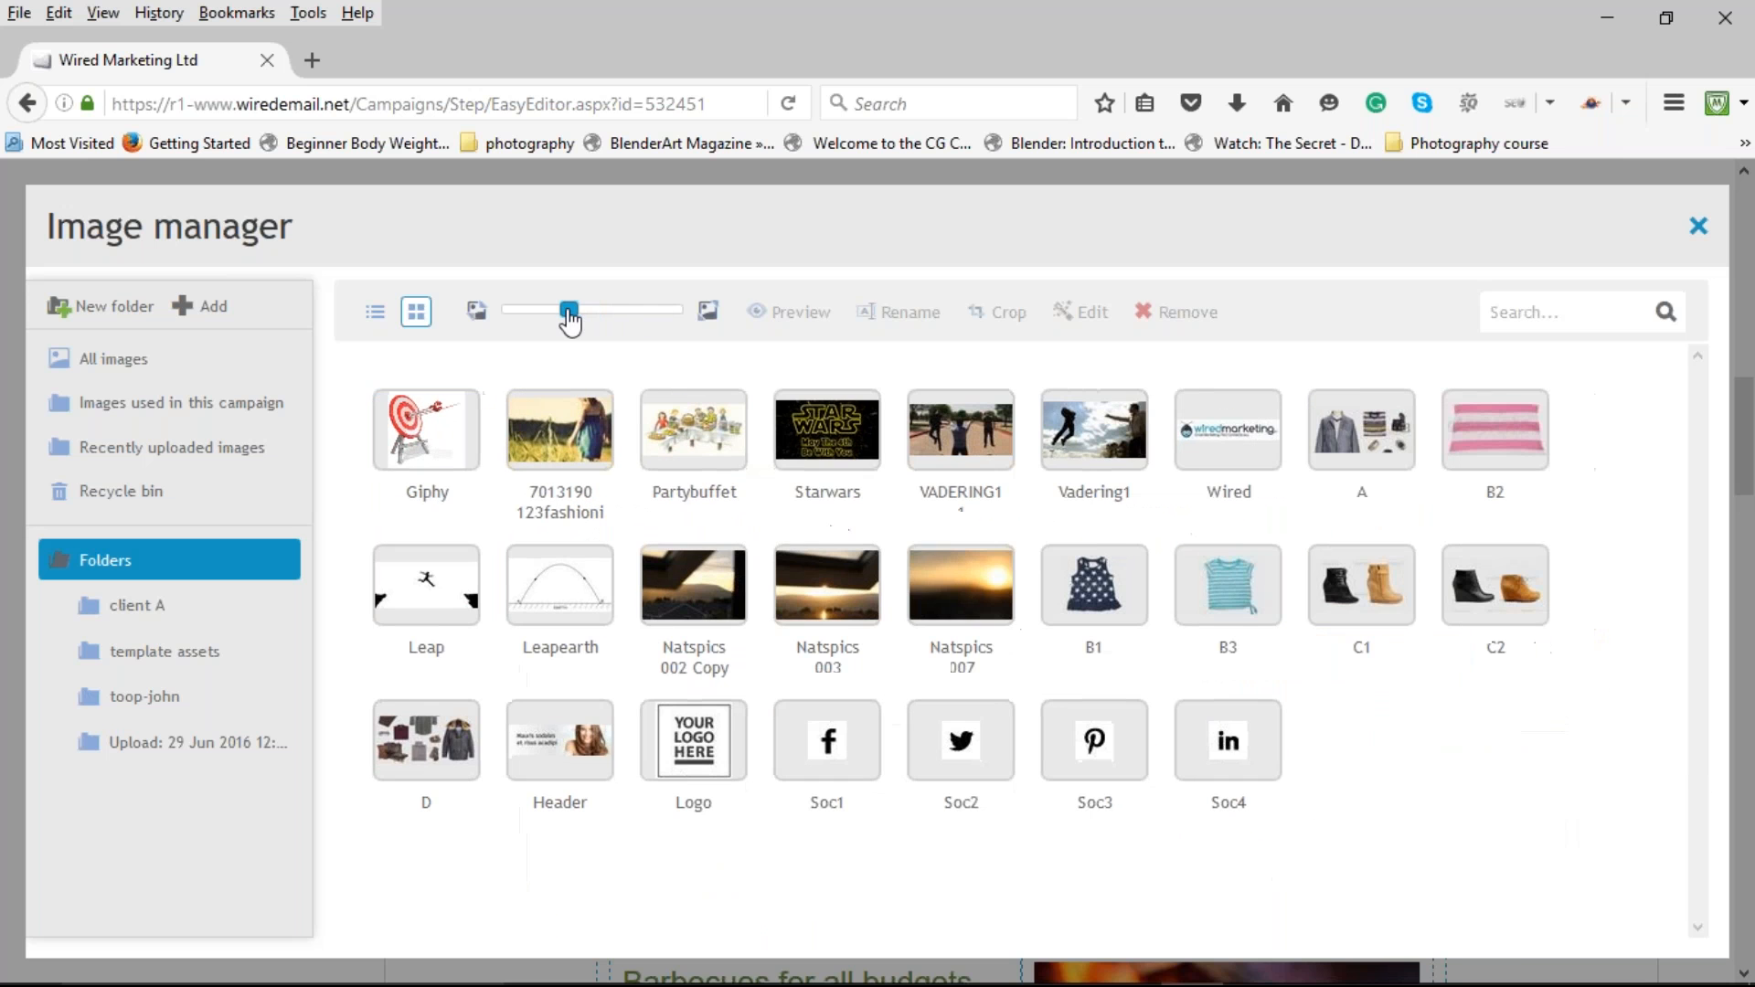
click(375, 319)
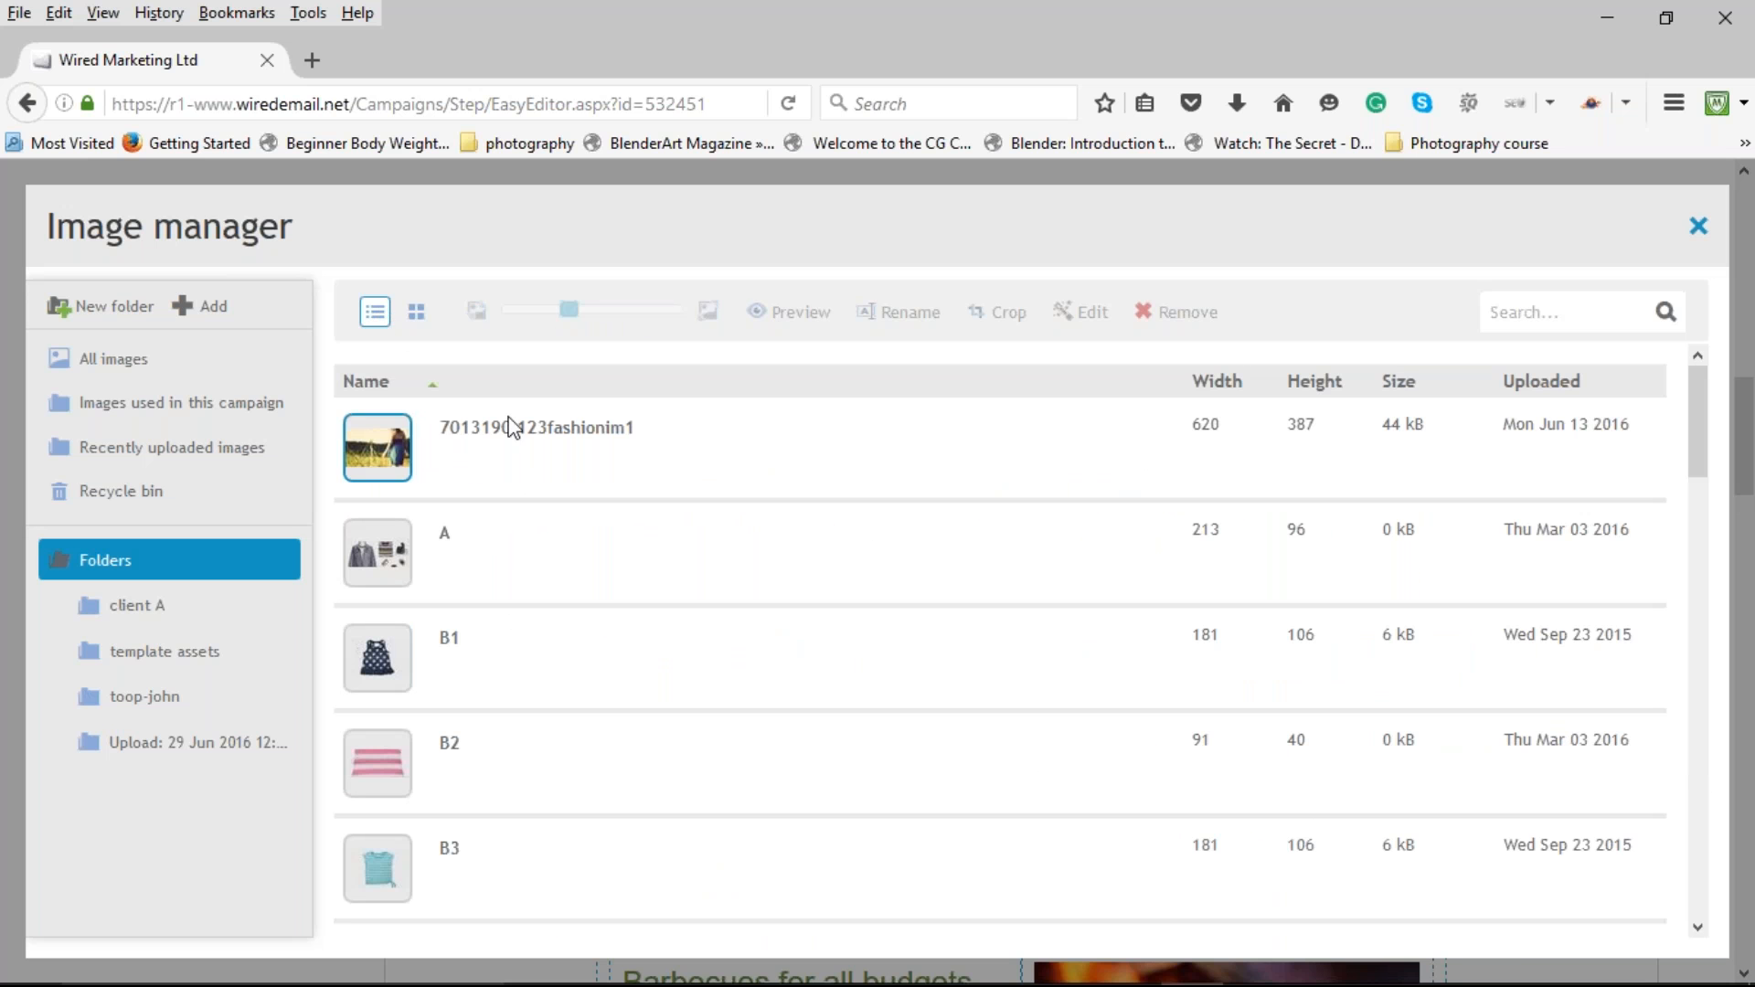
click(416, 313)
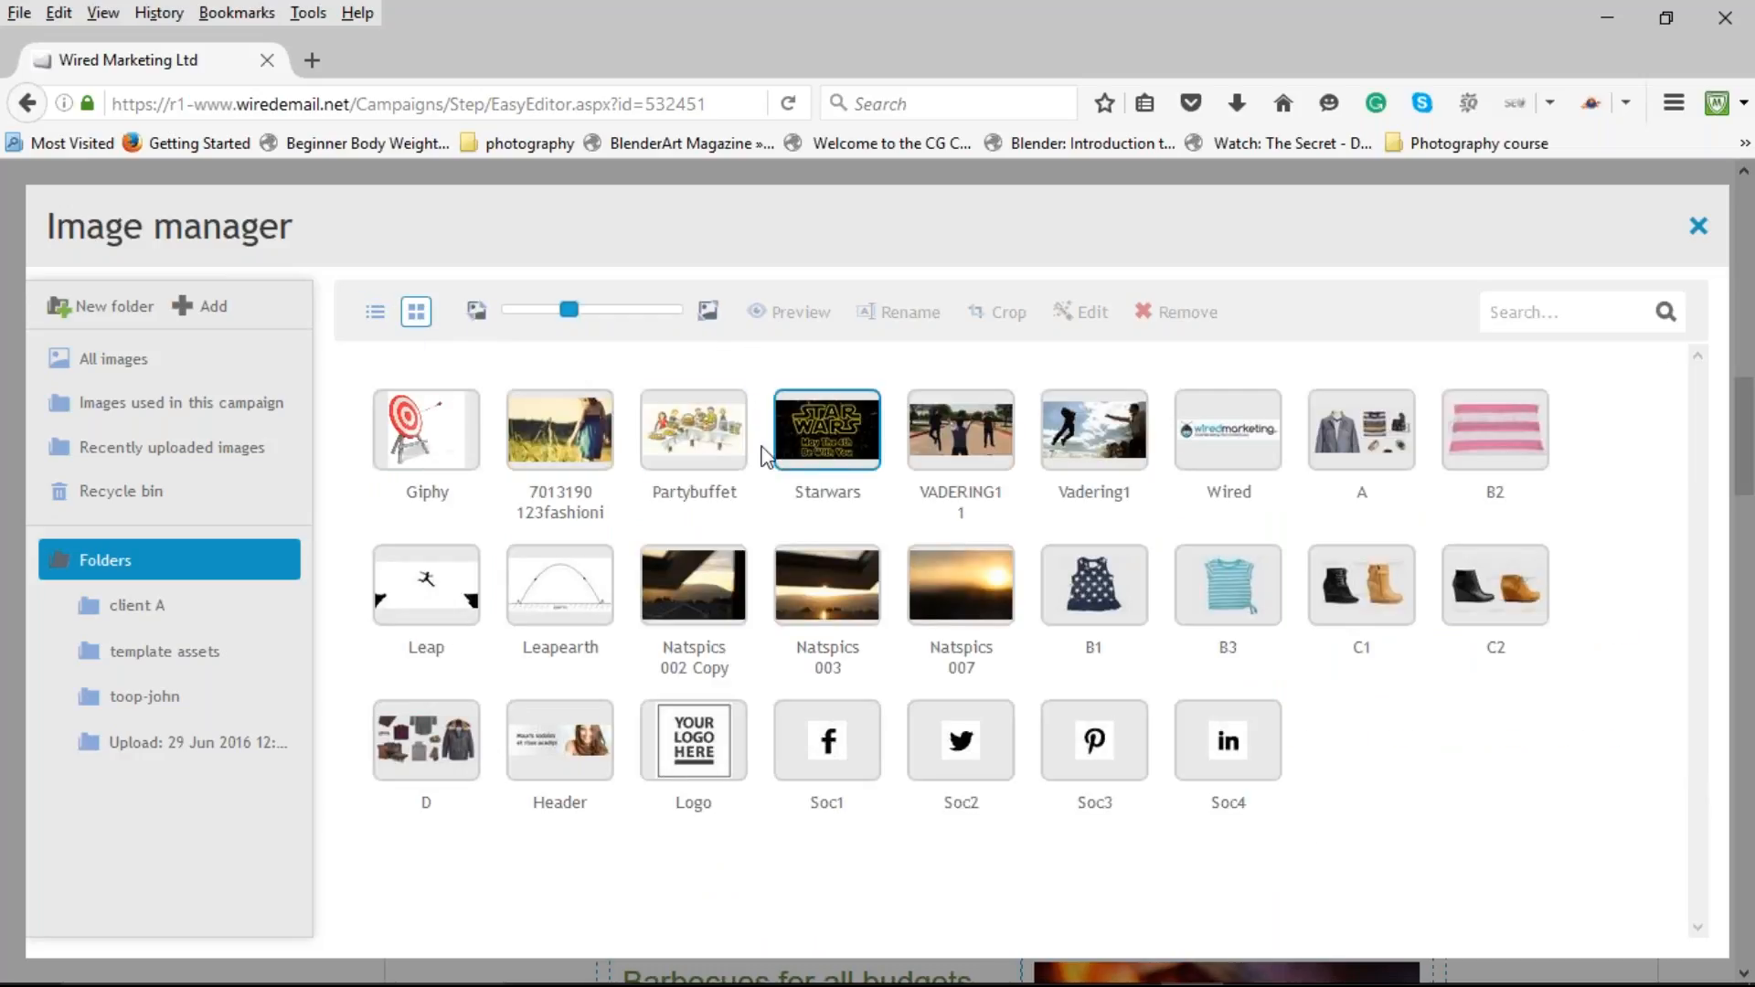
mouse_move(637, 450)
mouse_move(580, 457)
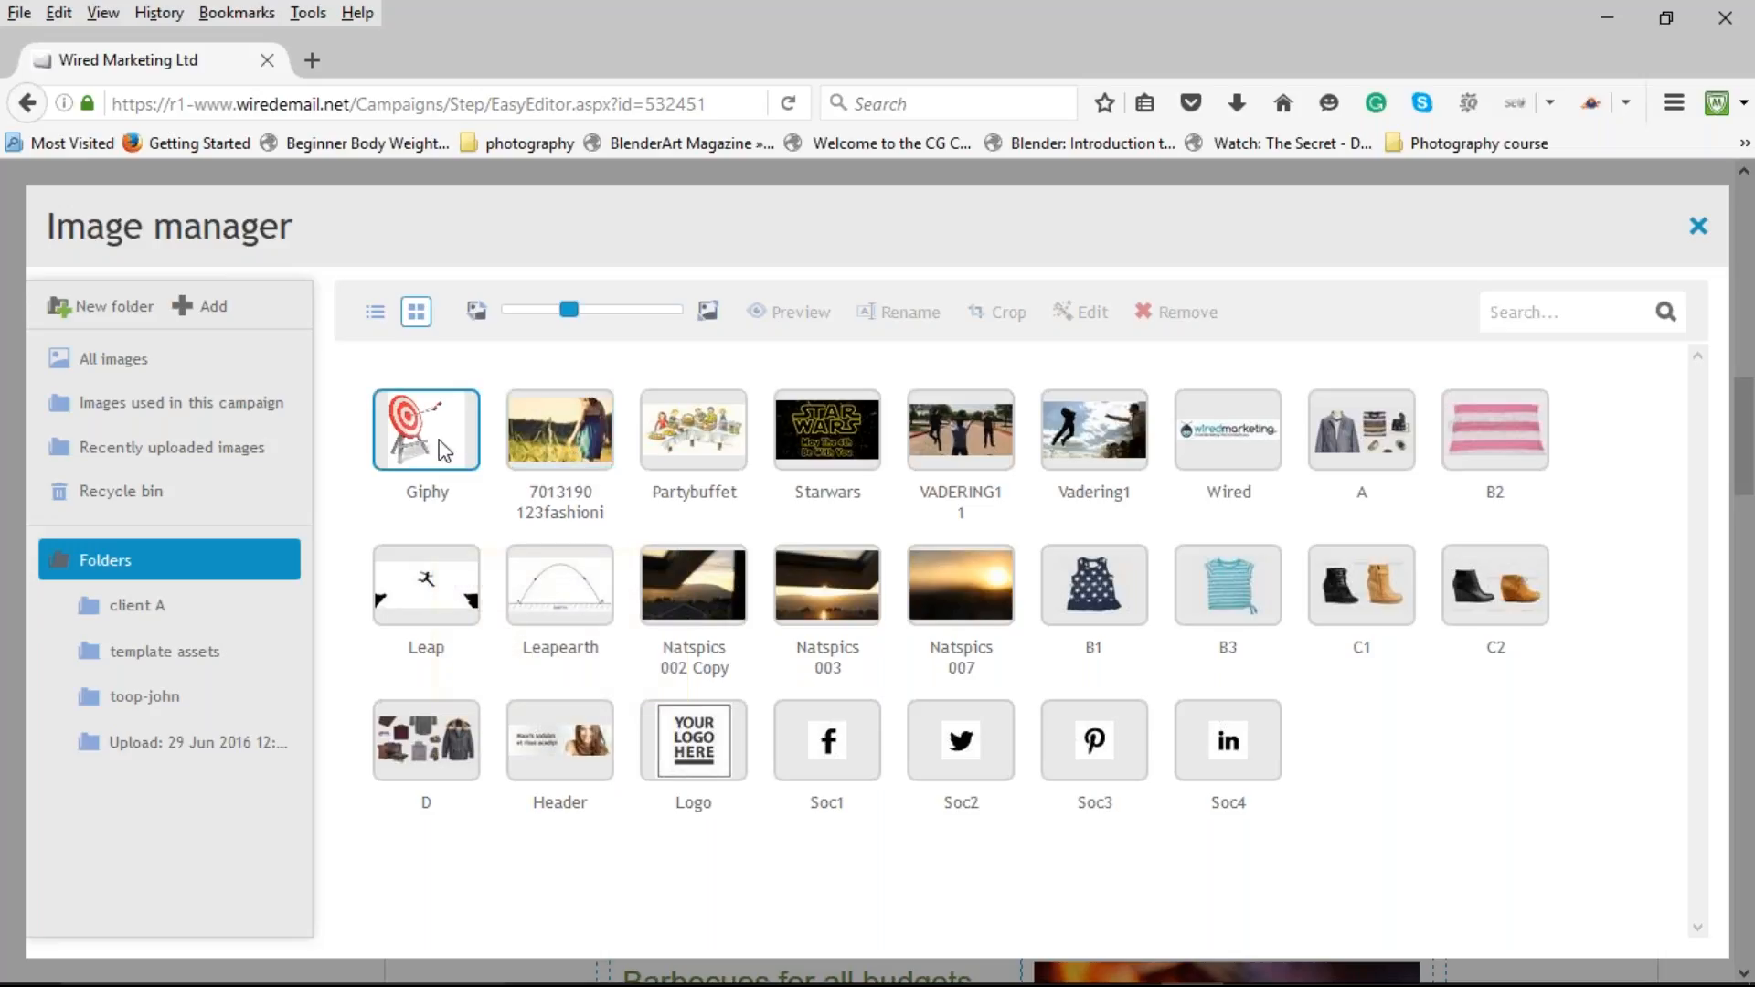
mouse_move(439, 442)
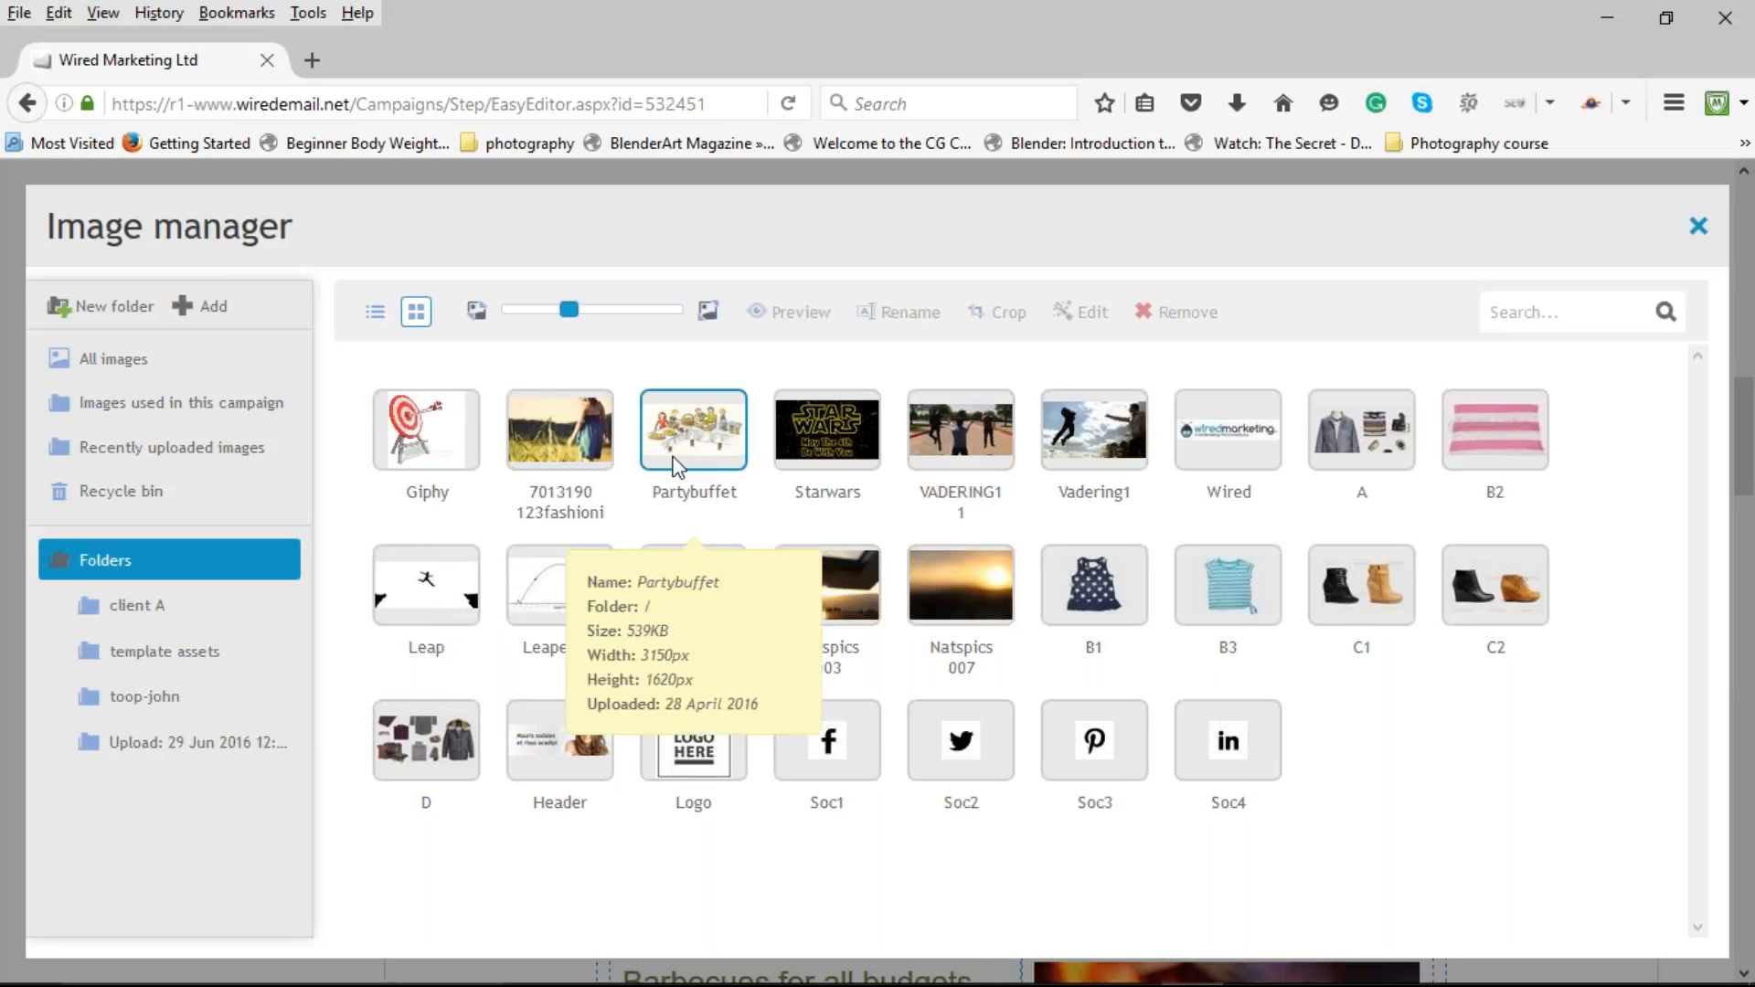
mouse_move(809, 466)
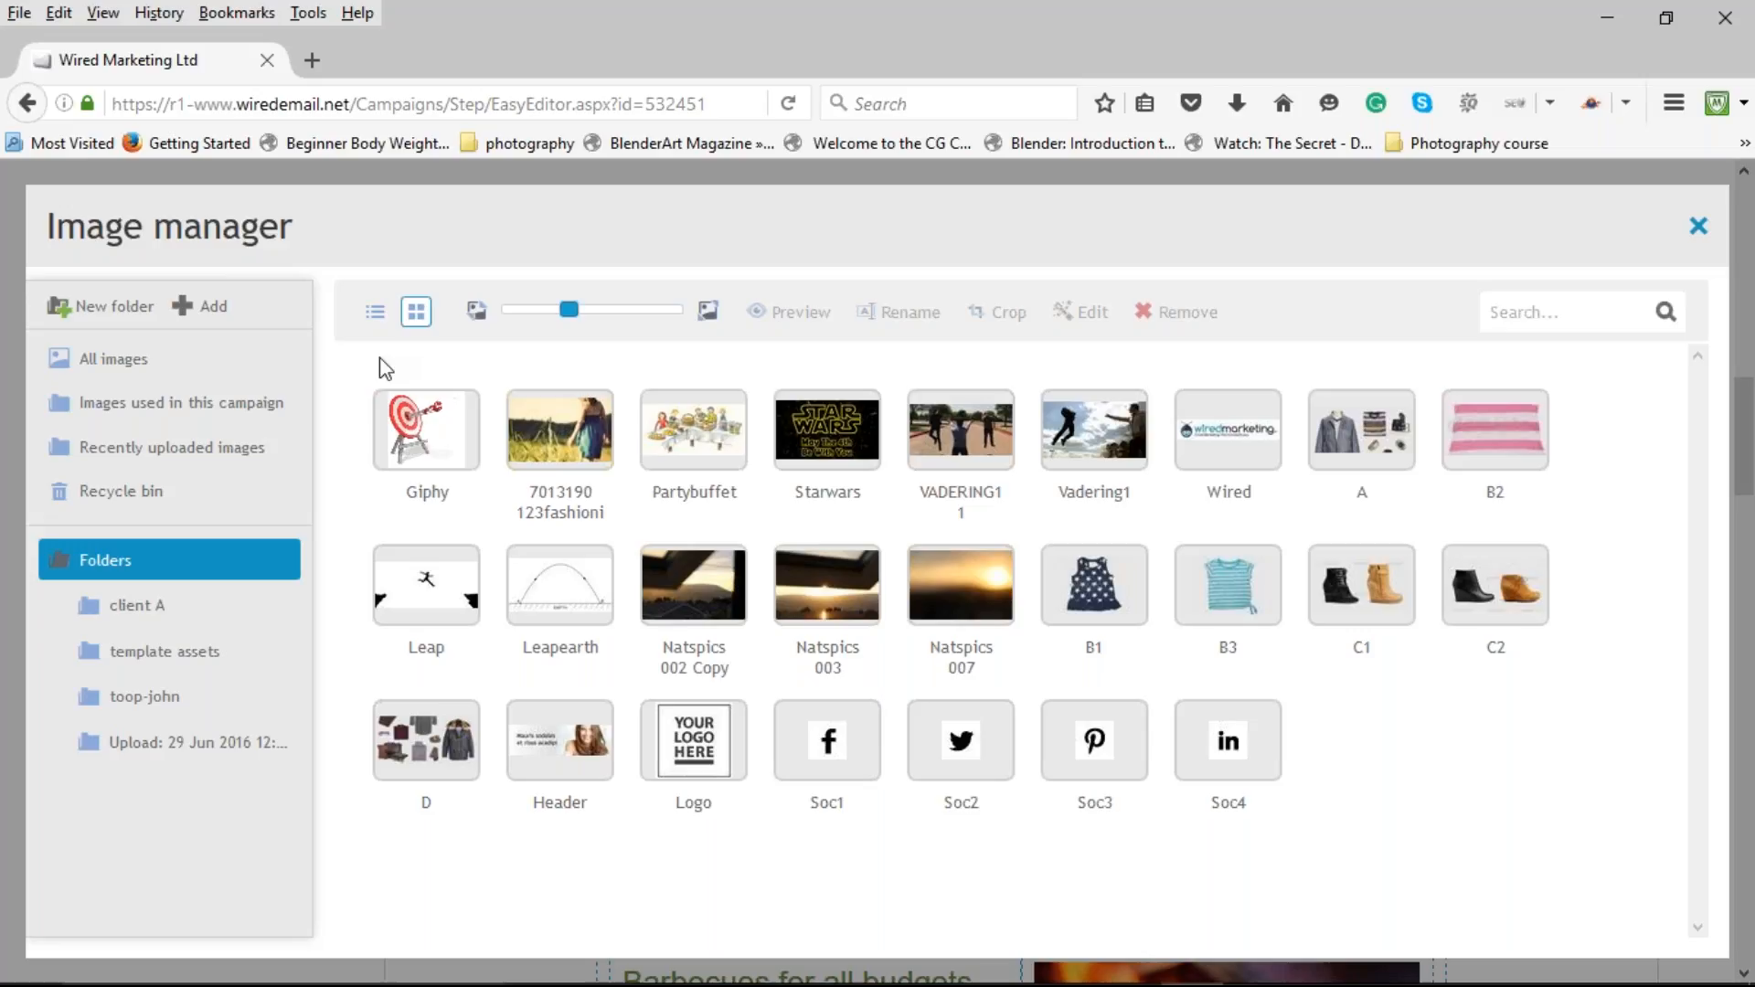
double_click(572, 429)
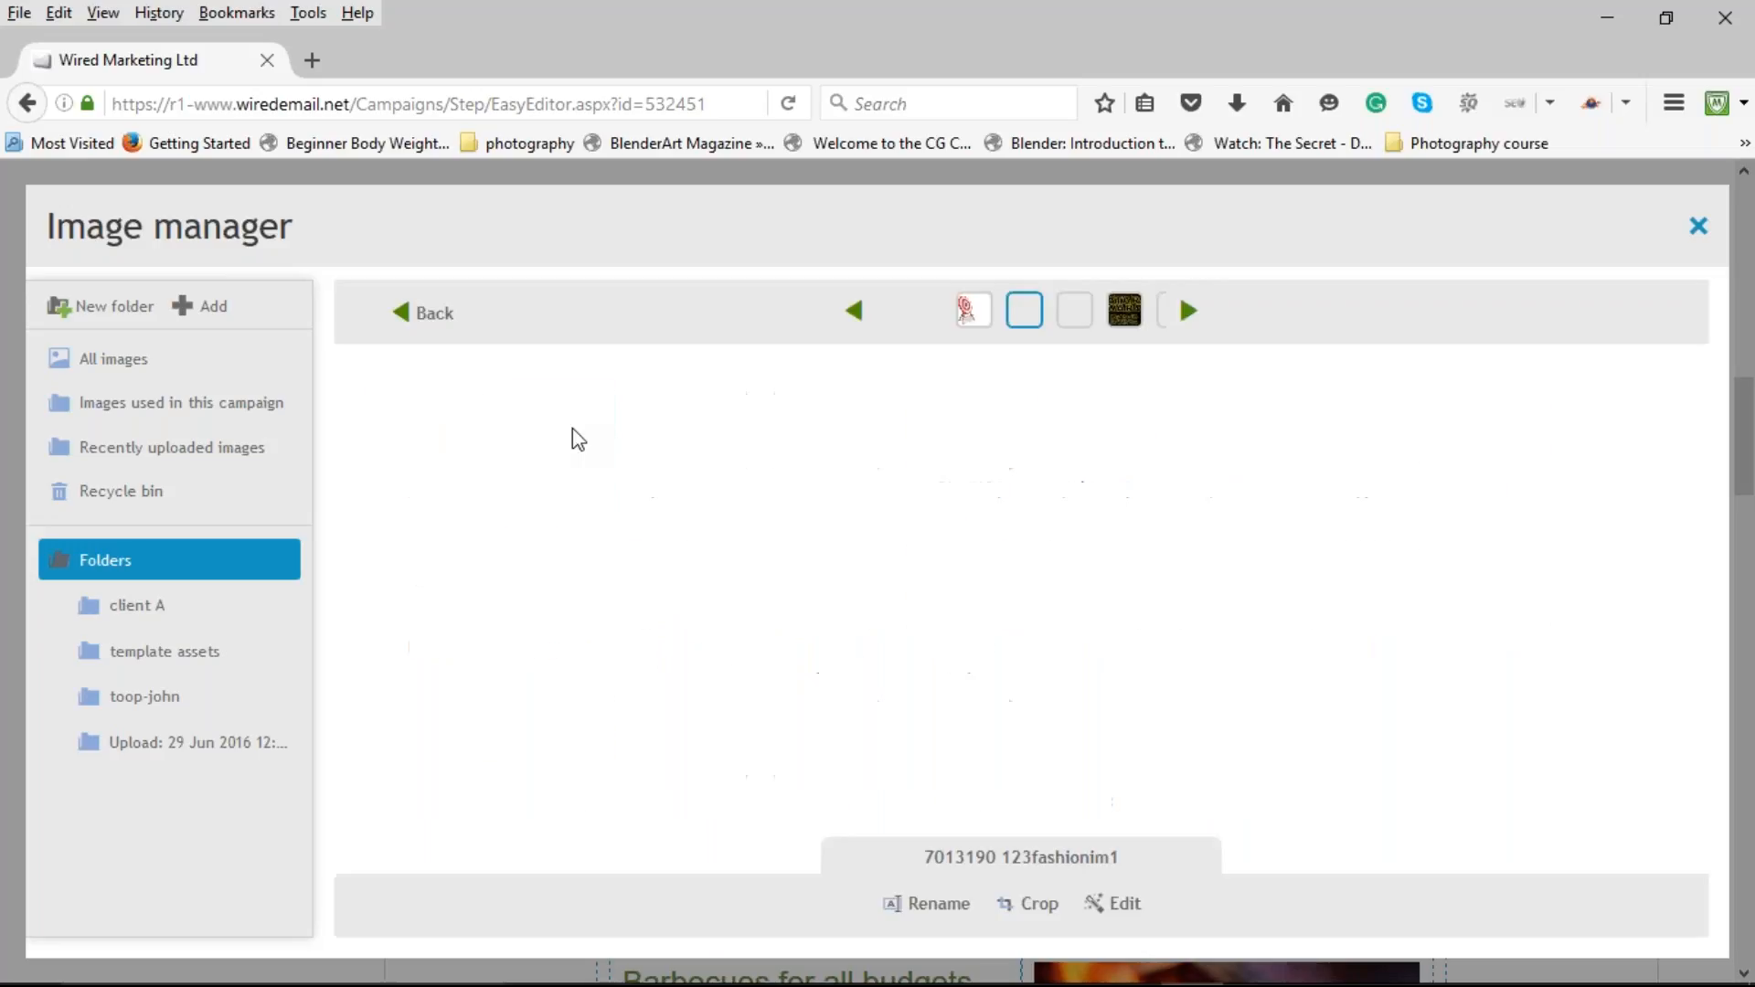
mouse_move(1054, 957)
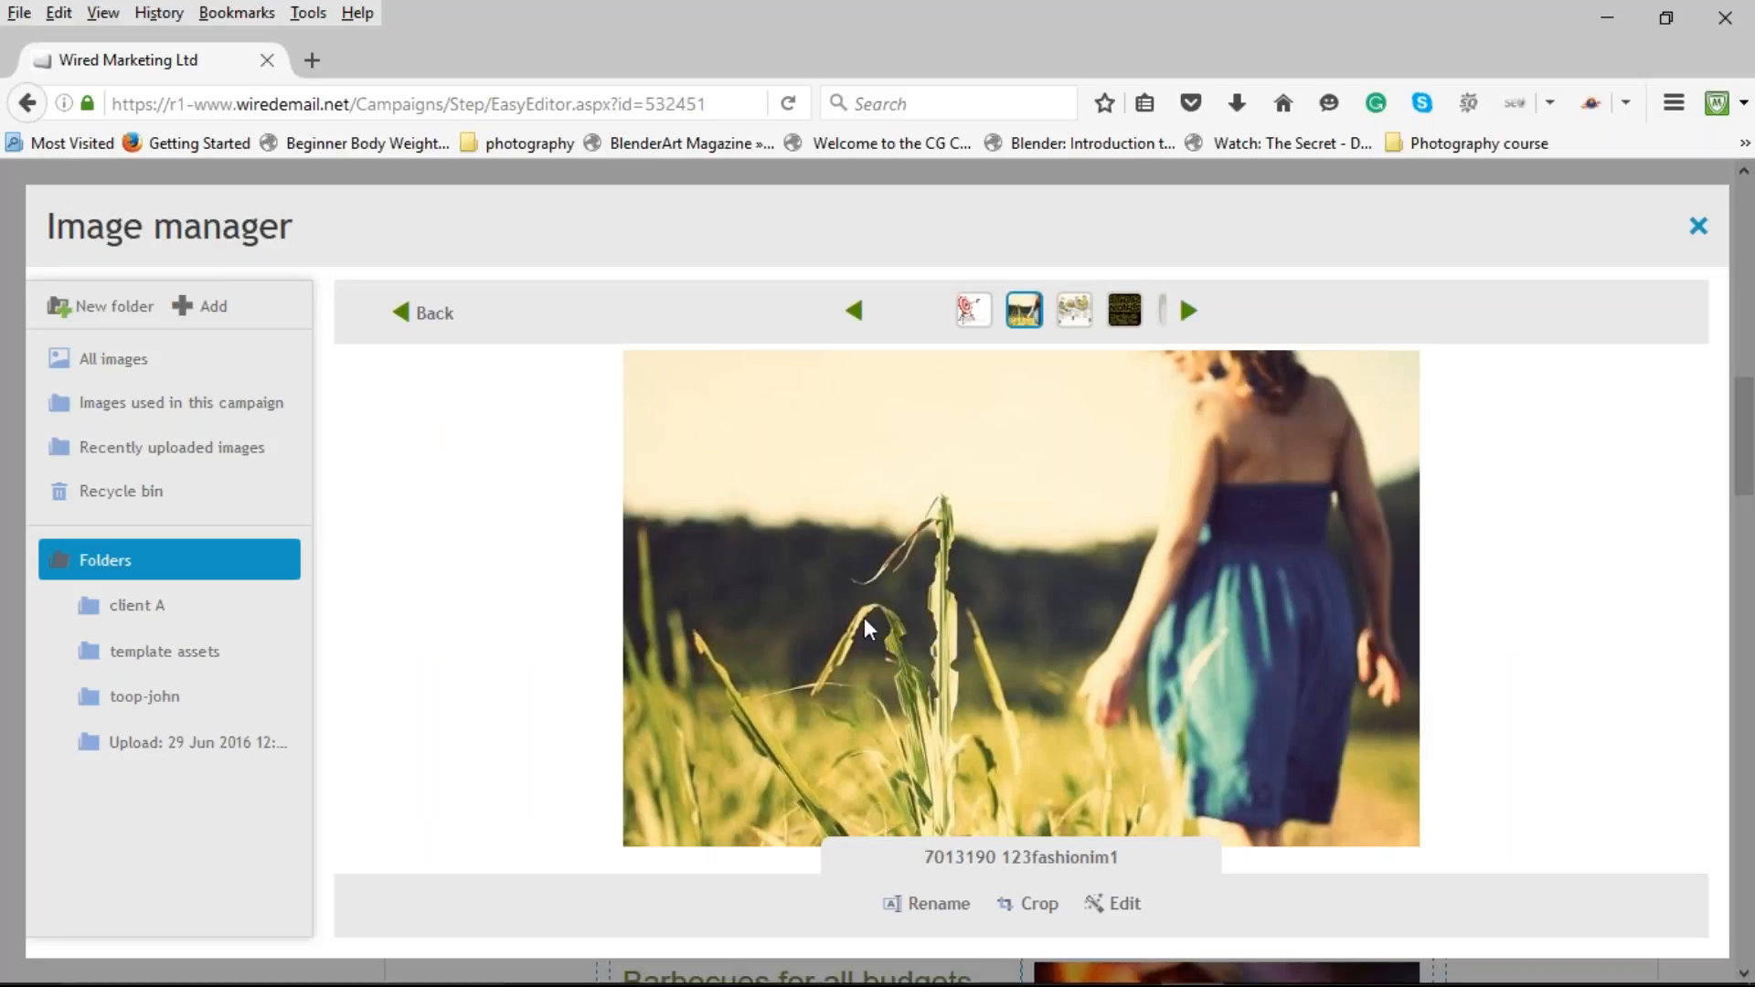
click(1121, 907)
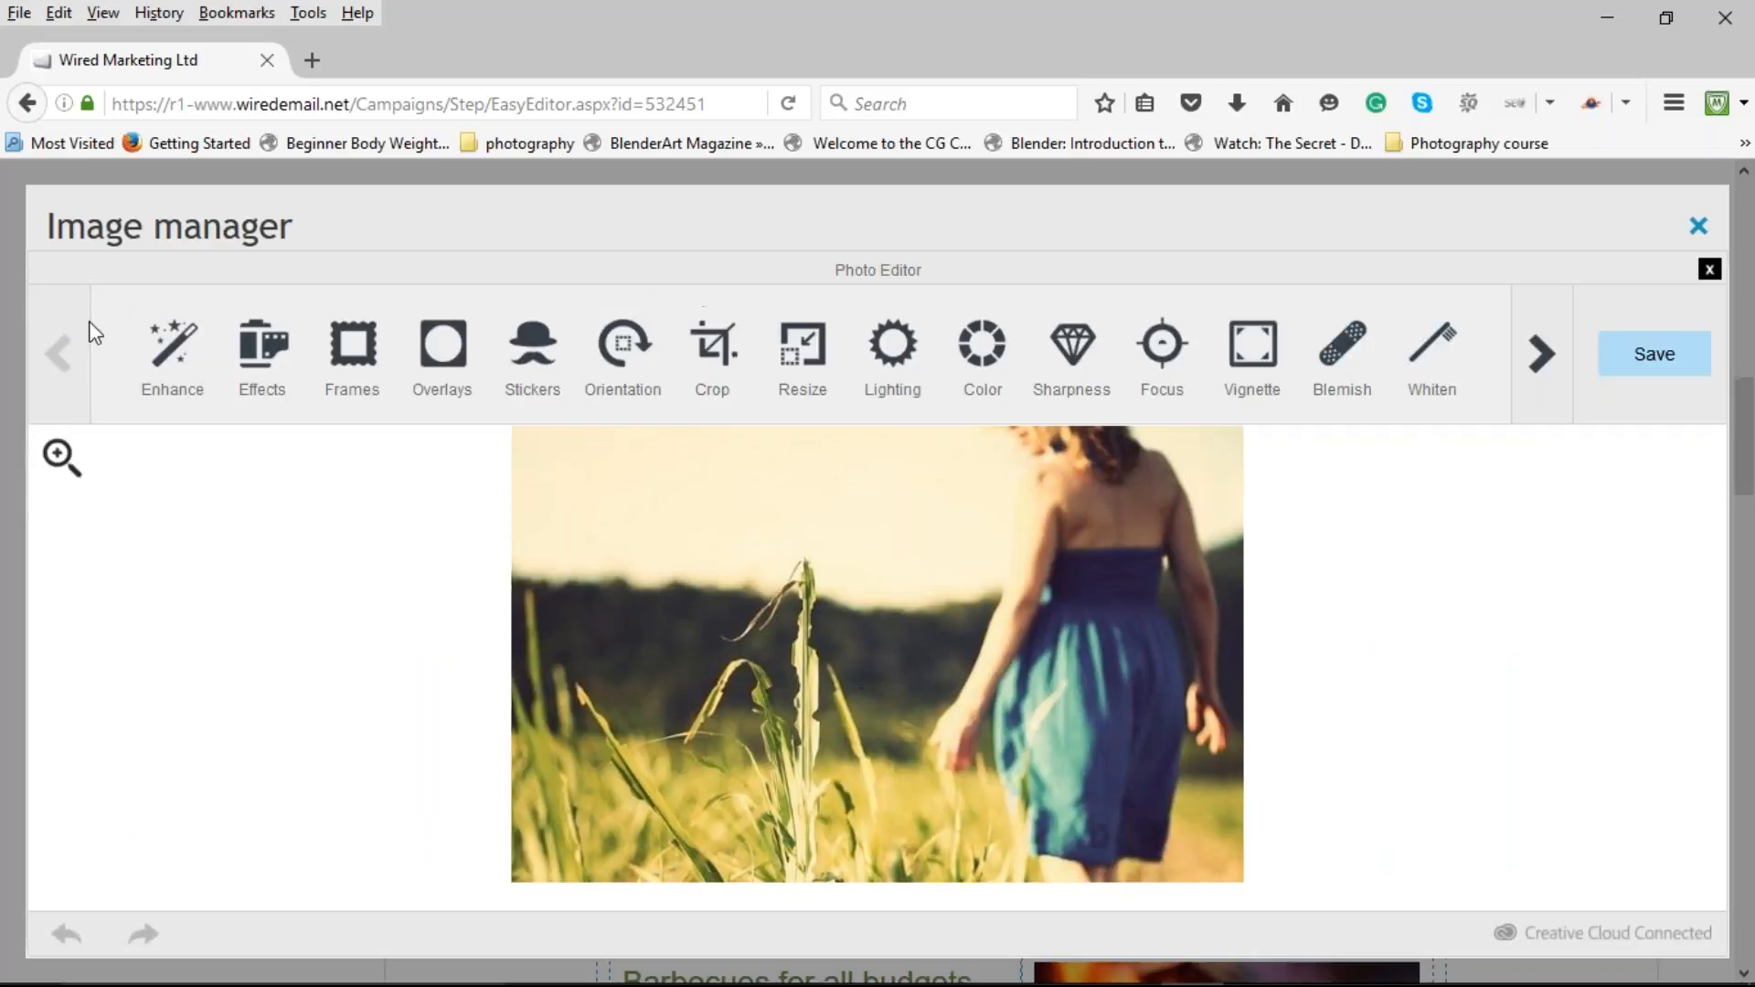
click(1697, 229)
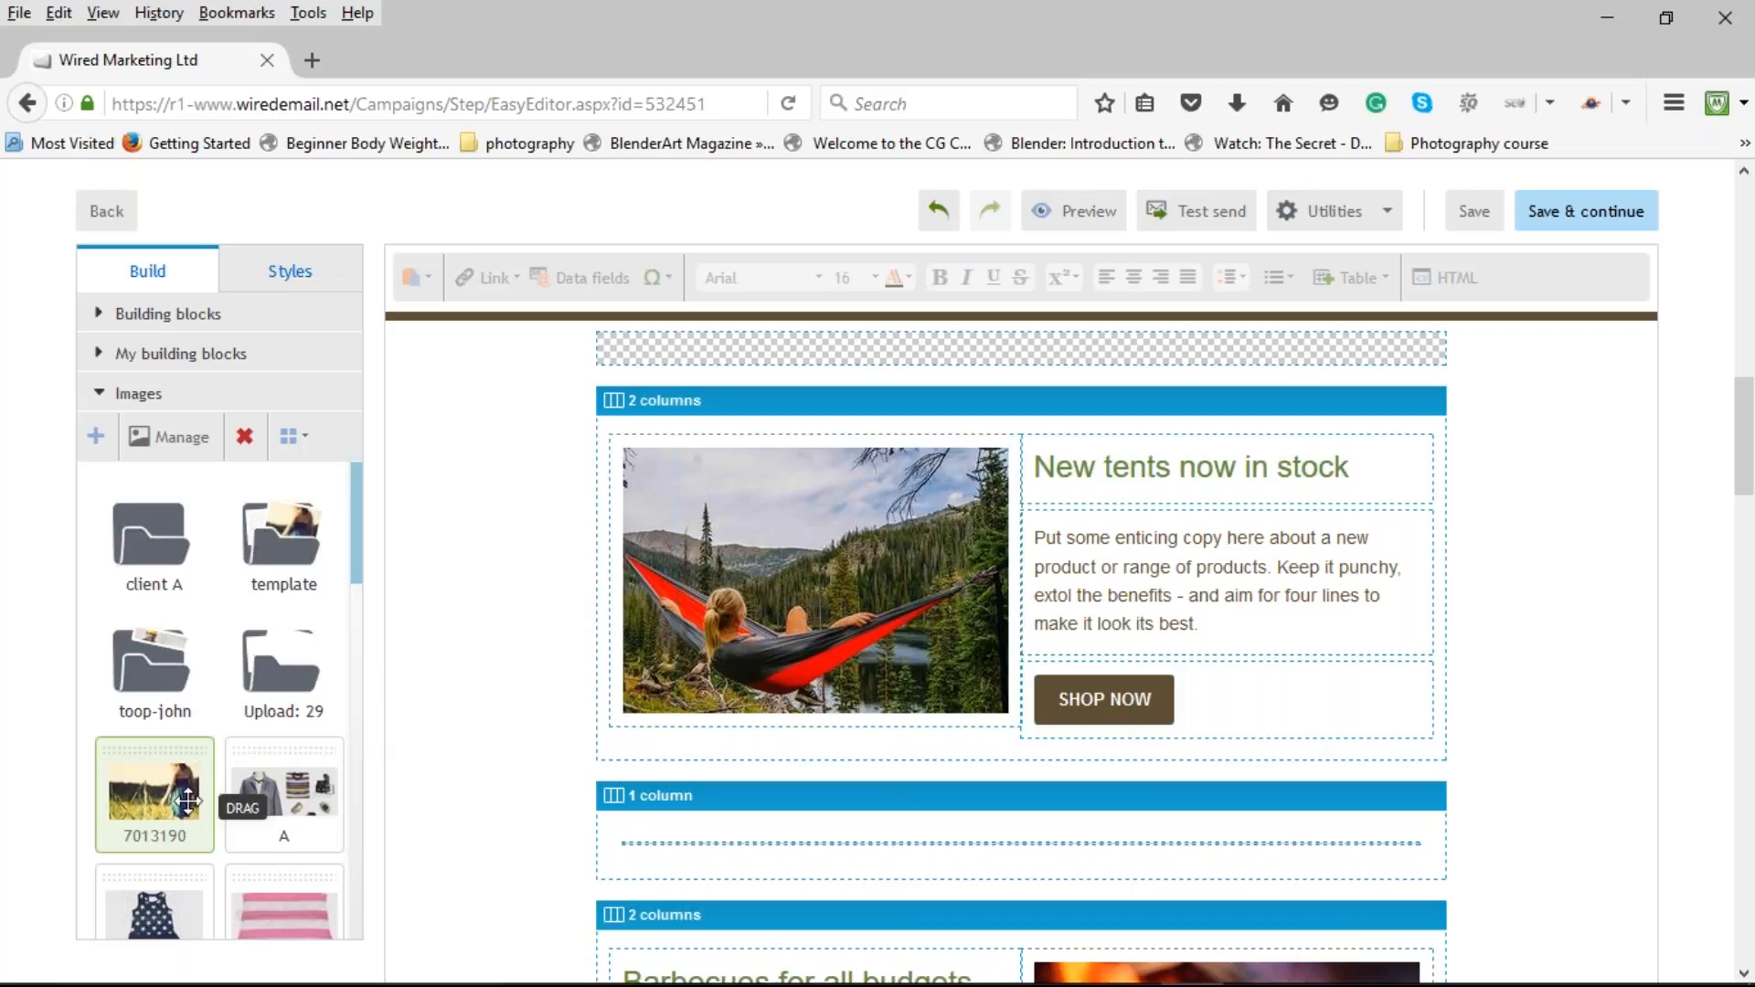
Select the hammock image beside the New tents text to view its options and browse the whole image library.
click(752, 644)
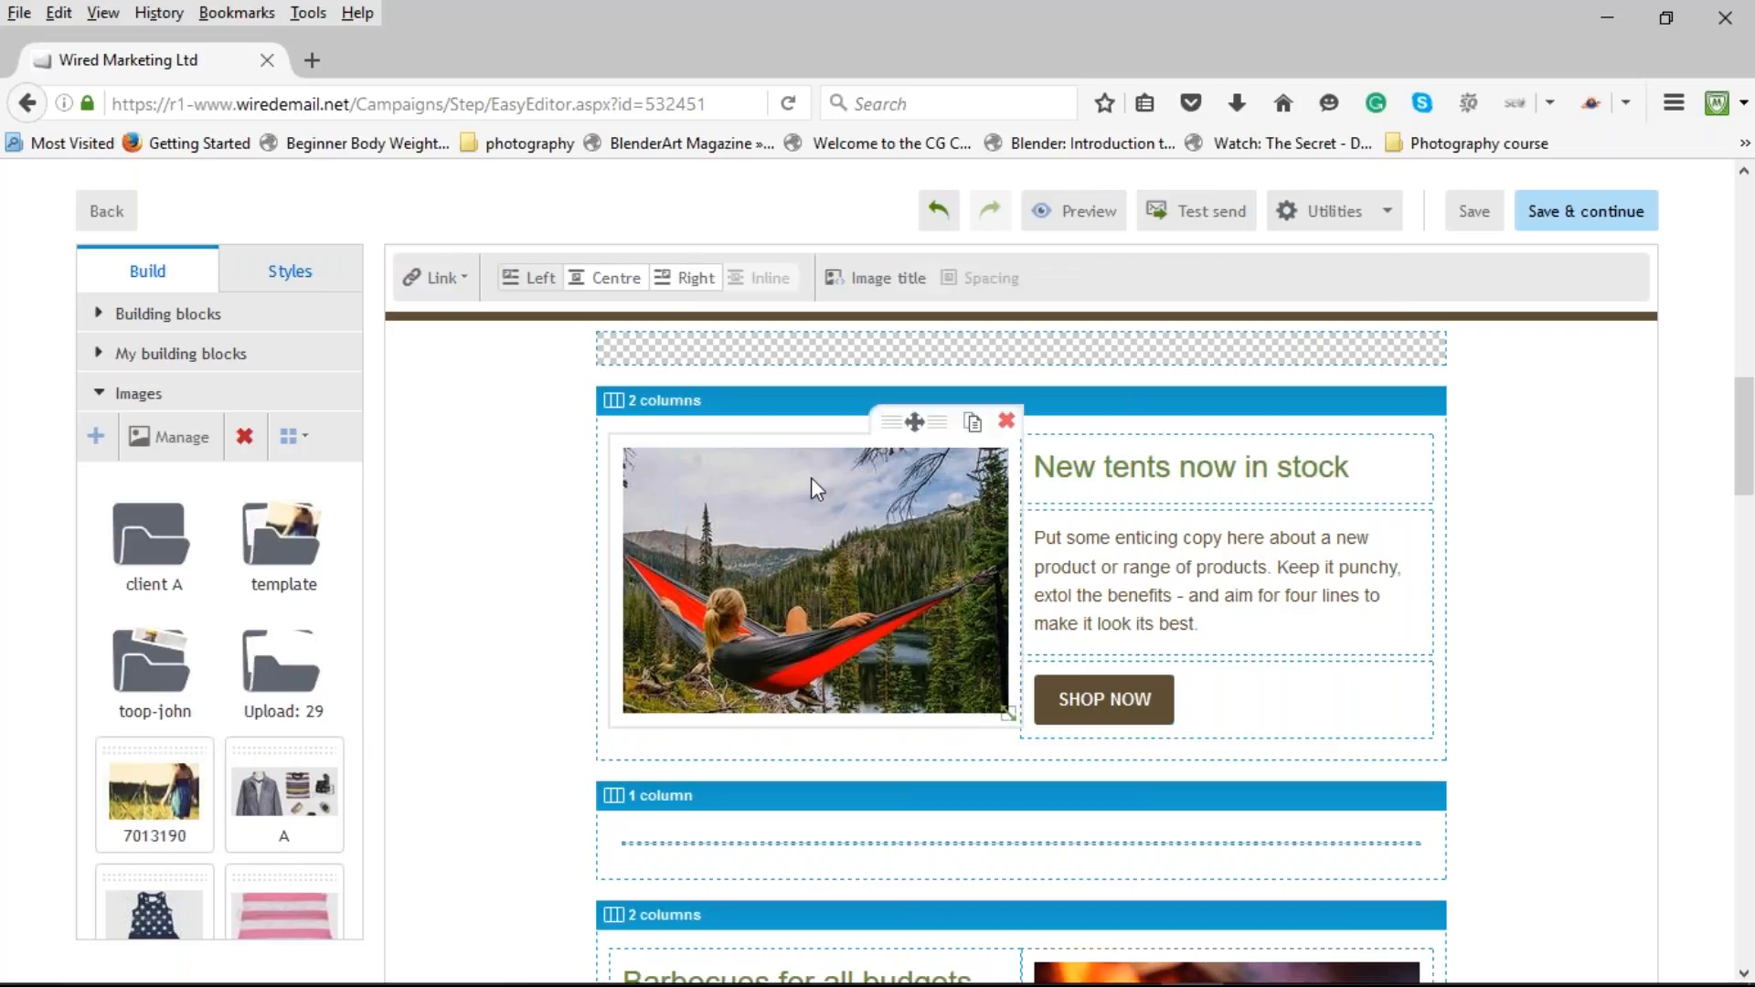
mouse_move(1006, 713)
mouse_down()
mouse_move(881, 588)
mouse_move(1001, 711)
mouse_move(913, 587)
mouse_move(1024, 722)
mouse_move(1010, 708)
mouse_up()
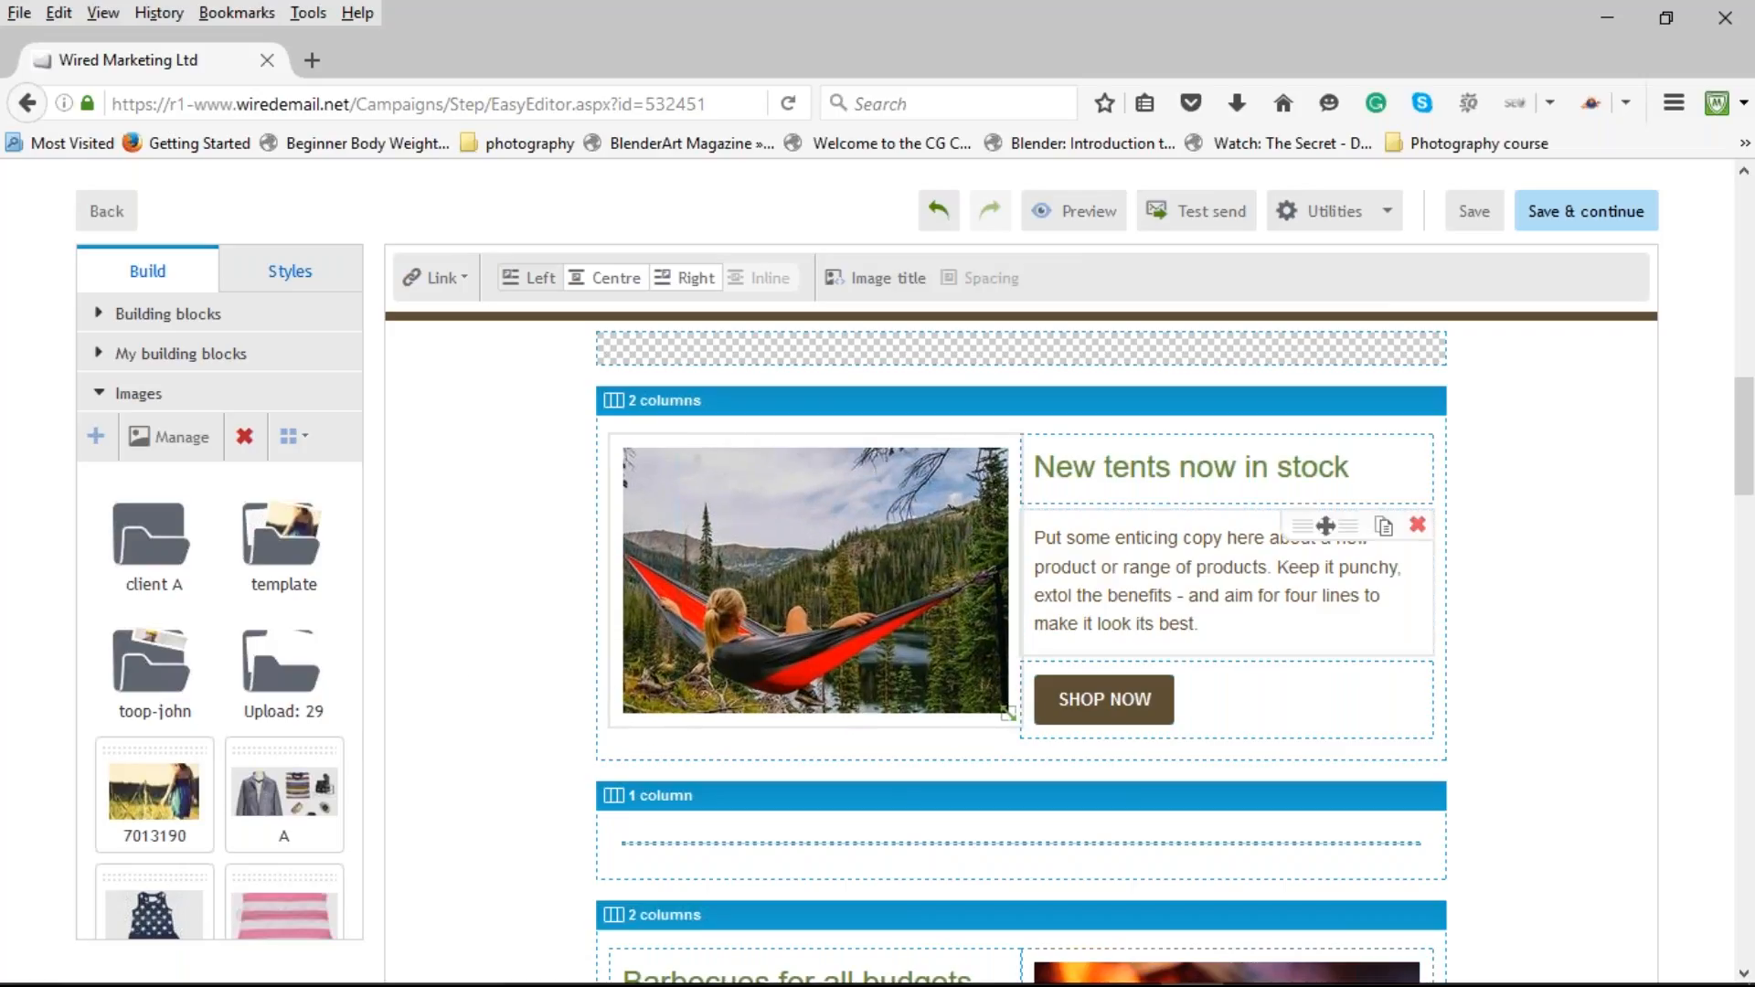
scroll(192, 576, down, 2)
scroll(198, 567, down, 4)
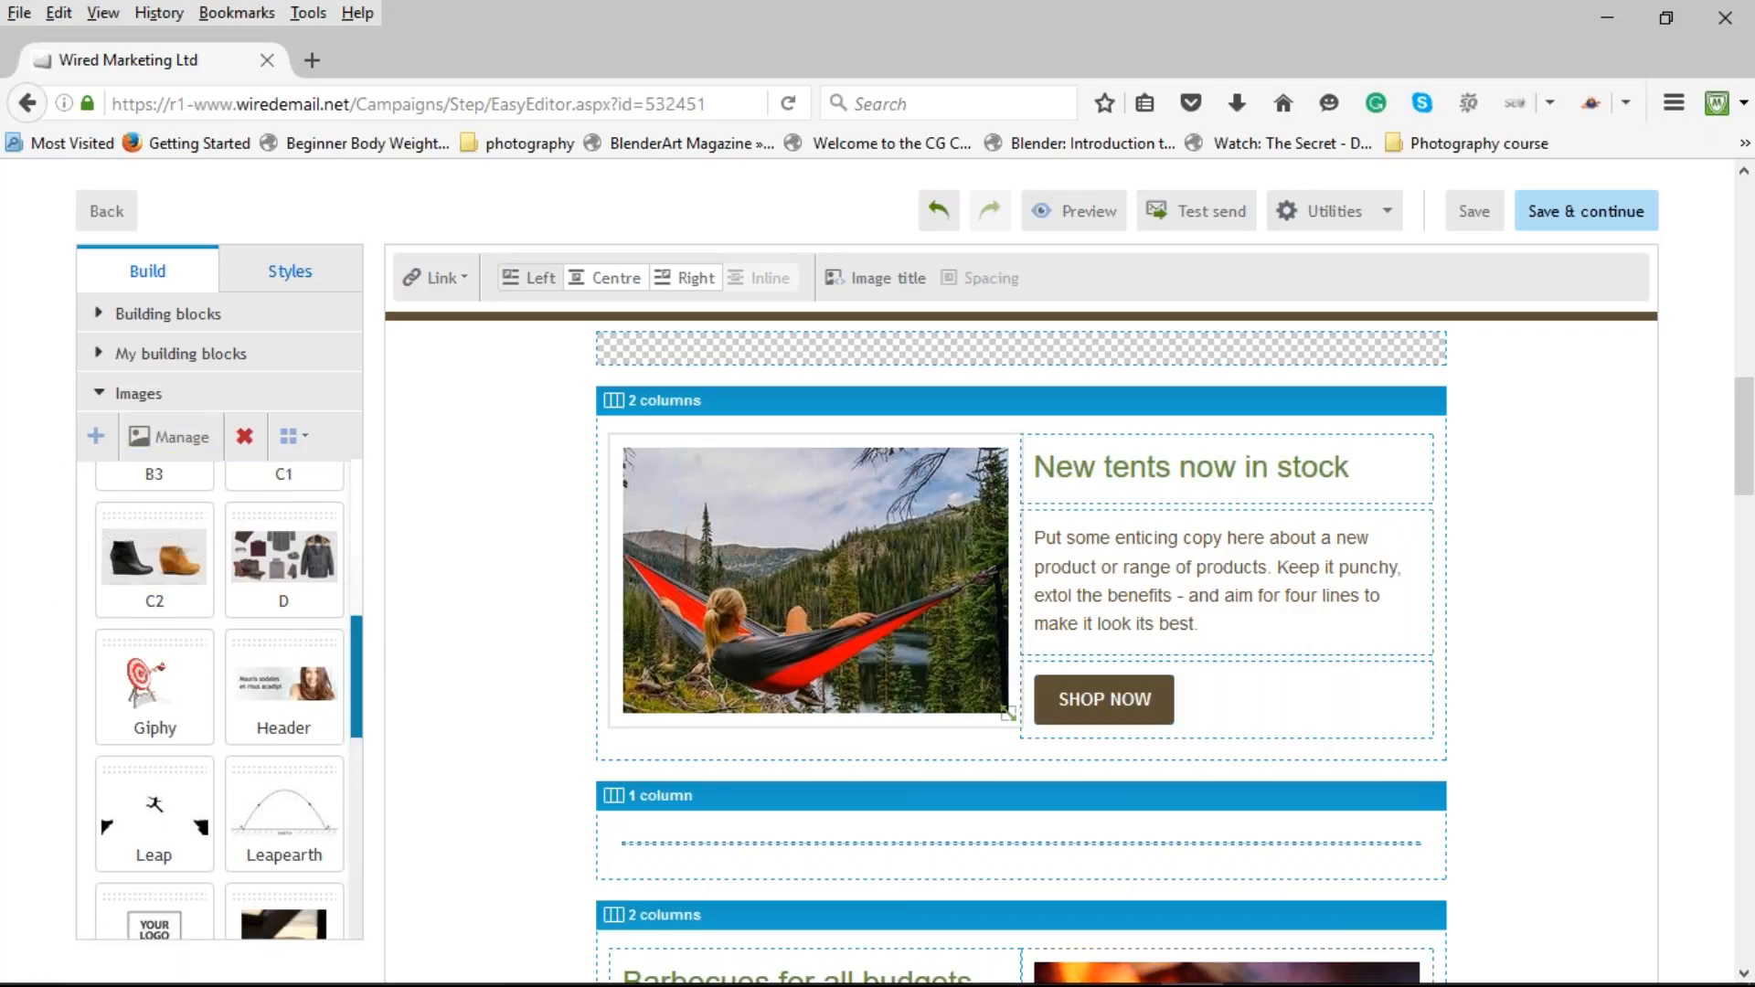
drag(361, 649, 355, 880)
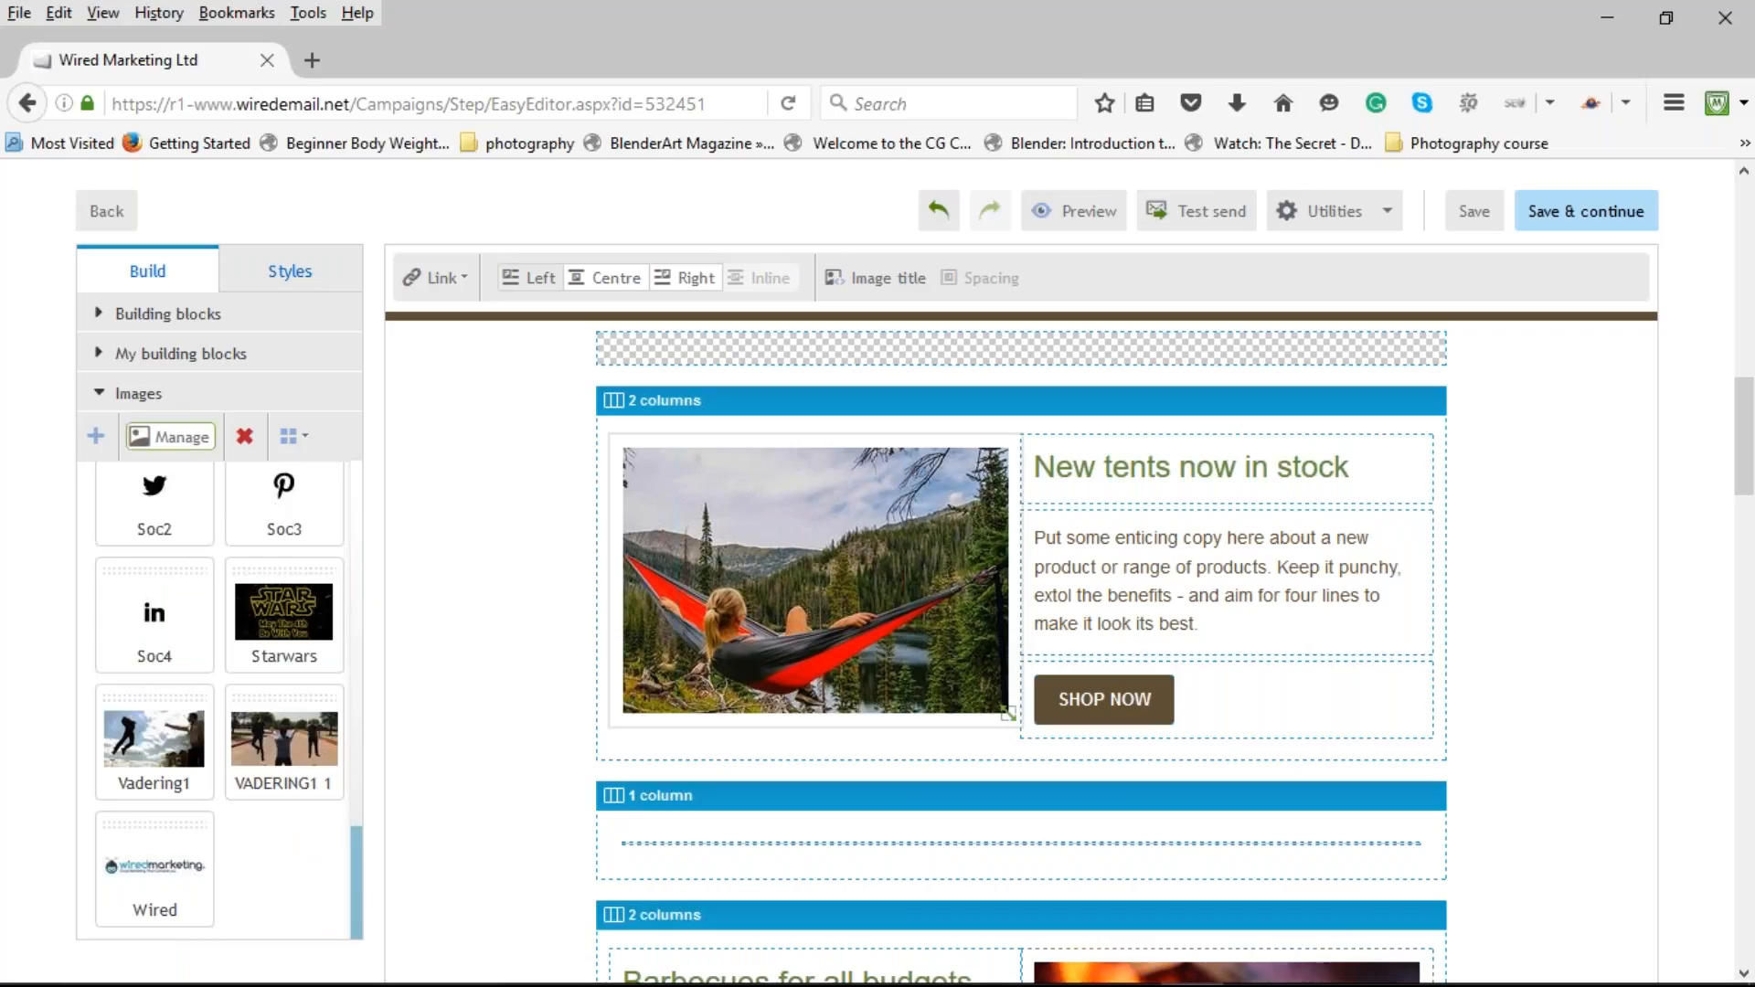
drag(361, 852, 348, 498)
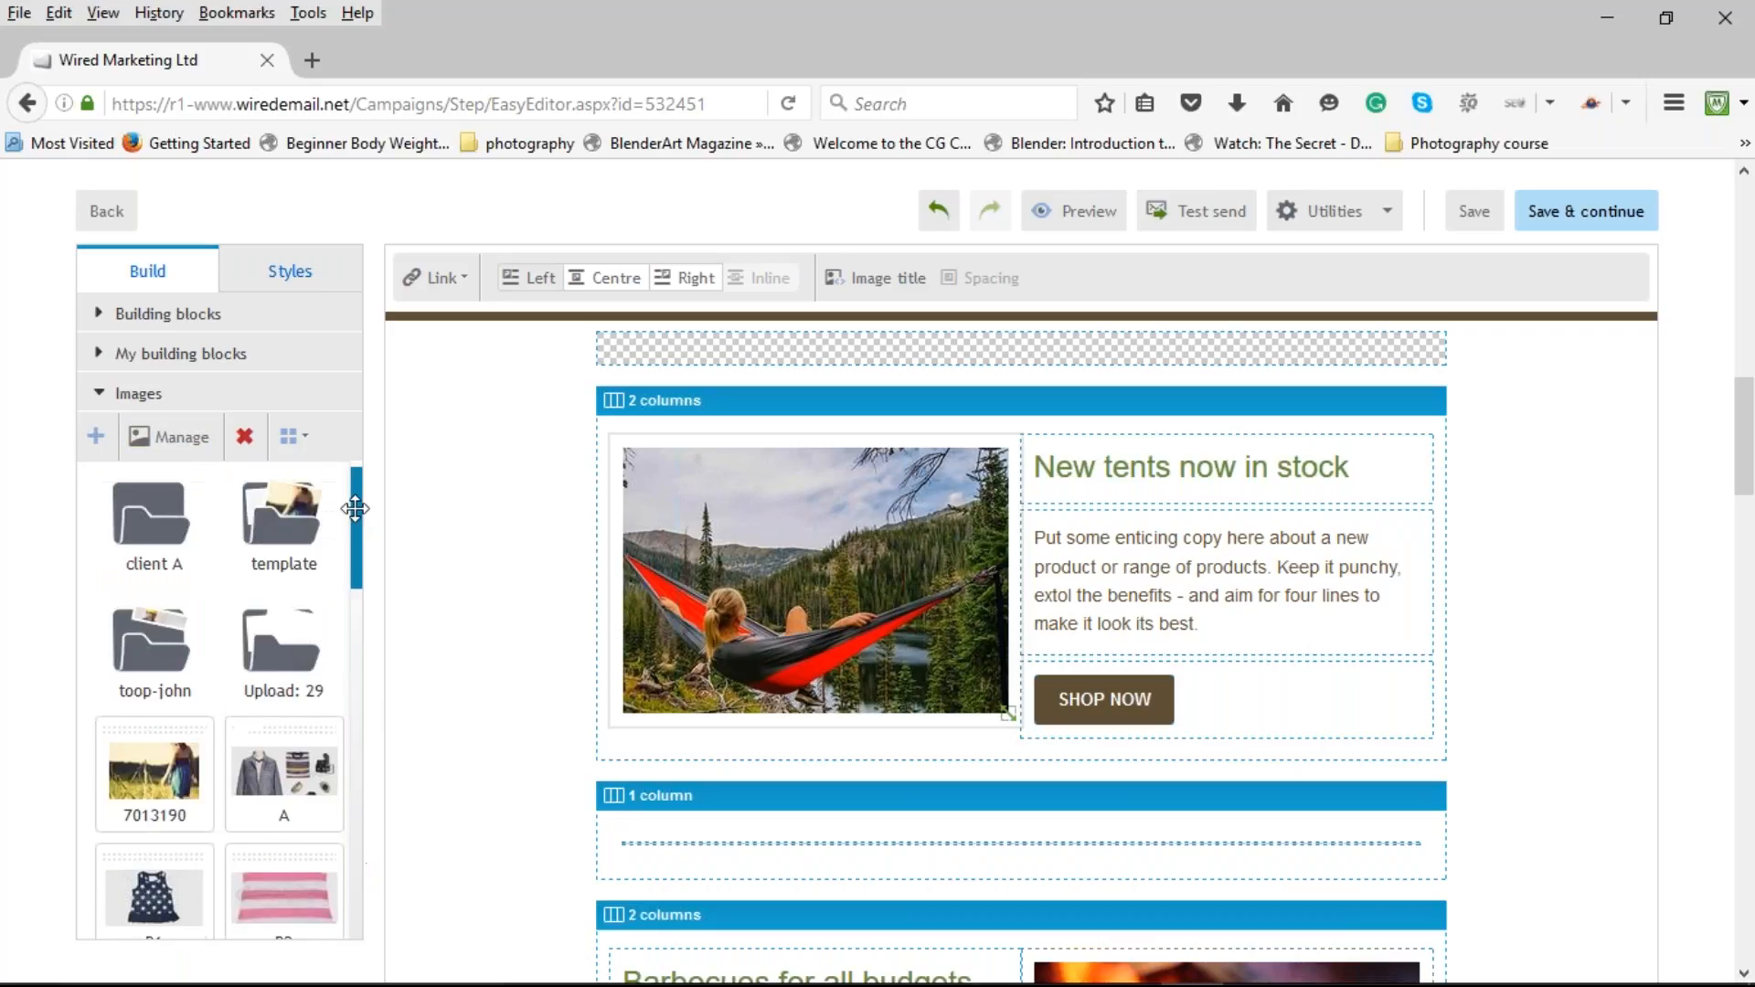
Insert the library image 7013190 below the dotted divider in the one-column block under the tents section.
click(95, 437)
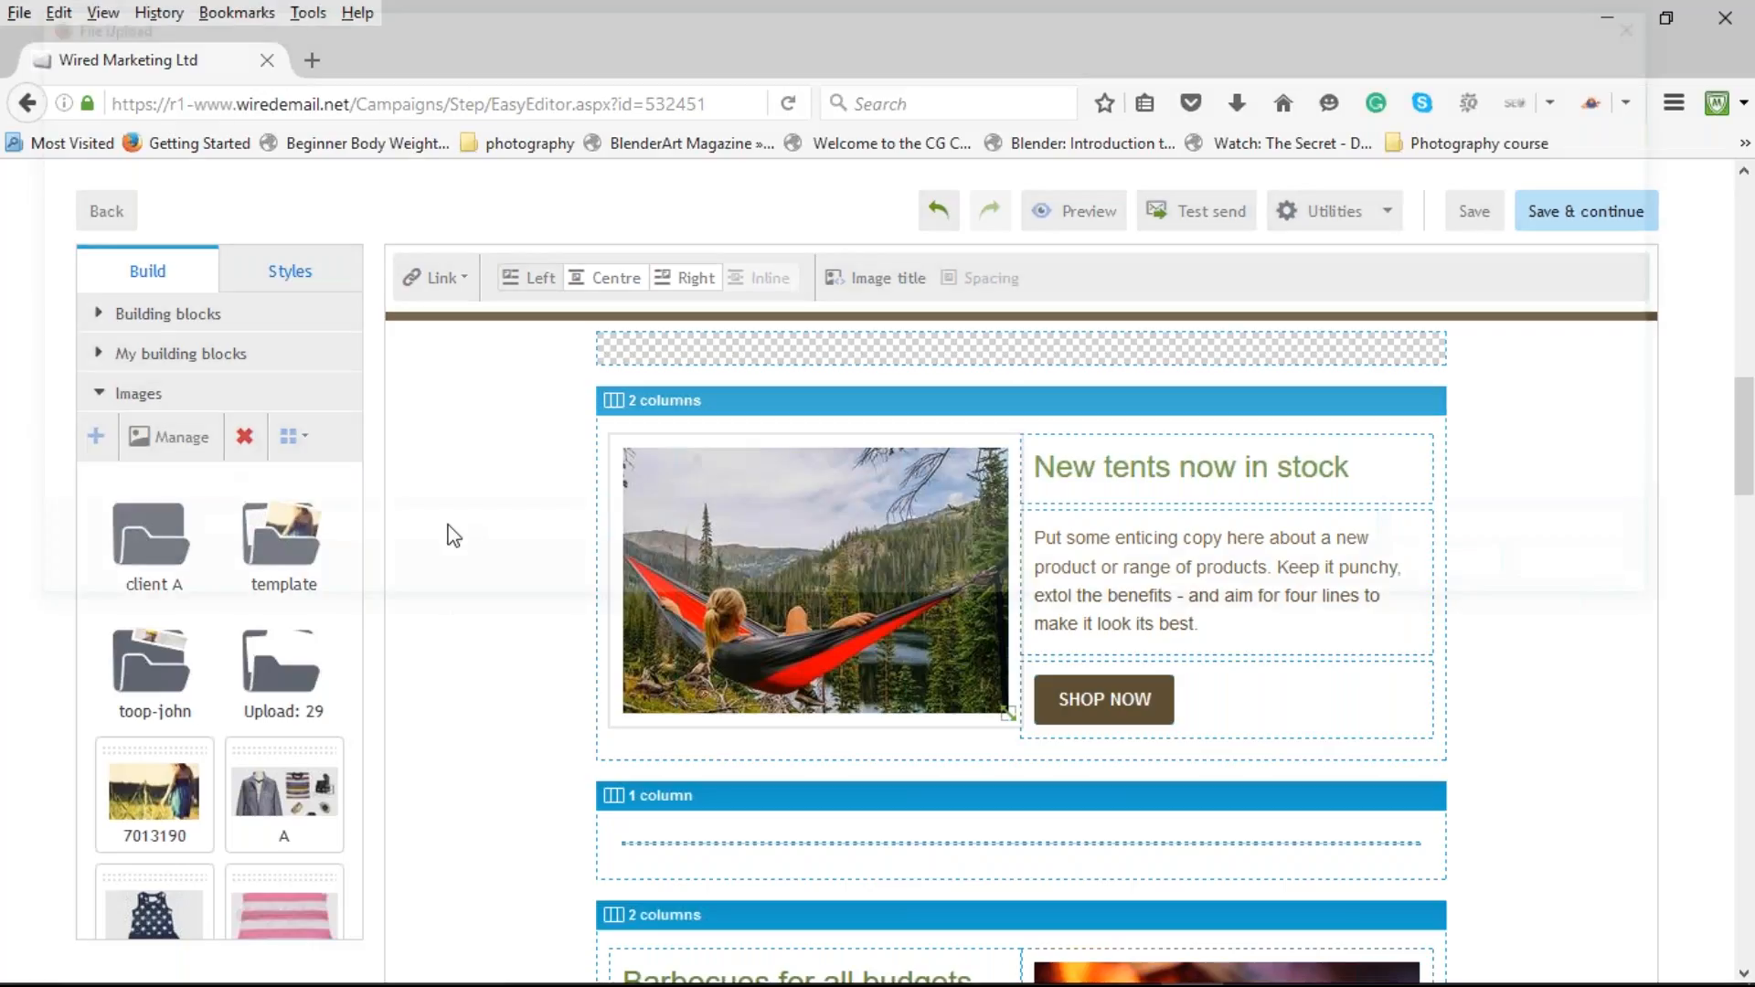
click(1613, 574)
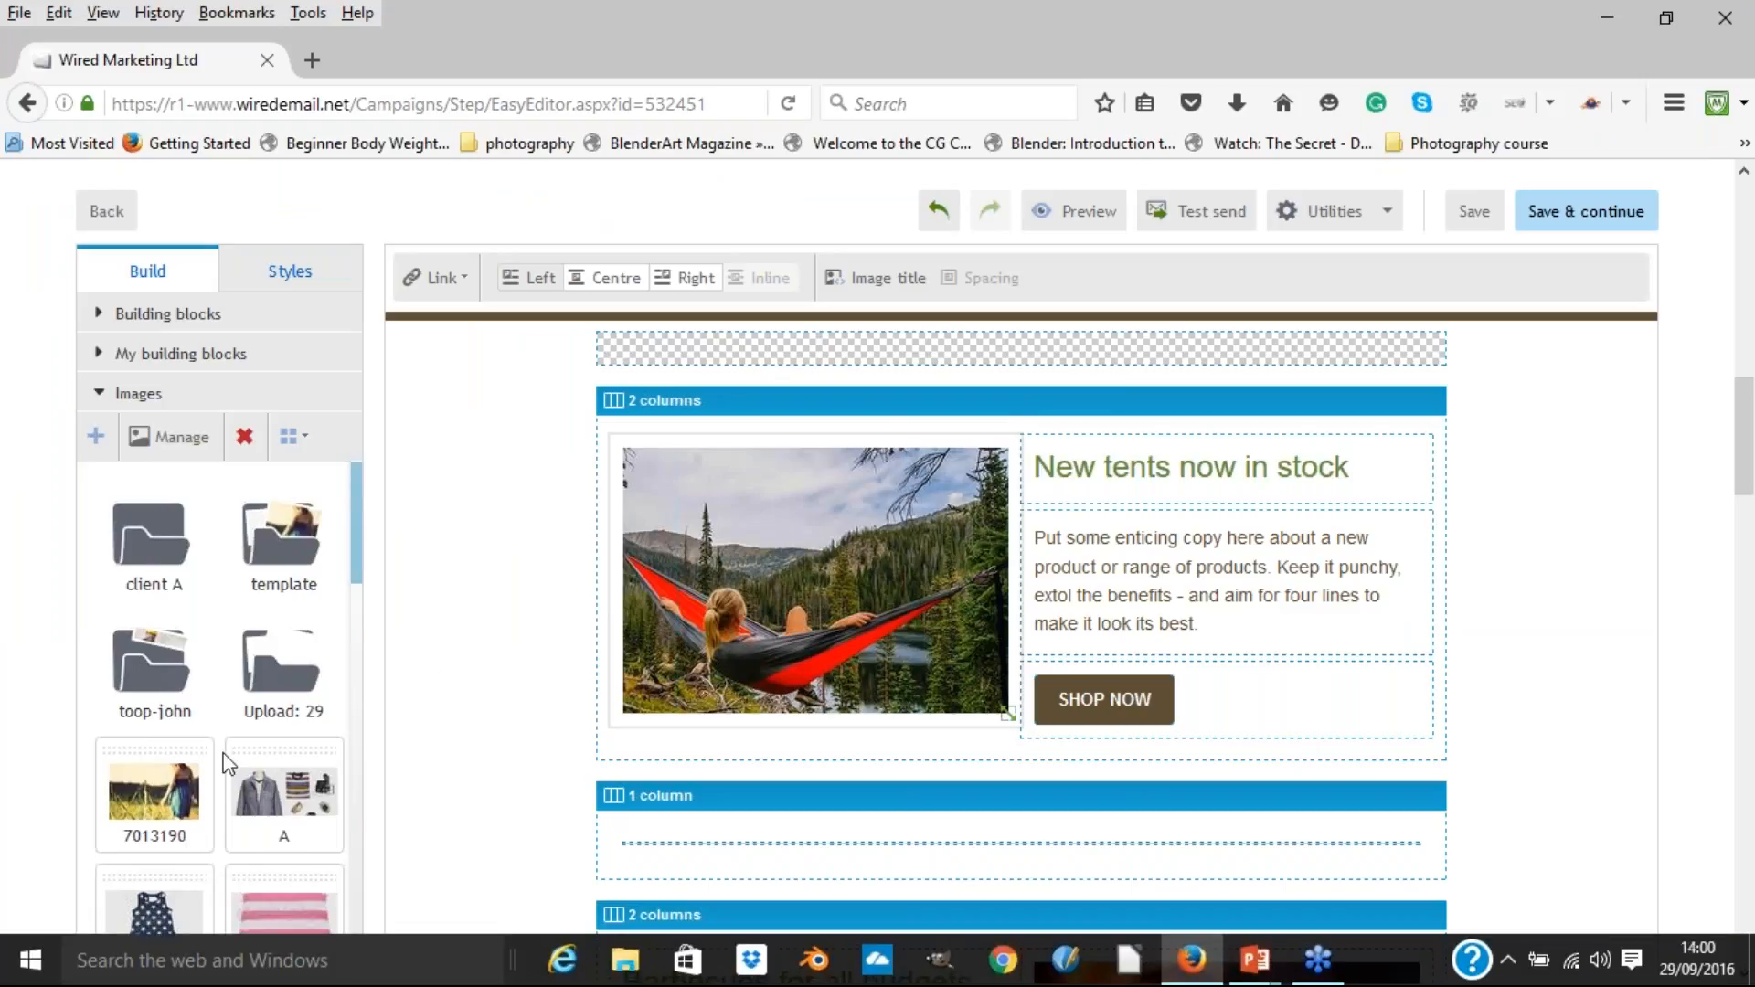
scroll(274, 713, down, 3)
scroll(333, 672, up, 2)
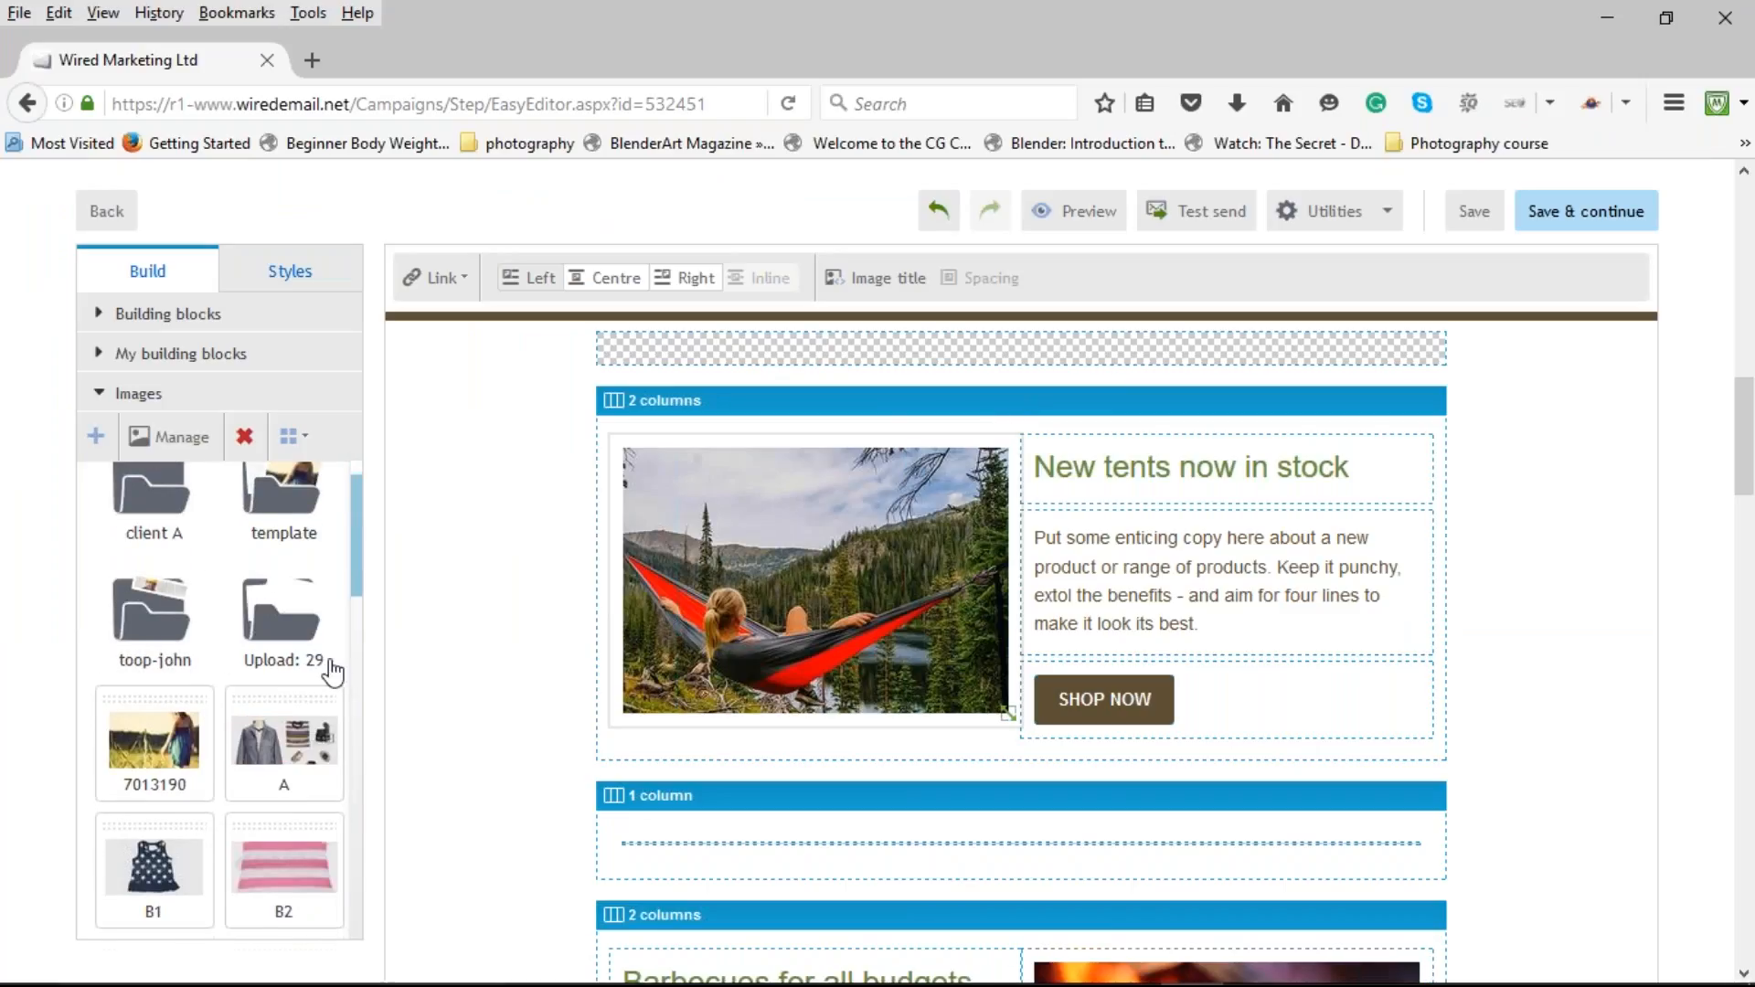
scroll(333, 672, down, 5)
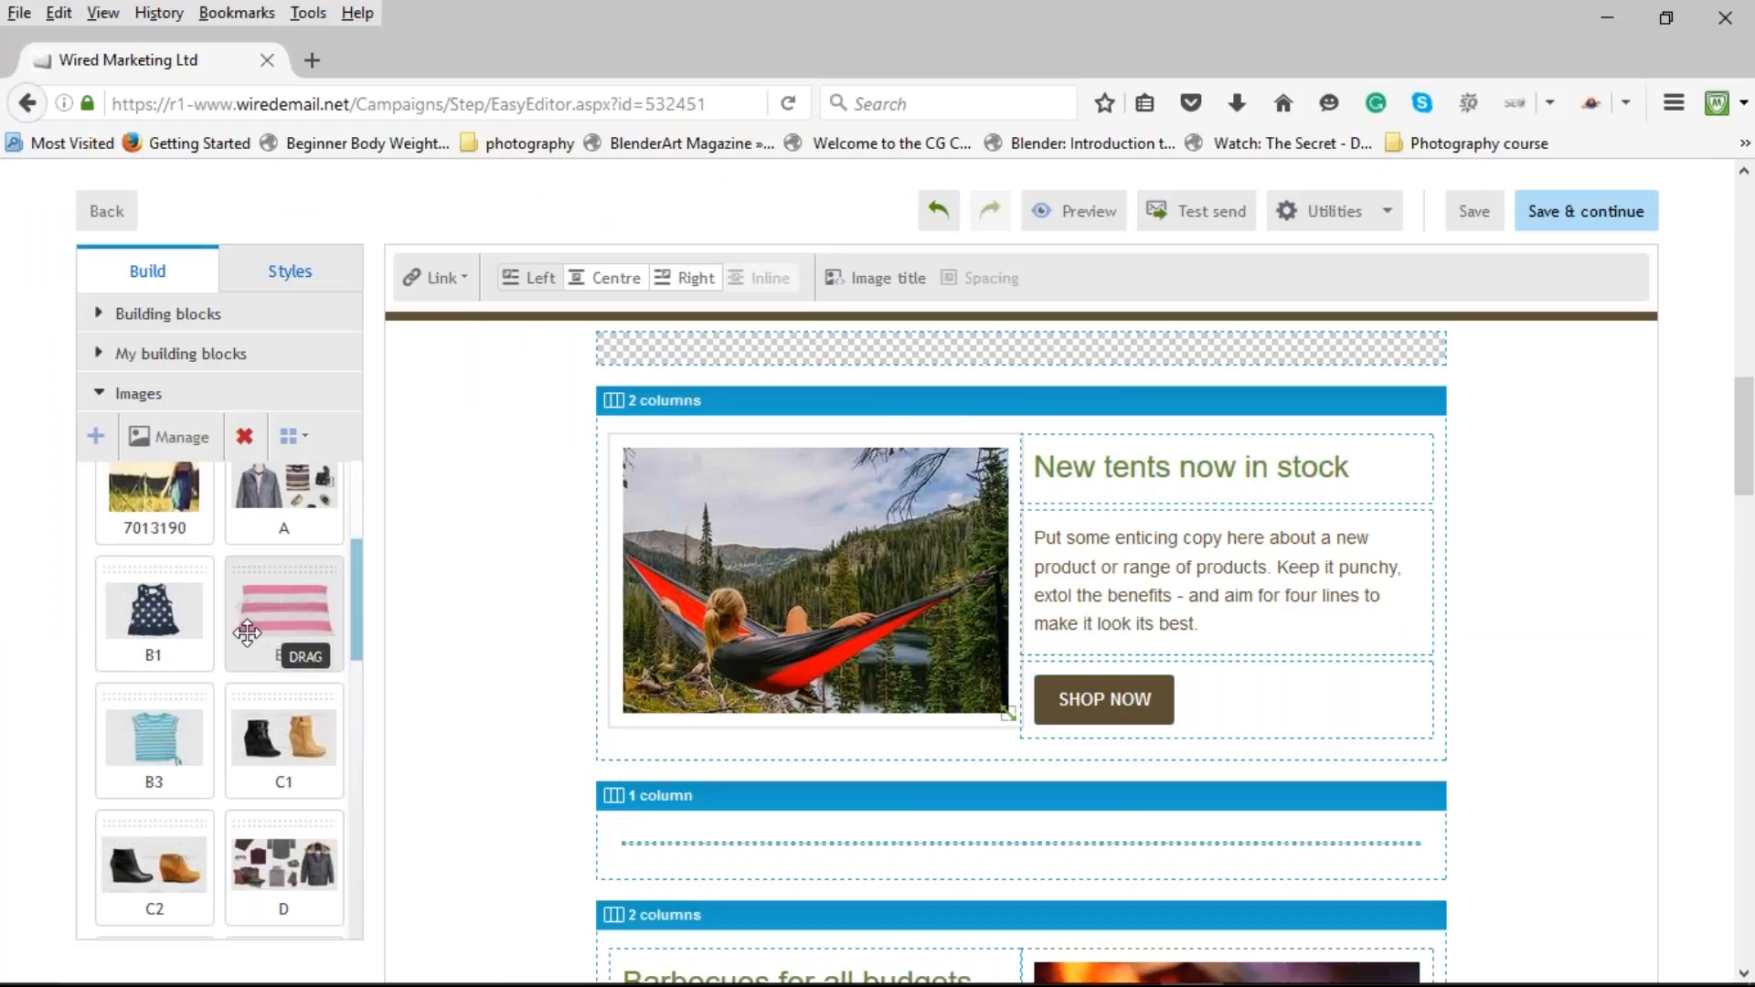
scroll(238, 654, up, 4)
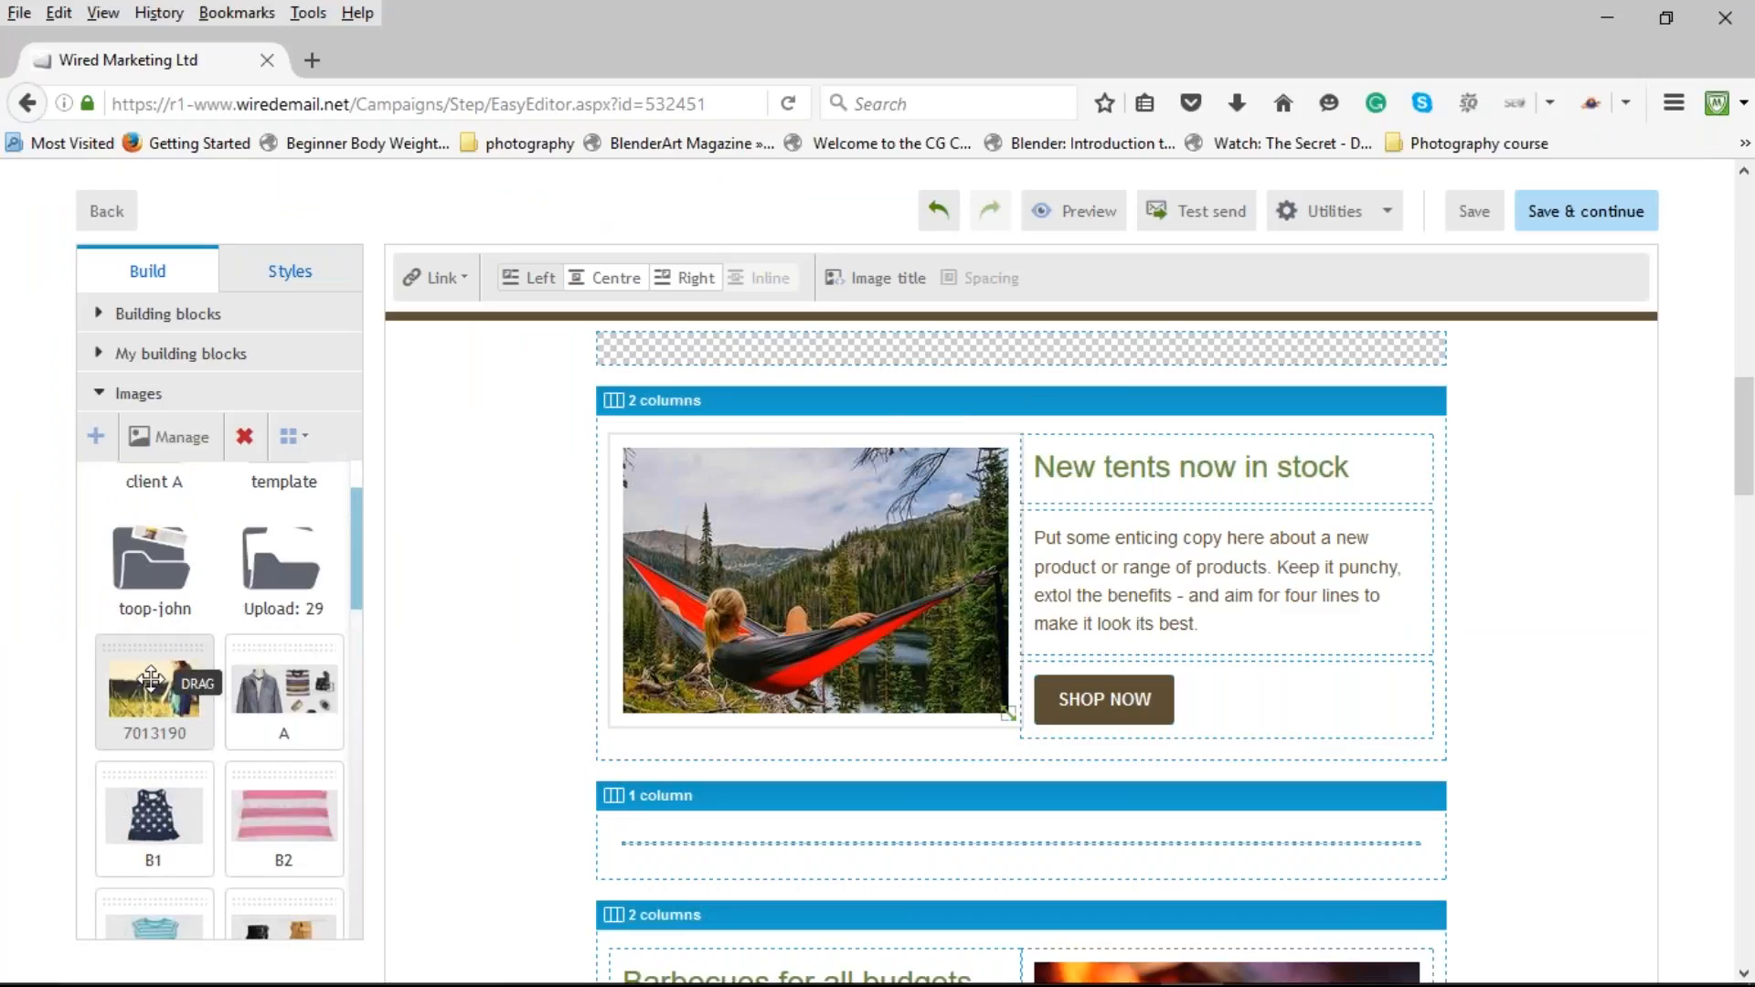
drag(166, 677, 891, 868)
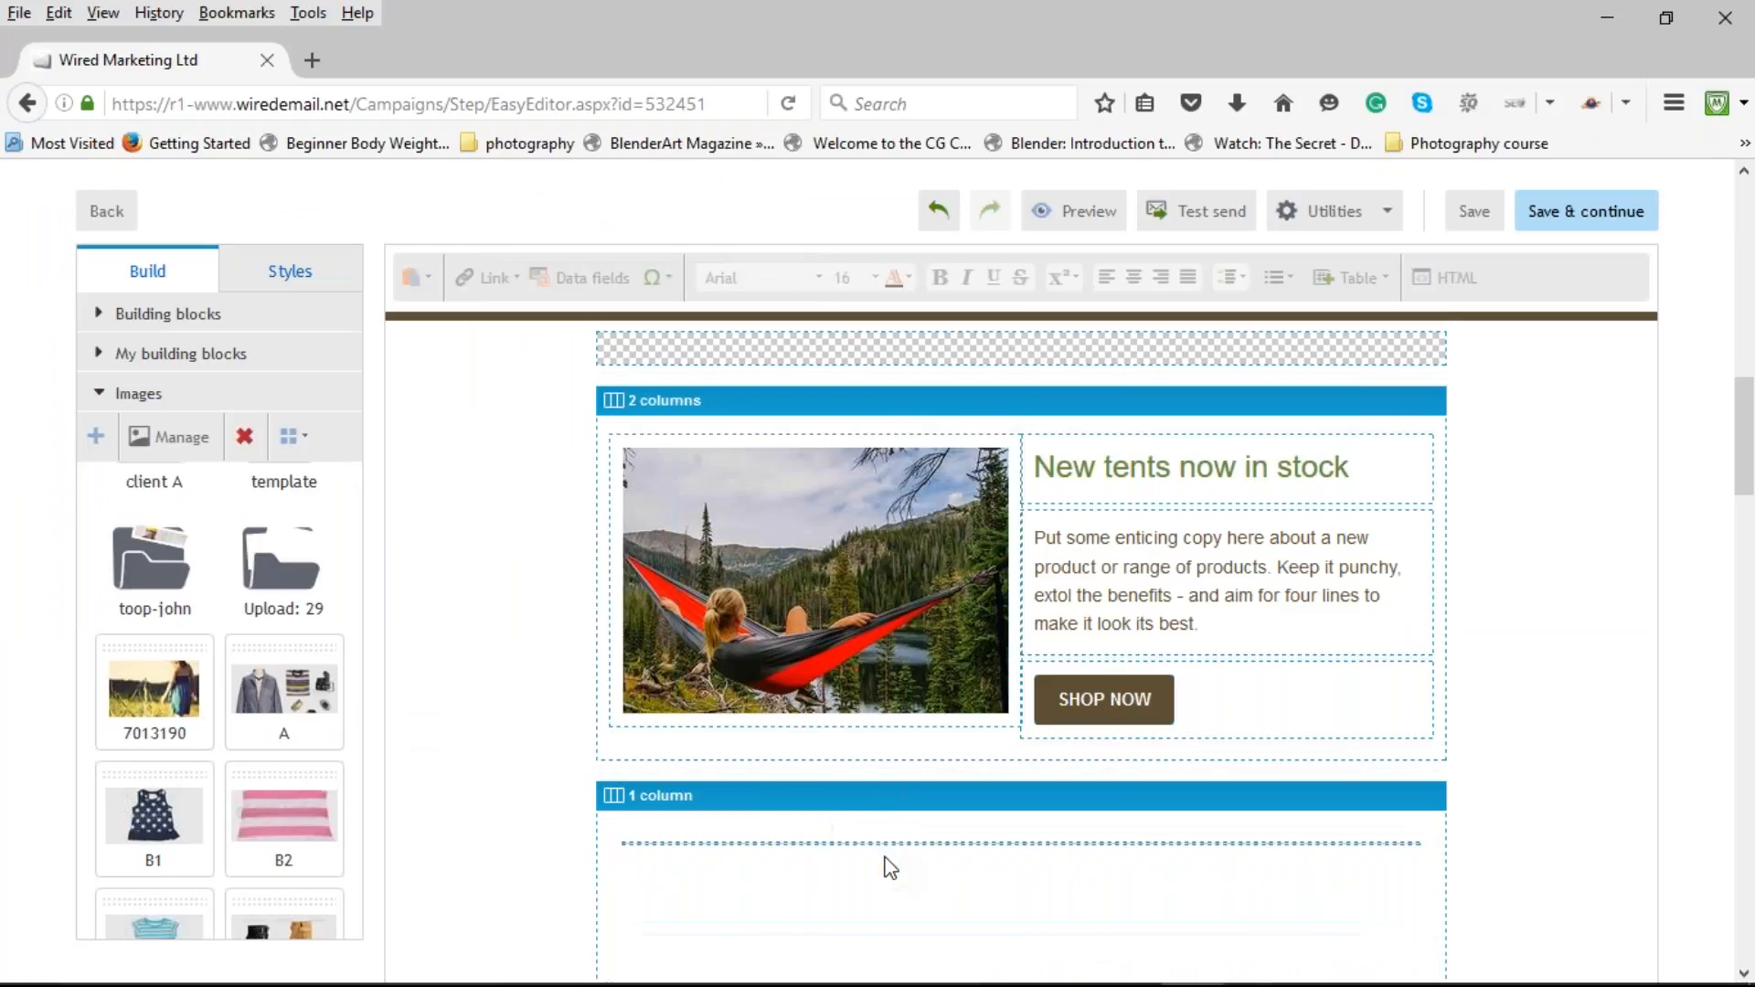
scroll(1014, 822, down, 5)
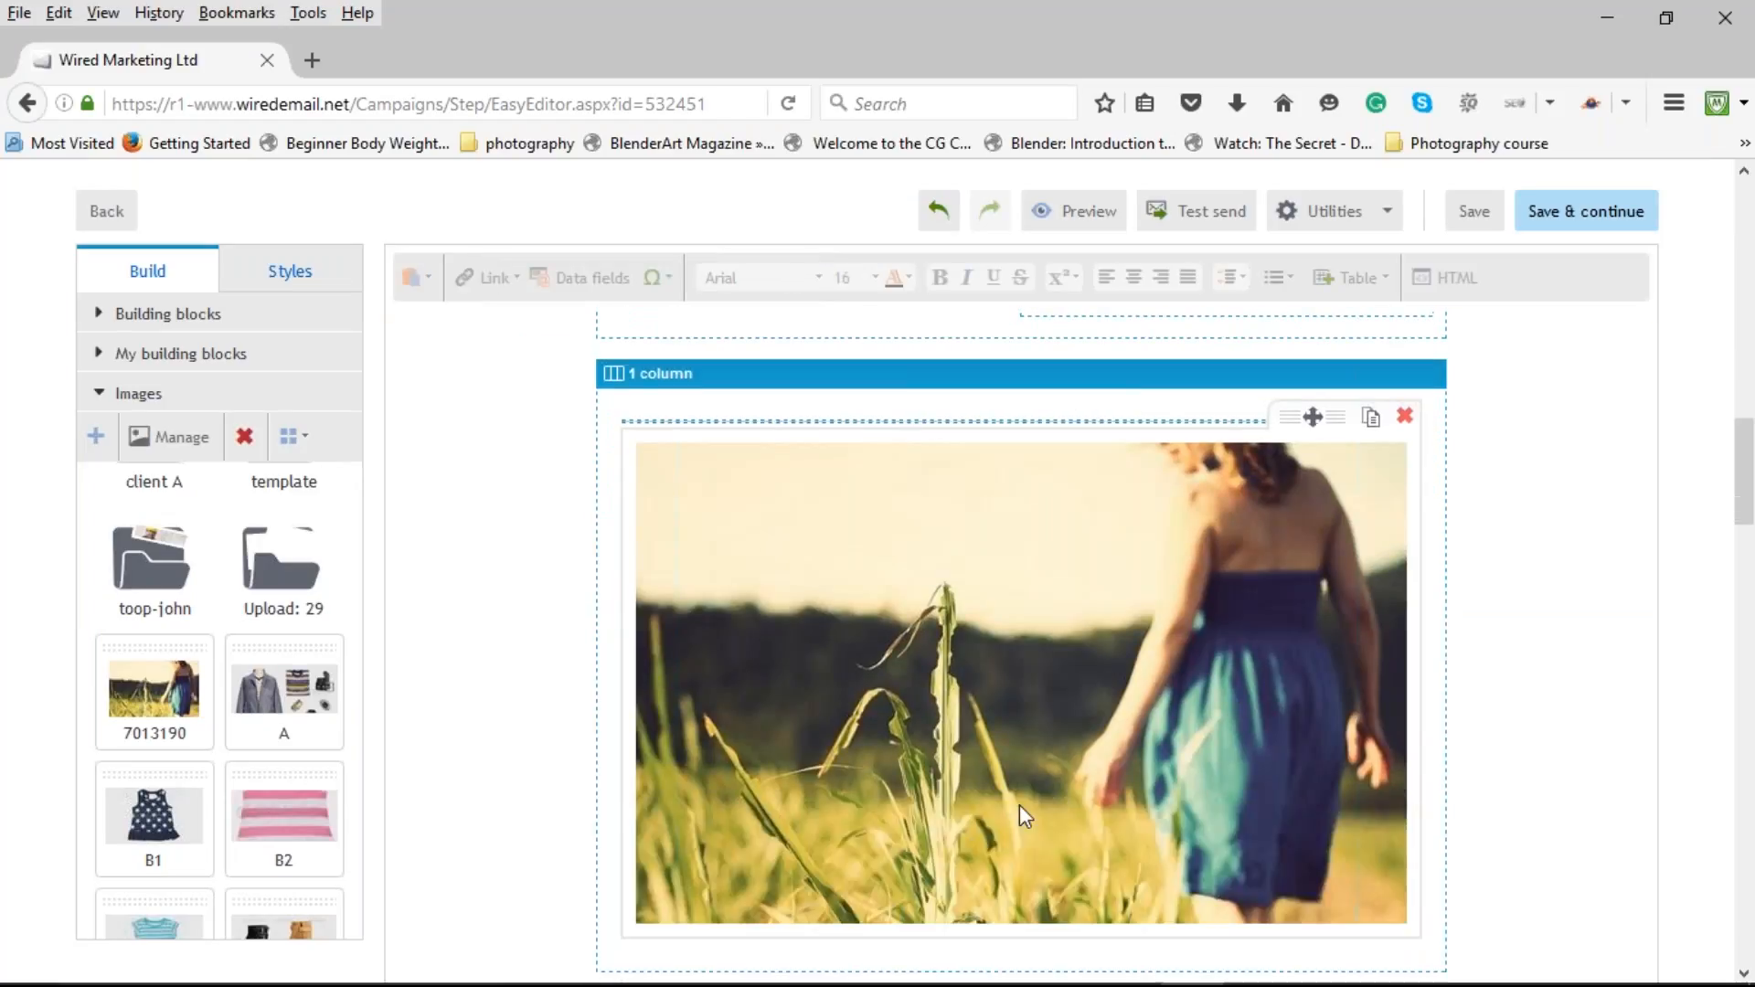
Delete the dotted divider and the 7013190 image from the one-column block under the tents section.
click(1408, 432)
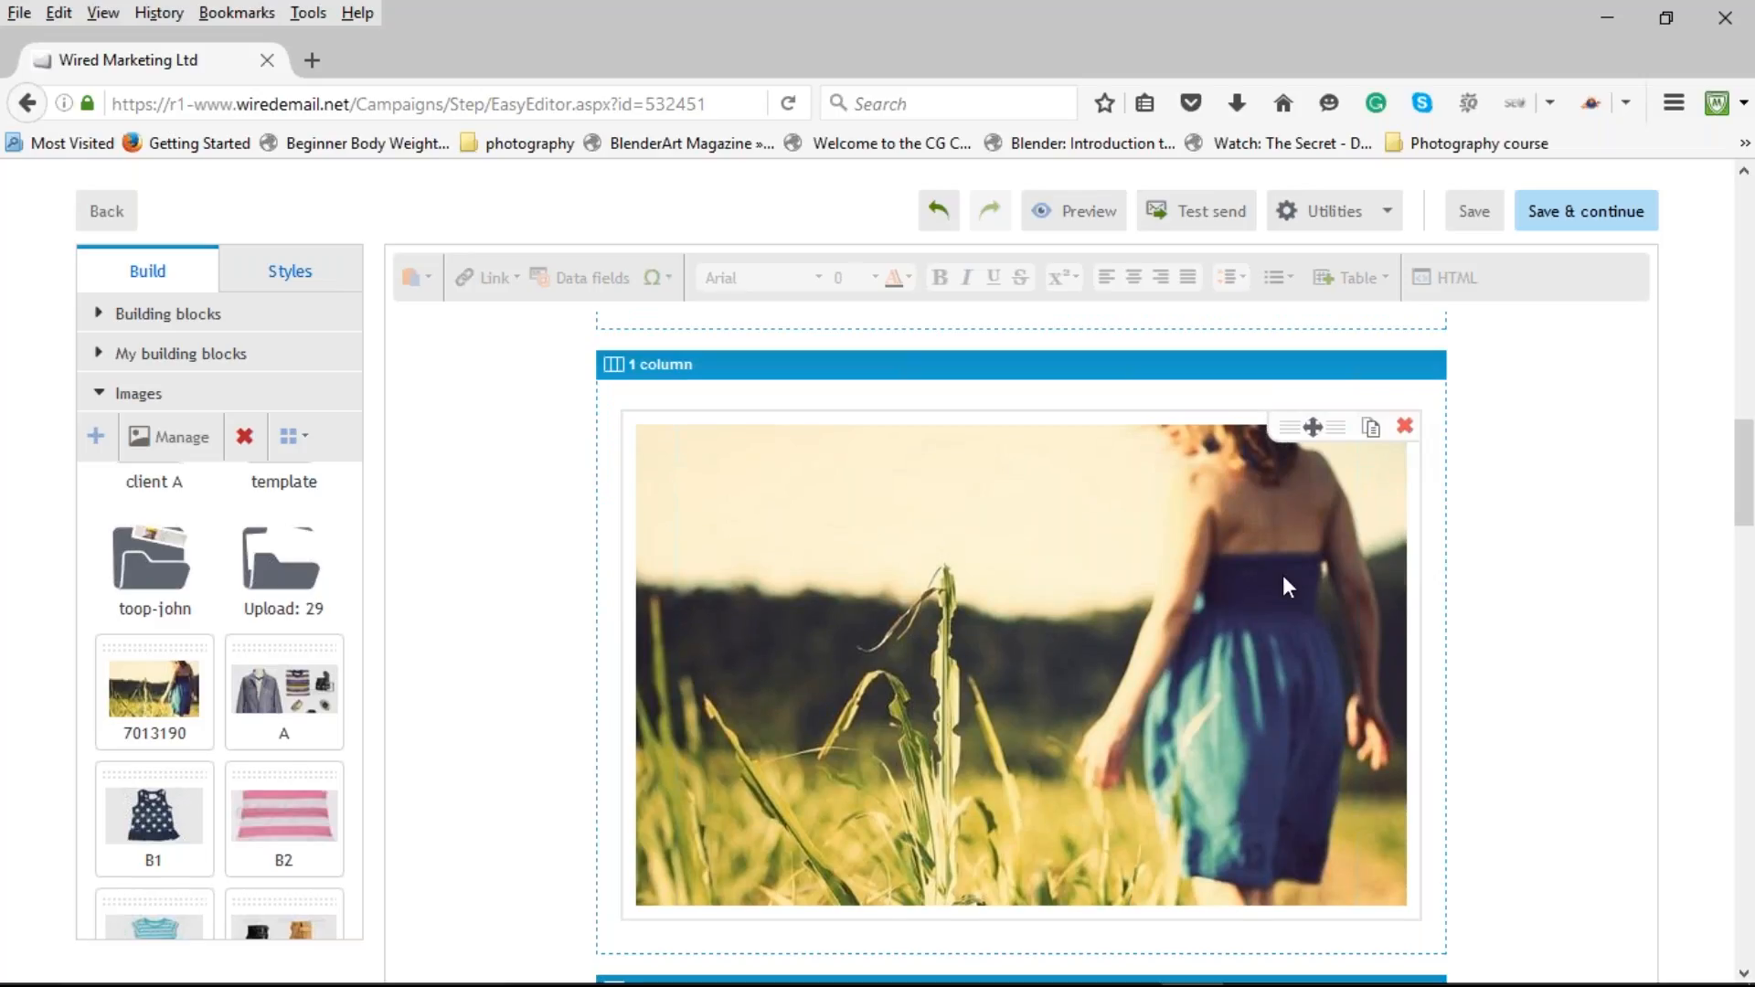
click(1405, 428)
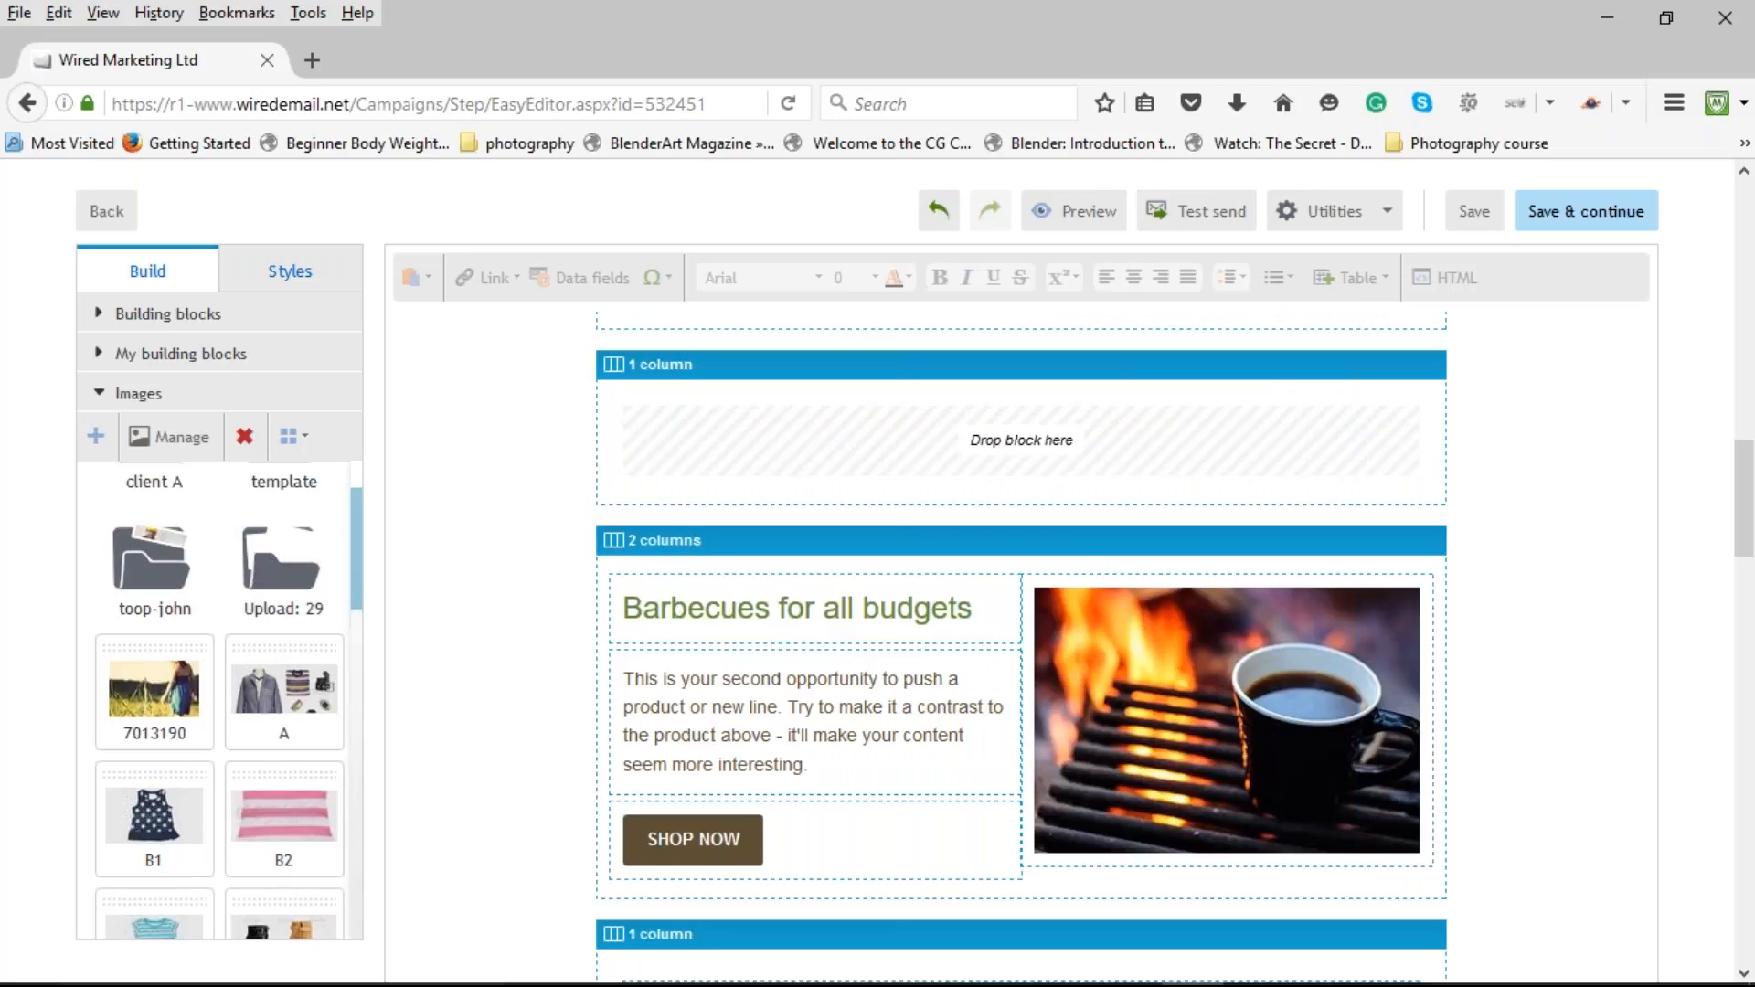
Duplicate the coffee mug image in the Barbecues for all budgets section and delete the copy.
scroll(485, 513, up, 1)
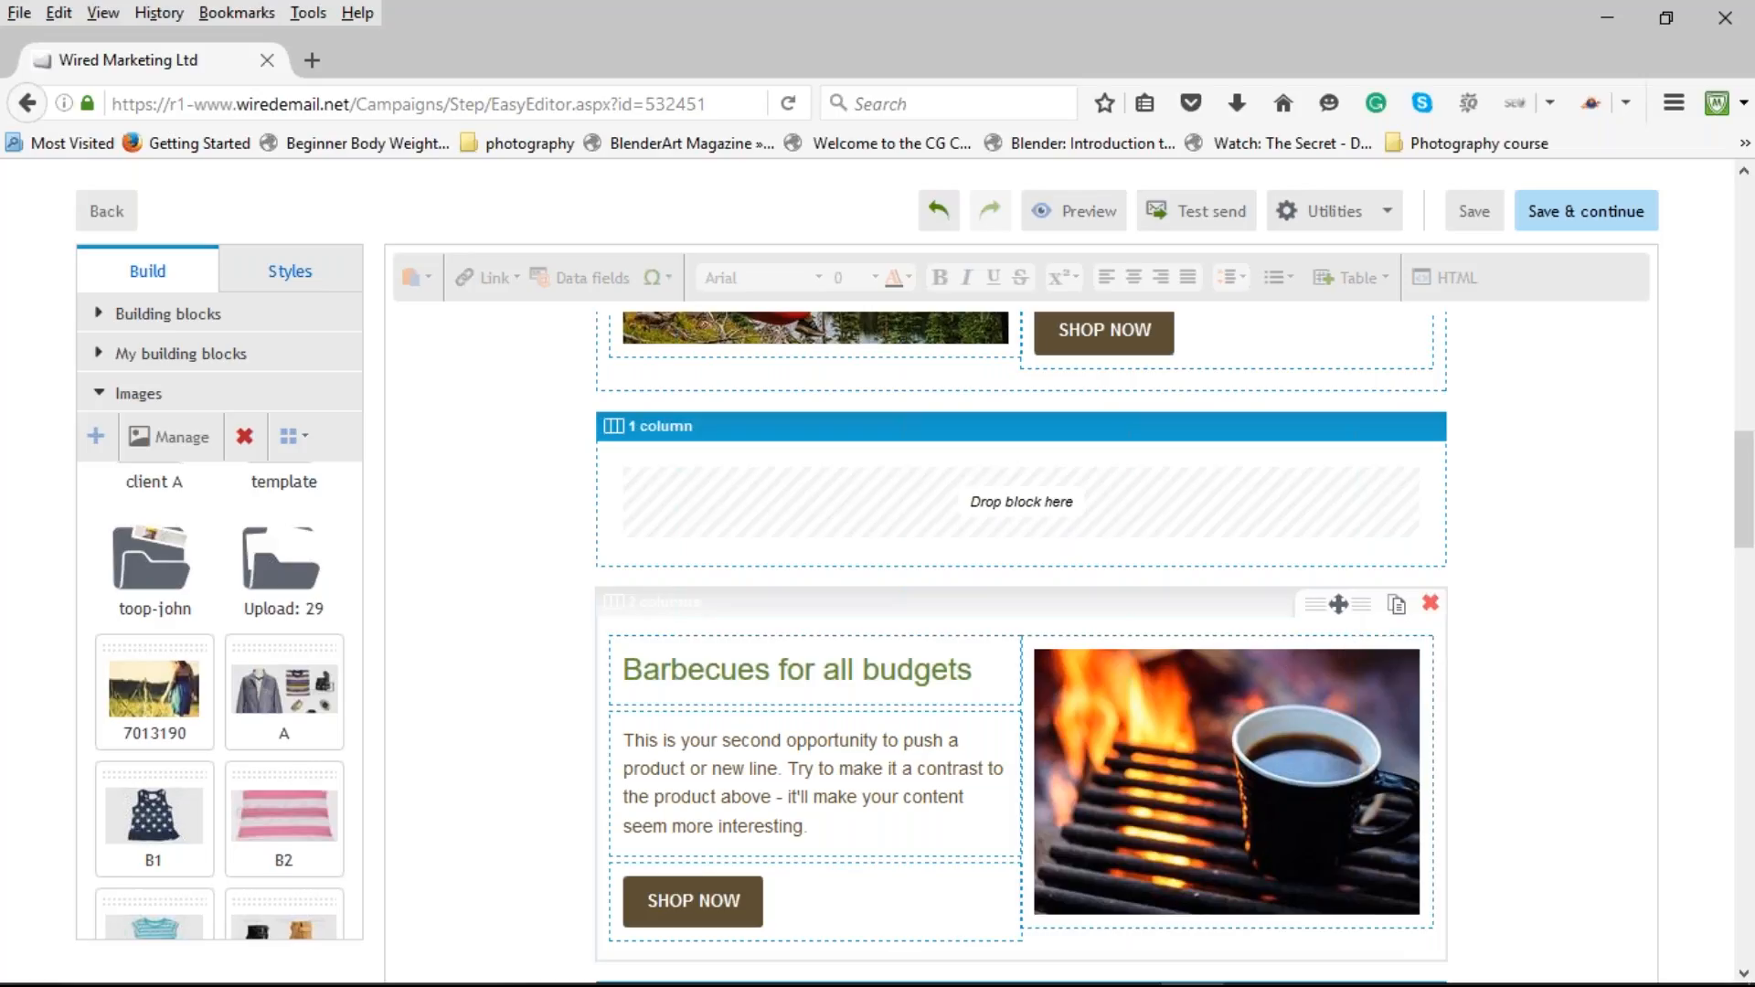
drag(1338, 603, 1346, 748)
scroll(1257, 578, up, 2)
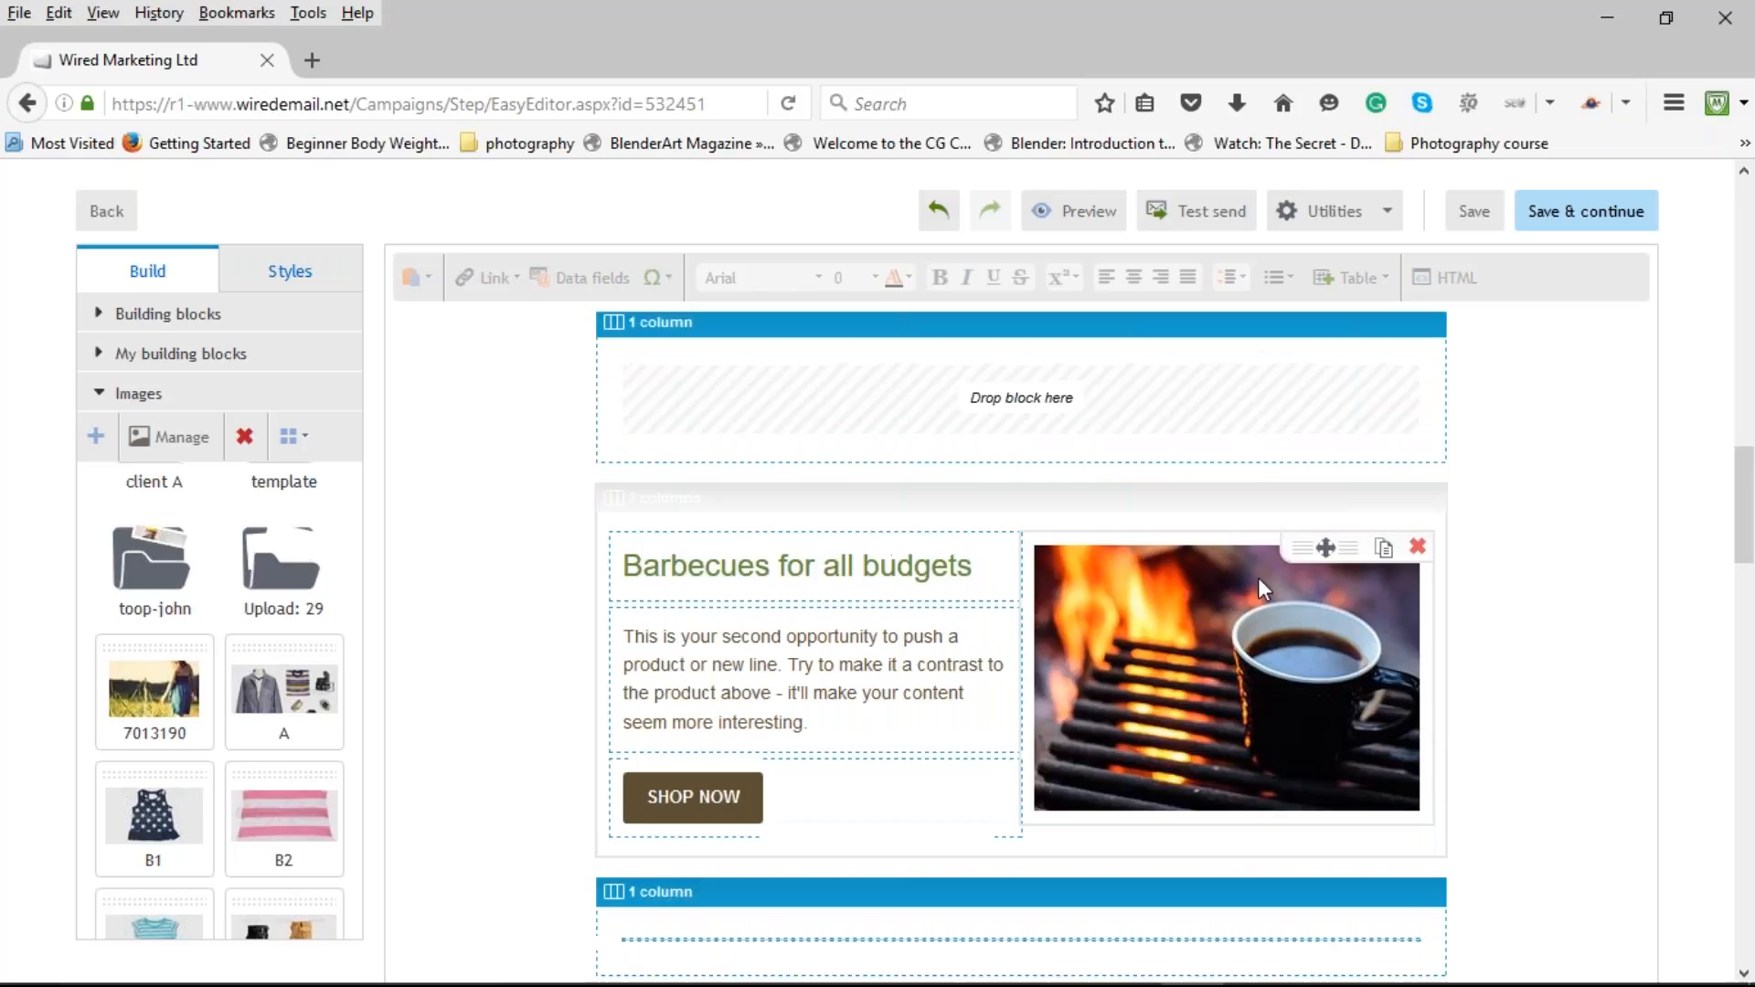
click(1384, 553)
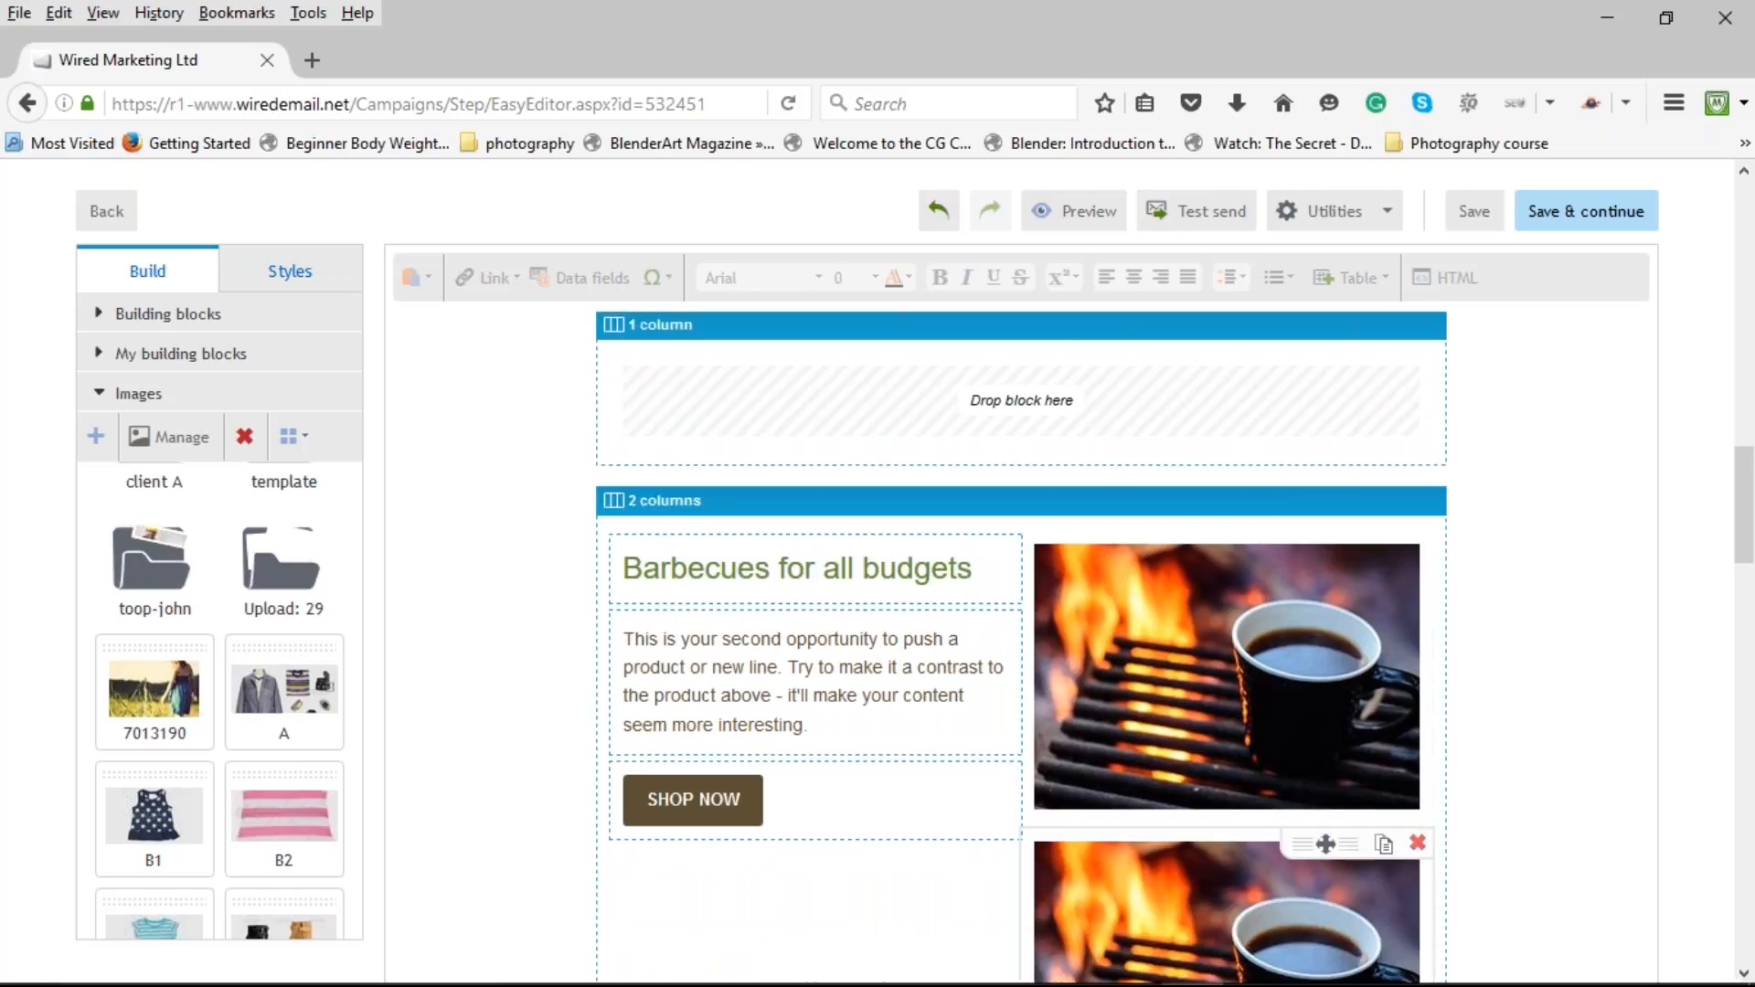
scroll(1192, 640, down, 4)
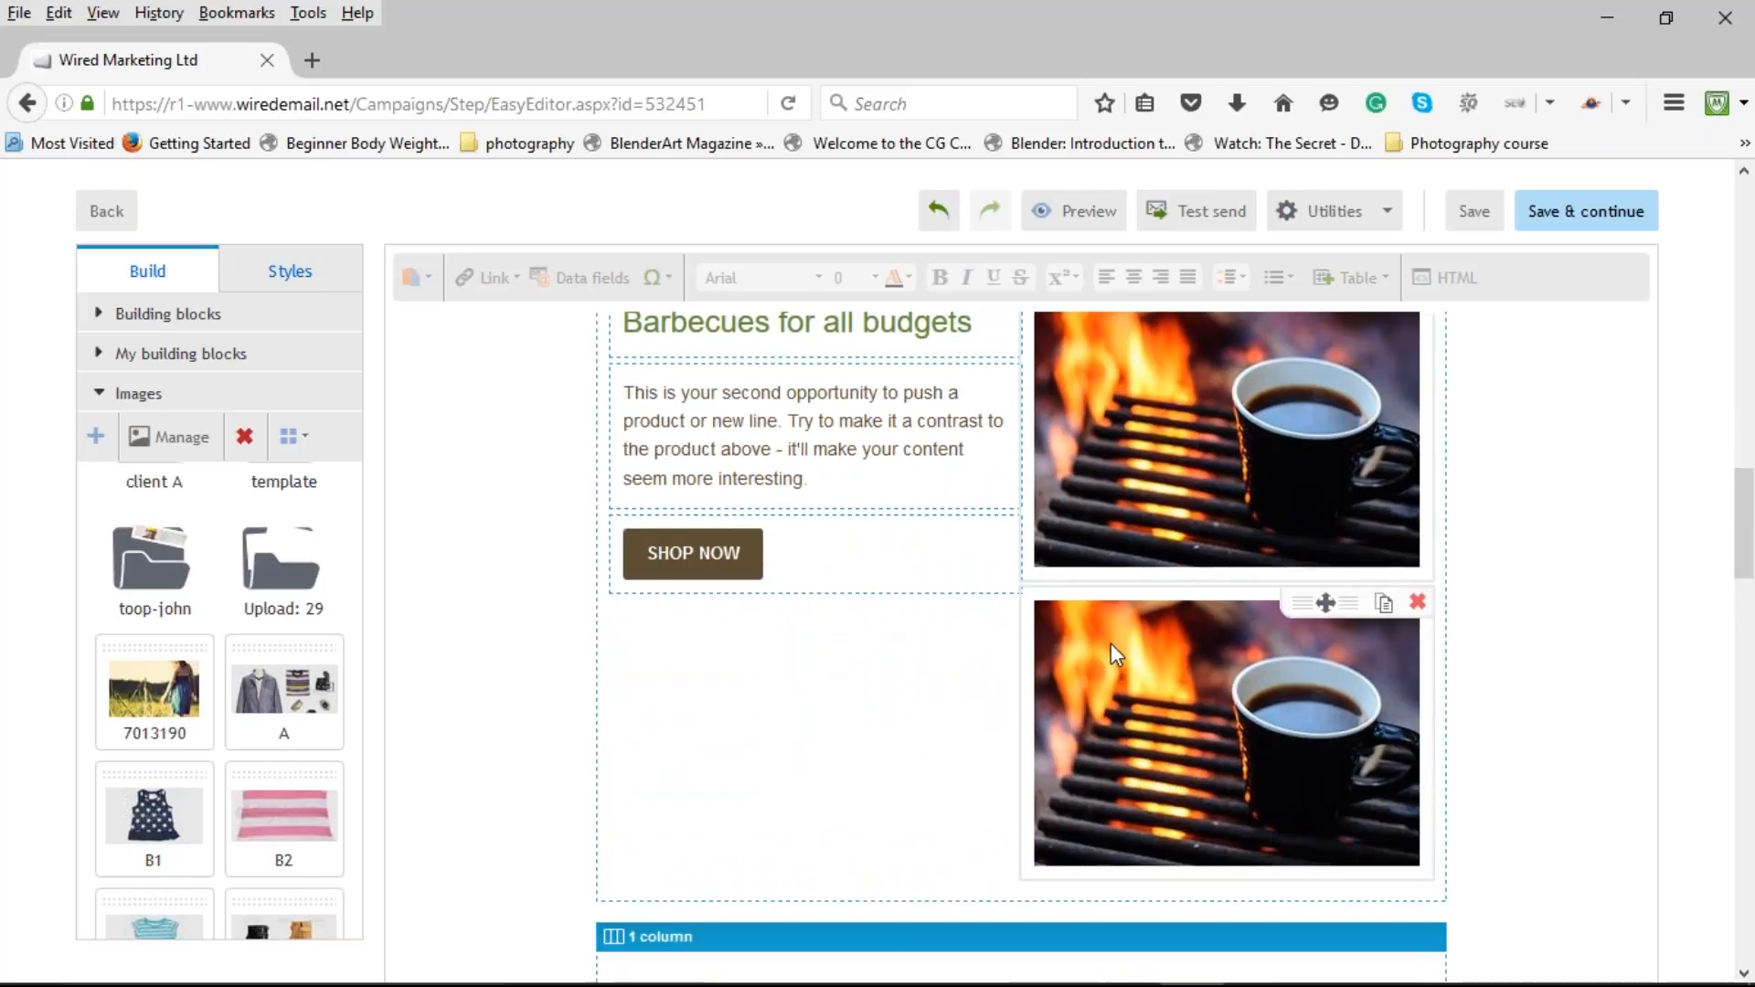
scroll(1242, 585, up, 2)
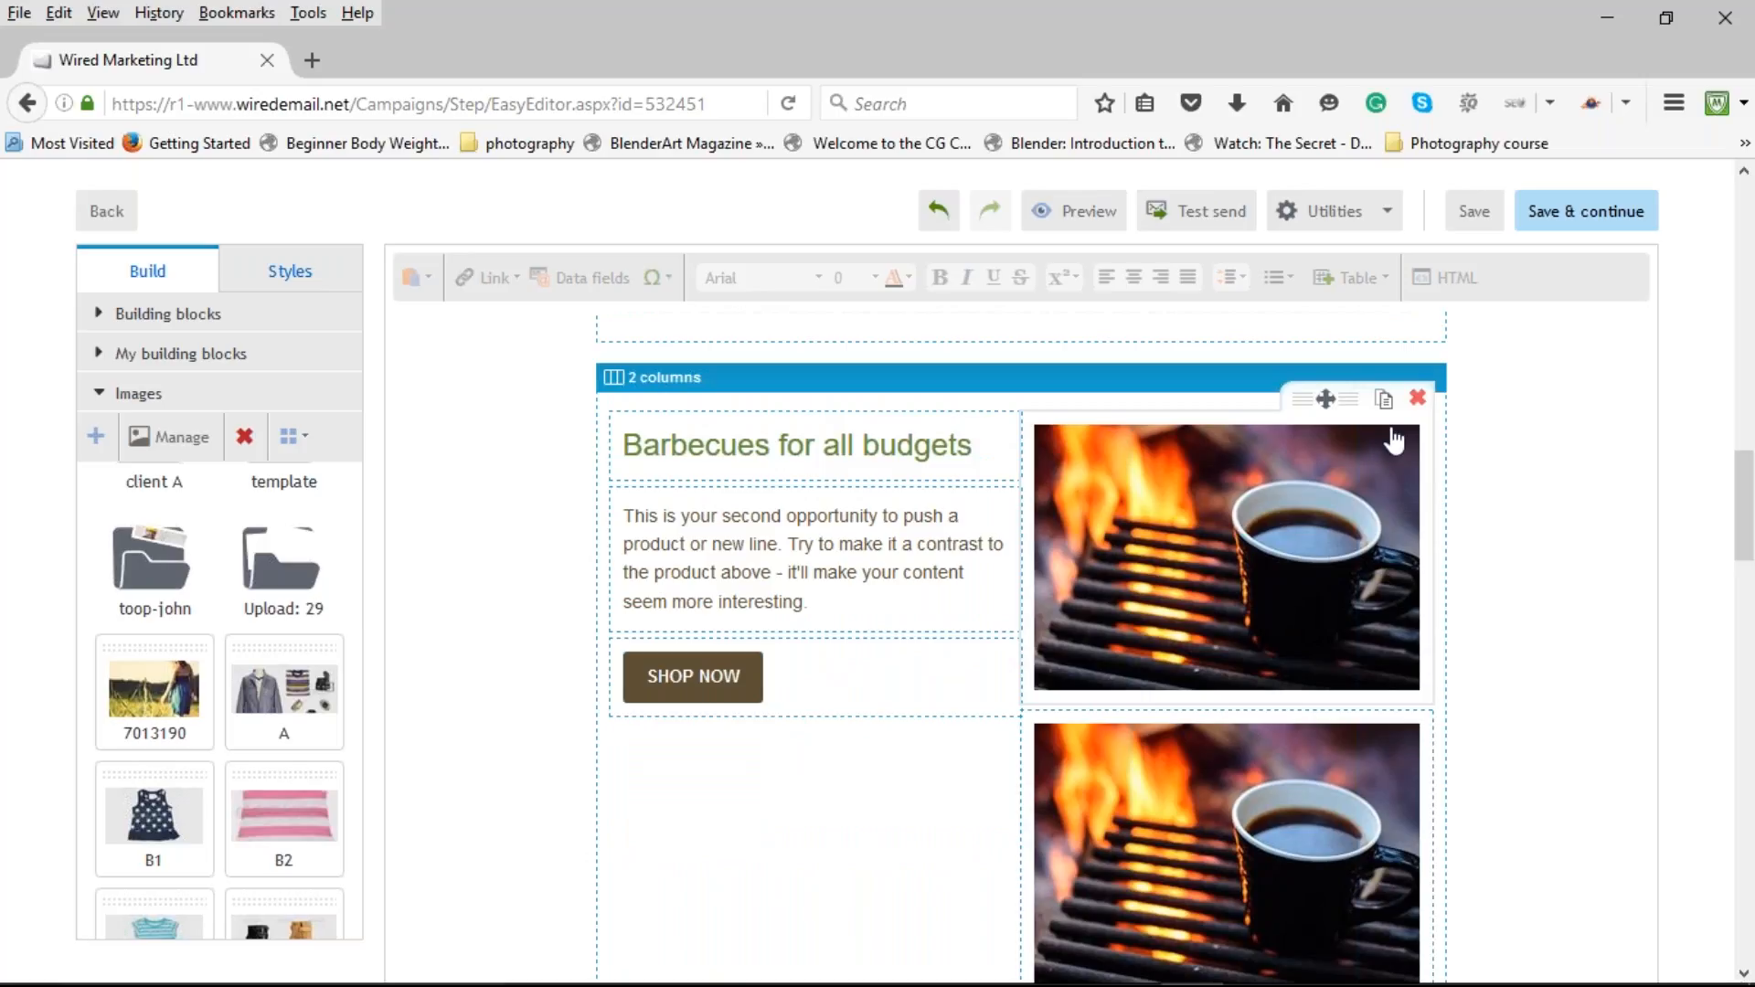
click(1417, 727)
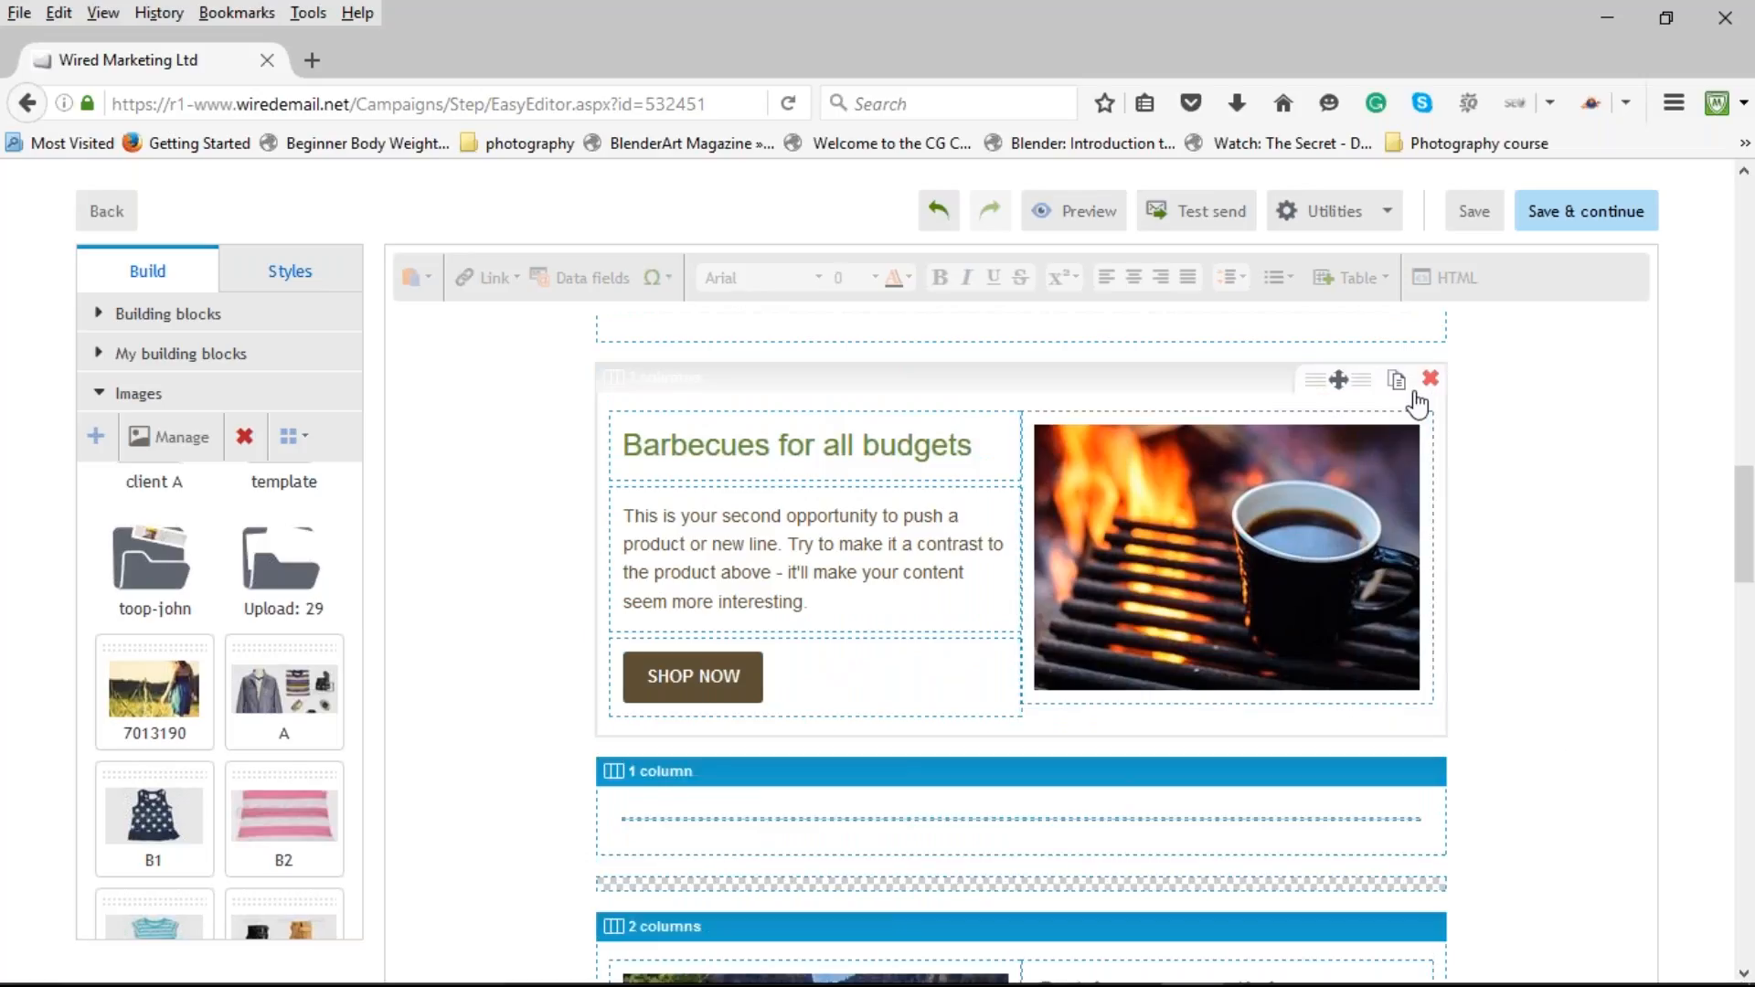
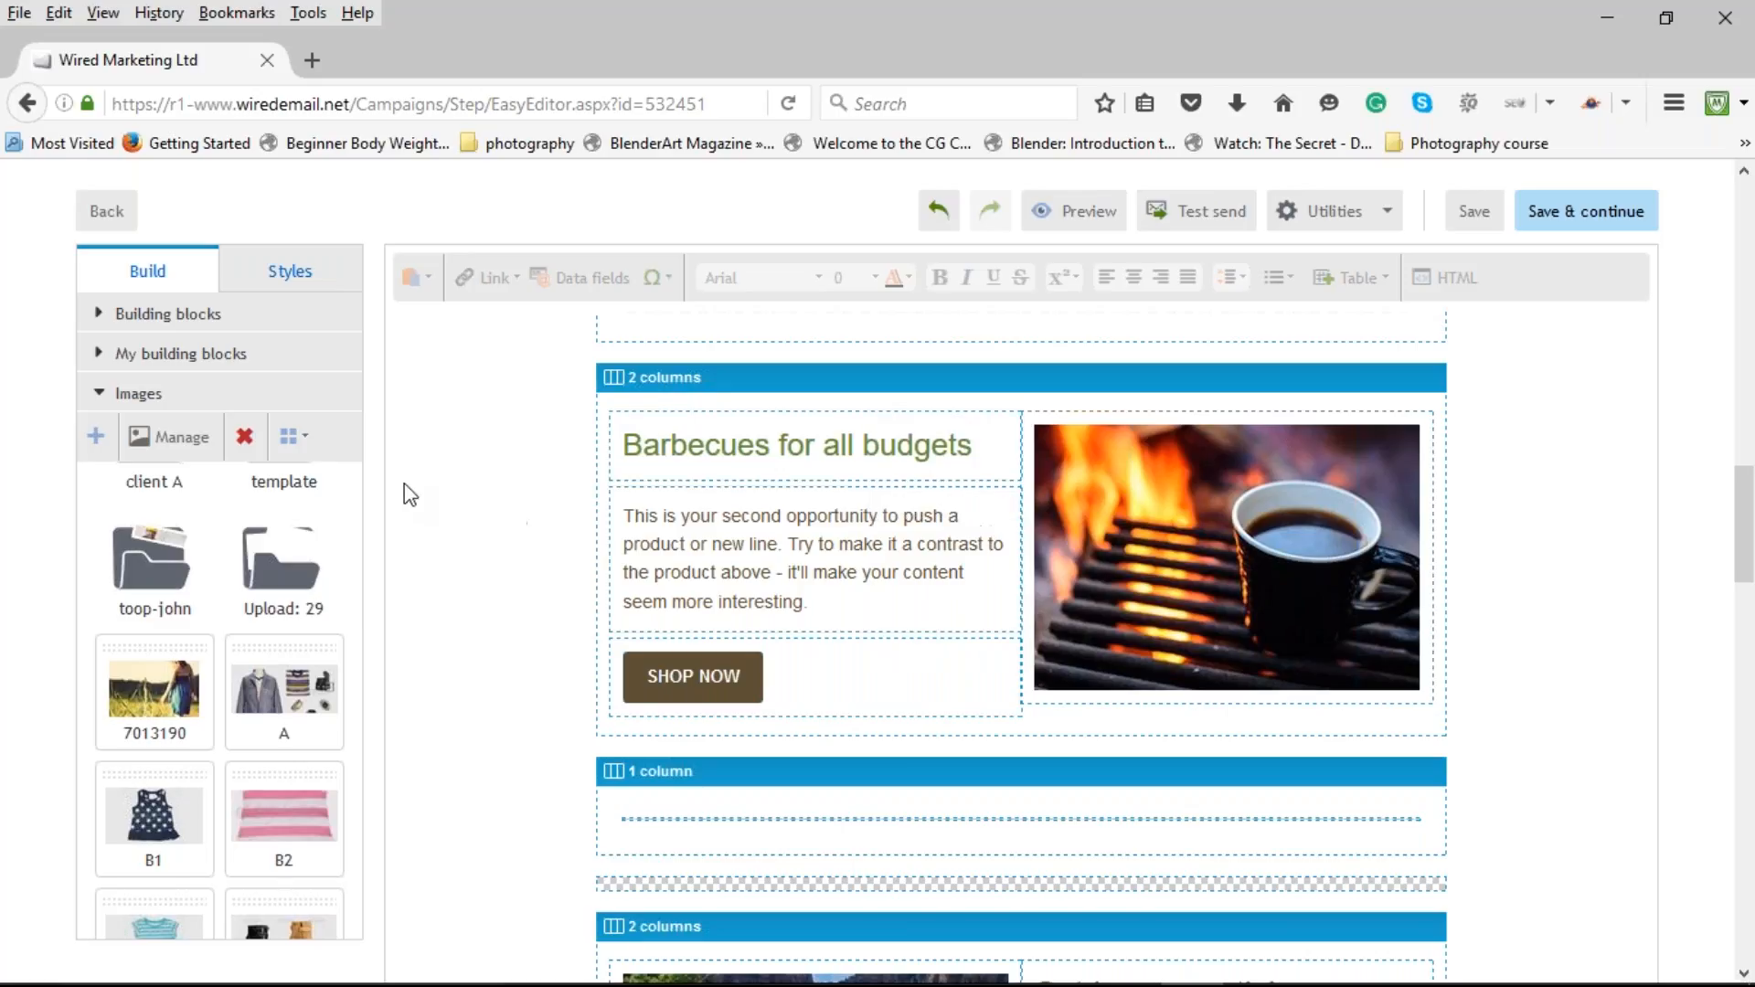
Review the email layout from the Barbecues for all budgets section up to the pre-header.
scroll(404, 469, up, 2)
scroll(446, 493, up, 5)
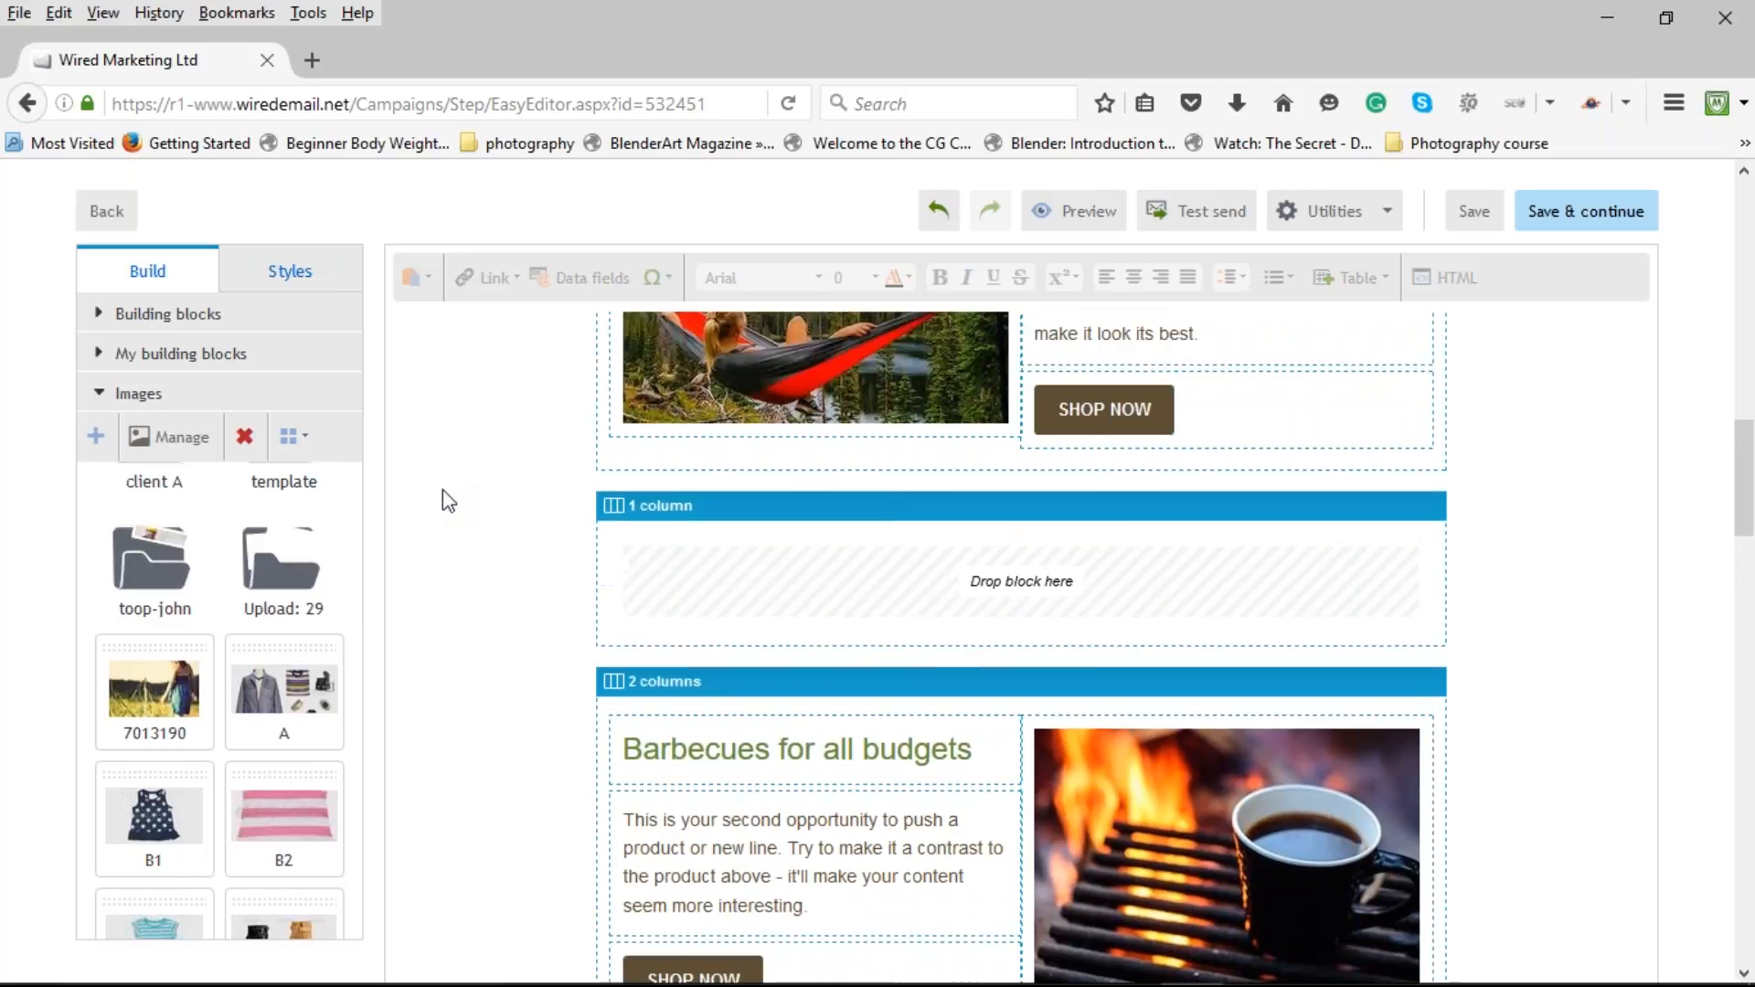
scroll(494, 506, up, 10)
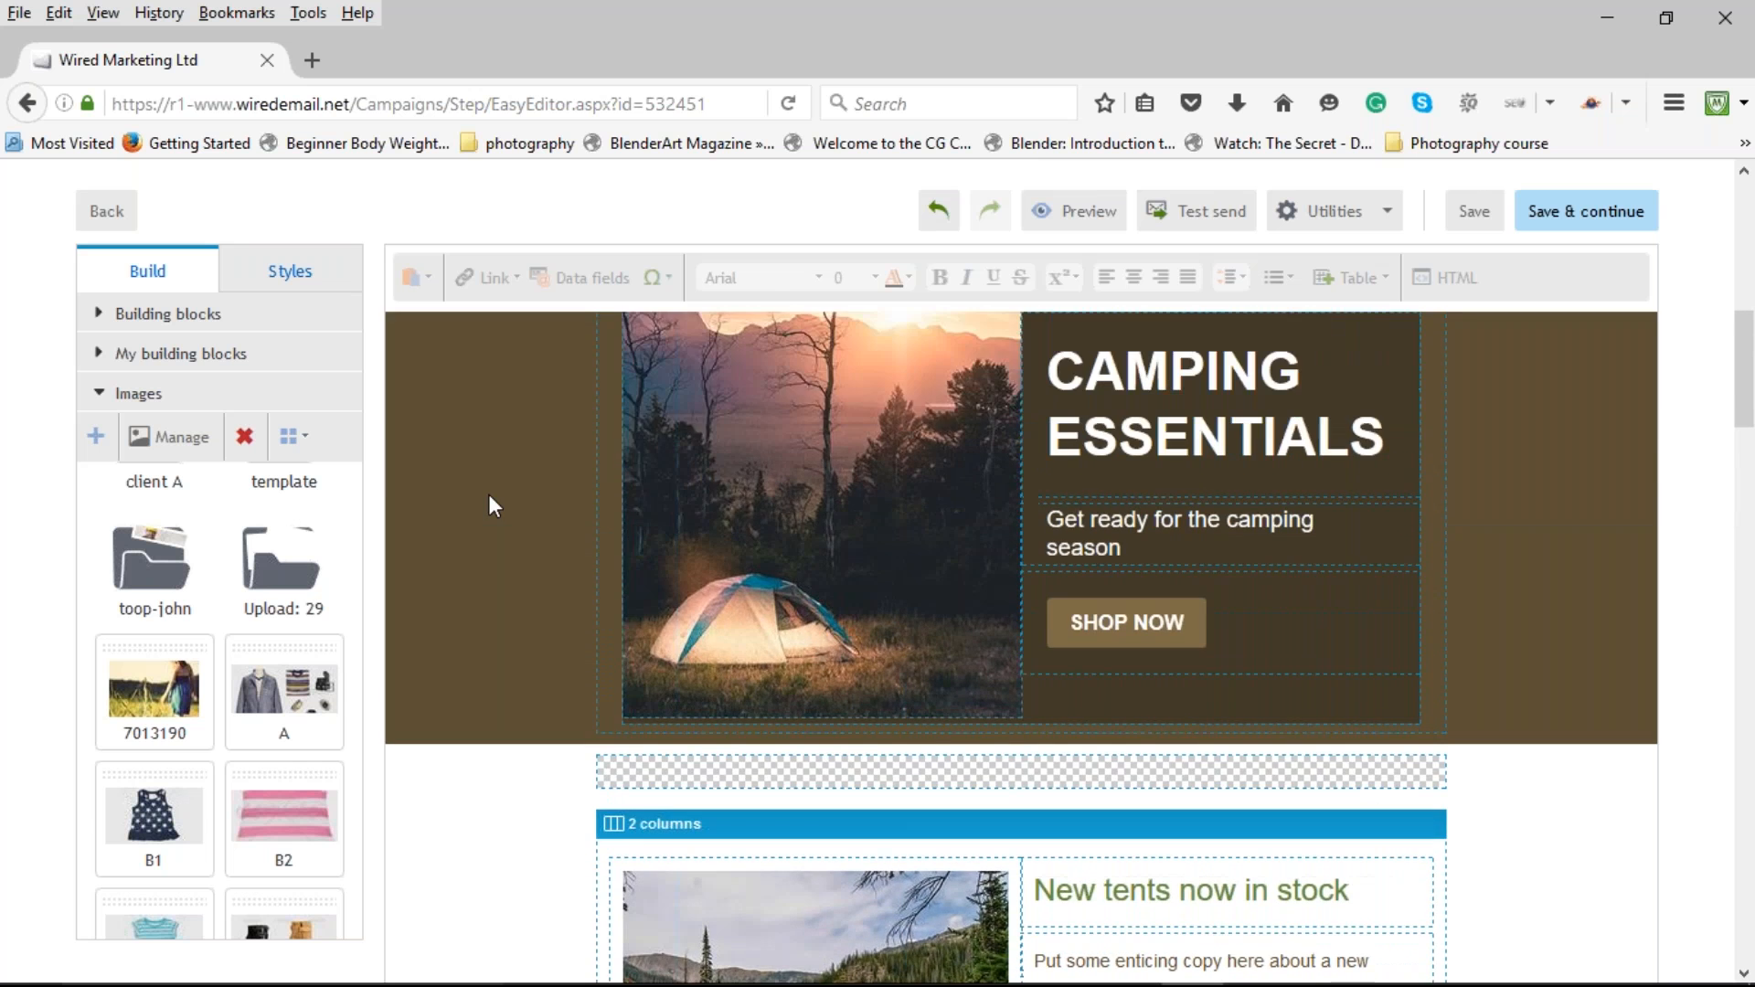
scroll(493, 506, up, 5)
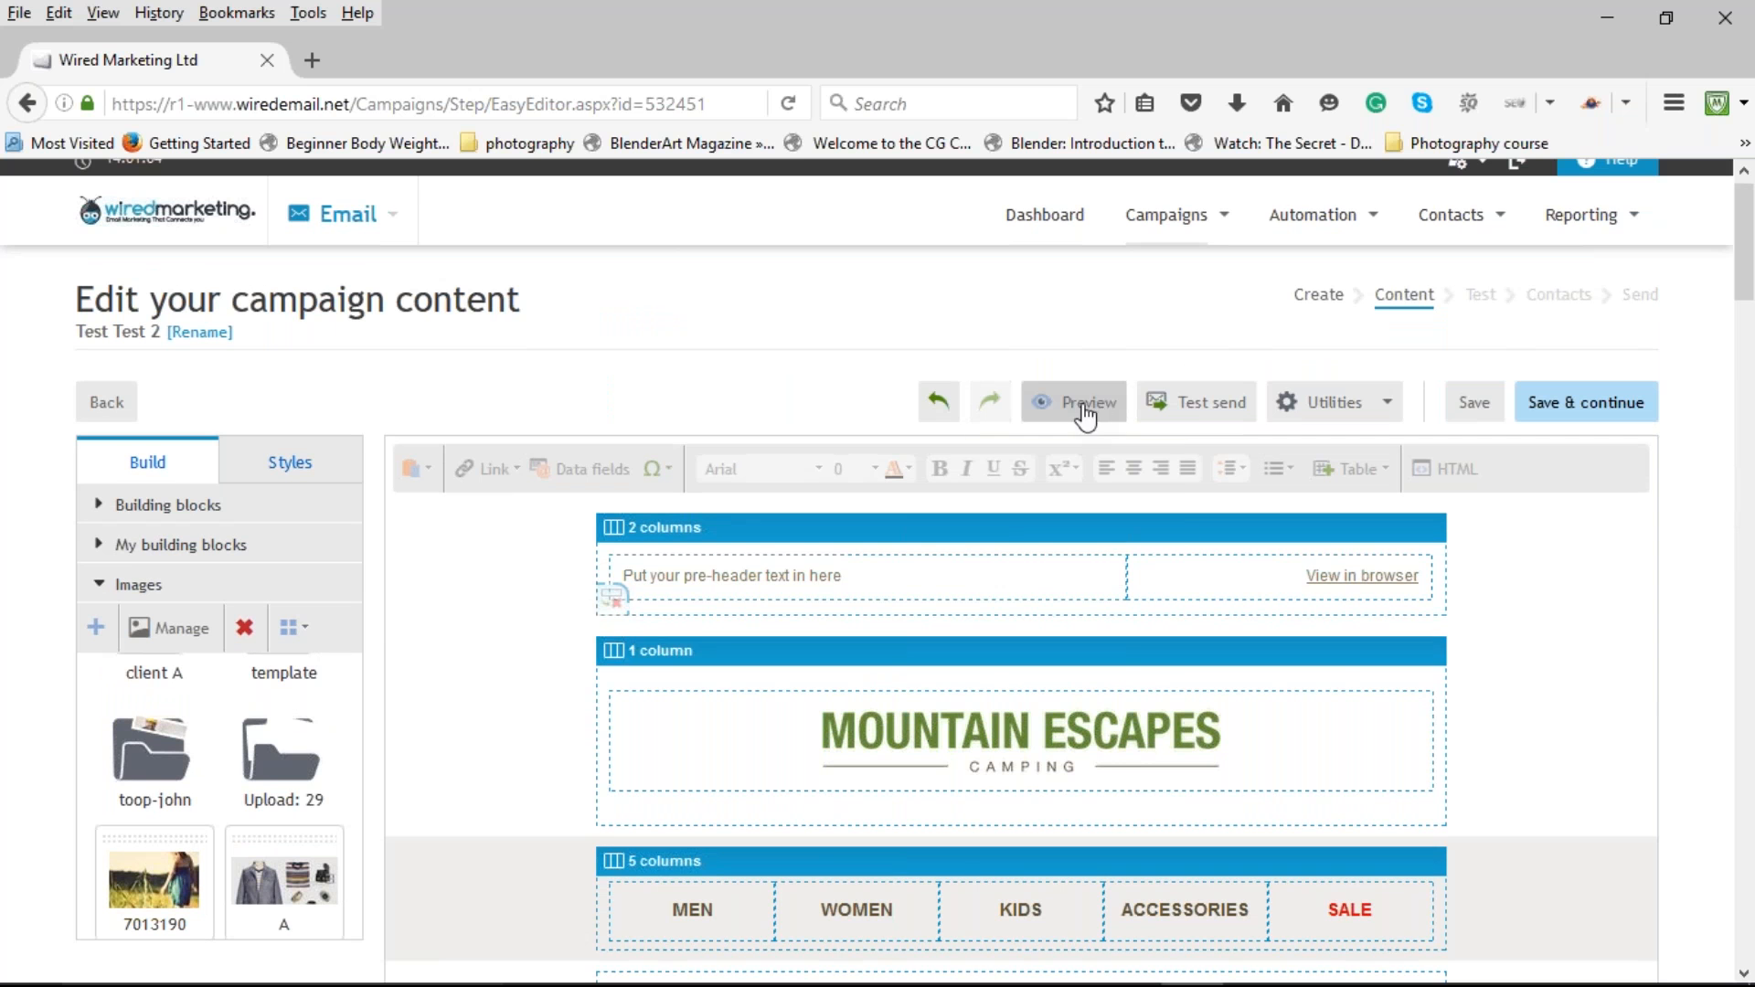
scroll(705, 694, down, 1)
scroll(705, 694, down, 7)
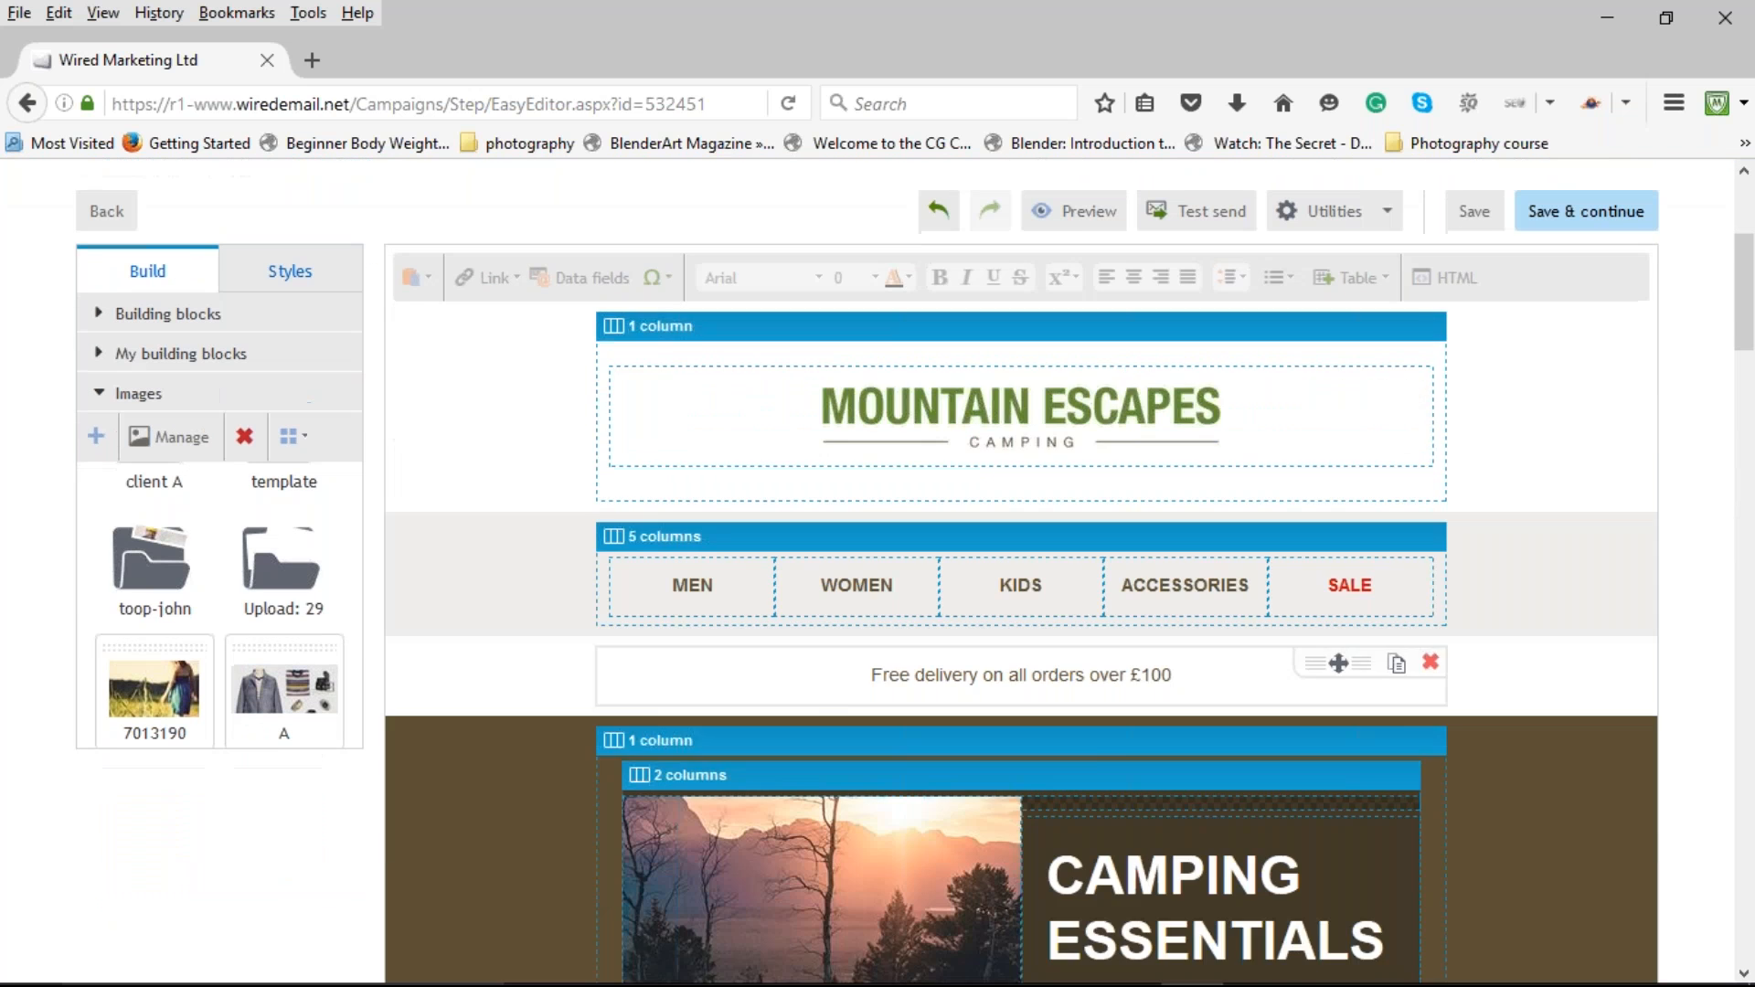
scroll(475, 626, down, 3)
scroll(474, 624, up, 12)
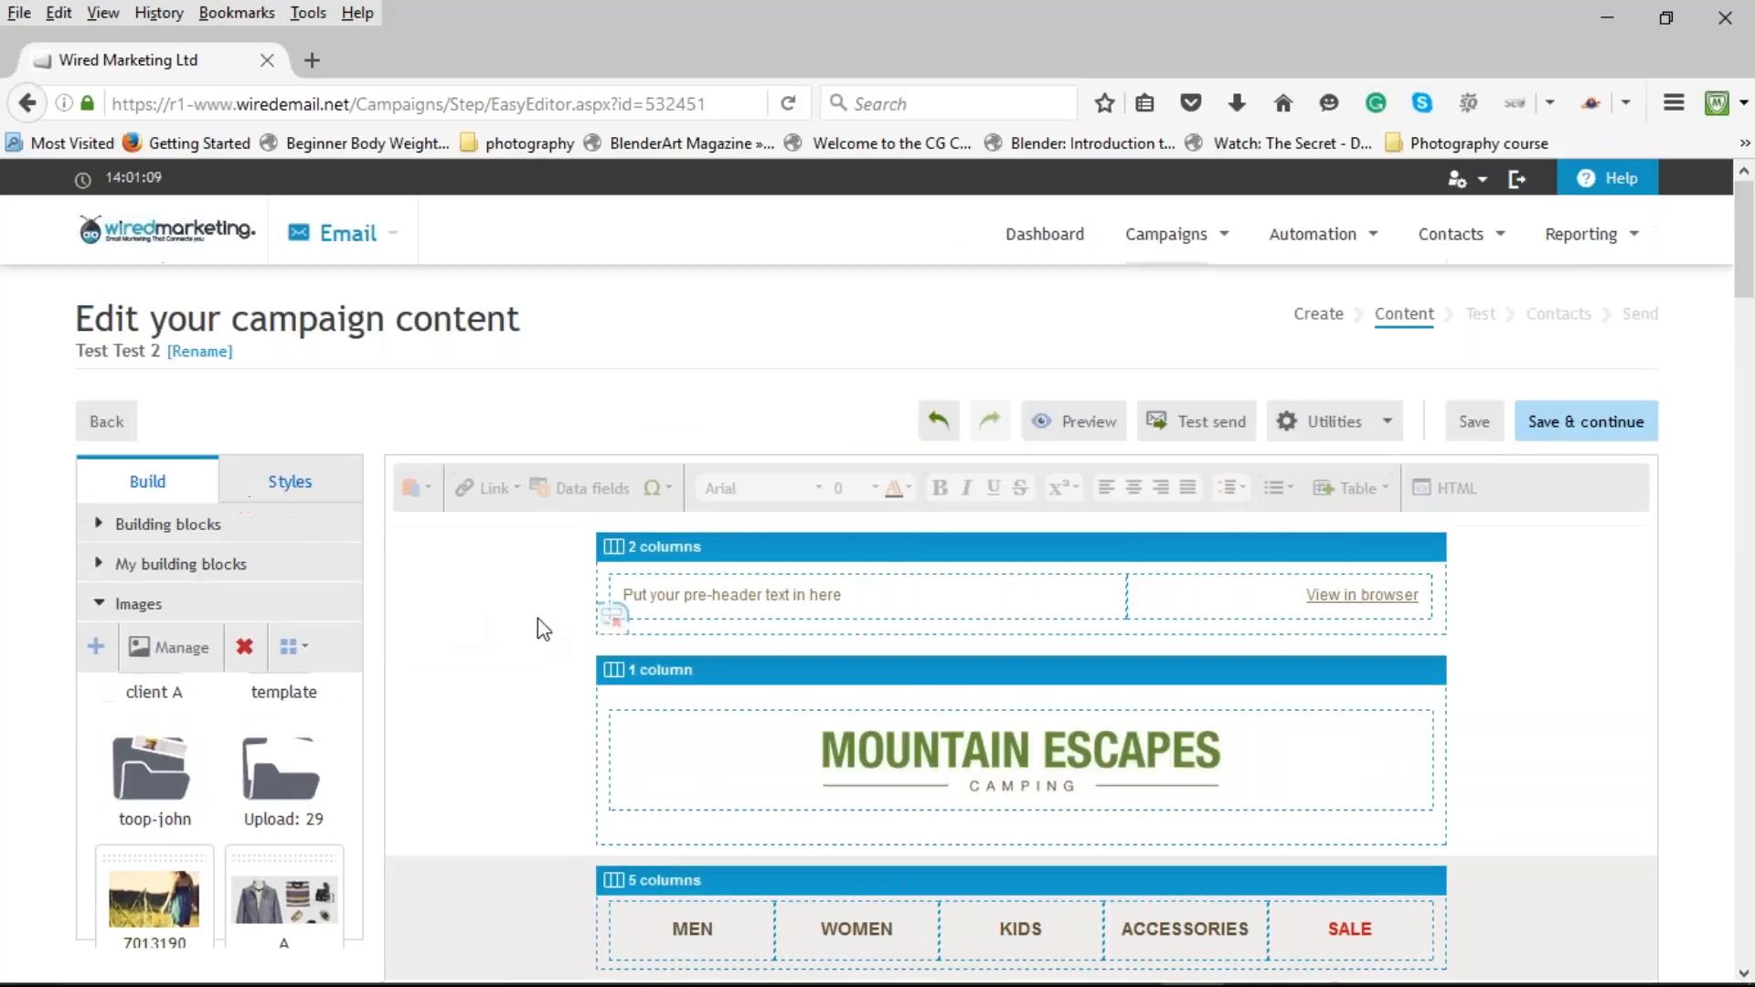
Open the campaign preview and look through the email in desktop view.
click(1096, 429)
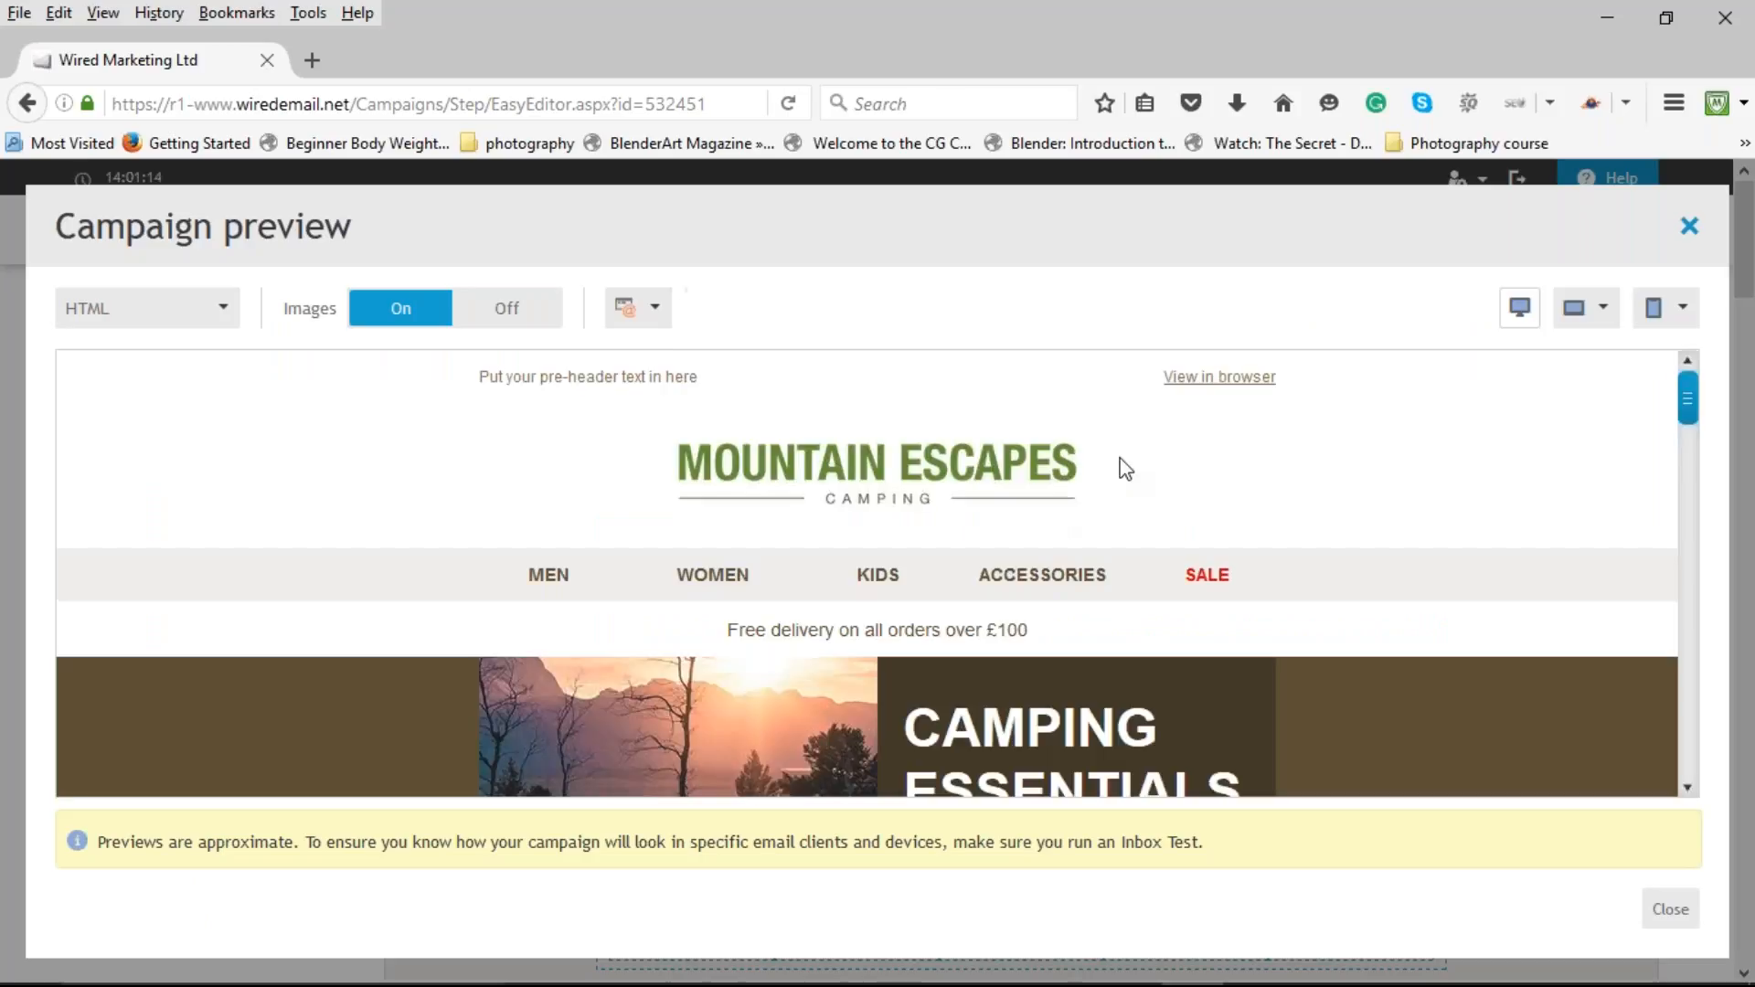
drag(1688, 423, 1688, 443)
scroll(1368, 529, up, 3)
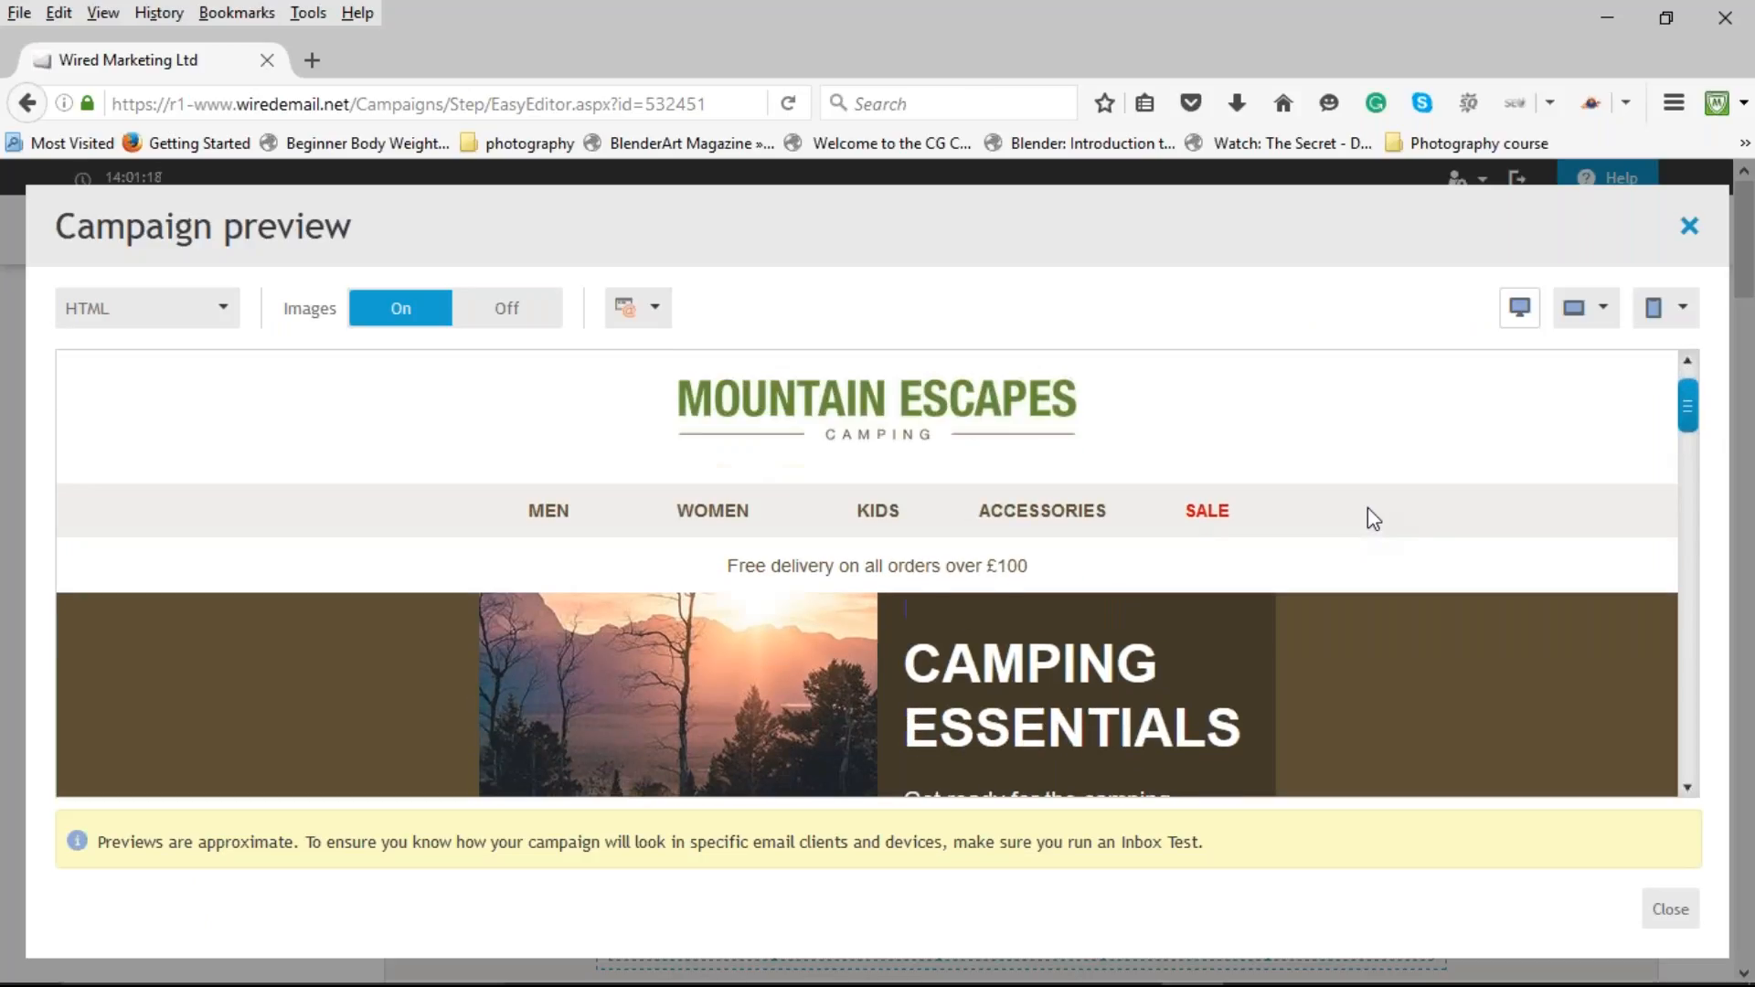
drag(1698, 428, 1702, 391)
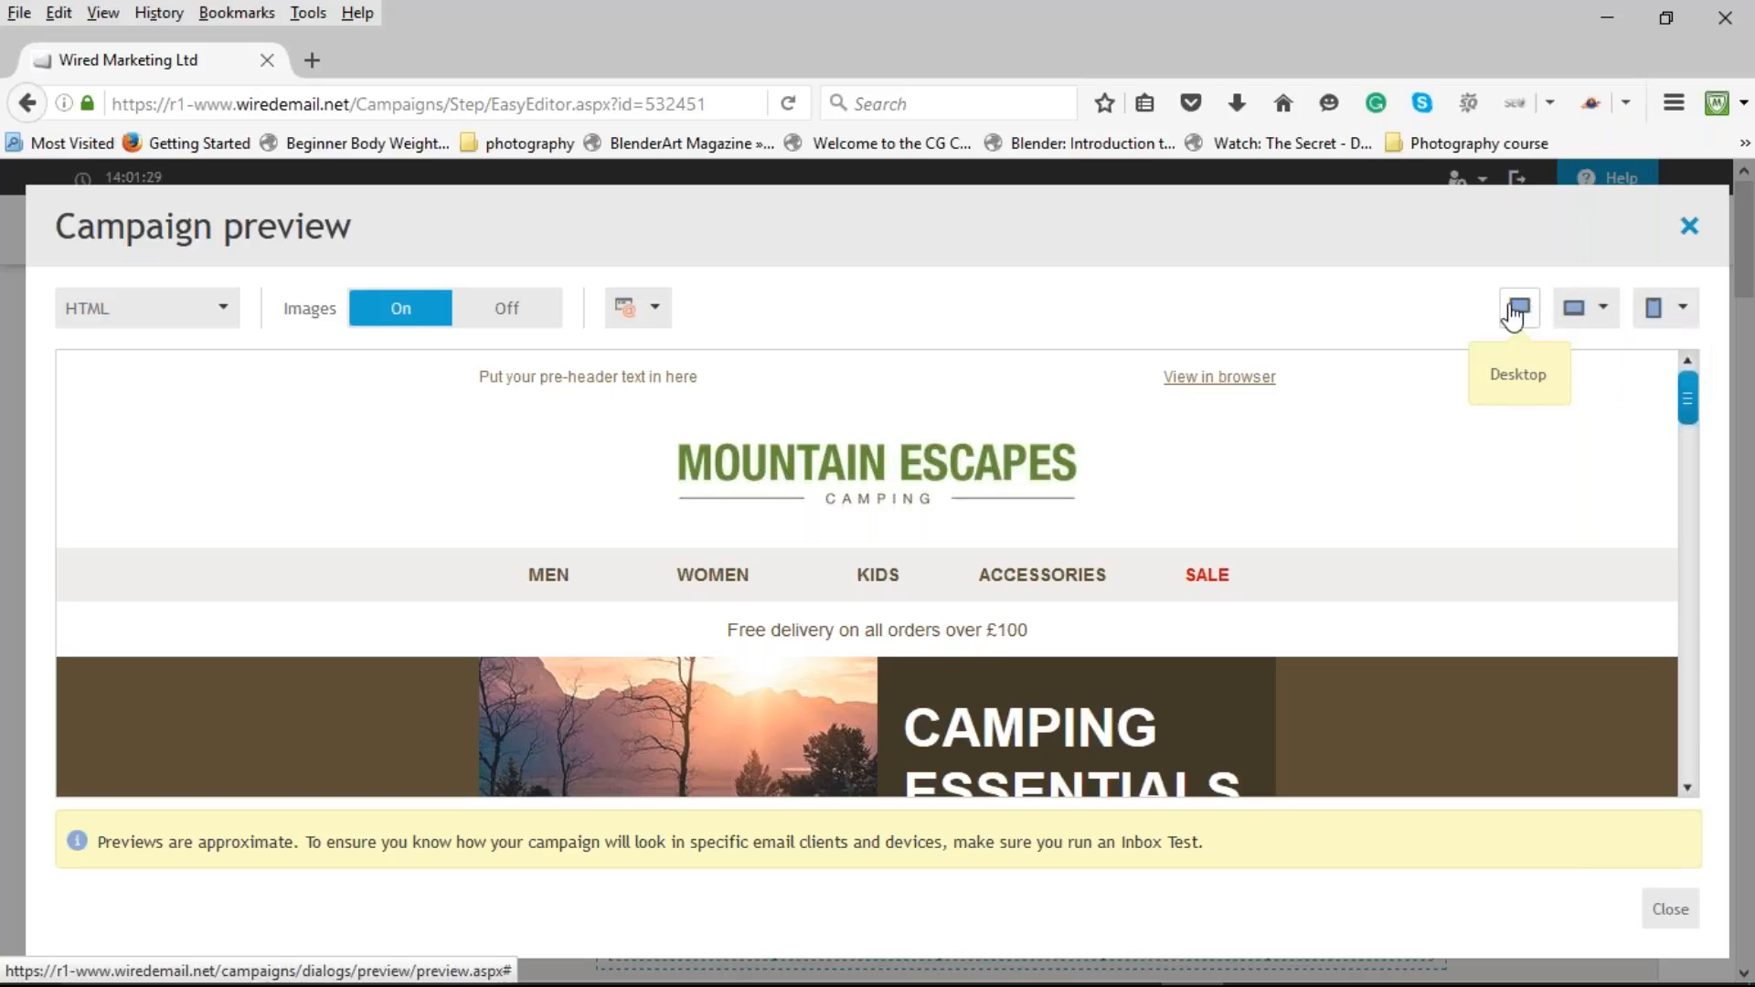
mouse_move(1687, 416)
mouse_down()
mouse_move(1730, 612)
mouse_move(1691, 699)
mouse_move(1687, 388)
mouse_move(1707, 469)
mouse_move(1700, 754)
mouse_move(1706, 393)
mouse_up()
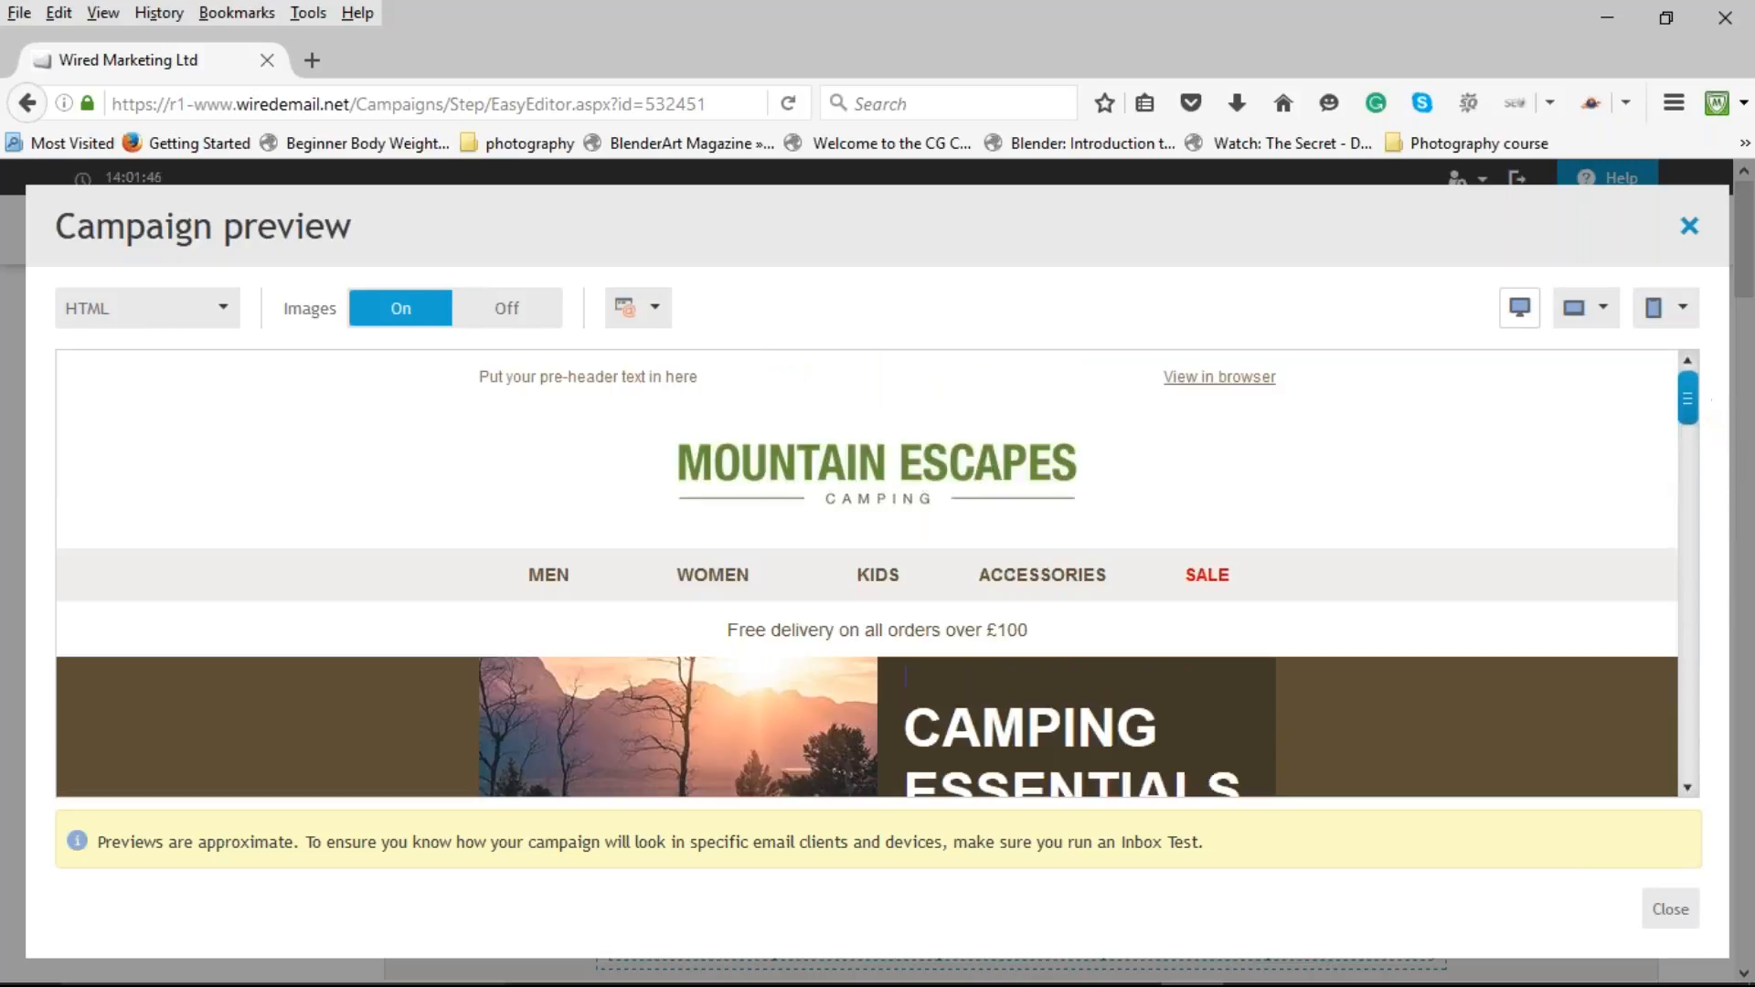
Preview the email on a tablet in landscape and portrait orientation and look through its content.
click(1595, 308)
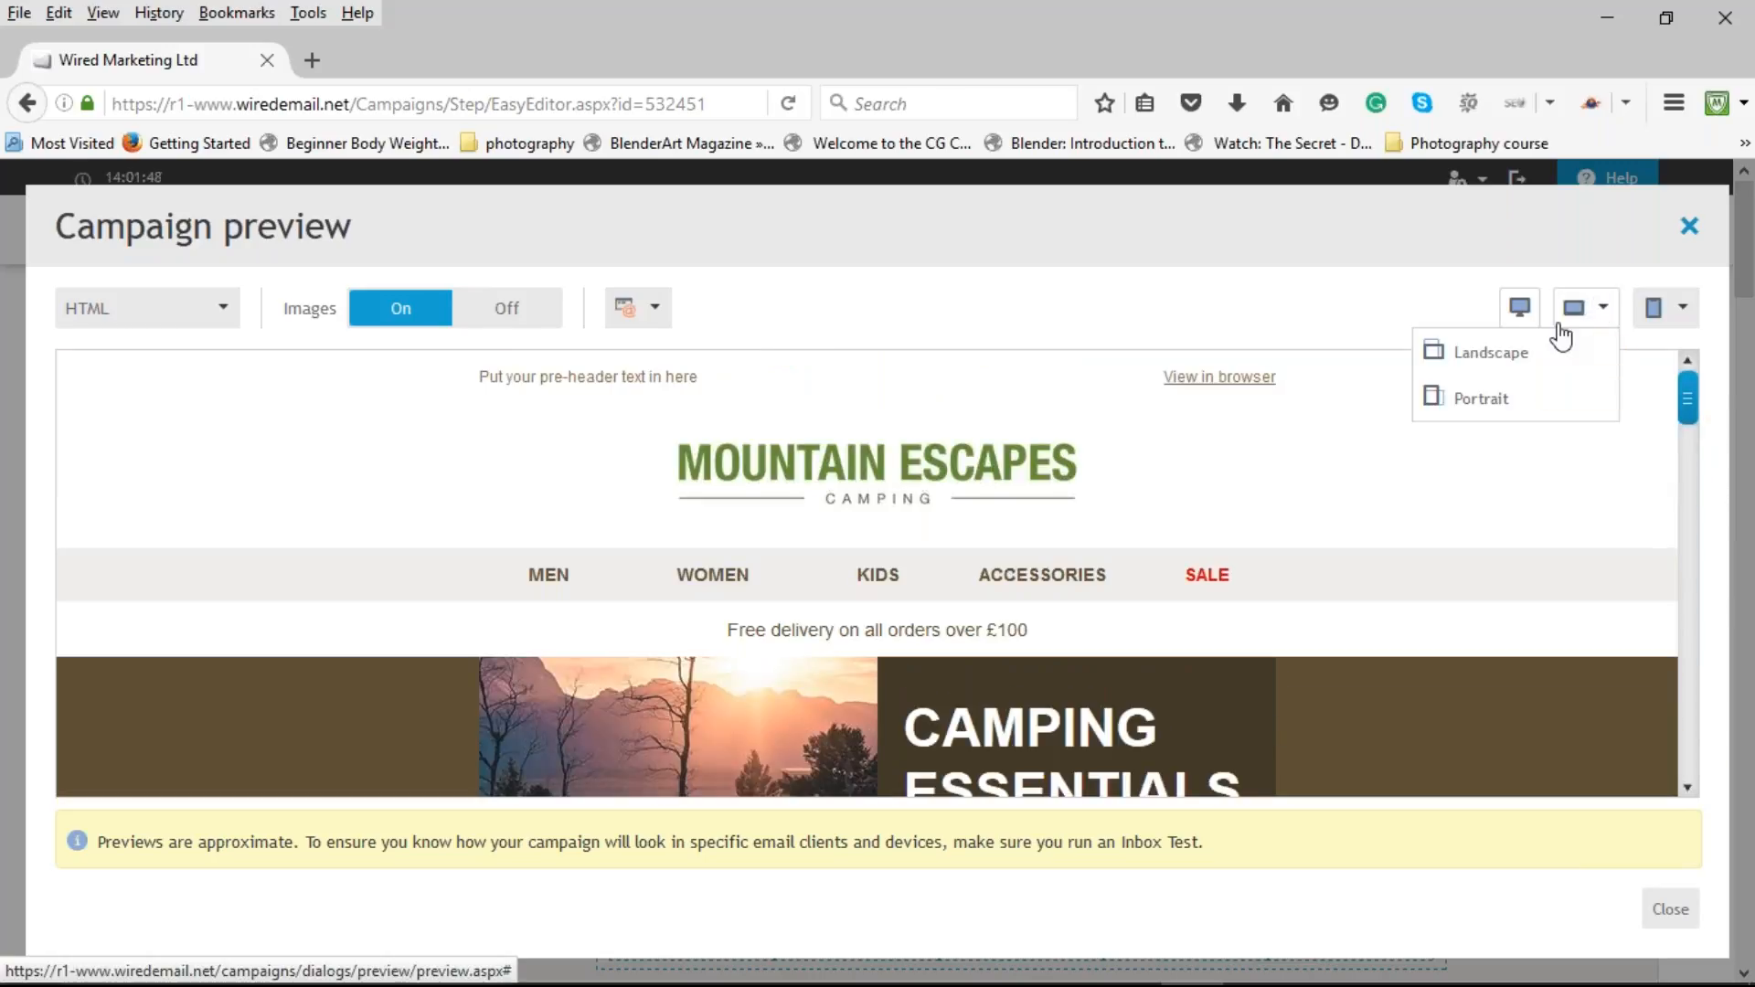
click(1513, 362)
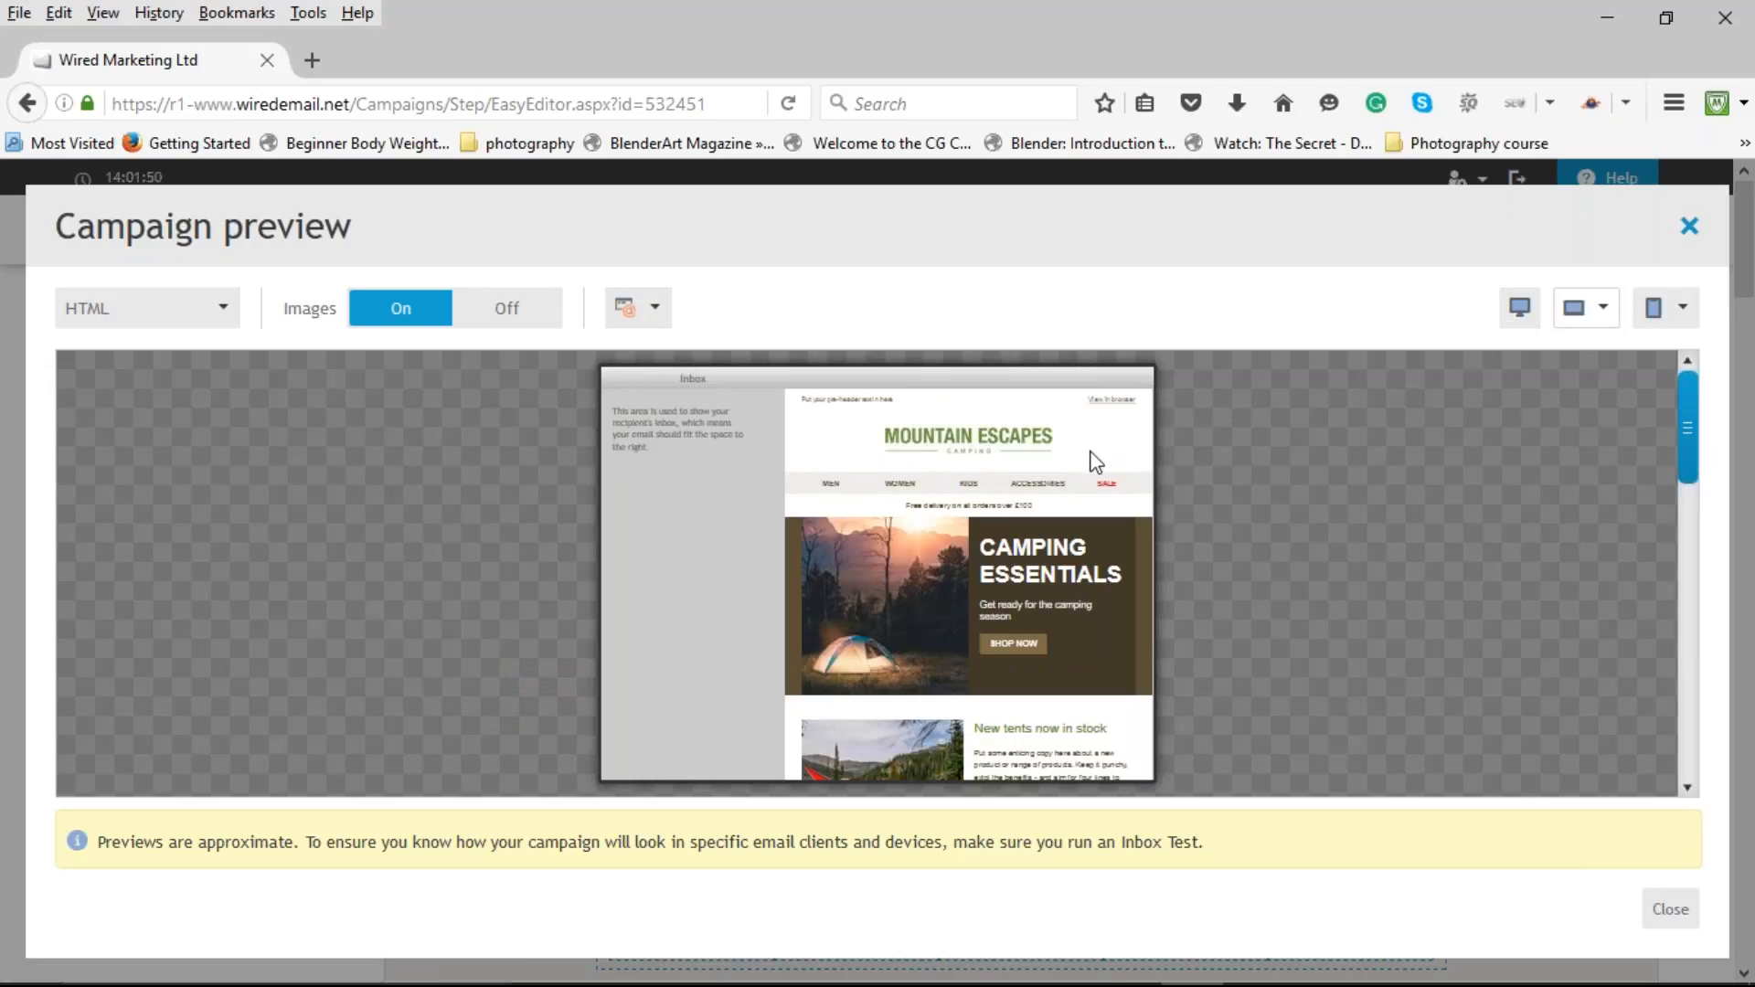
click(1606, 315)
click(1517, 398)
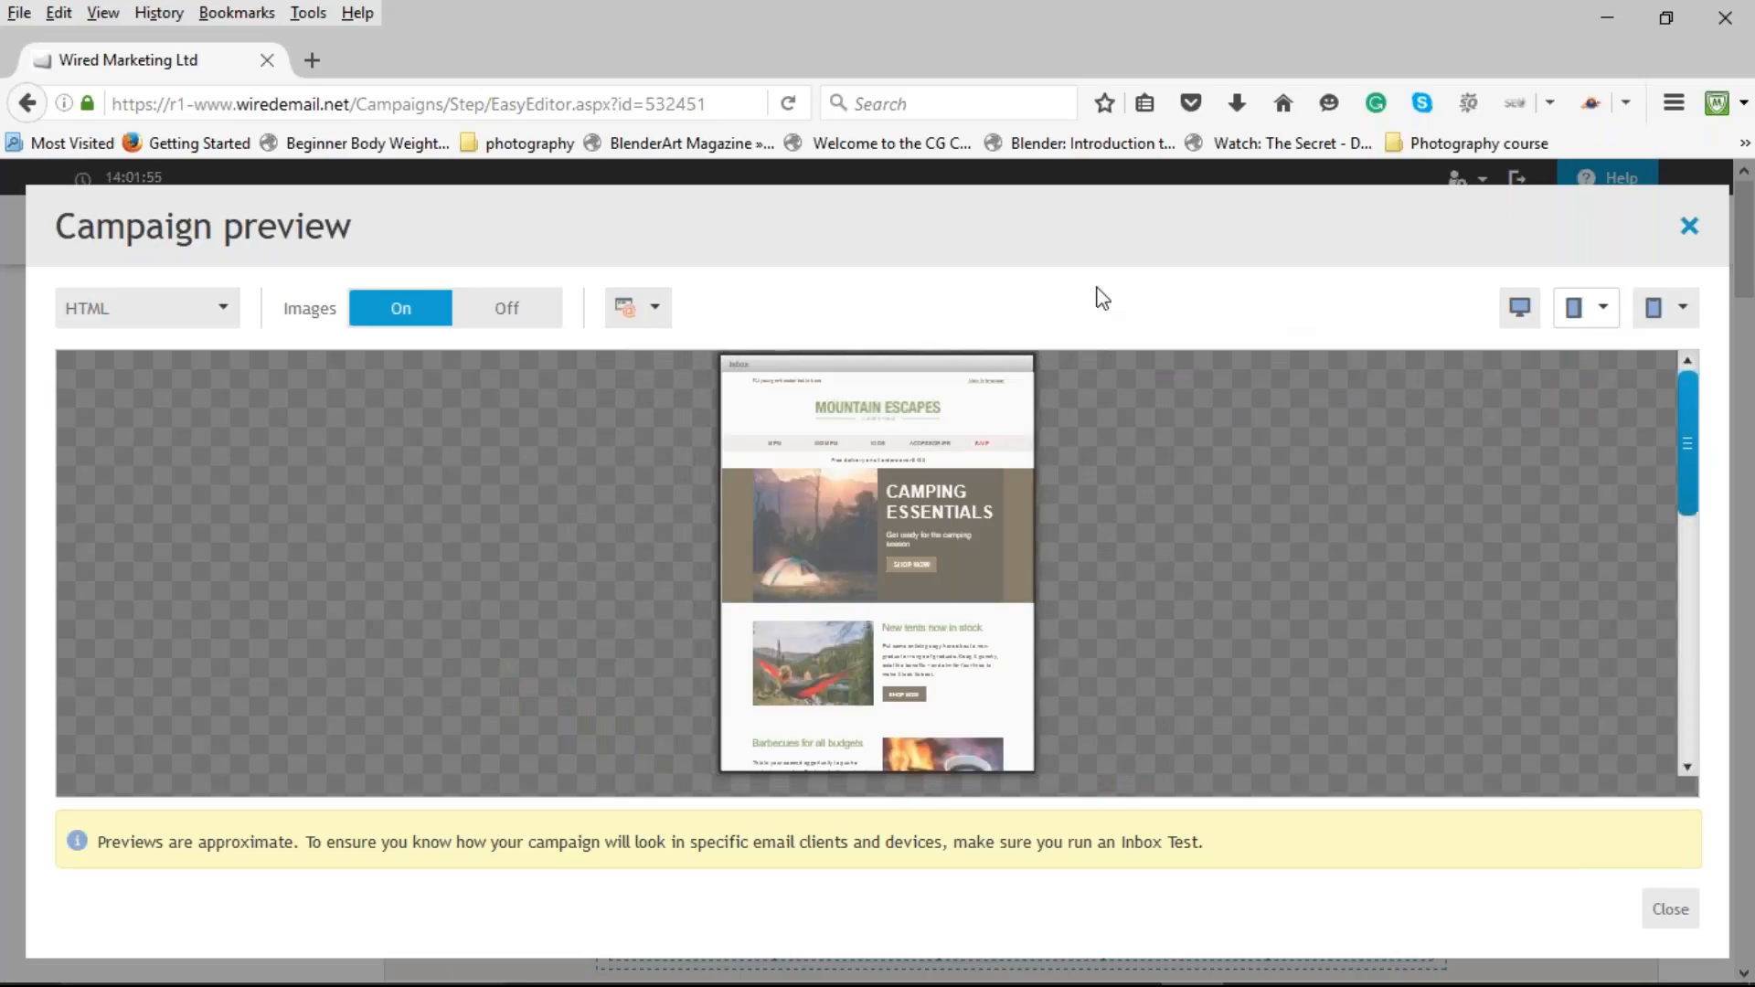
mouse_move(1682, 471)
mouse_down()
mouse_move(1717, 551)
mouse_move(1712, 713)
mouse_move(1726, 628)
mouse_move(1704, 452)
mouse_up()
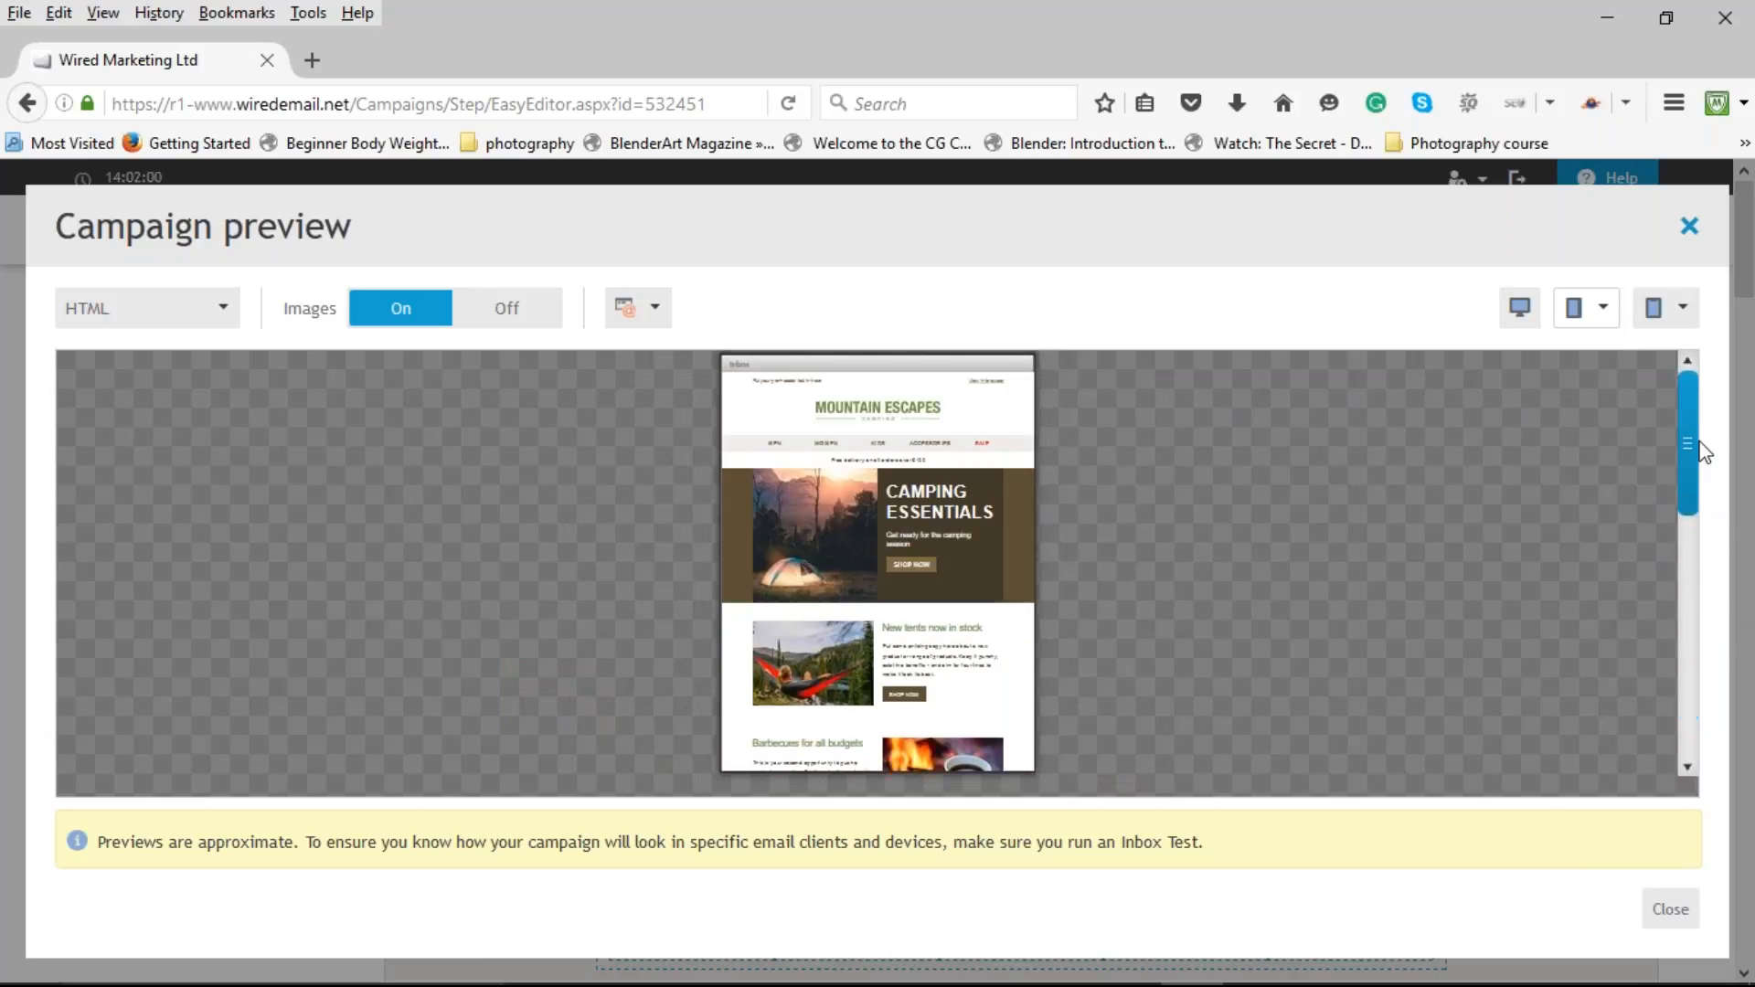
Preview the email on a phone in landscape and portrait orientation, looking through the content in each.
click(1680, 311)
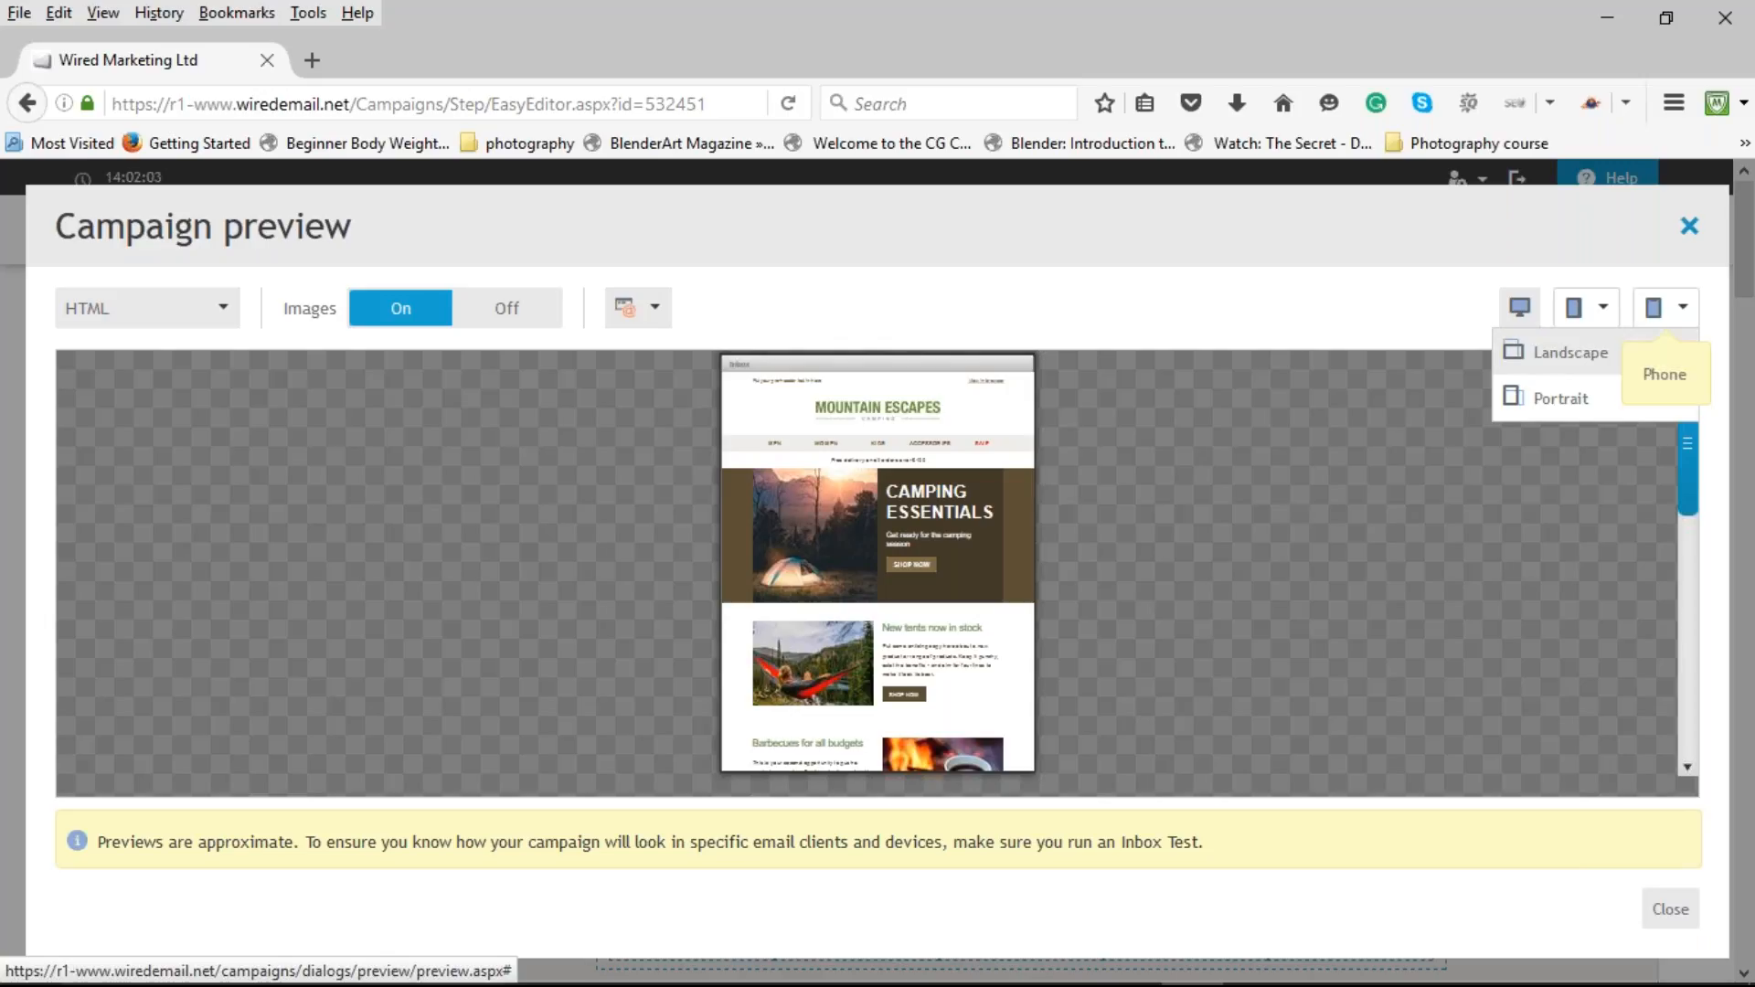
click(1593, 357)
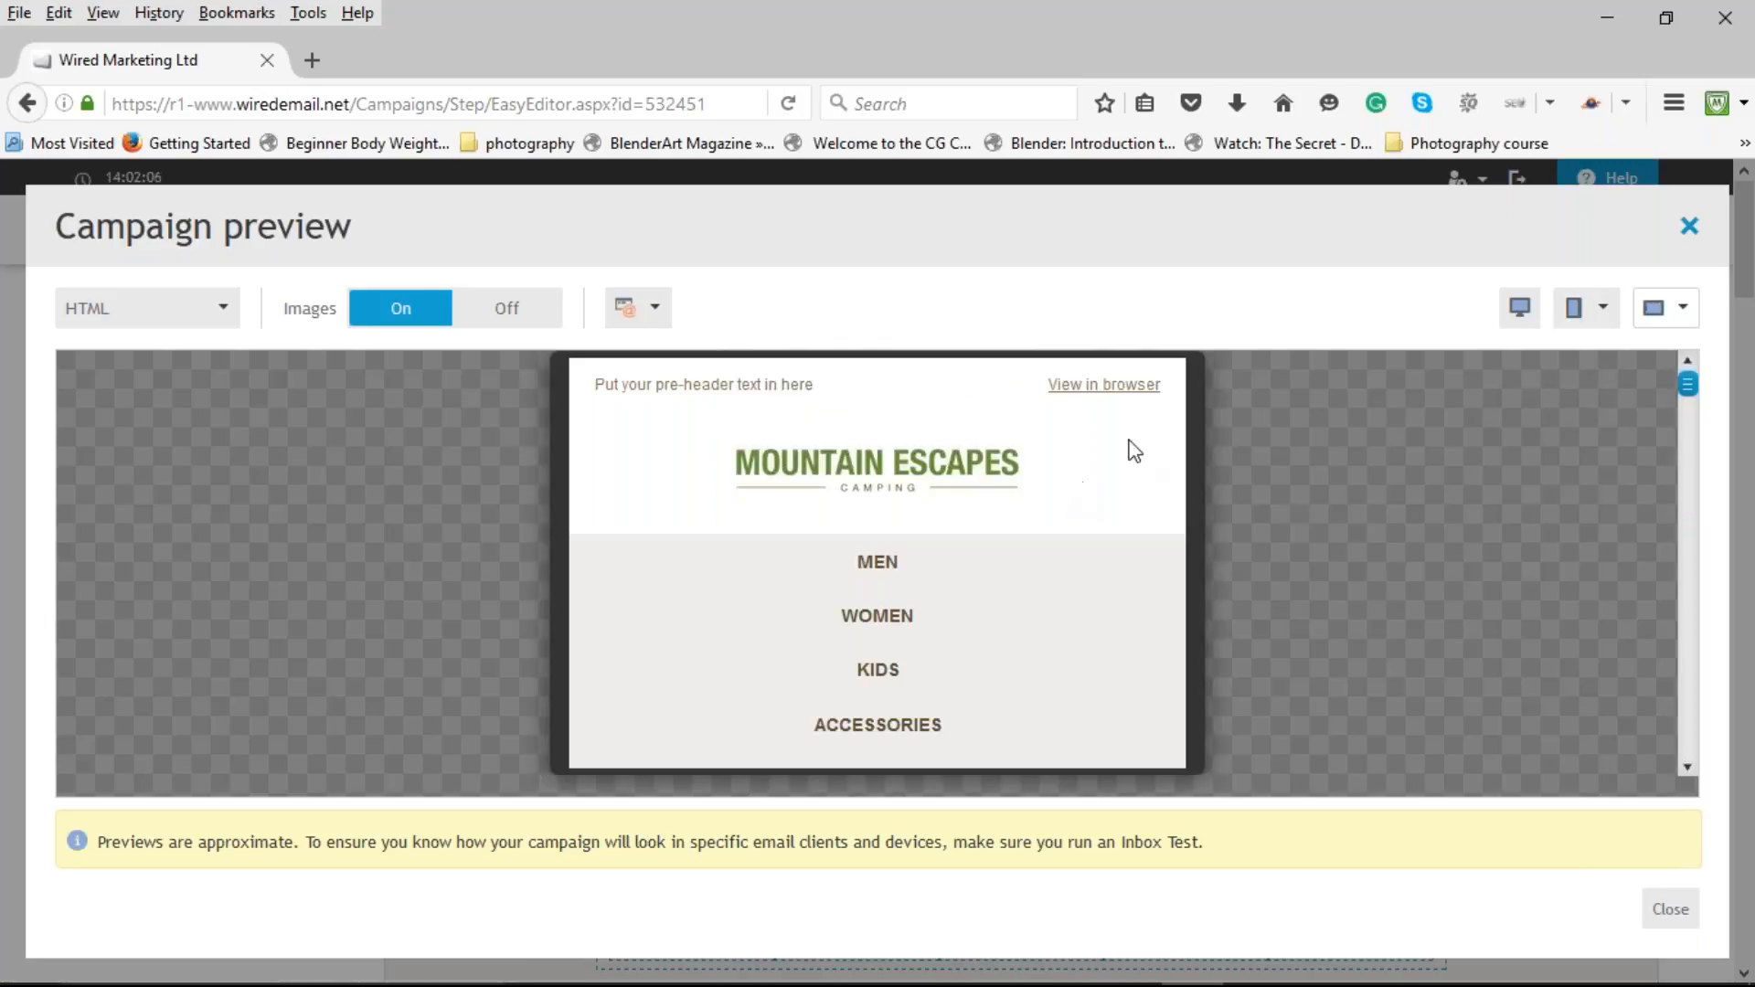
mouse_move(1690, 386)
mouse_down()
mouse_move(1708, 537)
mouse_move(1697, 379)
mouse_up()
click(1680, 311)
click(1607, 403)
mouse_move(1688, 384)
mouse_down()
mouse_move(1702, 448)
mouse_move(1710, 362)
mouse_up()
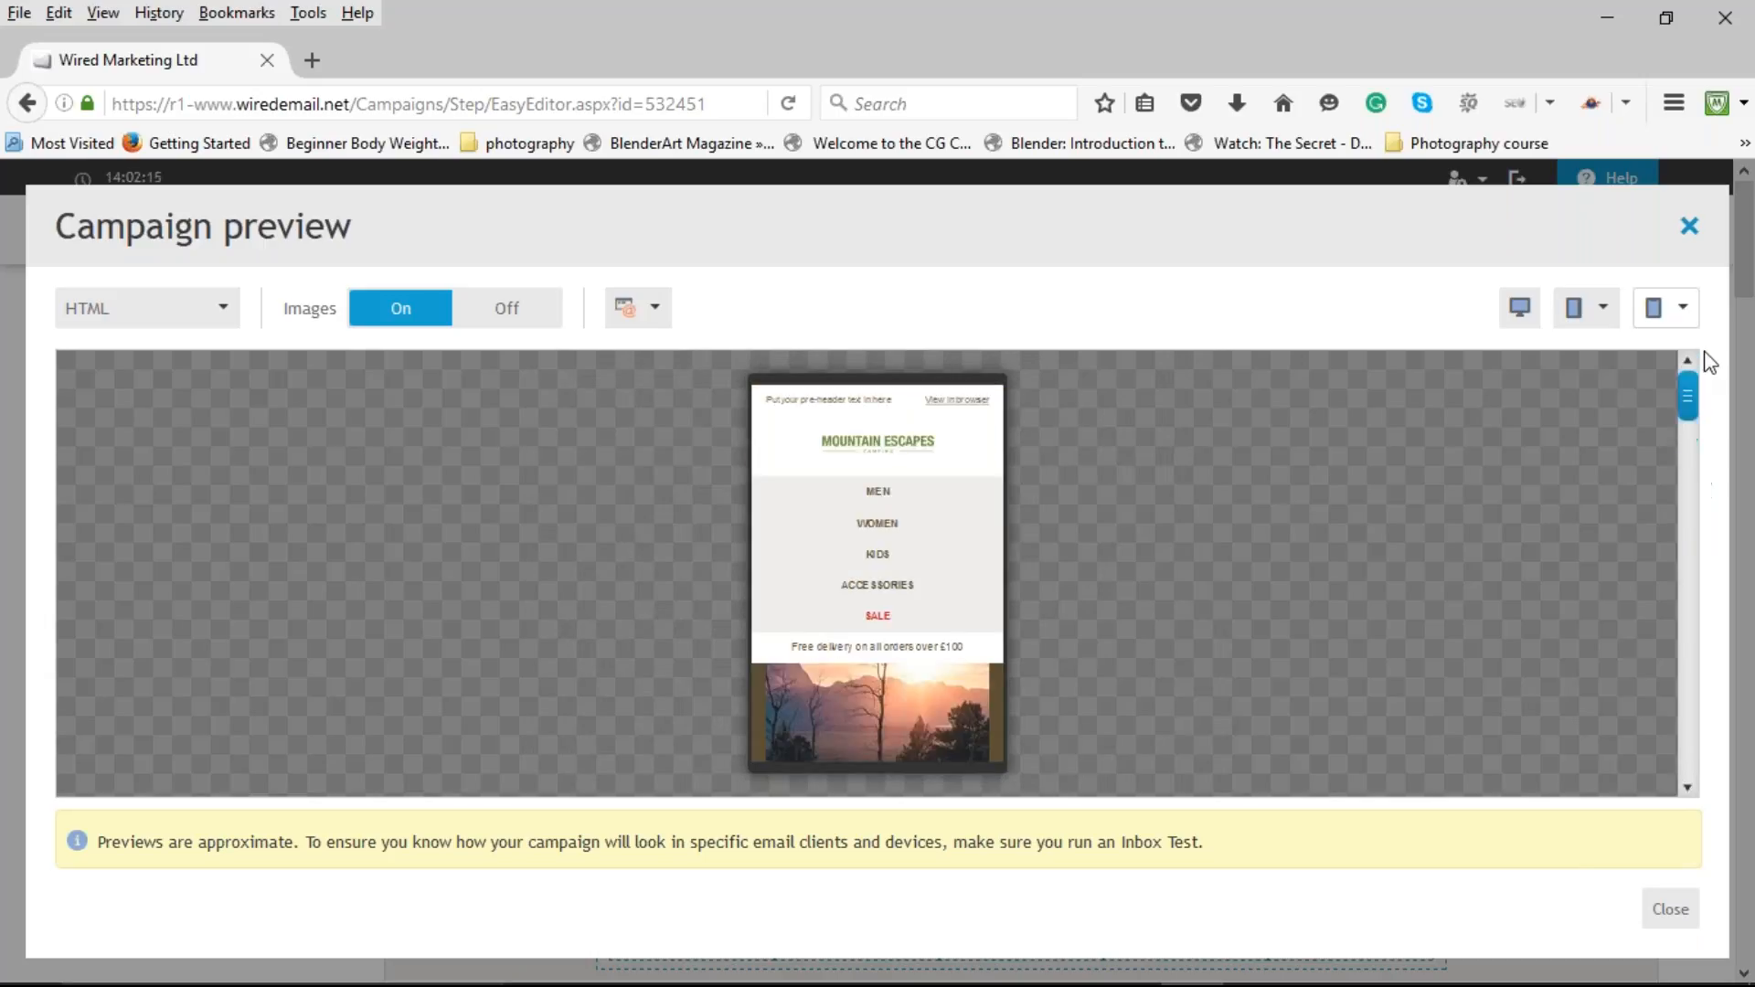
Switch the phone preview back to landscape orientation.
click(1682, 311)
click(1569, 353)
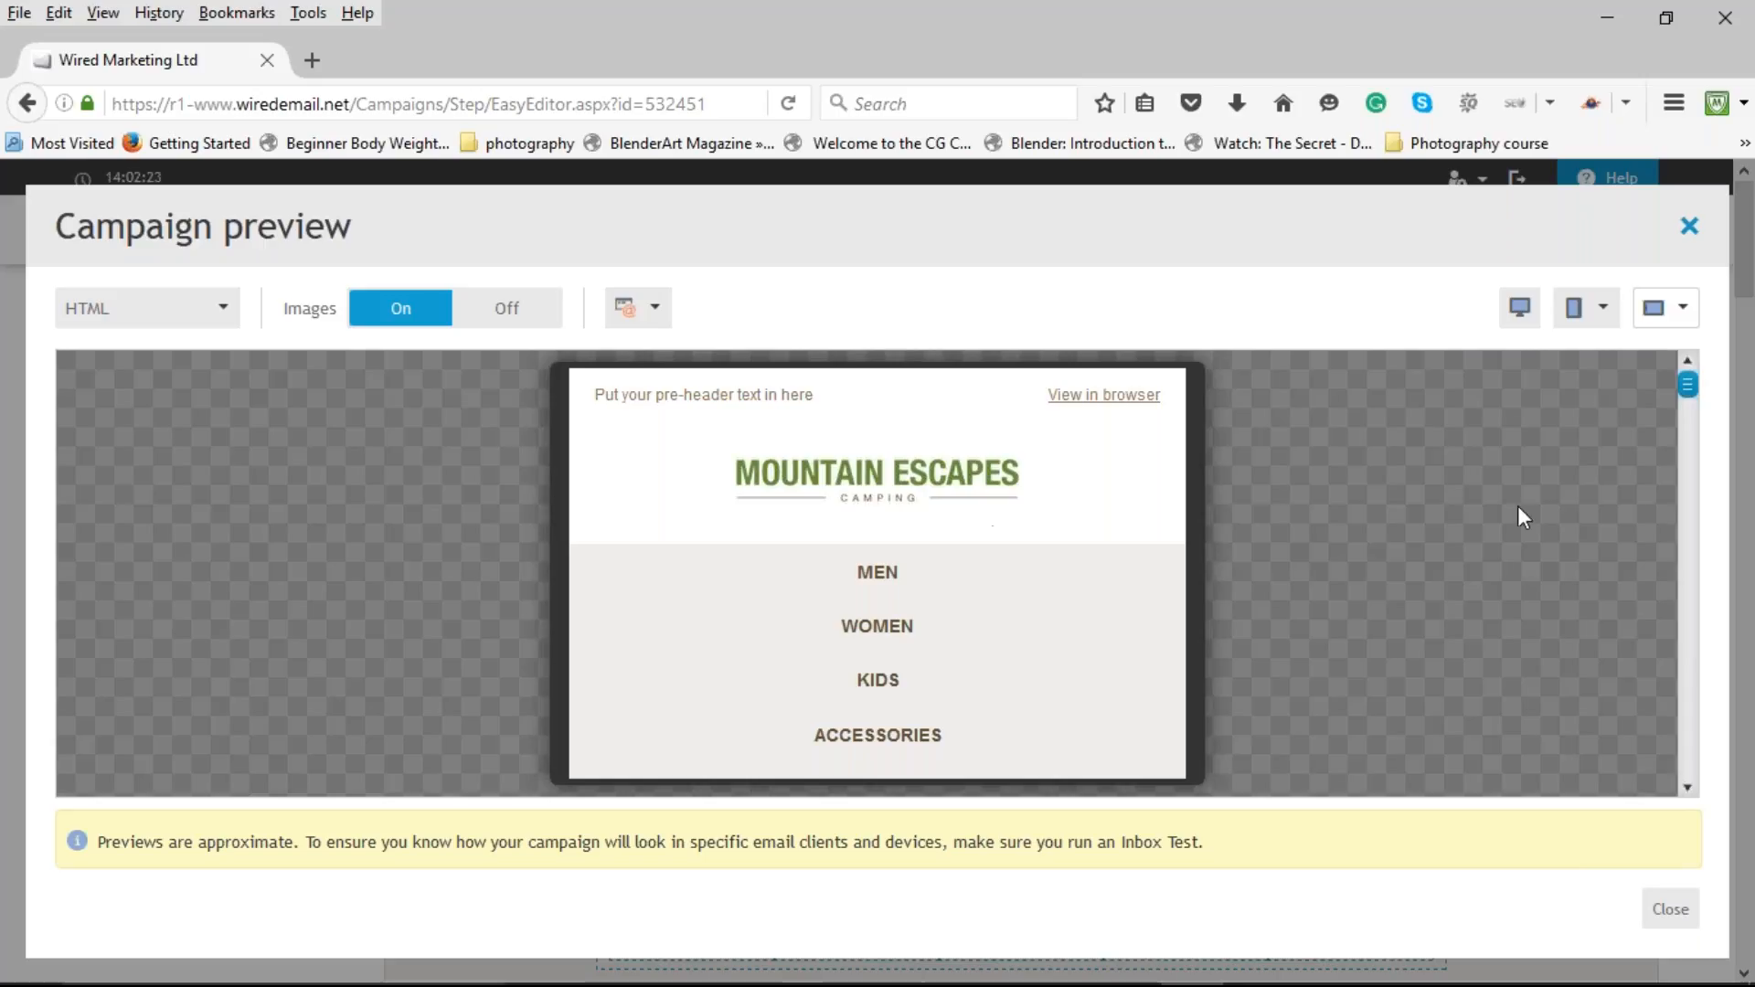
click(1682, 308)
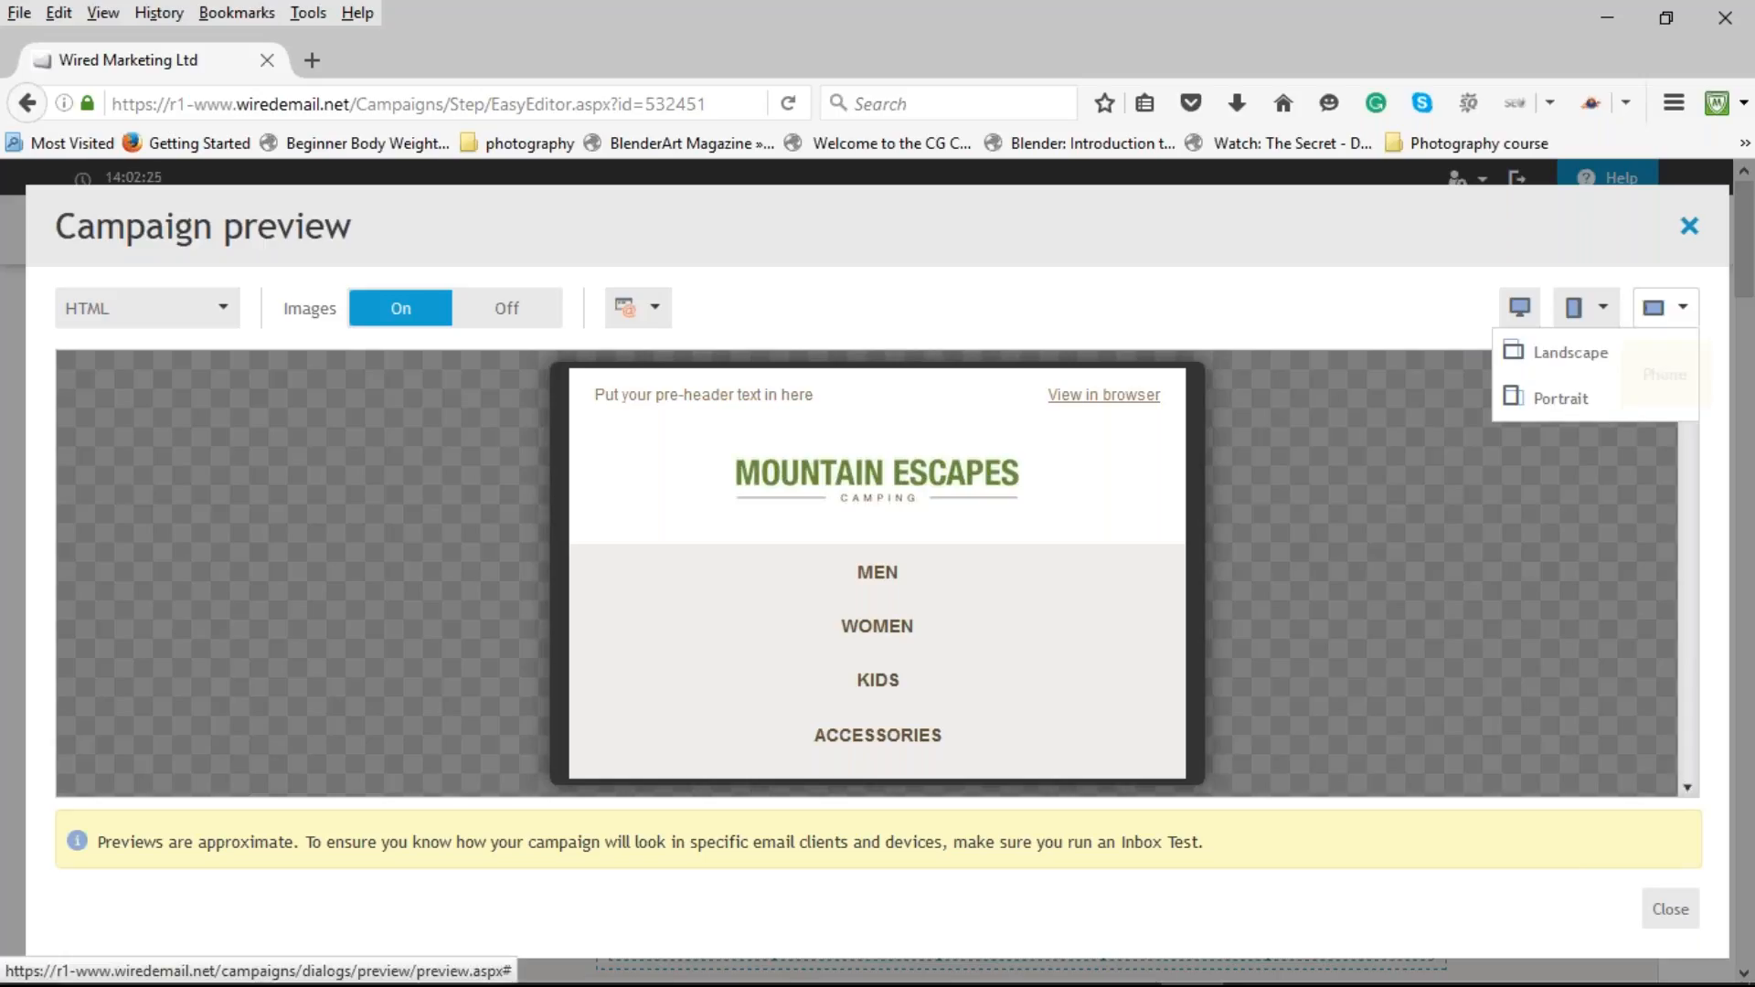
click(1590, 350)
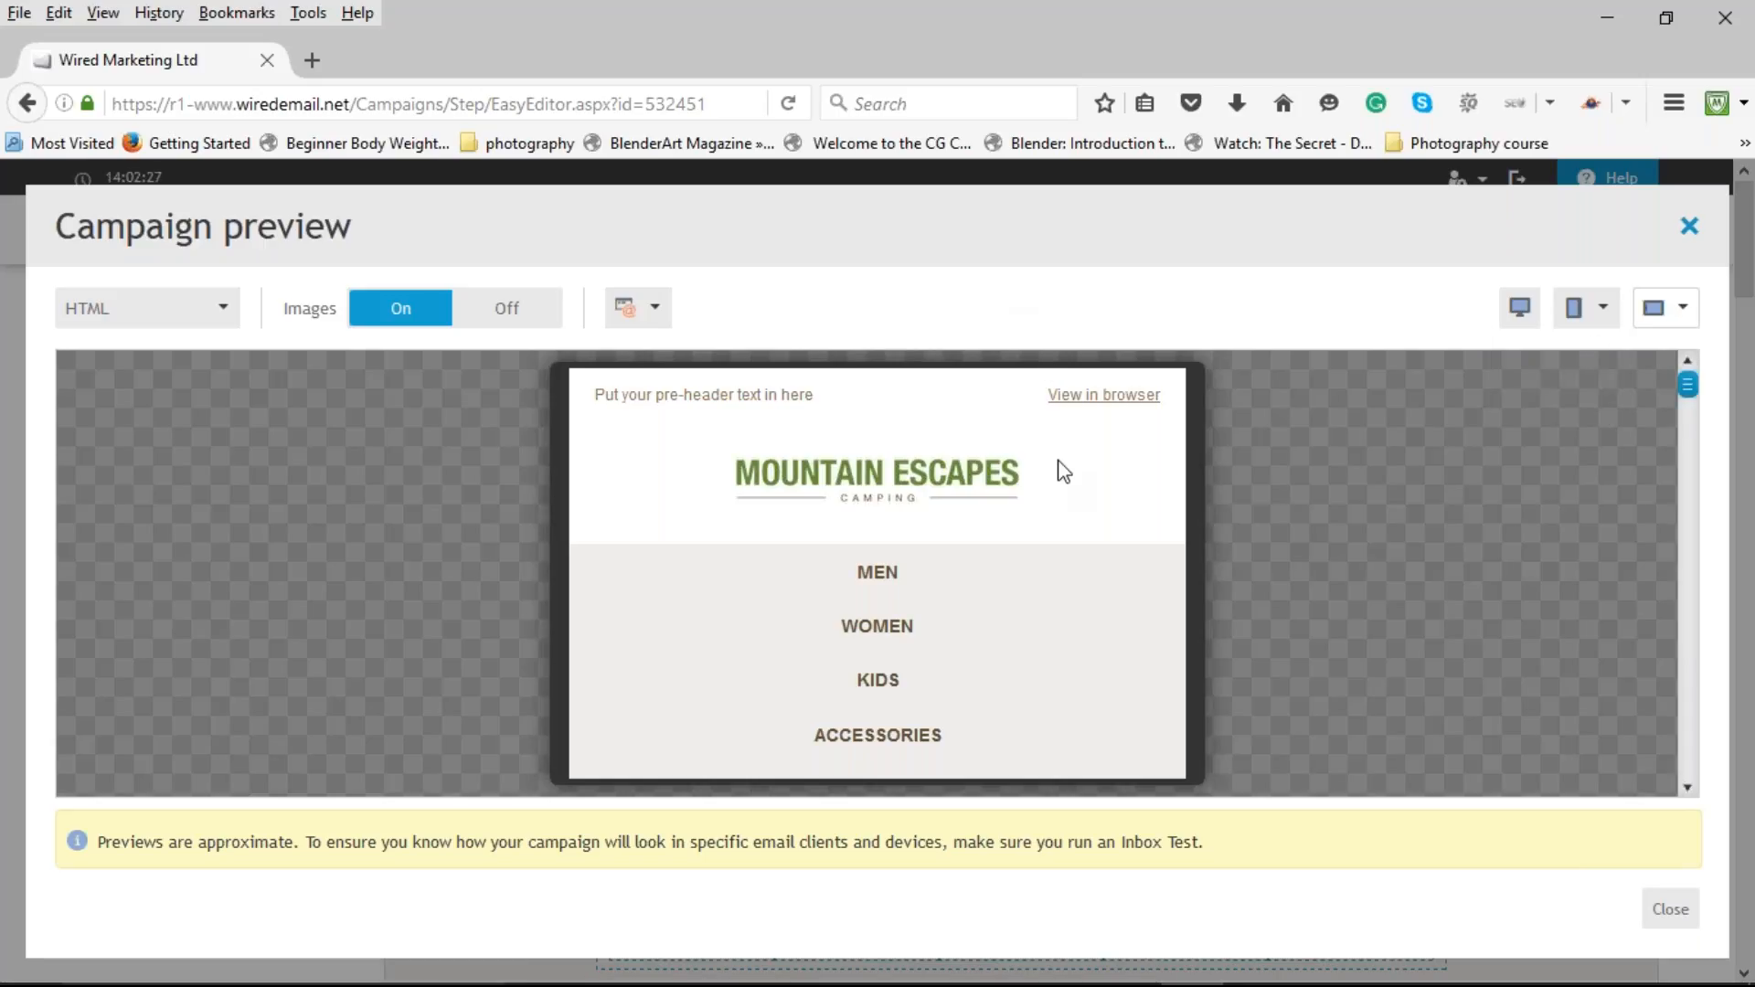
Look through the email in the landscape phone preview, from the header to the tents section, and close the preview.
scroll(1062, 472, down, 6)
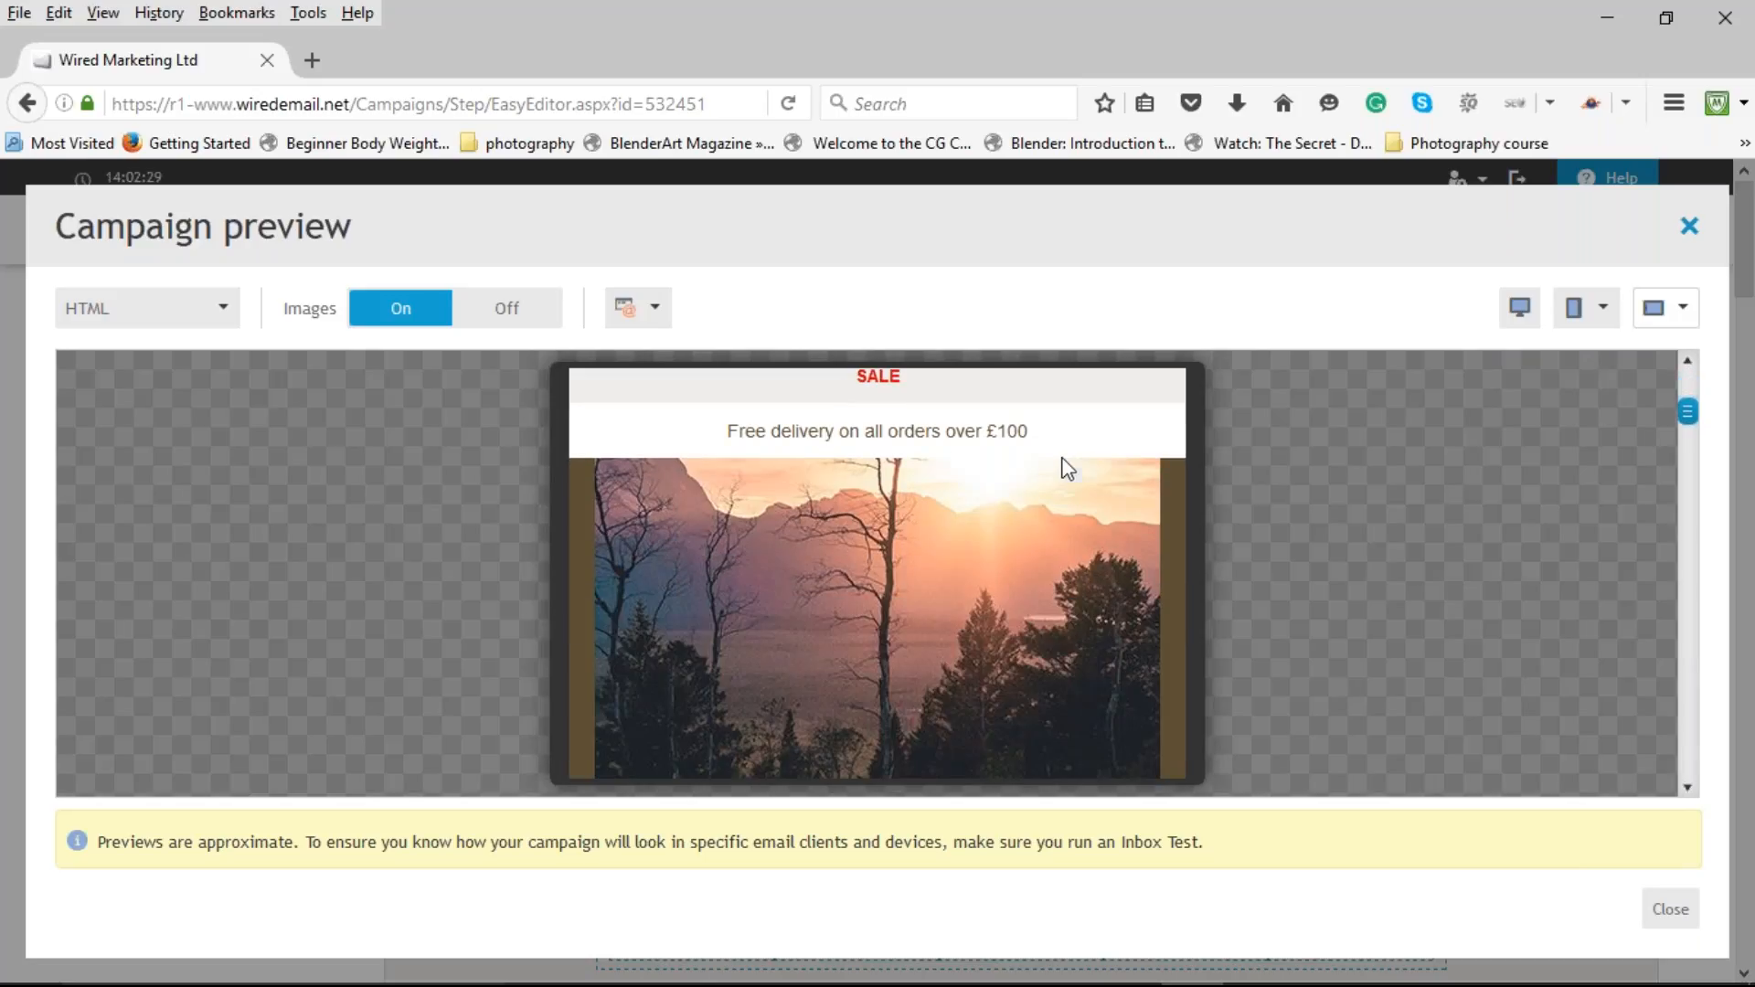
scroll(1065, 455, down, 5)
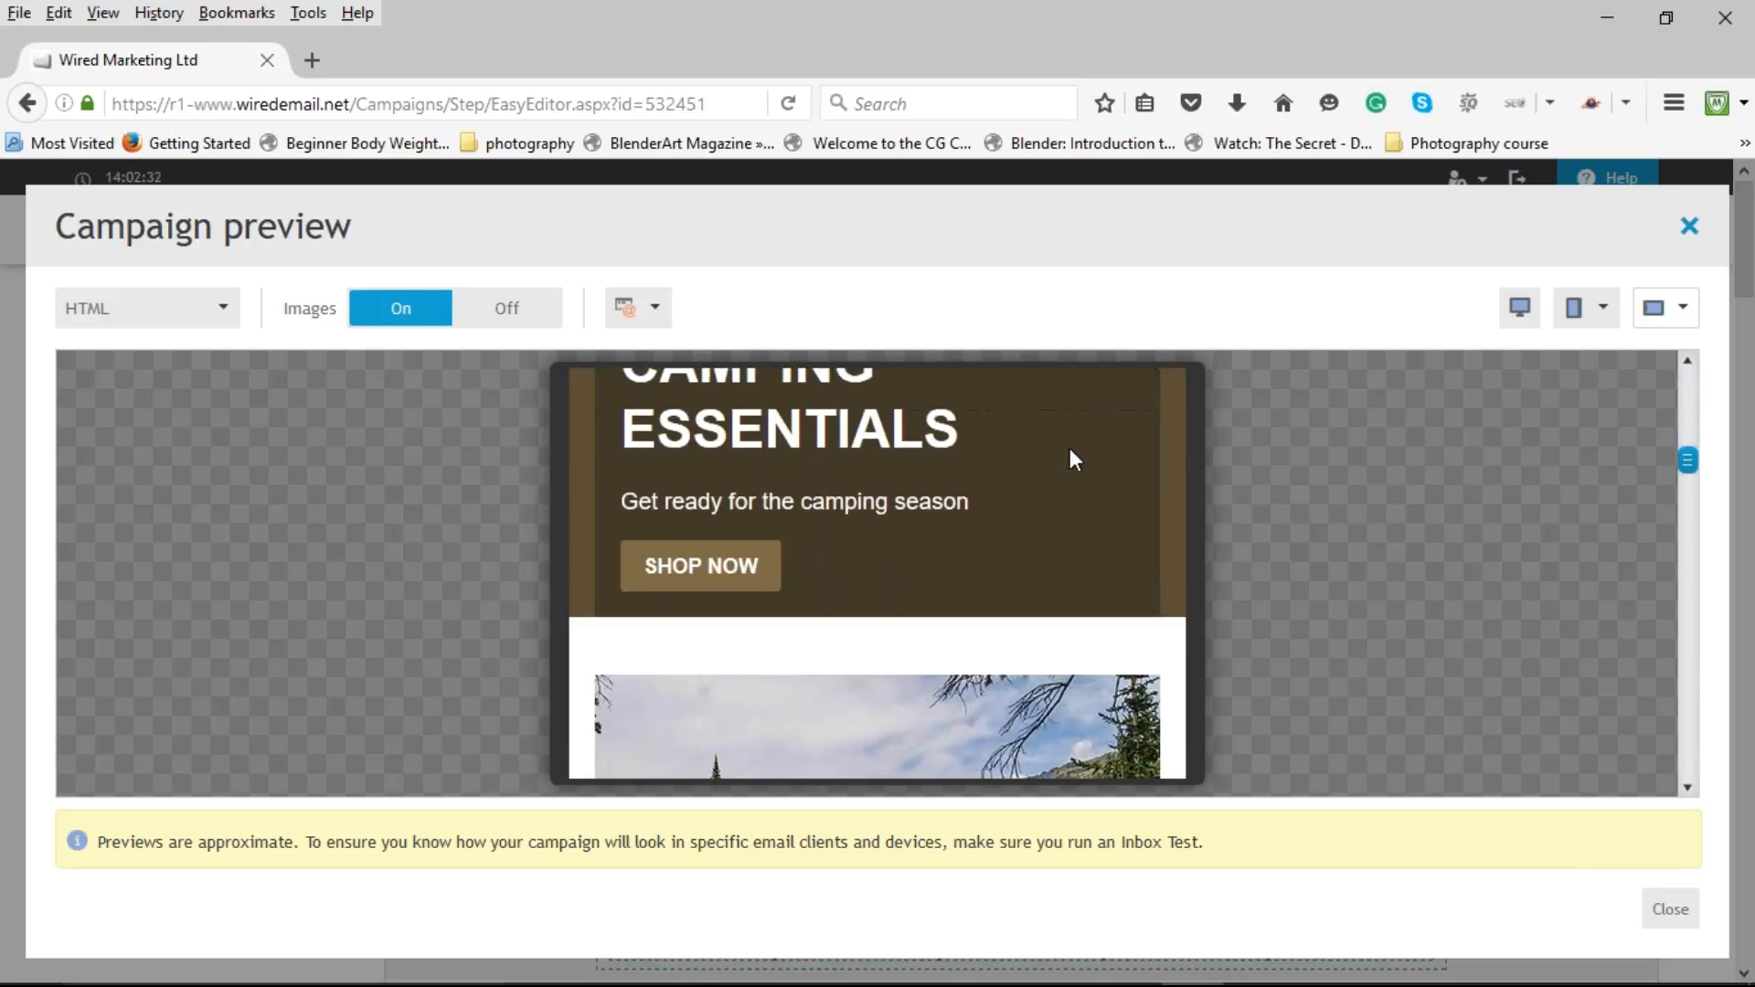
scroll(836, 647, up, 1)
scroll(862, 626, up, 10)
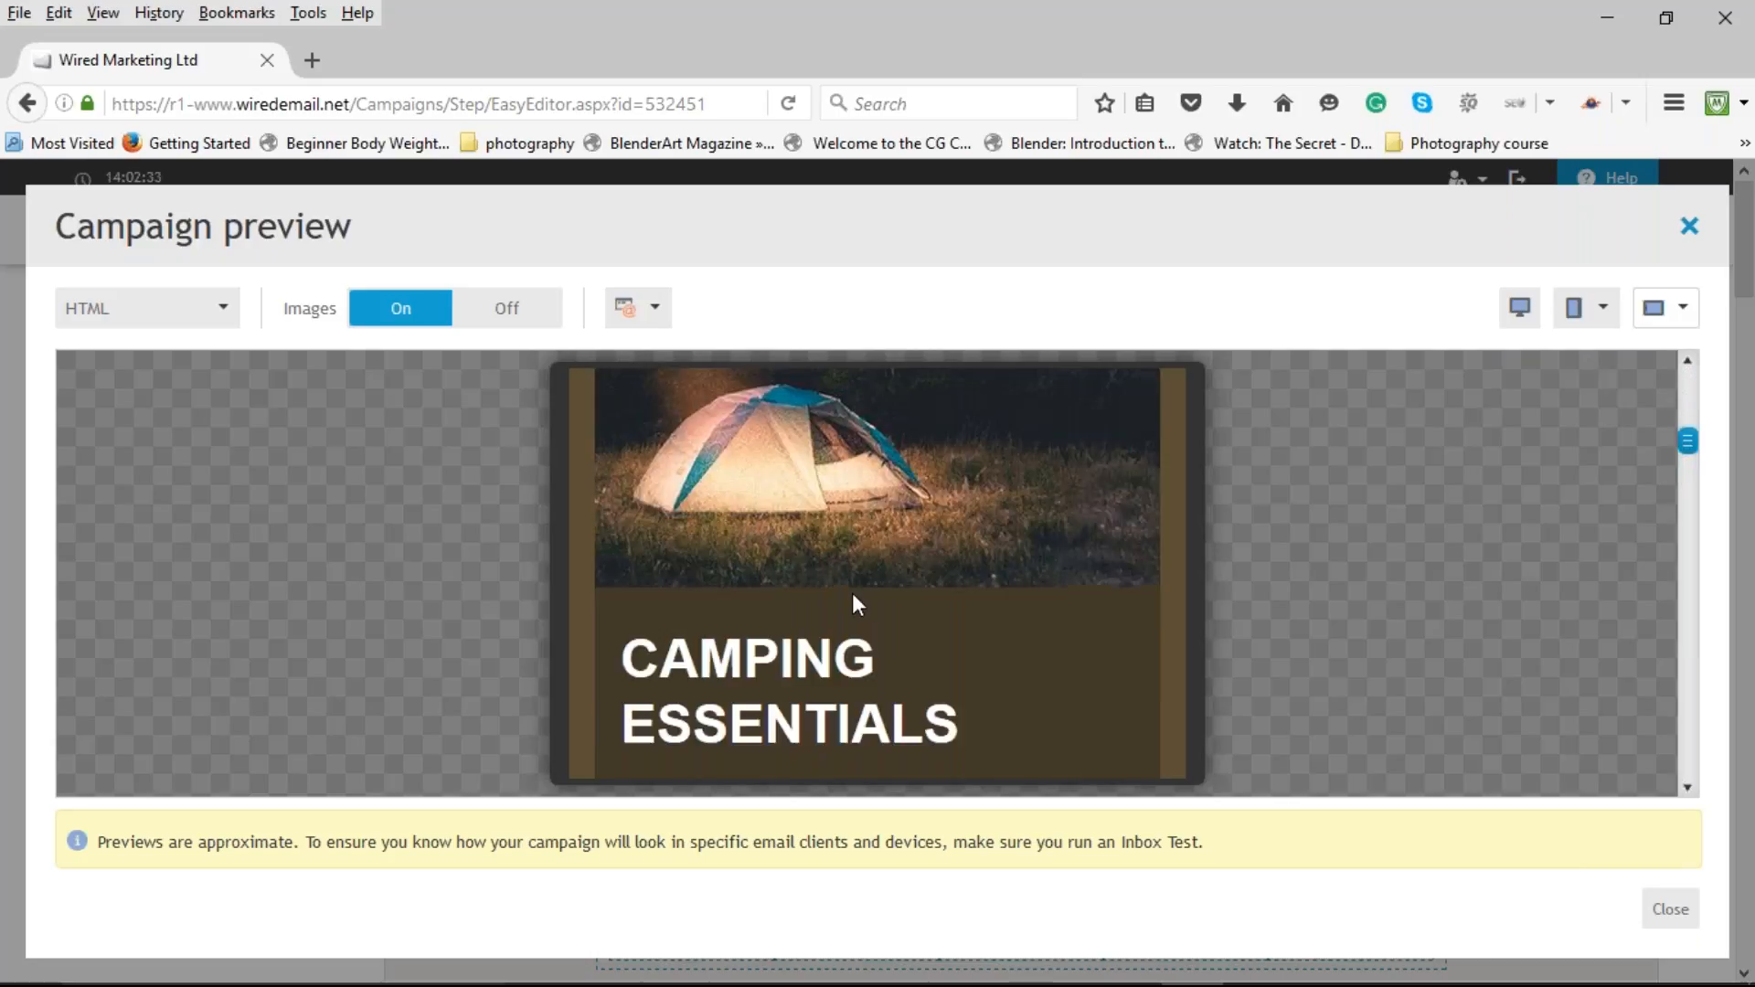
scroll(941, 517, down, 1)
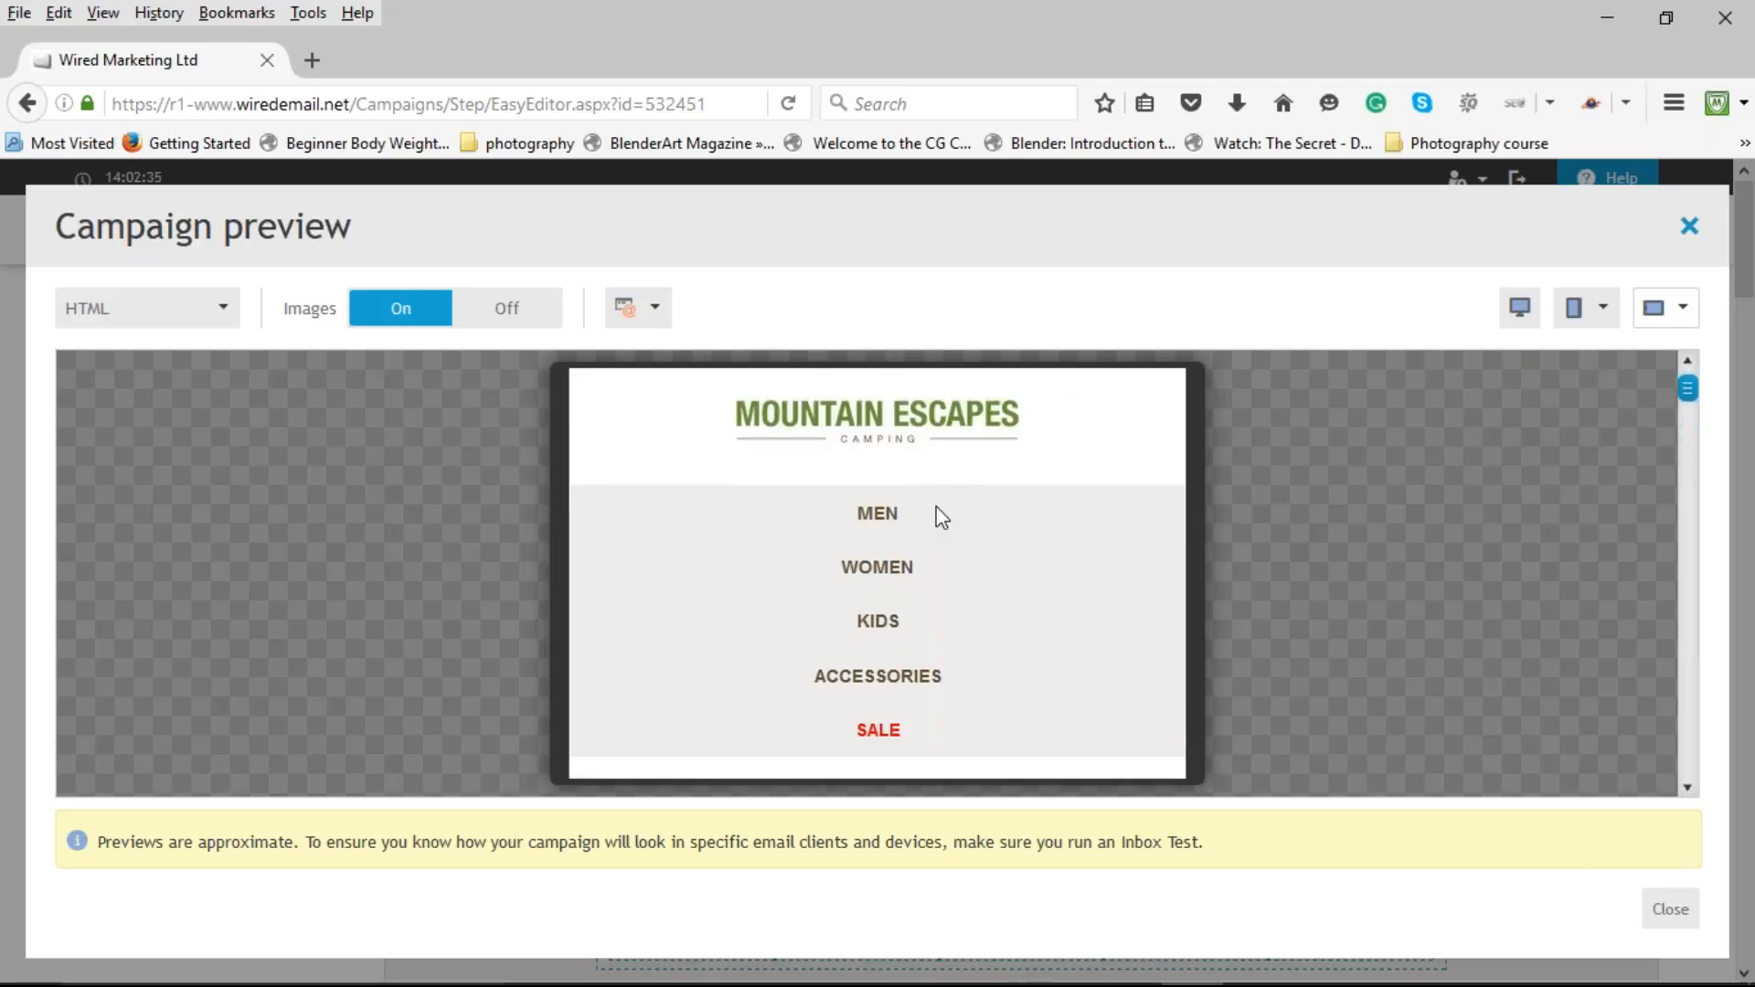
scroll(941, 517, down, 10)
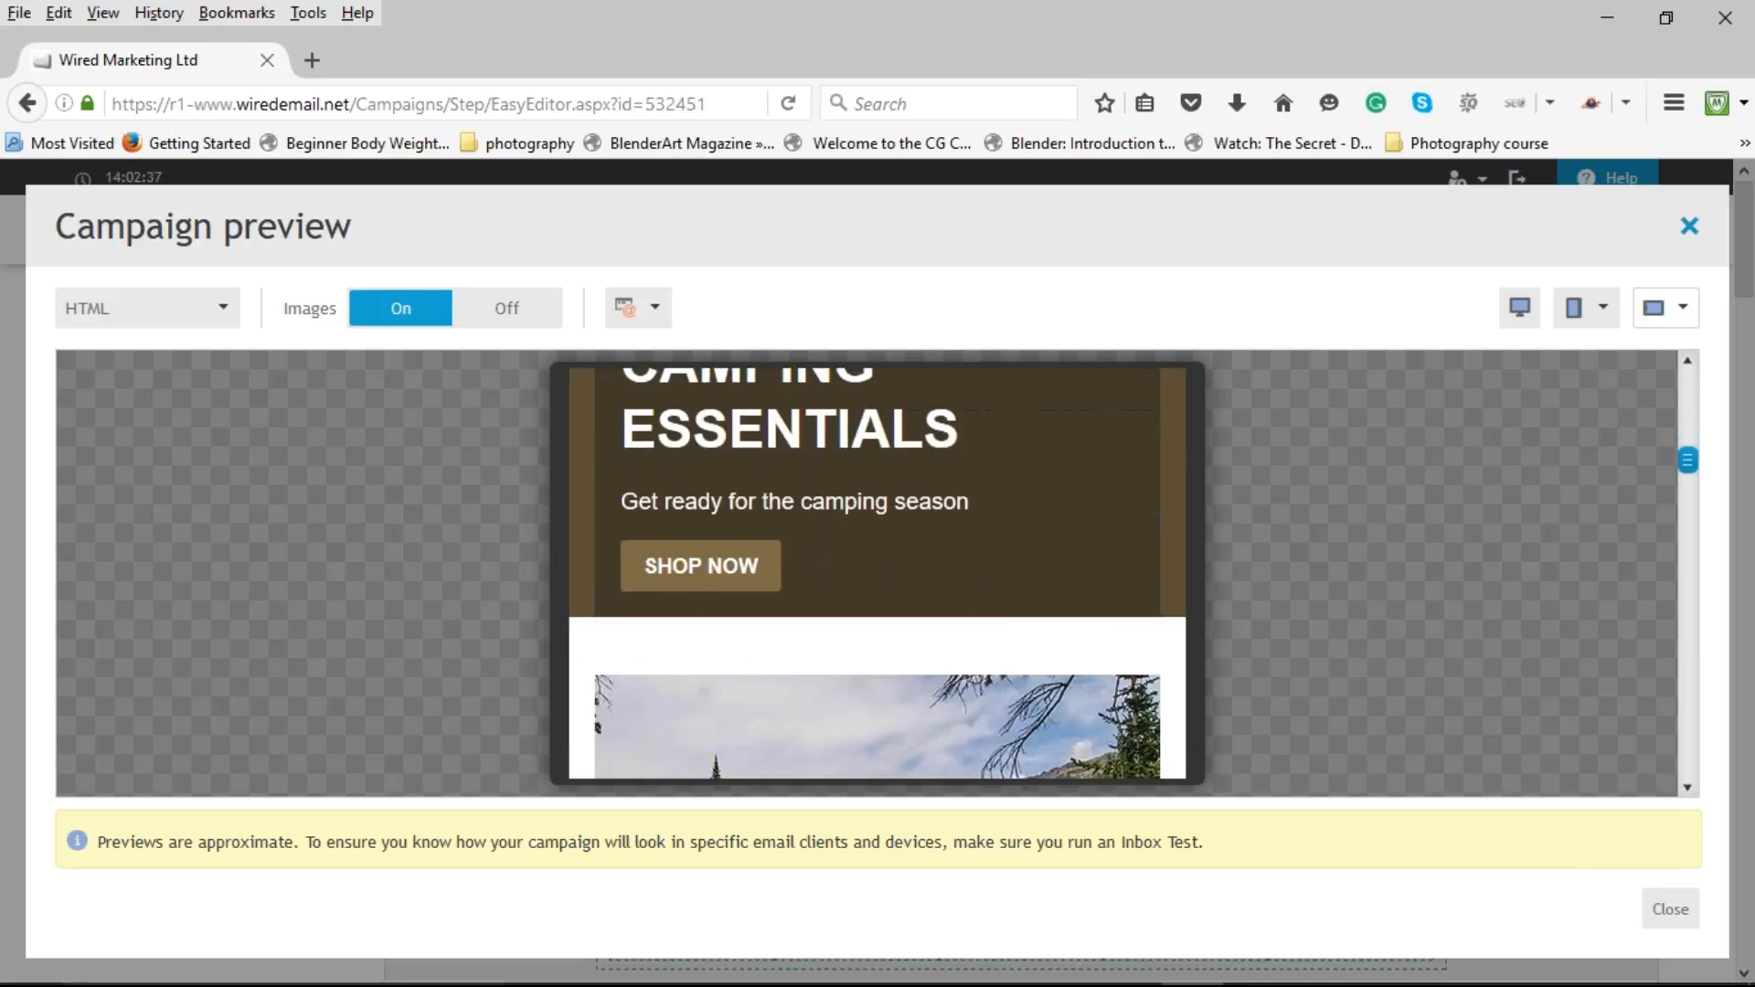
scroll(940, 502, down, 8)
scroll(940, 501, up, 10)
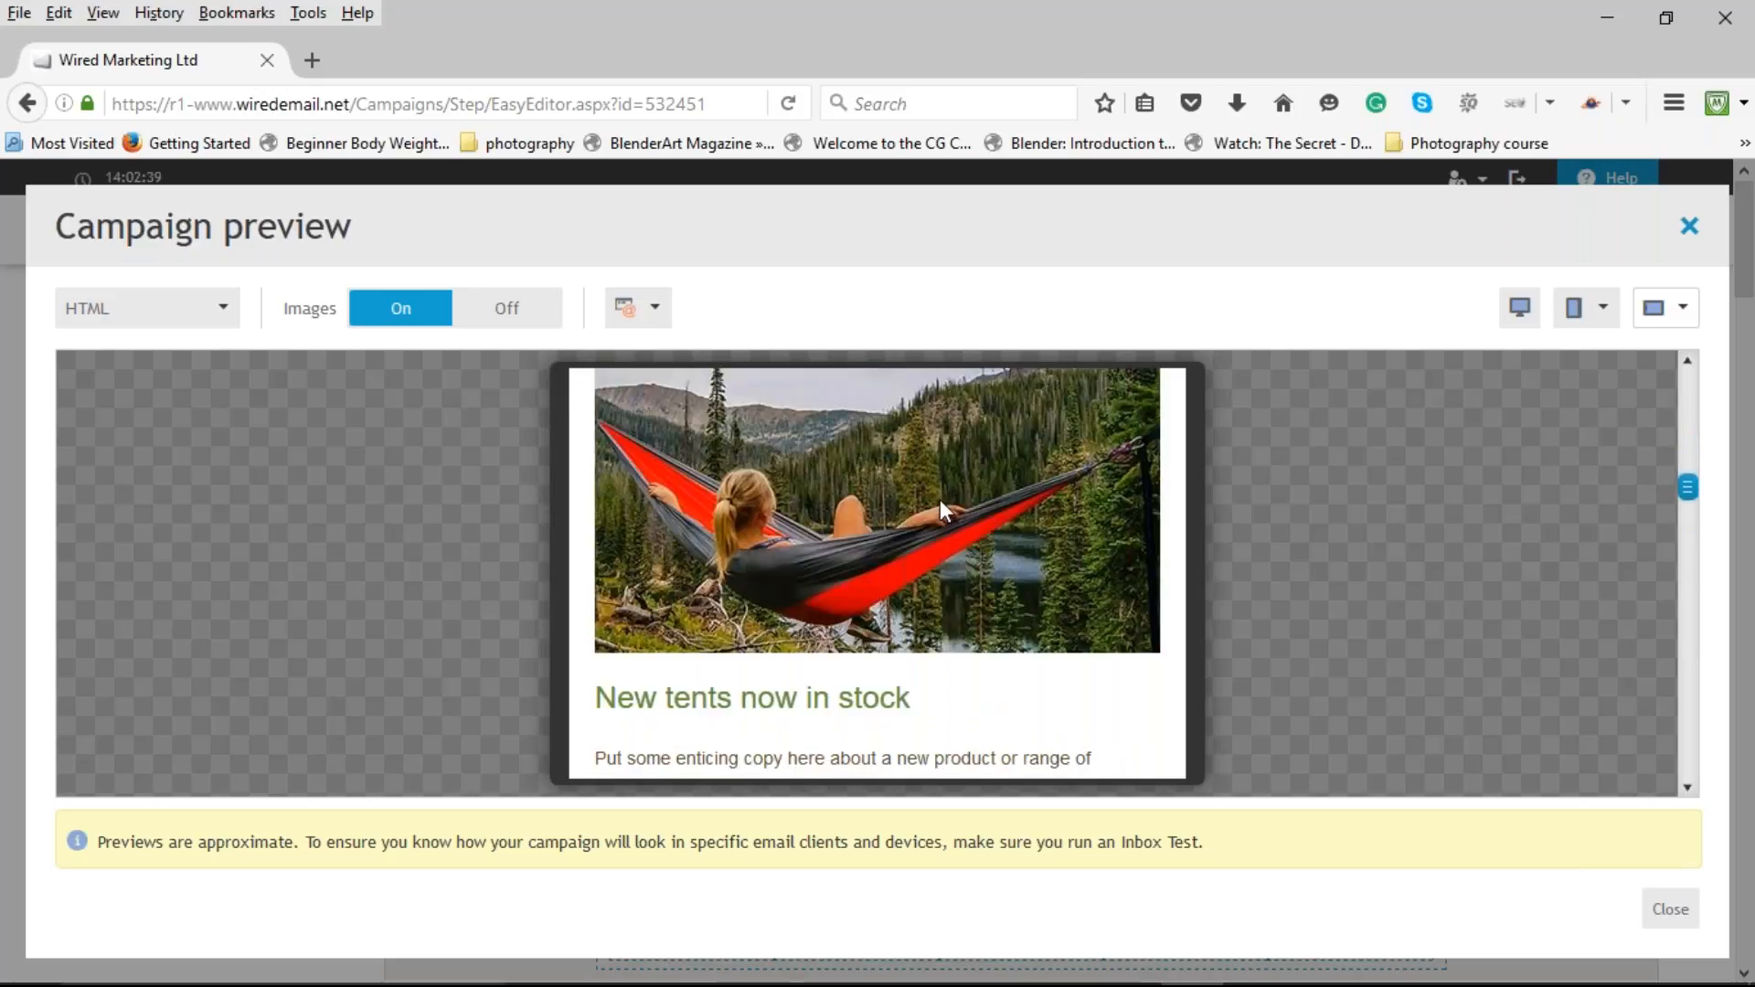
scroll(939, 499, up, 8)
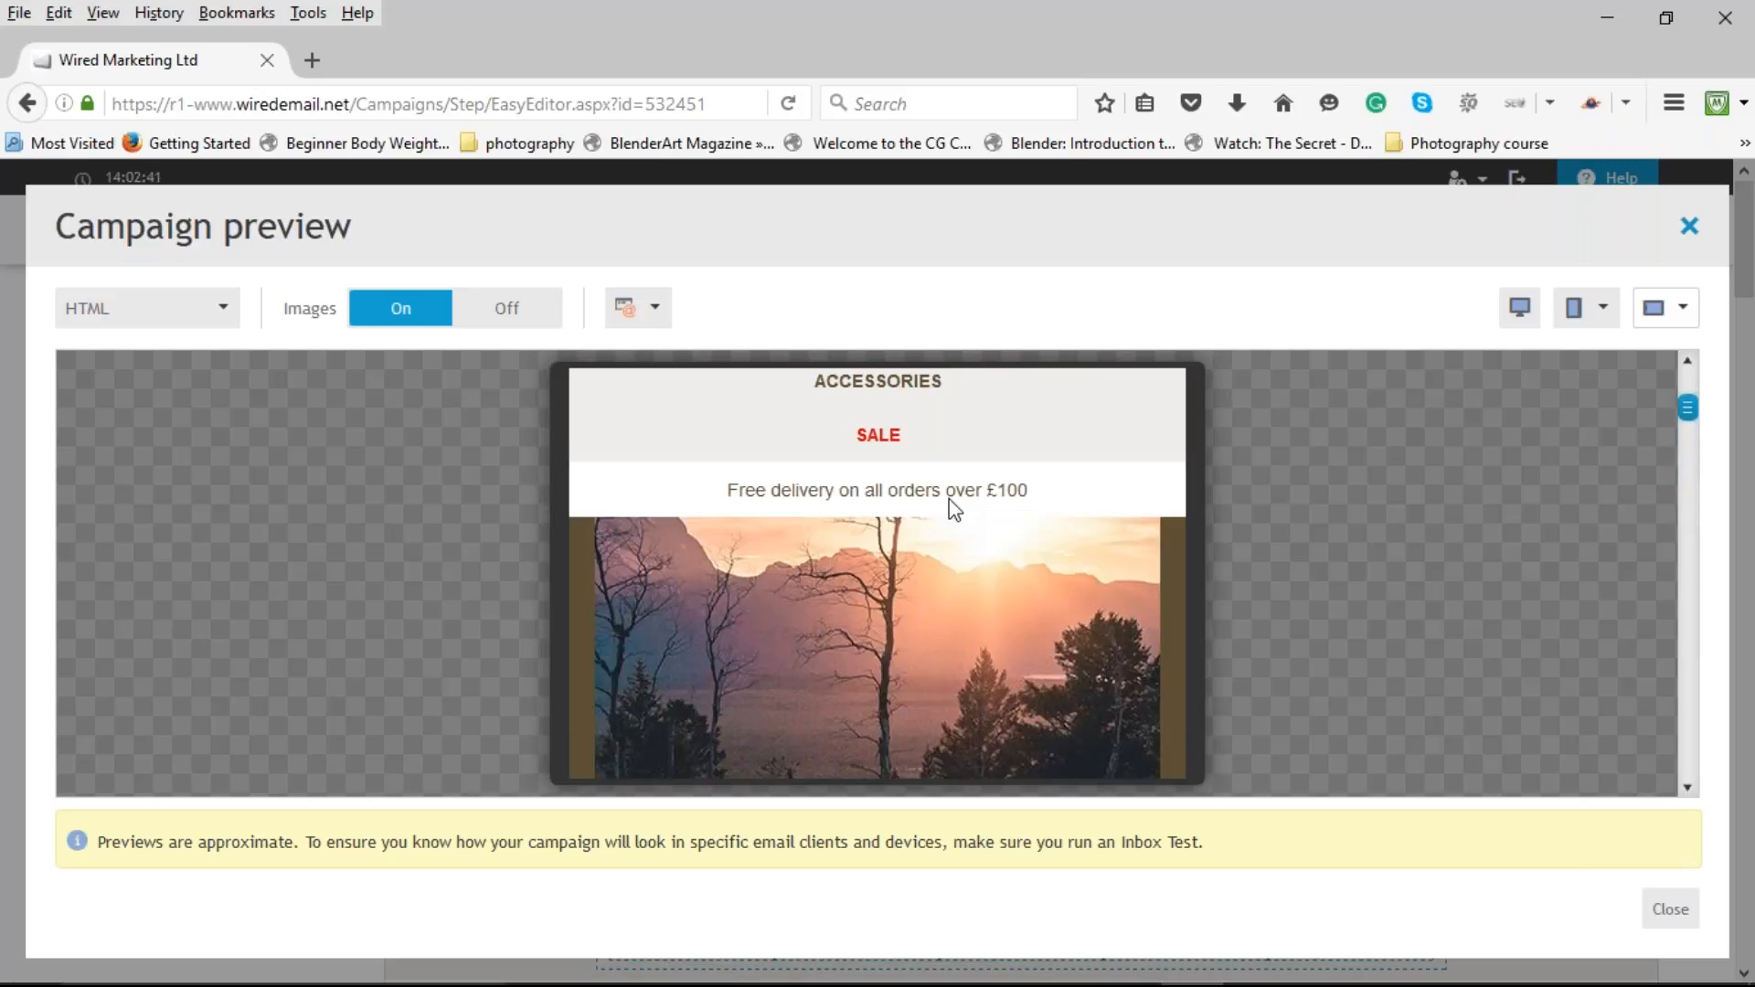
click(1690, 228)
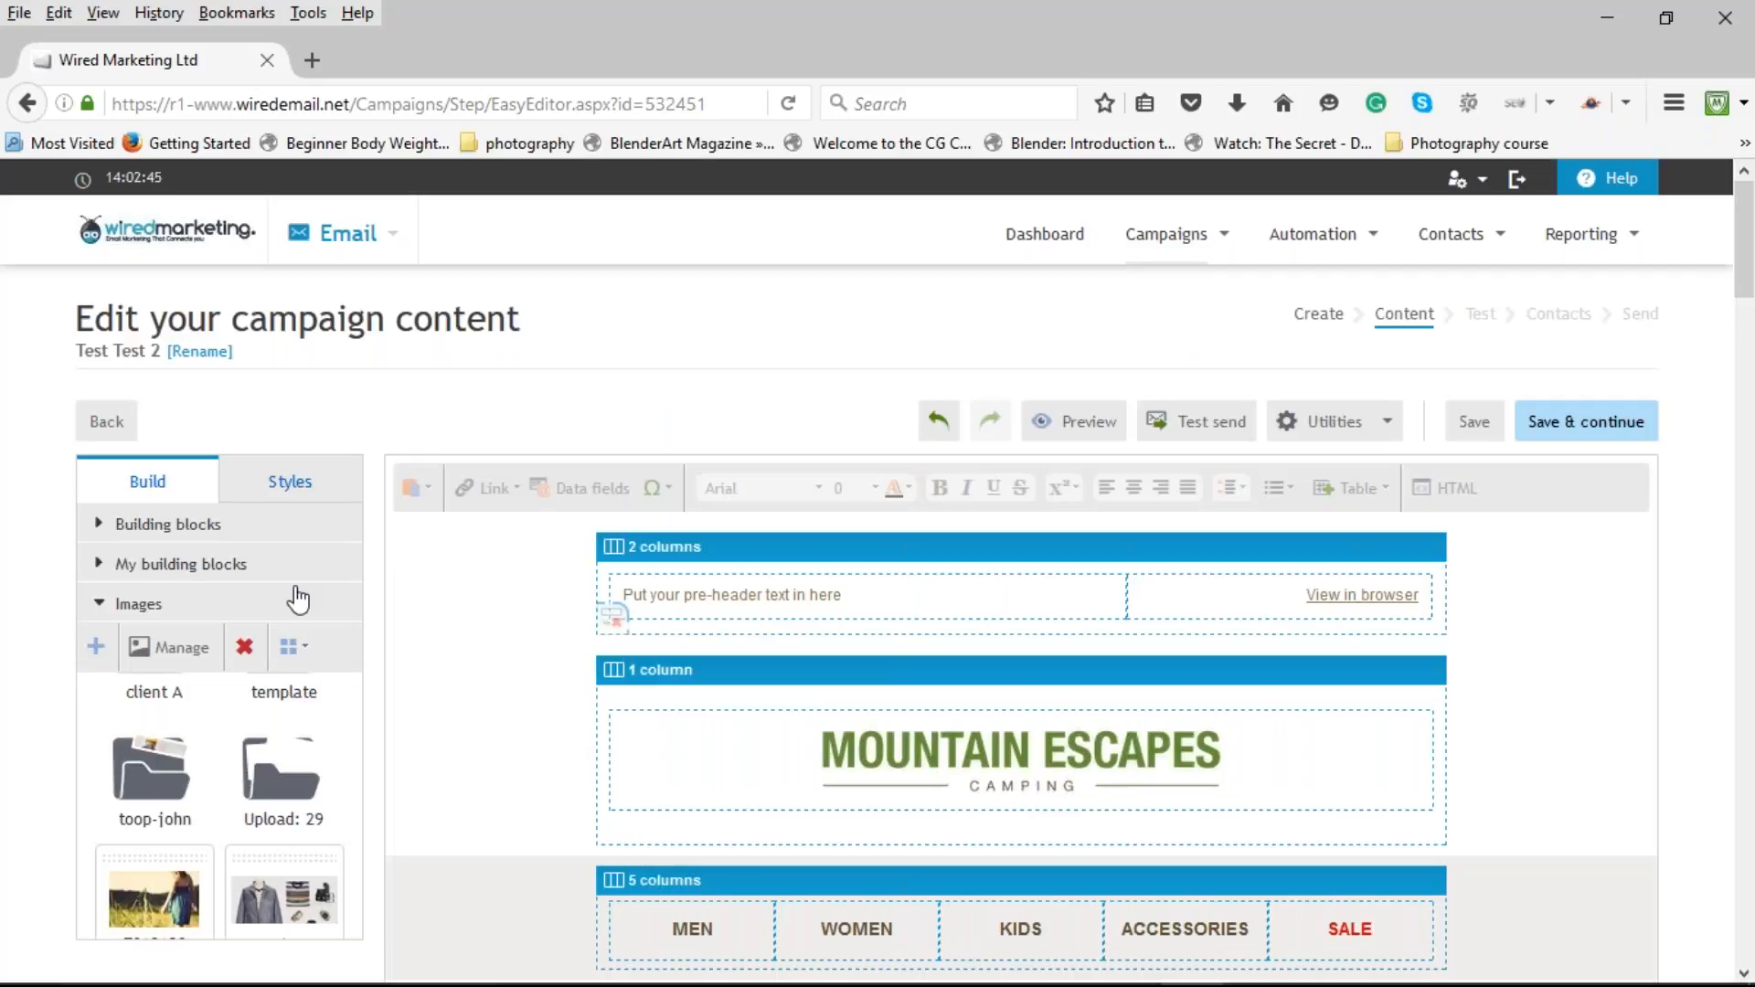
Open the mobile display style settings and select the MEN item in the navigation row.
scroll(176, 625, down, 3)
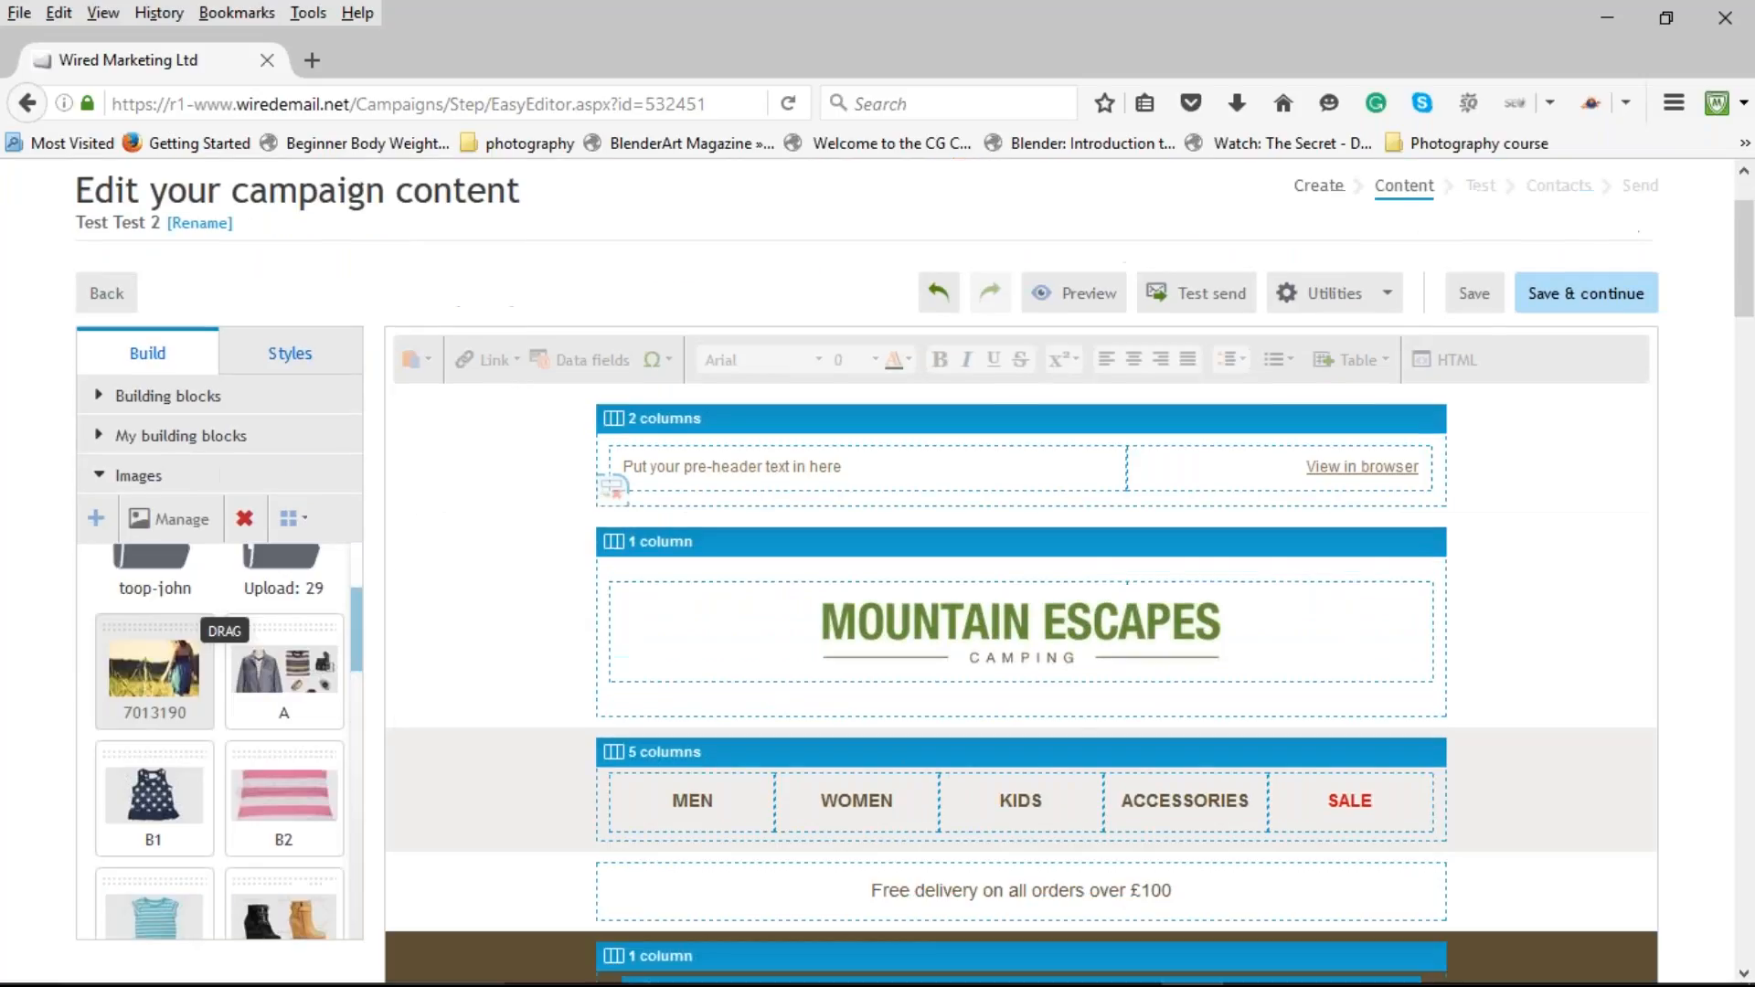
click(286, 356)
click(174, 881)
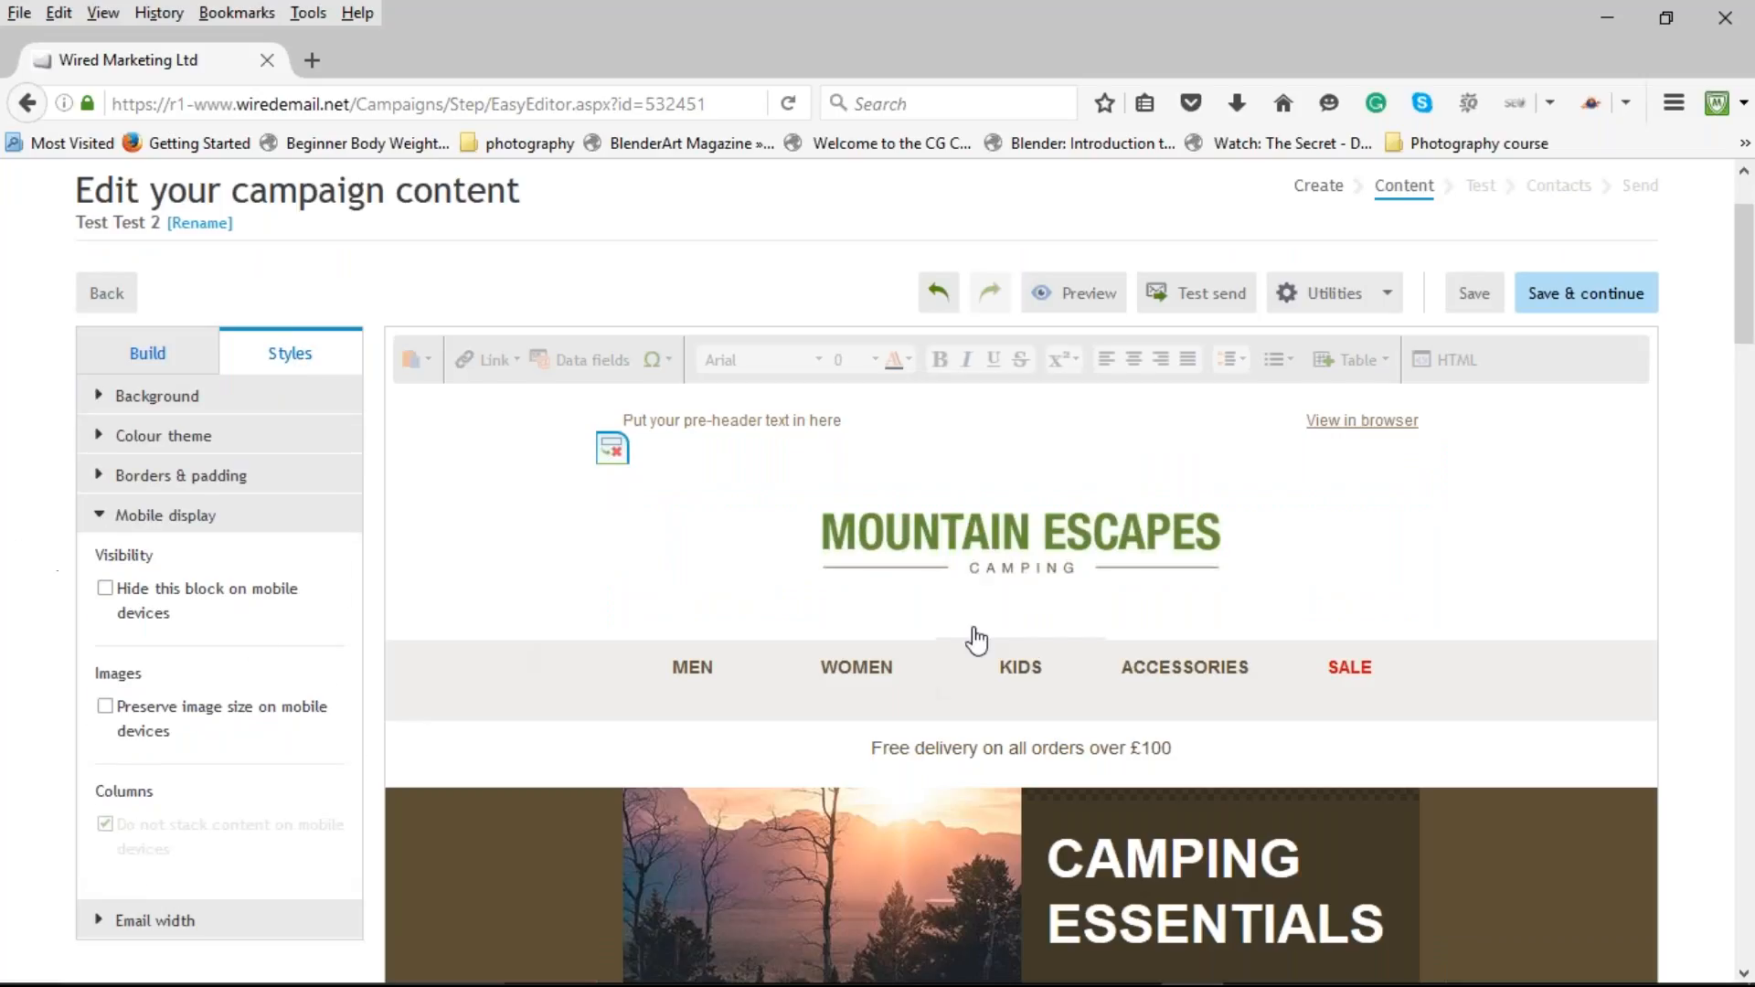
scroll(799, 827, down, 3)
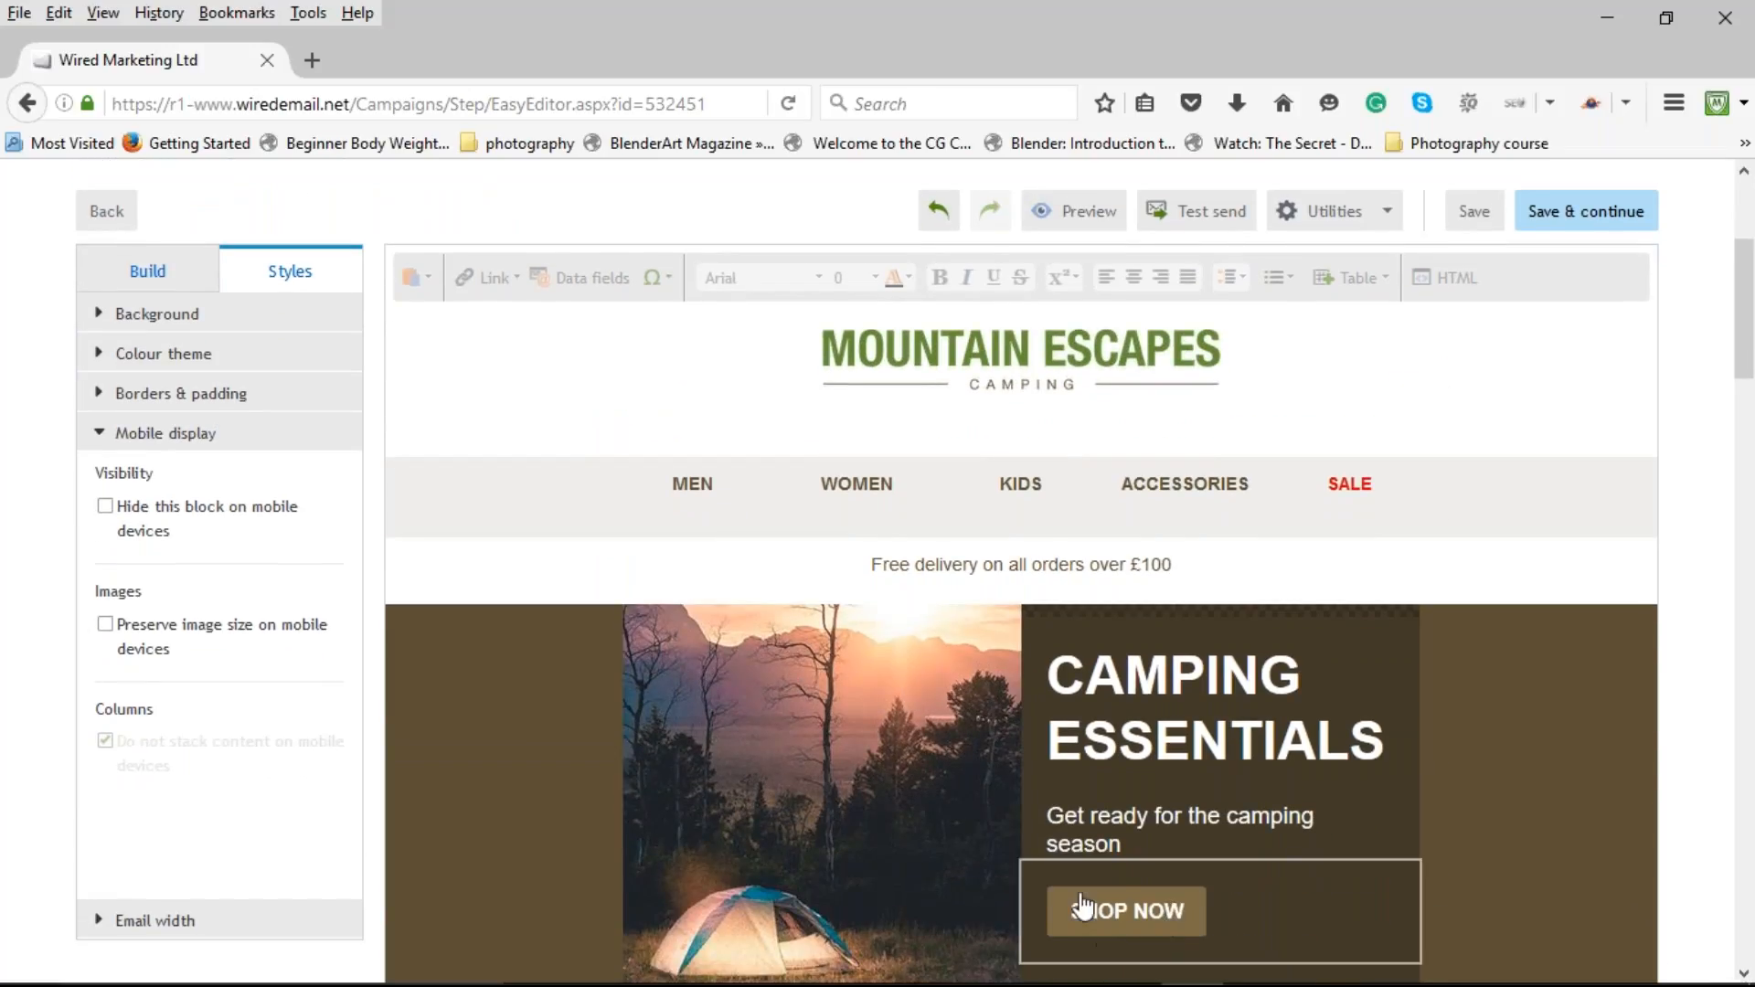
scroll(1159, 907, up, 3)
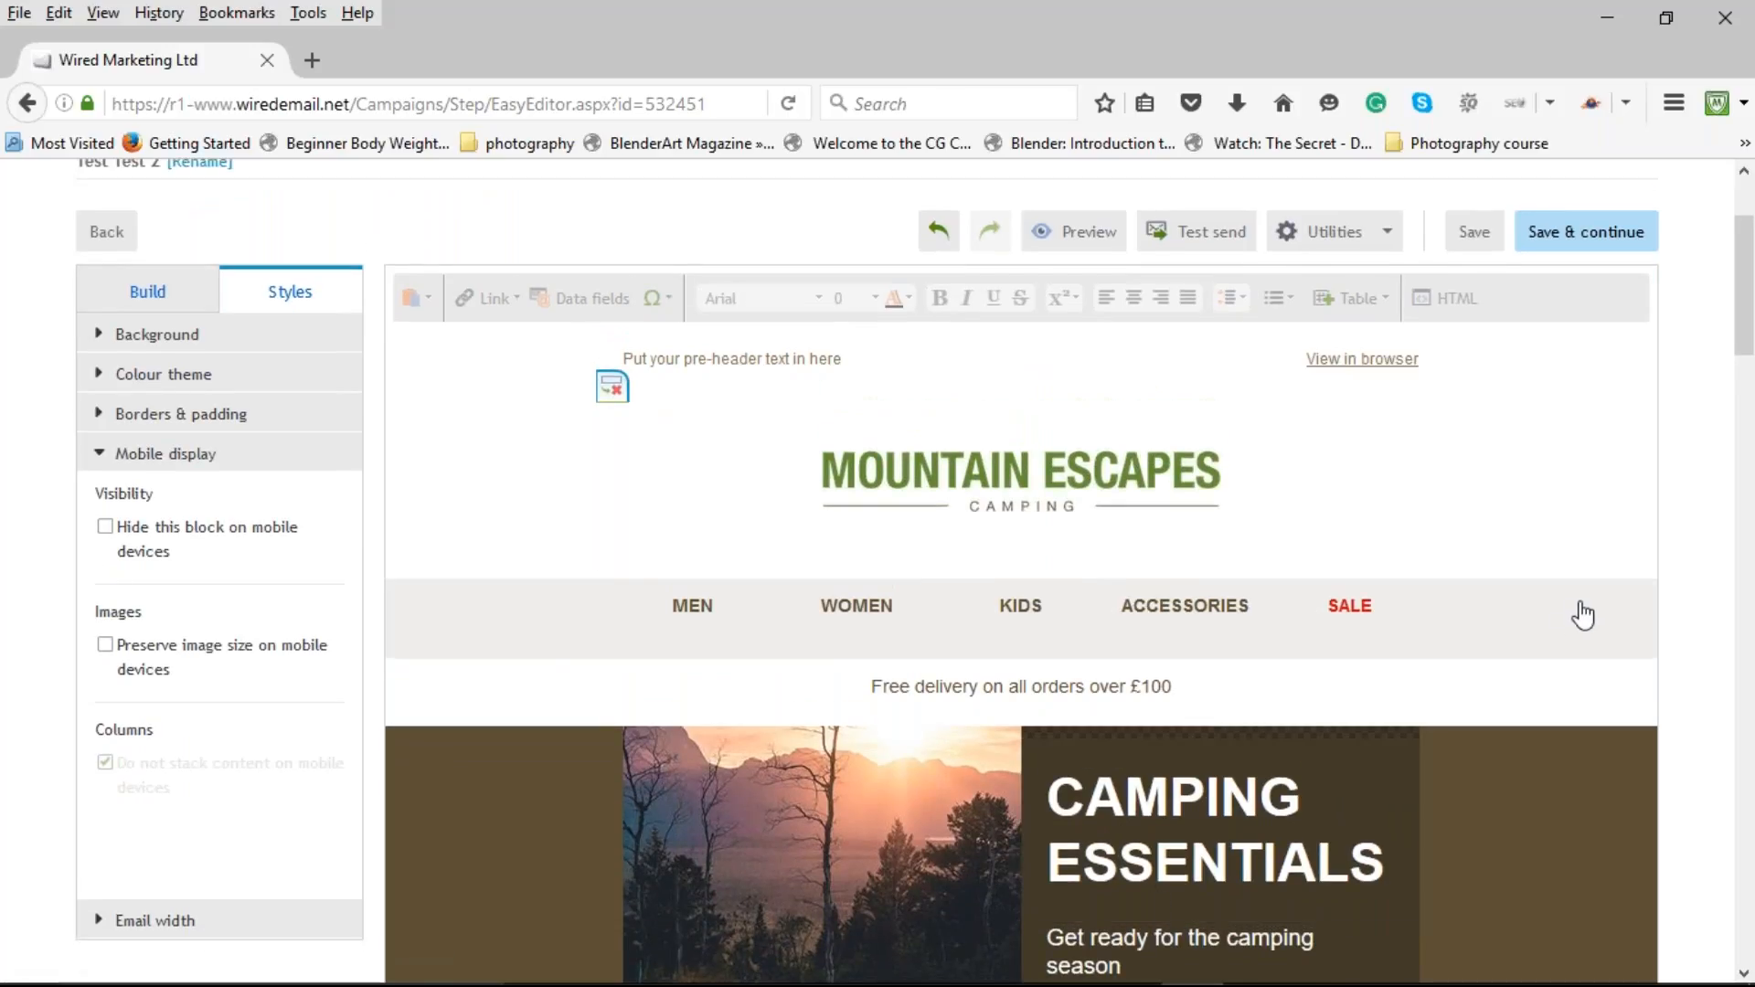
click(571, 610)
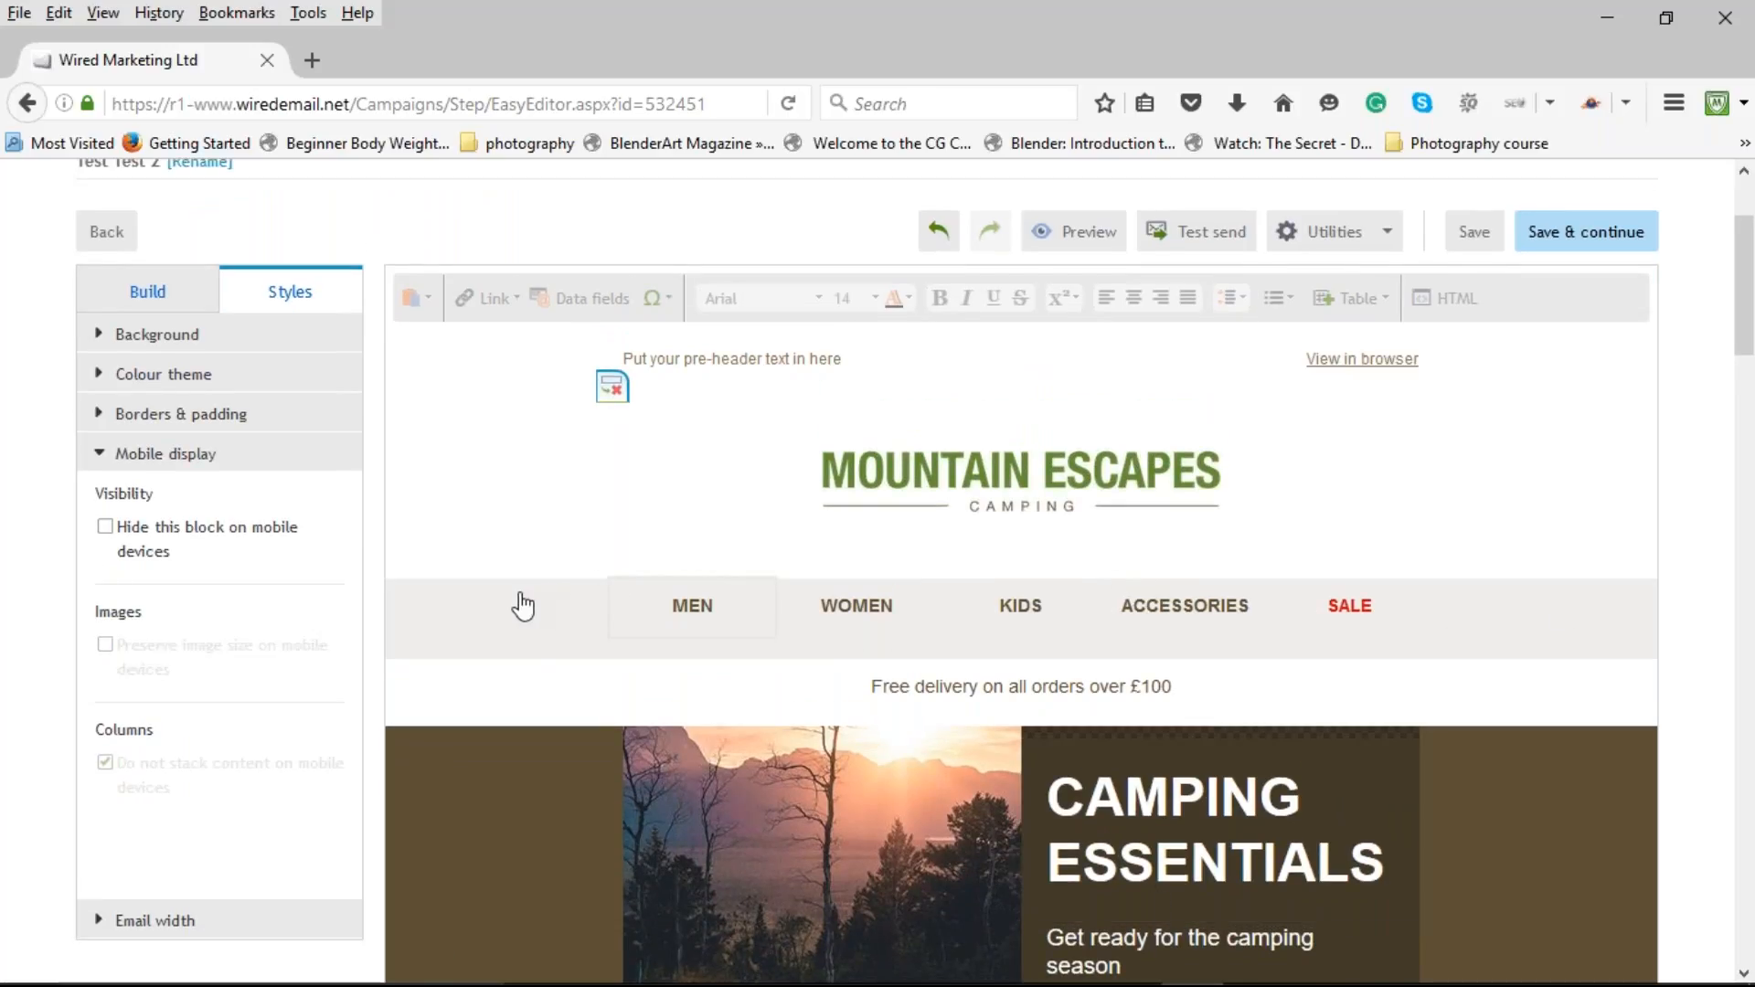
Toggle hiding the MEN item on mobile devices on and off, and check the email in the landscape phone preview.
click(104, 530)
click(105, 528)
click(1092, 236)
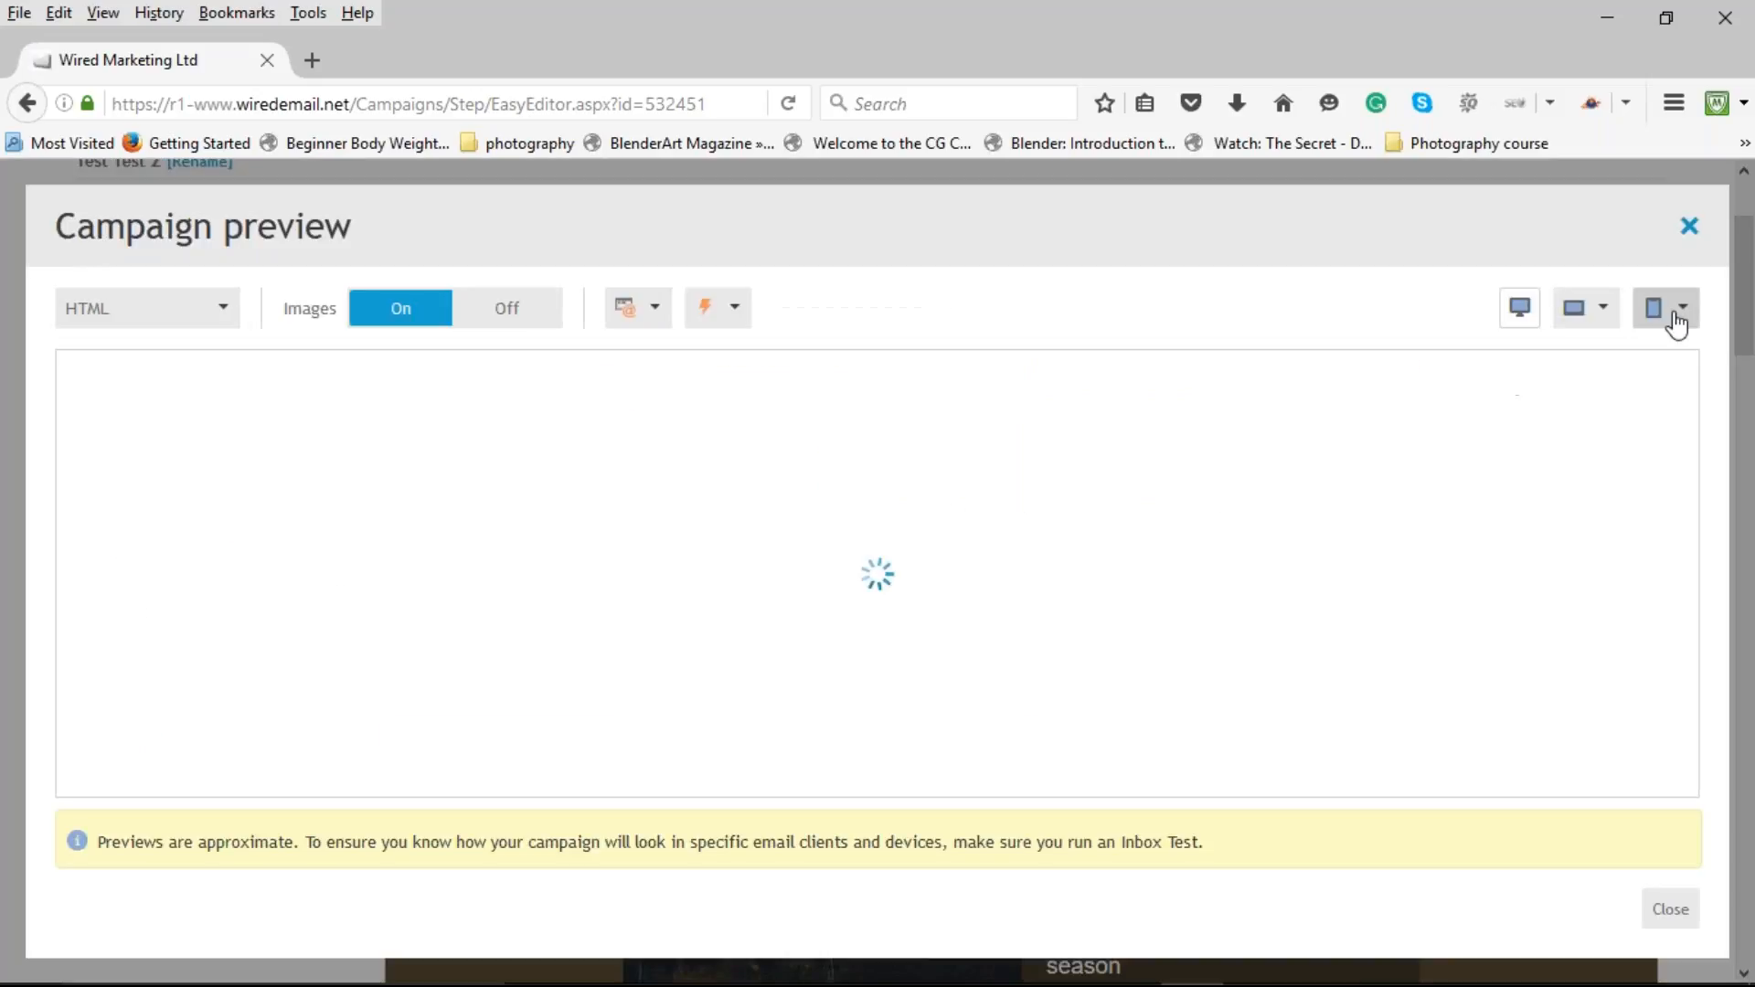
click(1677, 315)
click(1585, 362)
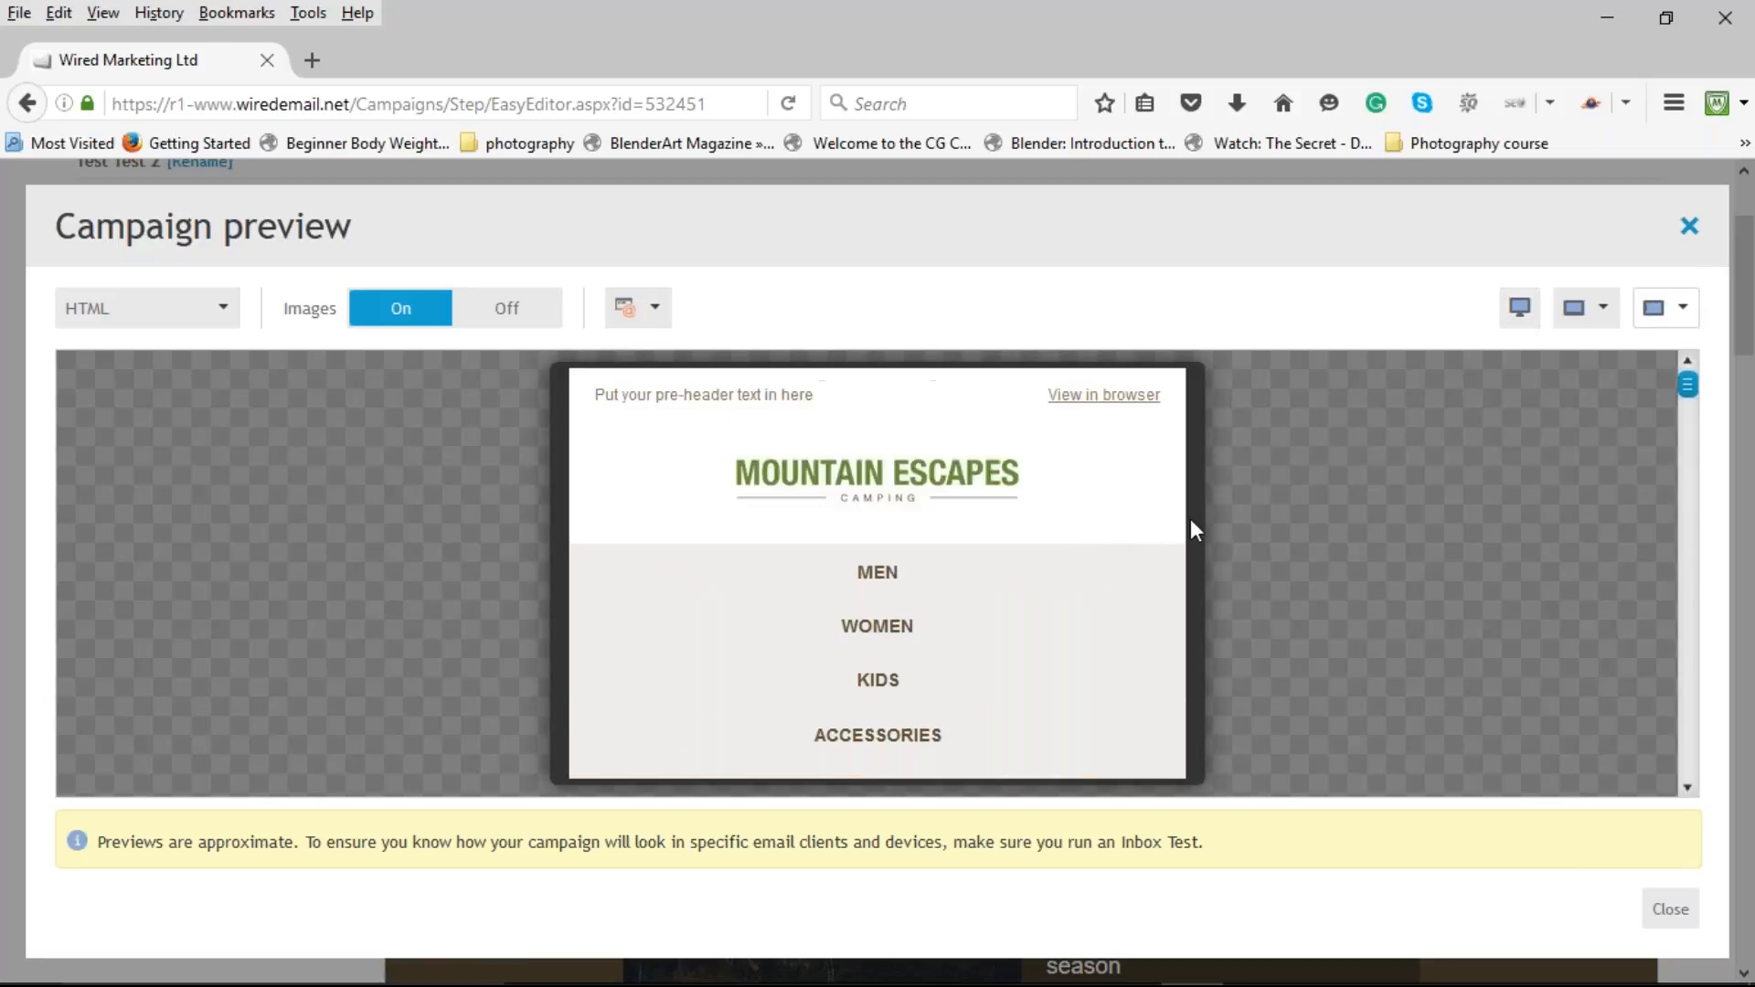
click(1689, 228)
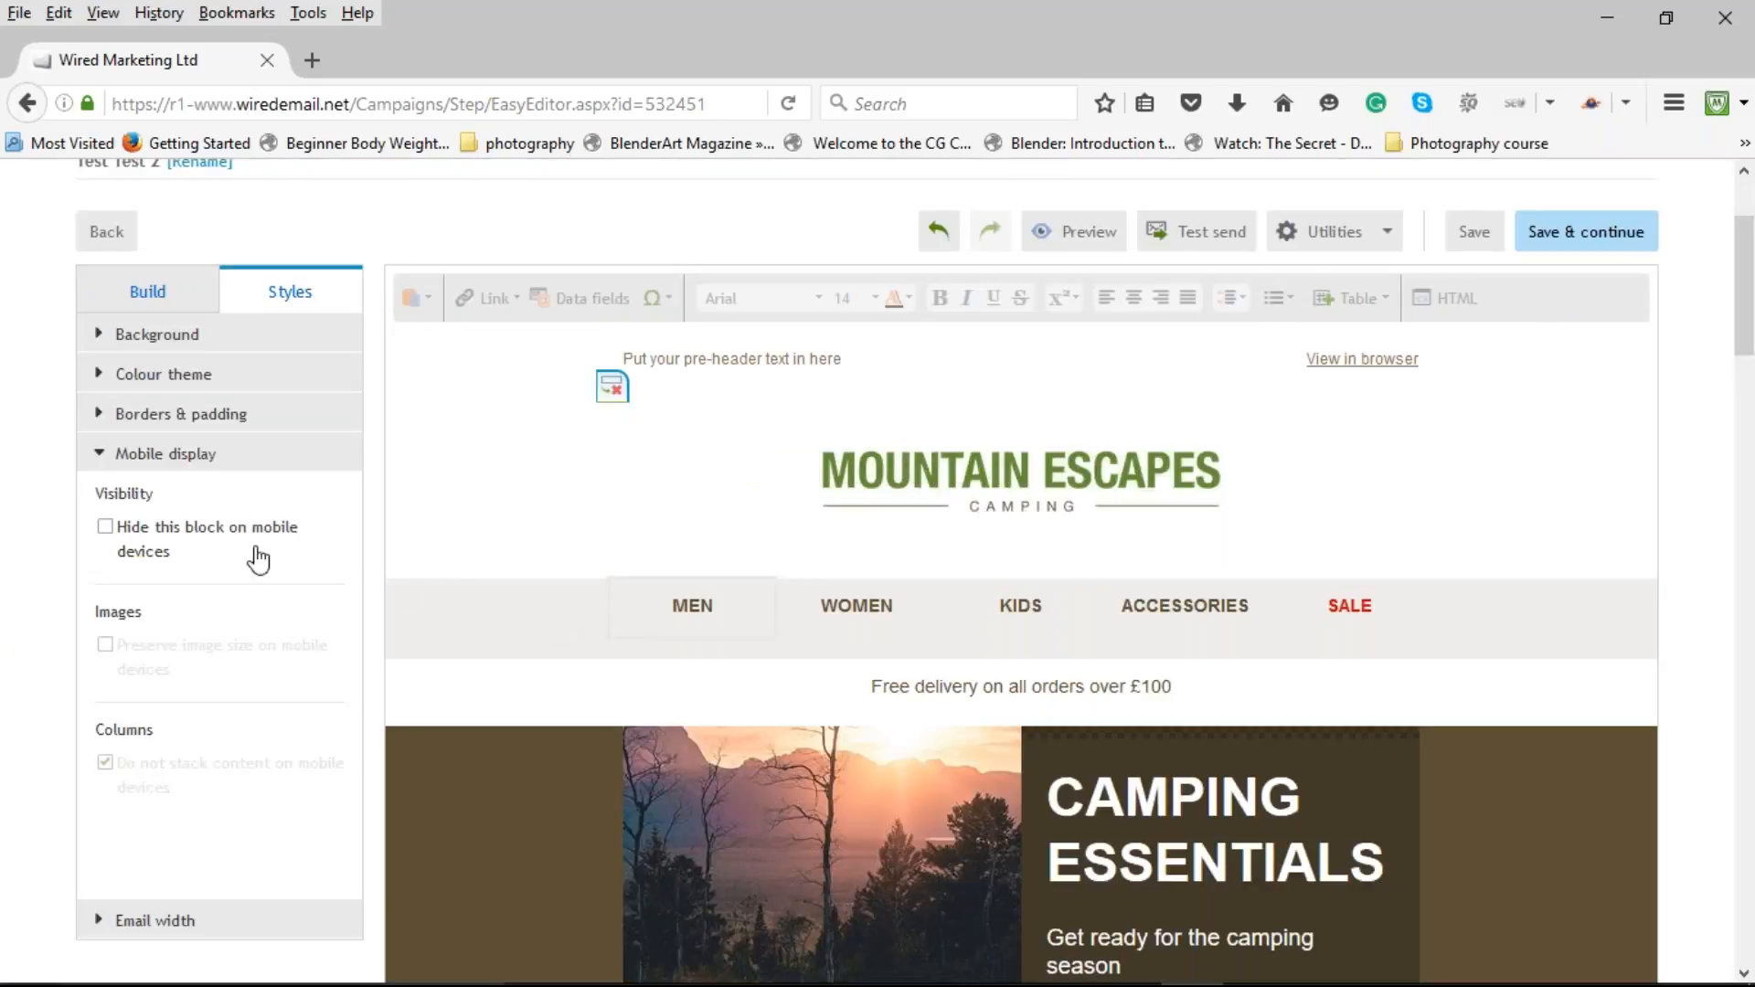
Try hiding only the MEN item on mobile devices, checking it in the landscape phone preview before showing the item again.
click(106, 529)
click(1096, 243)
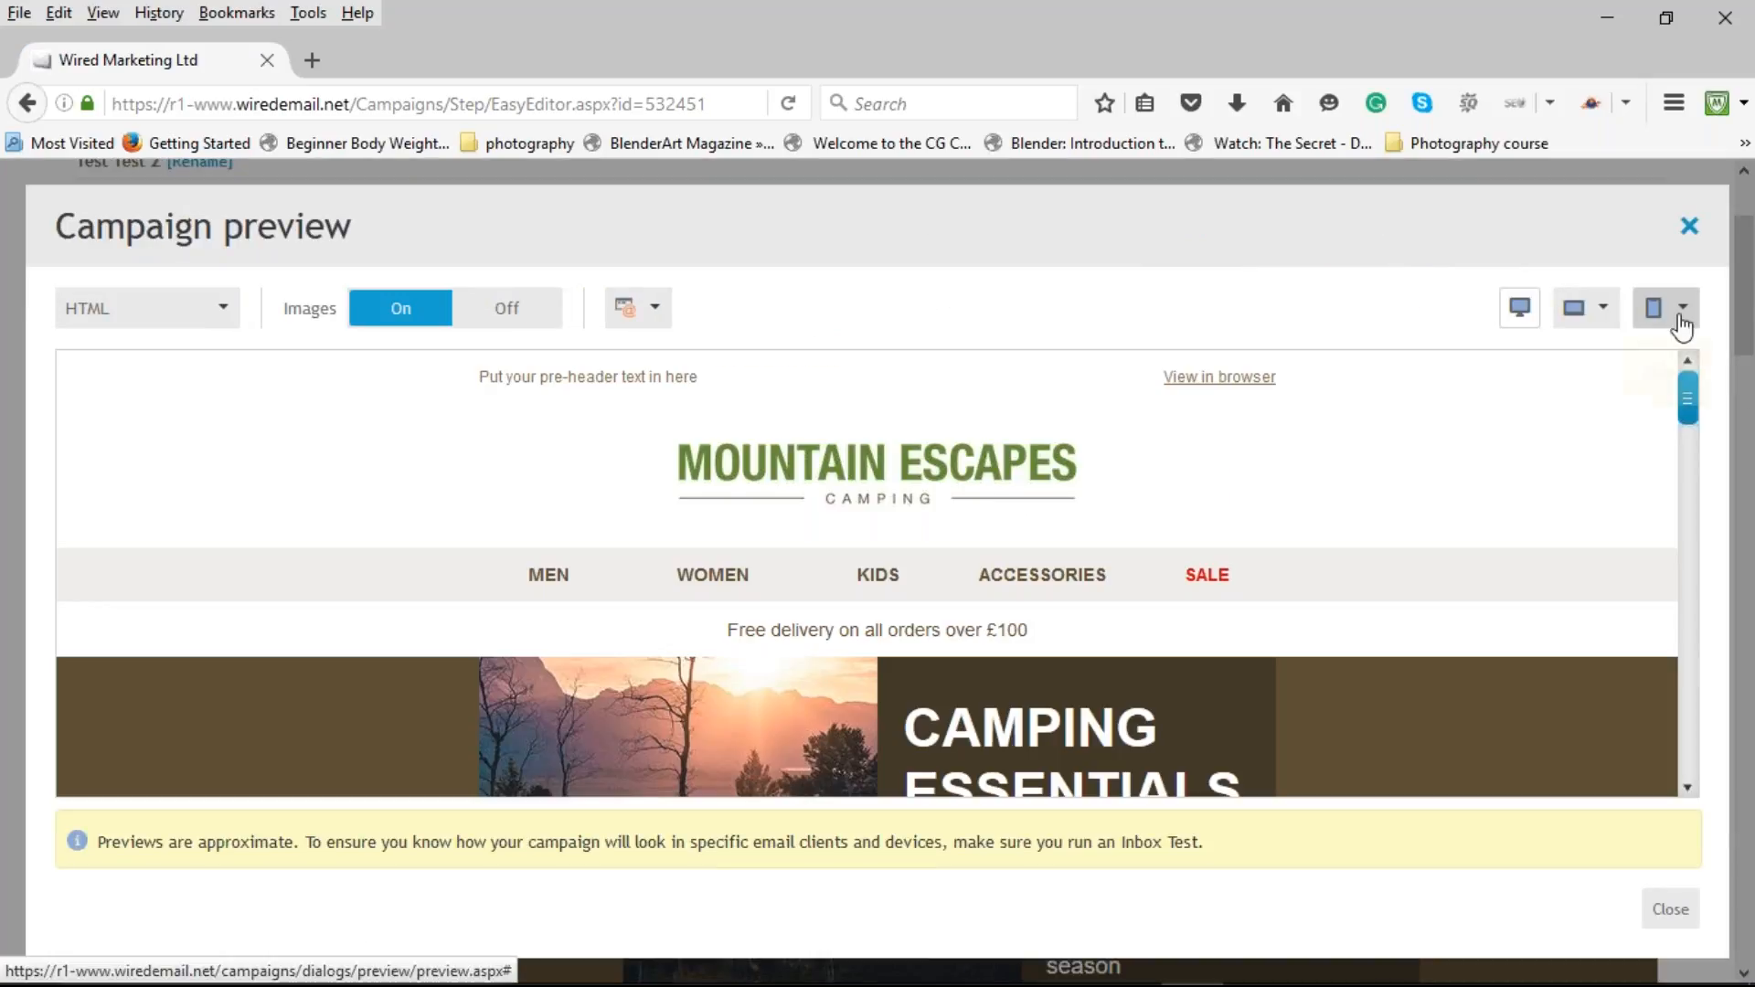
click(1682, 309)
click(1554, 348)
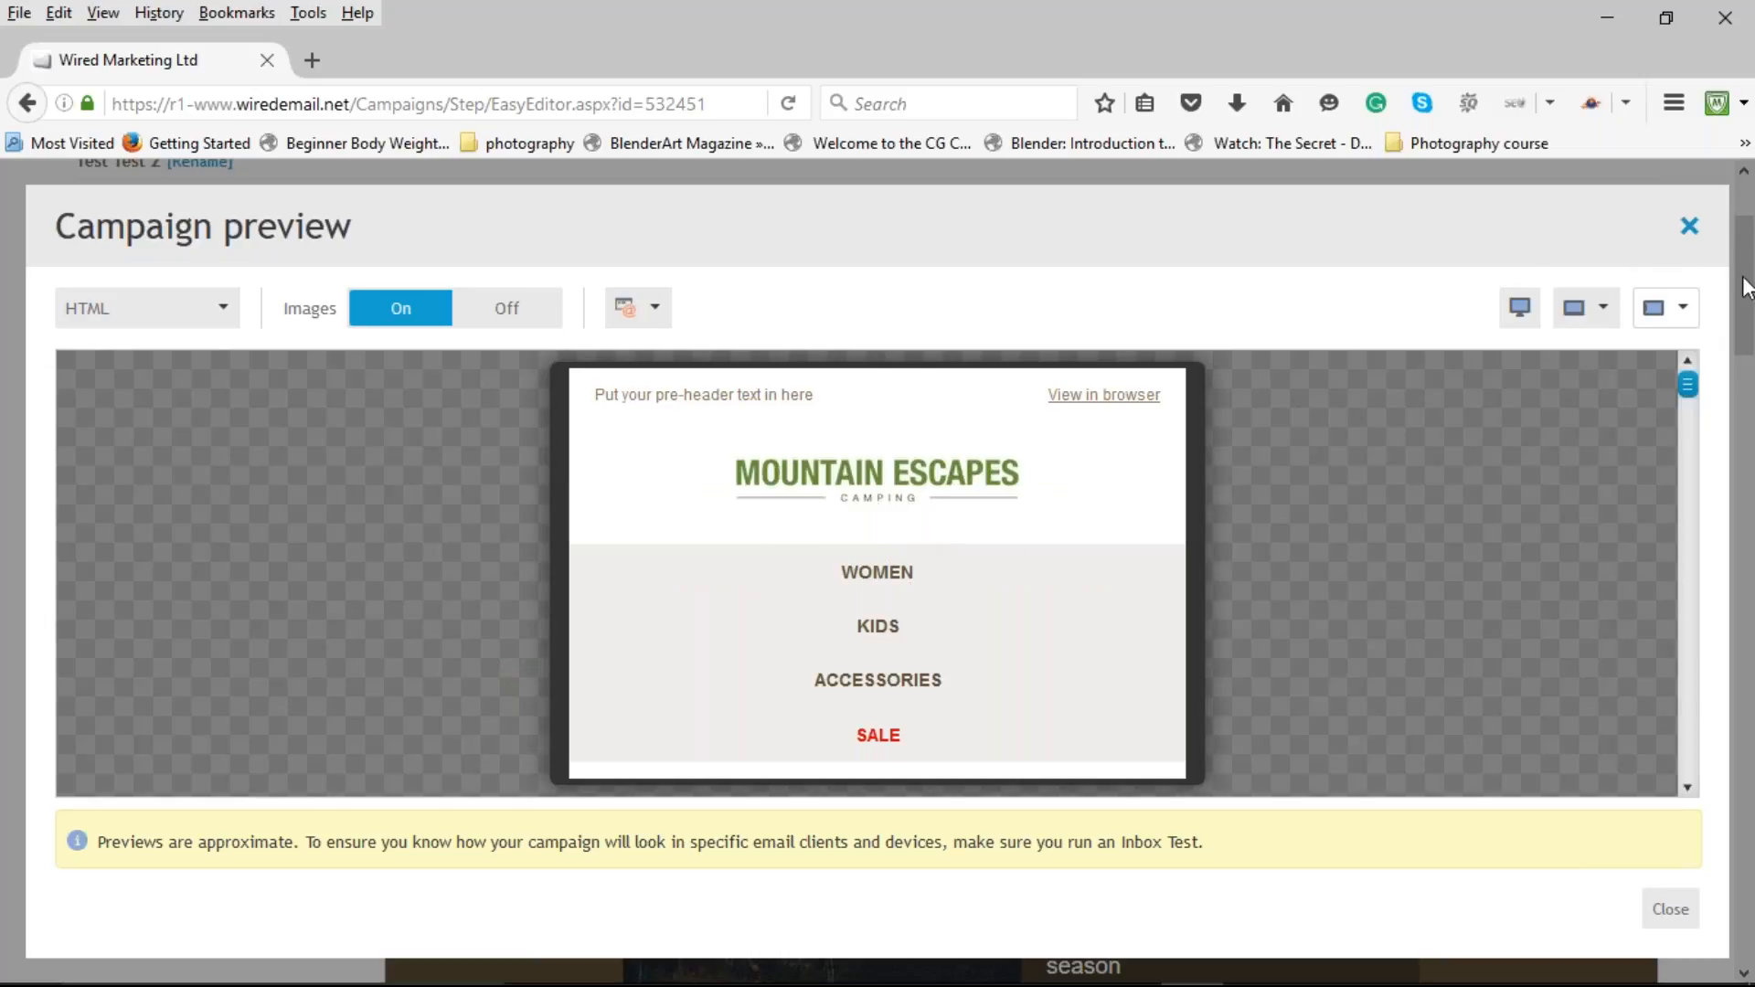
click(1693, 226)
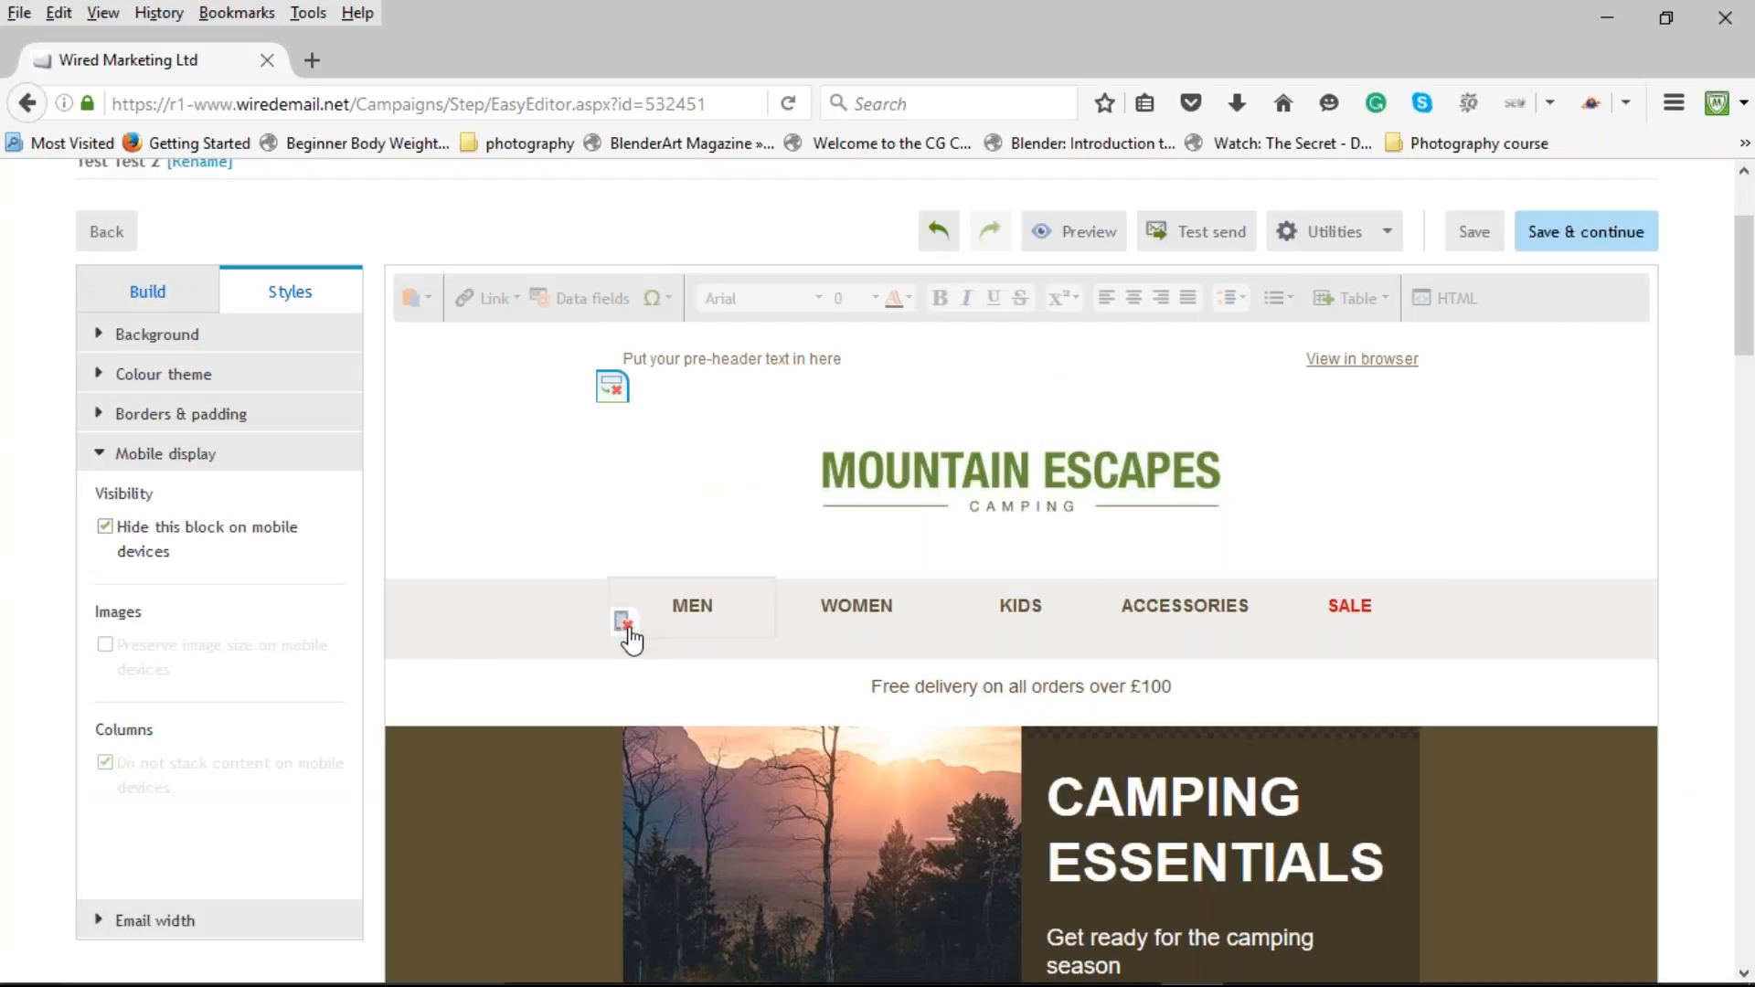
mouse_move(634, 631)
click(106, 527)
Select the entire five-column navigation row and hide the block on mobile devices.
click(157, 291)
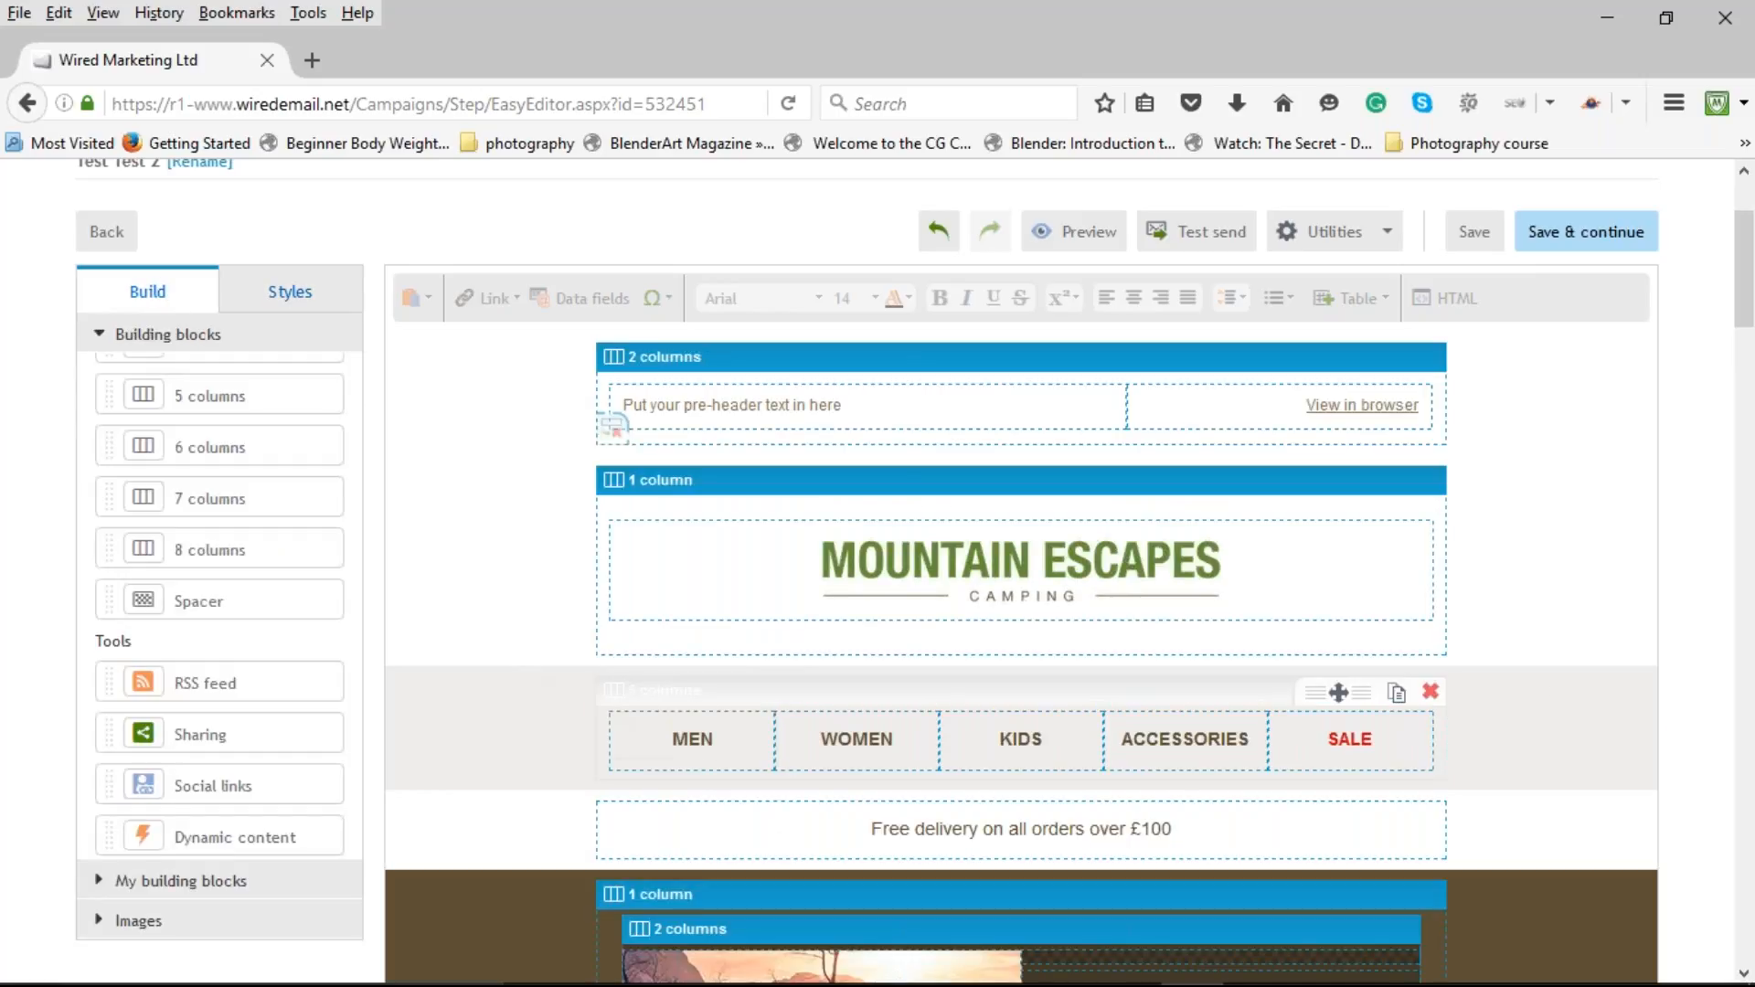
click(266, 300)
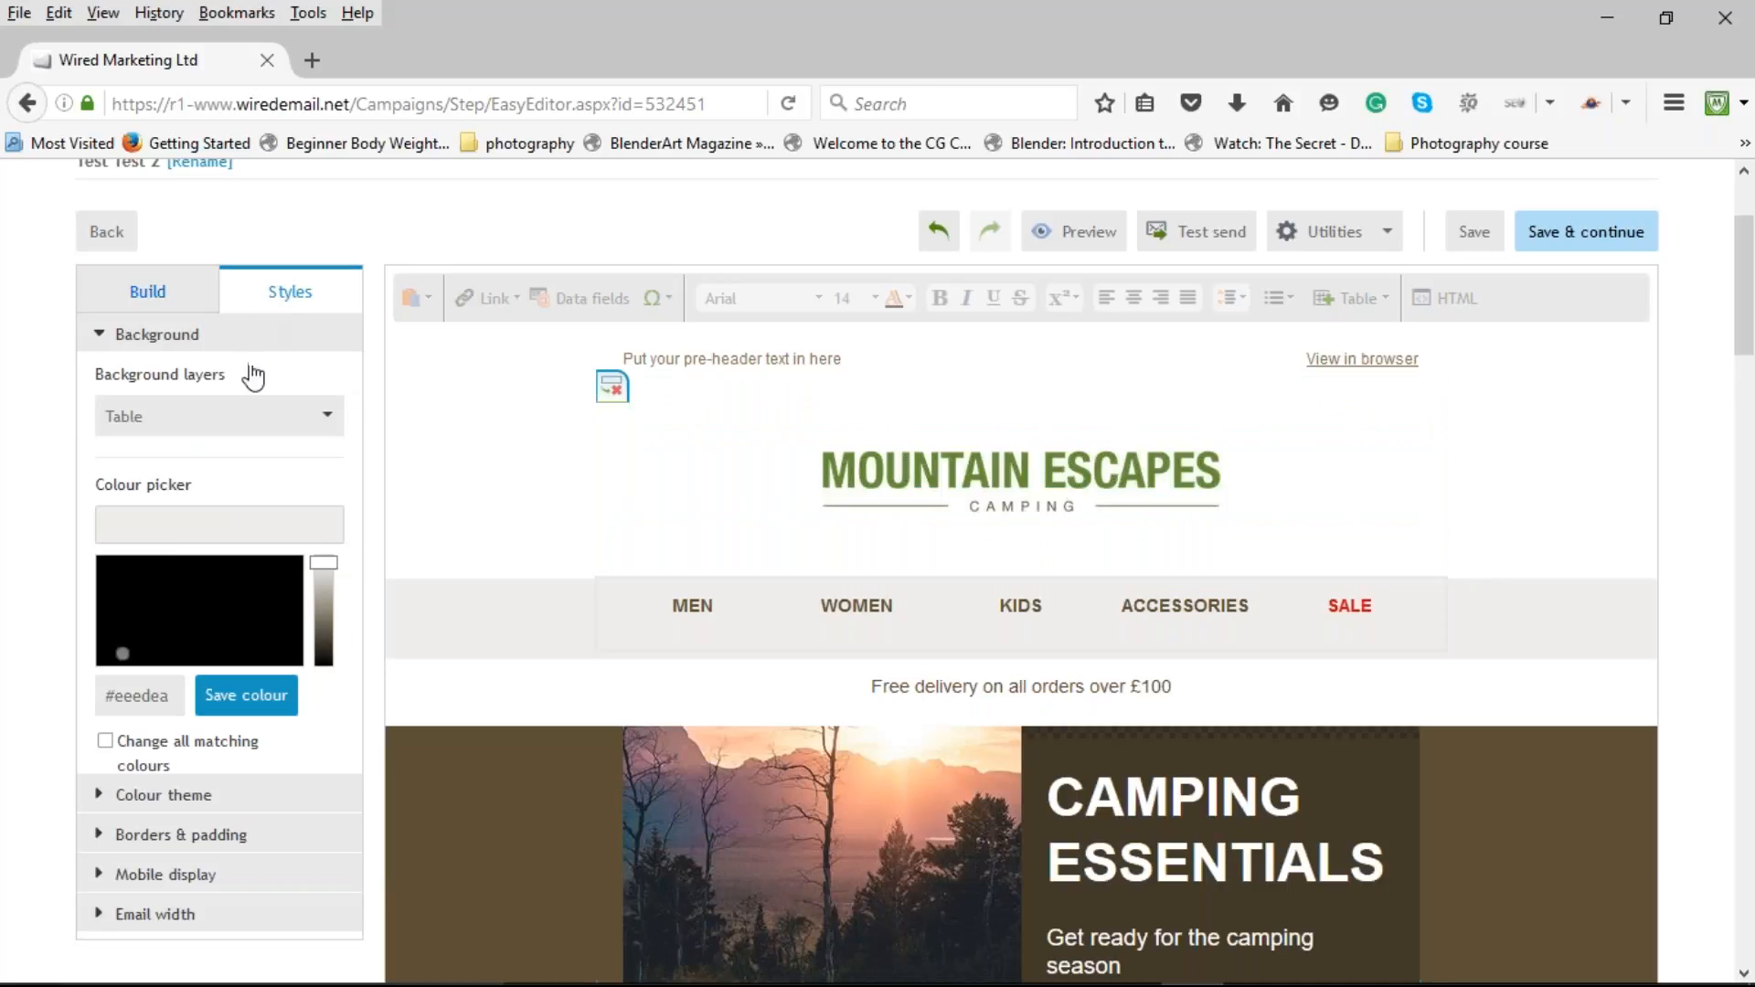
click(174, 875)
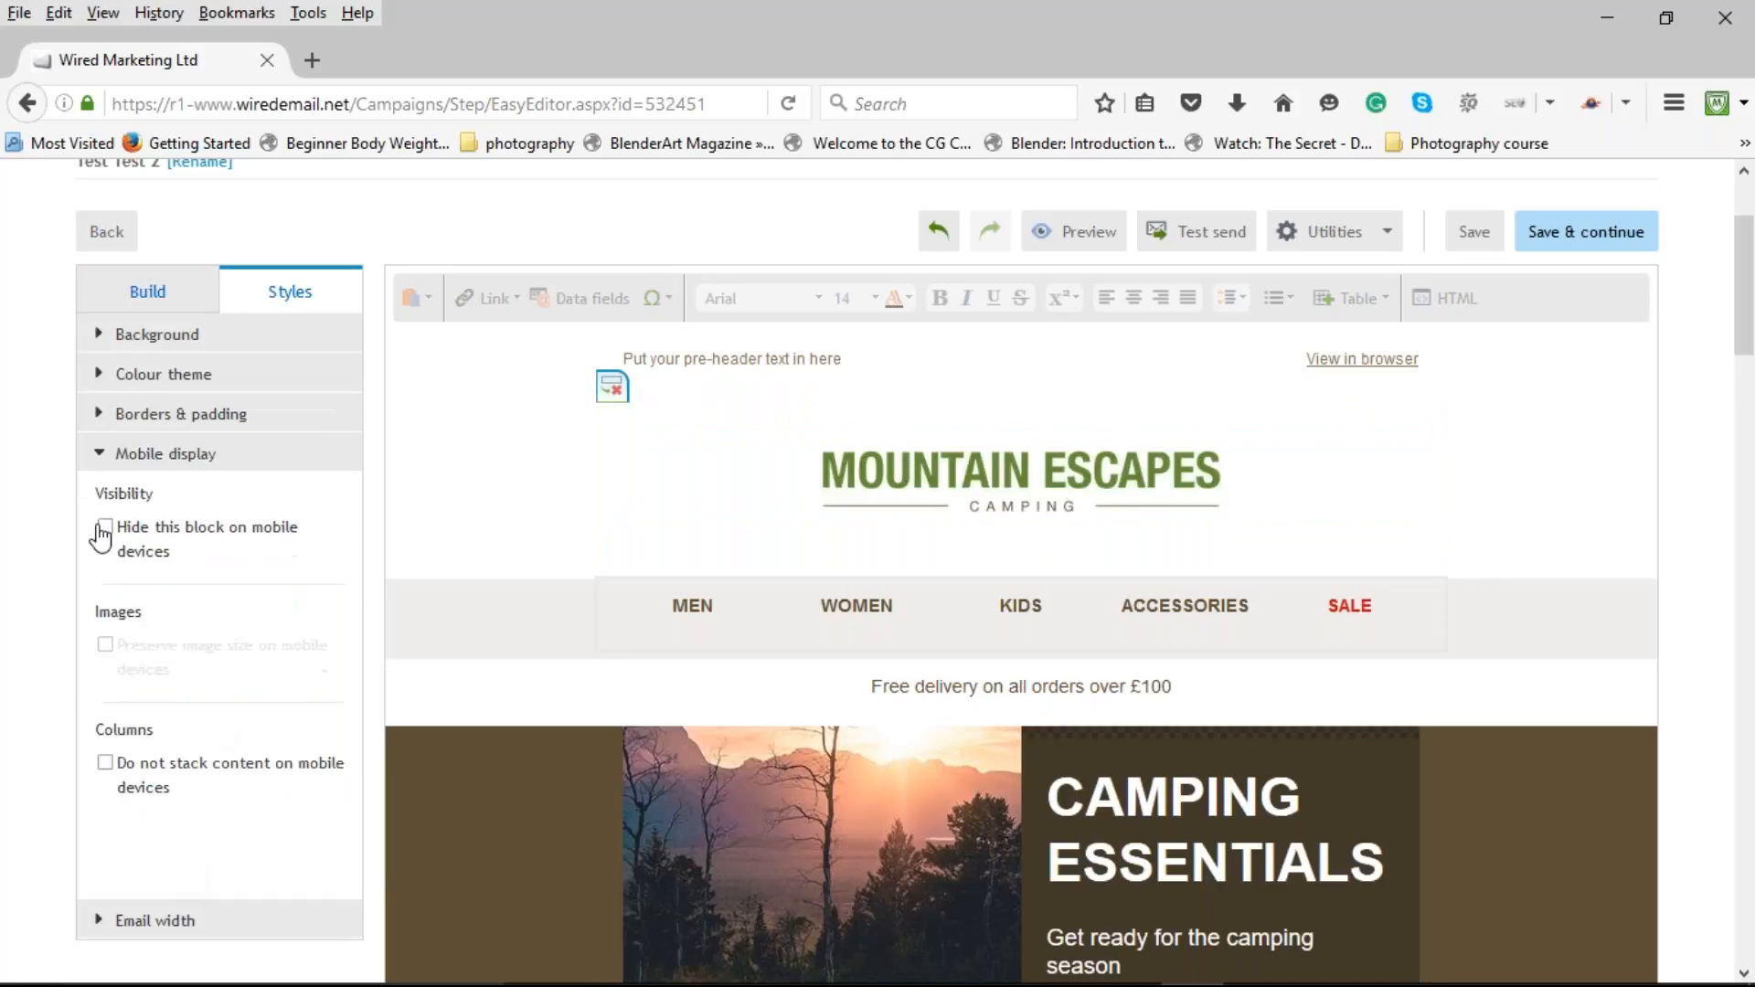
click(106, 528)
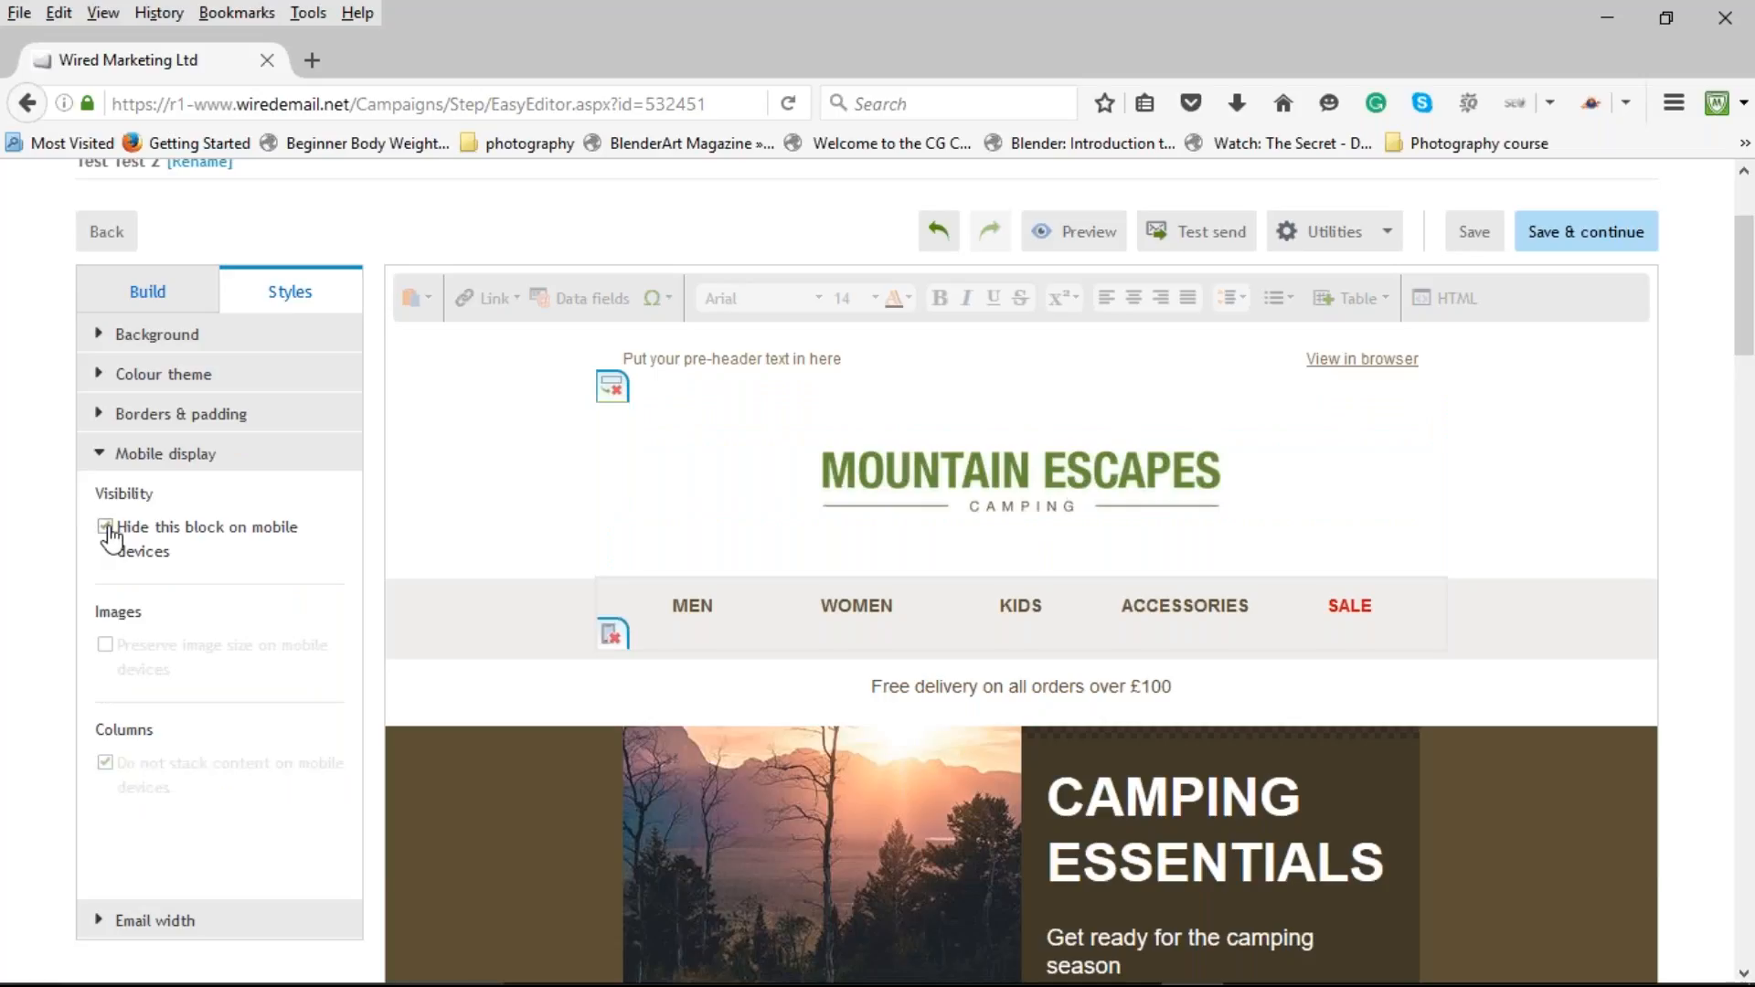
Preview the campaign in landscape phone, desktop and landscape tablet views to compare the navigation row.
click(1105, 241)
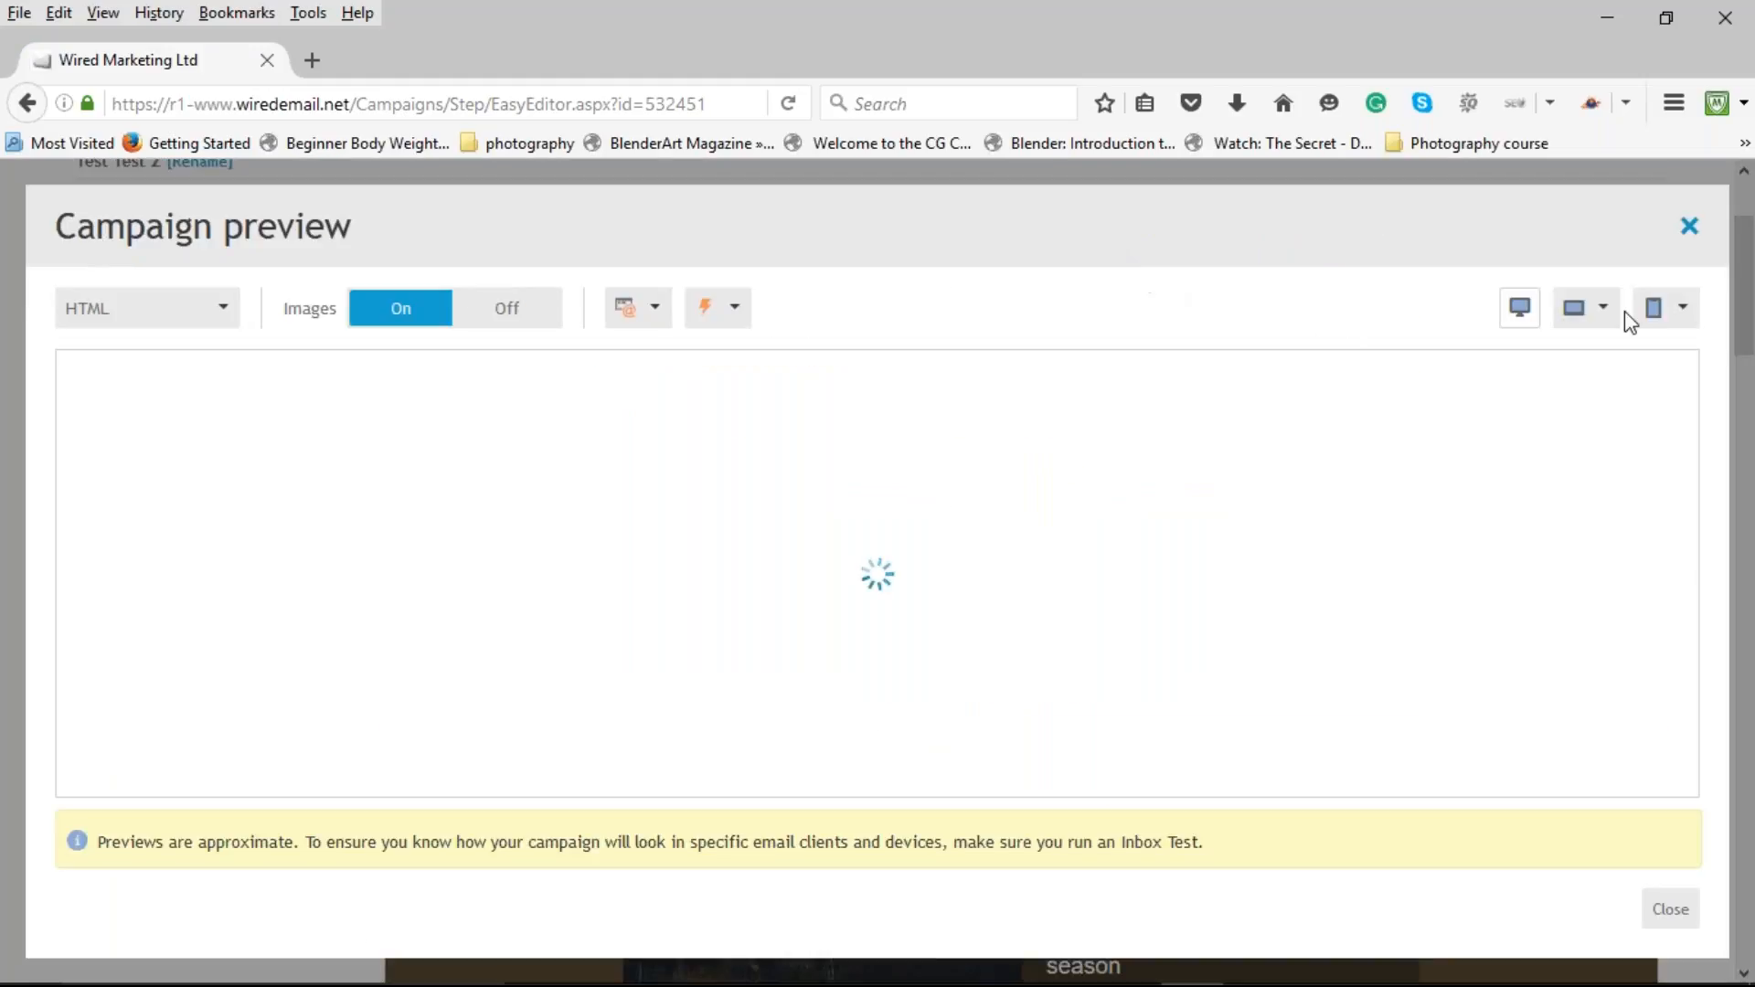
click(1590, 307)
click(1578, 360)
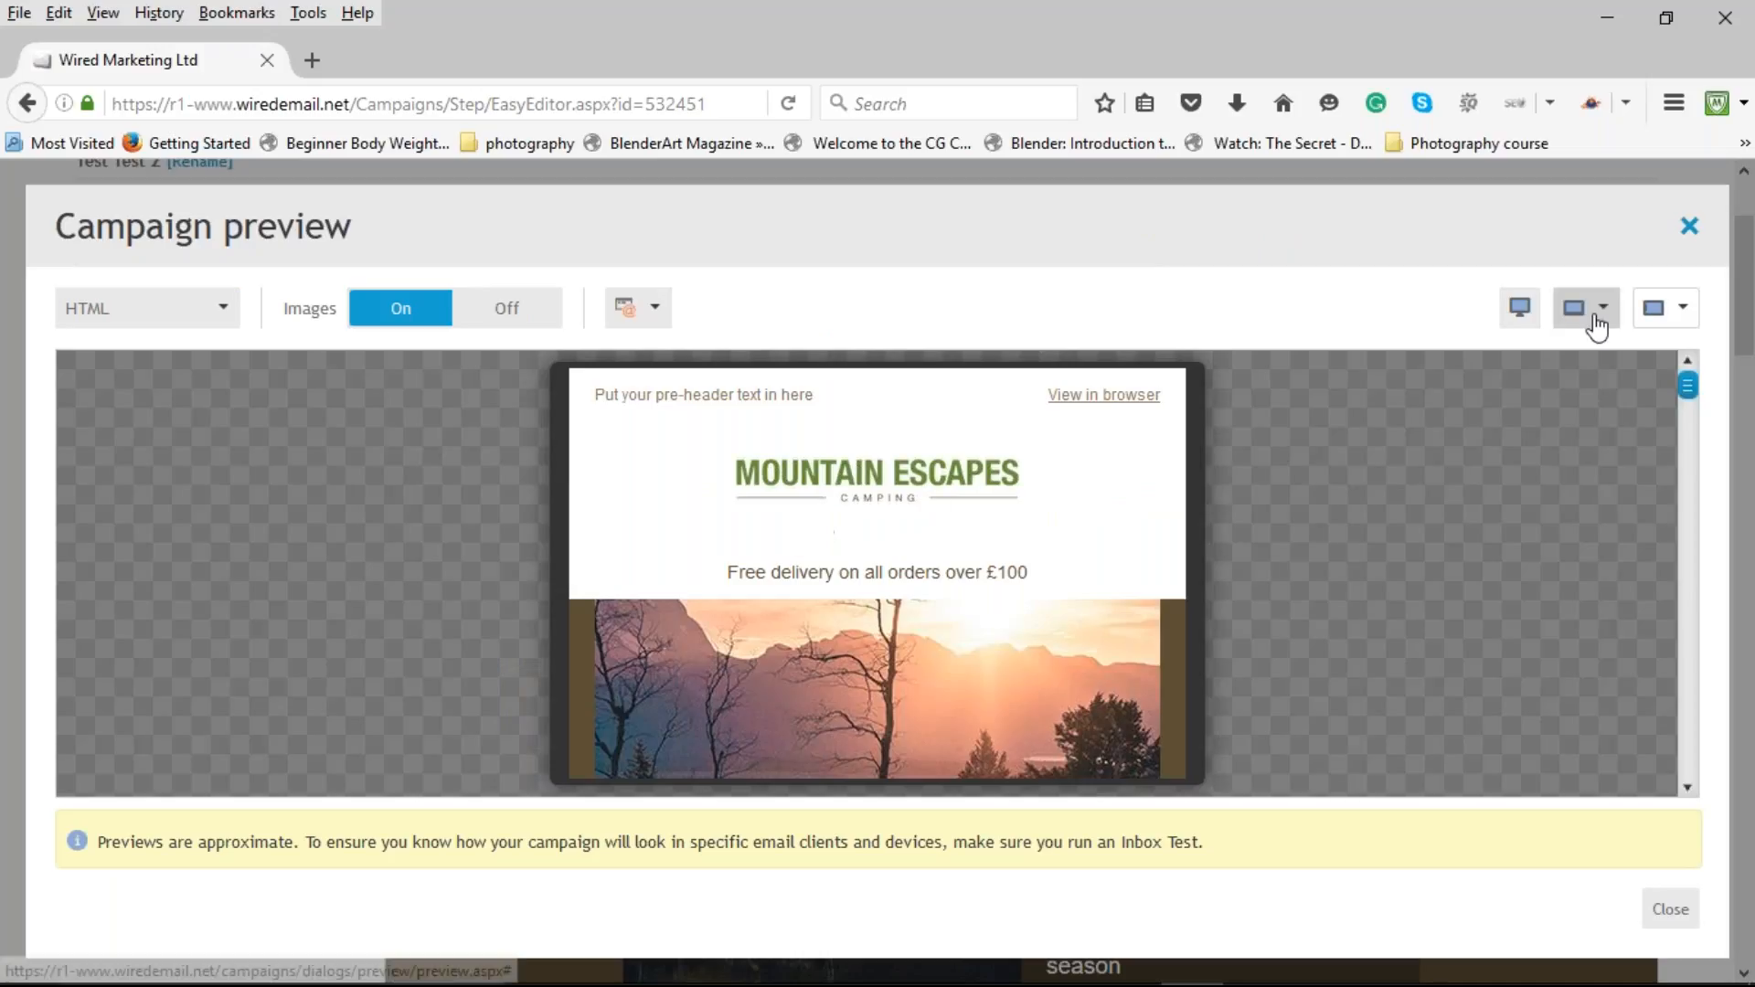
click(1522, 309)
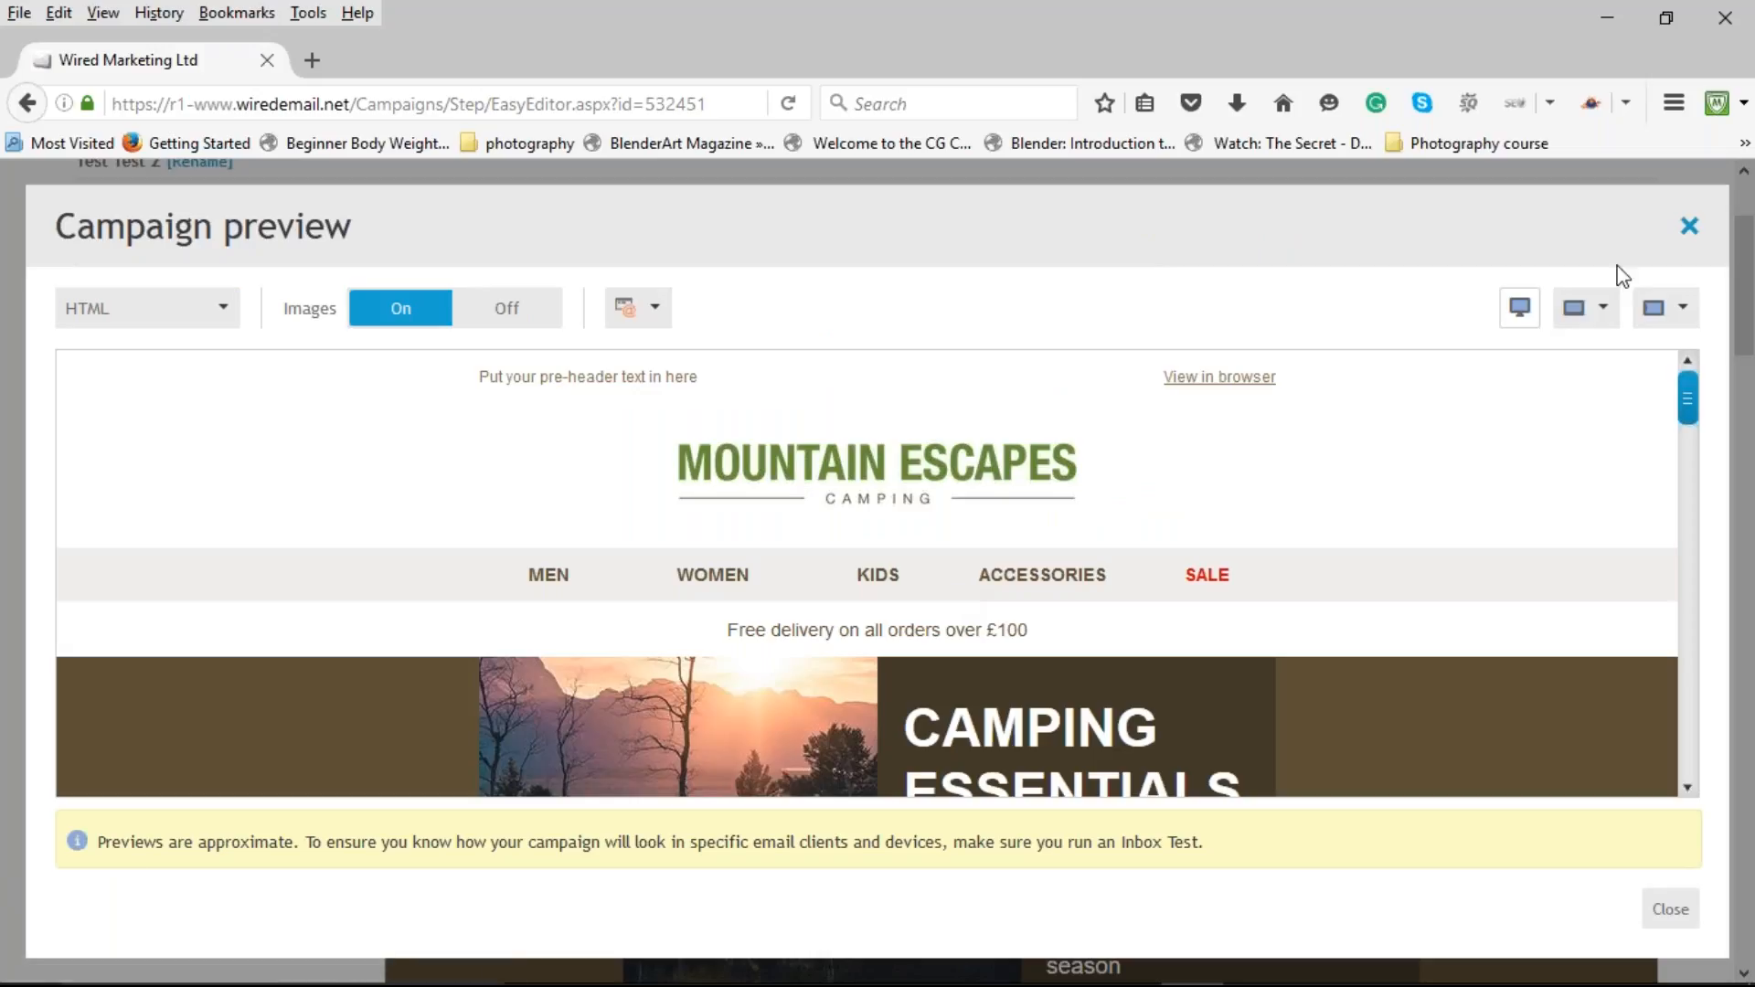
click(1586, 307)
click(1504, 357)
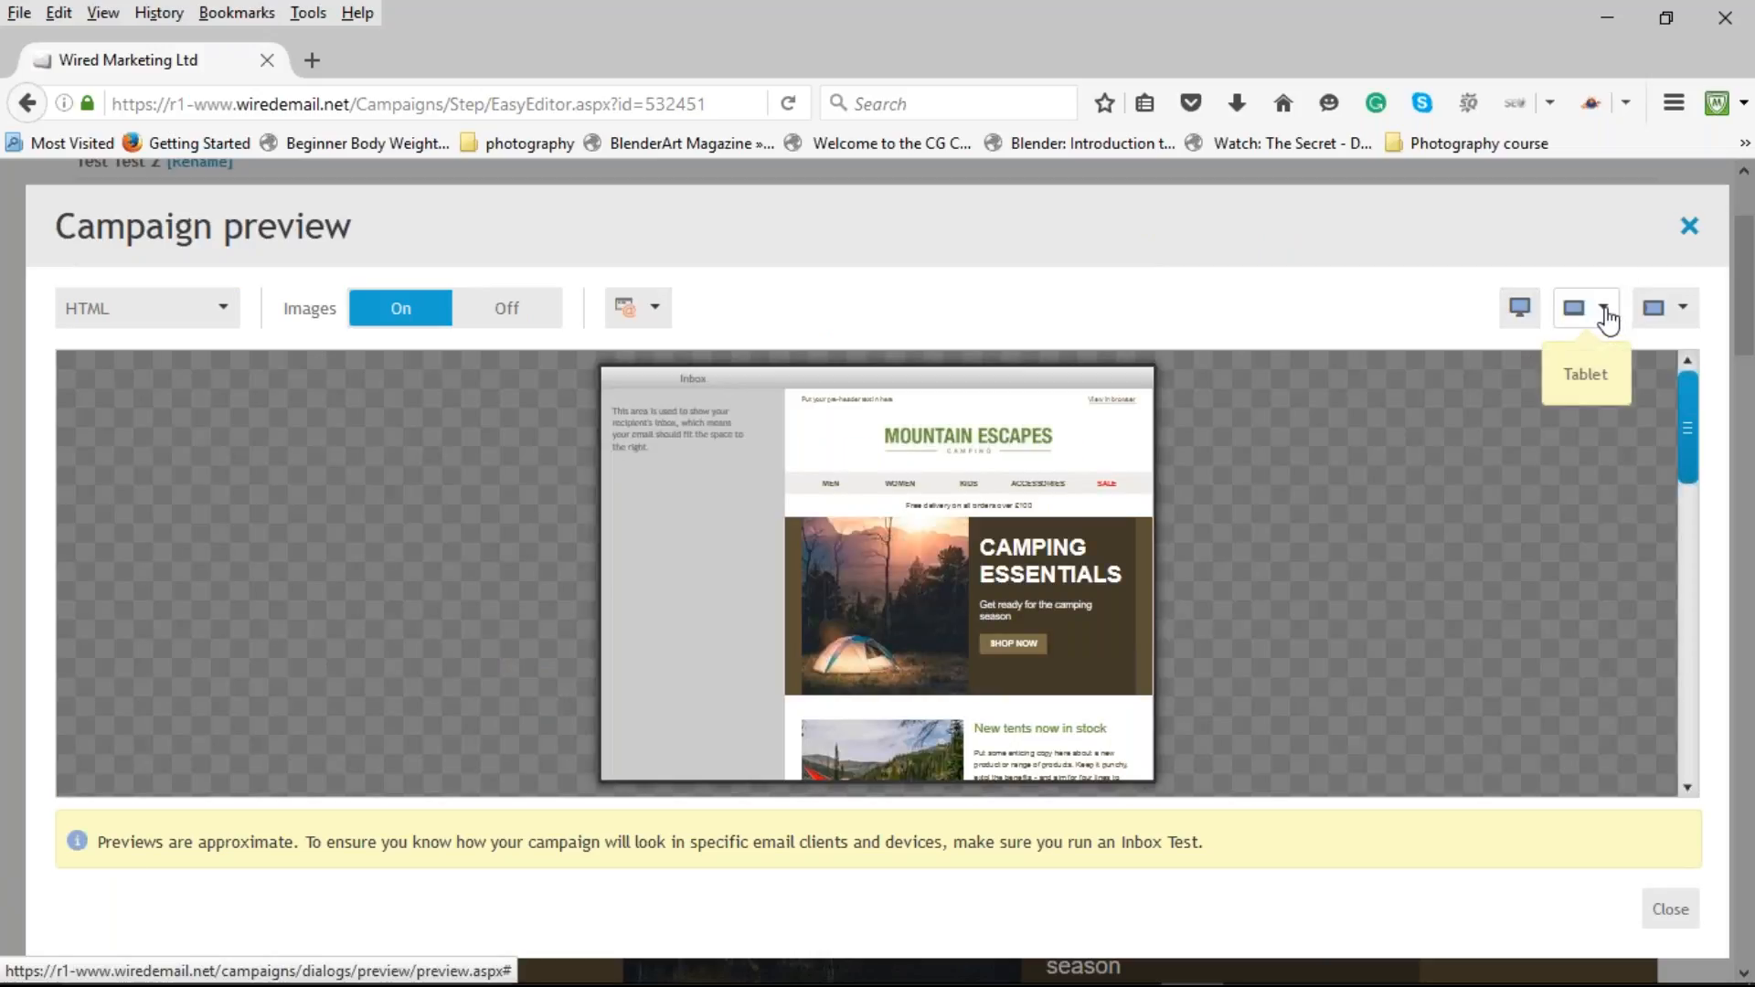
Return to the landscape phone preview, look through the header and Camping Essentials section, and close the preview.
click(1667, 307)
click(1569, 352)
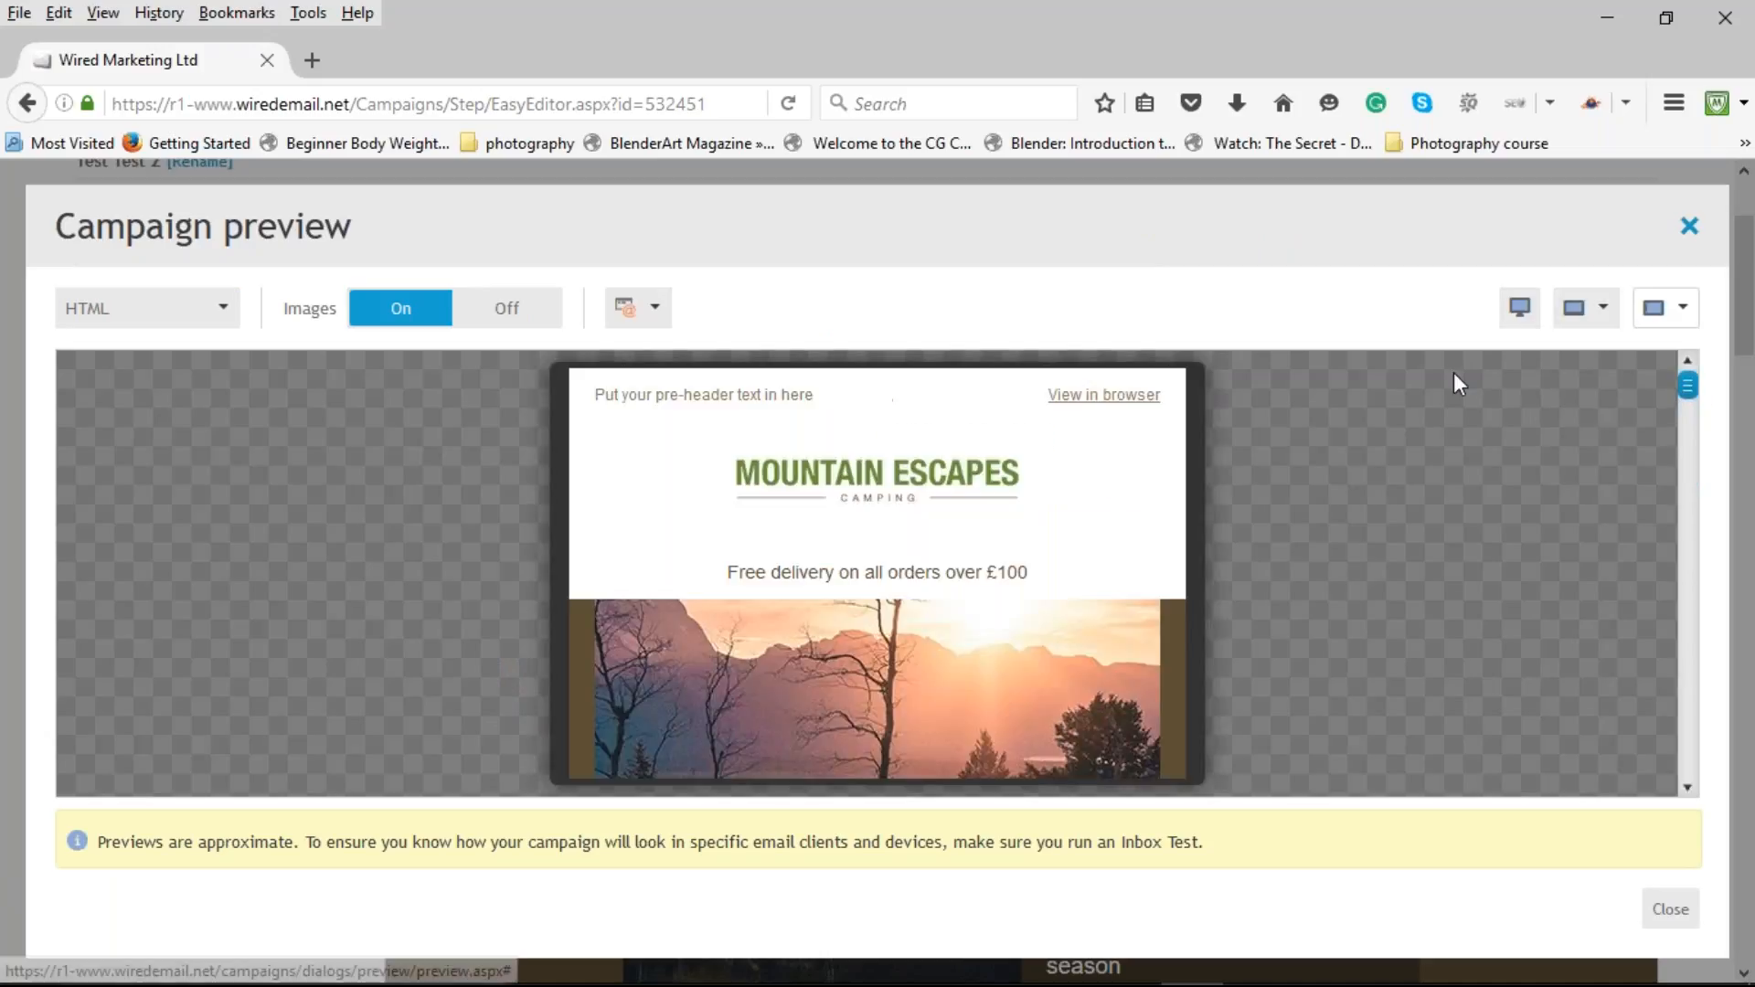
scroll(999, 595, down, 2)
scroll(1008, 574, down, 3)
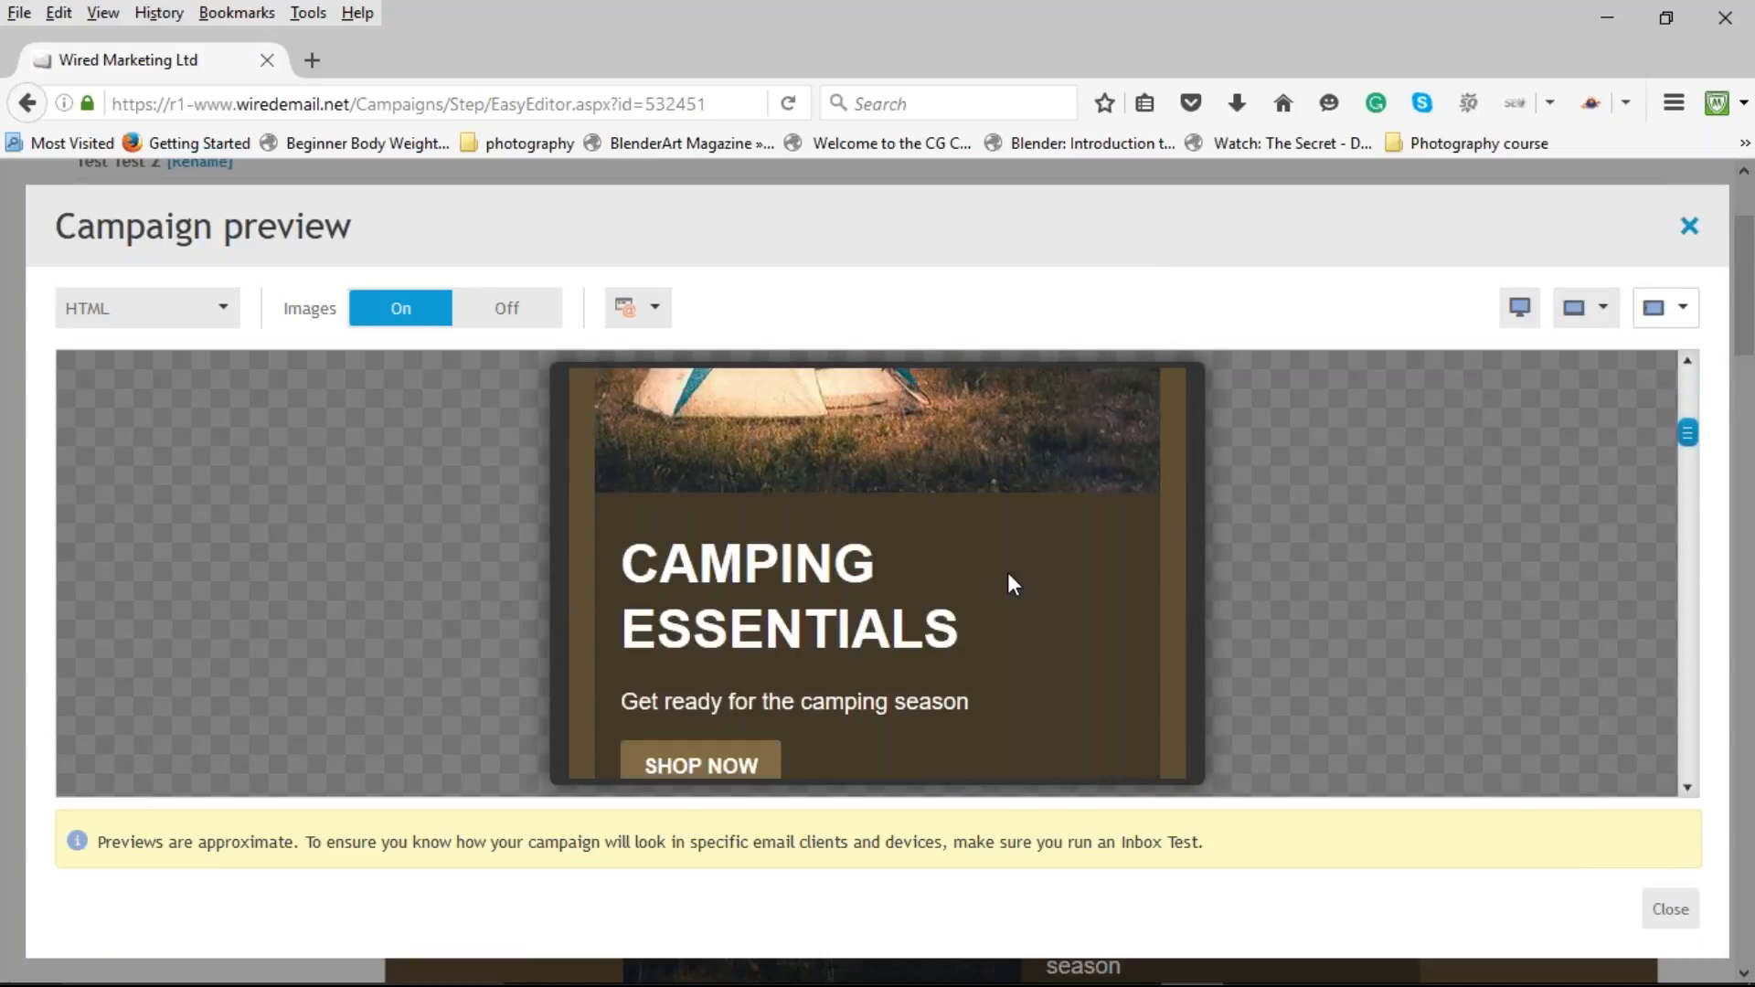
scroll(1008, 574, up, 5)
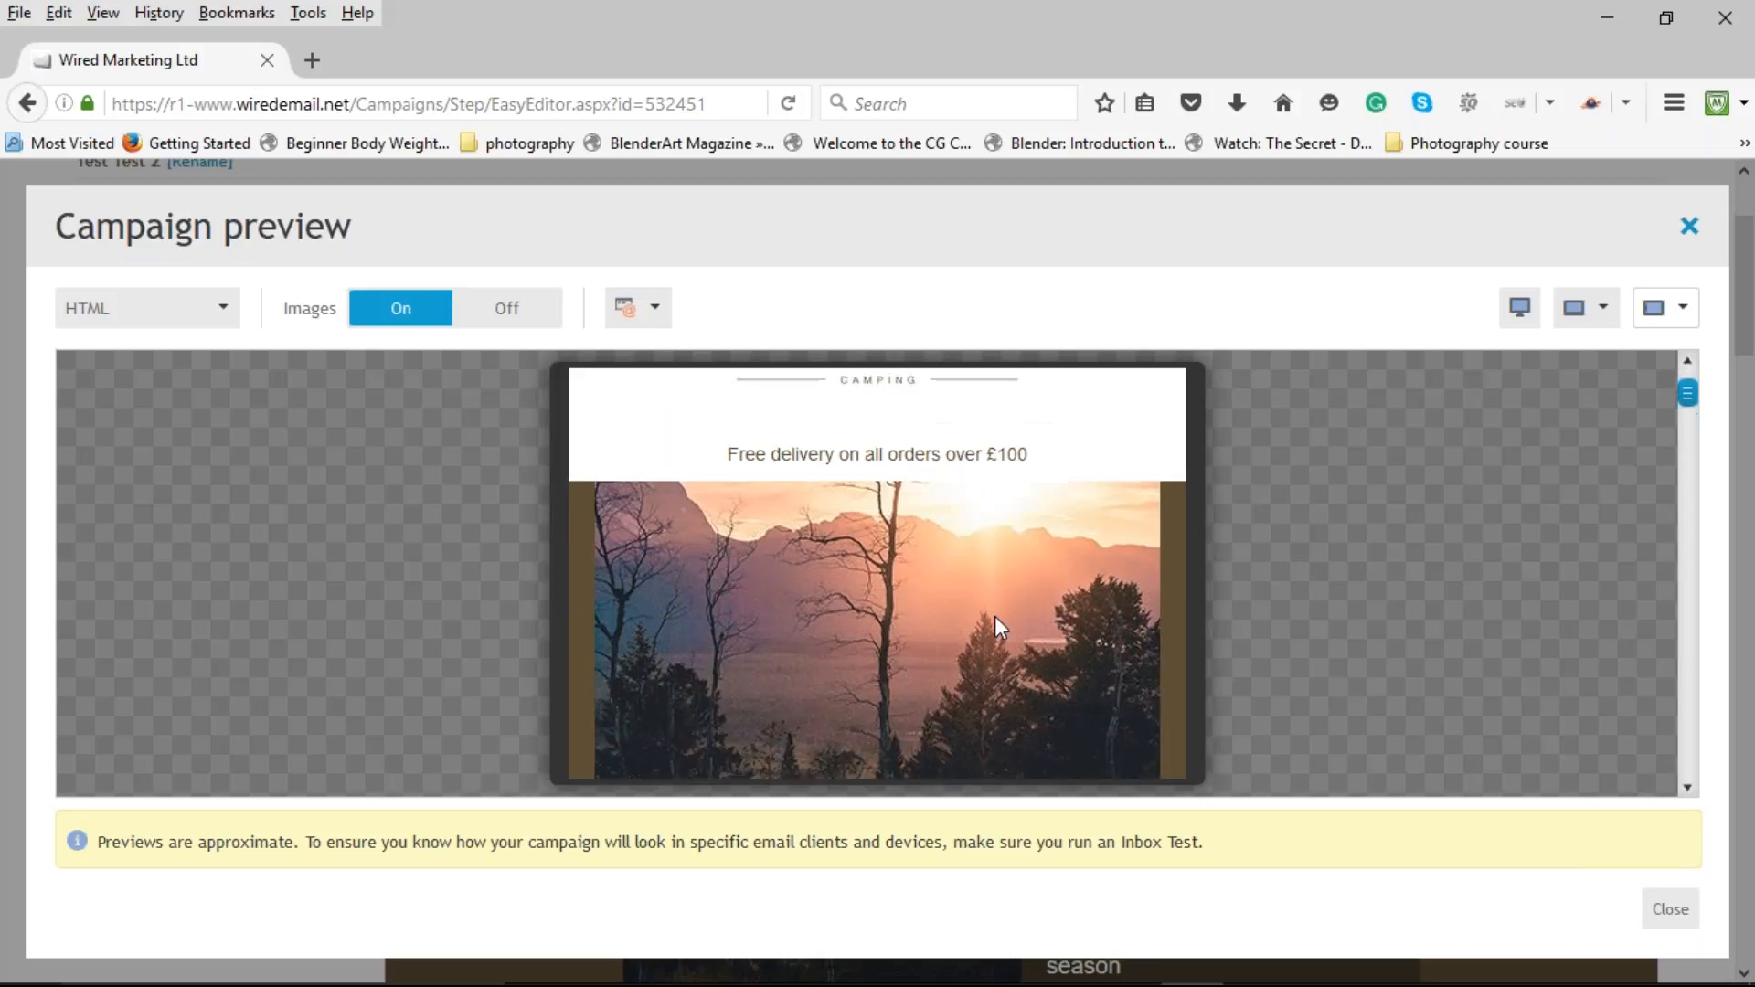
scroll(994, 616, down, 3)
scroll(941, 587, down, 2)
scroll(924, 588, up, 5)
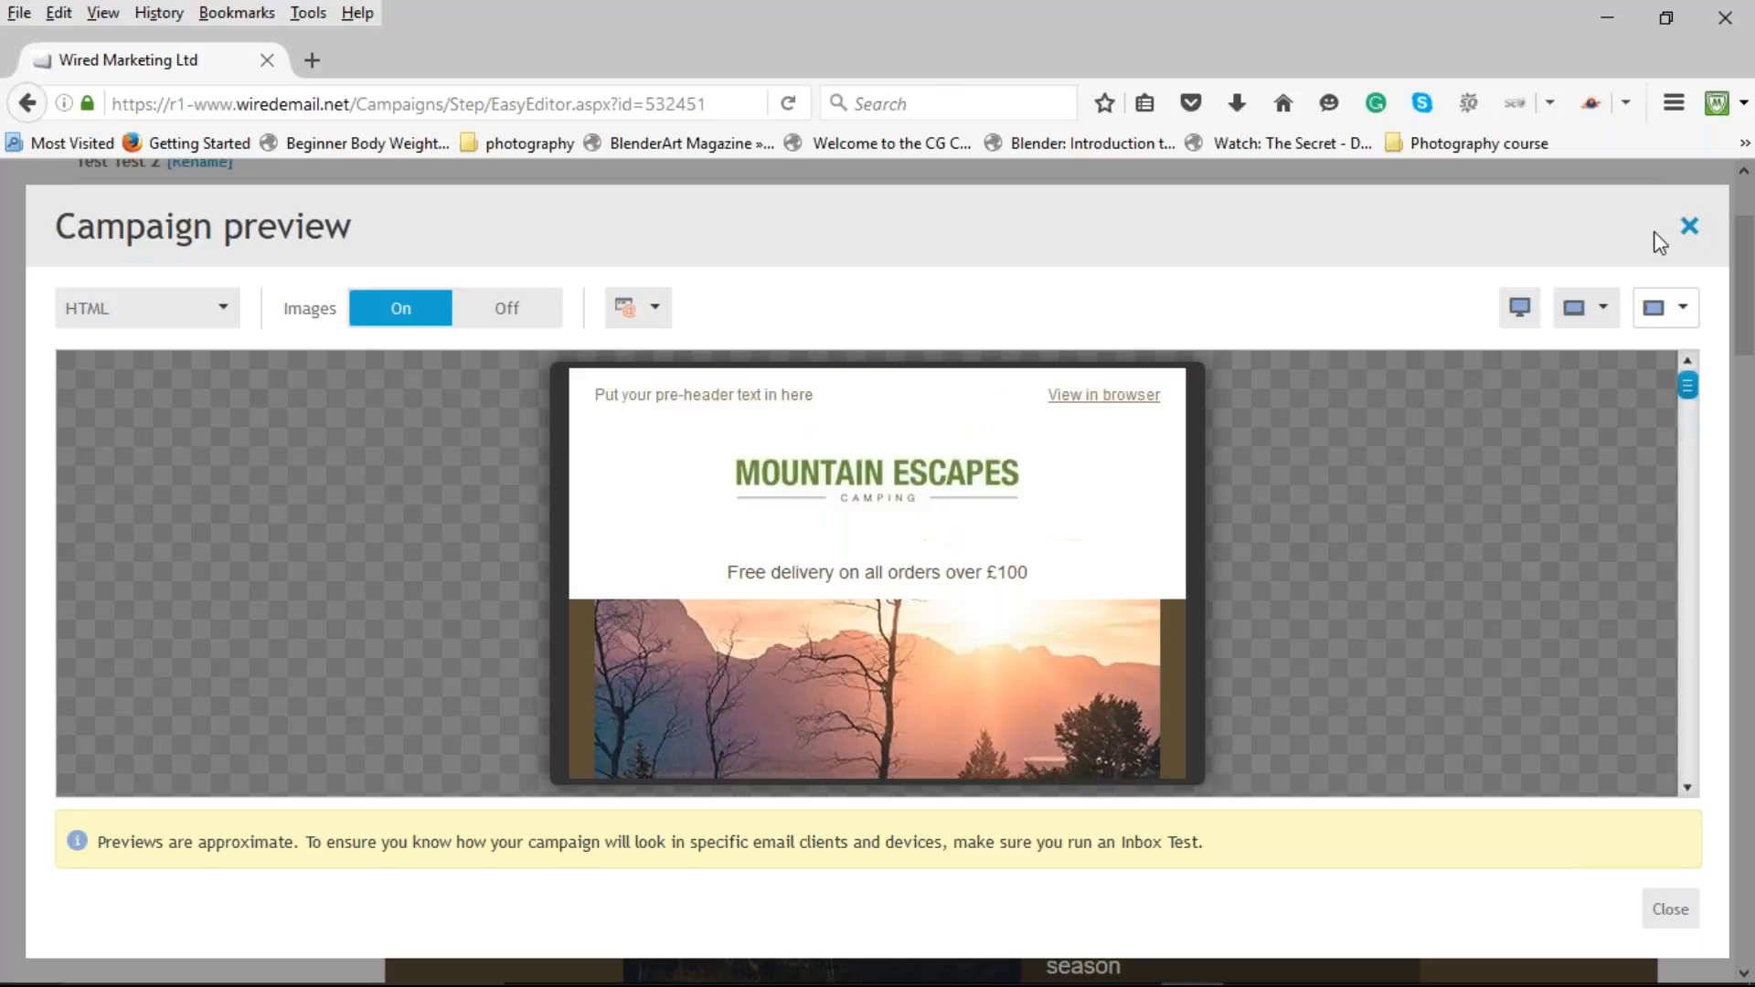
click(1689, 226)
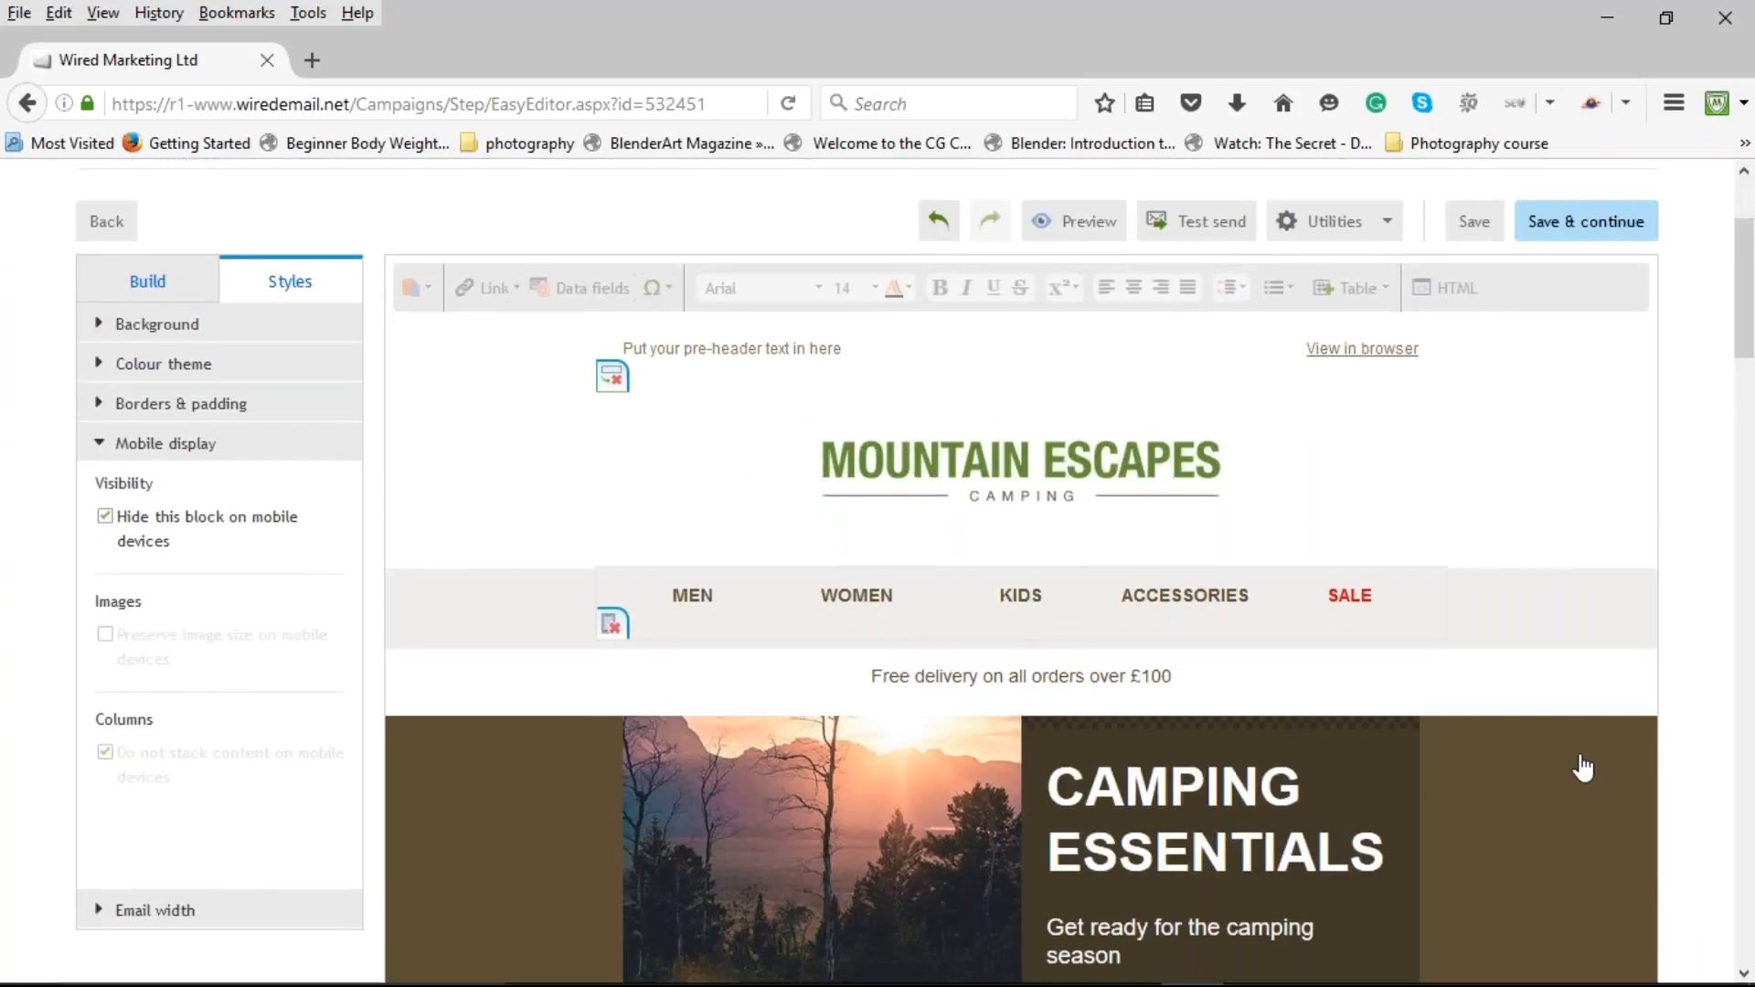
Hide the tent image block beside the Camping Essentials text on mobile devices.
scroll(1583, 768, down, 3)
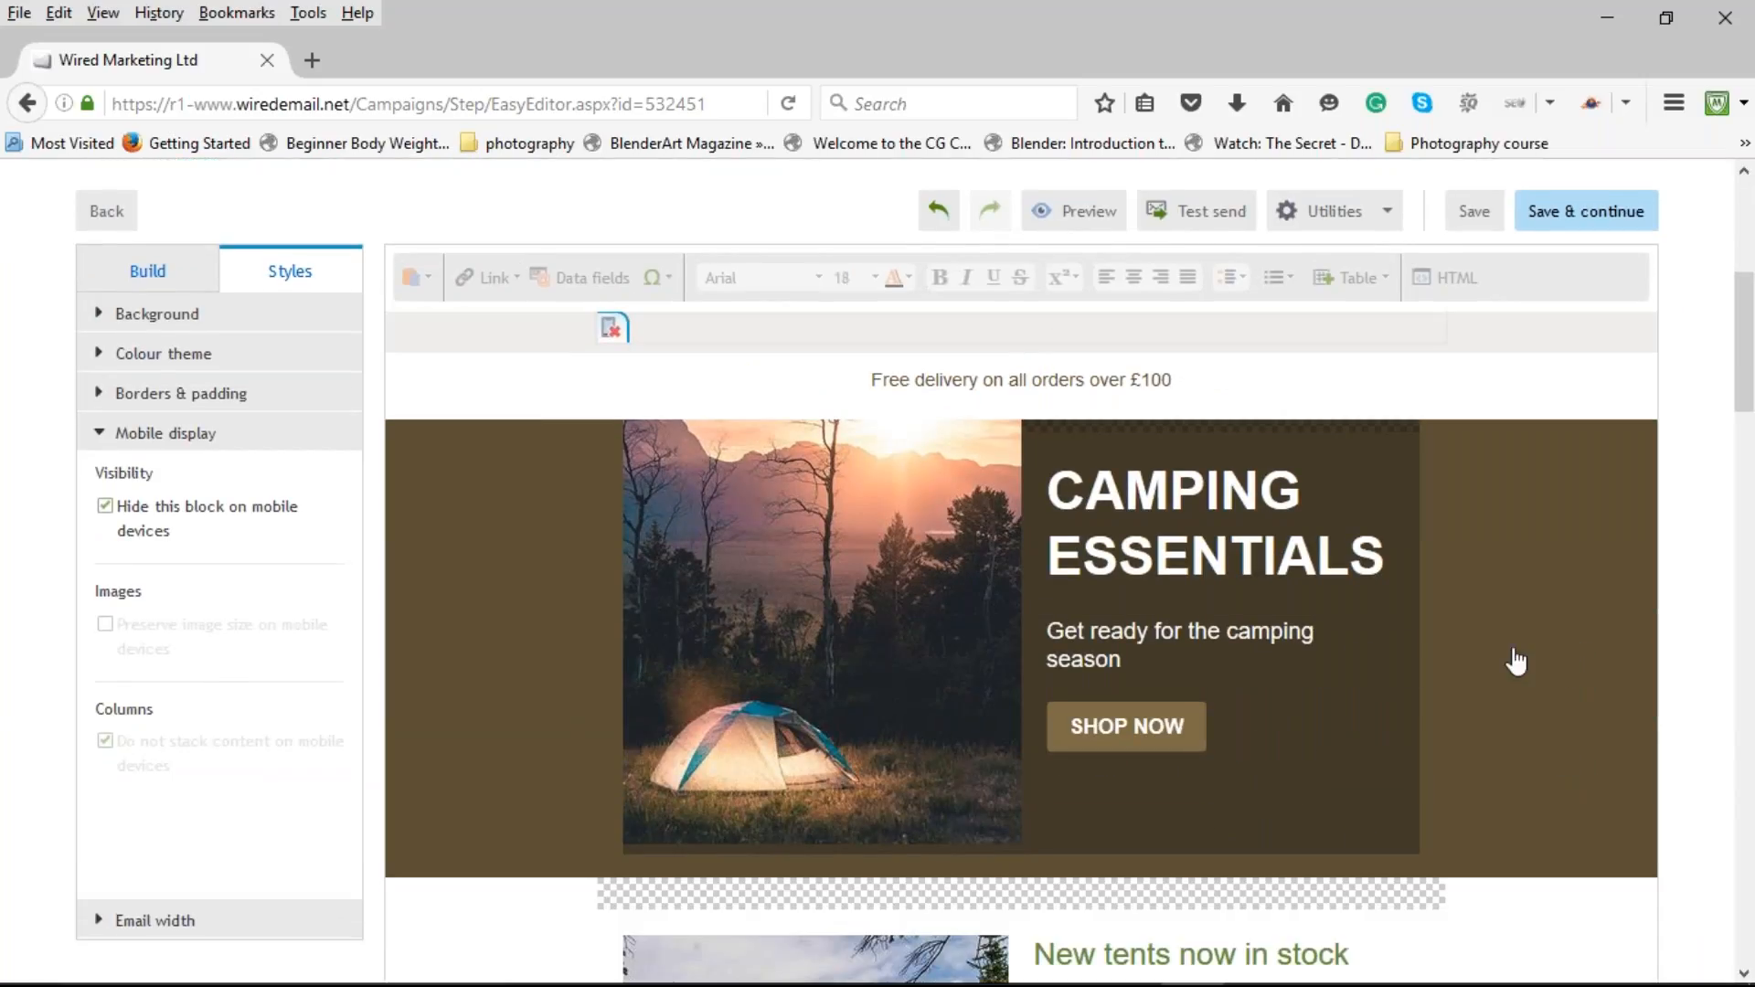
click(890, 557)
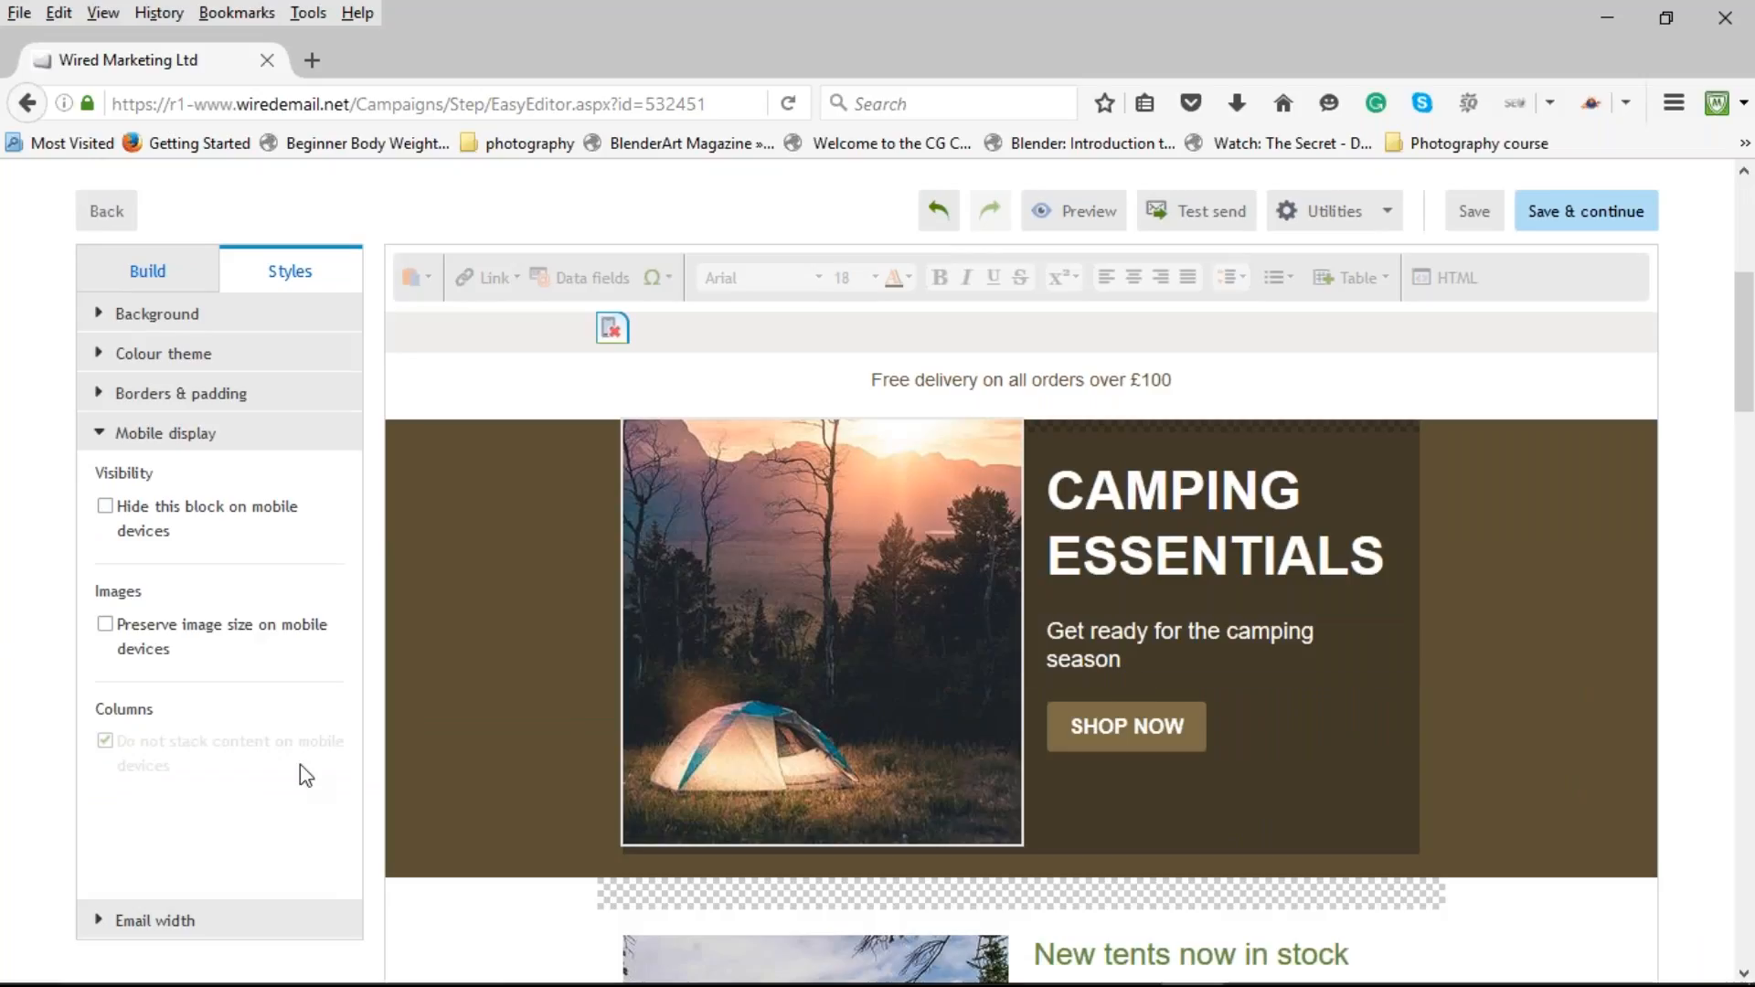
click(107, 508)
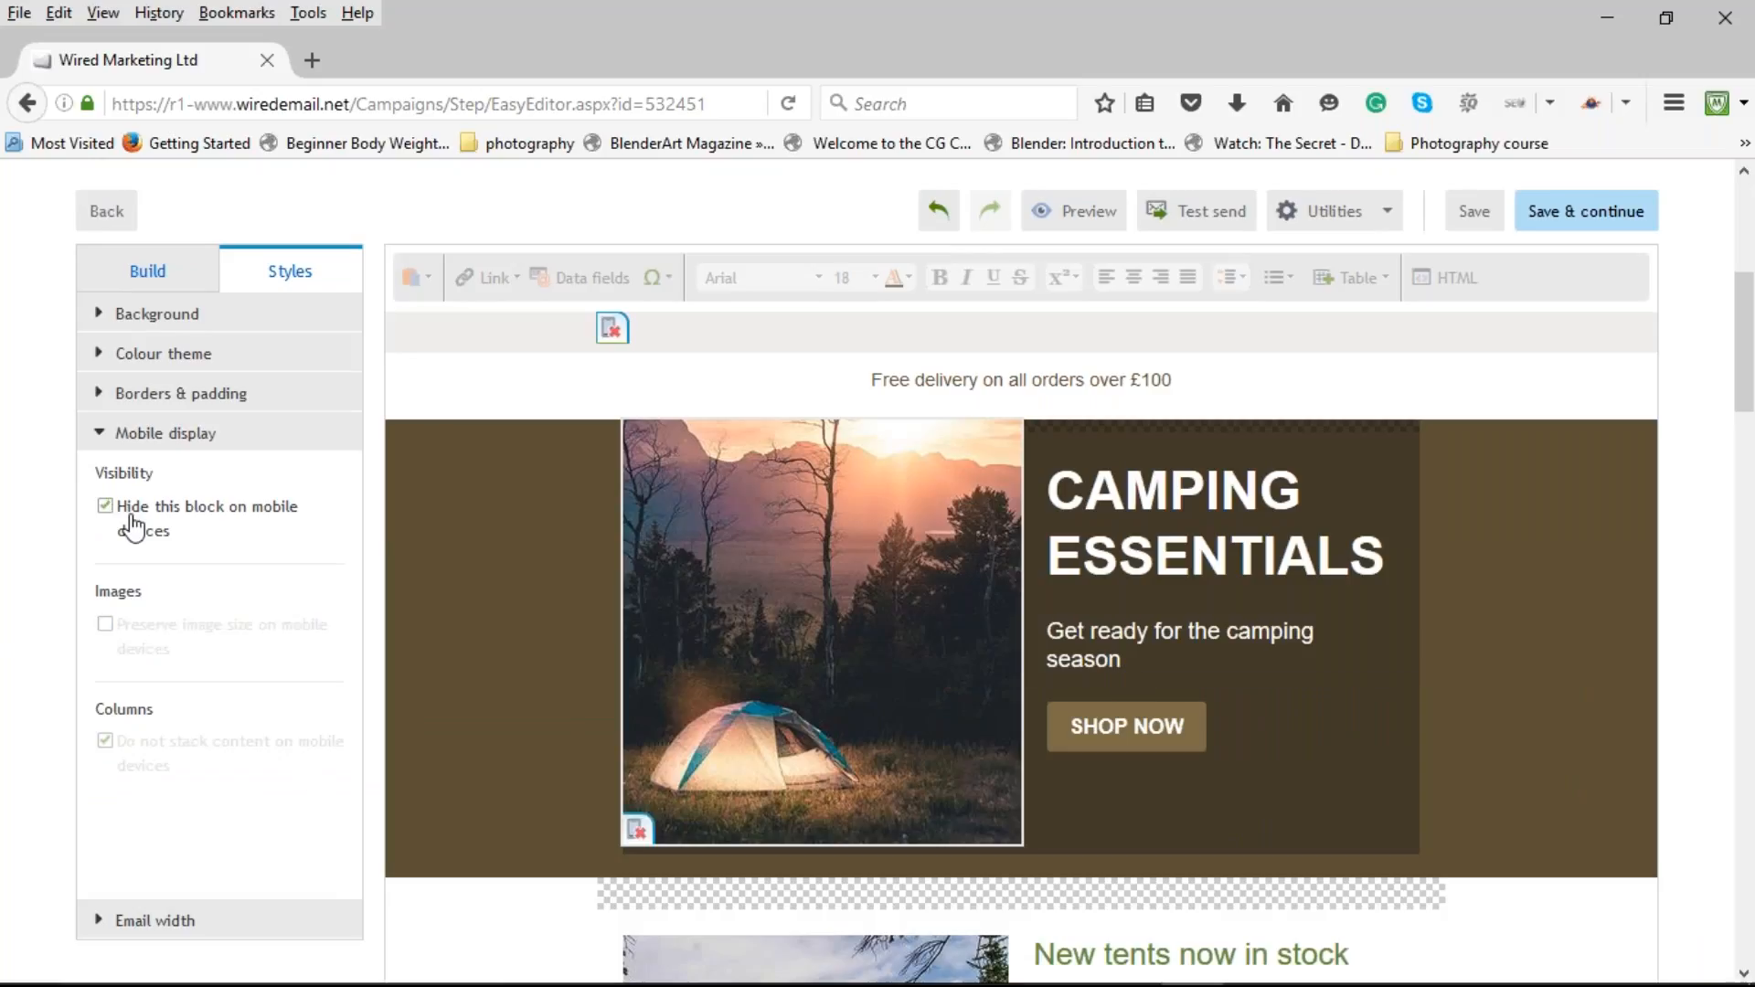
Preview the campaign in the landscape phone view, examine the header and Camping Essentials section, and close the preview.
click(1067, 224)
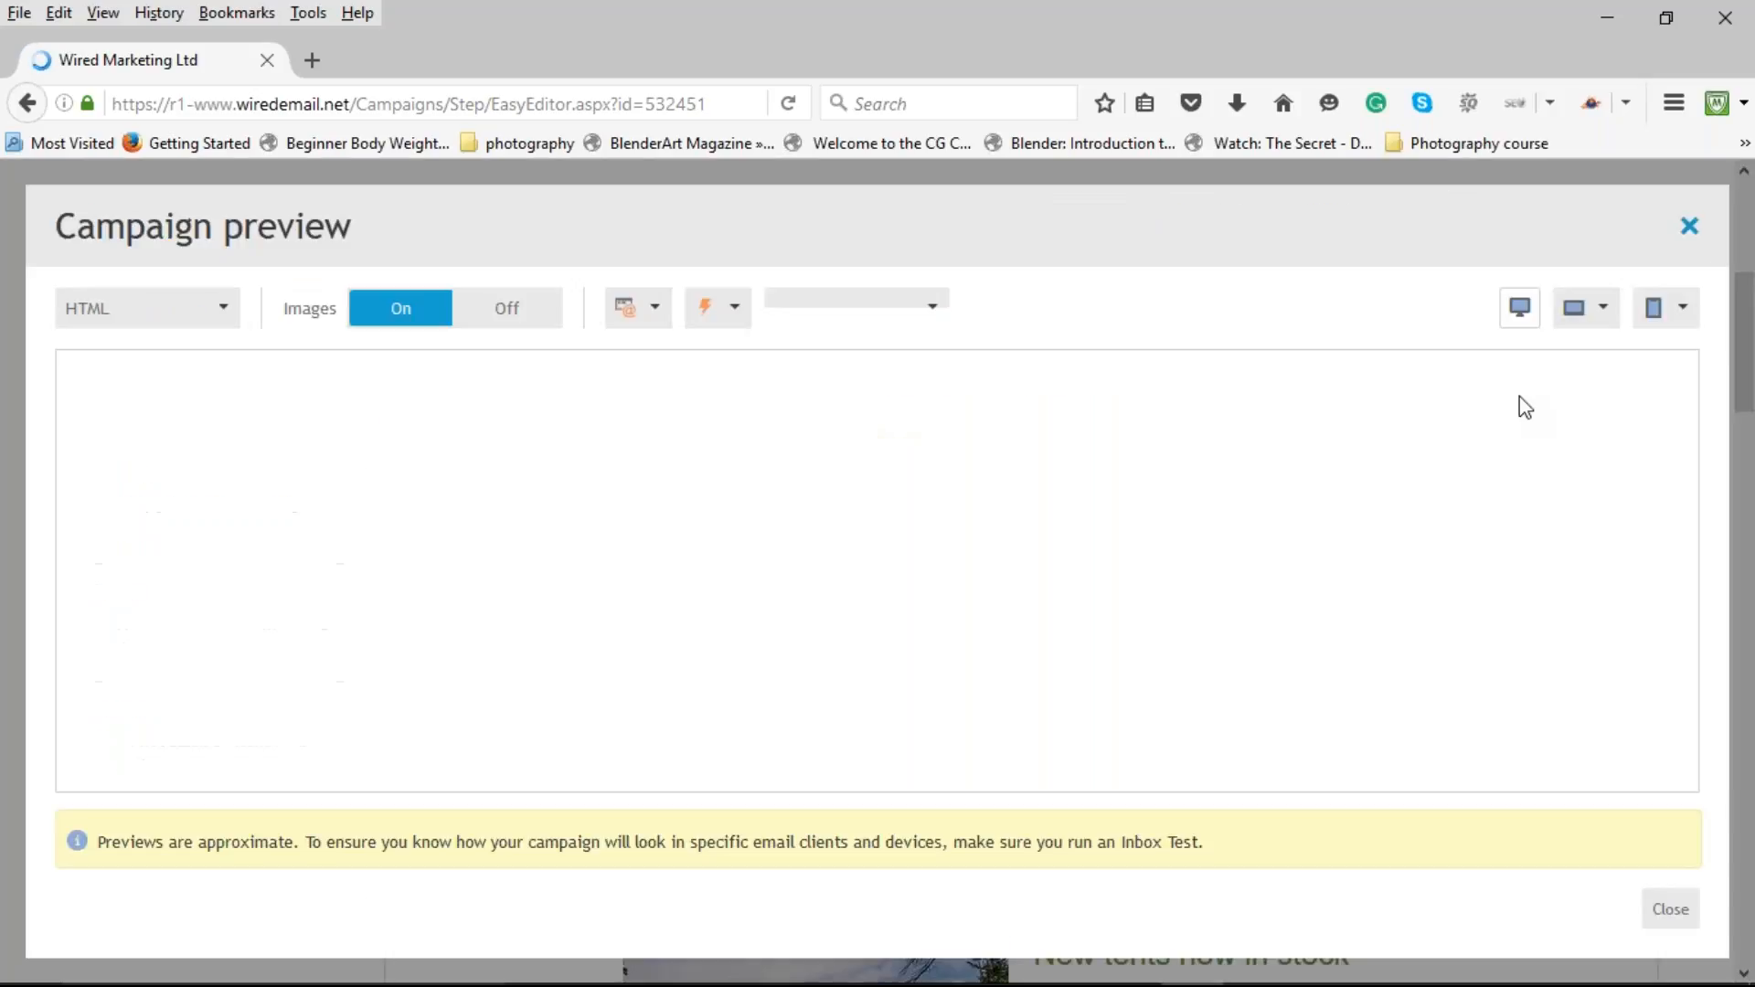
click(1669, 311)
click(1578, 362)
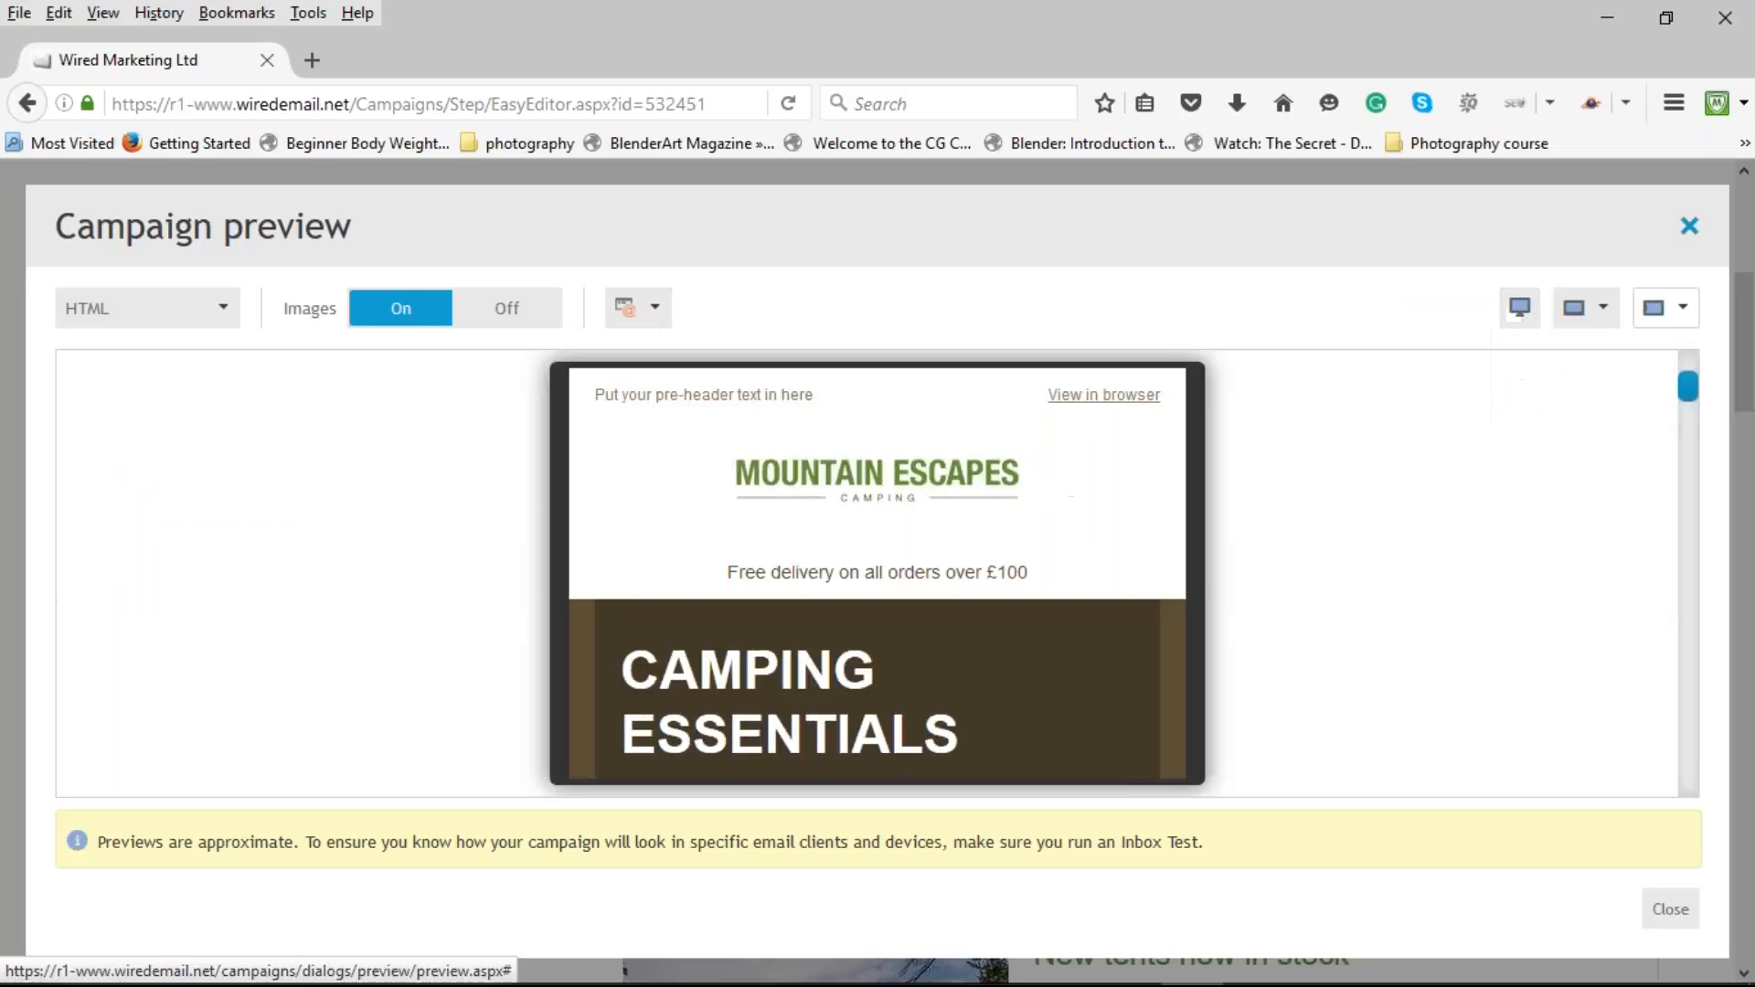
scroll(1038, 481, down, 3)
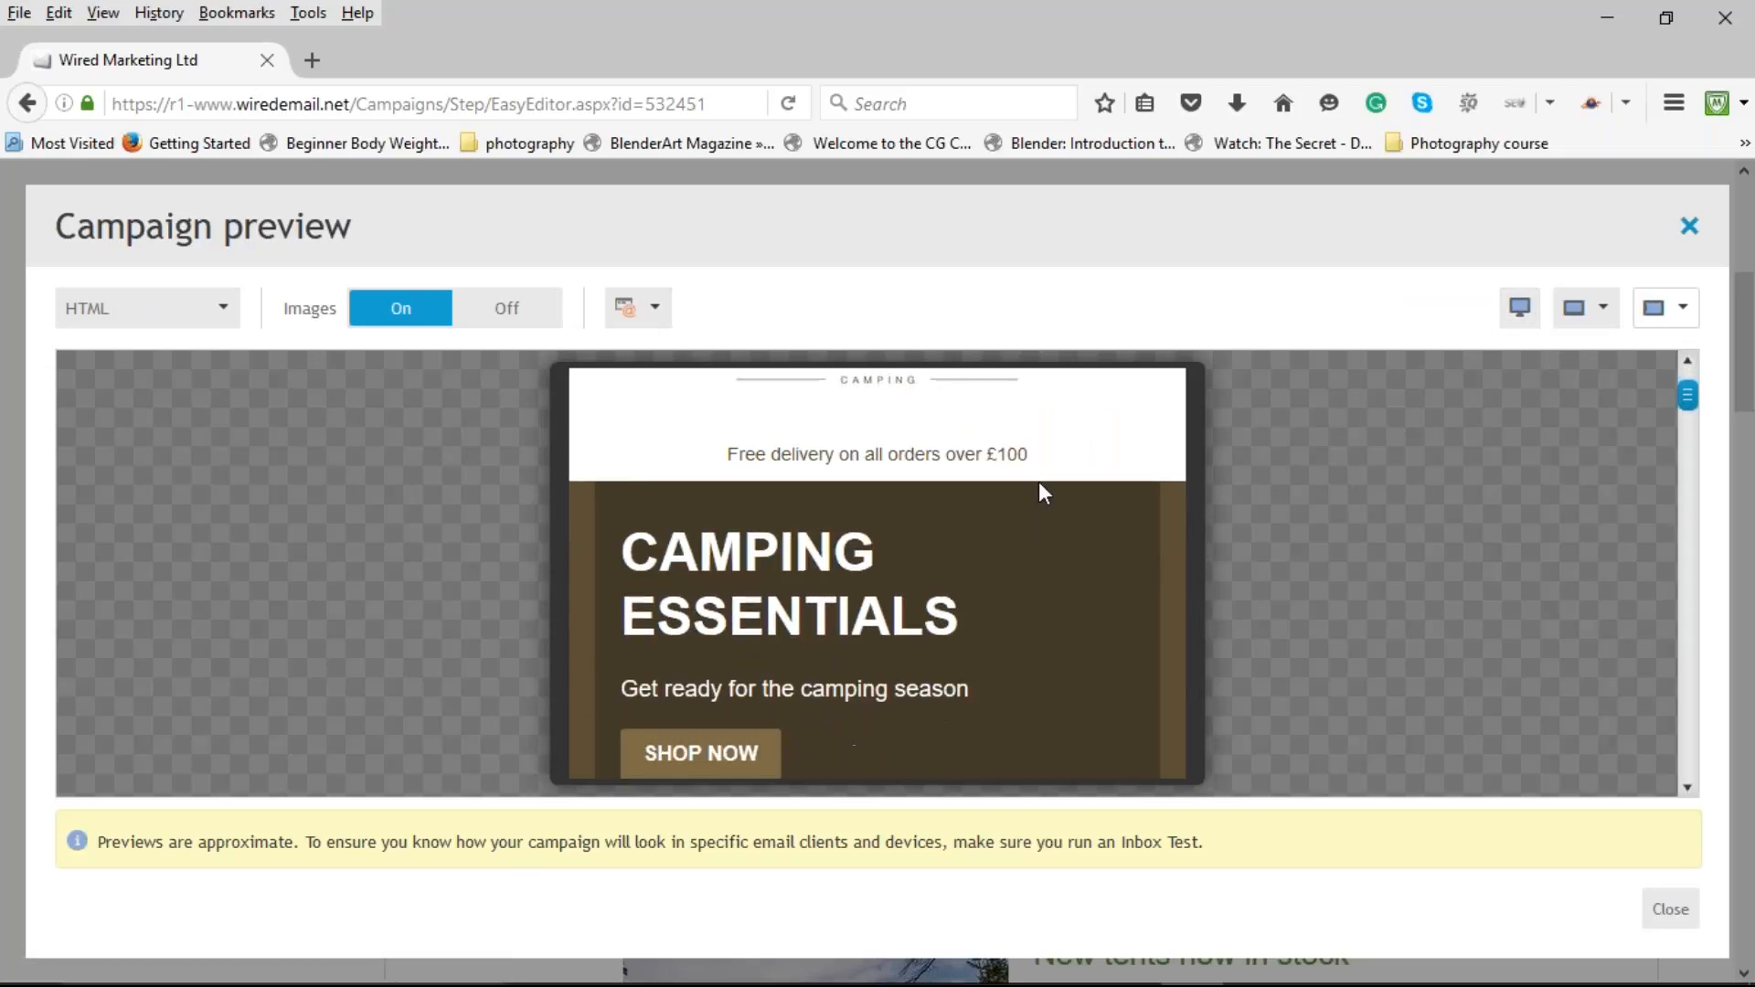
scroll(1038, 481, up, 3)
scroll(1039, 479, down, 4)
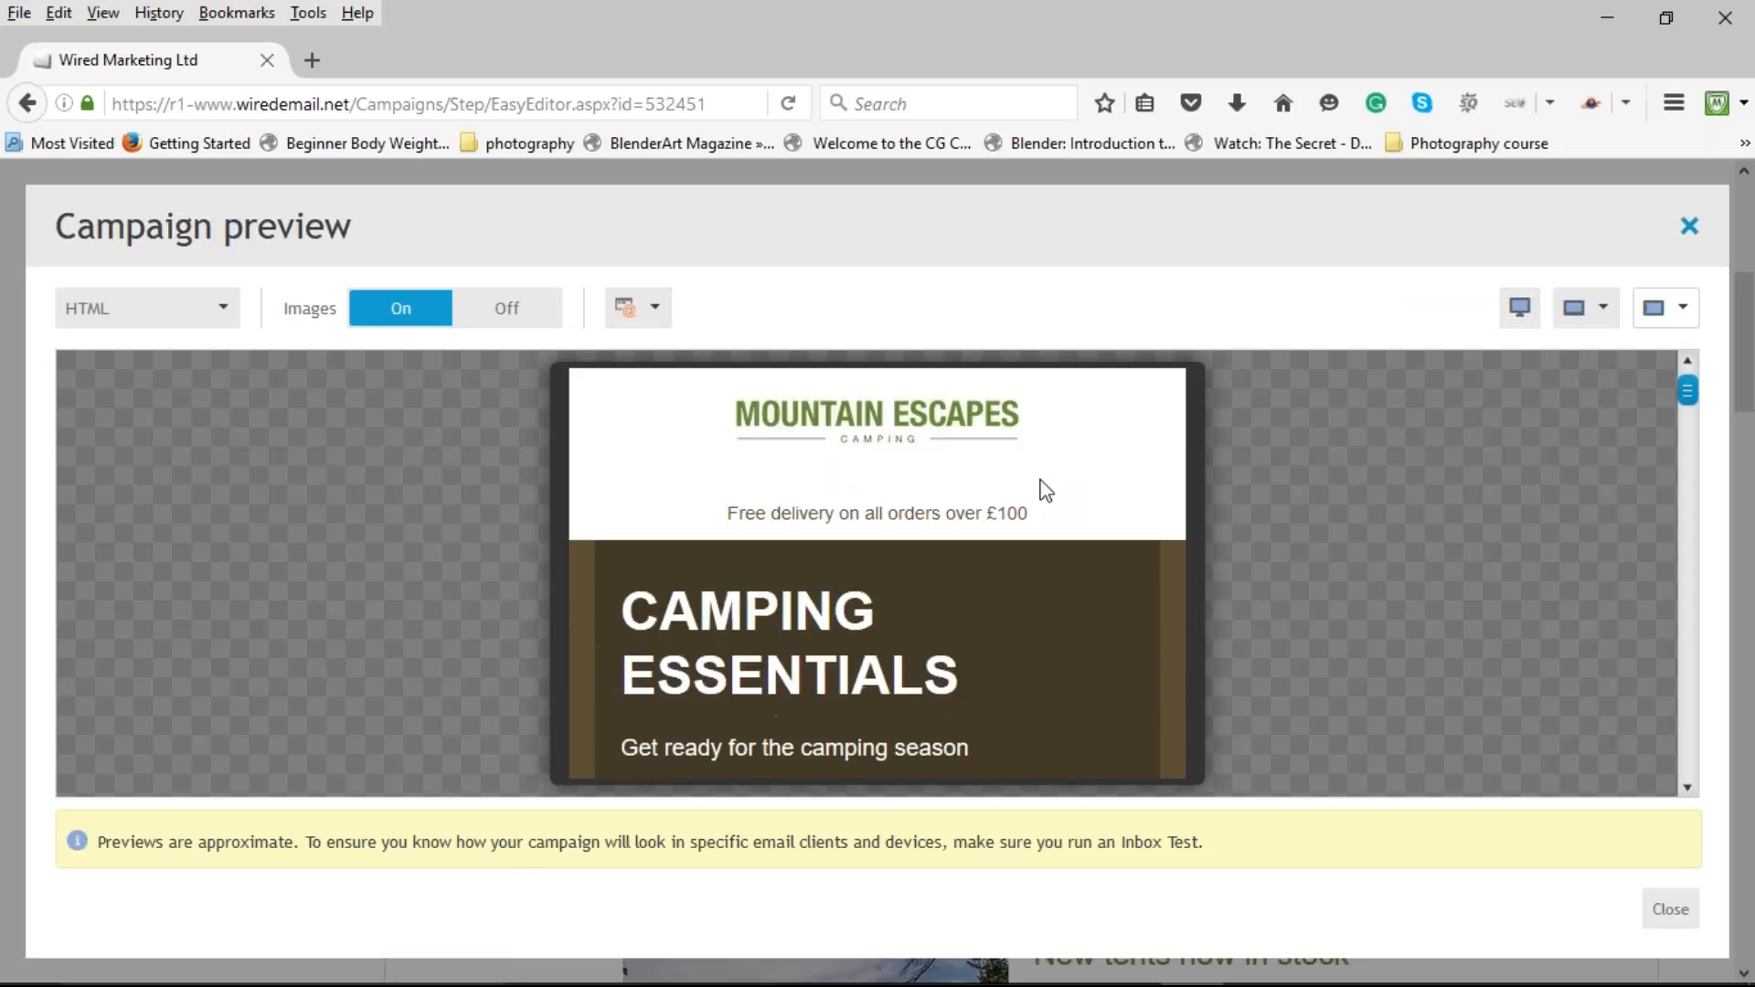
scroll(1039, 477, up, 1)
scroll(1040, 477, up, 3)
scroll(1042, 479, down, 6)
scroll(1039, 475, up, 6)
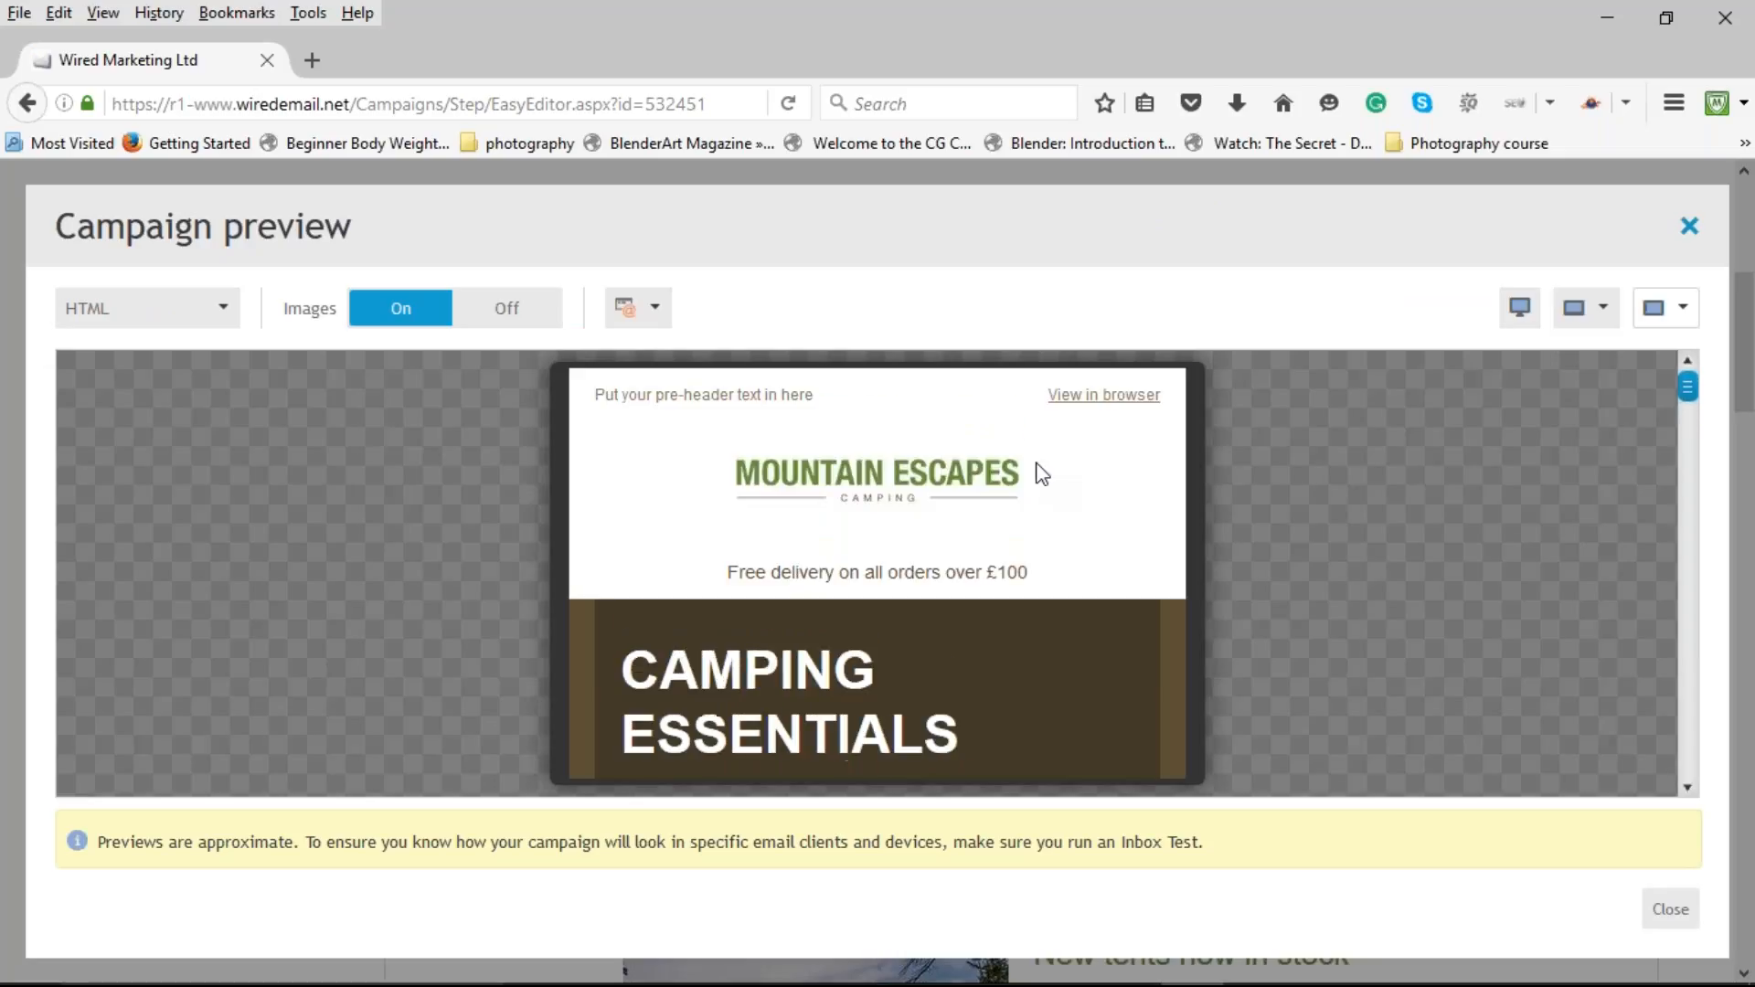
click(1689, 227)
Show the building block outlines and look through the header, navigation row and Camping Essentials section for blocks marked hidden on mobile.
scroll(1225, 655, up, 5)
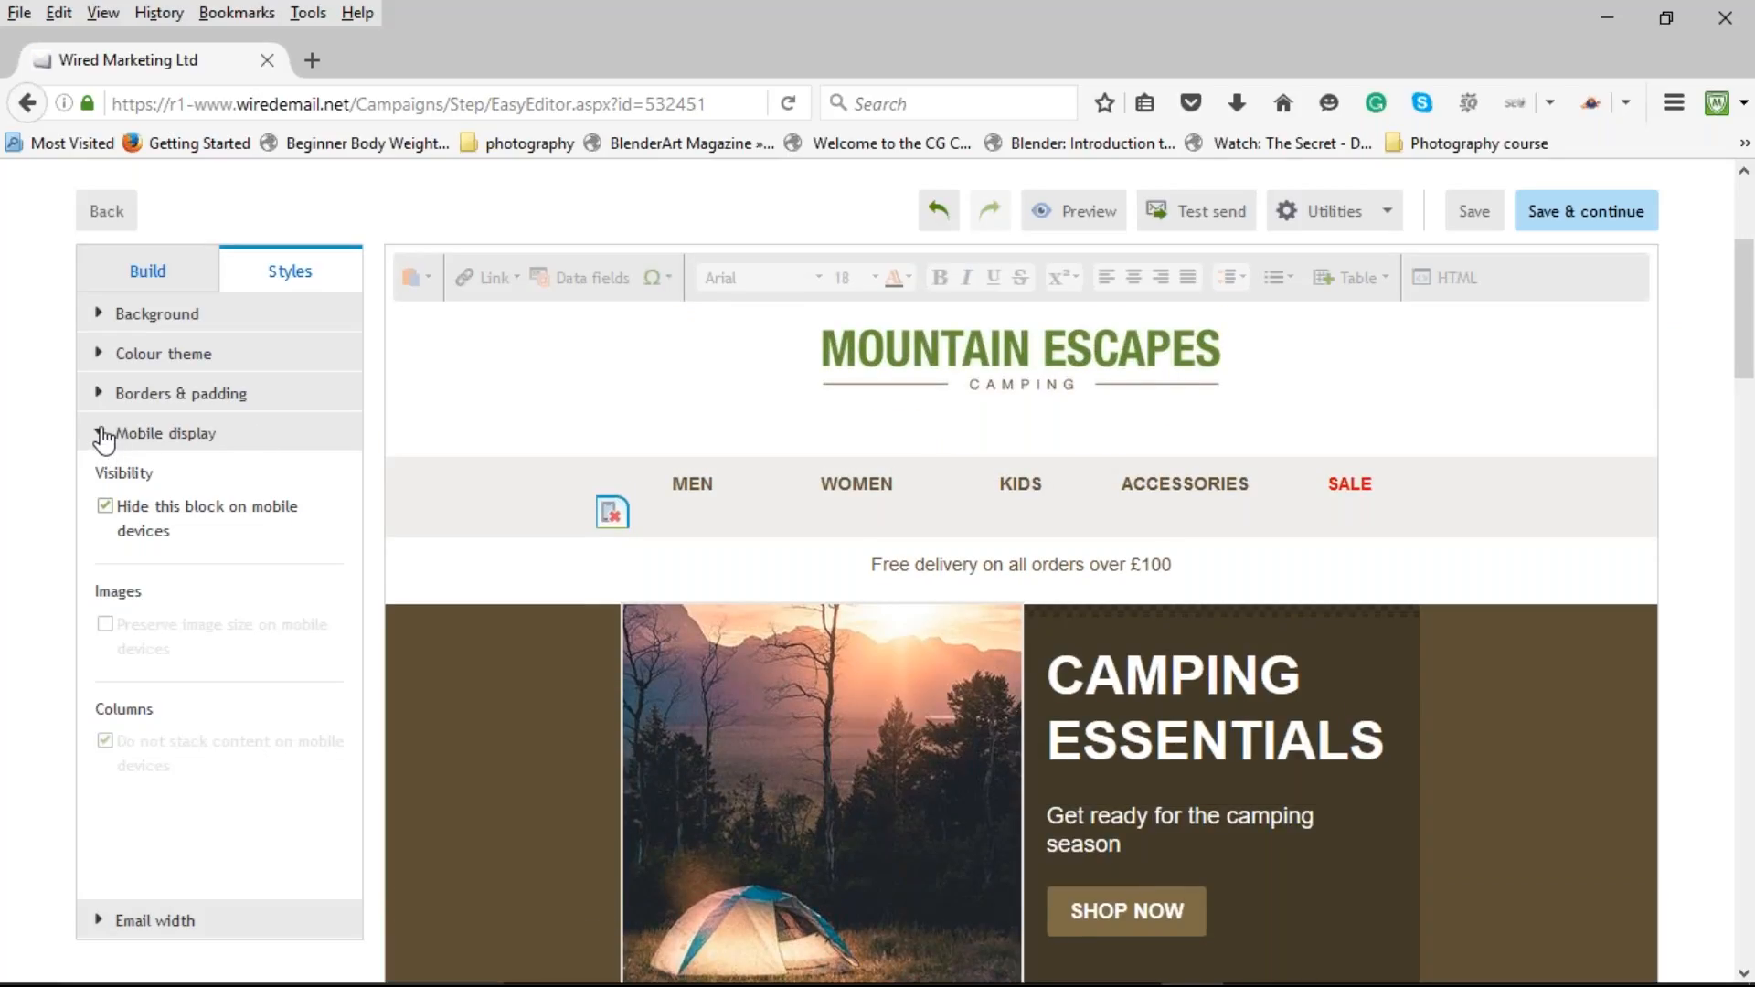
click(152, 276)
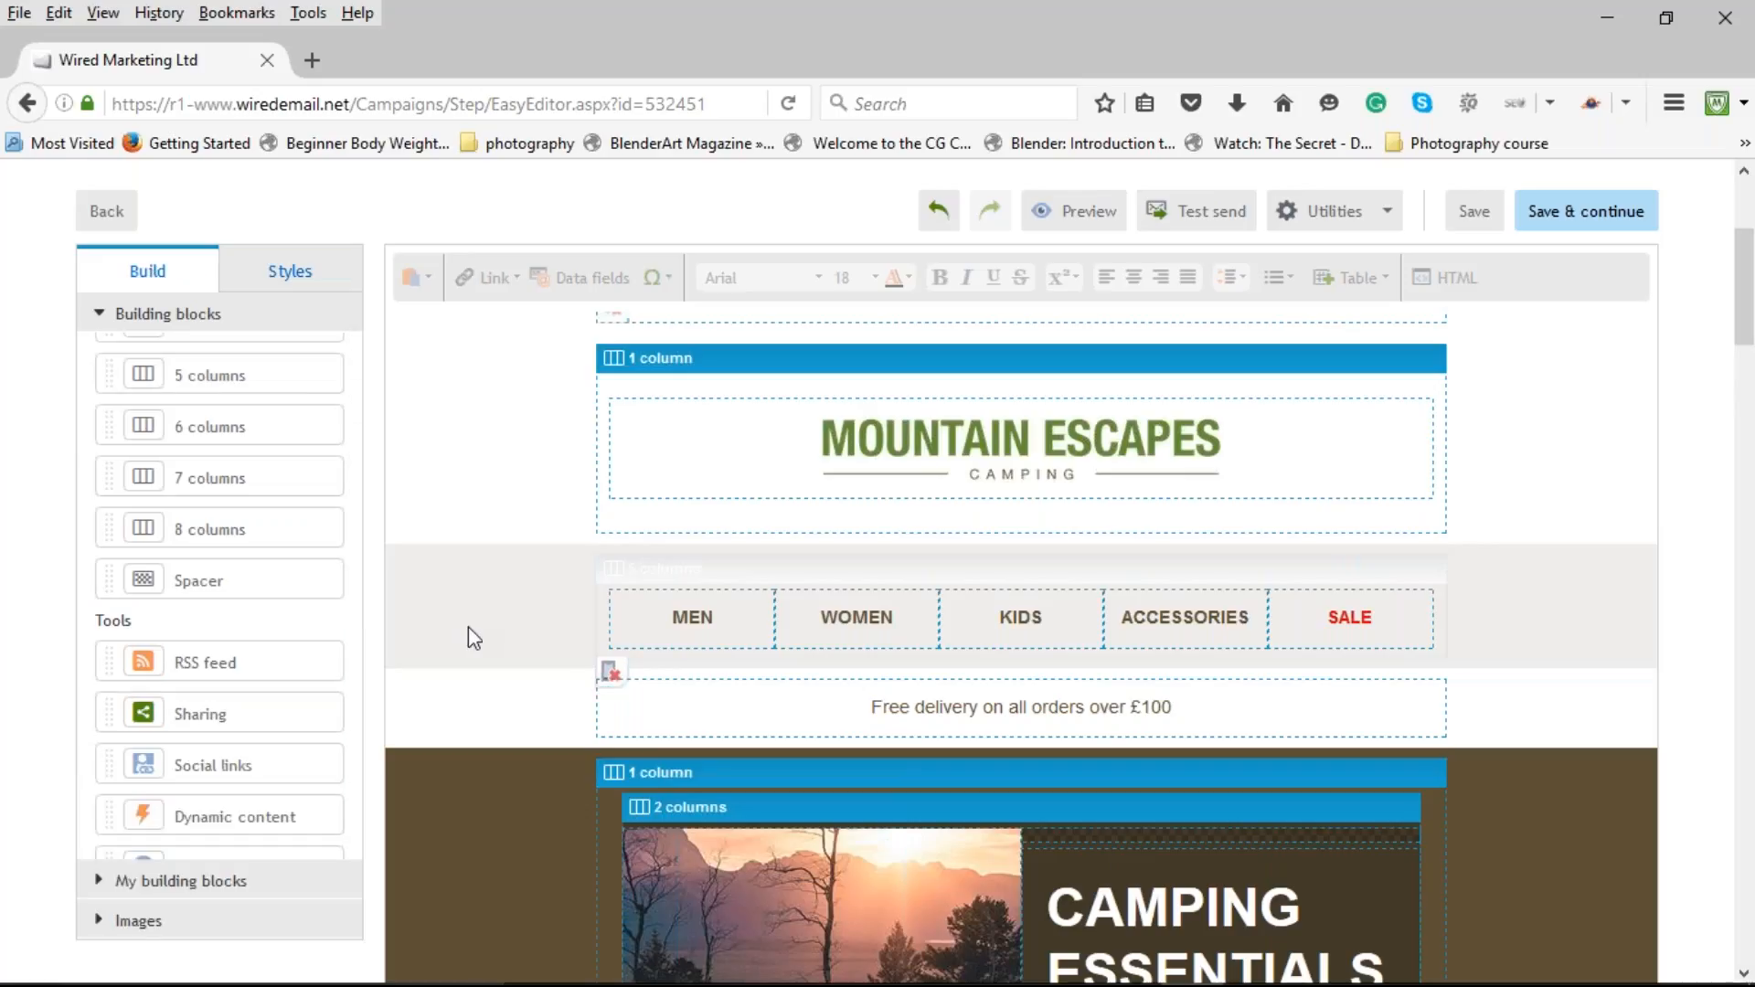
scroll(471, 637, down, 3)
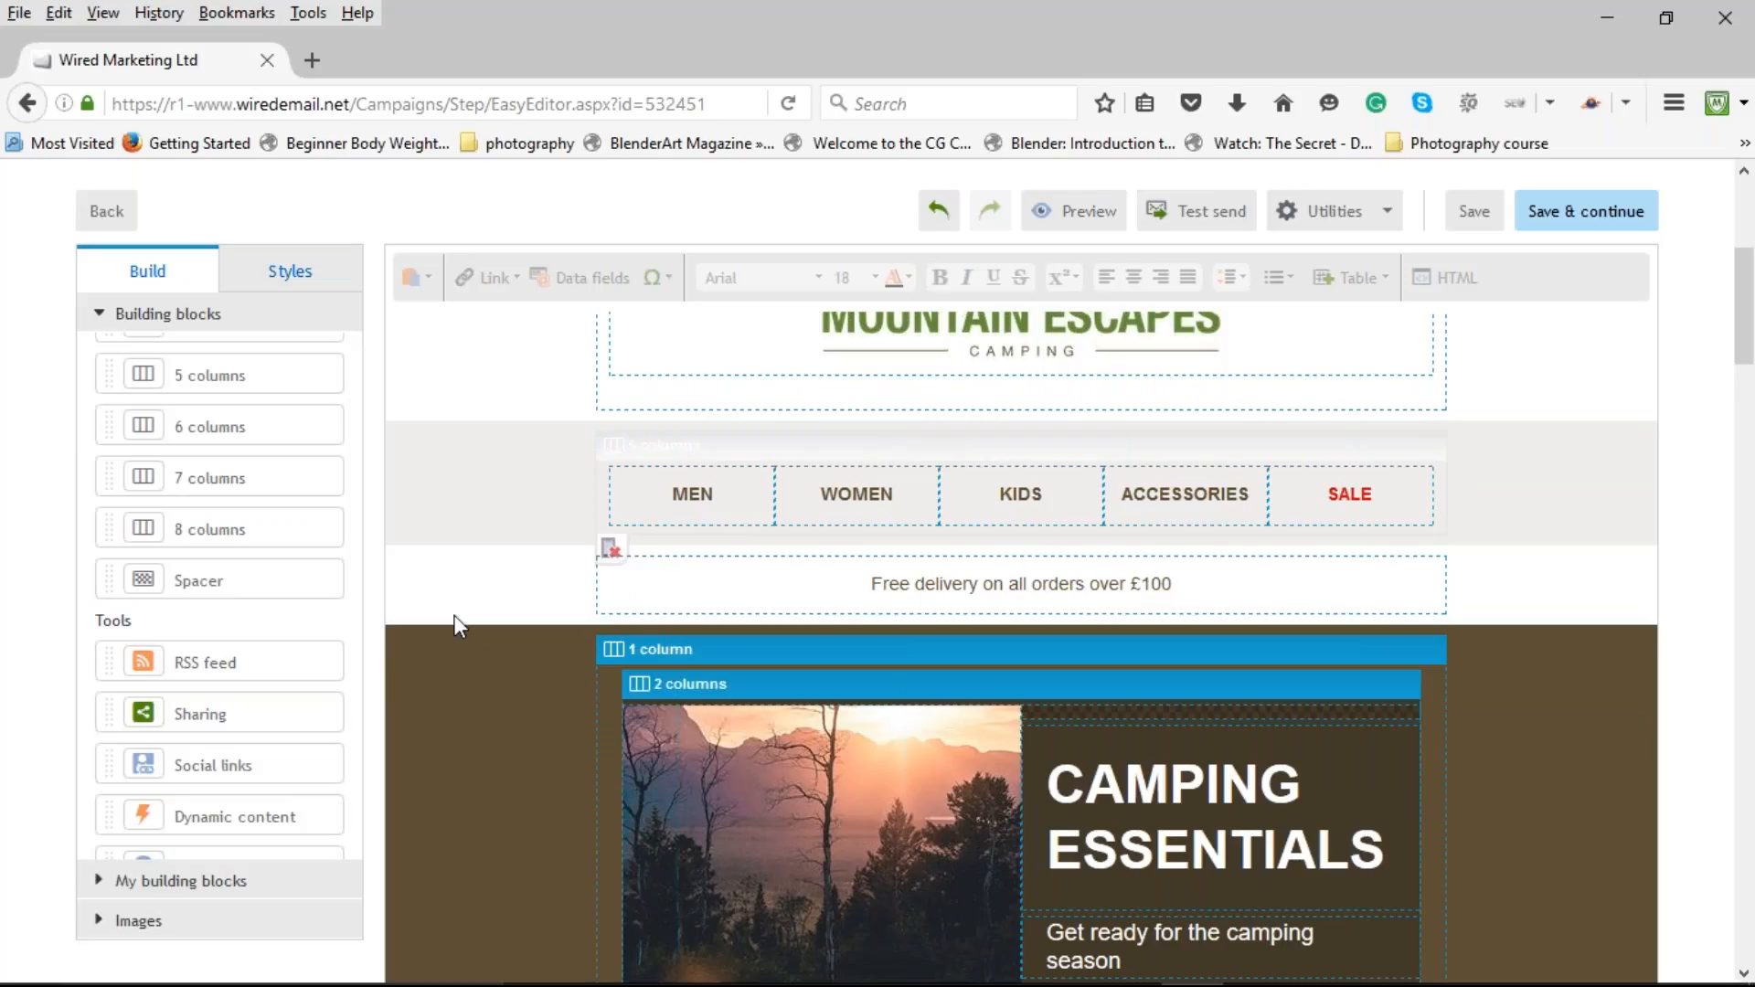
scroll(500, 593, up, 6)
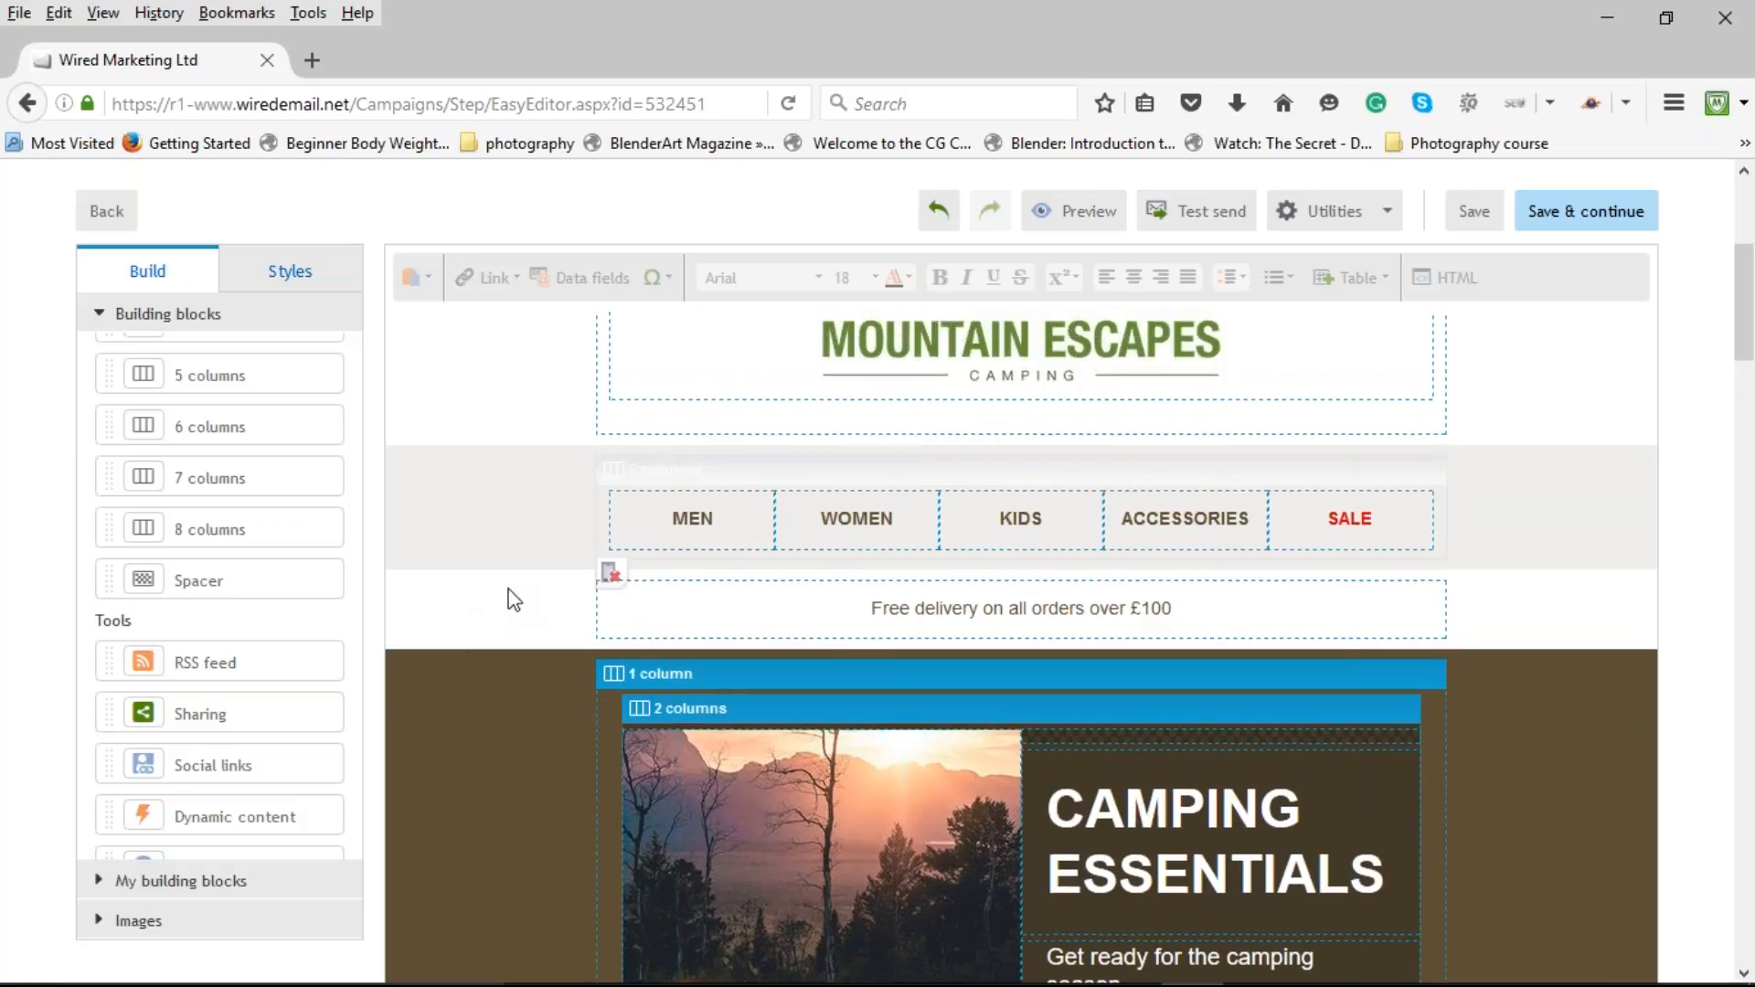
scroll(485, 617, up, 2)
scroll(474, 600, down, 5)
scroll(483, 592, down, 8)
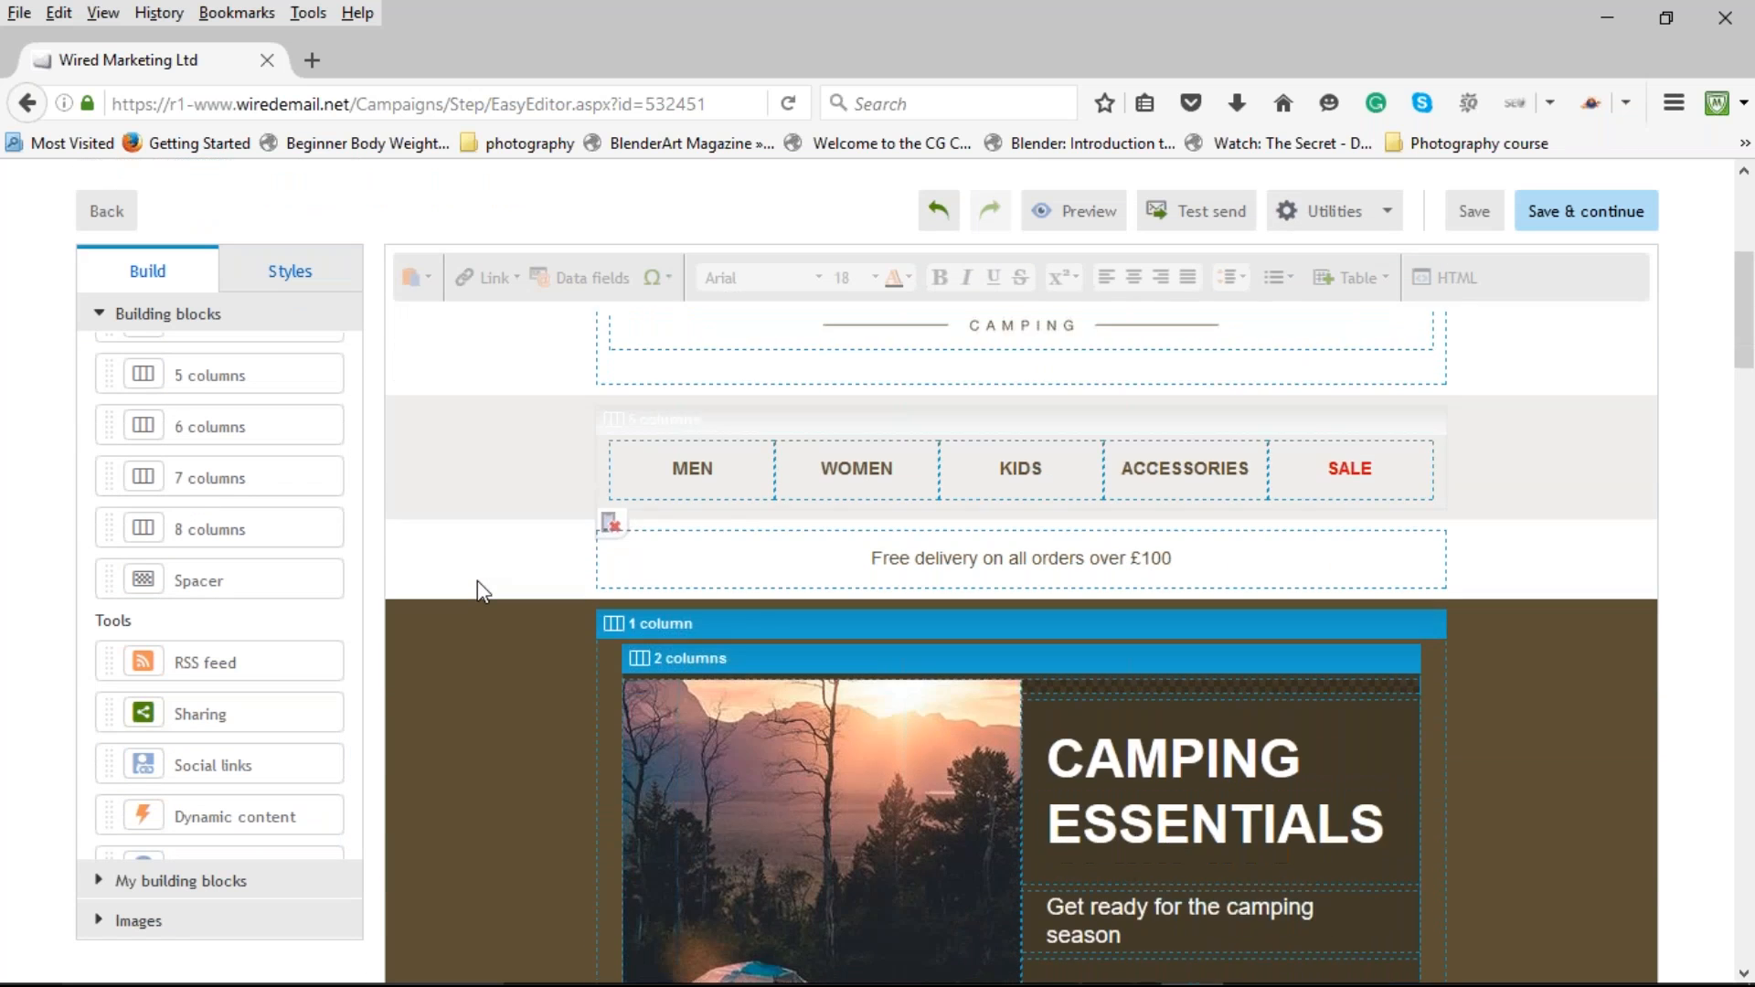
scroll(480, 578, down, 10)
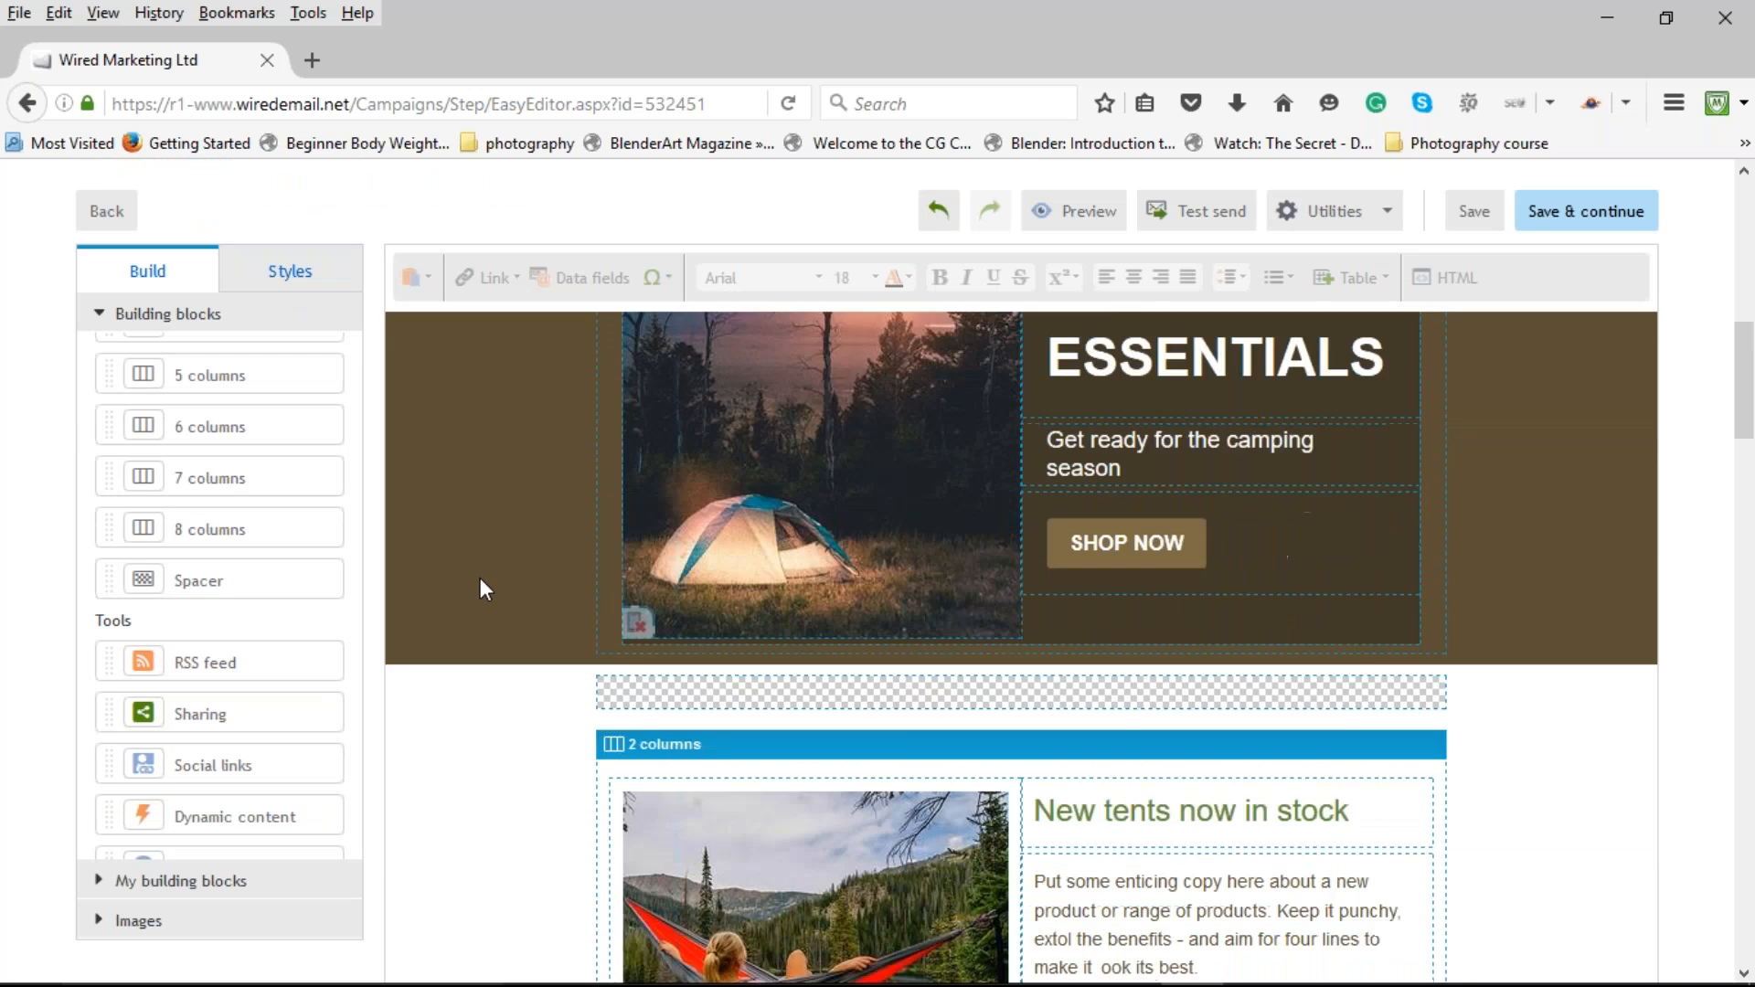
scroll(481, 578, up, 6)
scroll(480, 578, up, 10)
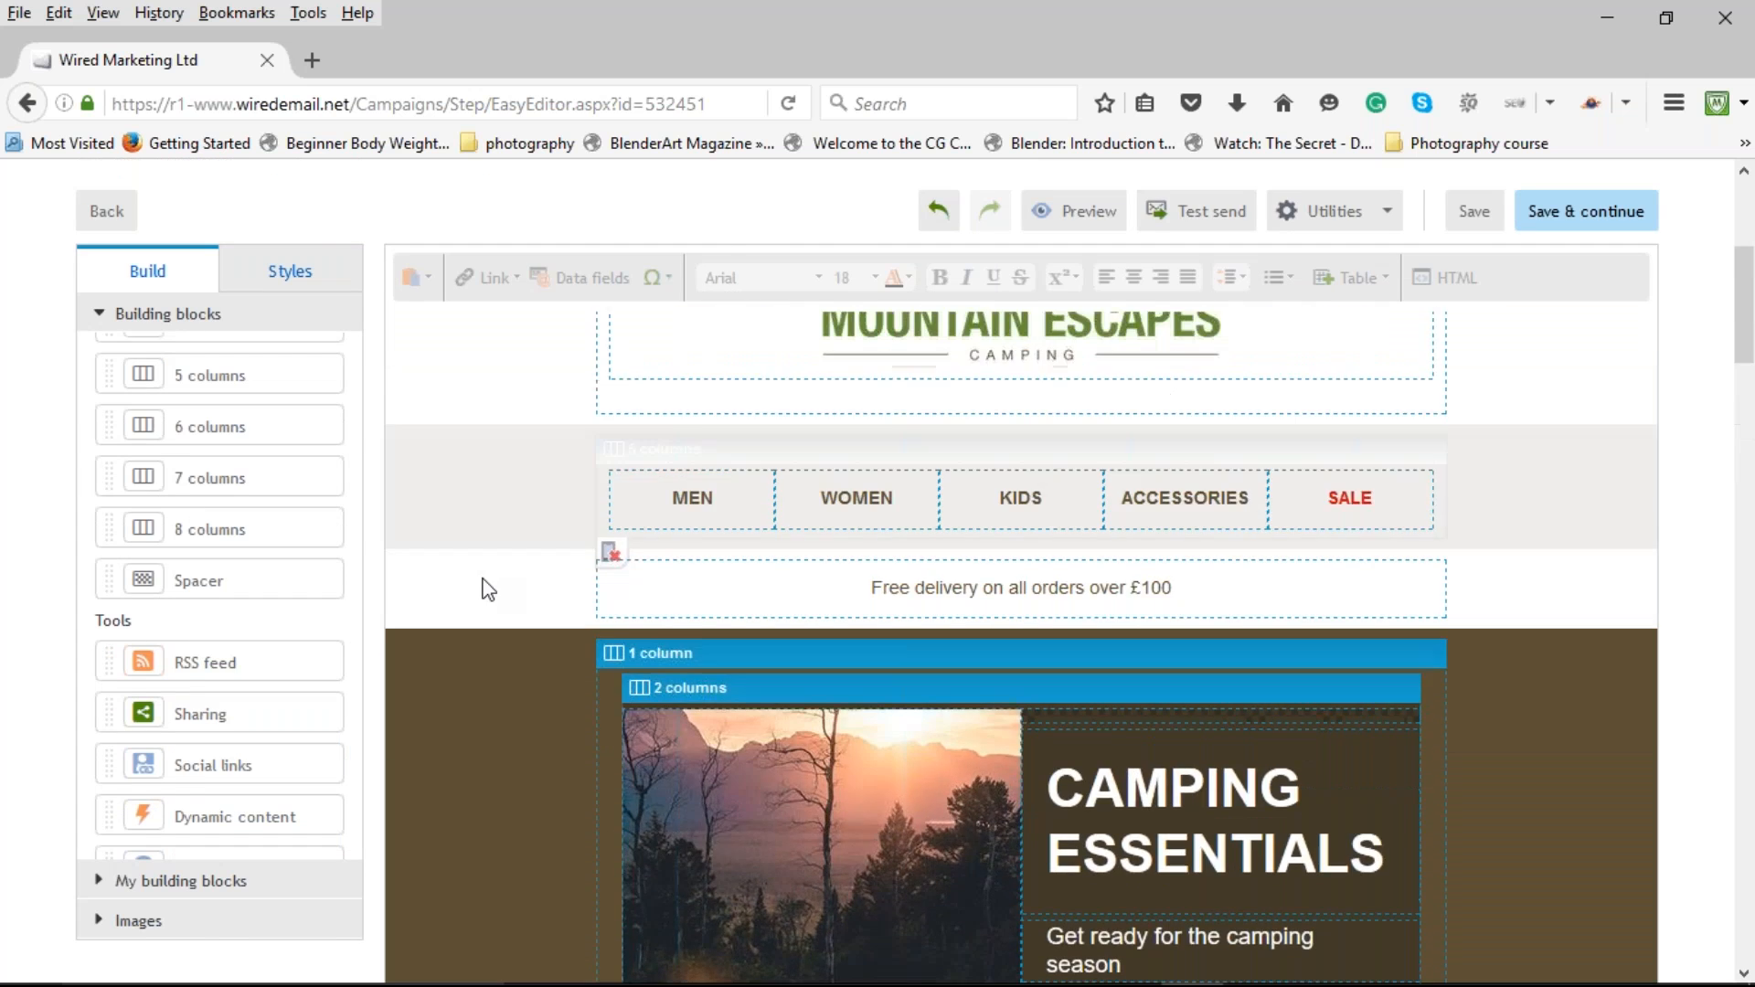
scroll(478, 579, down, 2)
scroll(477, 579, down, 6)
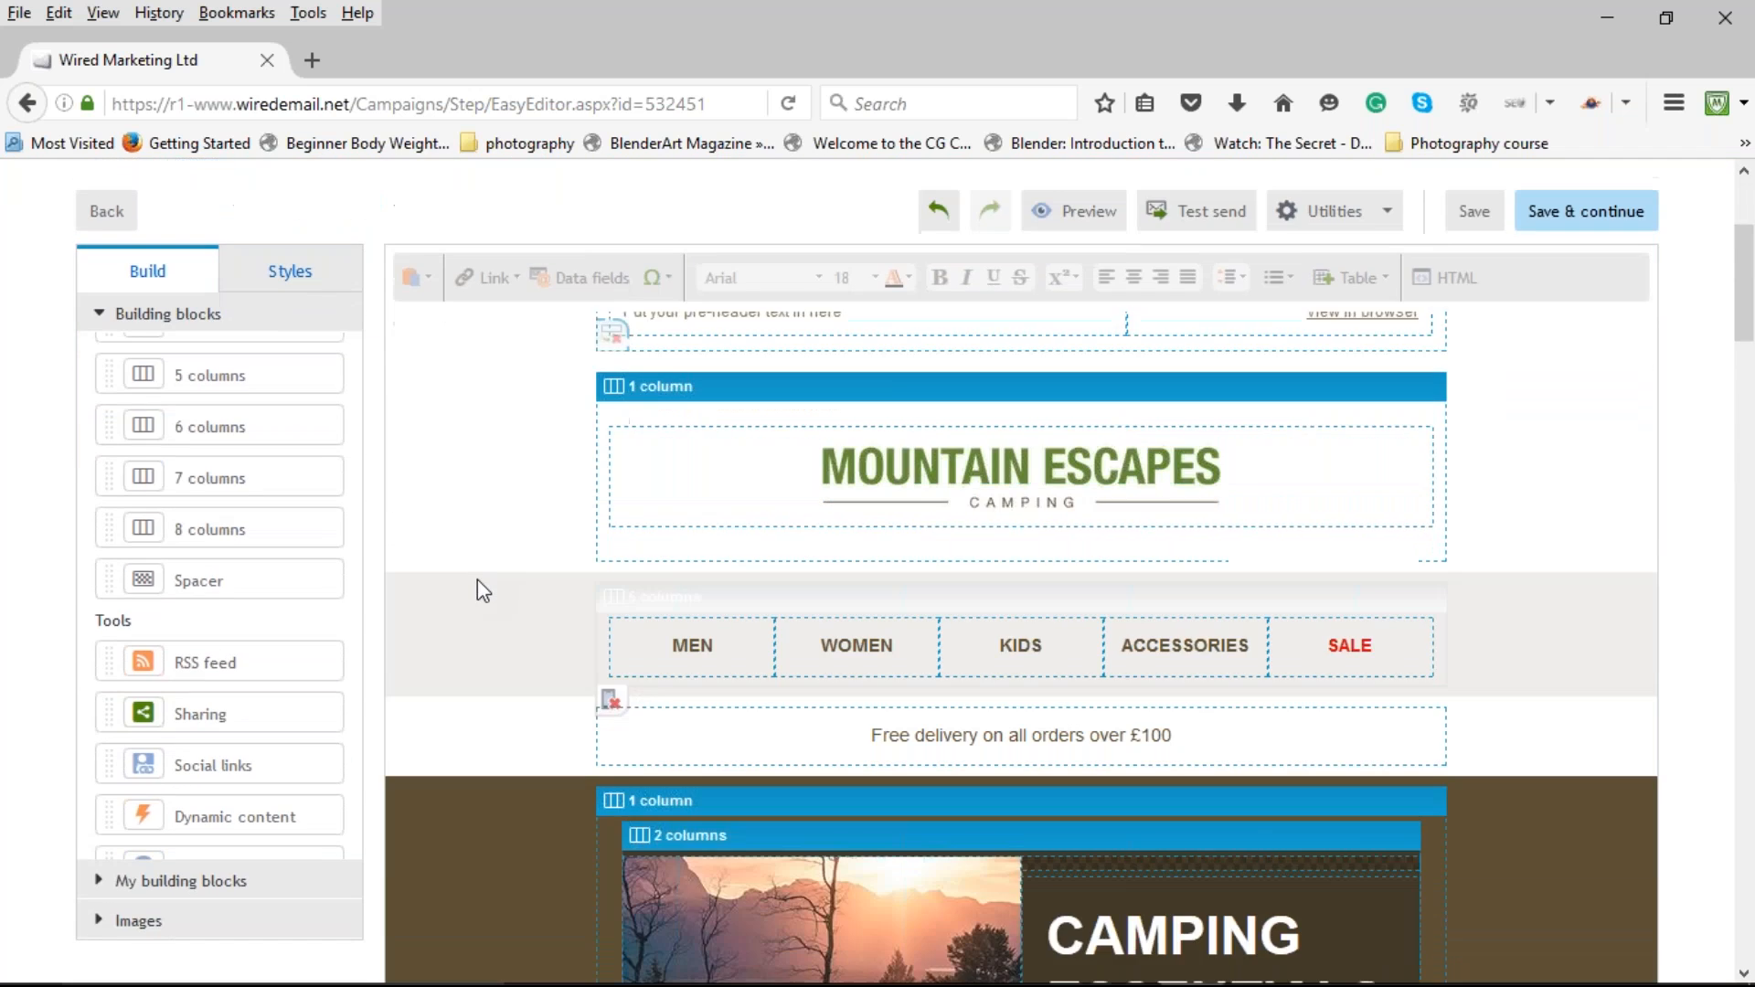
scroll(480, 578, down, 2)
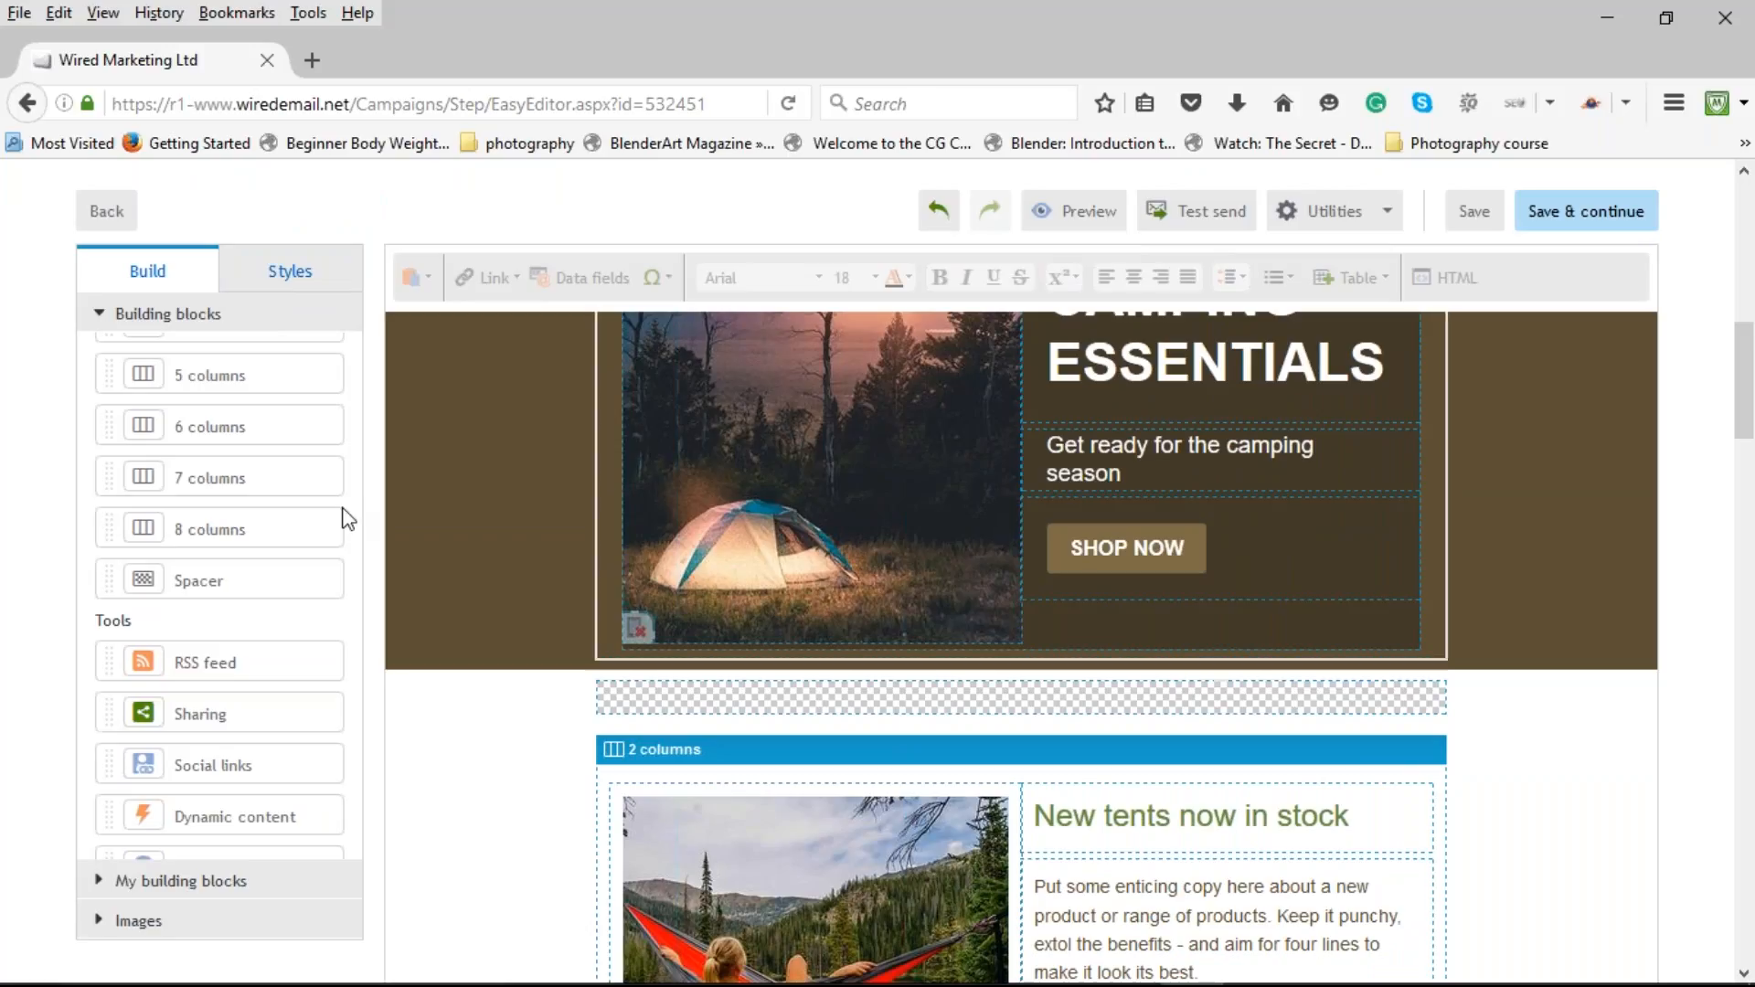
Try #56533b as the background colour of the band around the Camping Essentials section, and undo the change.
click(291, 275)
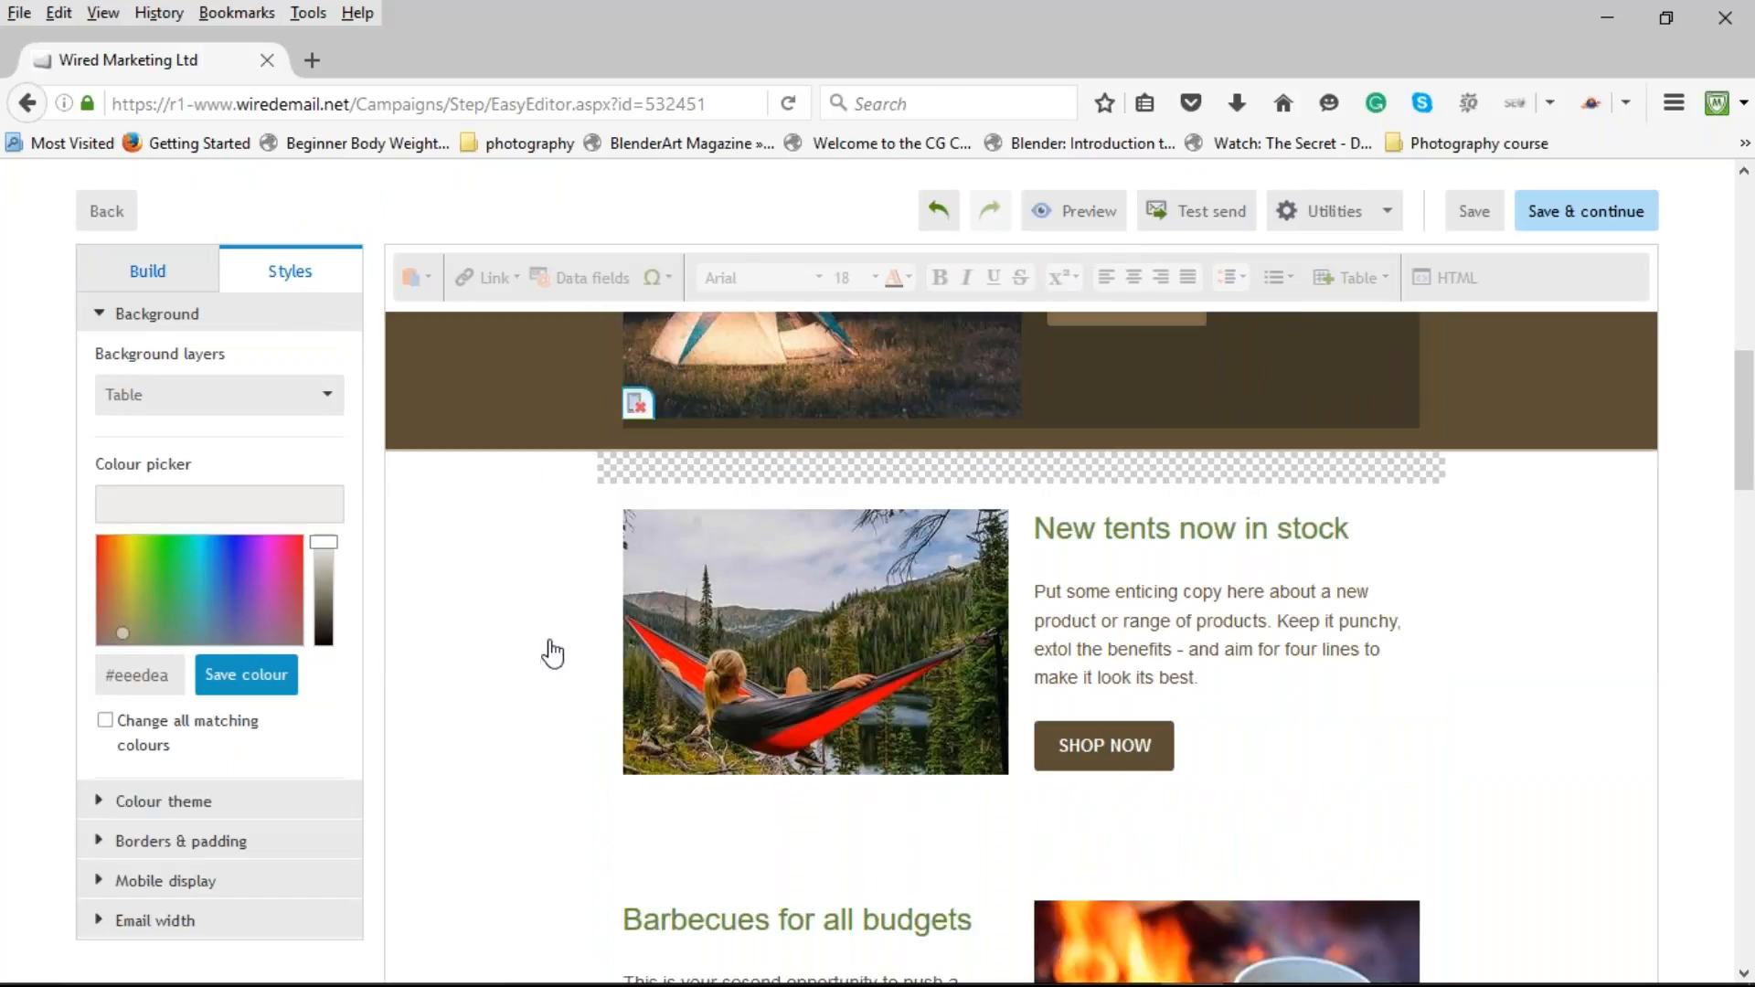
scroll(553, 648, up, 1)
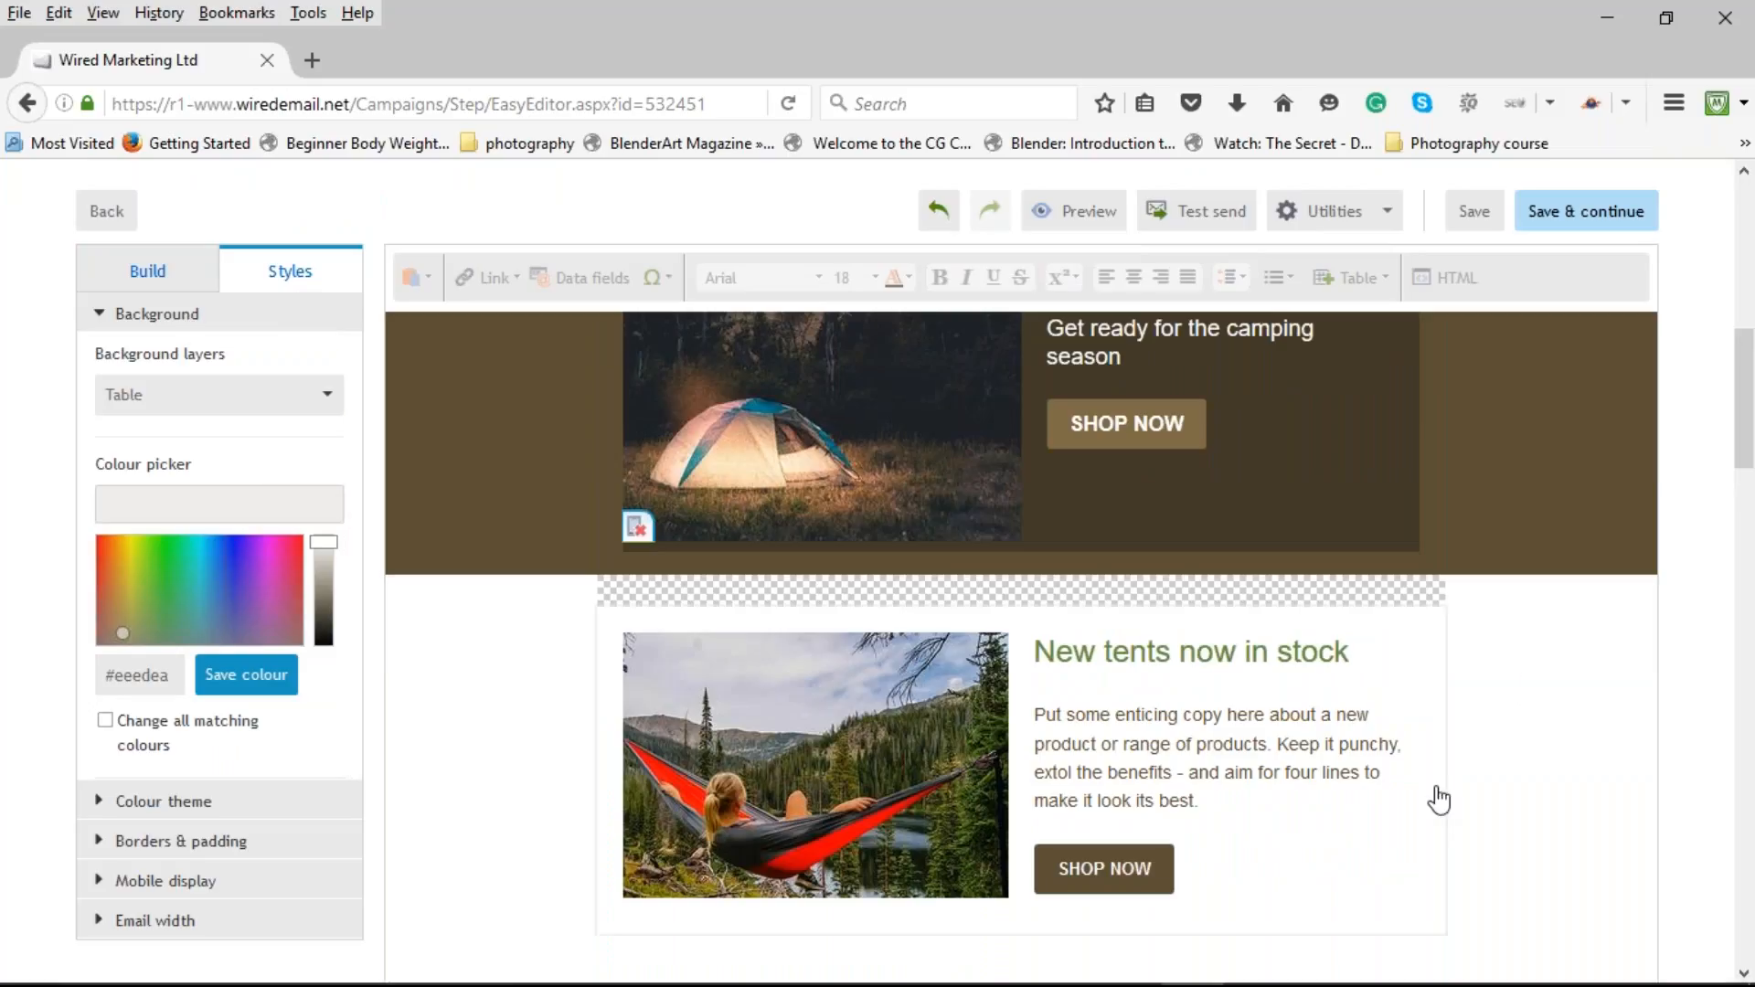
click(1535, 548)
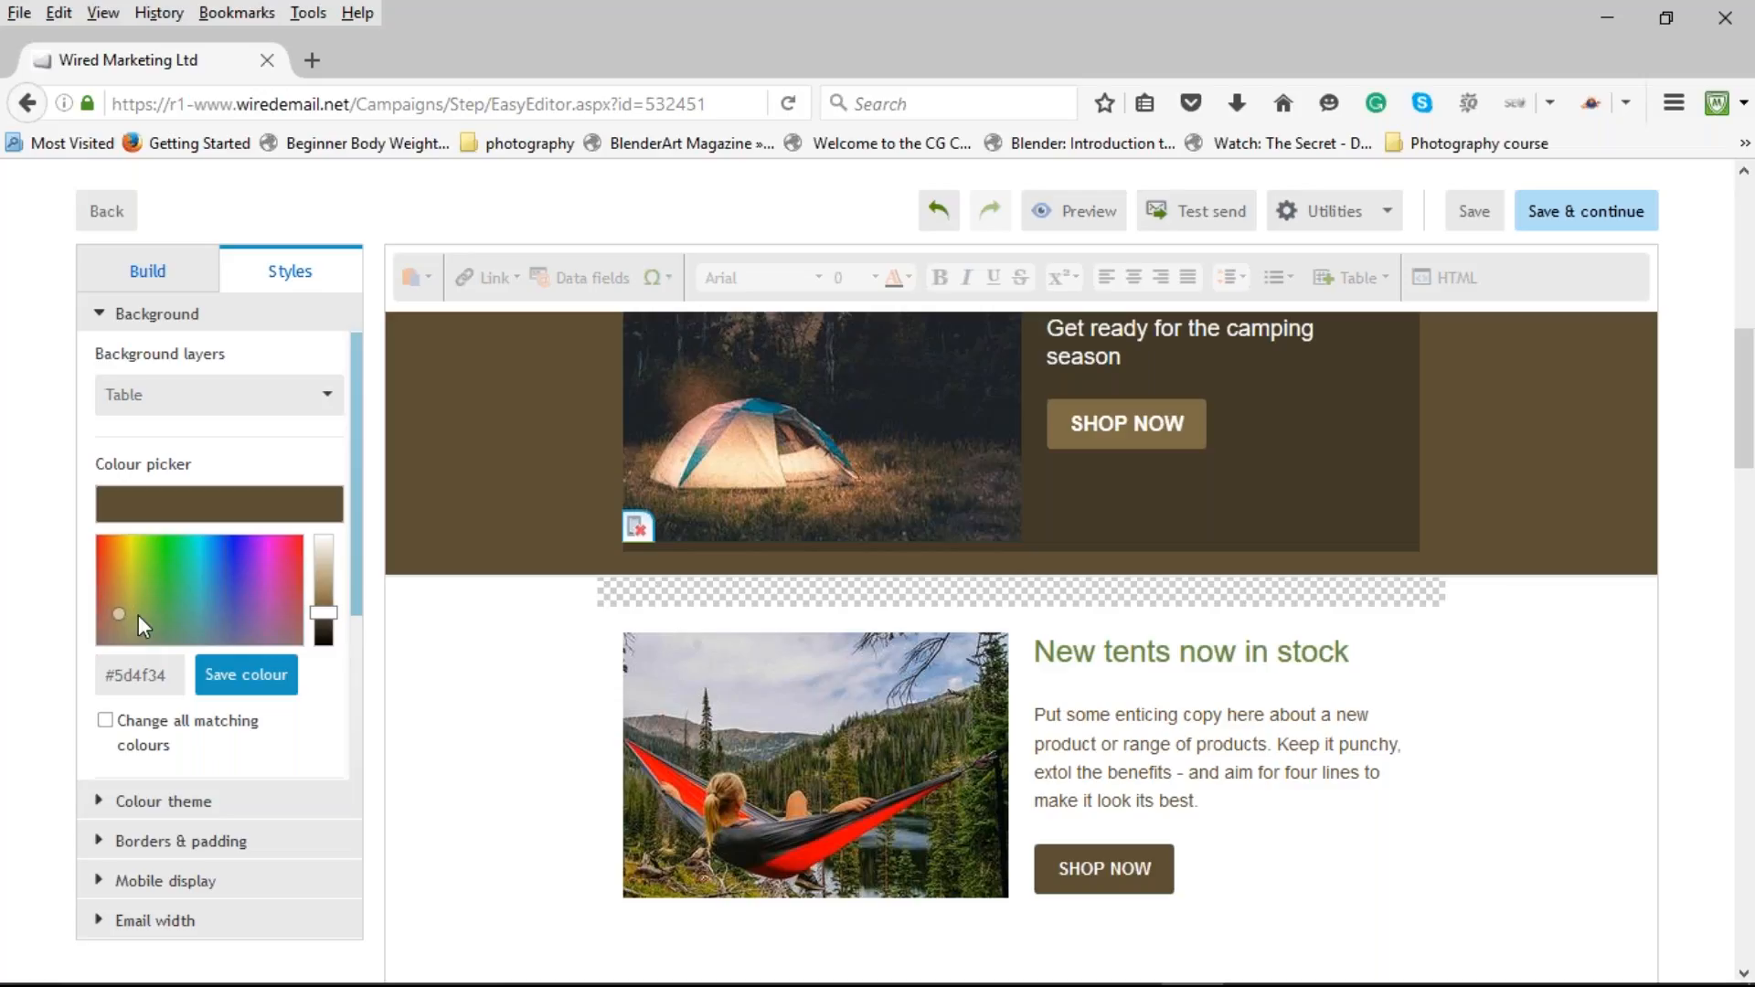
mouse_move(117, 611)
mouse_down()
mouse_move(188, 587)
mouse_move(223, 604)
mouse_move(199, 617)
mouse_move(283, 606)
mouse_move(113, 563)
mouse_move(161, 604)
mouse_move(133, 630)
mouse_up()
scroll(1493, 910, up, 2)
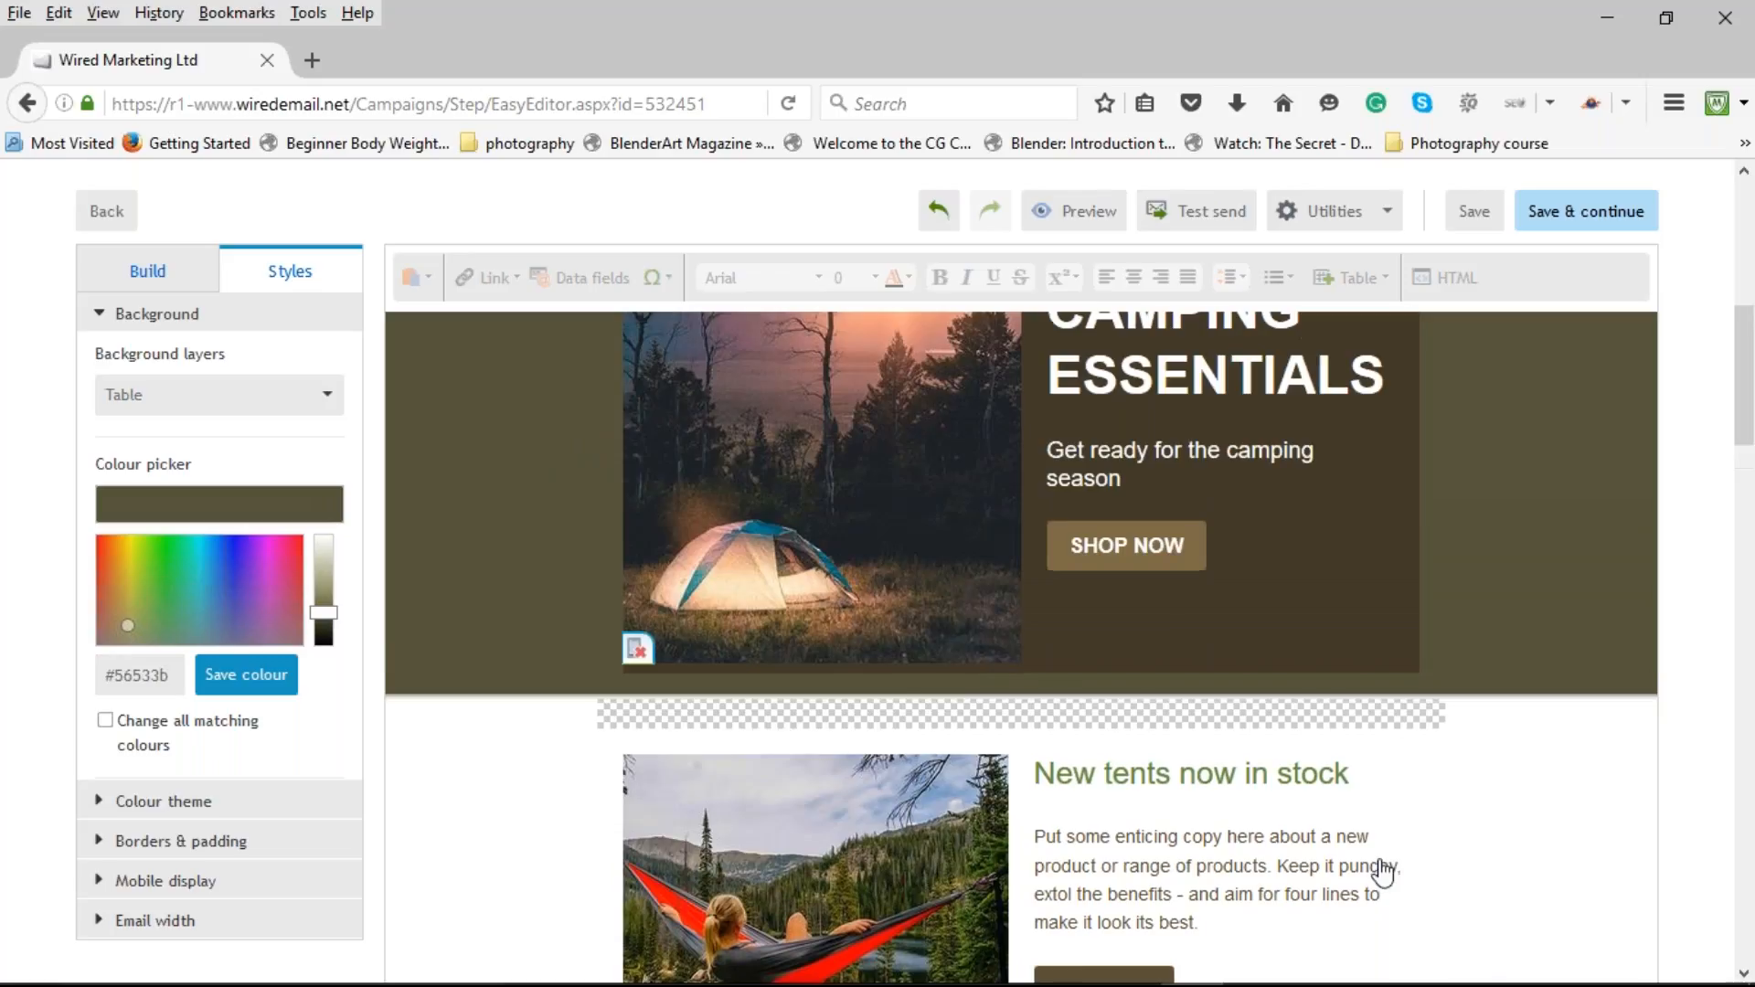
click(938, 227)
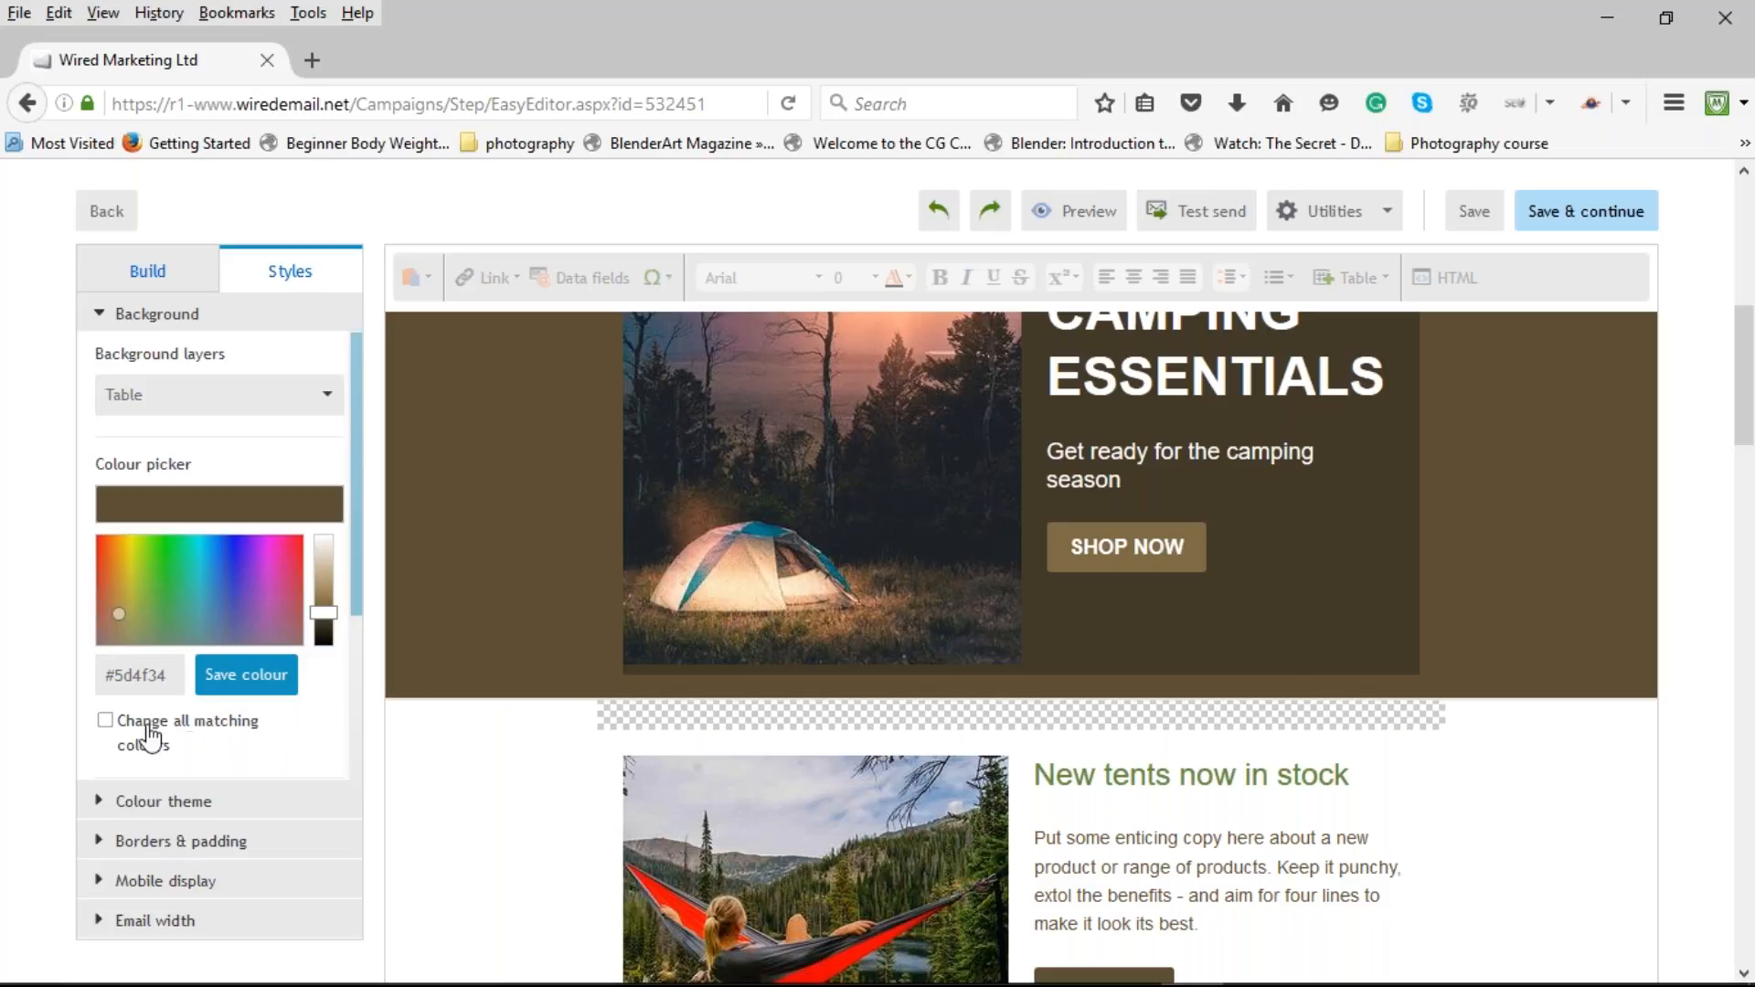
Adjust the brightness of the automatic colour theme to #a3a3a3 and undo the last theme colour change.
click(118, 805)
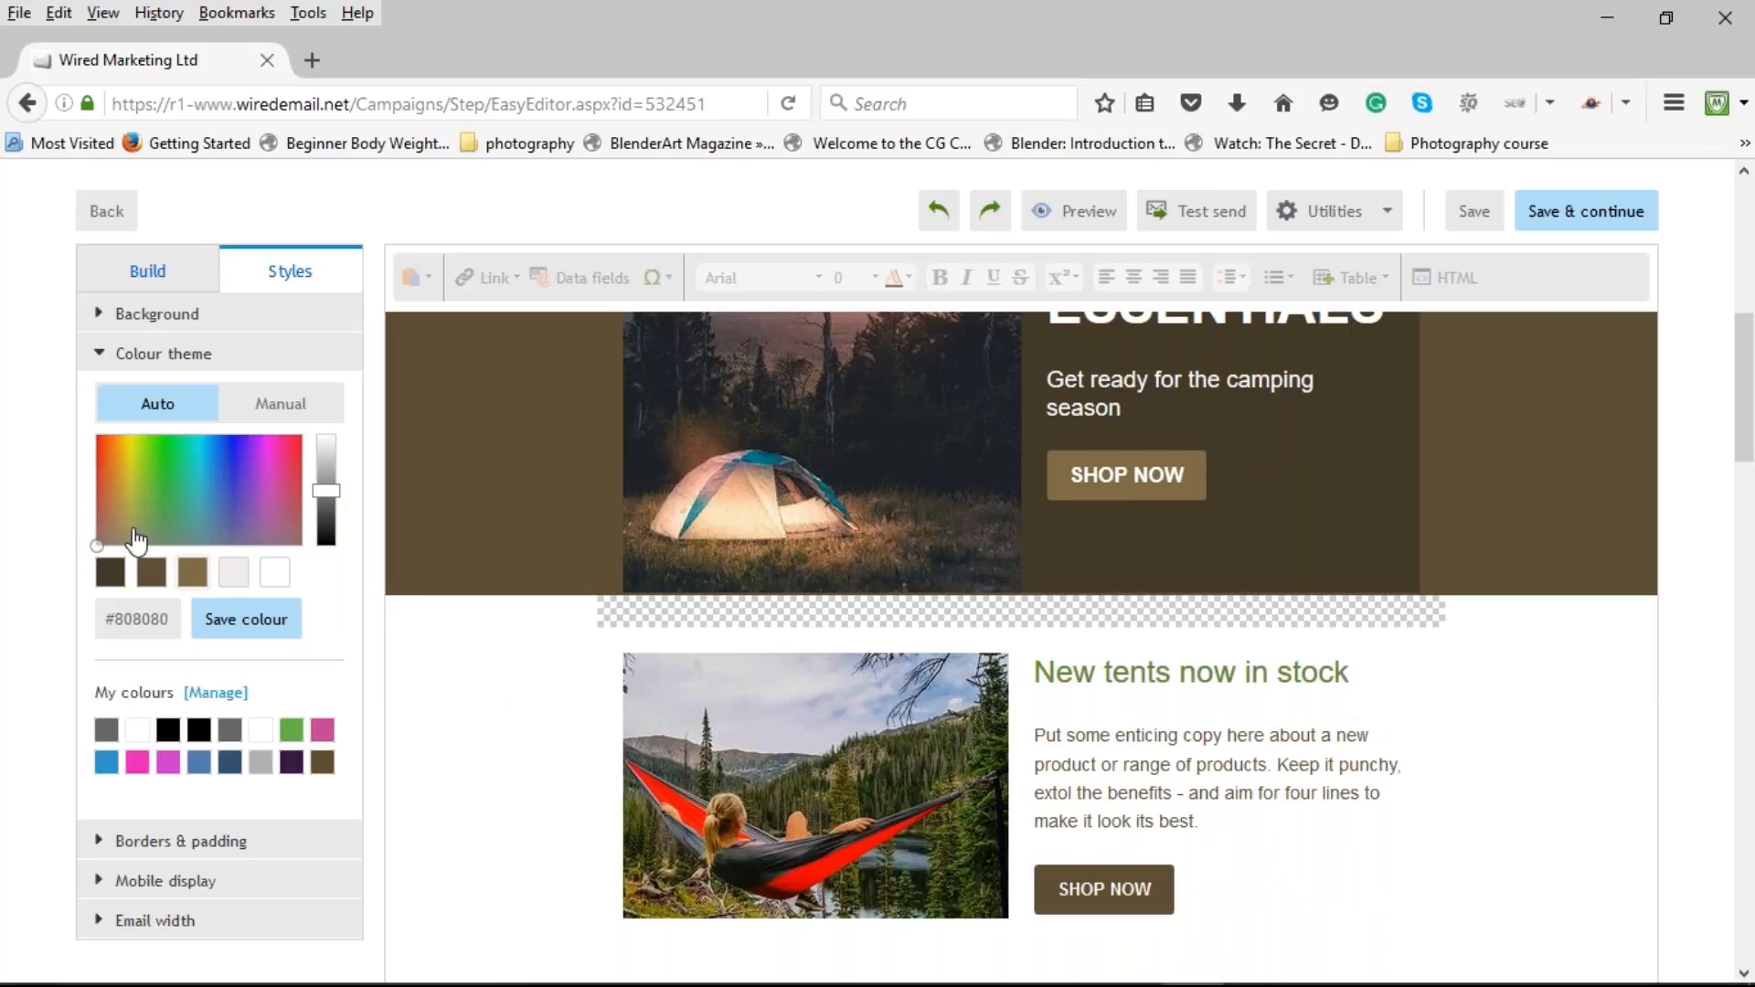
mouse_move(327, 491)
mouse_down()
mouse_move(326, 460)
mouse_move(331, 523)
mouse_move(329, 477)
mouse_up()
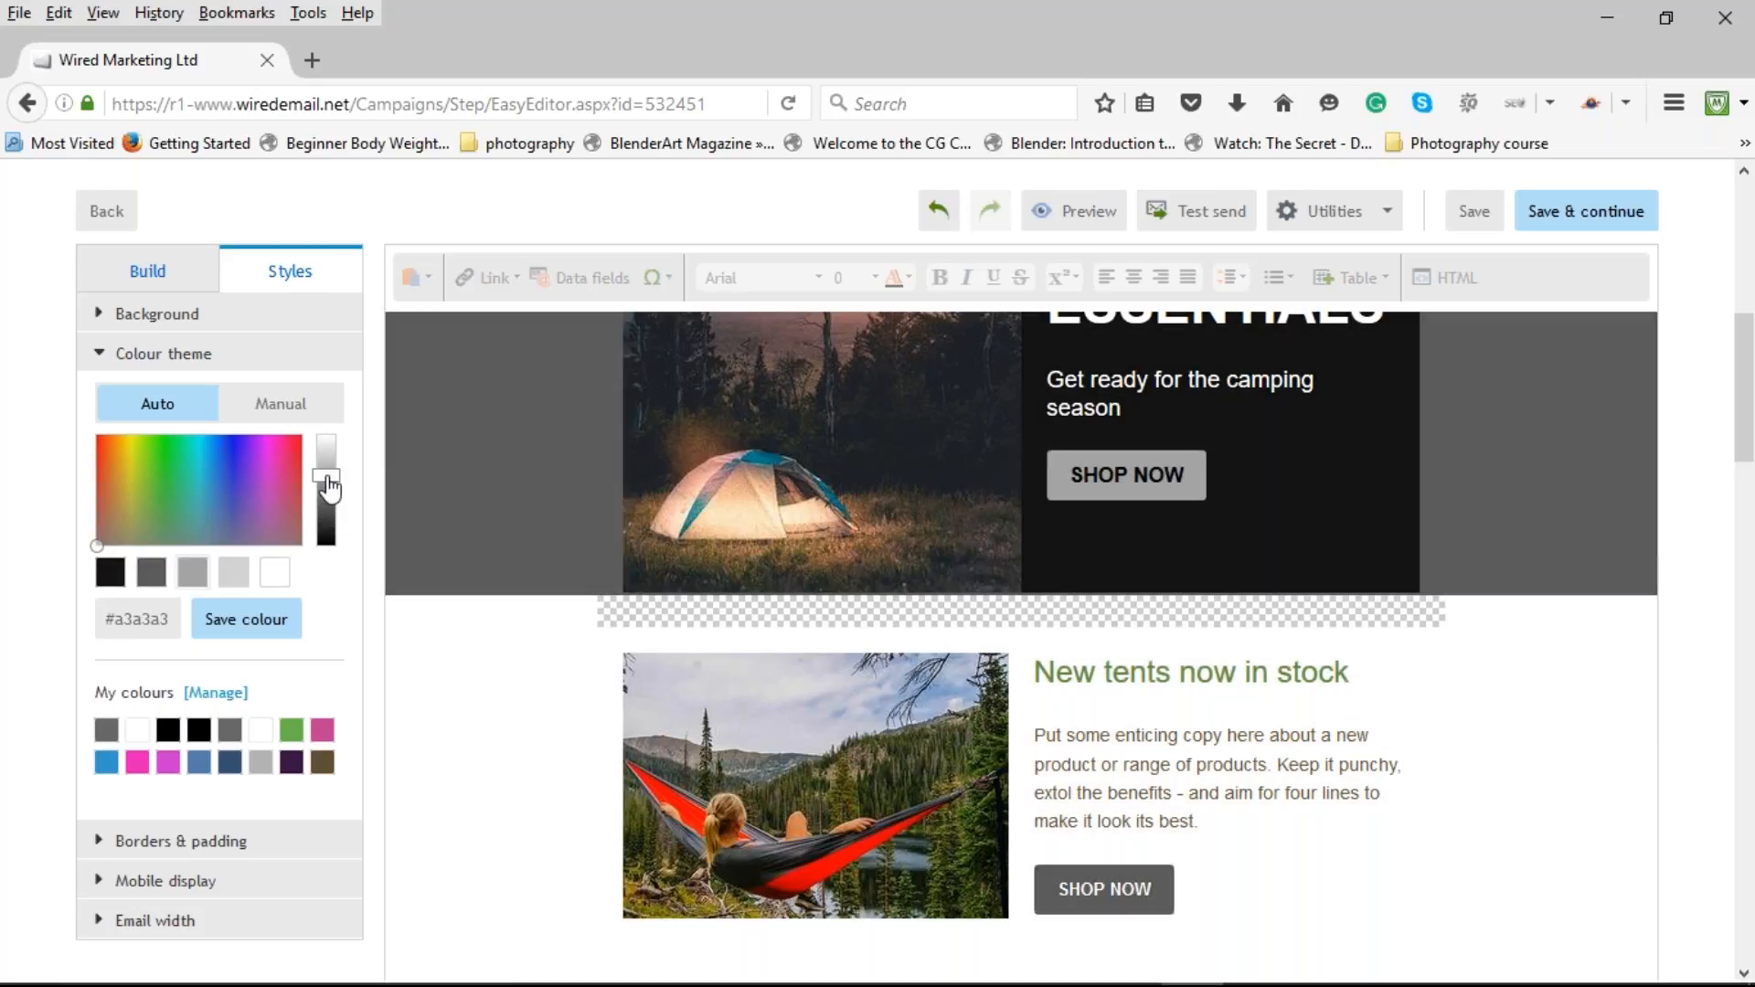
click(938, 215)
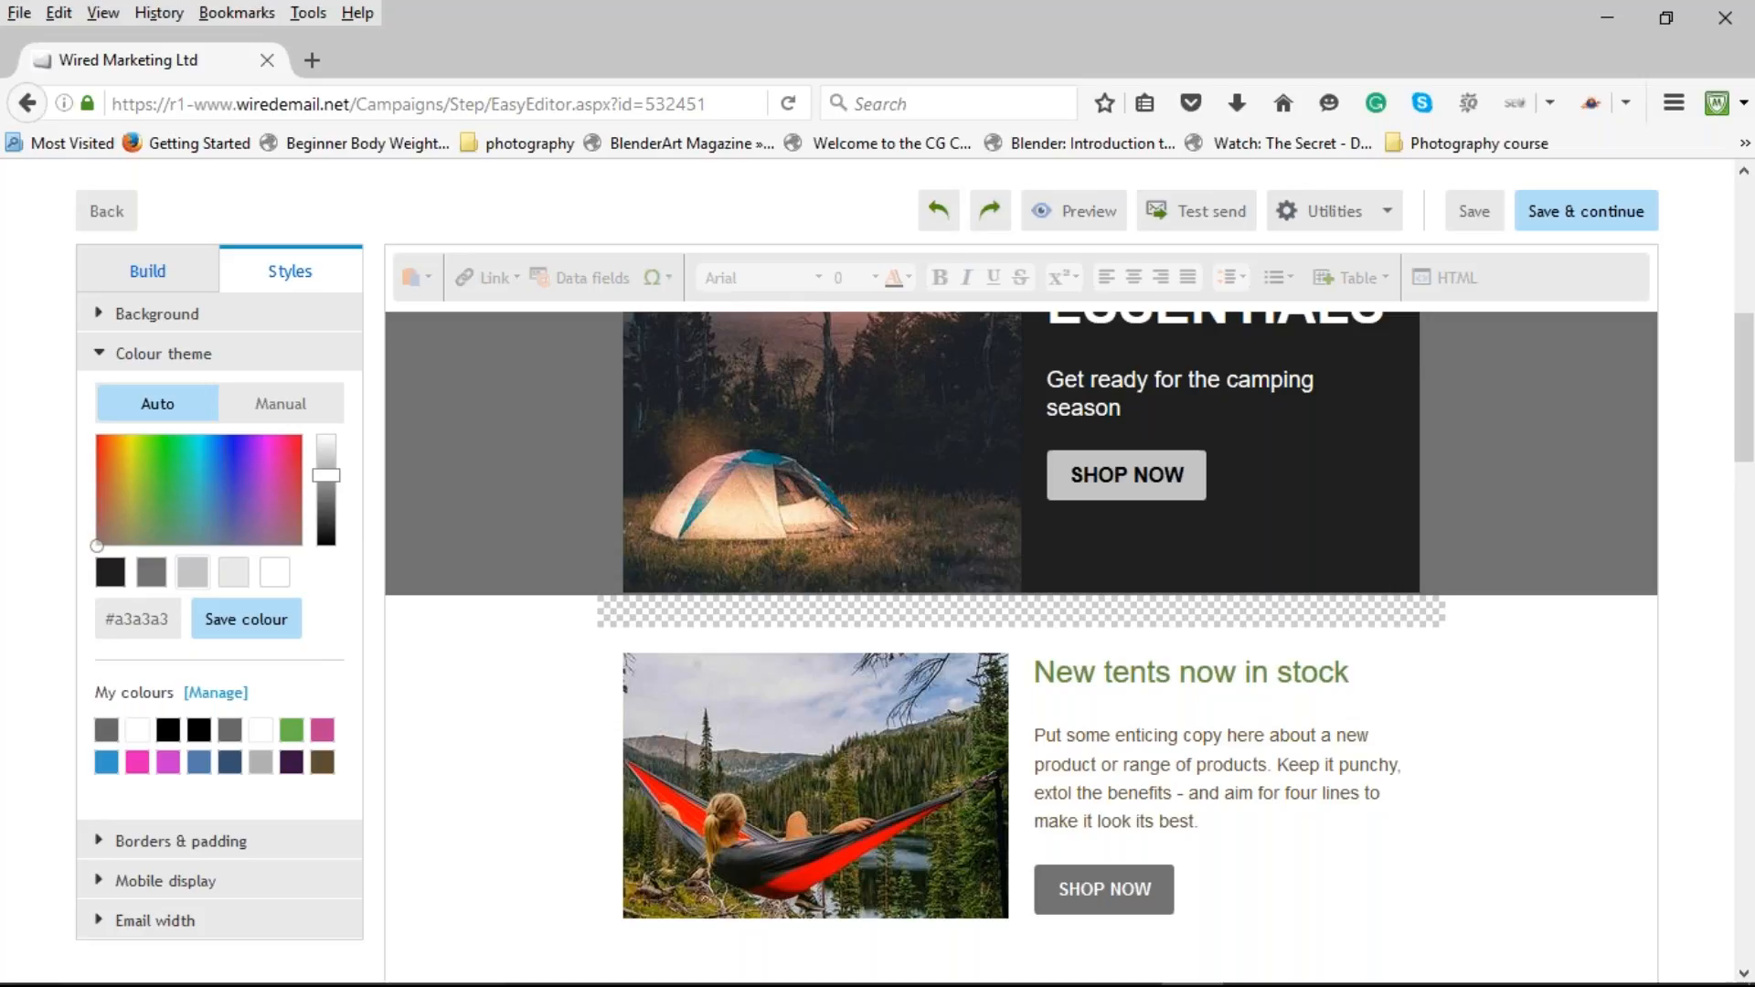
Add solid 1px black borders above and below the "New tents now in stock" heading block.
click(177, 839)
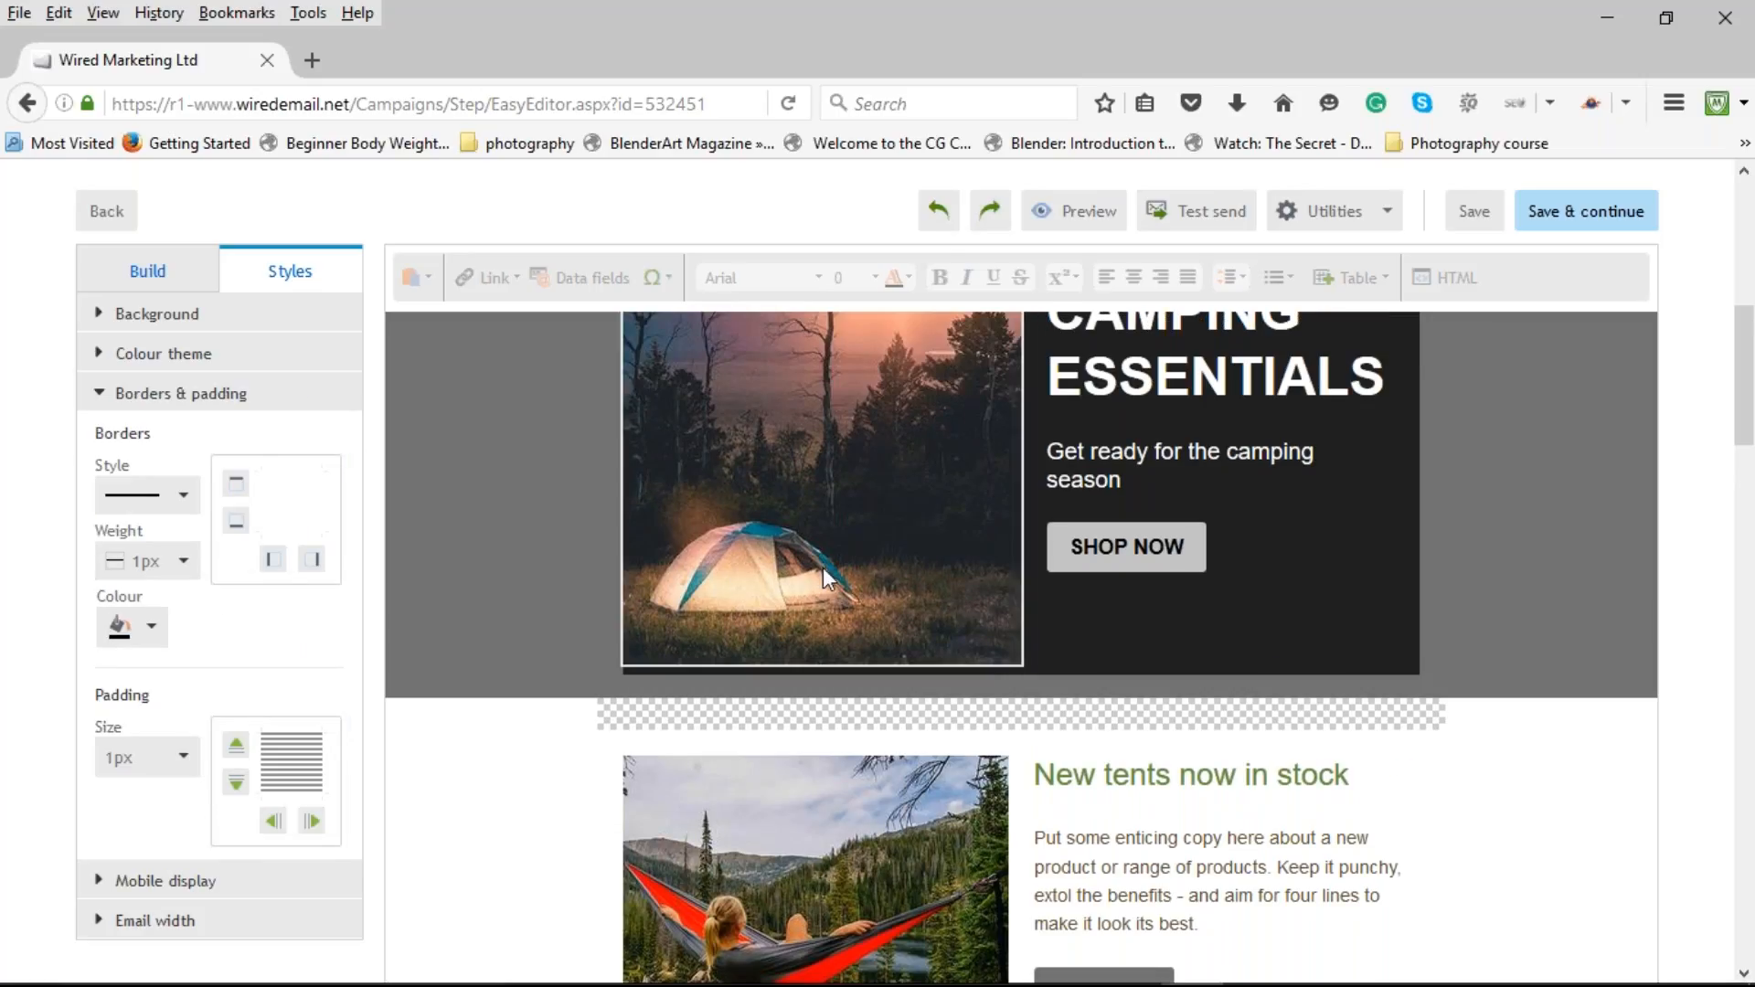
click(864, 841)
scroll(879, 842, down, 2)
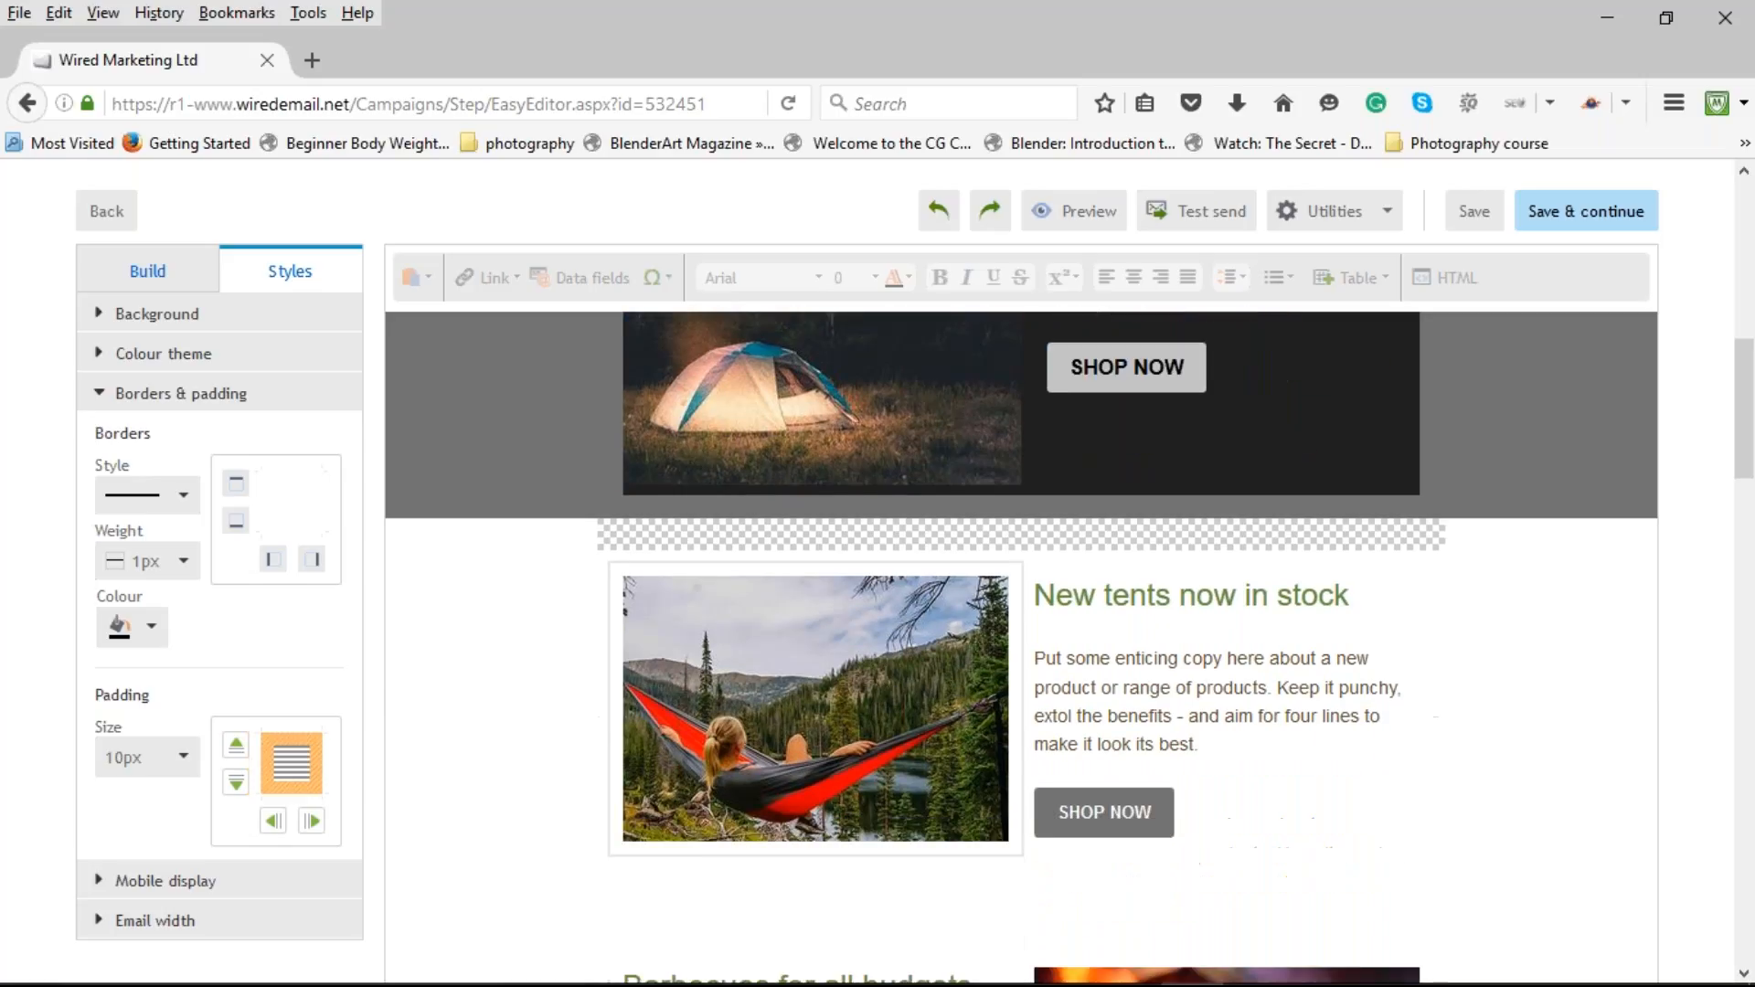
click(1156, 599)
click(237, 484)
click(236, 521)
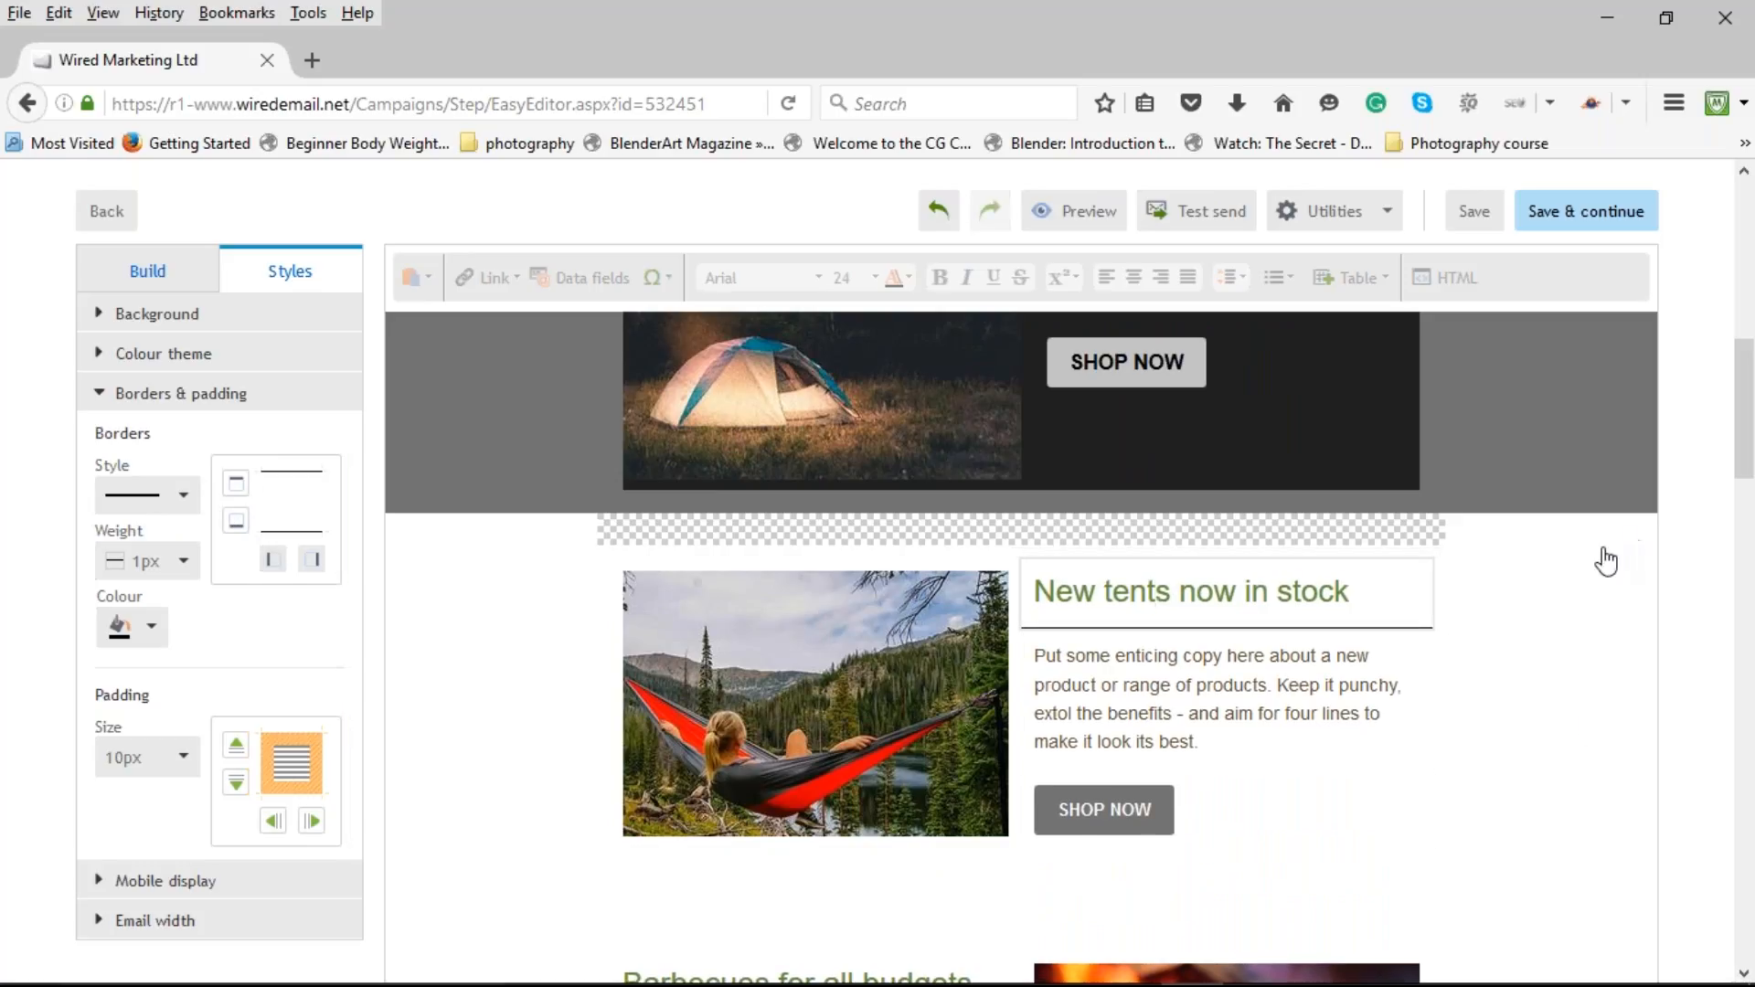
Set the border weight to 4px and reapply the borders above and below the "New tents now in stock" heading.
click(175, 568)
click(139, 708)
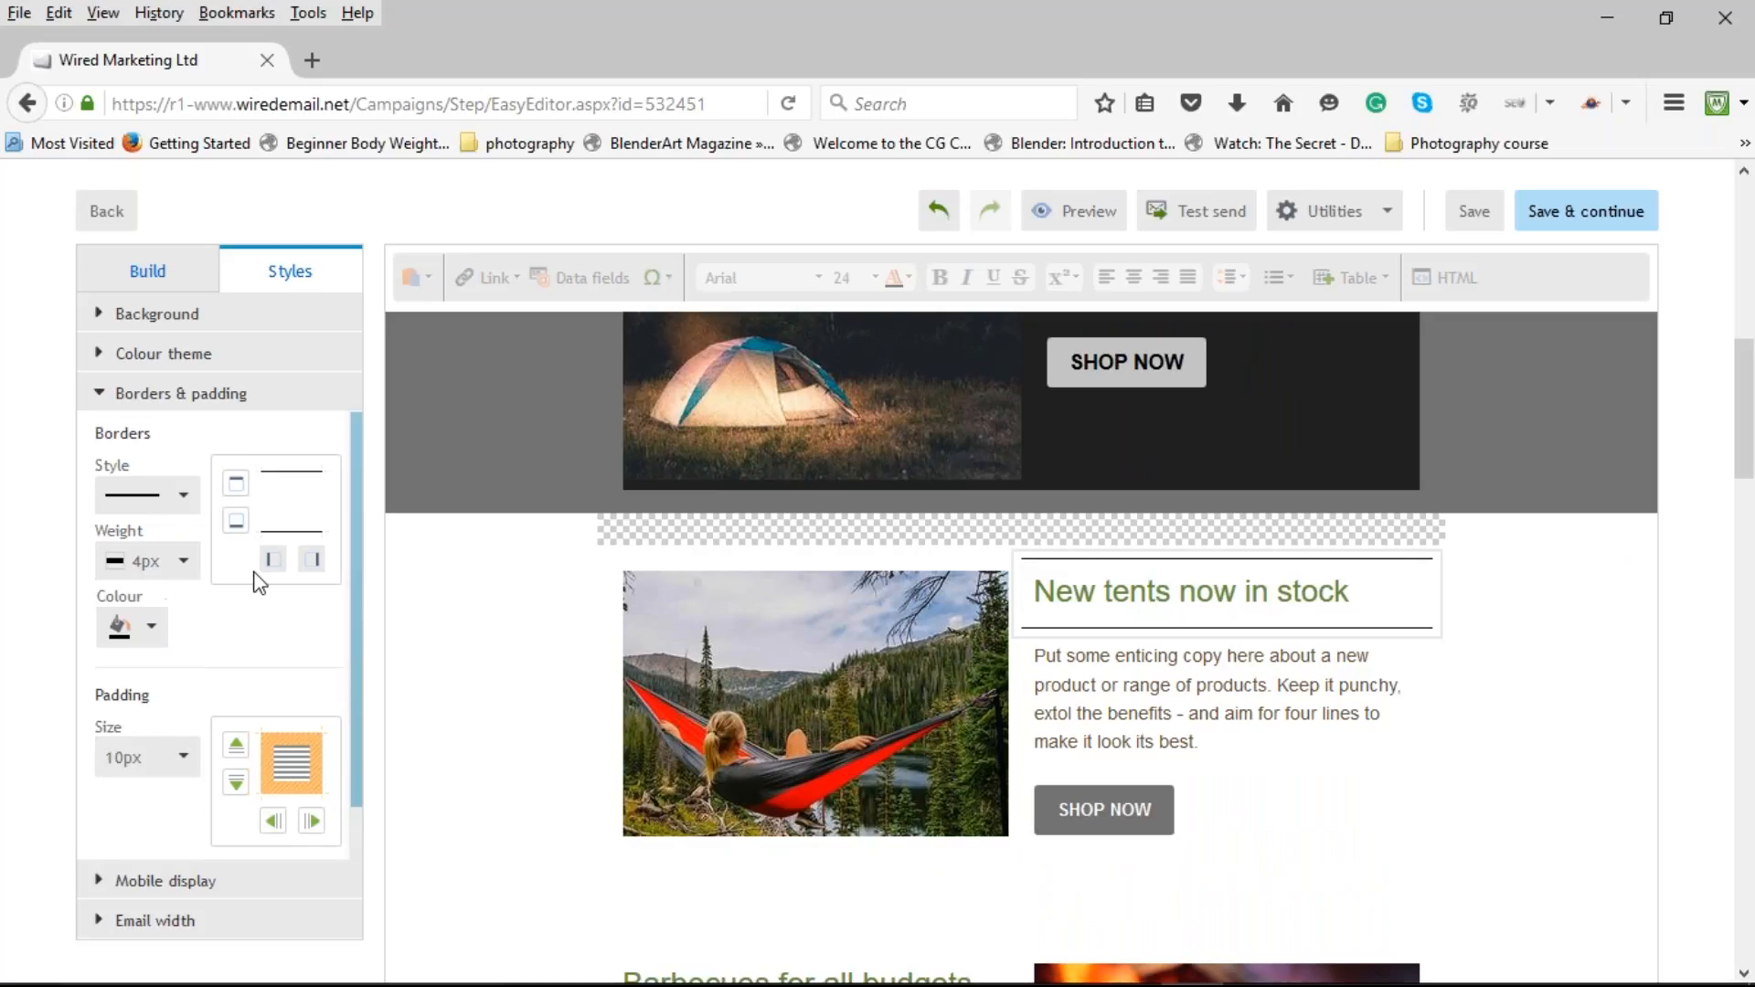
click(236, 483)
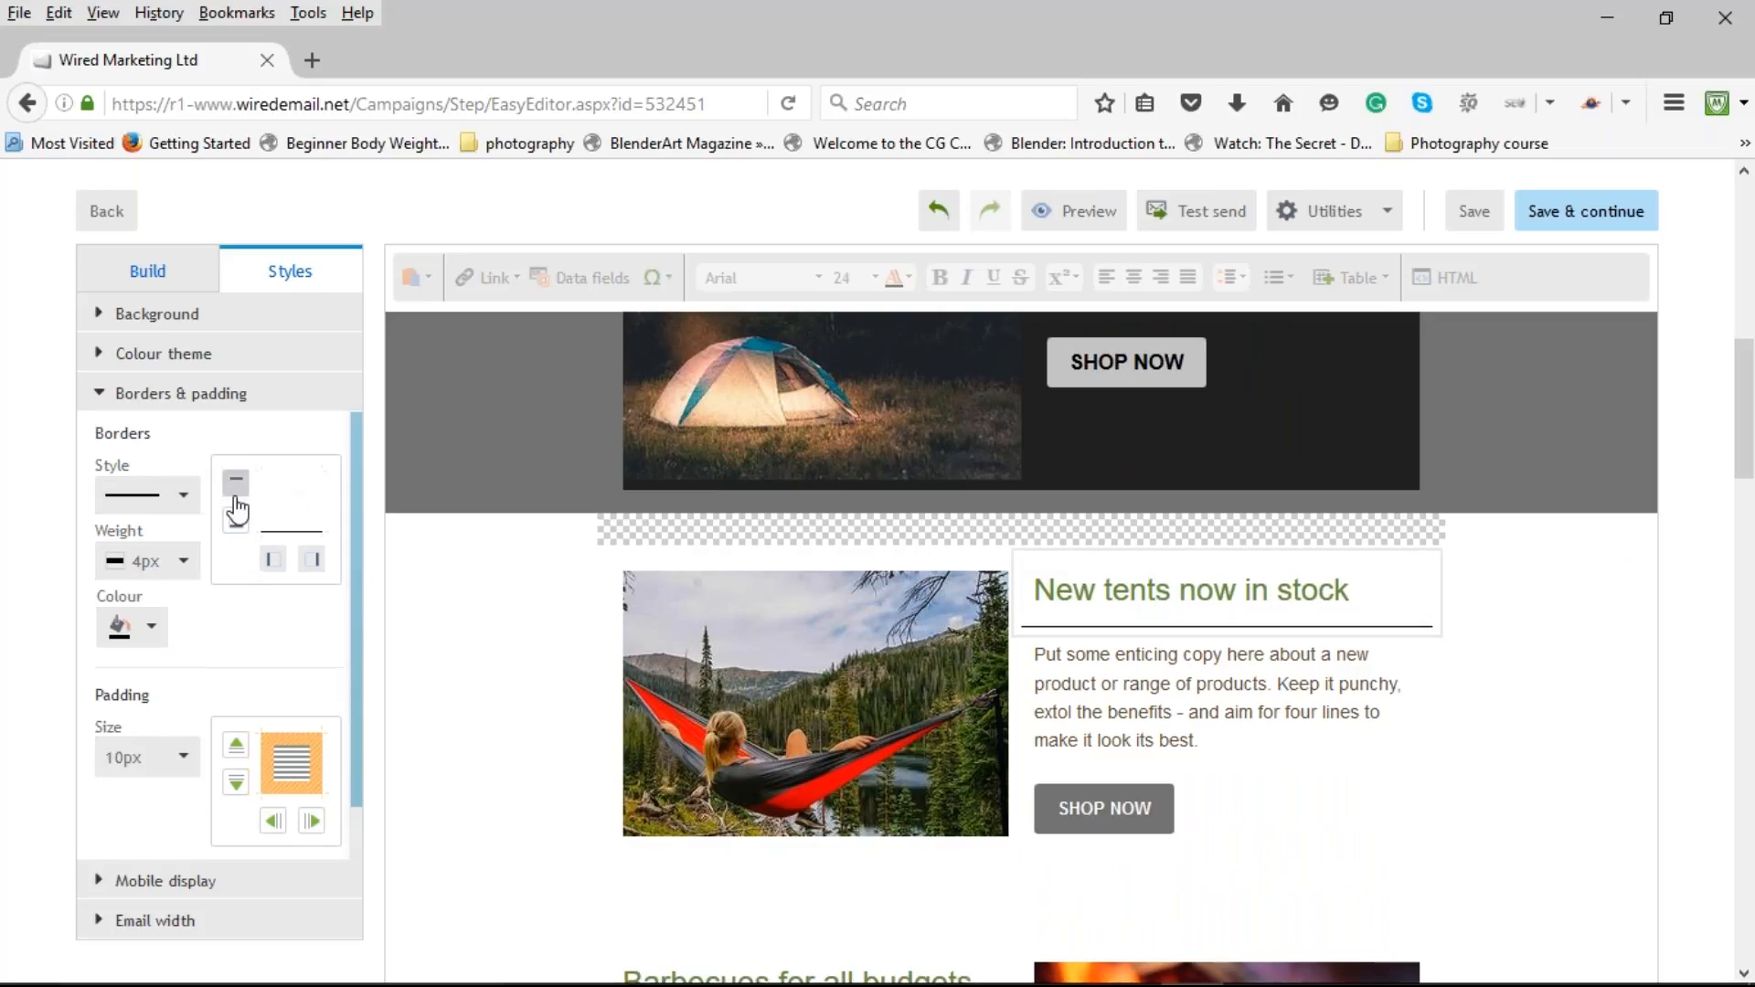
click(236, 522)
click(236, 522)
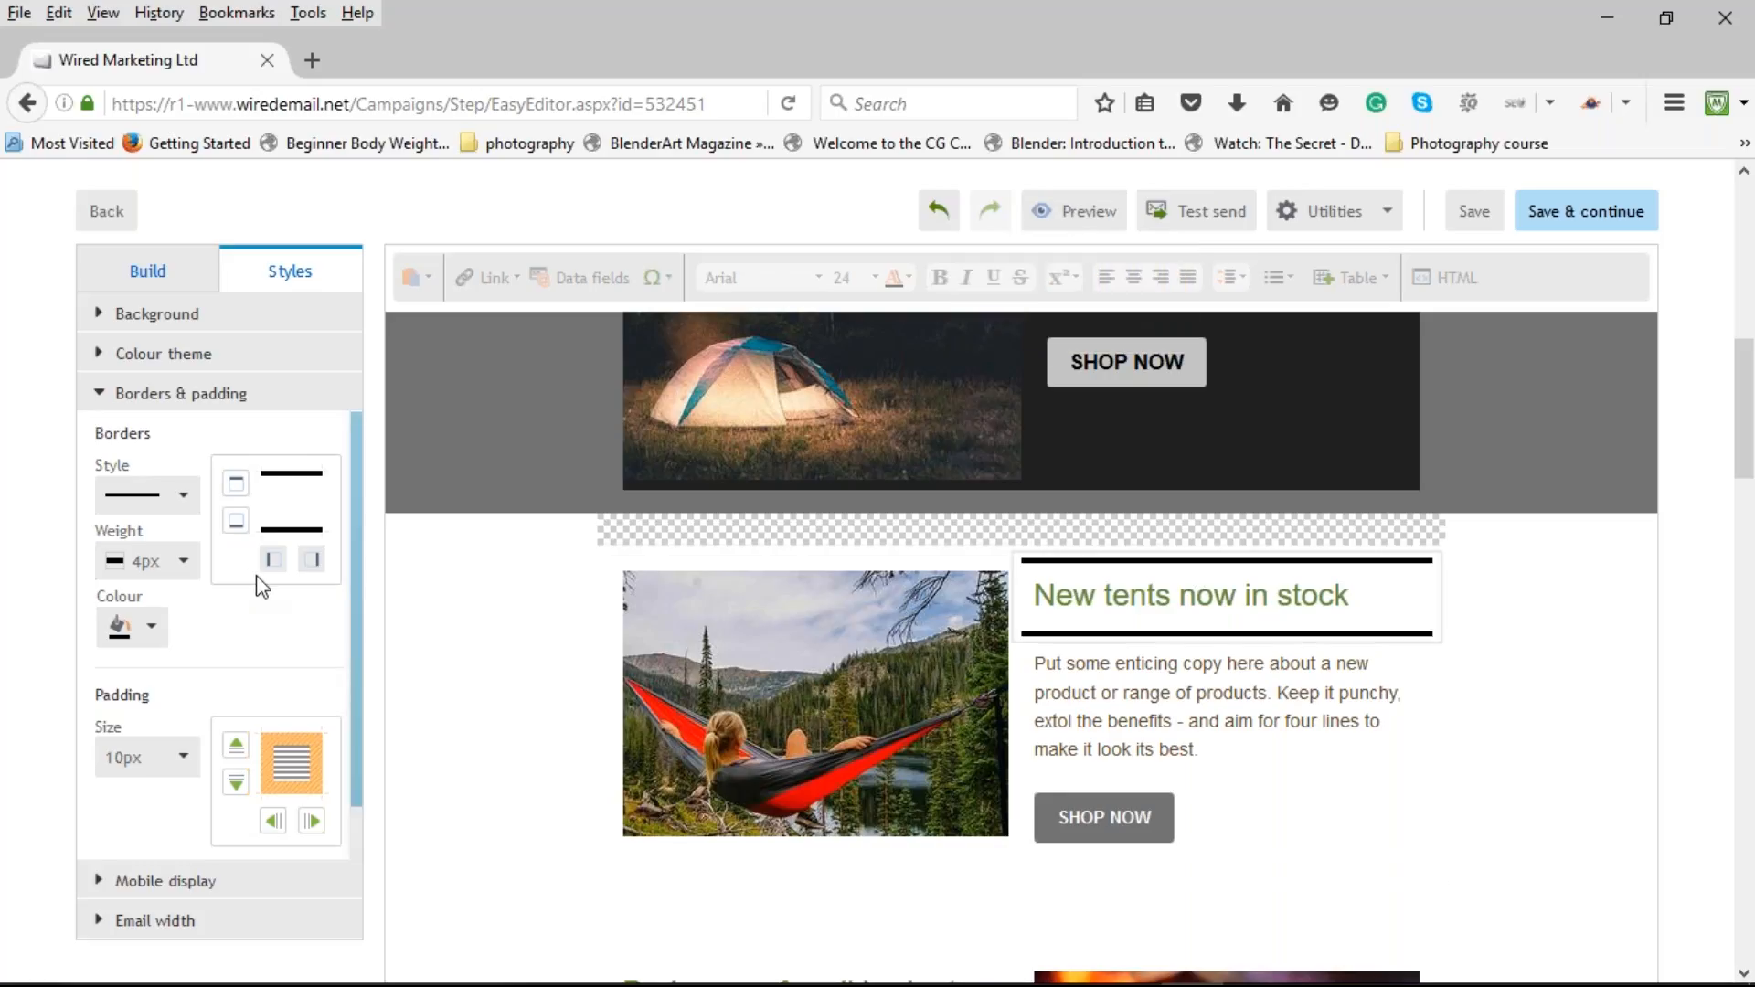
Set the padding size to 50px and apply it to all four sides of the "New tents now in stock" heading.
scroll(261, 585, down, 1)
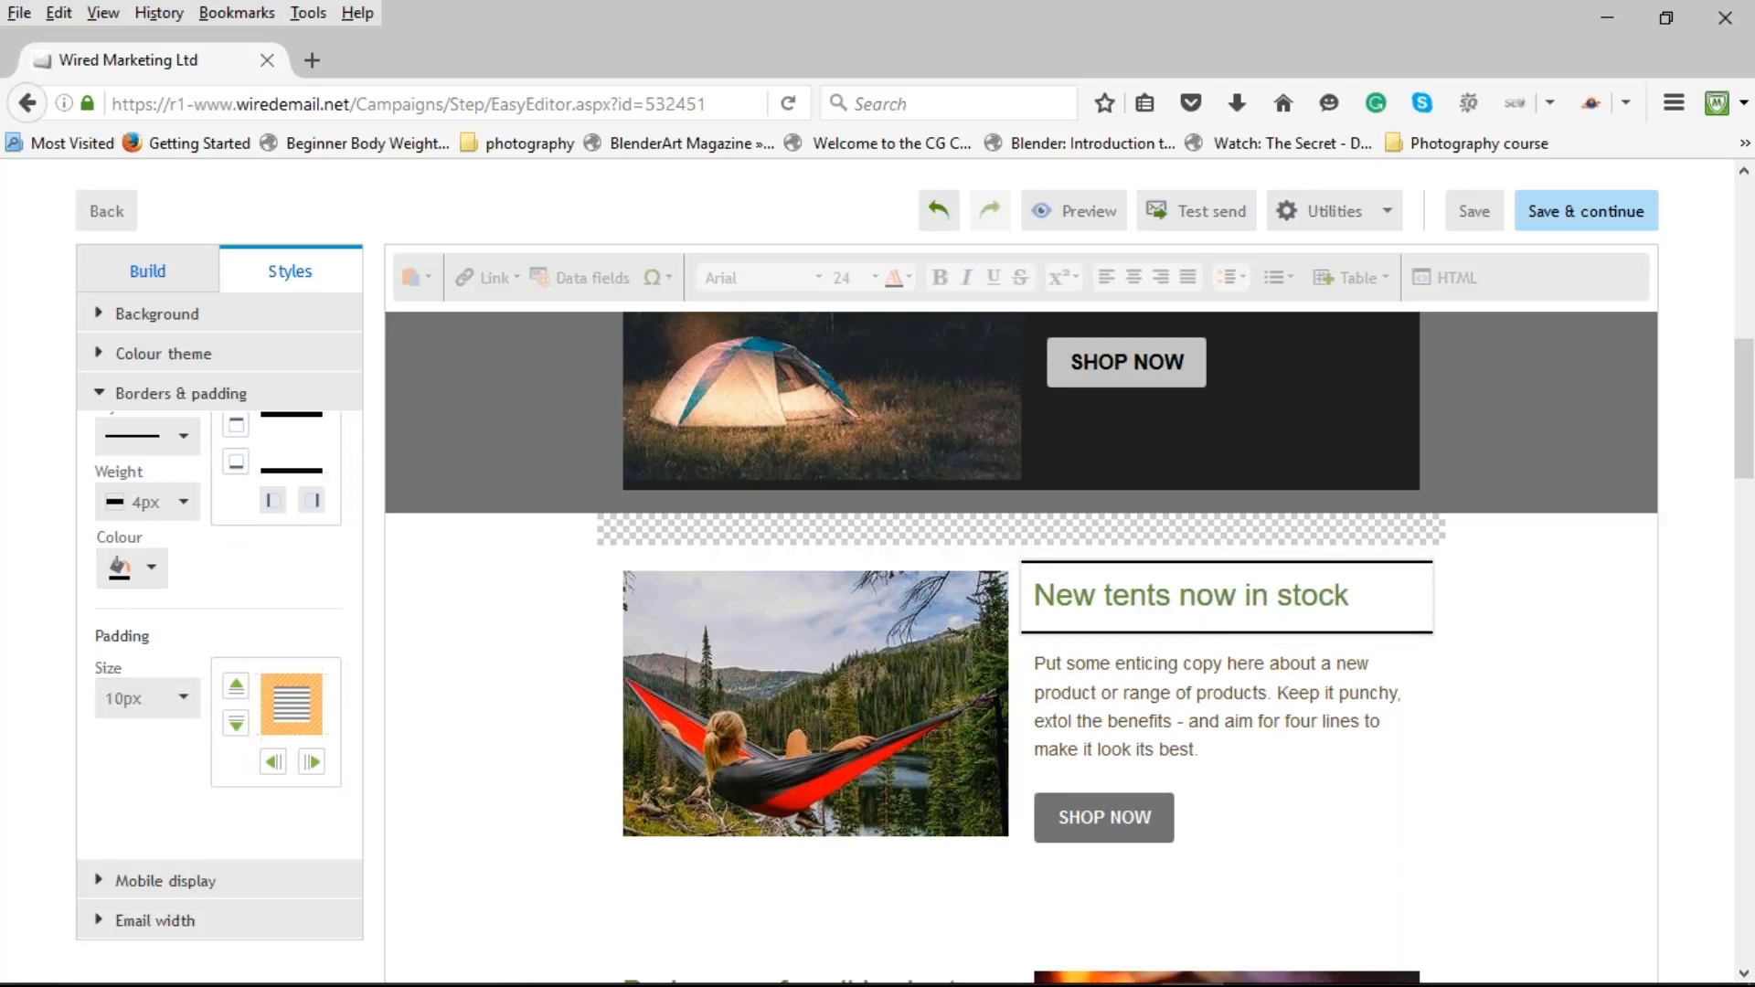
click(187, 707)
drag(186, 755, 179, 906)
click(128, 859)
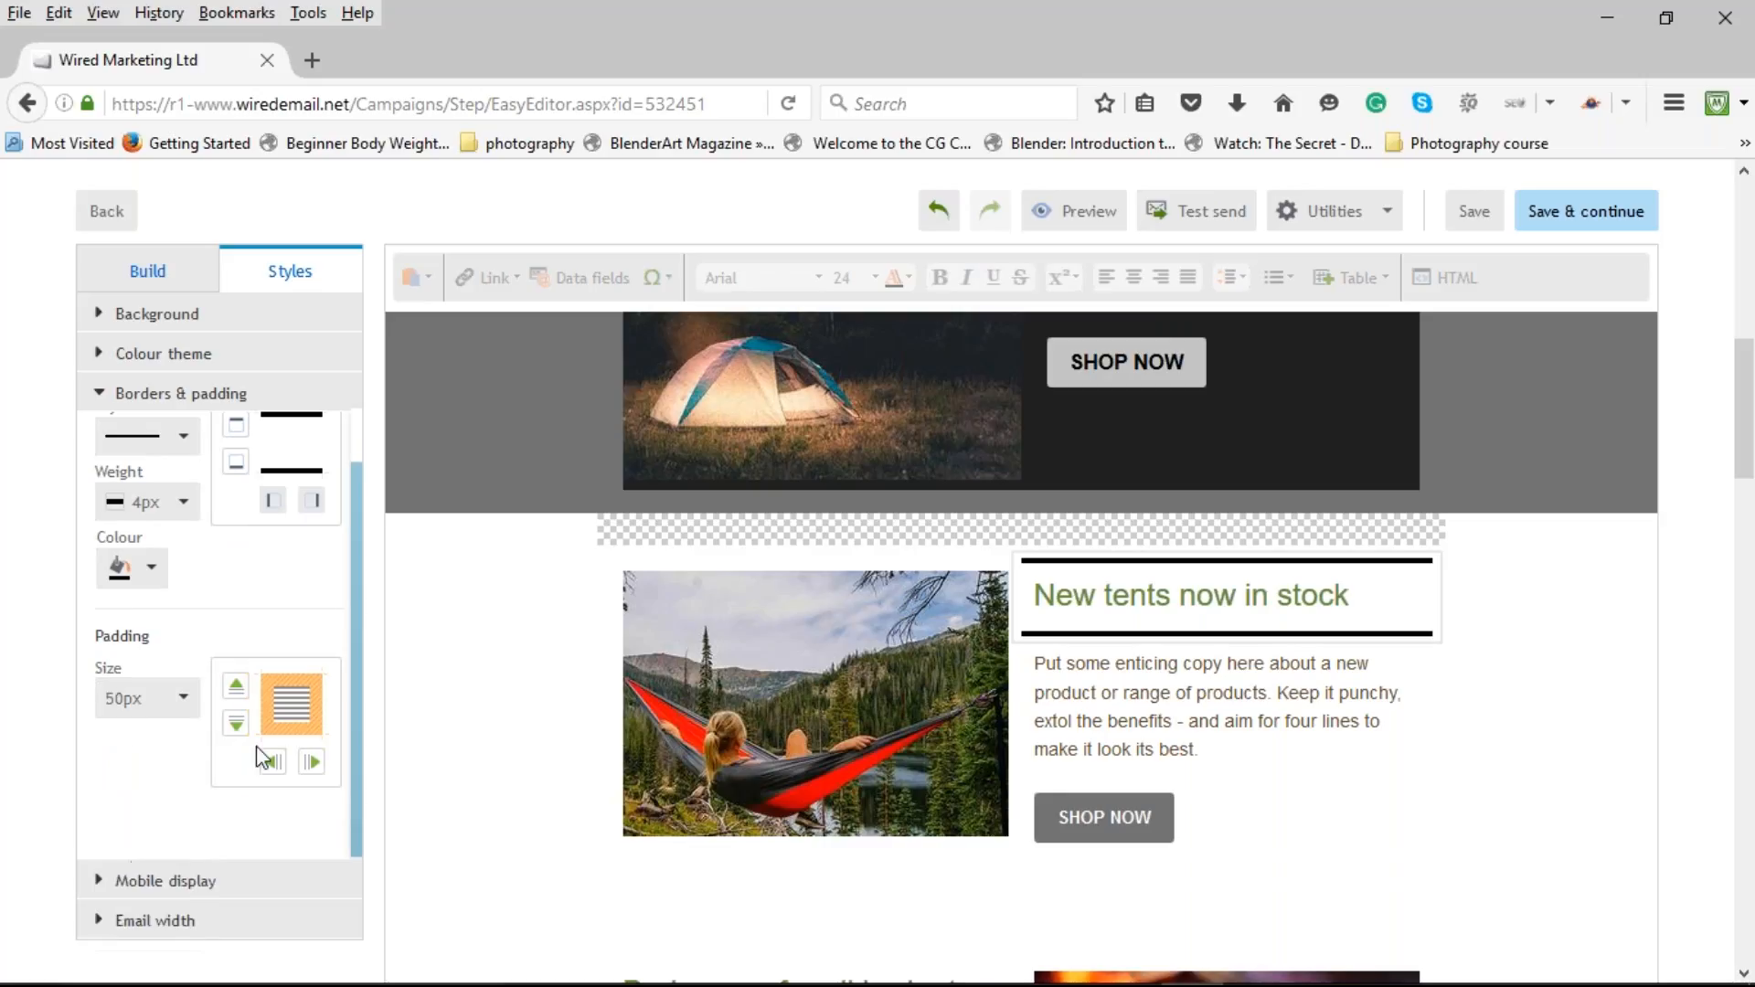
click(239, 687)
click(236, 687)
click(236, 724)
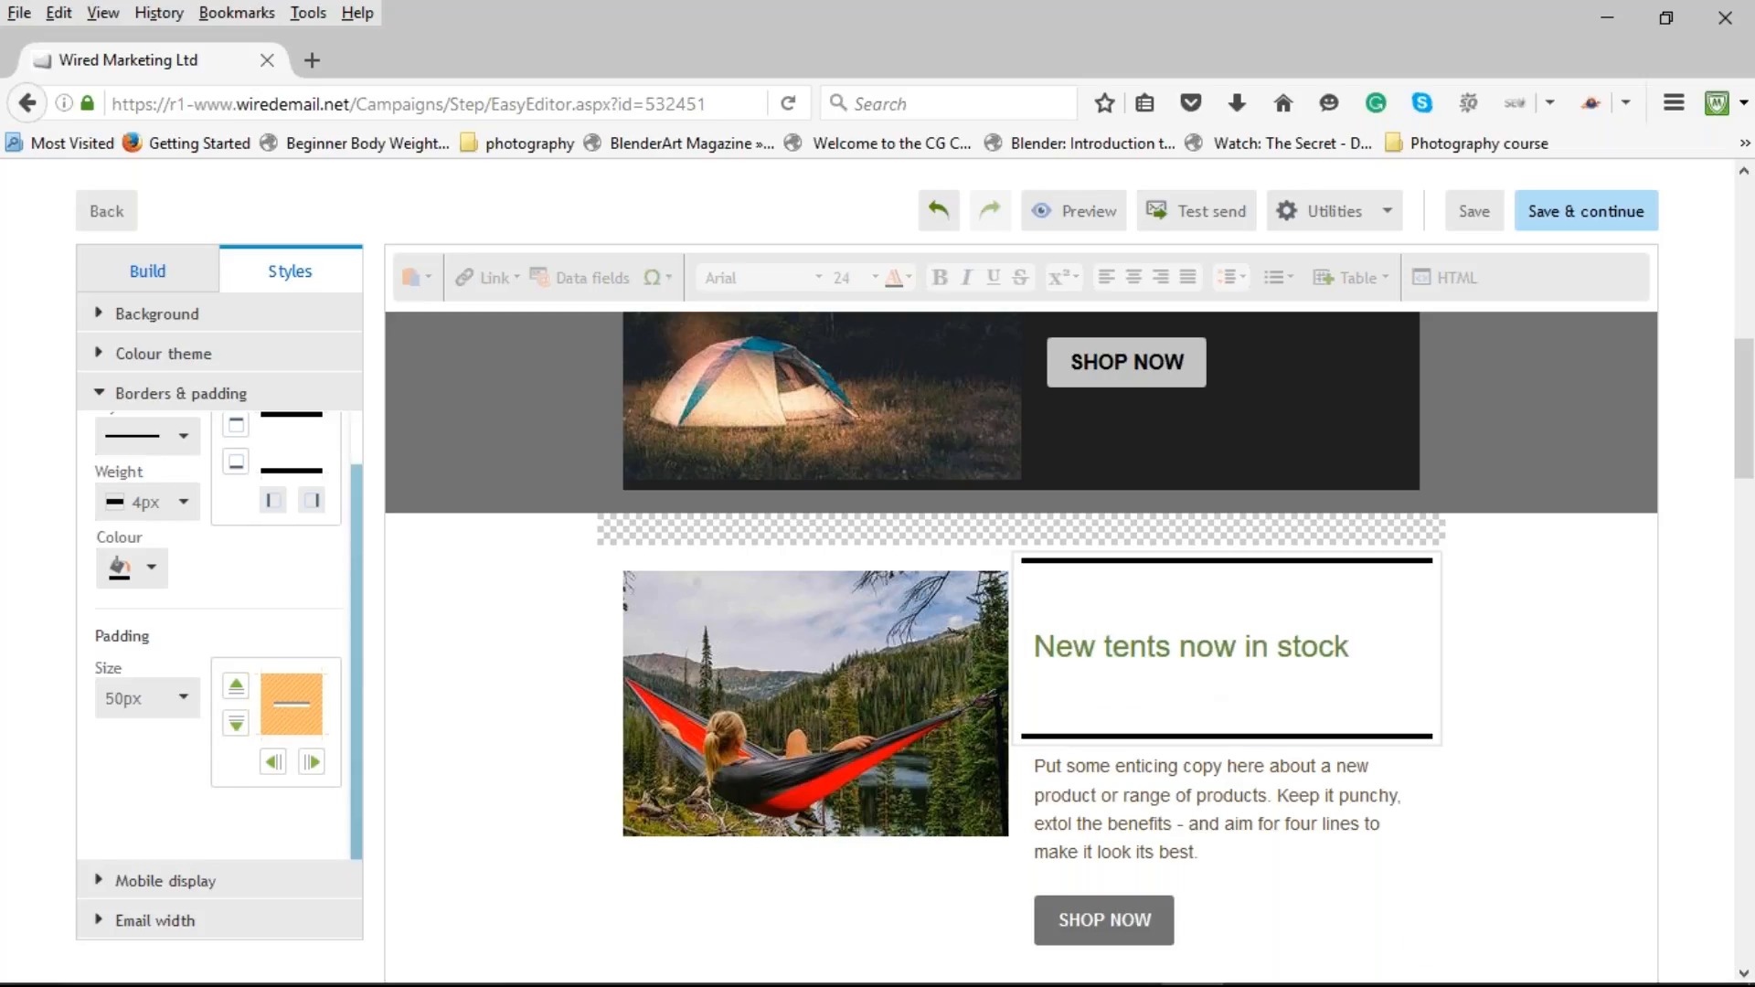
click(274, 763)
click(312, 764)
click(313, 766)
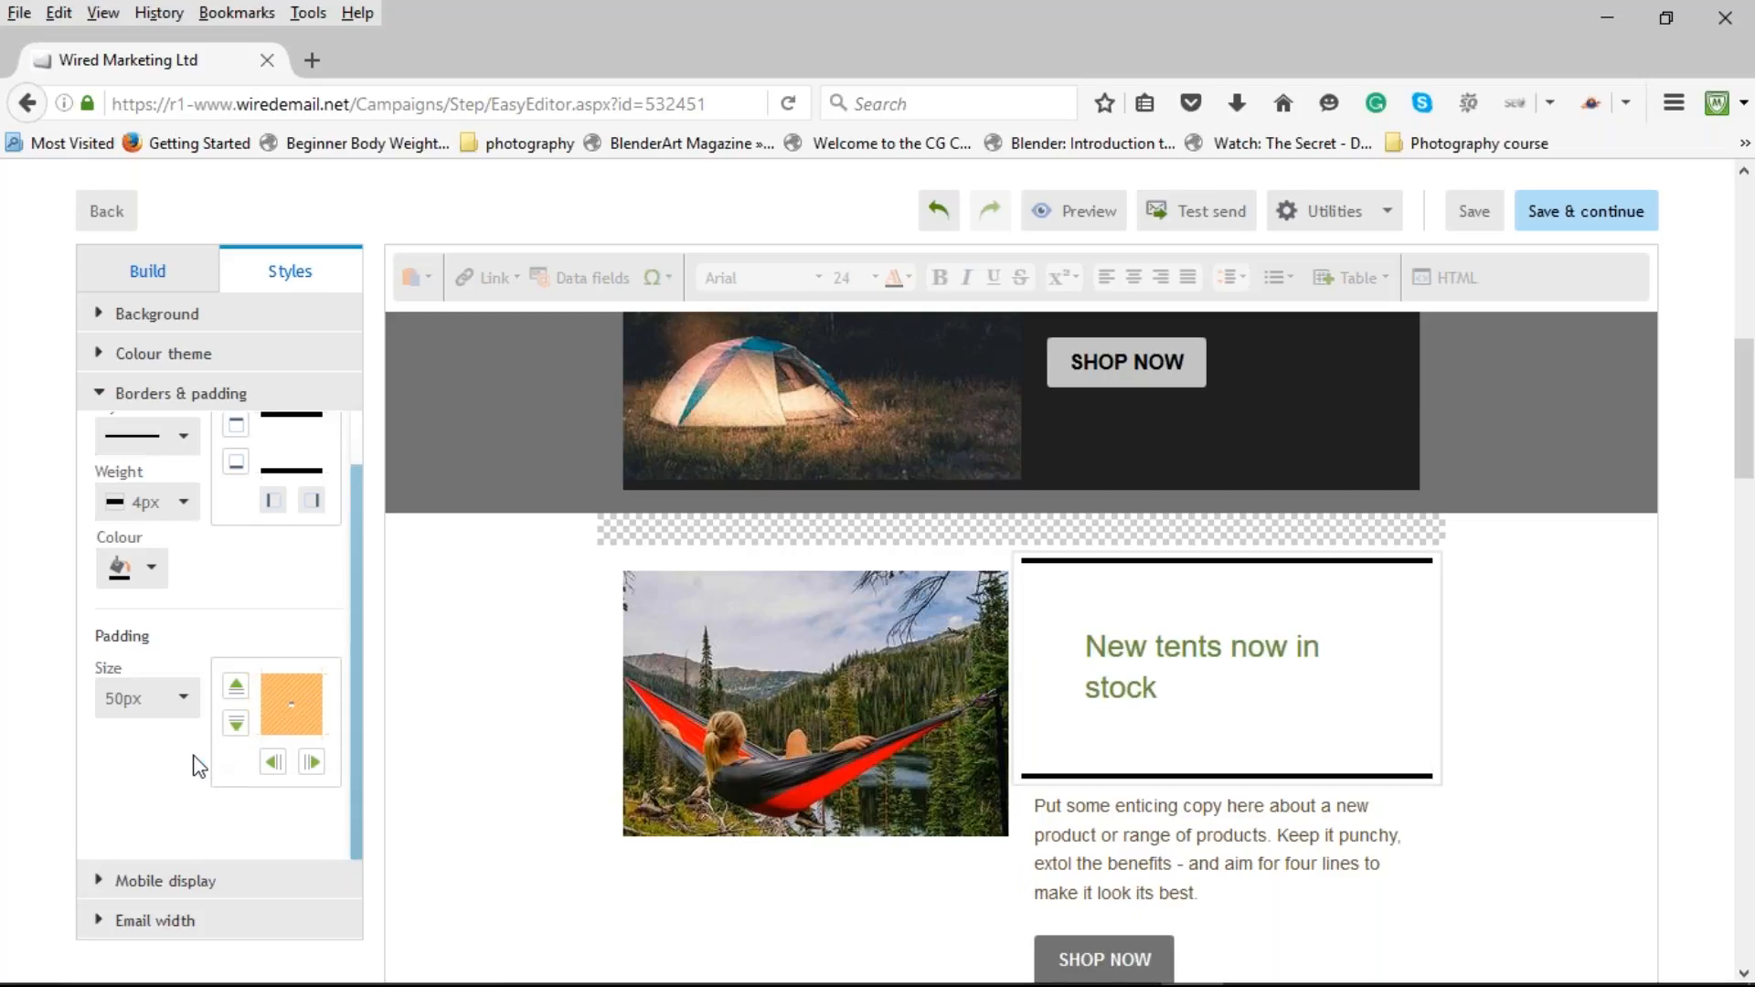
Try the option to preserve image size on mobile devices for the hammock image, switching it on and off.
click(181, 882)
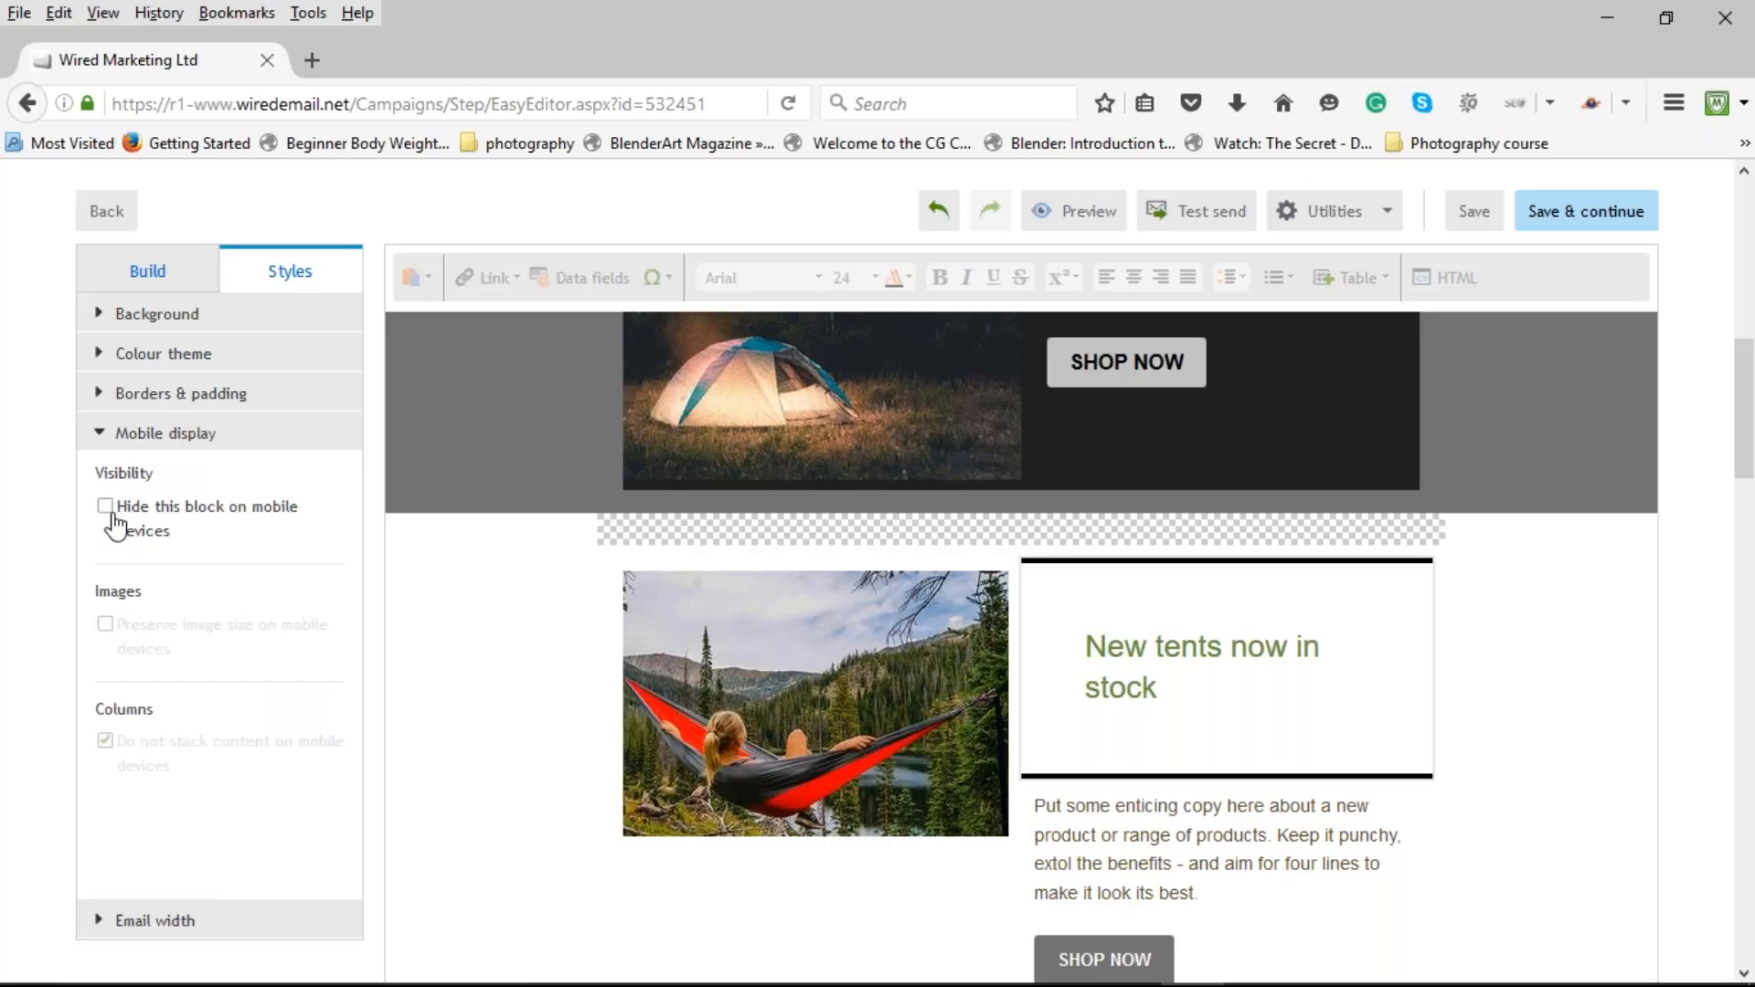
click(658, 746)
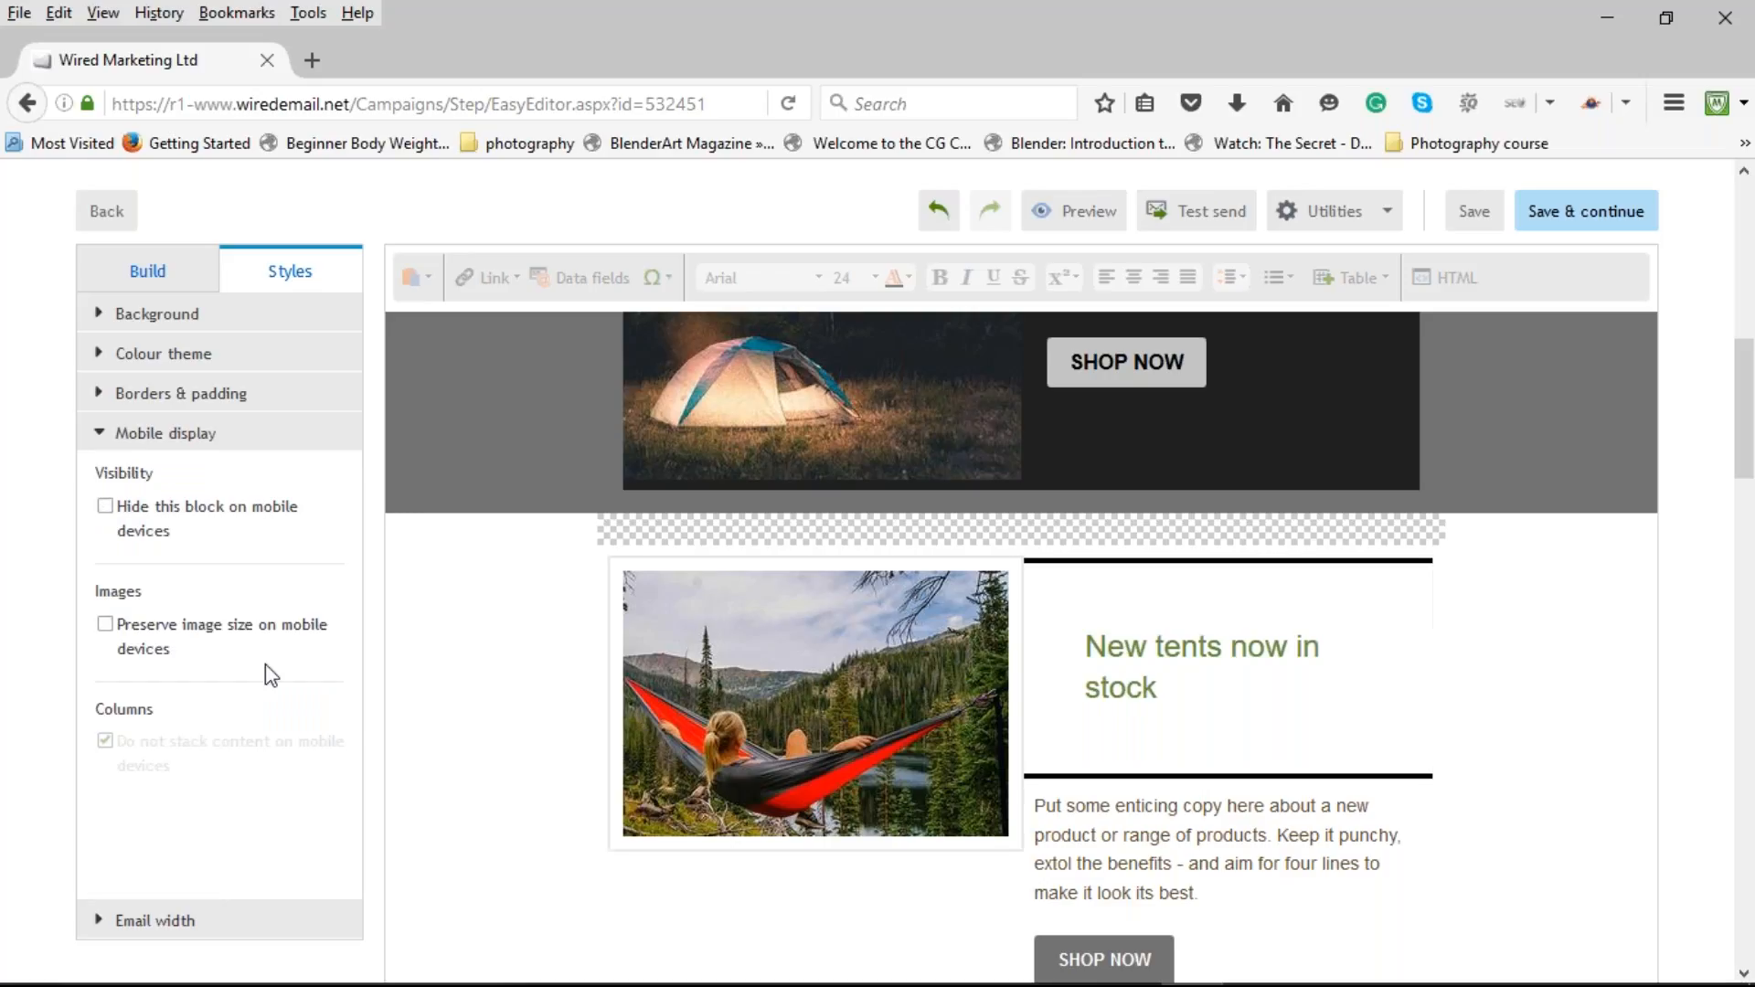
click(107, 626)
click(109, 628)
View the email width presets and custom width option, and return to the building blocks.
click(173, 925)
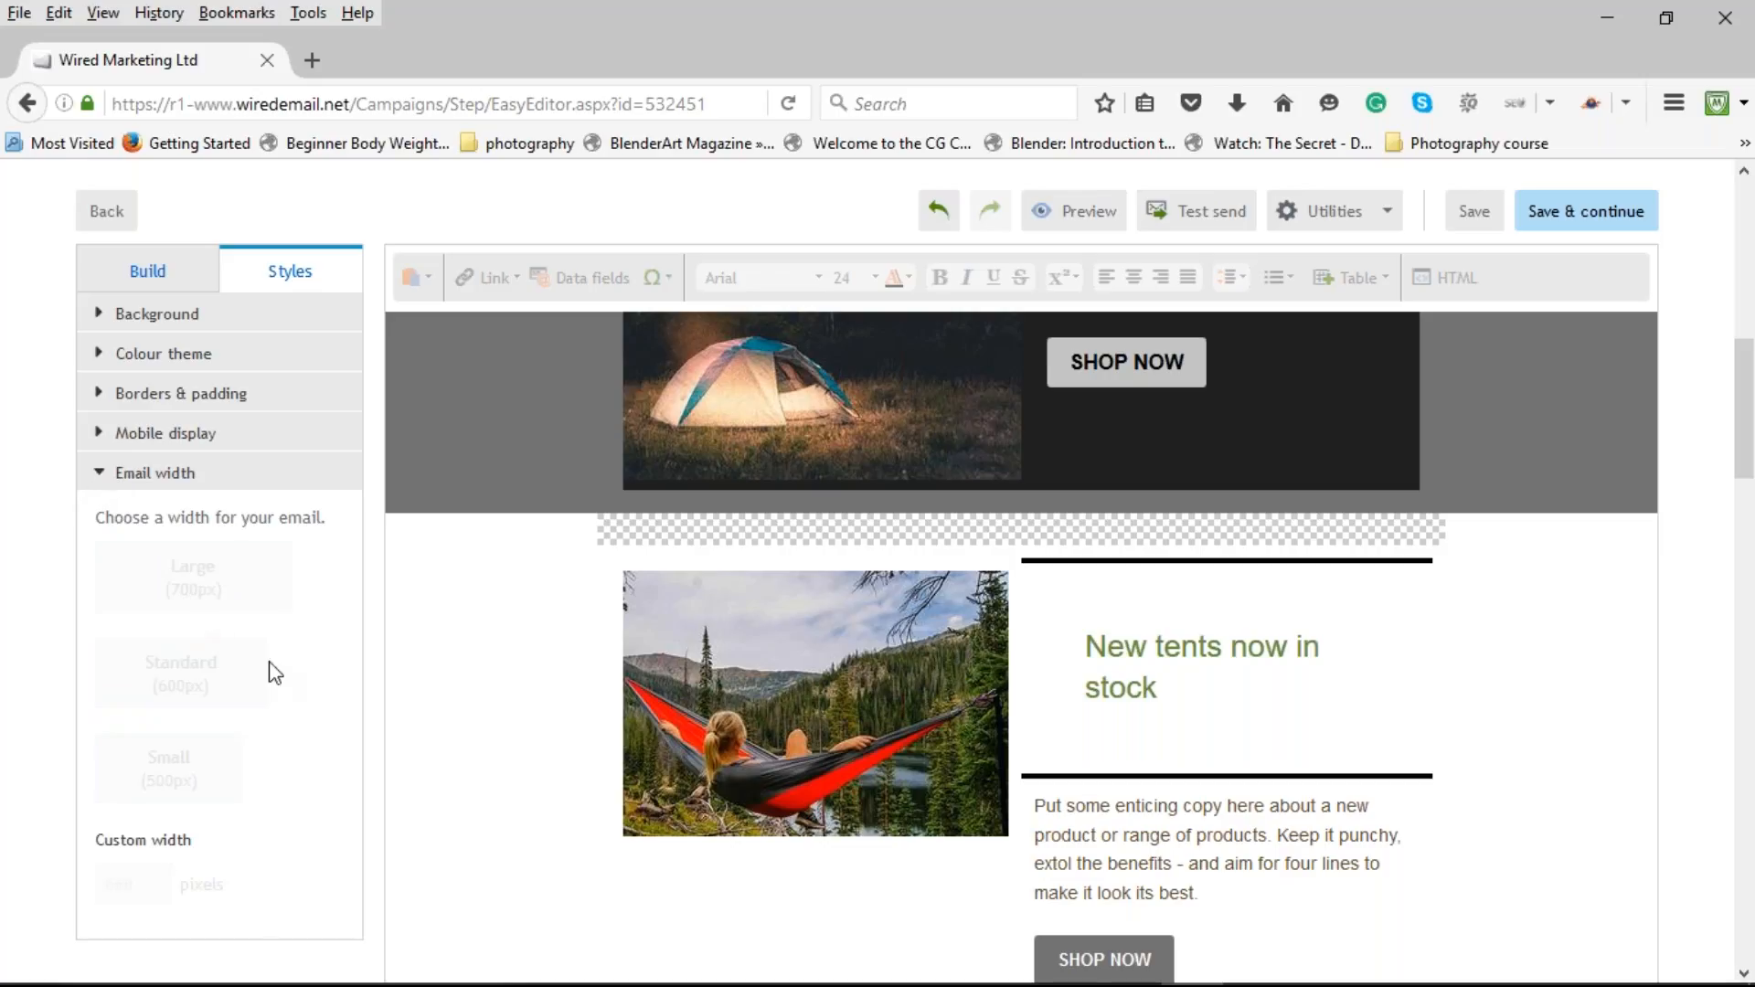
click(163, 273)
click(168, 314)
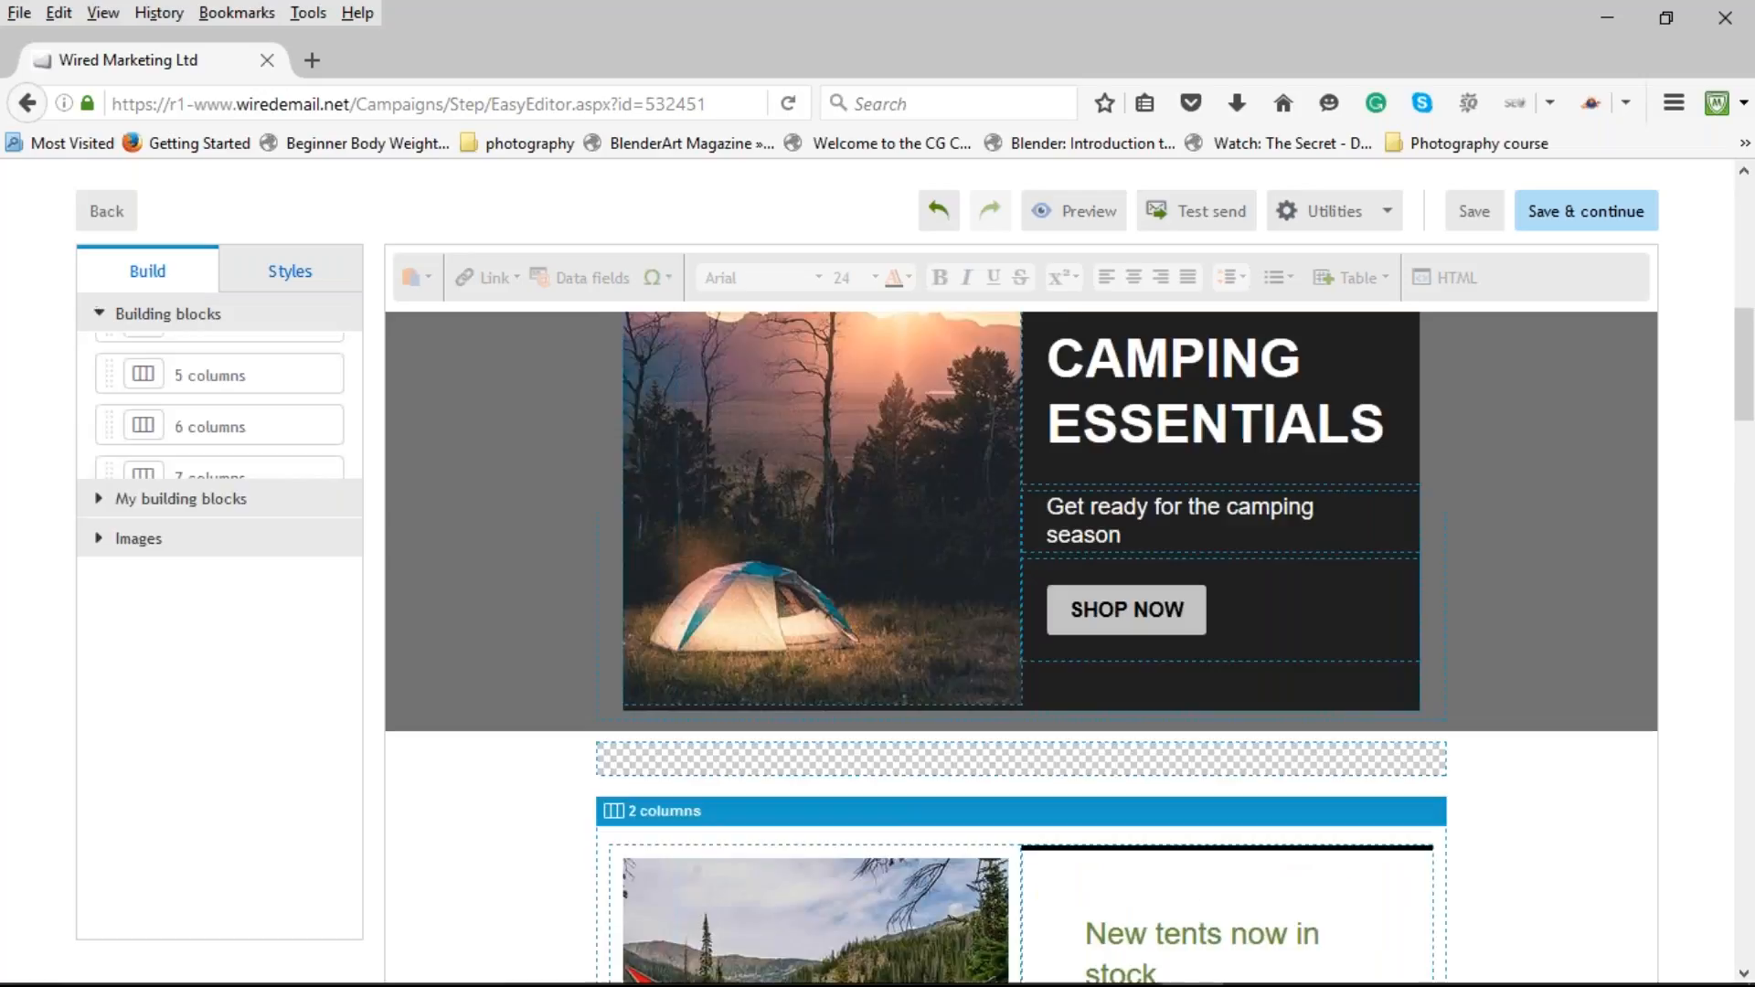
Place the cursor in the "New tents now in stock" heading, view the Paste dialog and cancel it.
click(1200, 914)
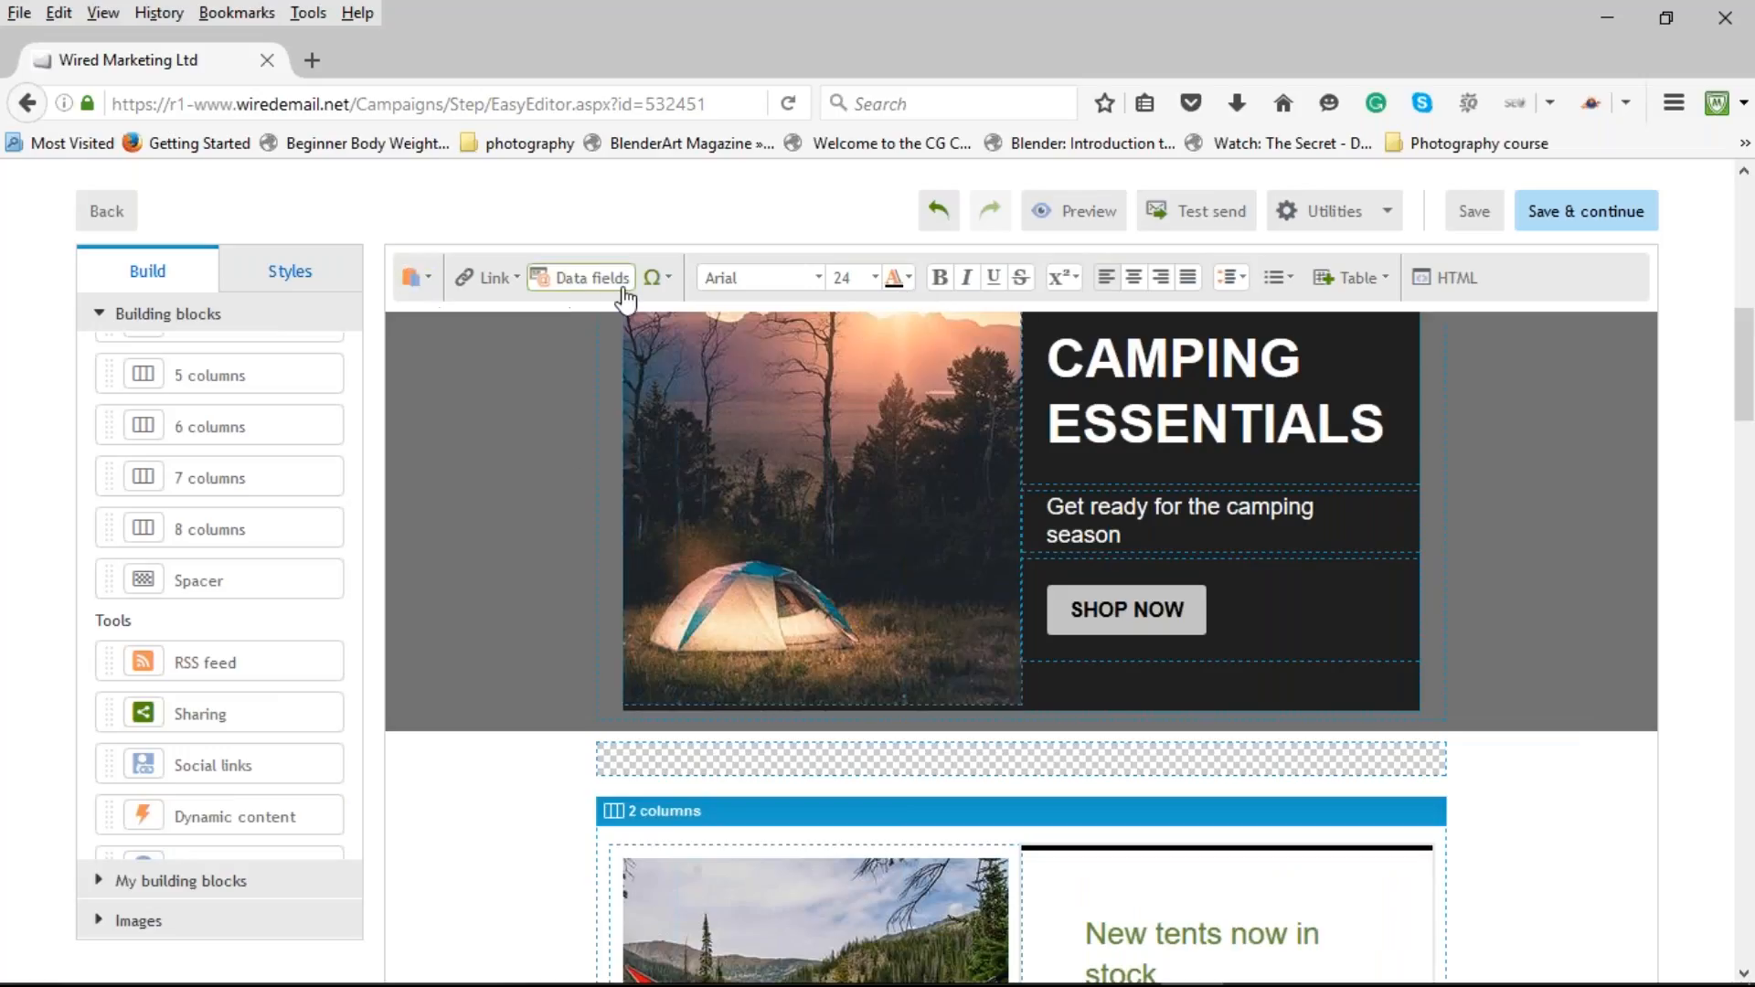
click(429, 277)
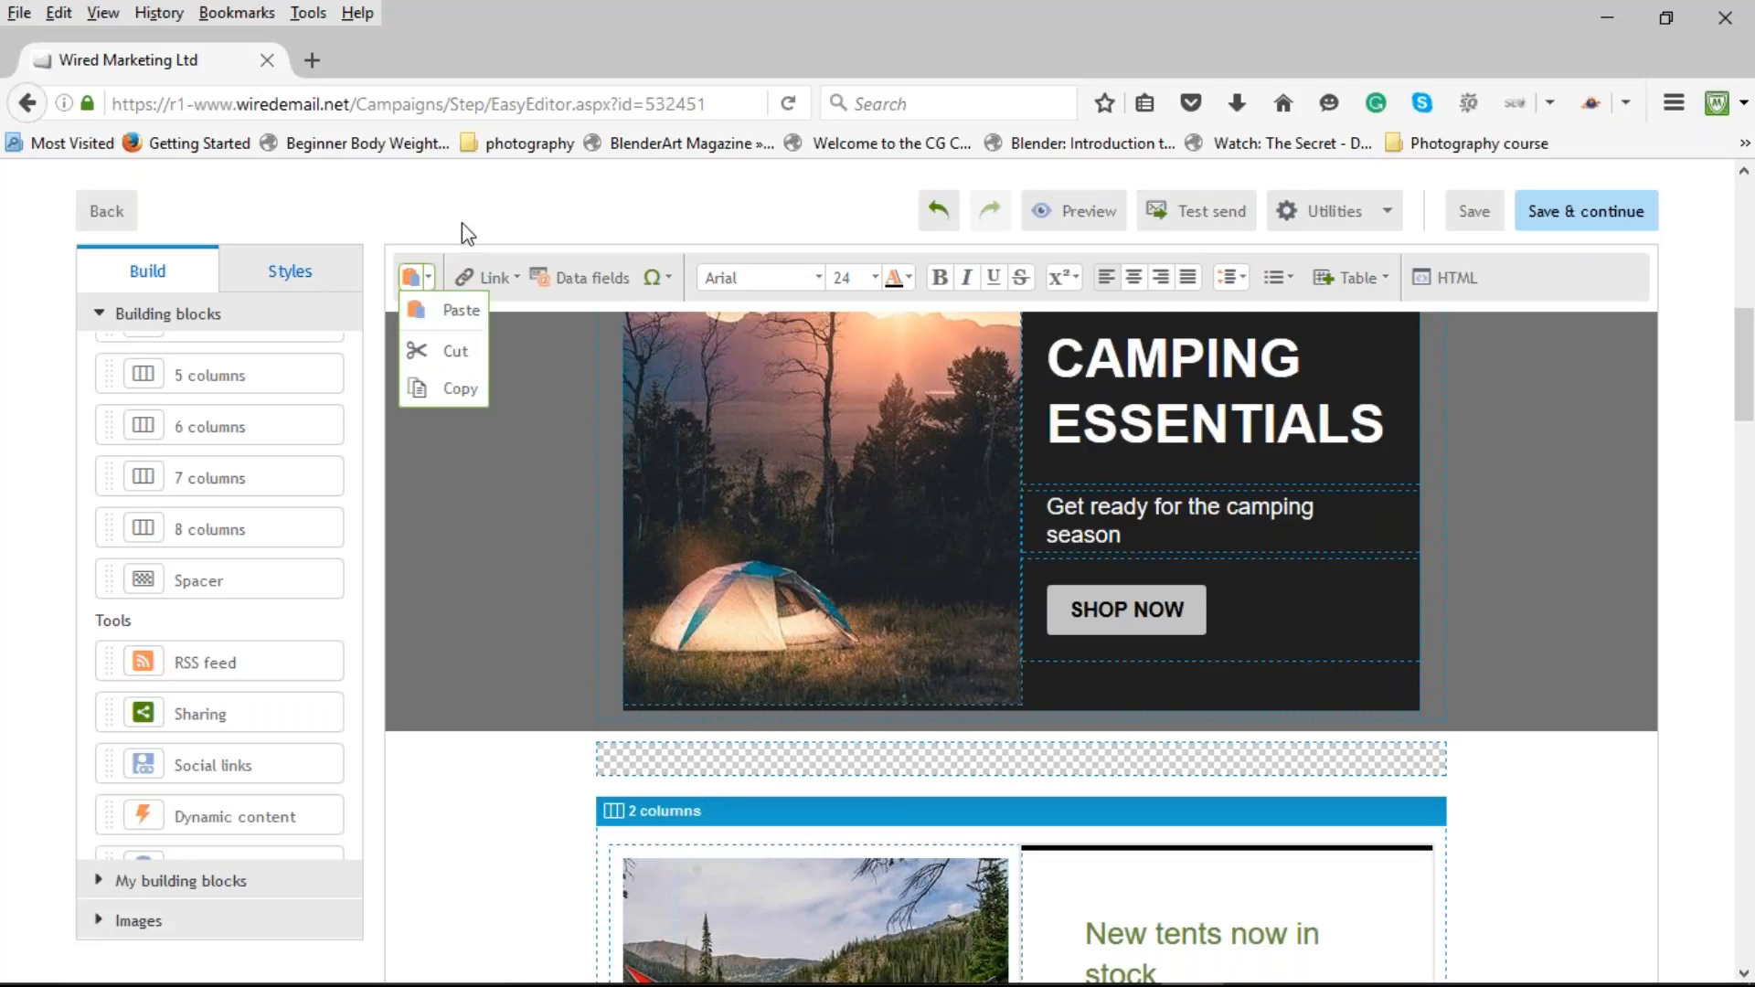
click(459, 312)
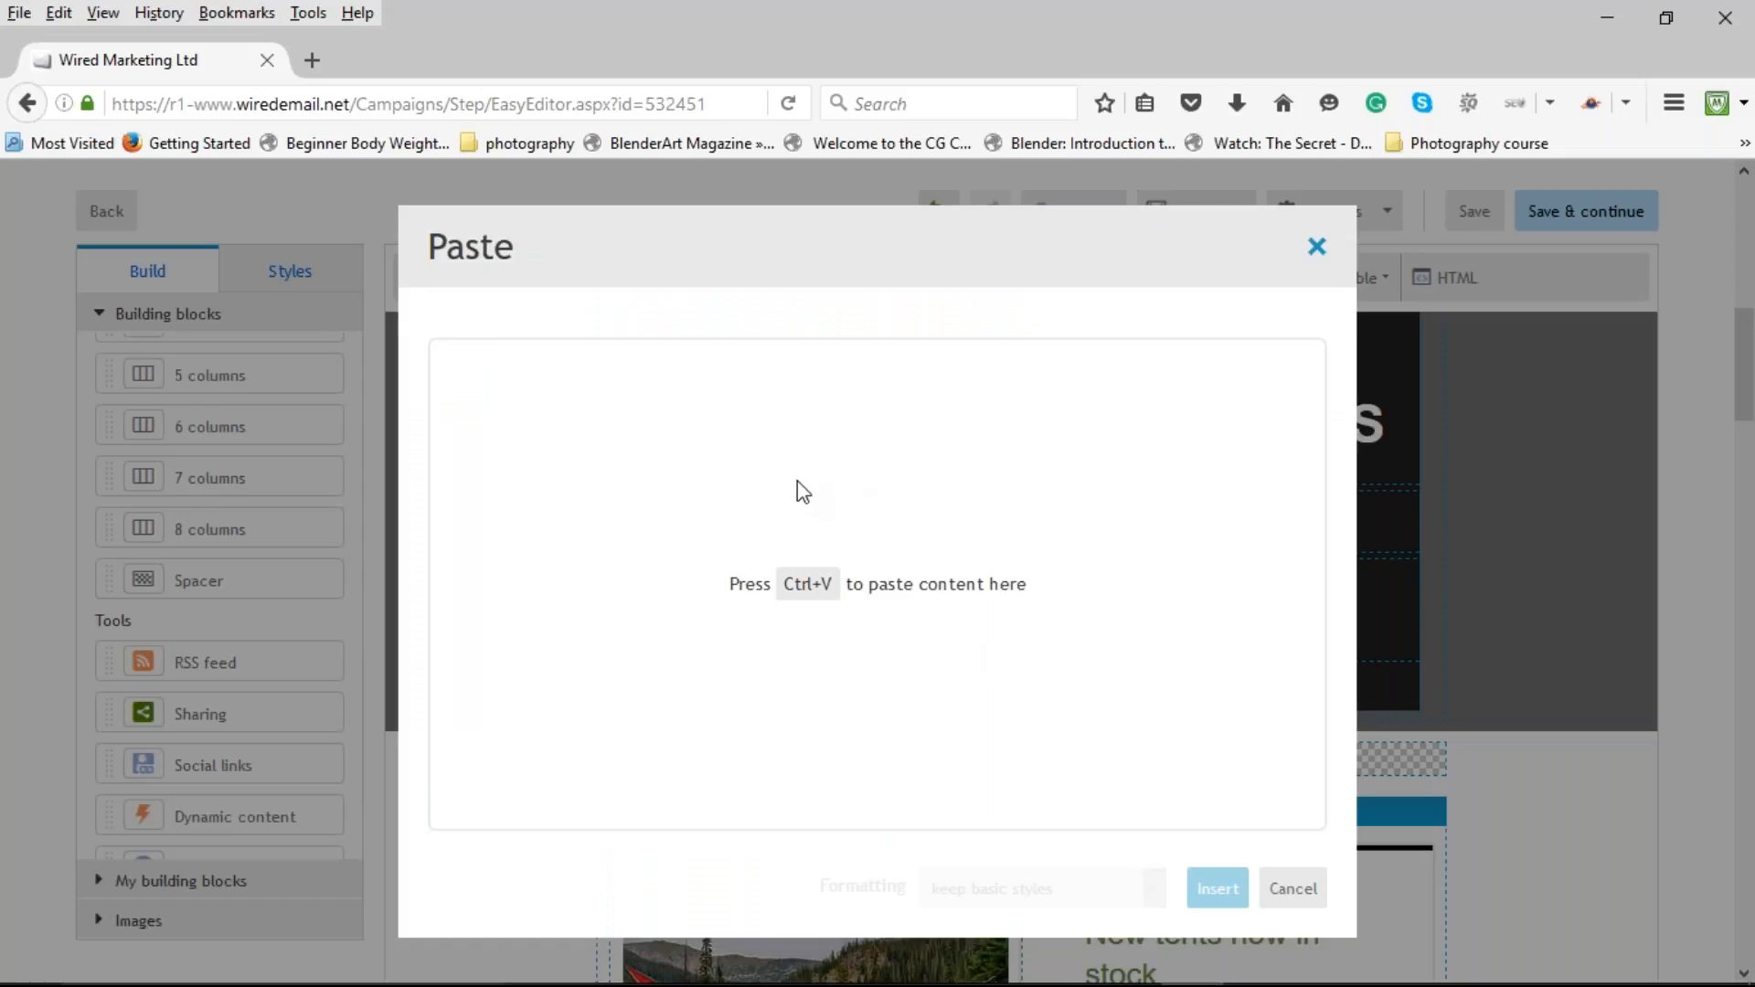
click(1309, 899)
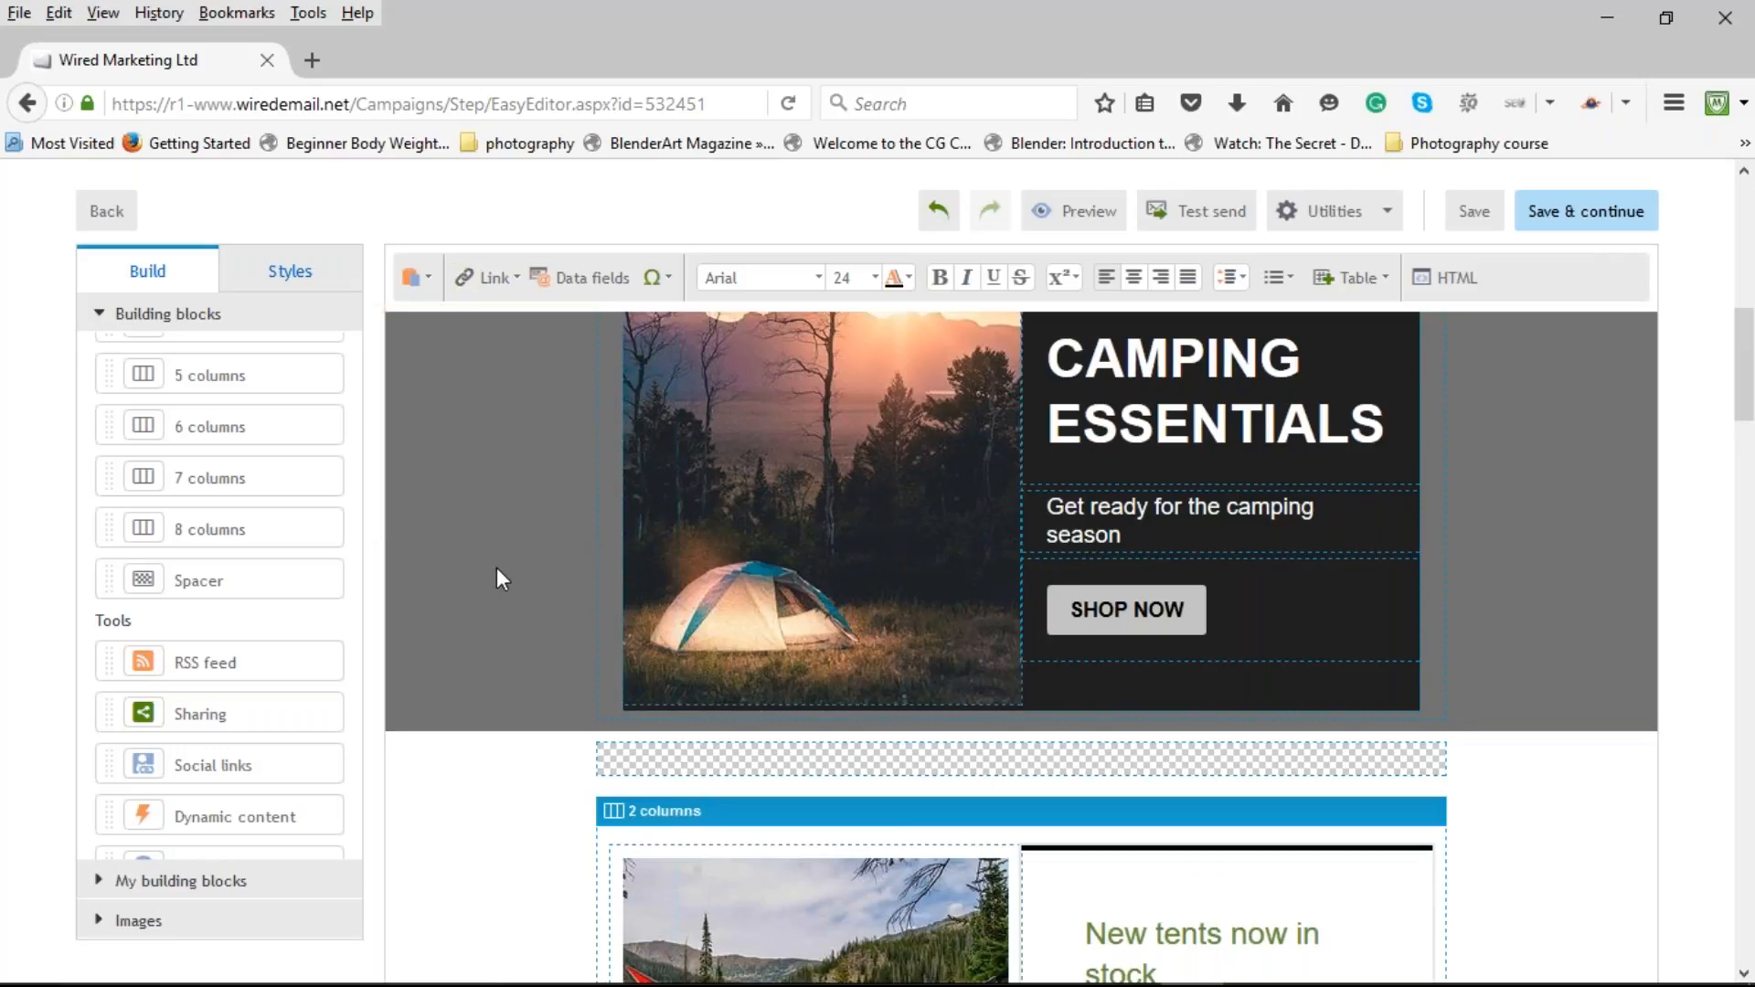
Open the link settings for the heading and examine the hyperlink, email, preference centre and forward-to-a-friend link types and their text.
click(503, 283)
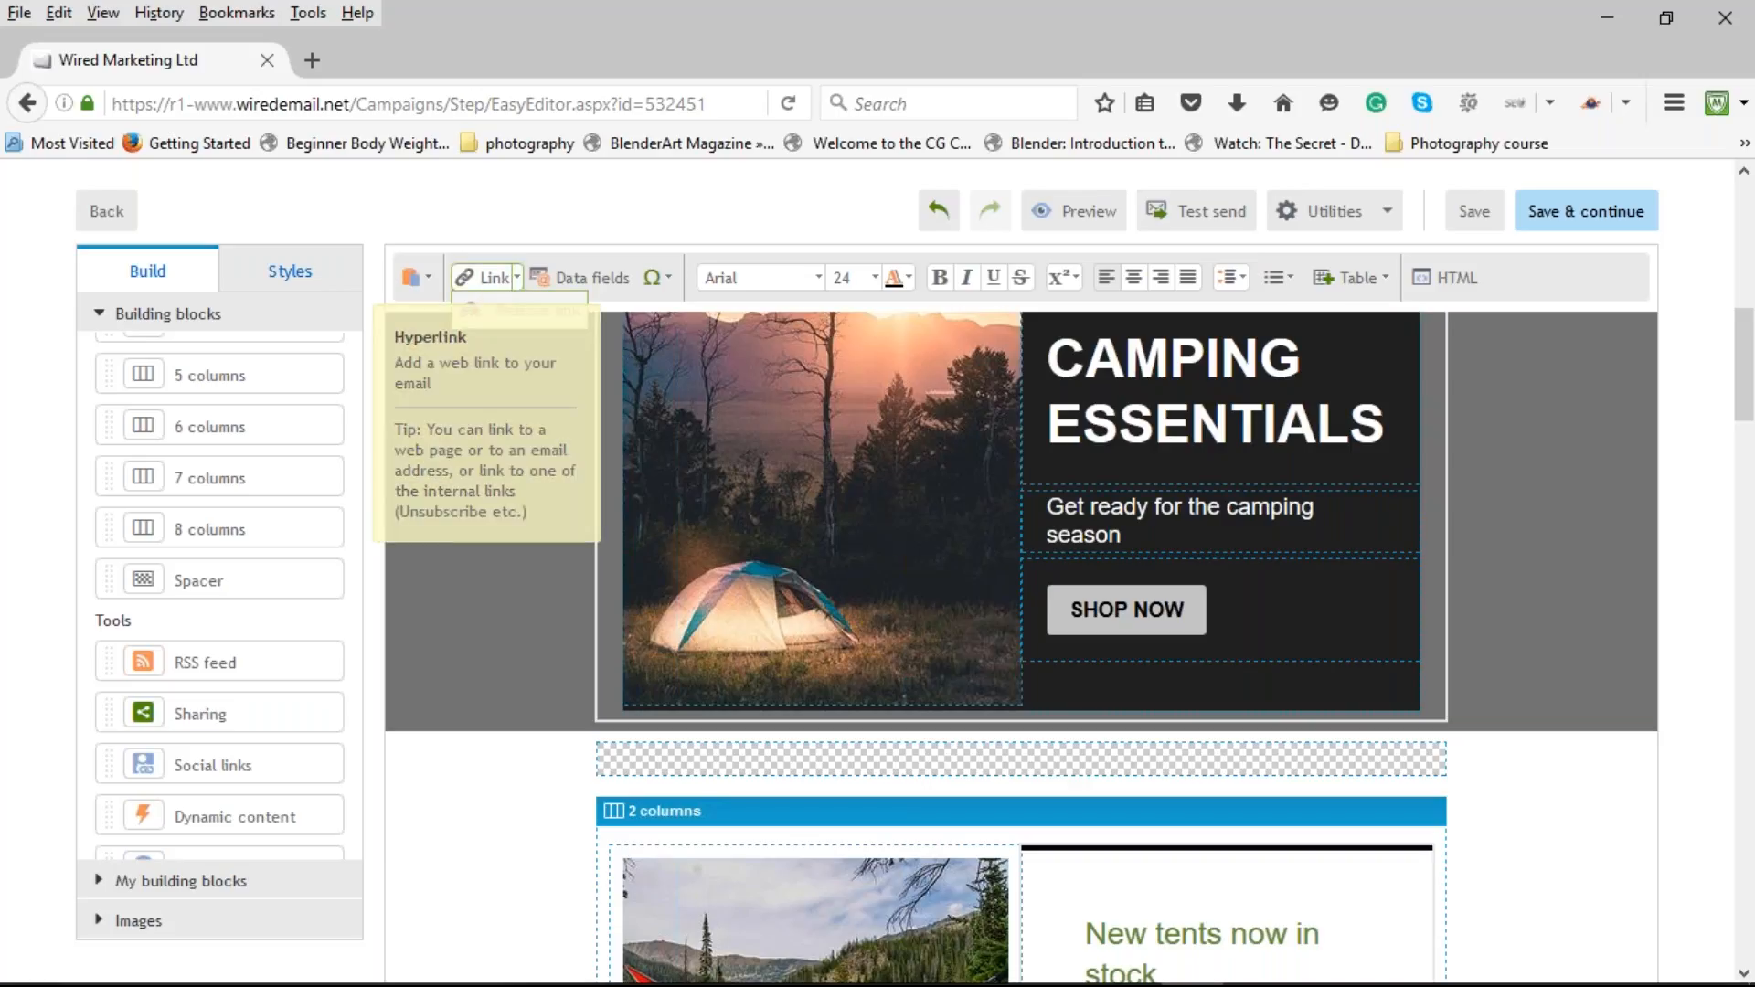
click(512, 281)
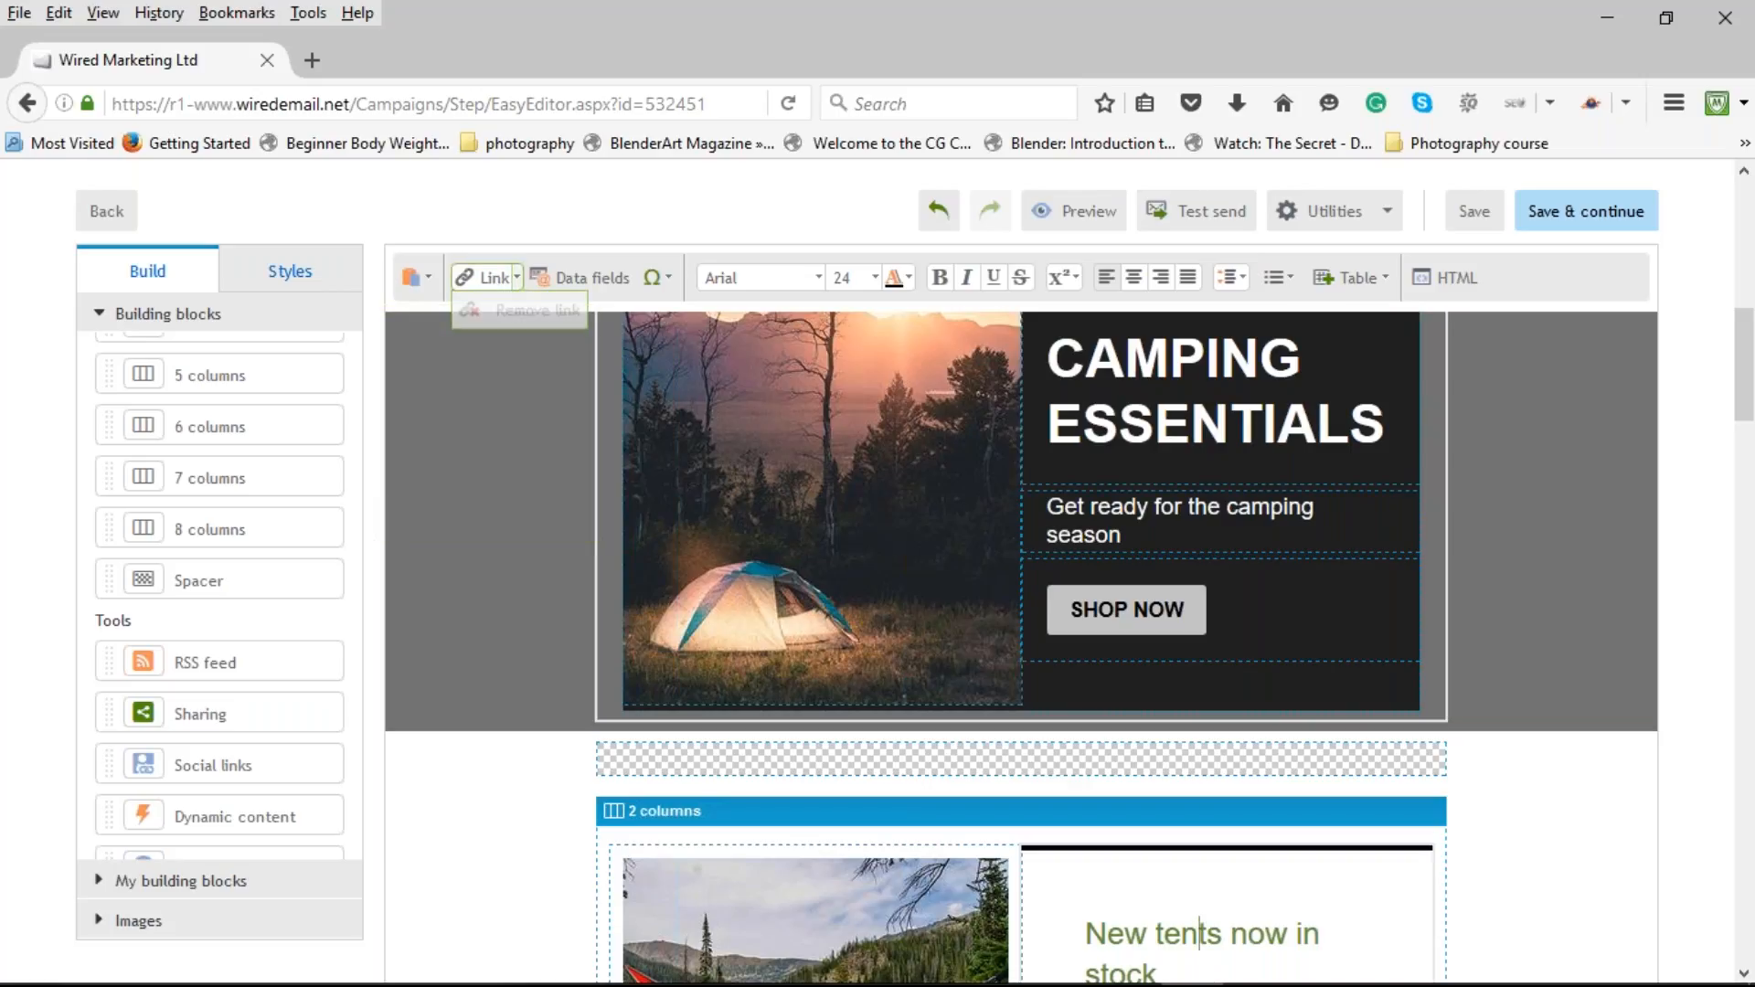
click(490, 291)
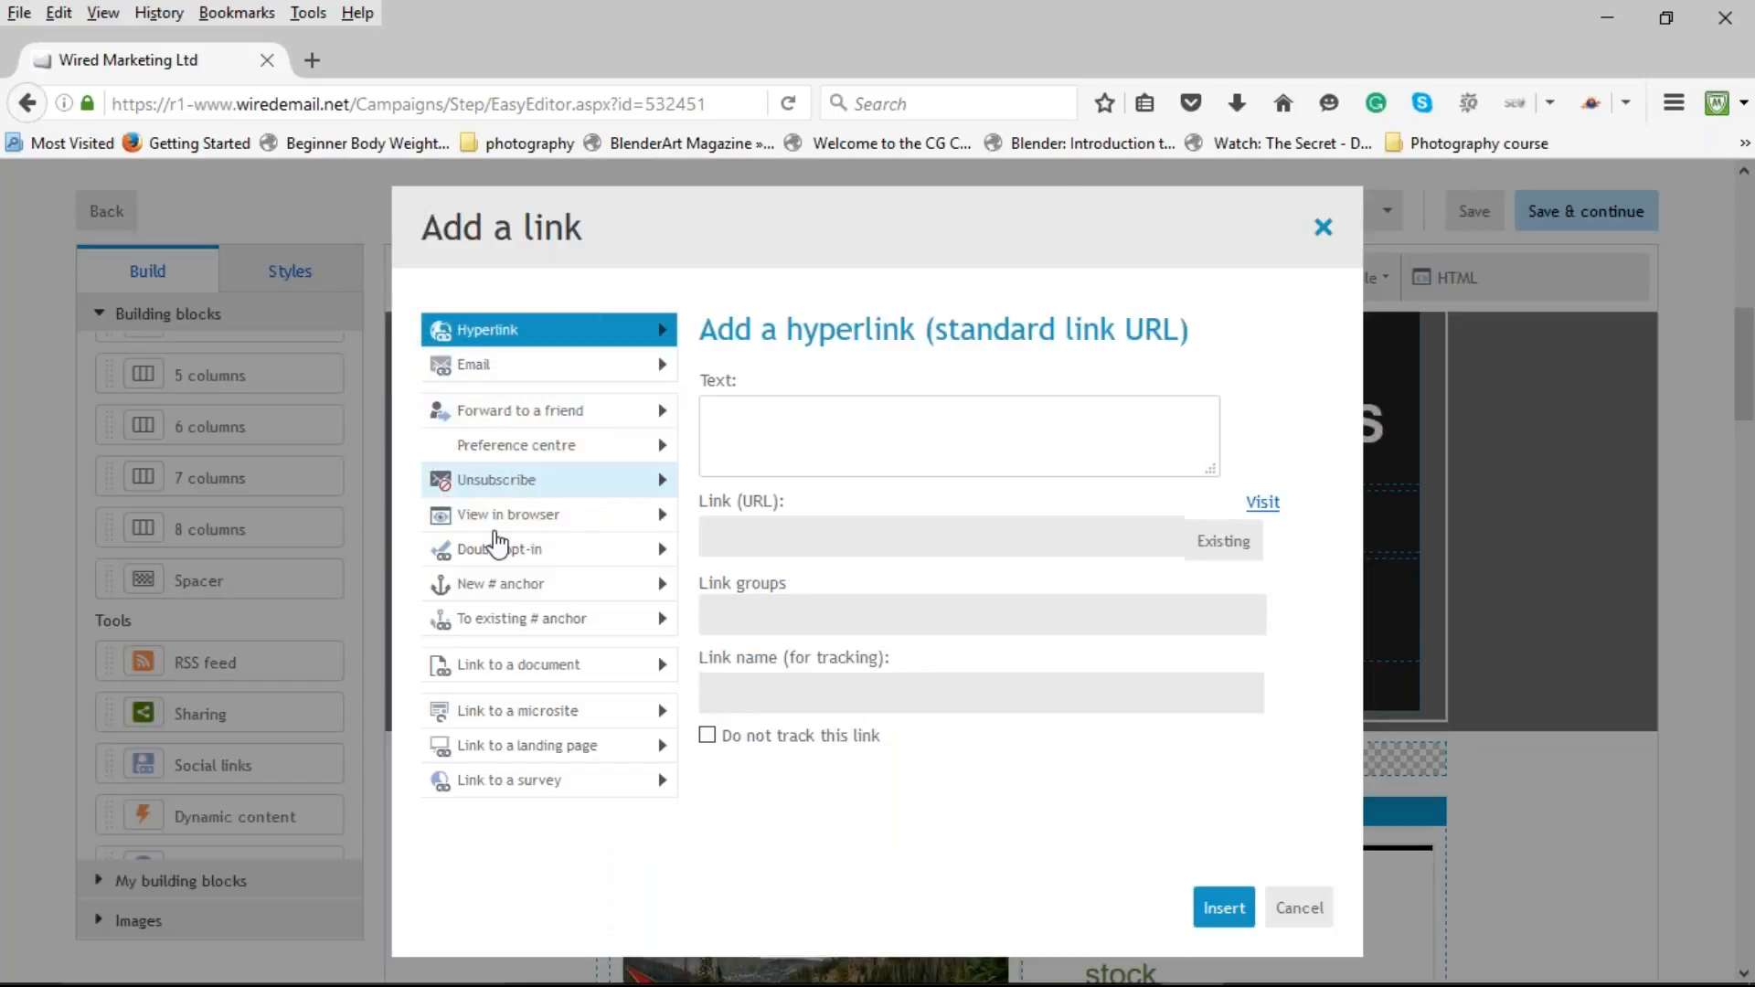
click(508, 368)
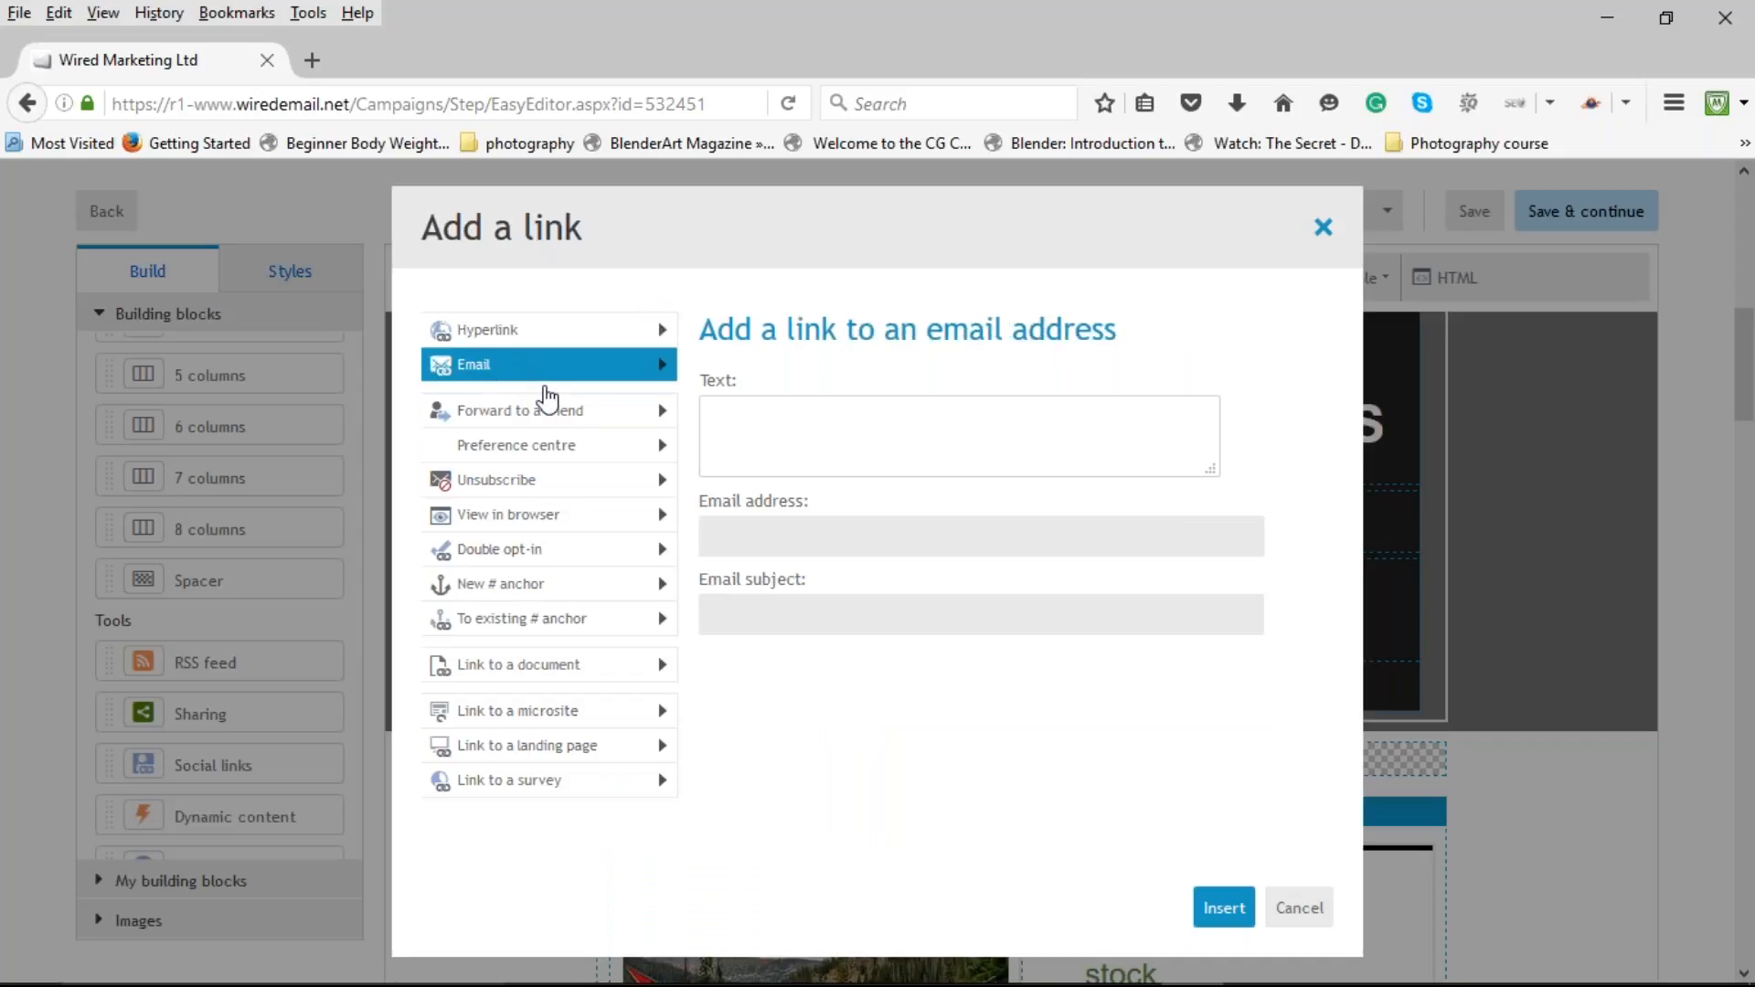
click(547, 416)
click(541, 448)
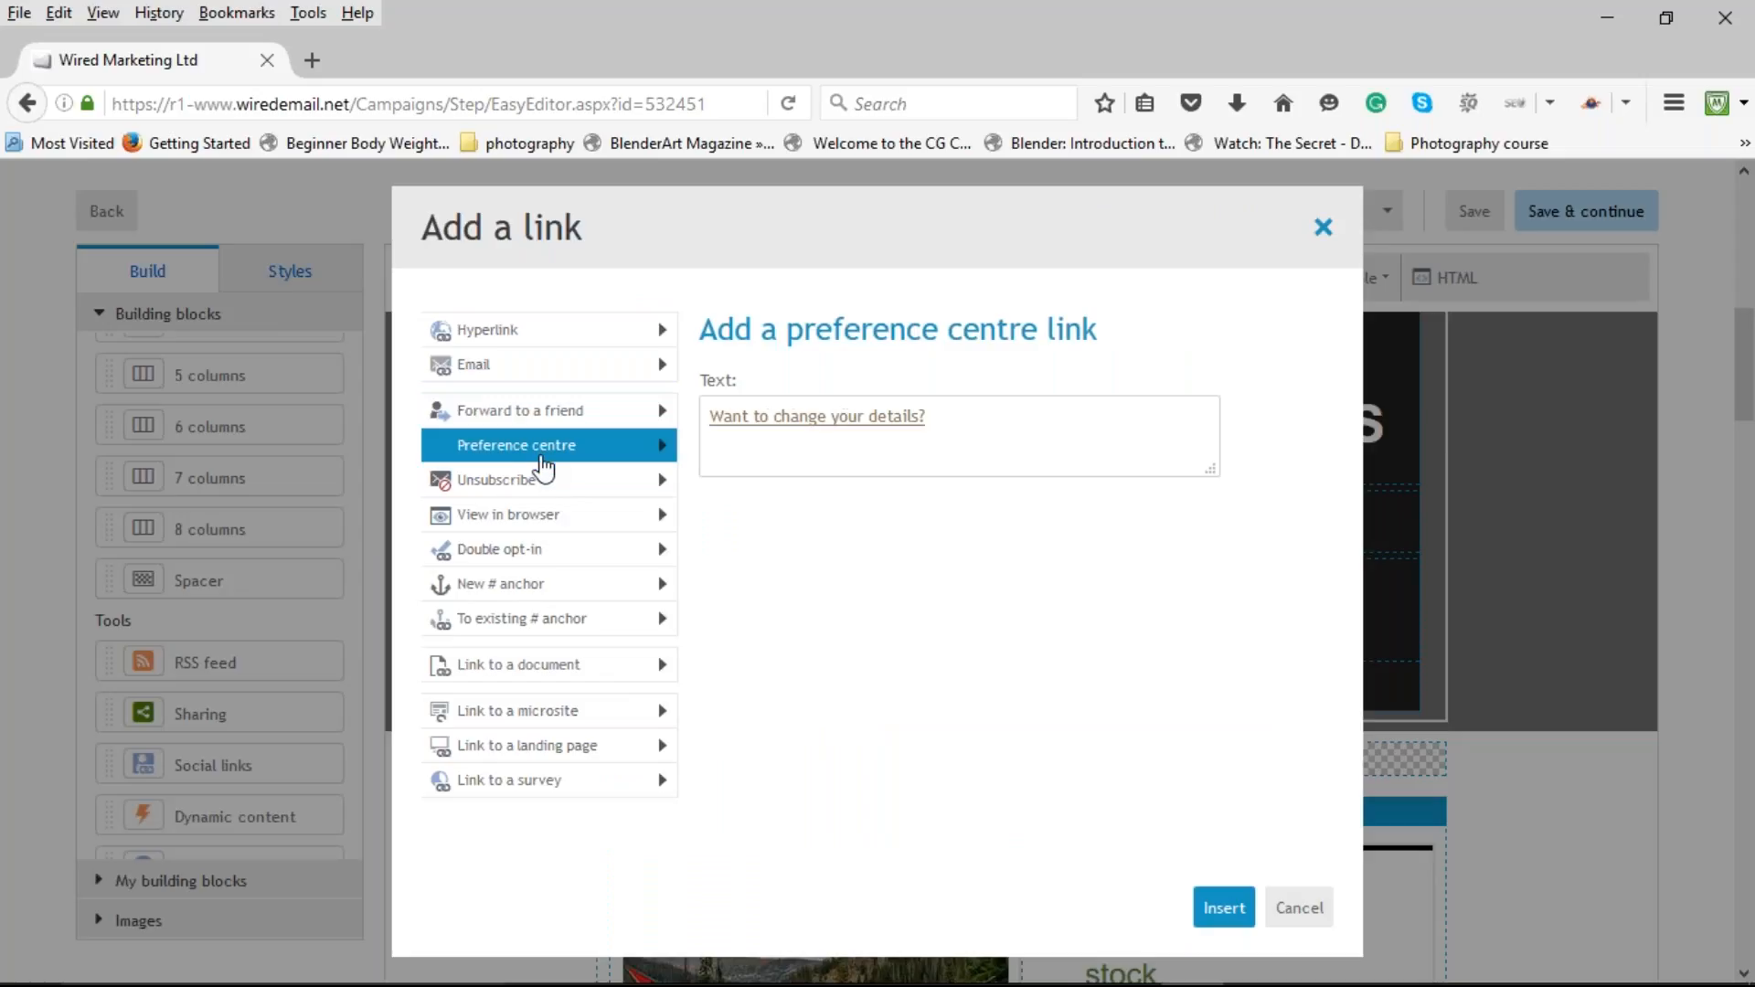
click(568, 413)
click(851, 418)
double_click(760, 416)
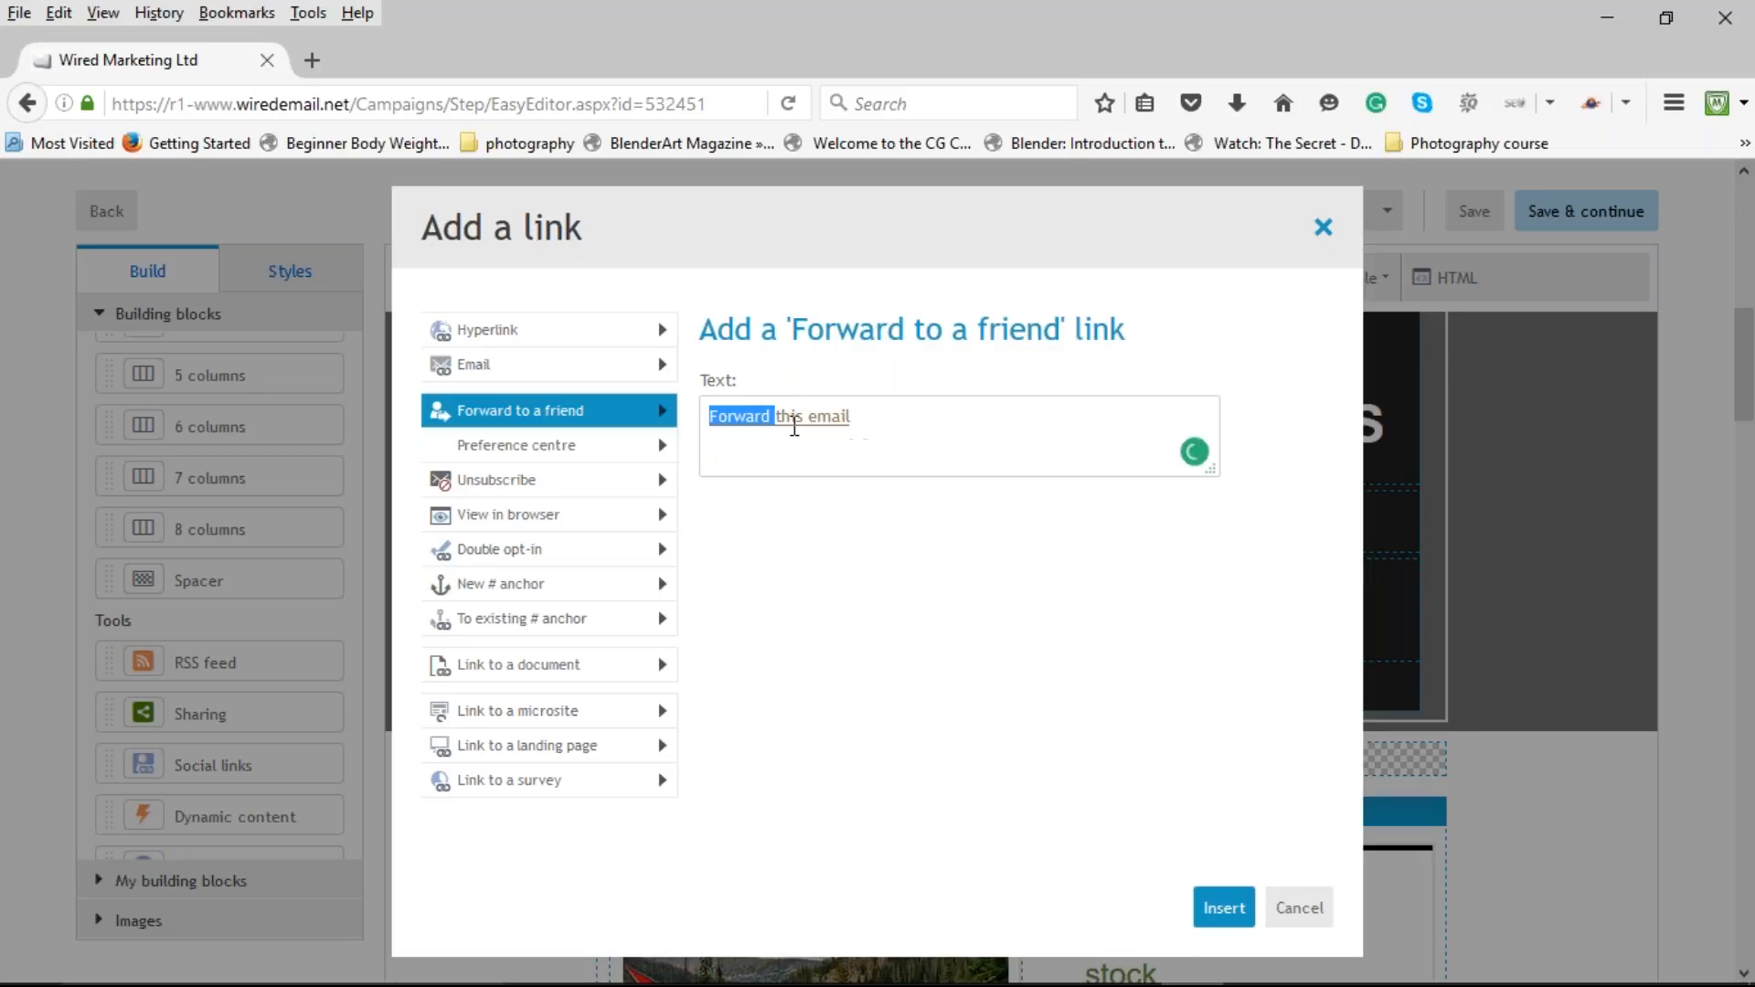
drag(865, 419, 706, 416)
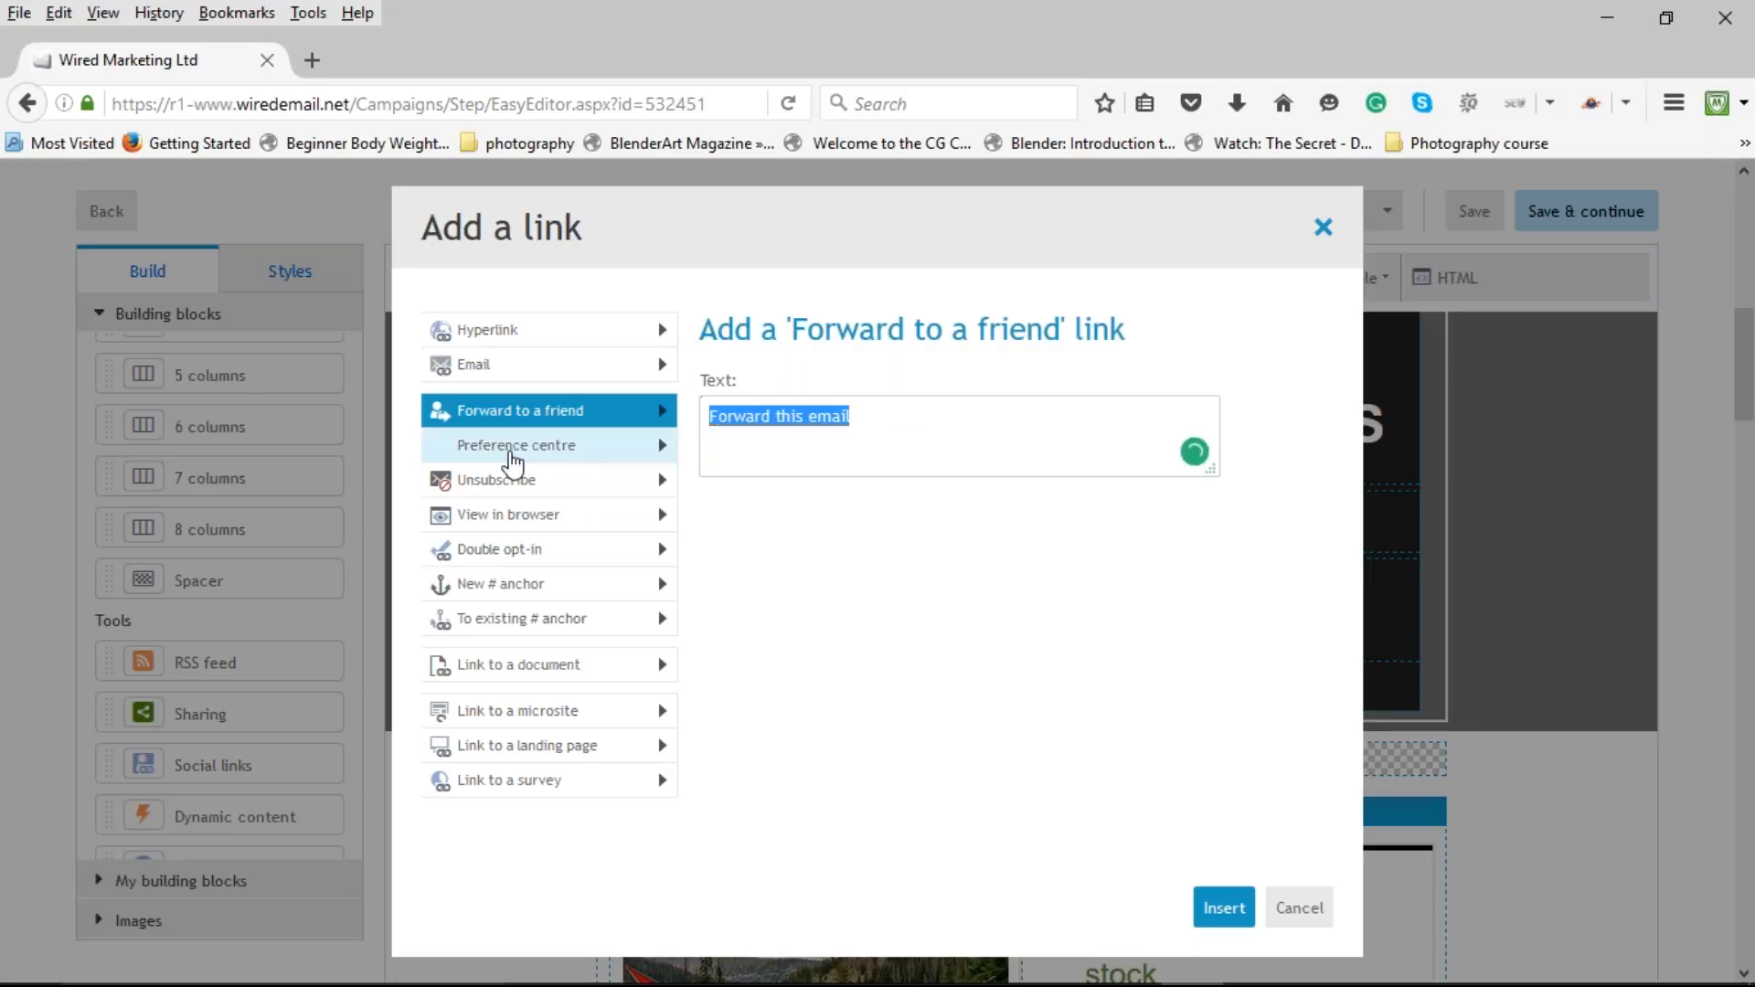
Examine the preference centre, unsubscribe and view-in-browser link types, close the link settings and look at the pre-header's browser link.
click(512, 448)
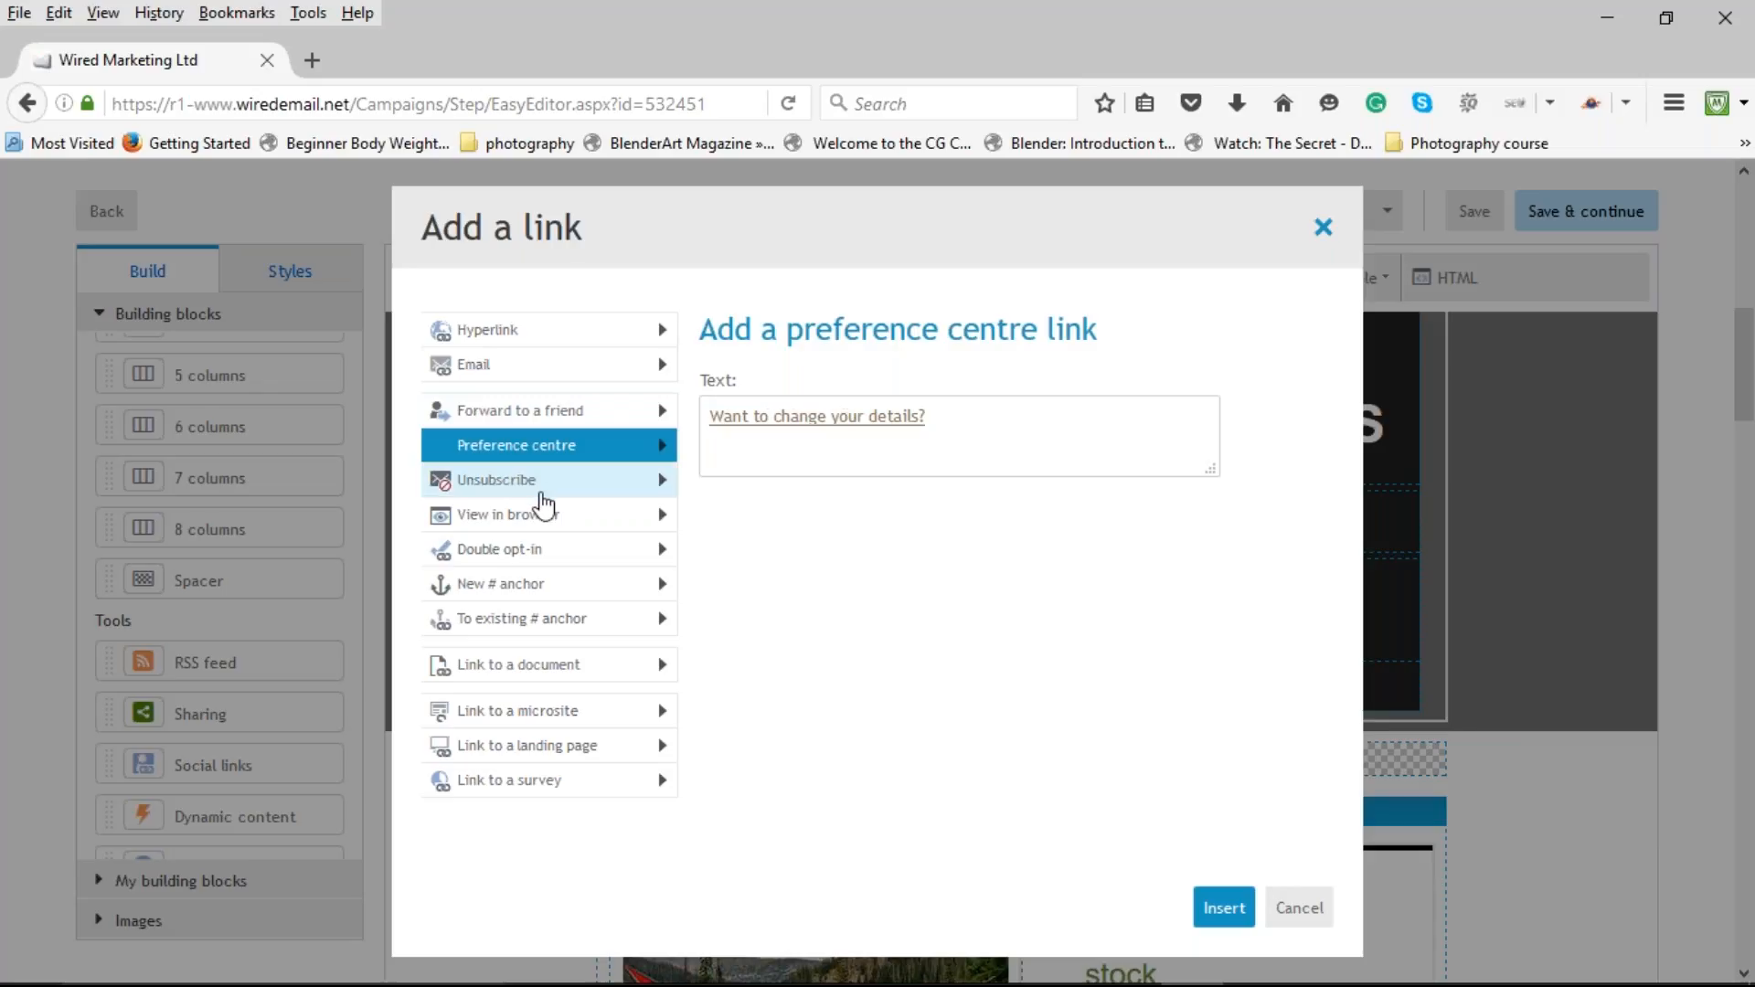
click(542, 494)
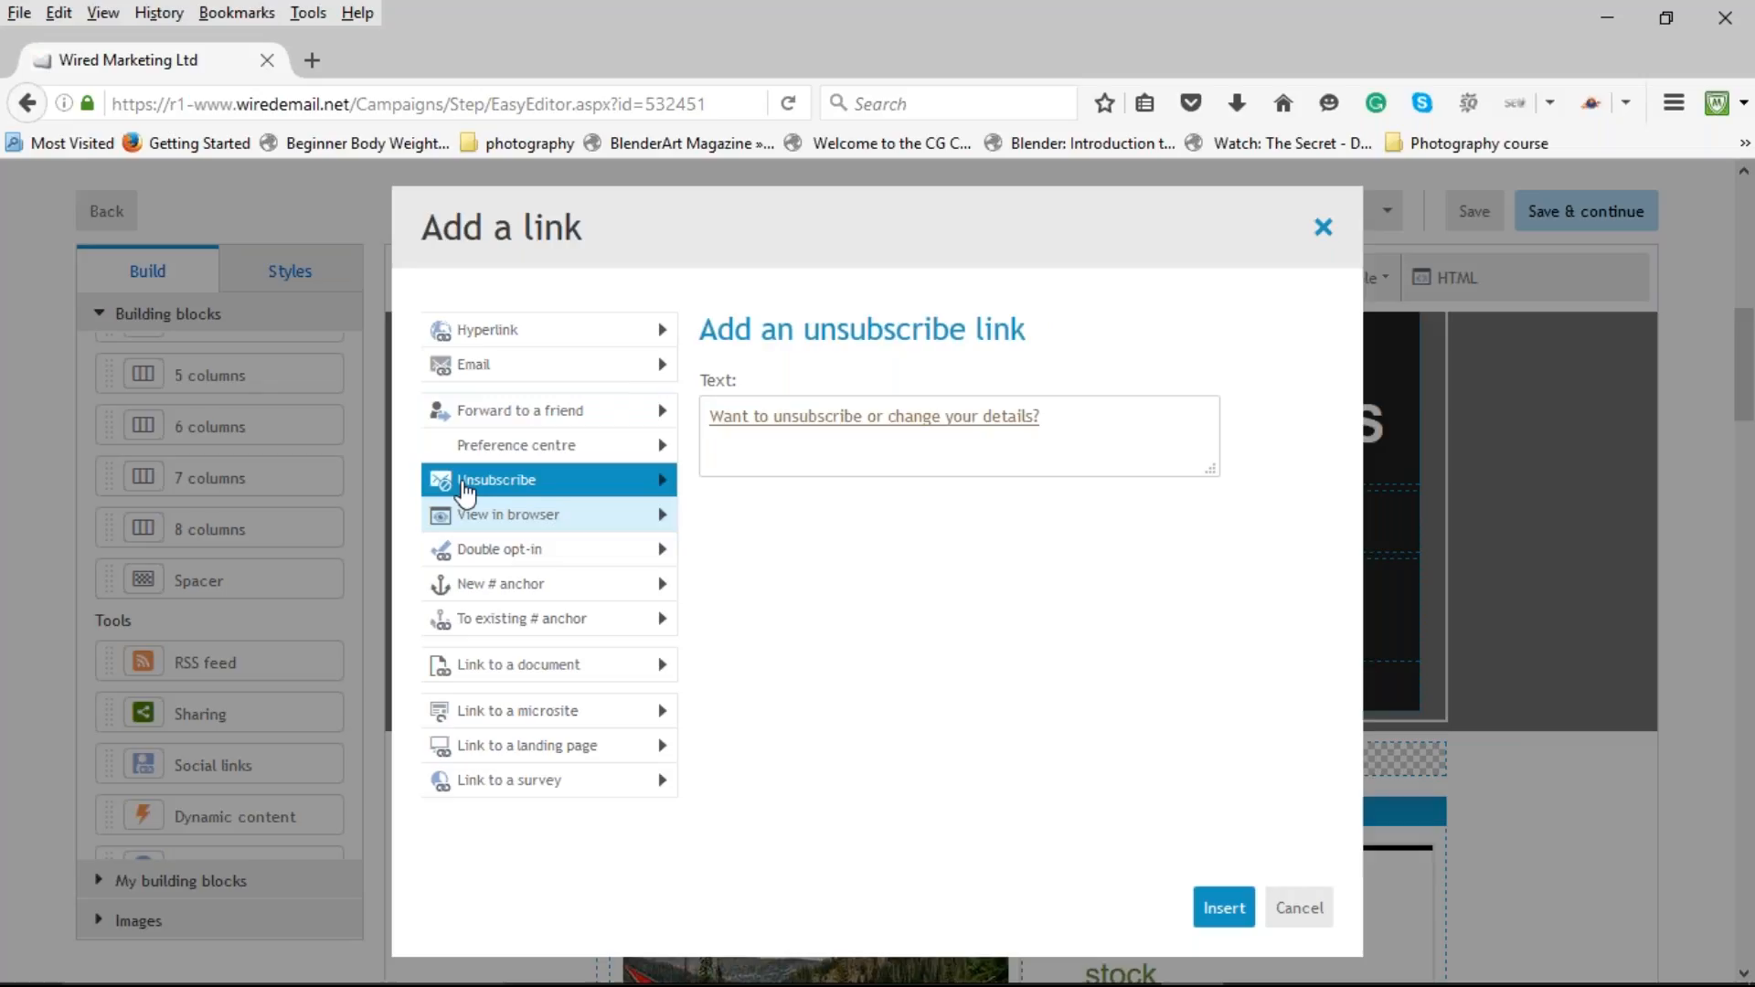
click(1015, 433)
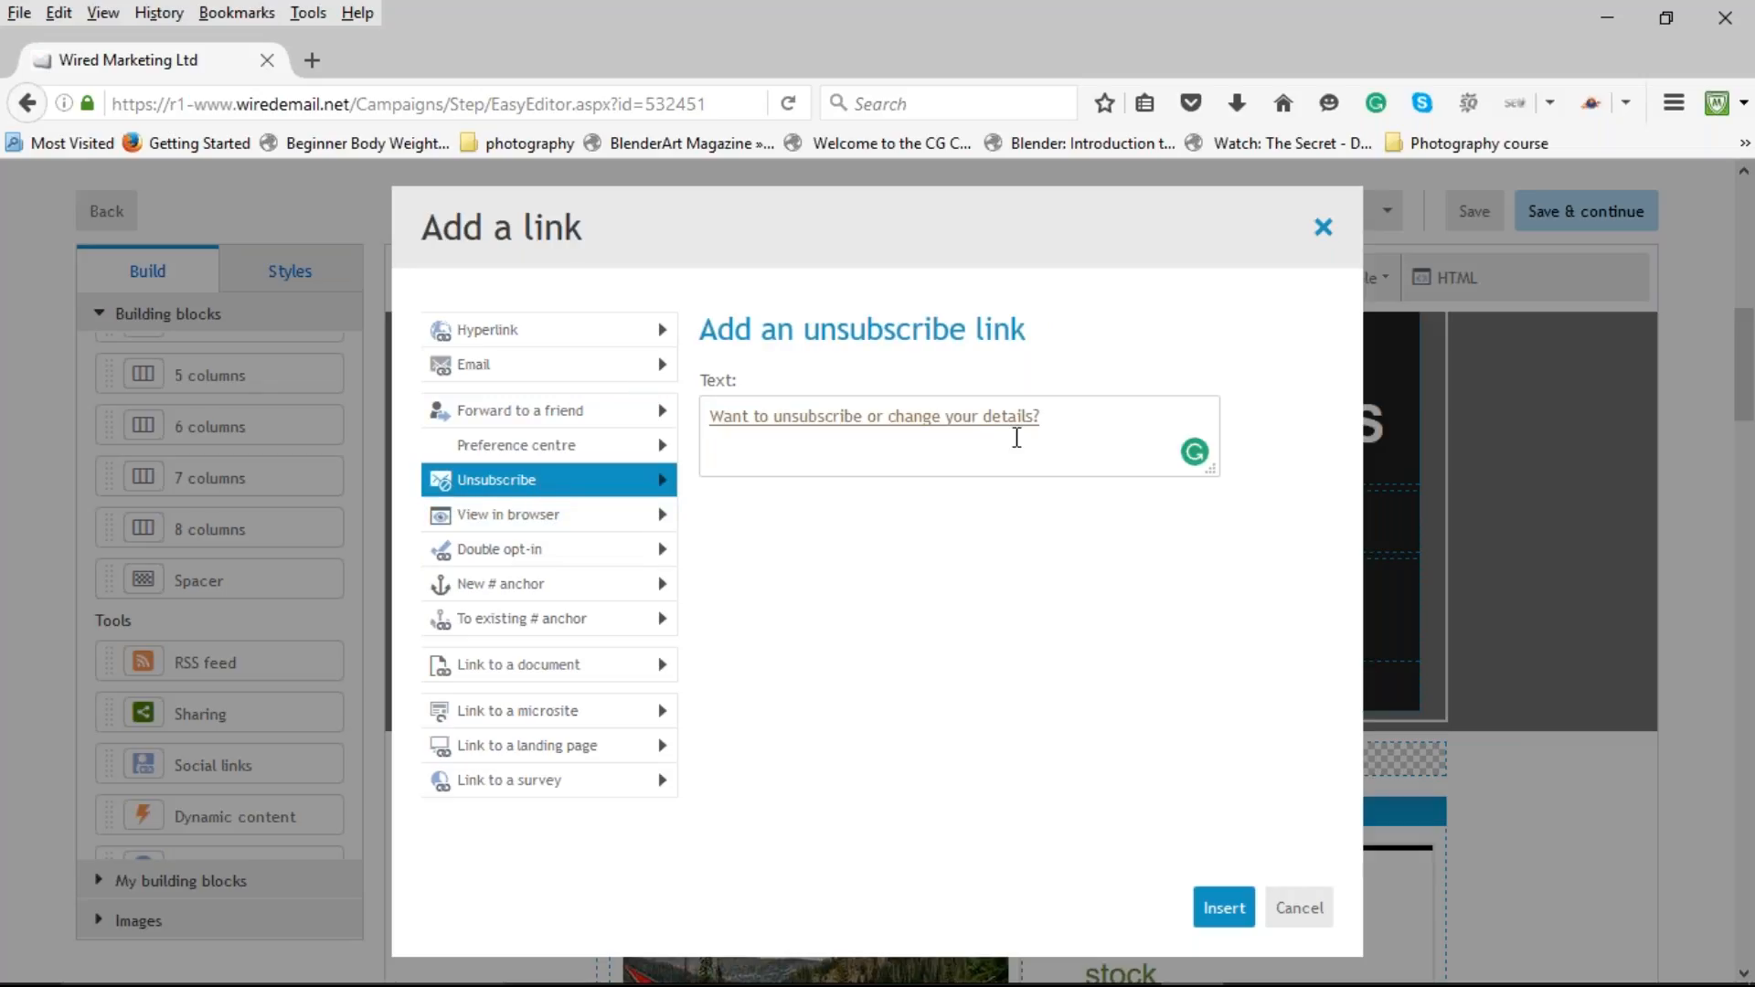
drag(710, 408, 834, 434)
click(935, 458)
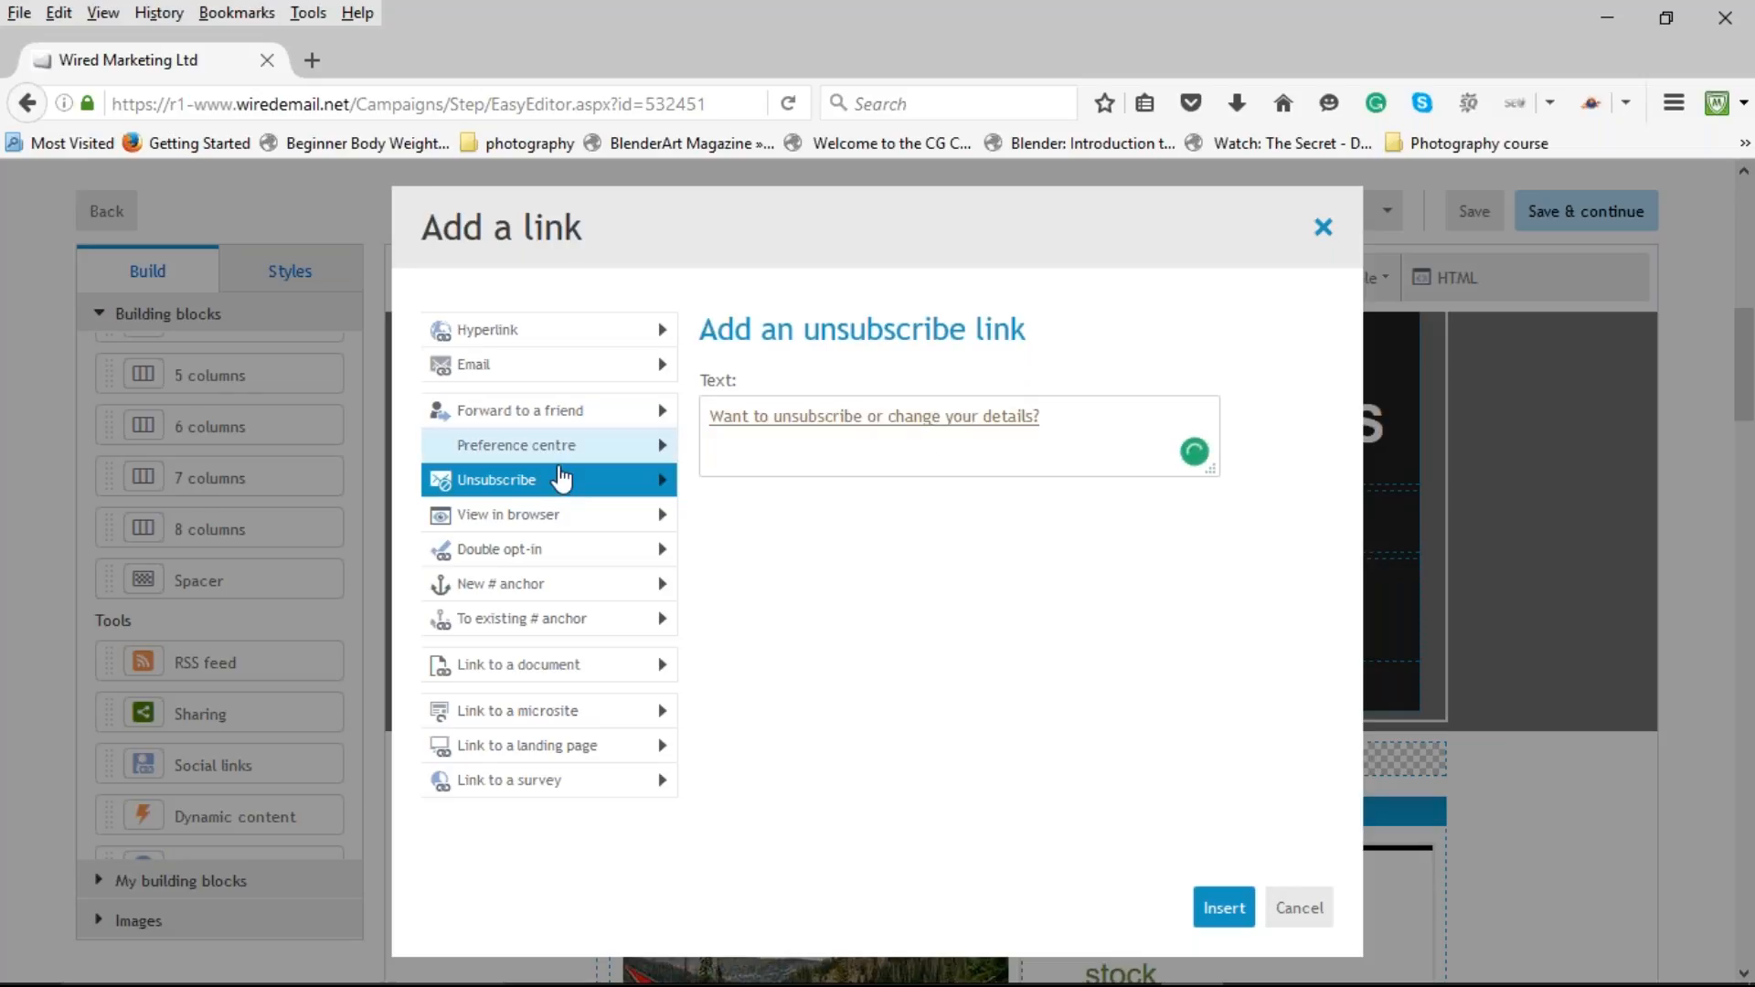
click(532, 519)
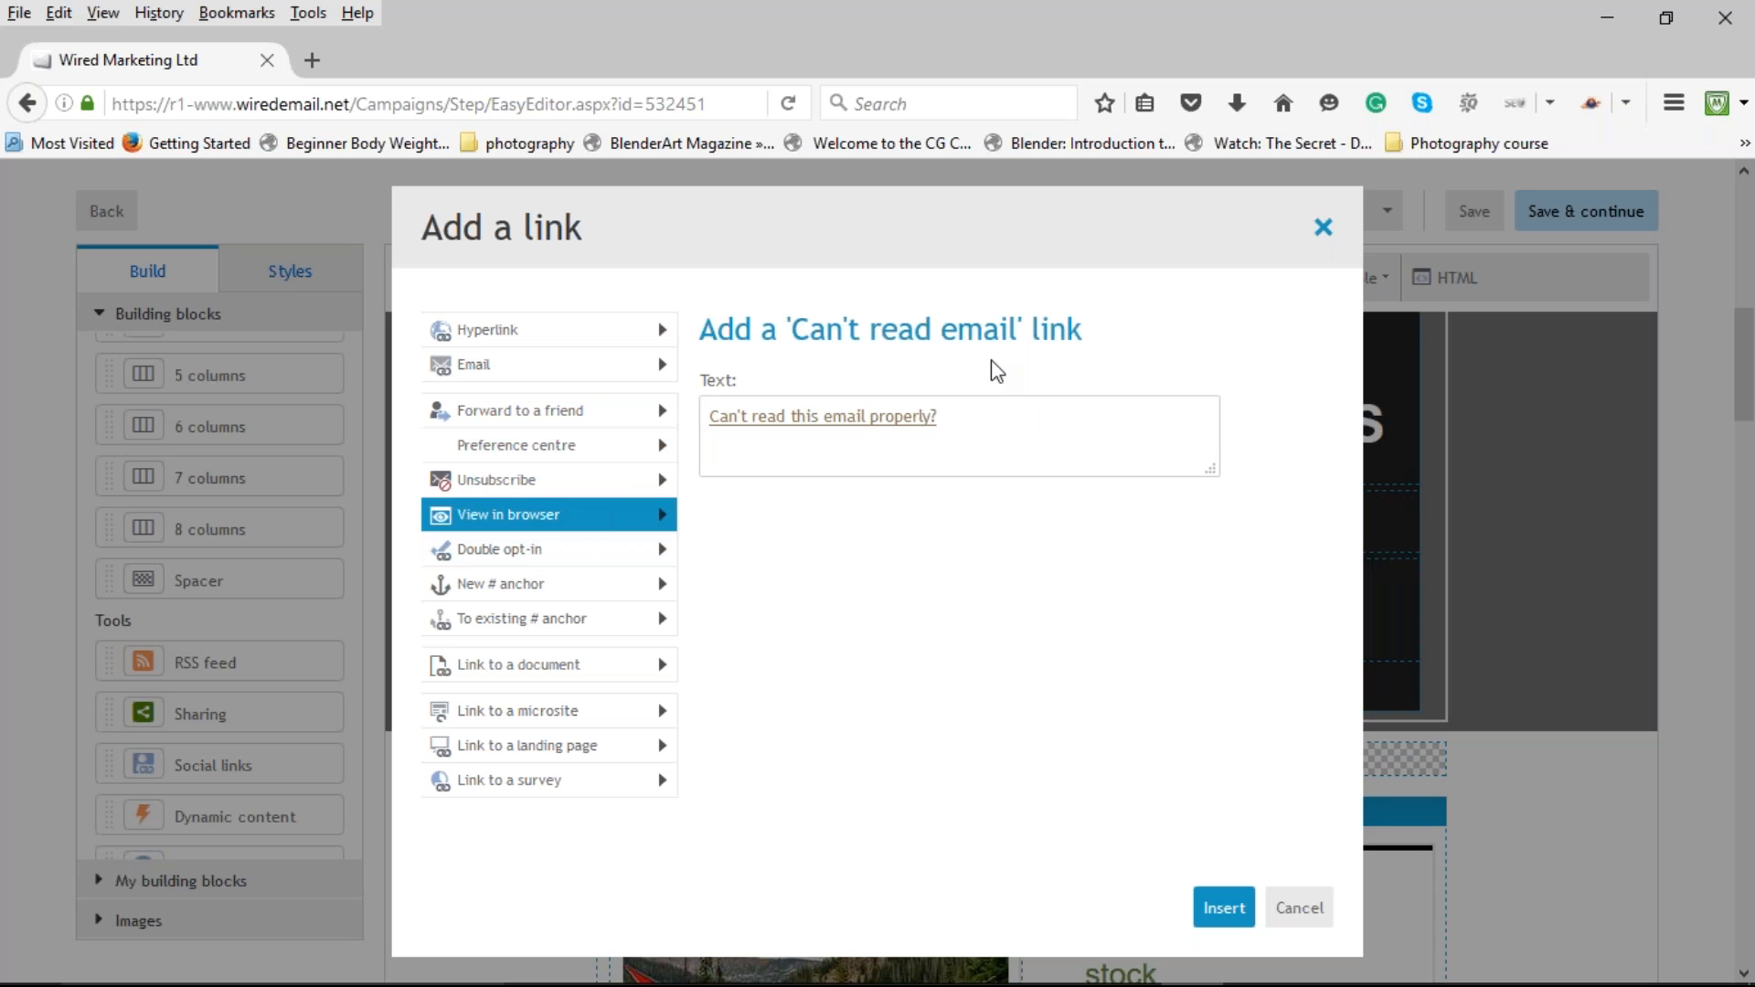
click(1323, 227)
scroll(1321, 441, up, 10)
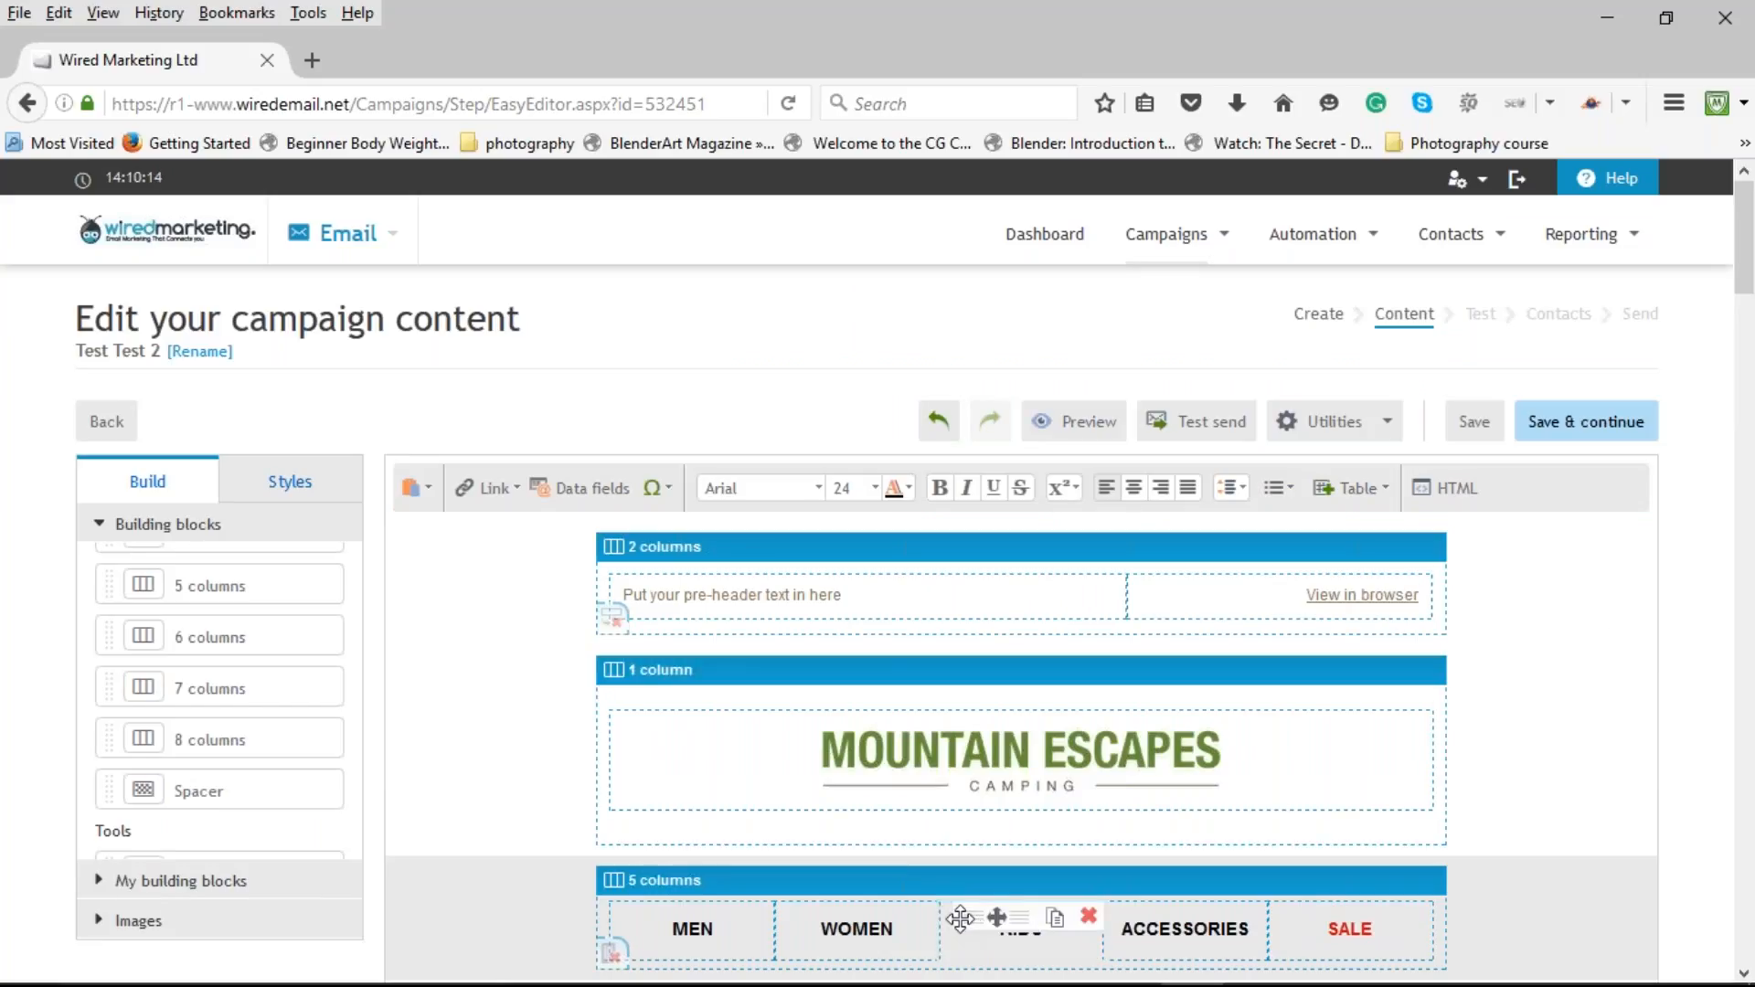
Reopen the link settings, examine the document, microsite, landing page and survey link types, and cancel without inserting a link.
click(493, 491)
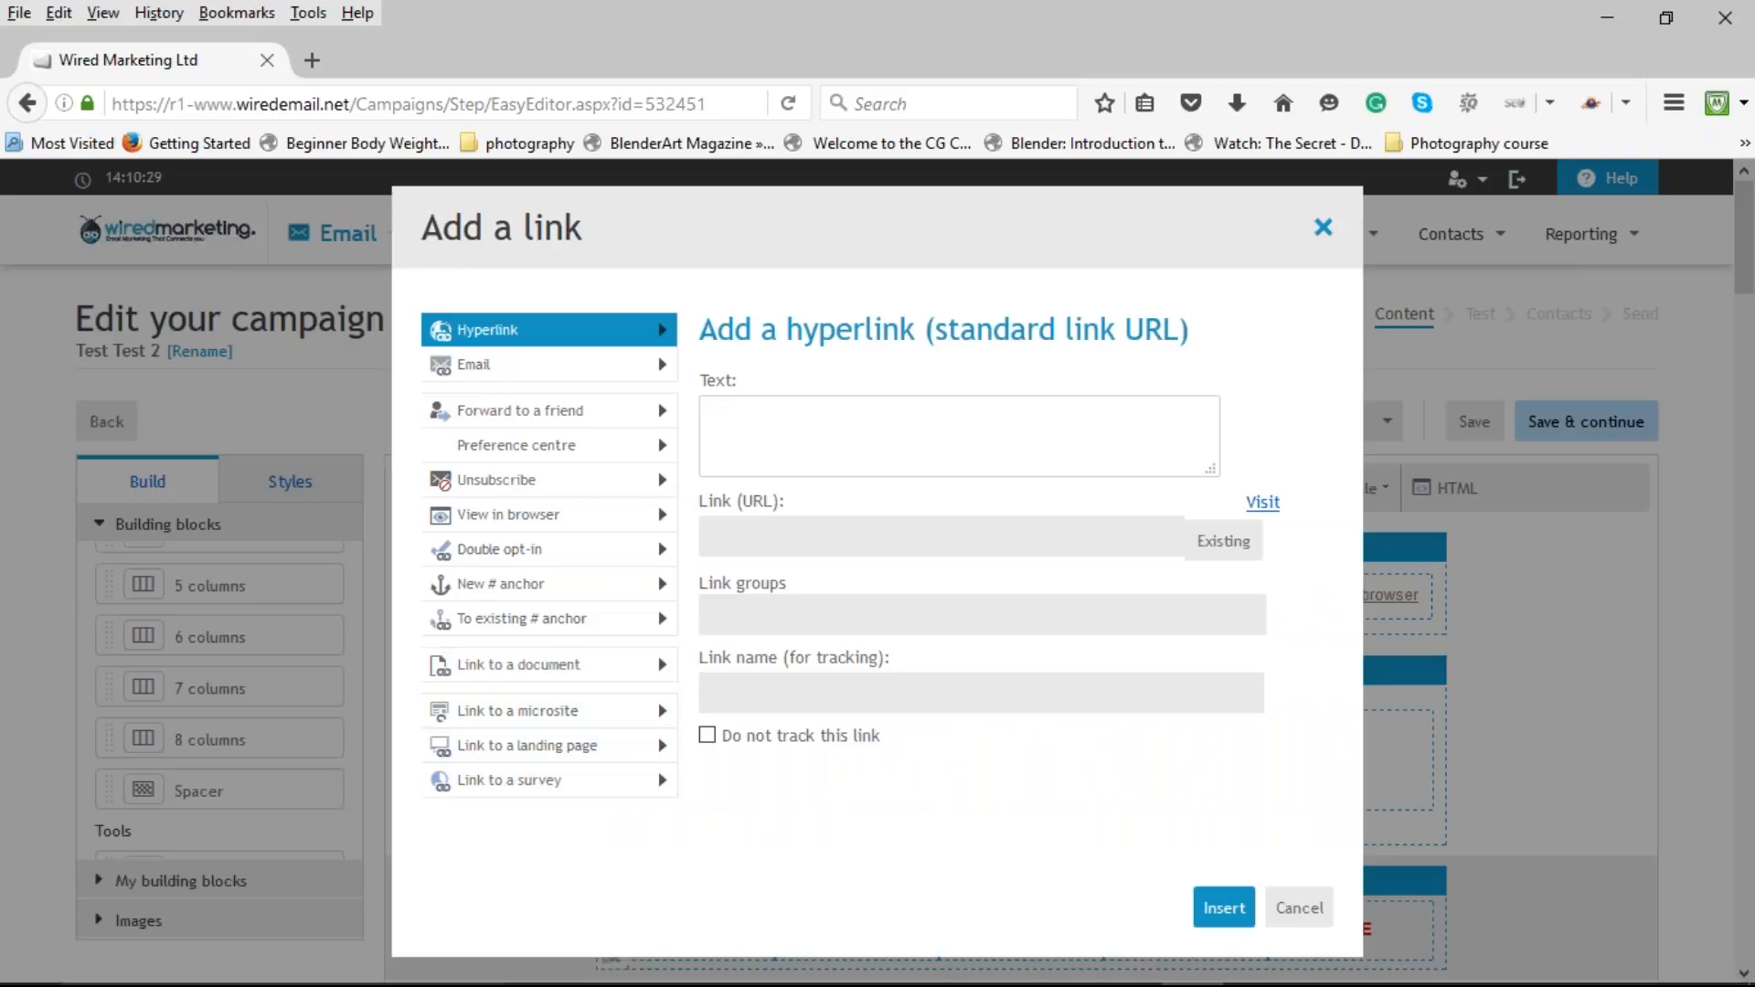
click(542, 665)
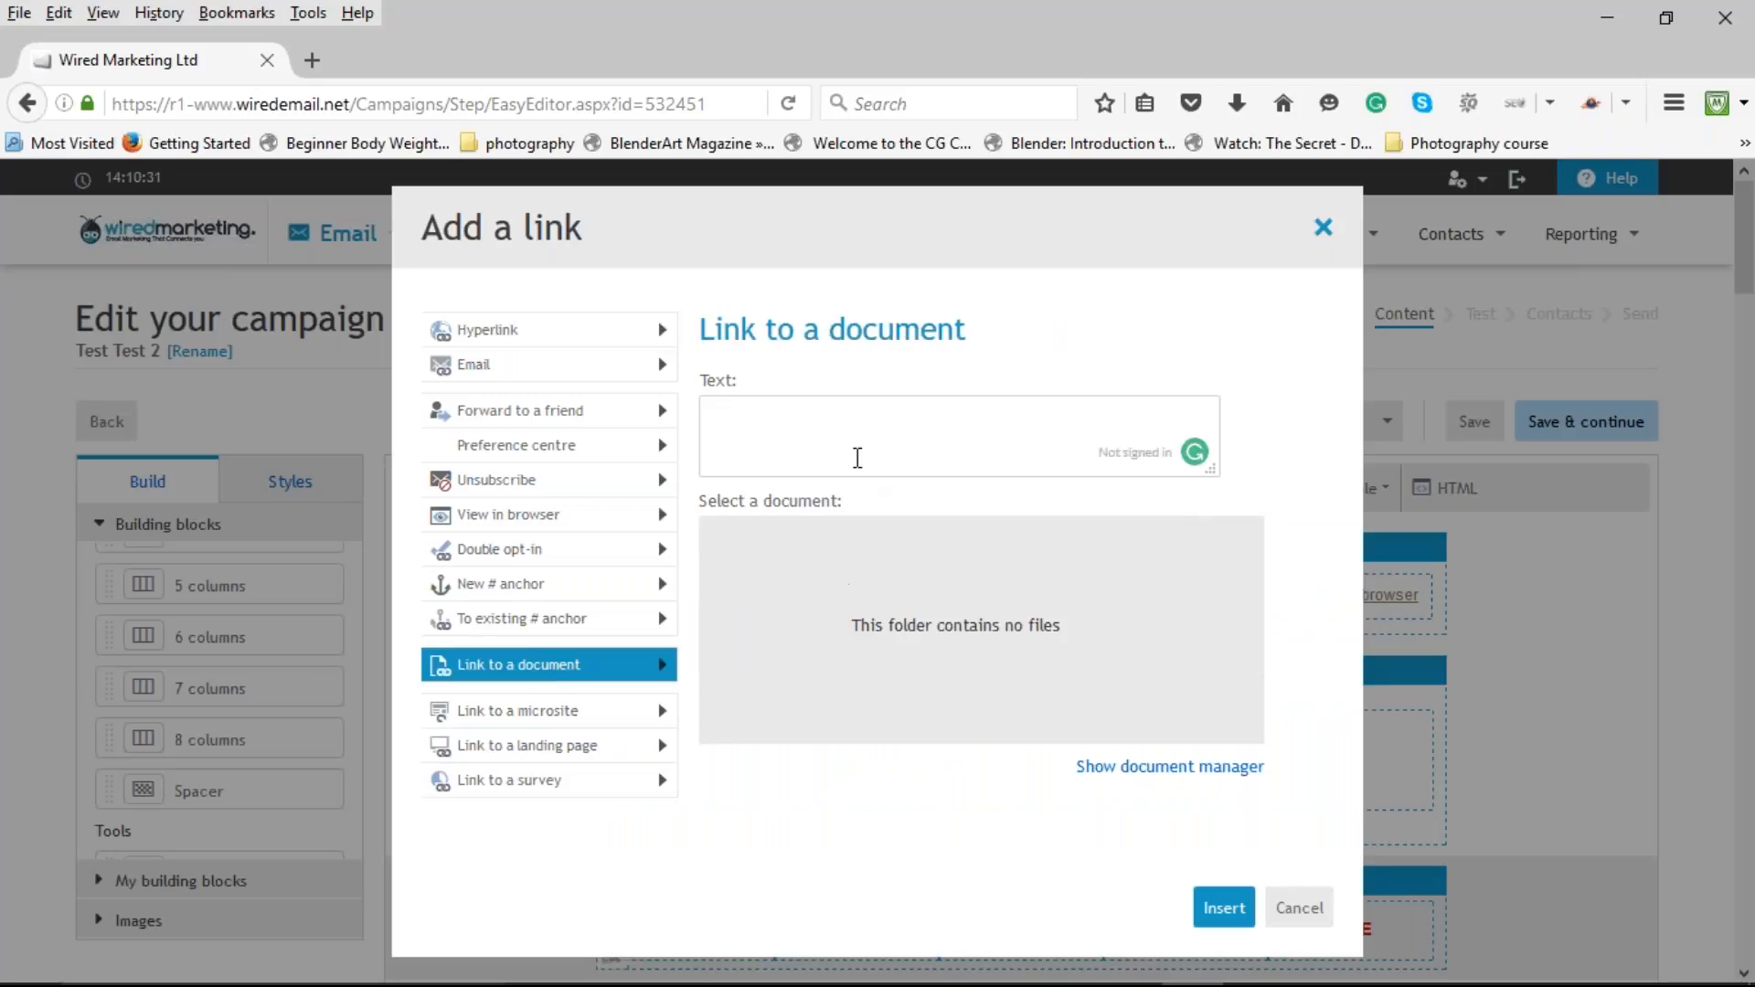
click(553, 717)
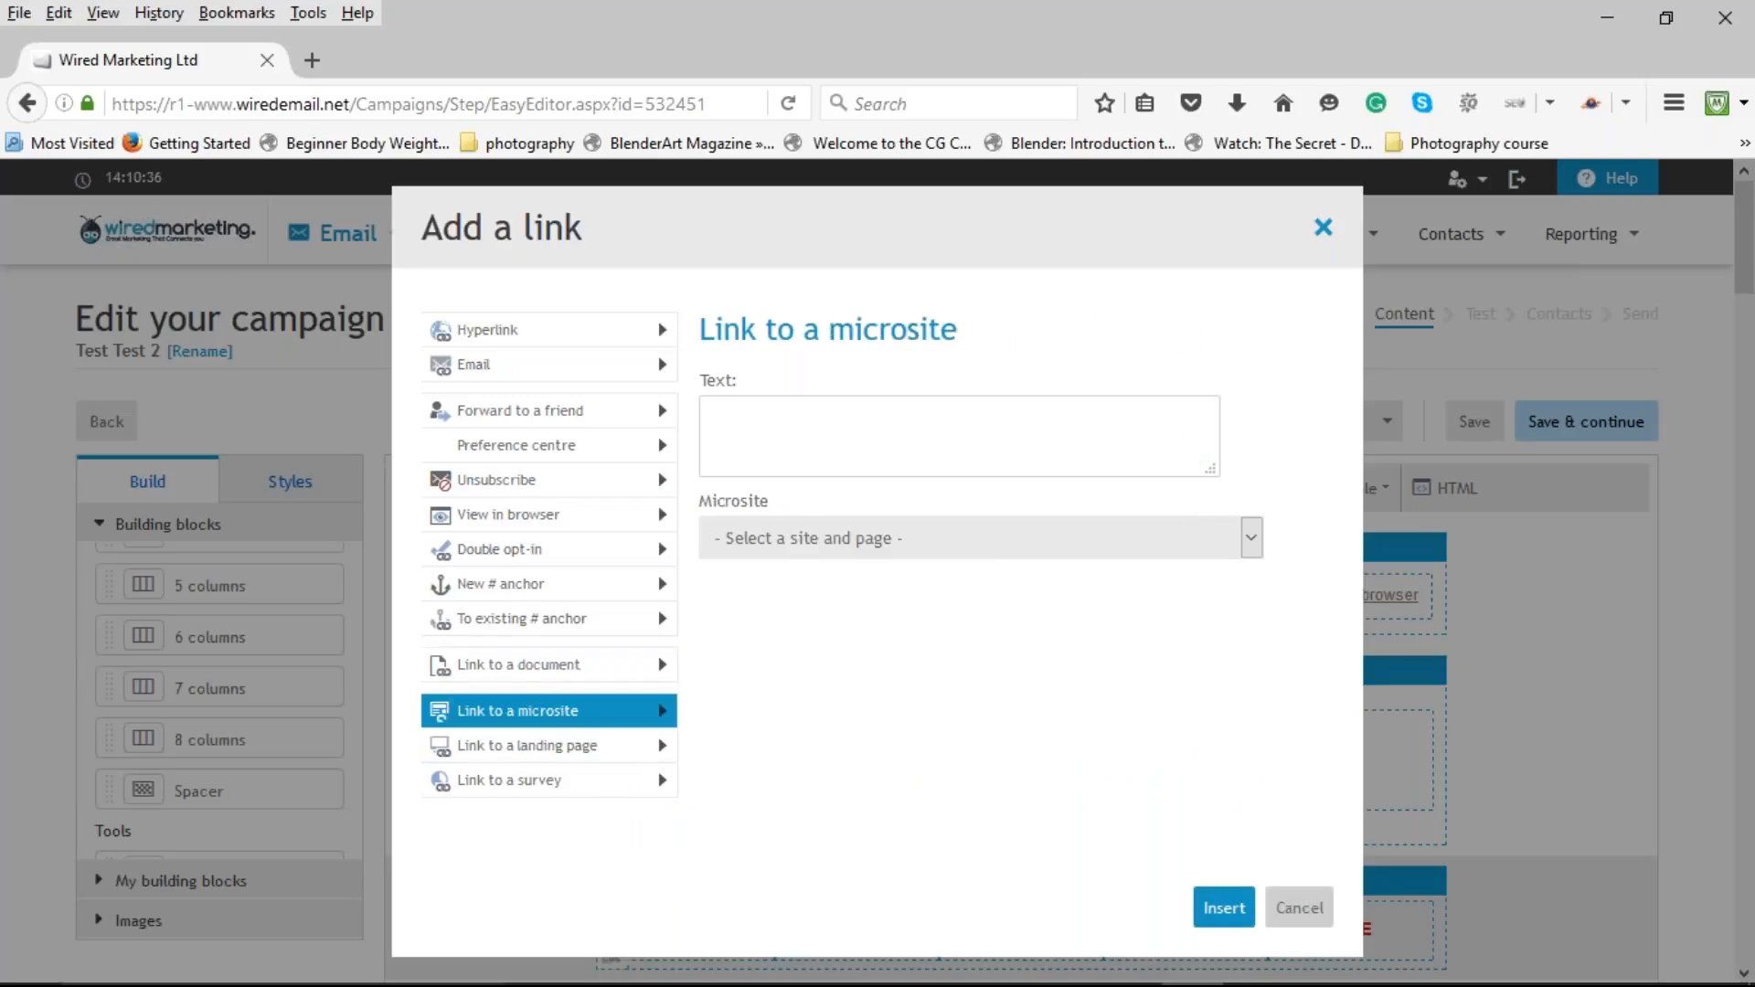
click(612, 751)
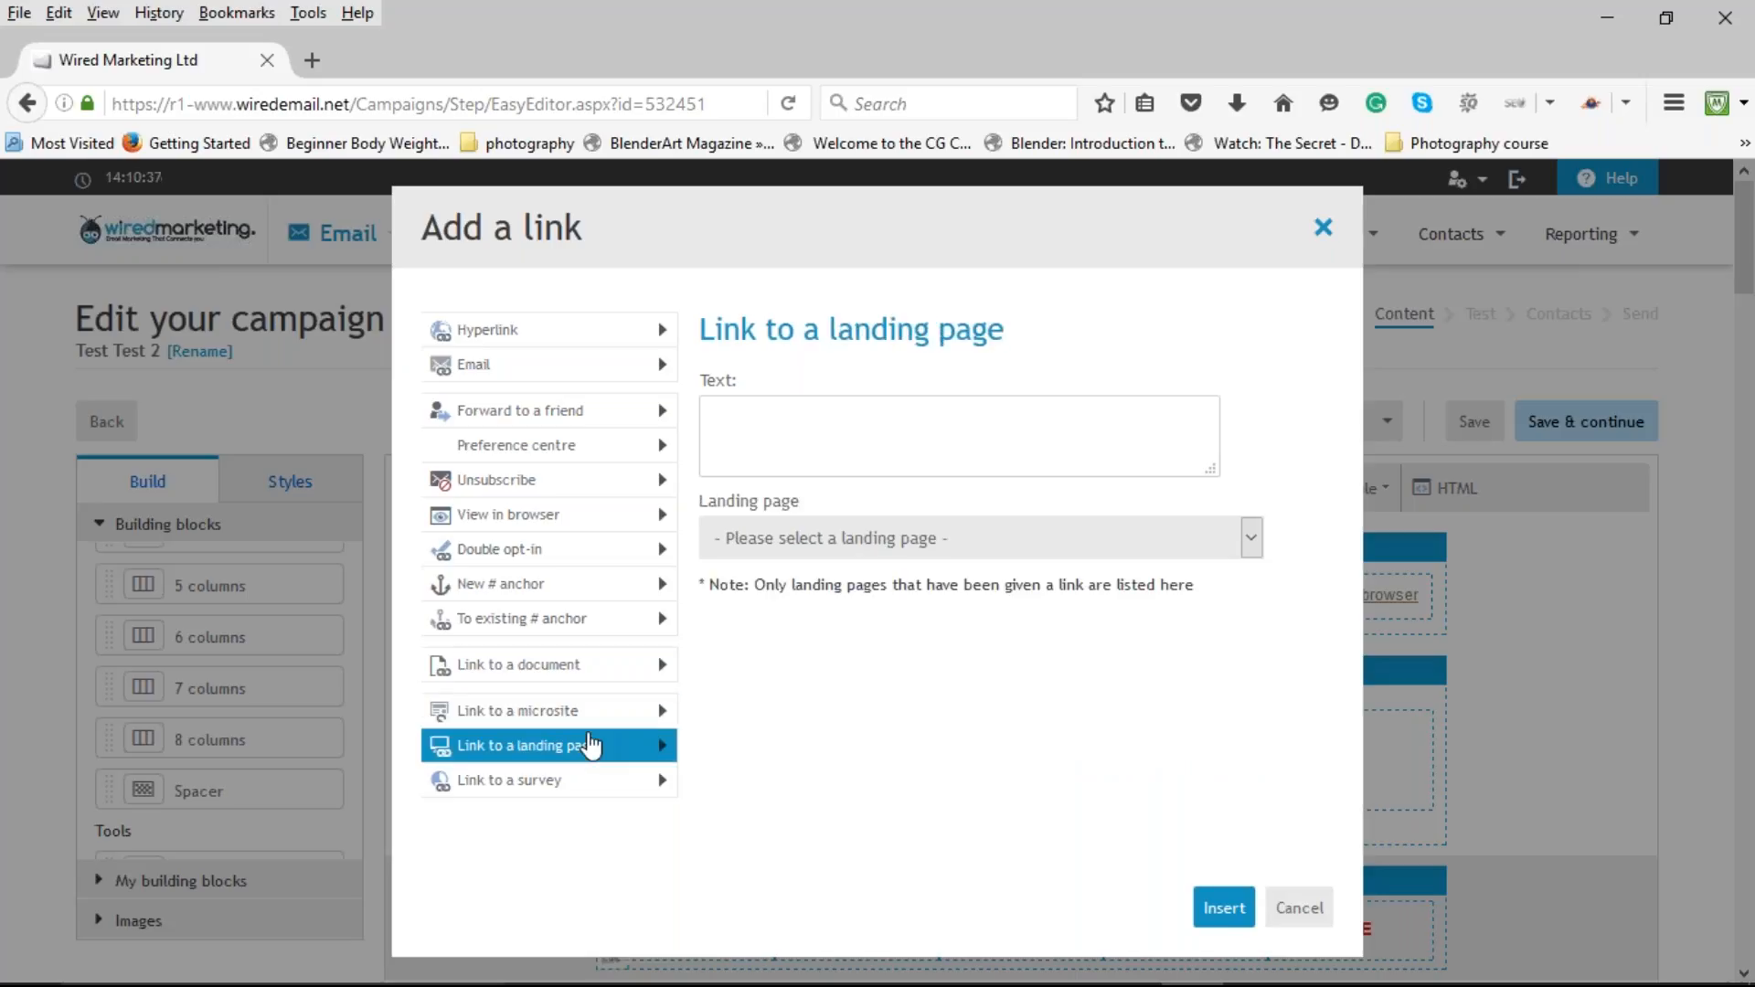
click(562, 791)
click(1313, 919)
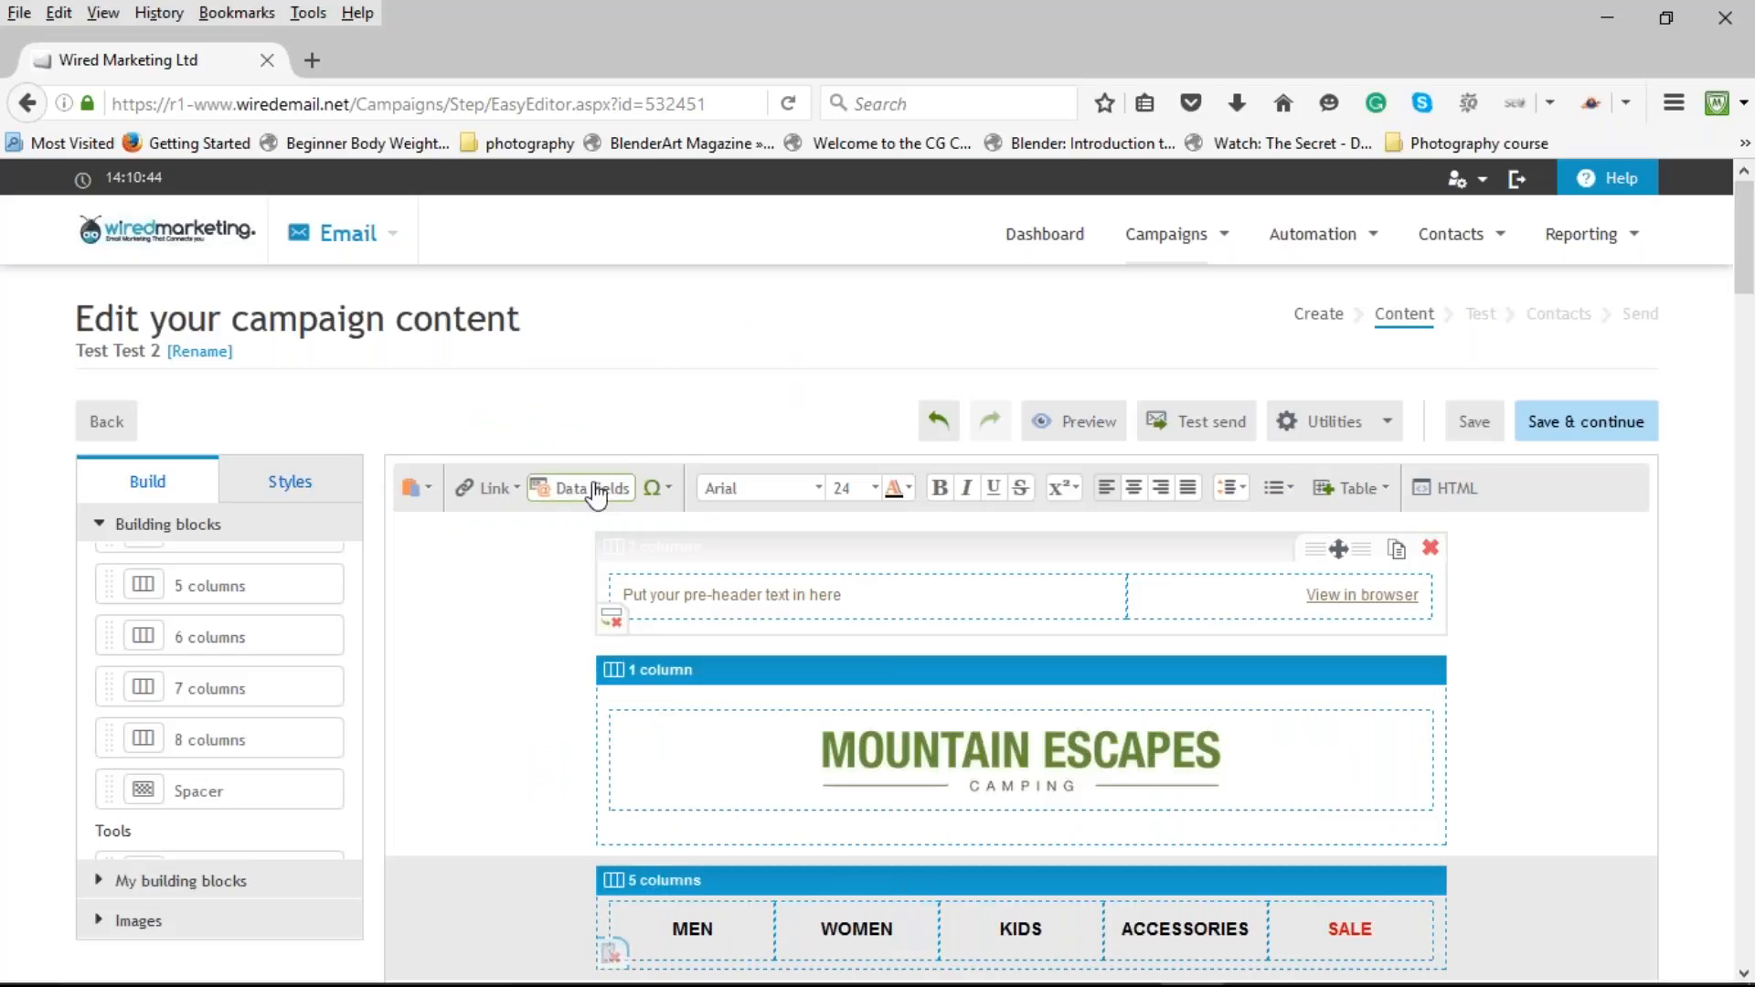
Add a comma and the First name data field after "Get ready for the camping season" in the Camping Essentials banner.
scroll(443, 498, down, 3)
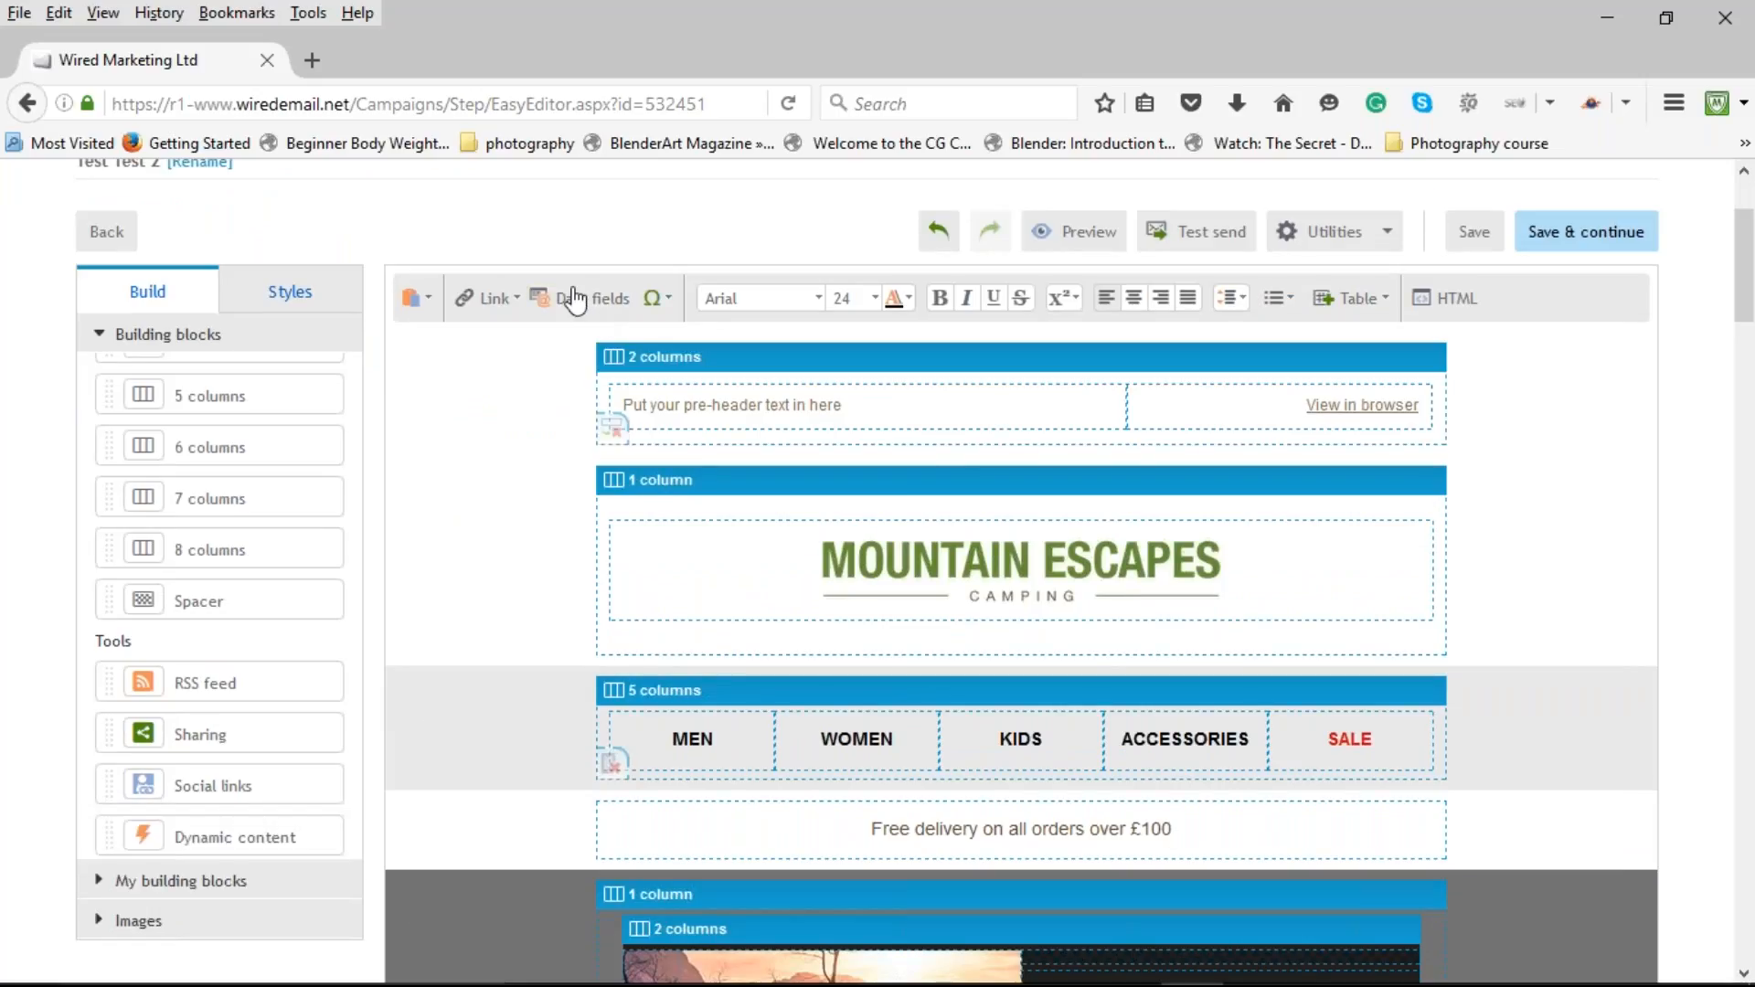
scroll(819, 656, down, 5)
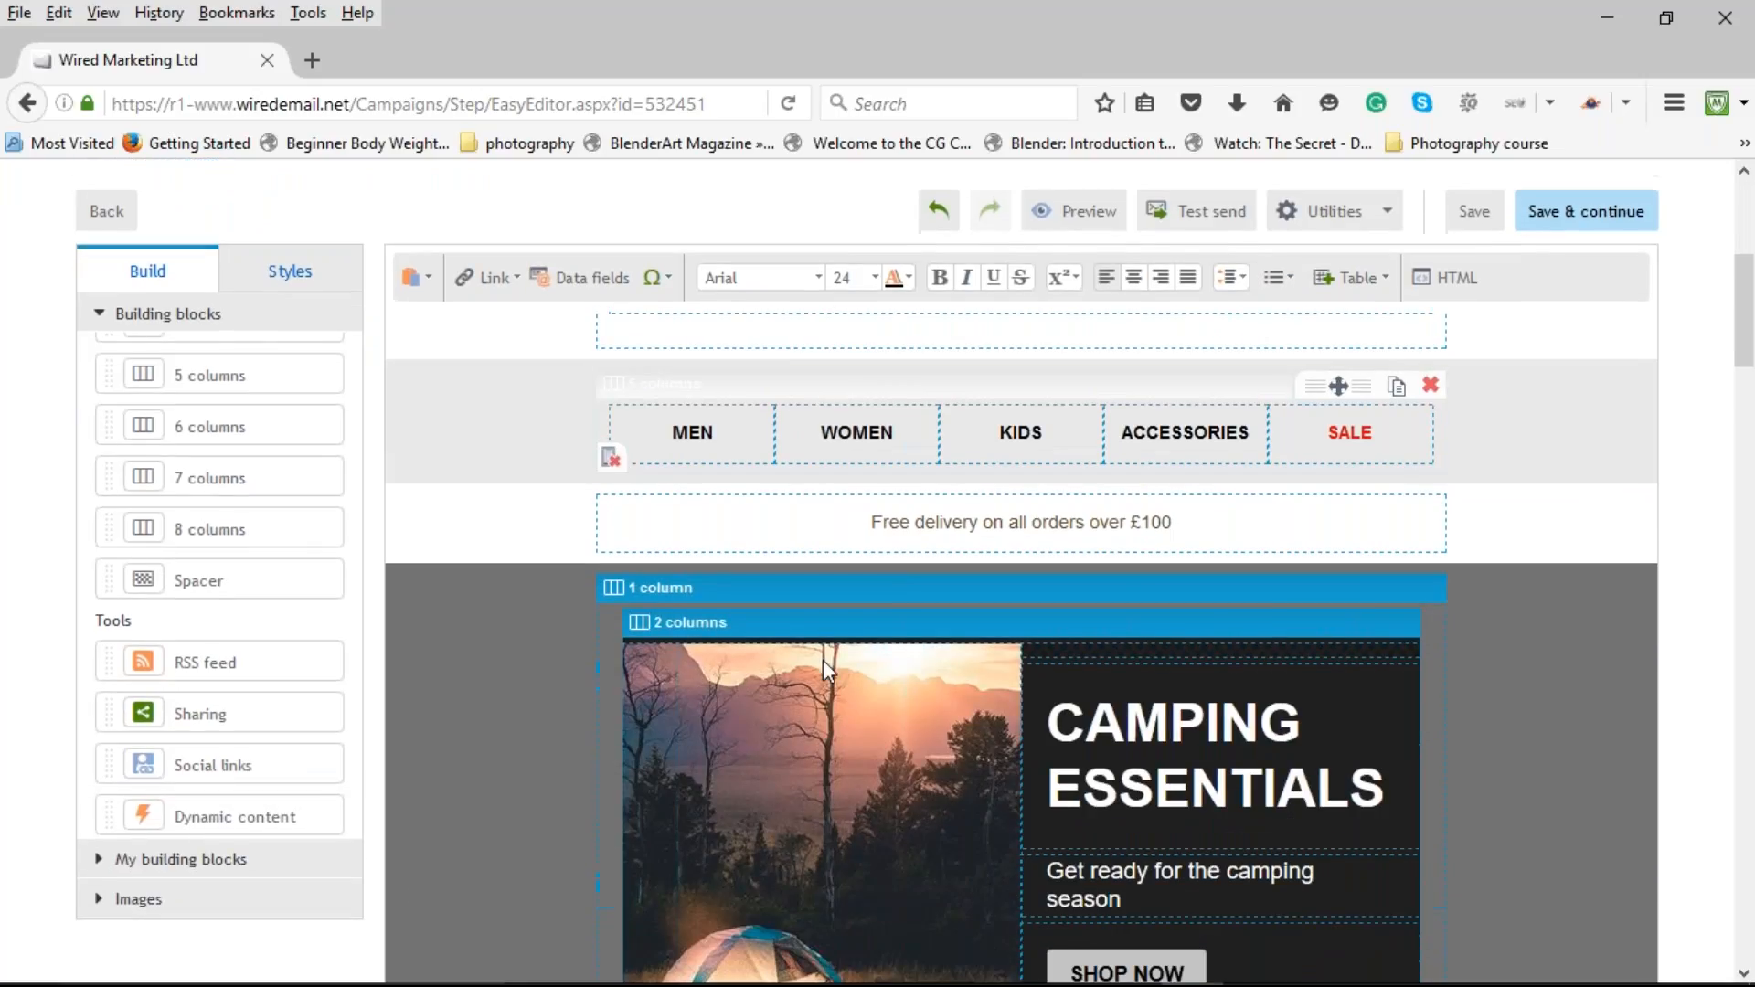
scroll(823, 660, down, 5)
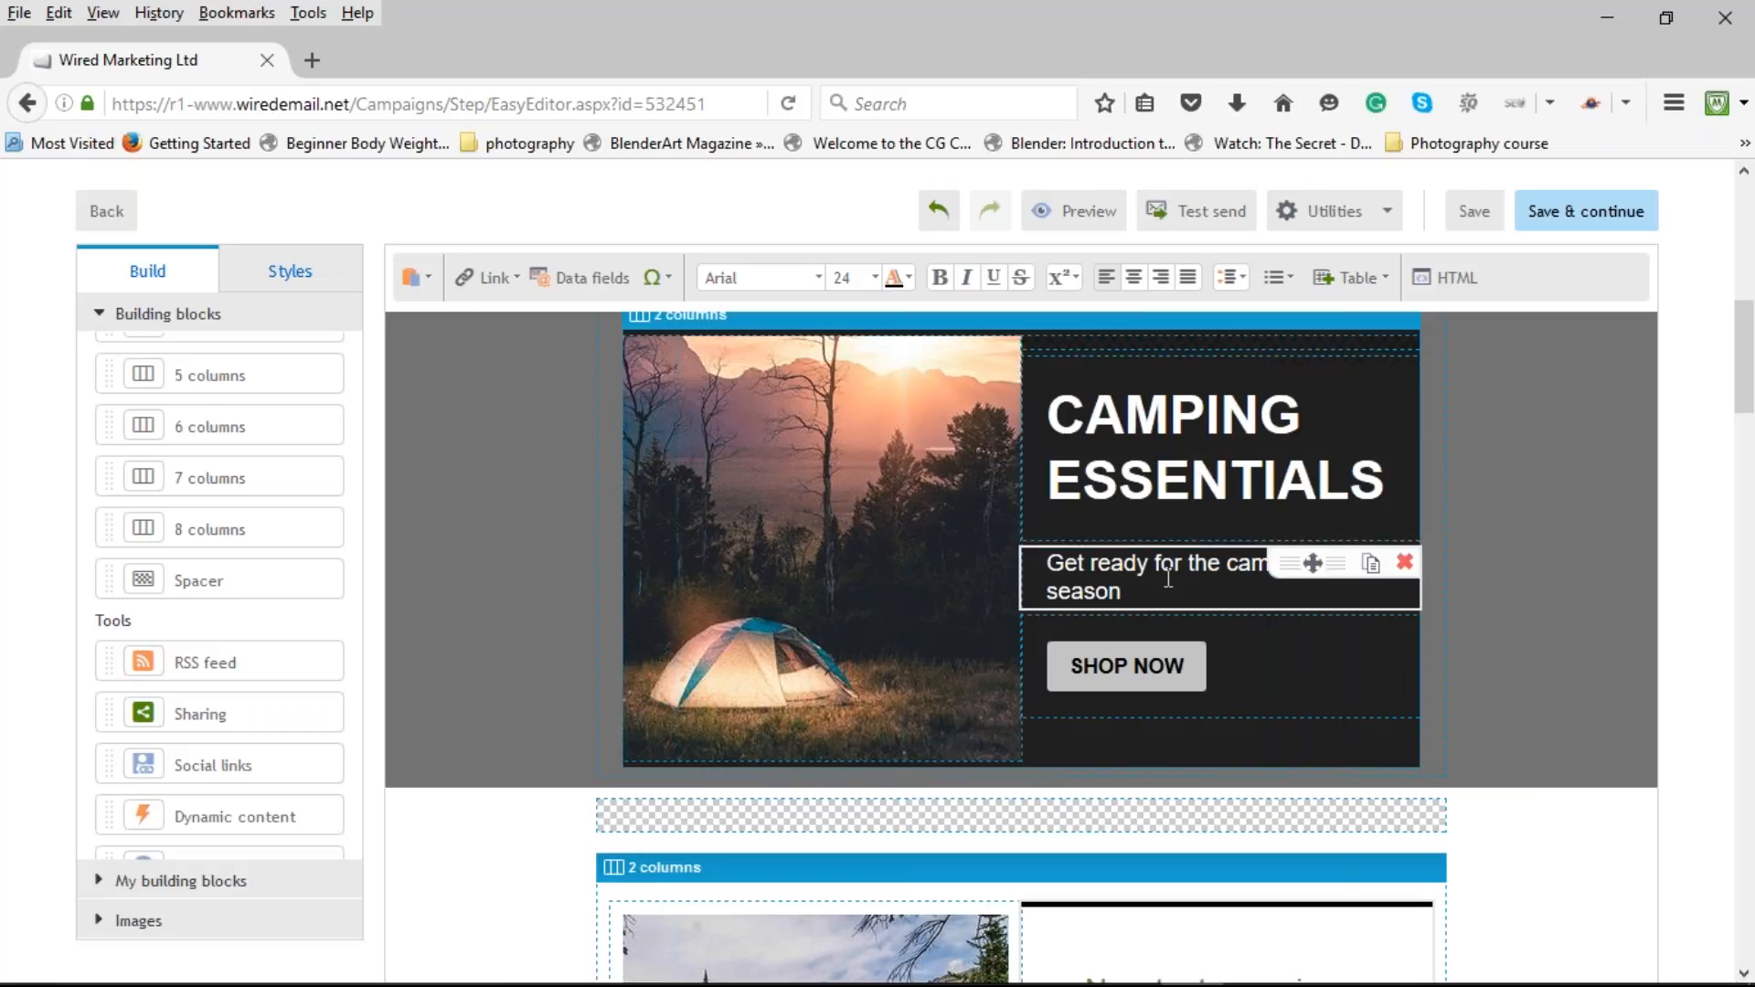
click(1127, 592)
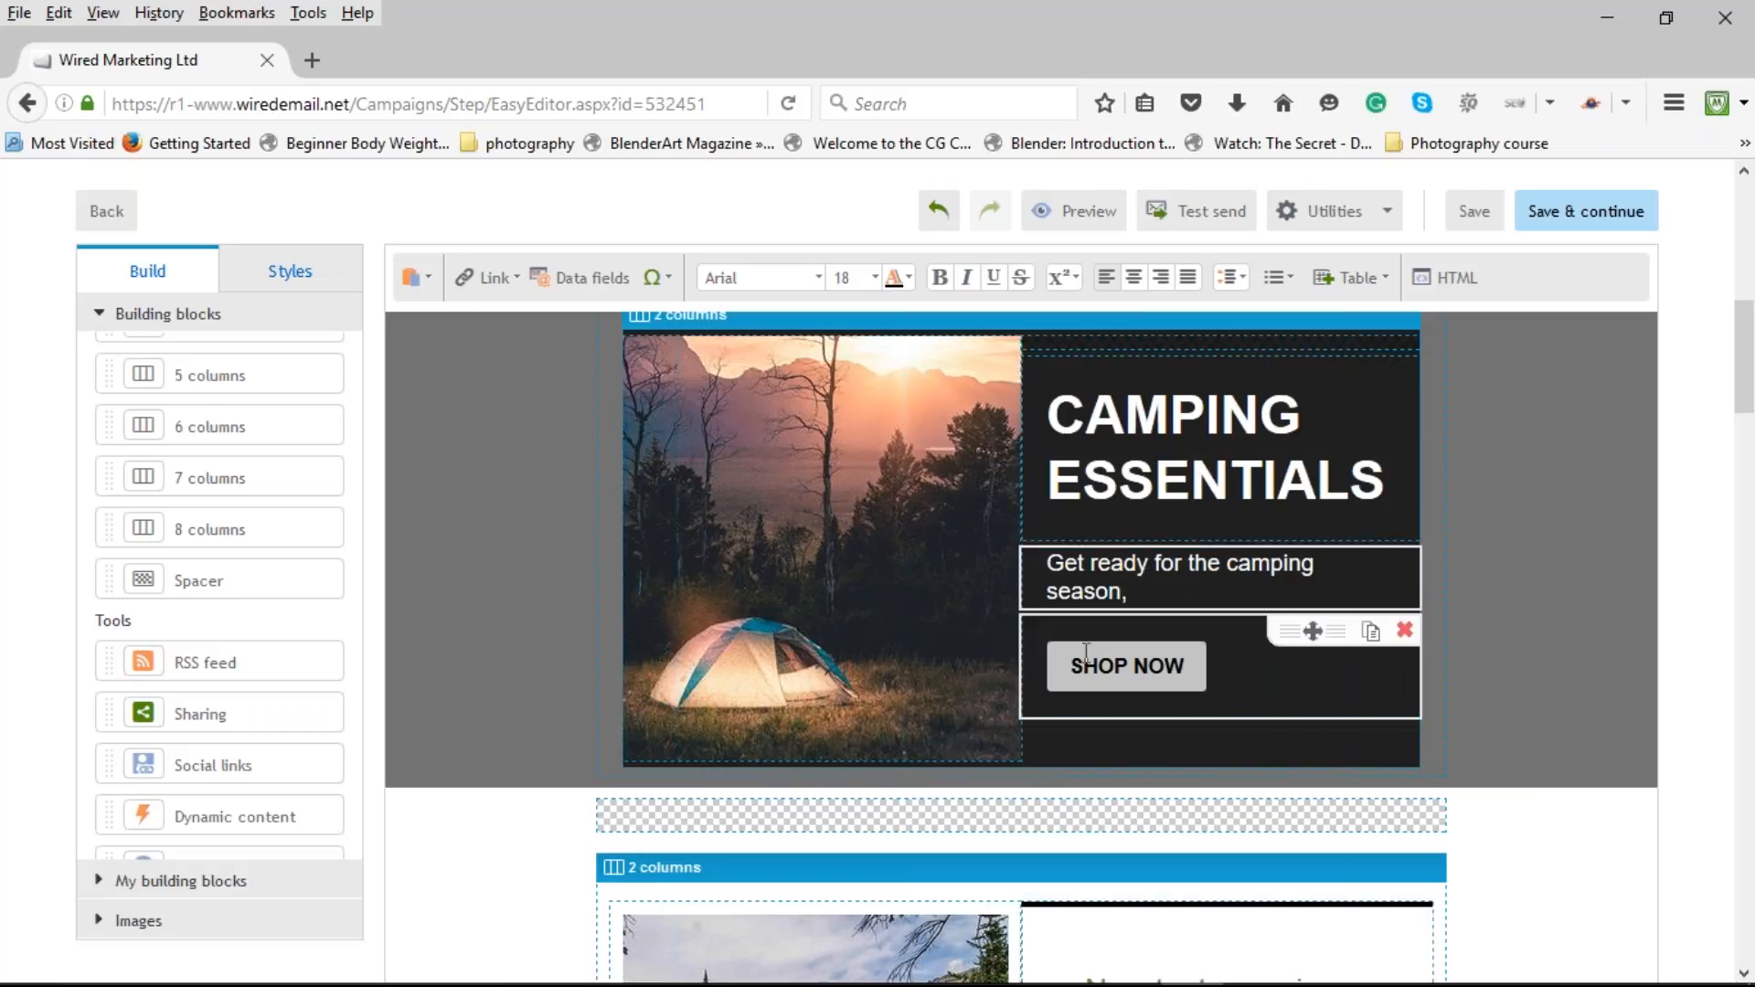
click(601, 283)
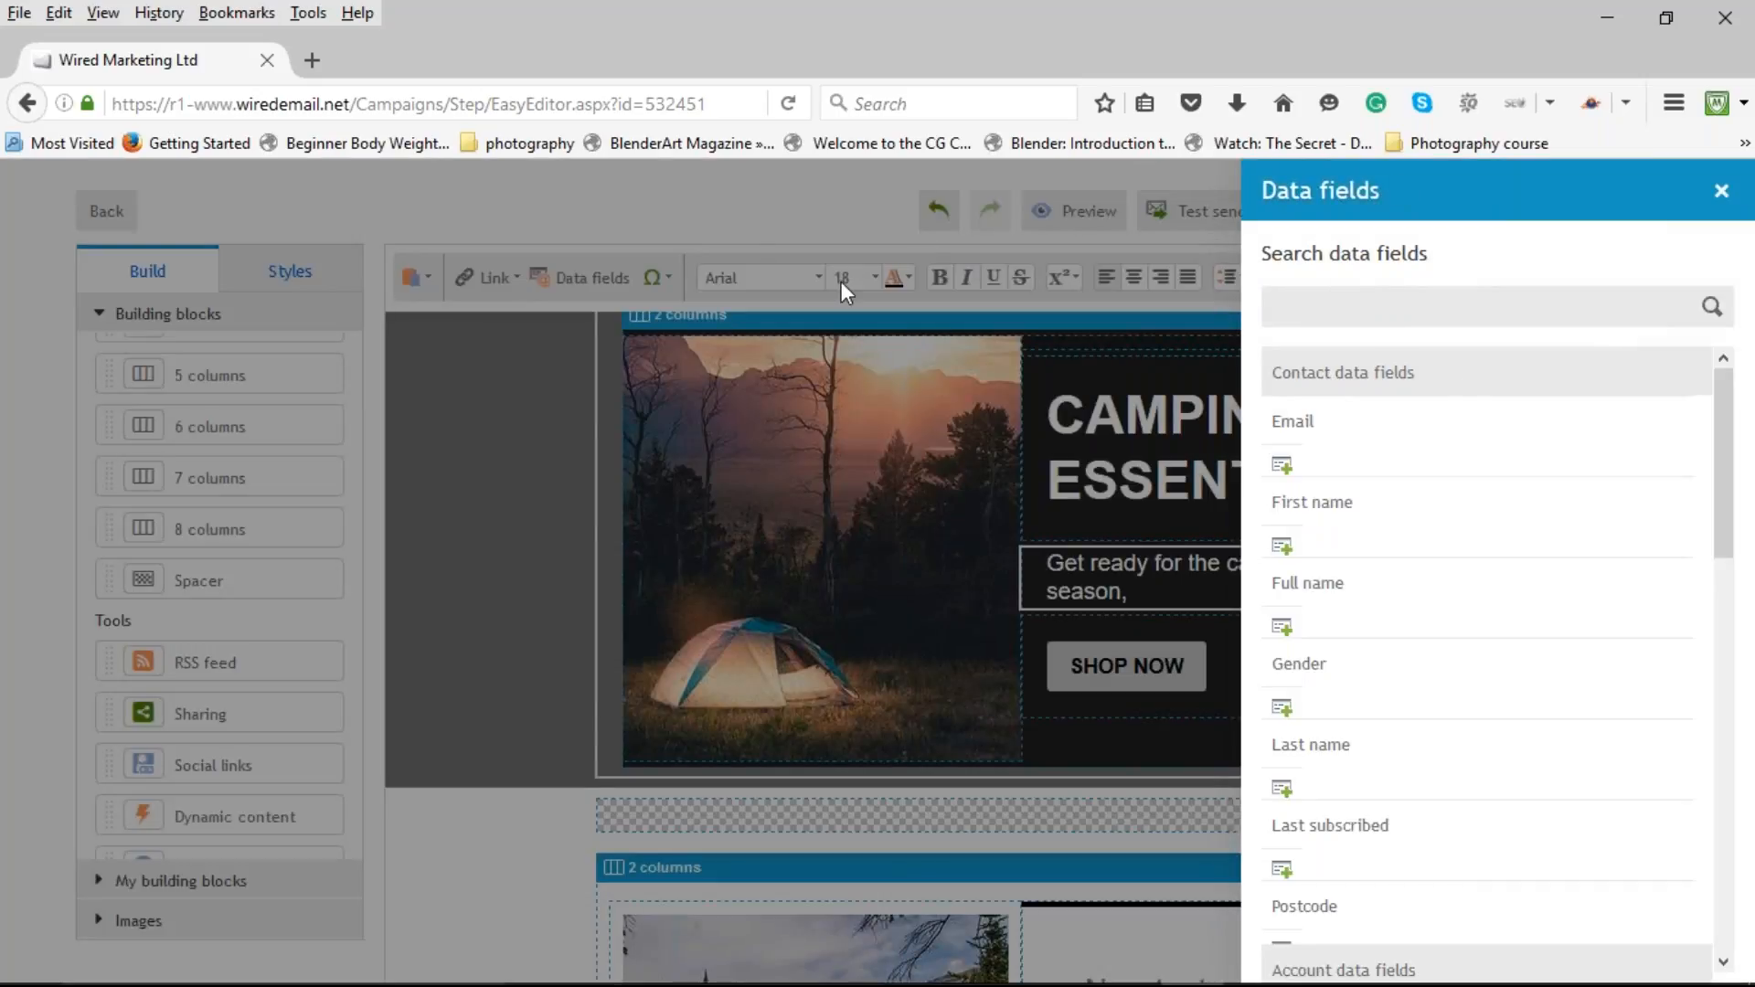
click(1290, 546)
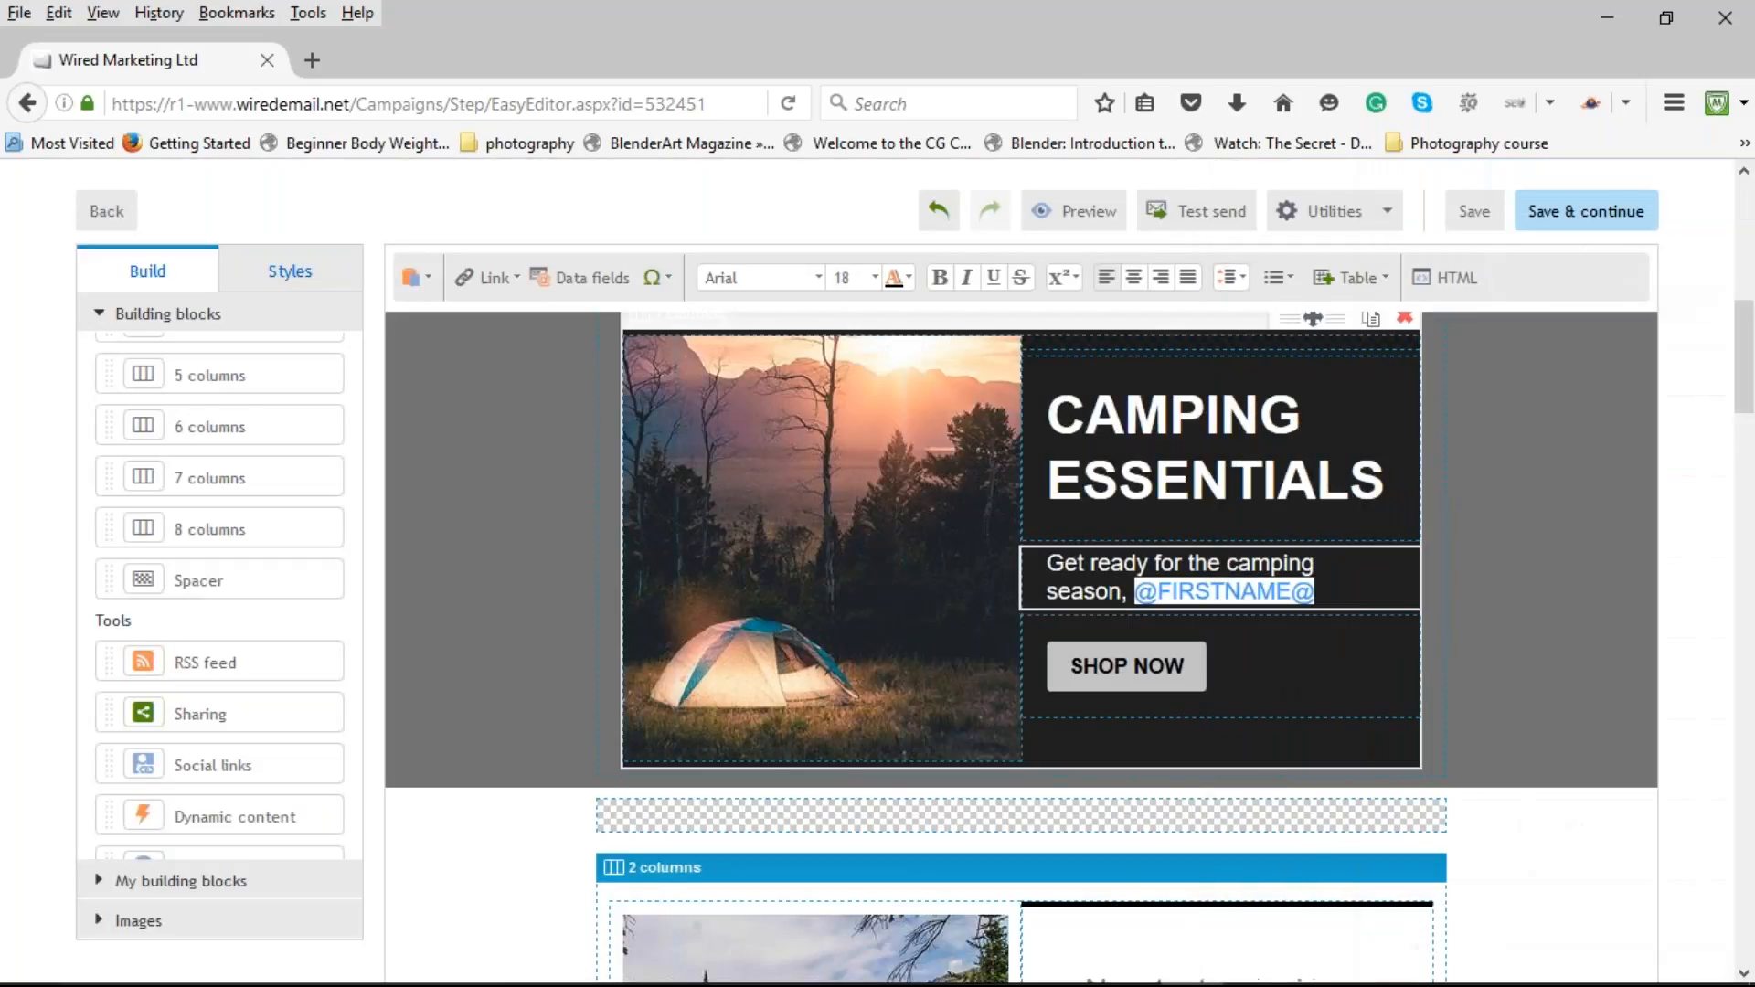
click(1356, 588)
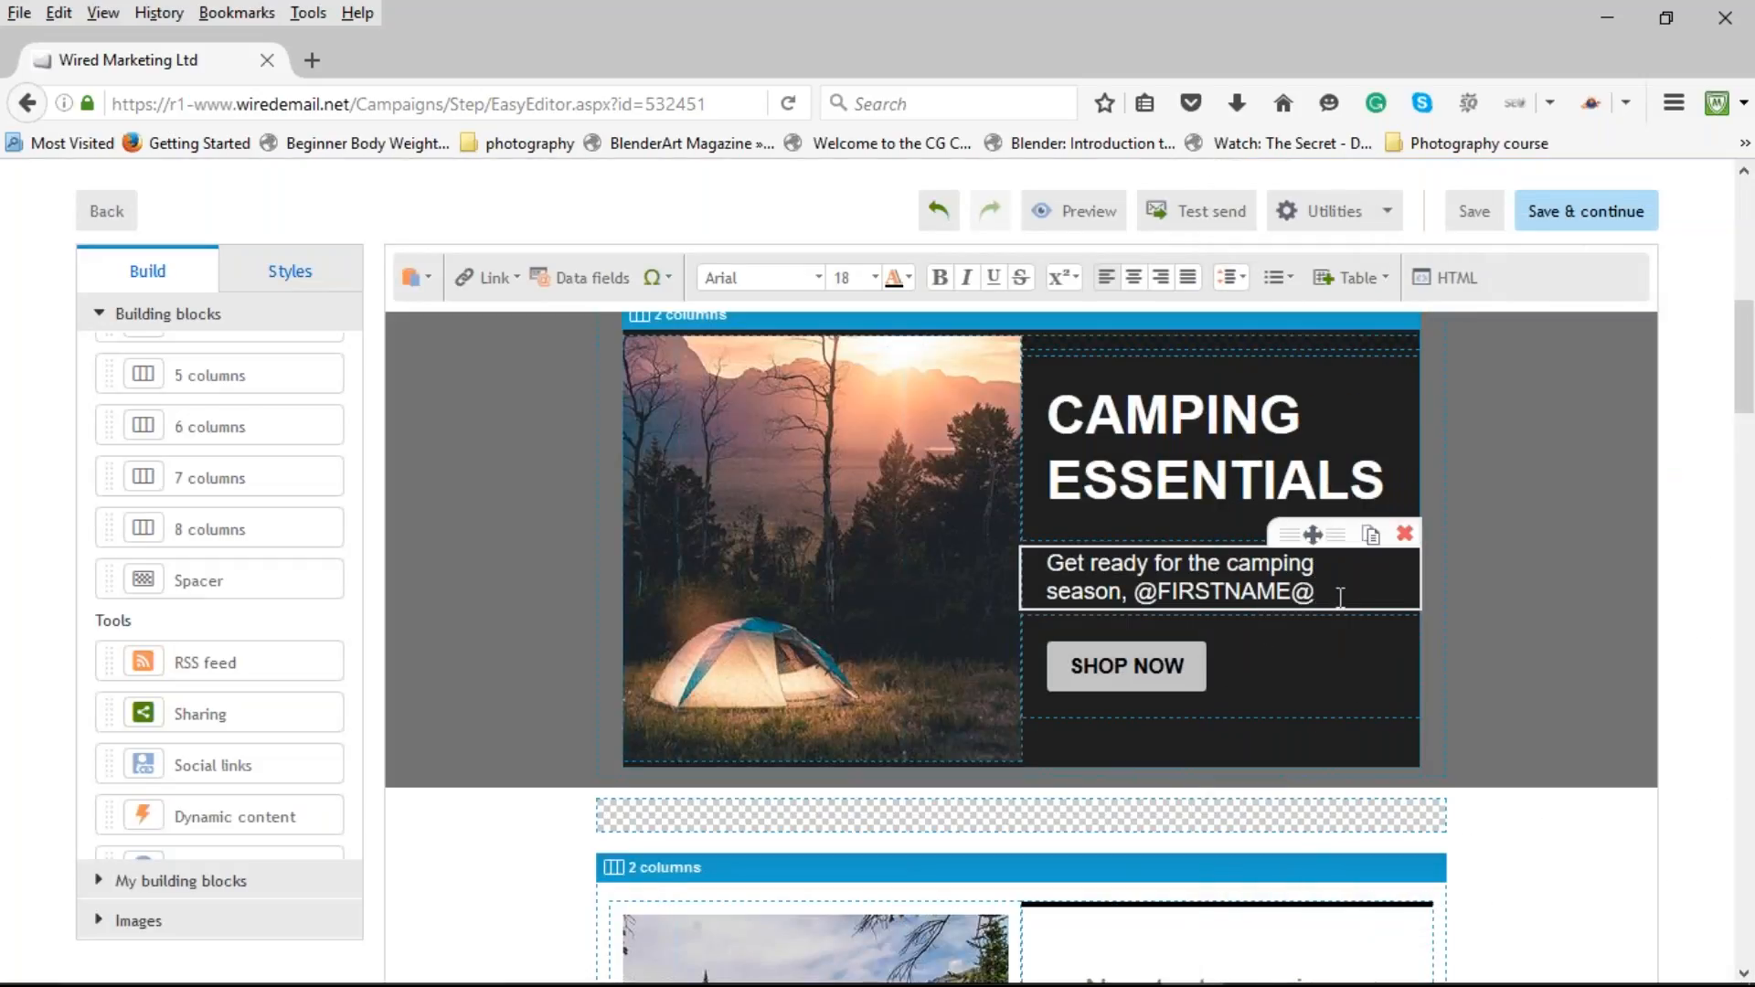
Preview the campaign to check the personalised first name in the Camping Essentials banner, and close the preview.
click(1092, 218)
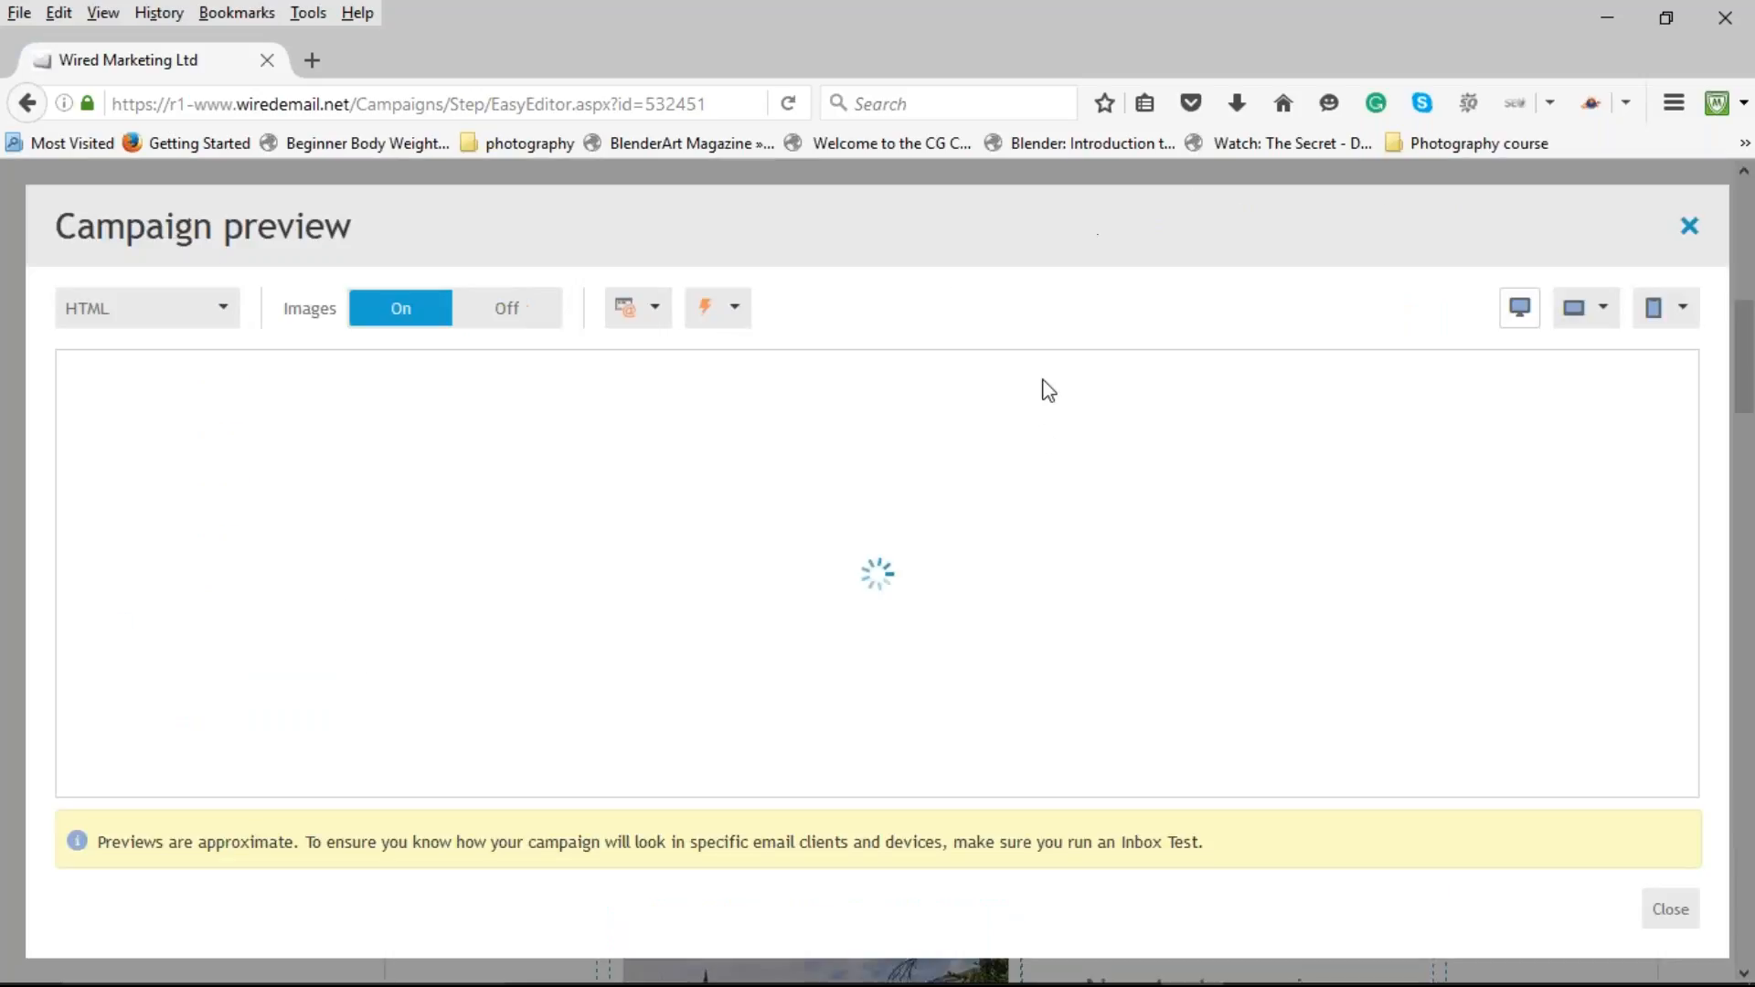
scroll(1193, 621, down, 5)
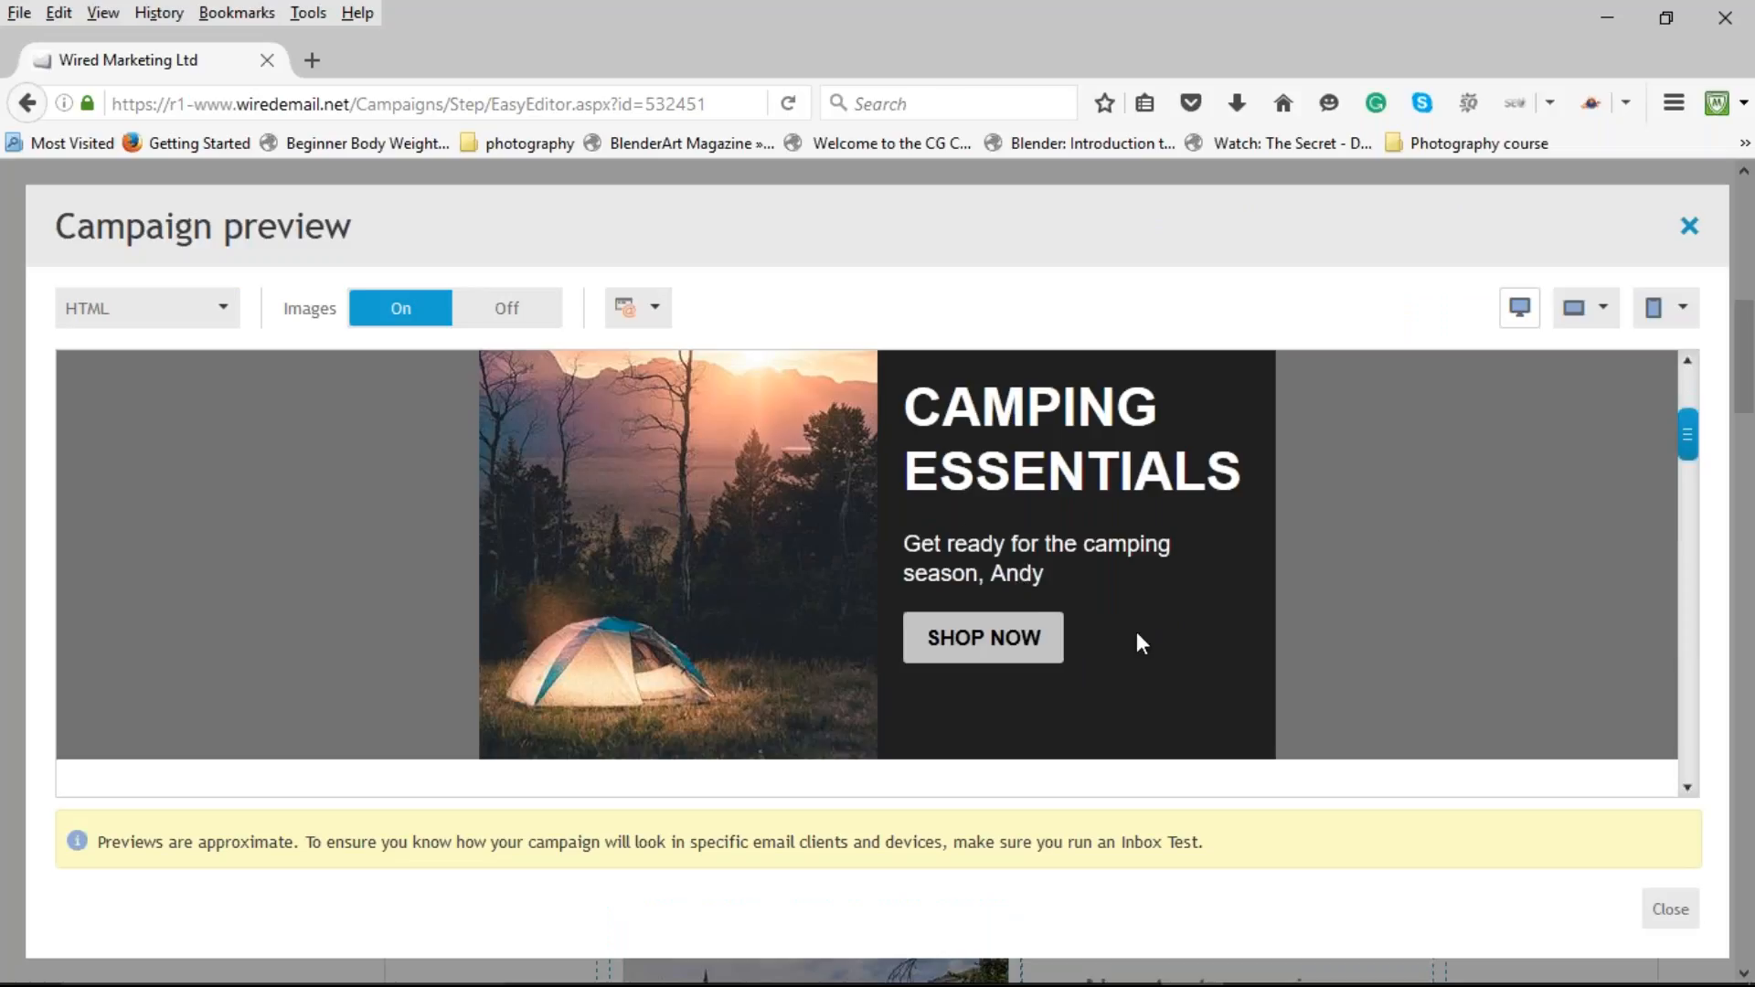
click(1690, 228)
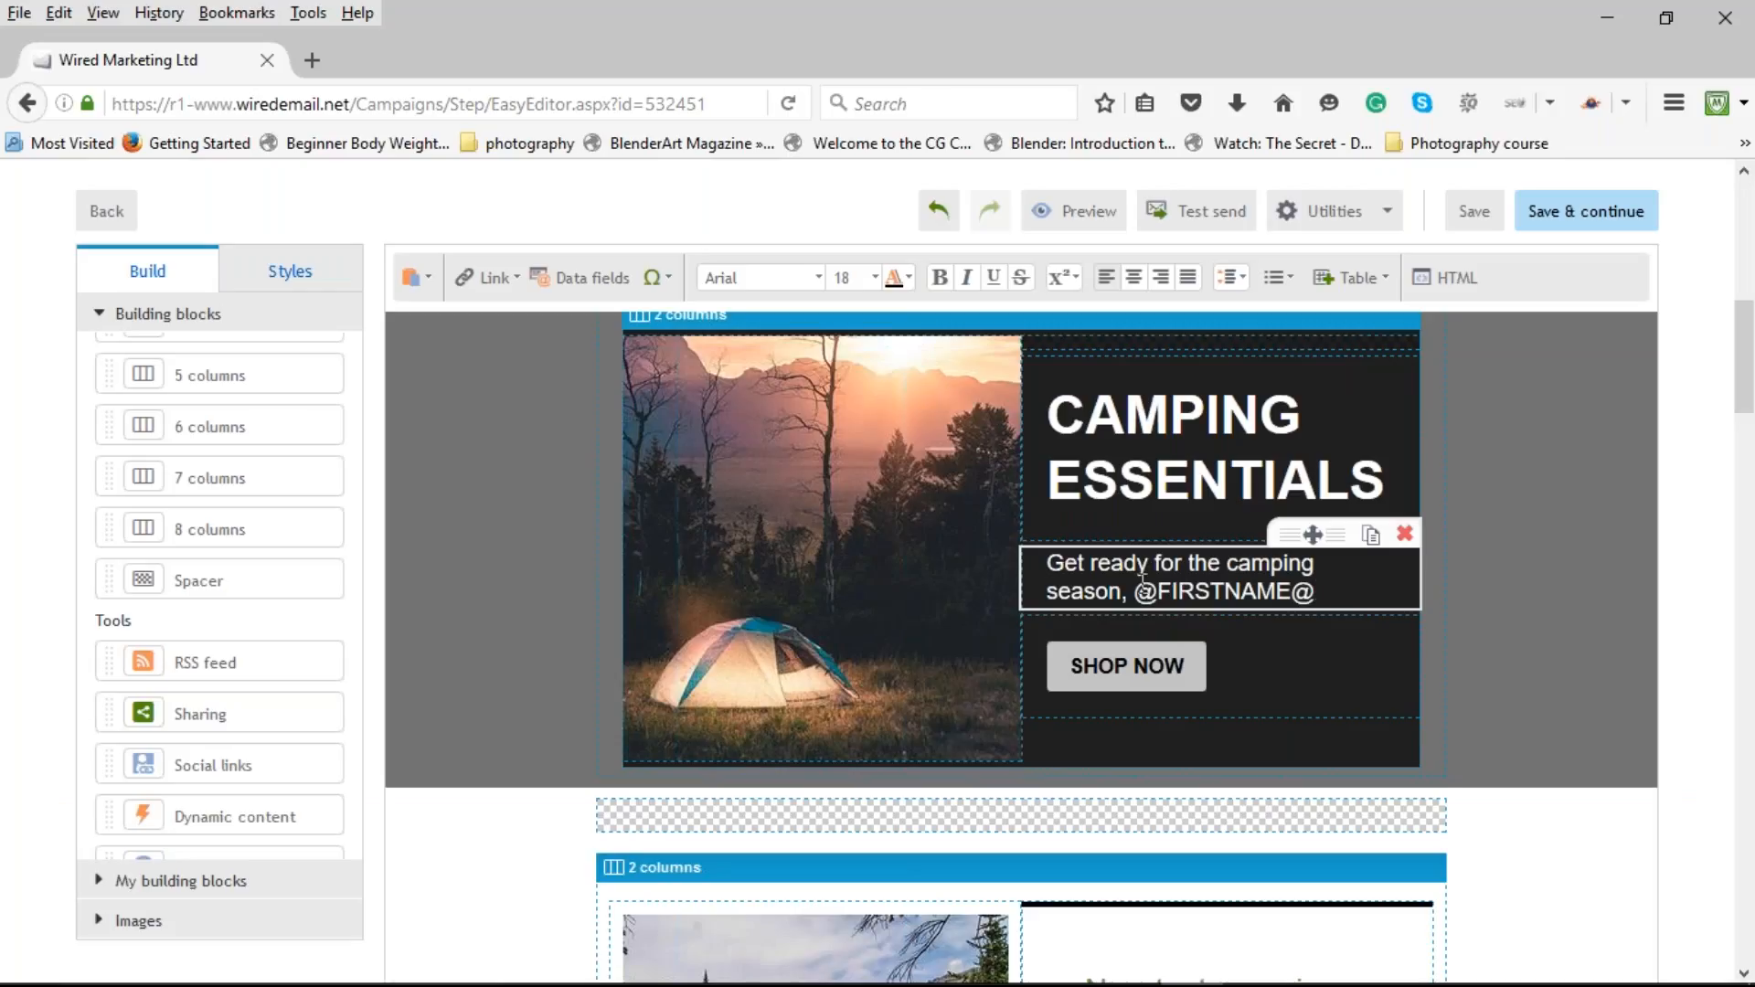
Open the data fields list again and examine the remaining contact data fields available for personalisation.
click(579, 277)
scroll(1451, 607, down, 7)
scroll(1452, 607, down, 2)
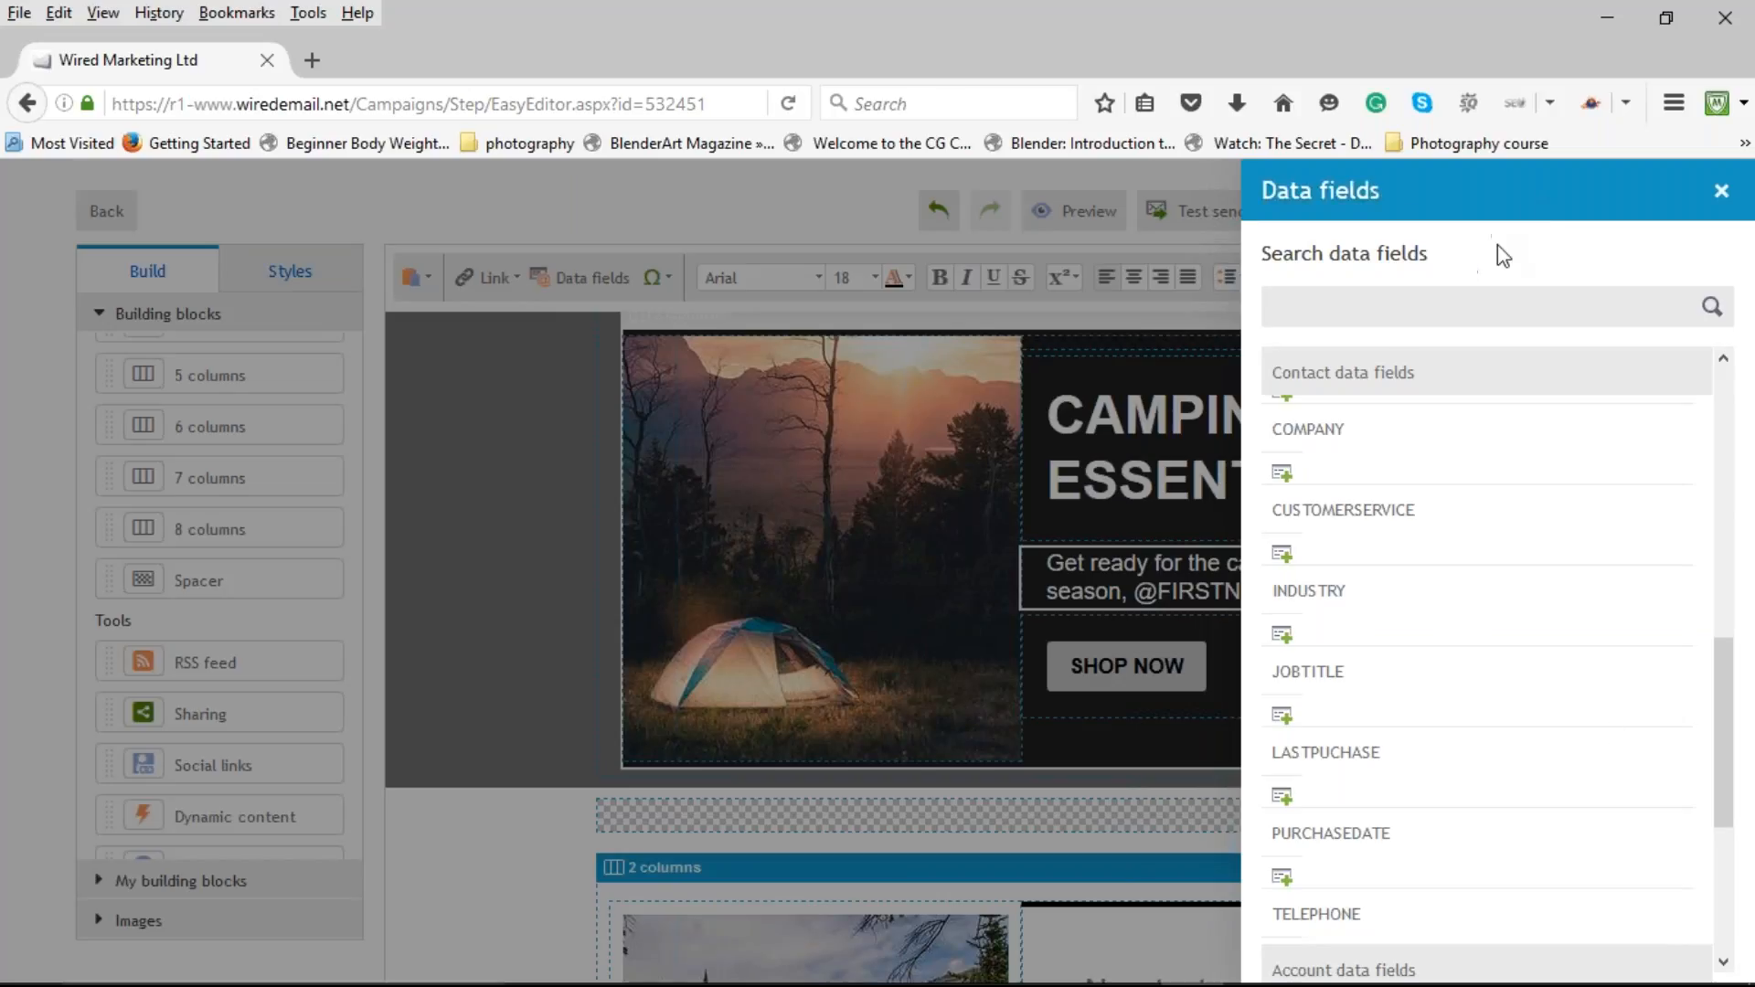
Review the start of the contact data fields list and close it without inserting a field.
drag(1717, 700, 1216, 226)
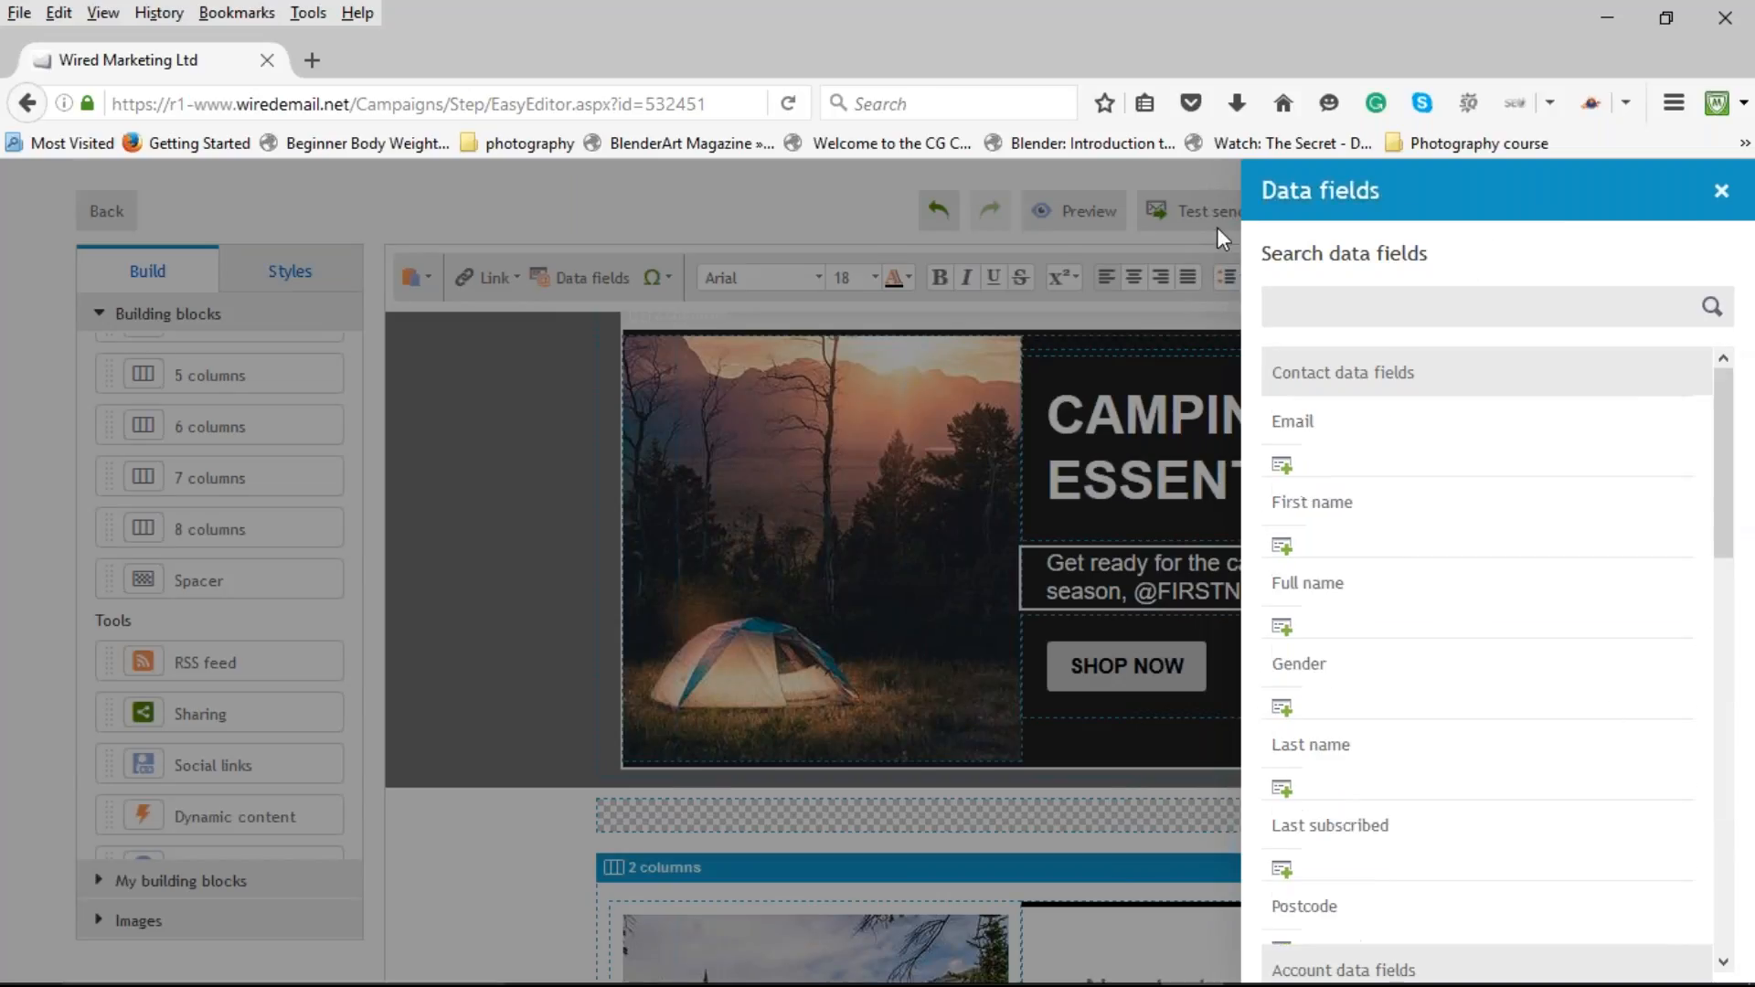
click(729, 211)
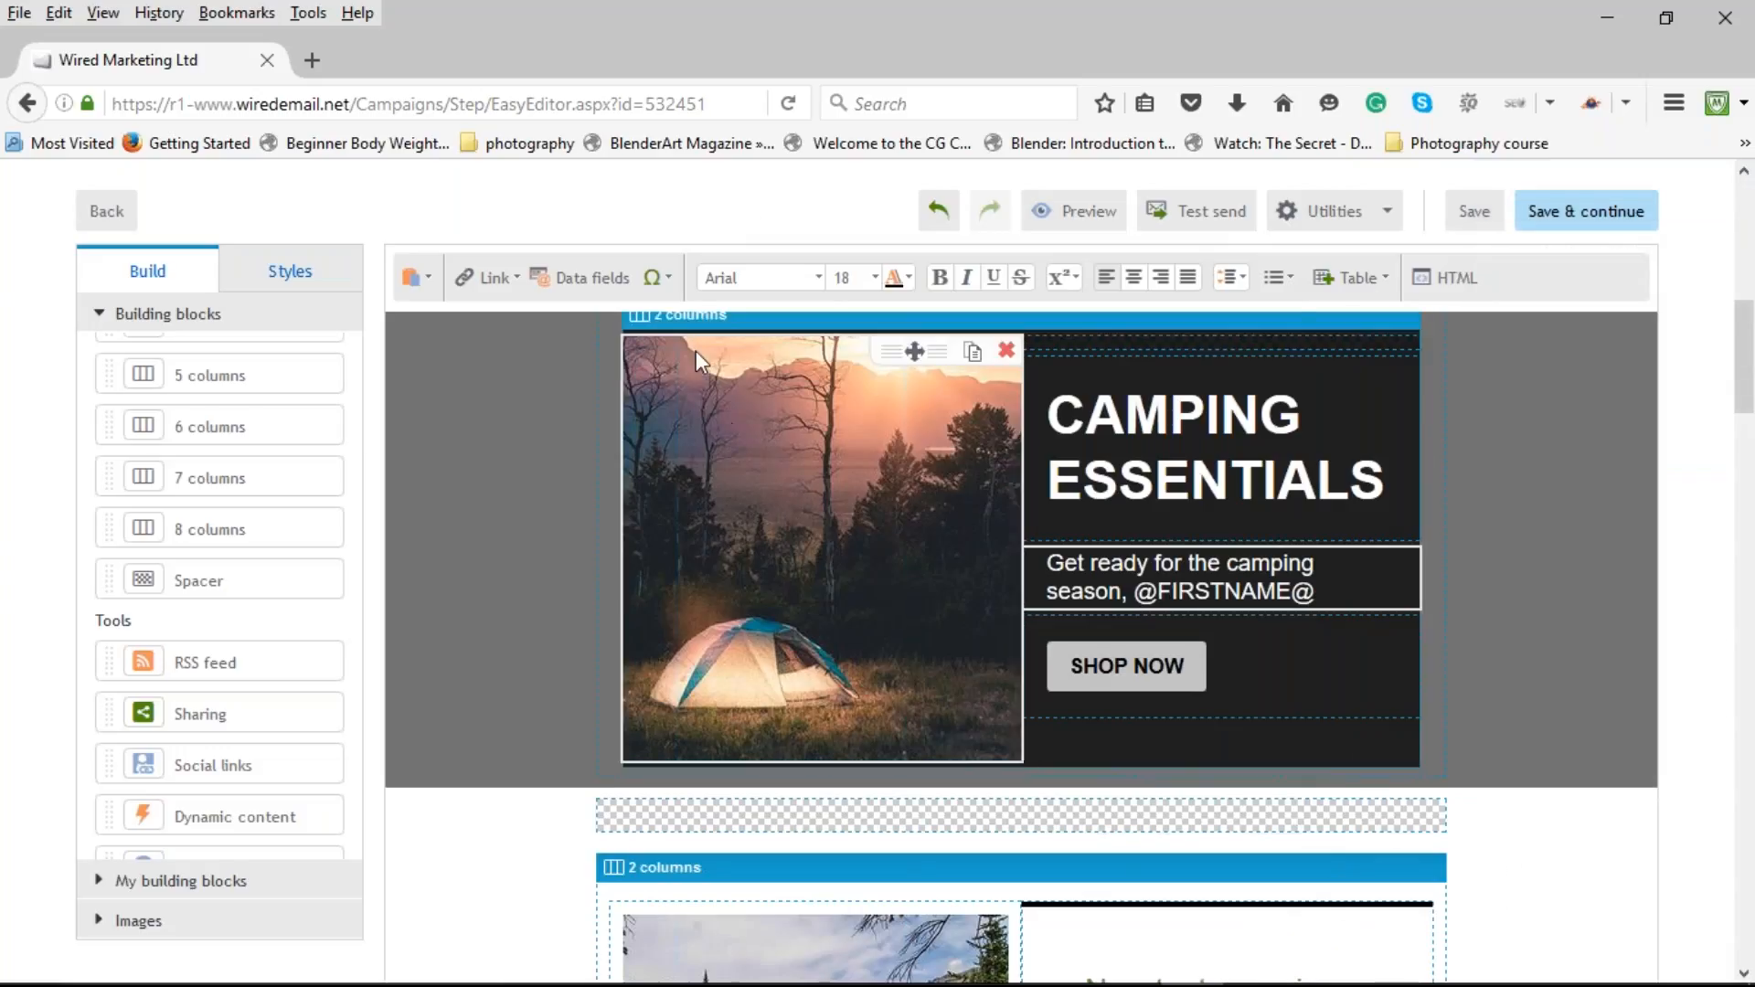
Try inserting a £ symbol and a comma before "Get ready for the camping season" in the banner, and delete both.
click(664, 283)
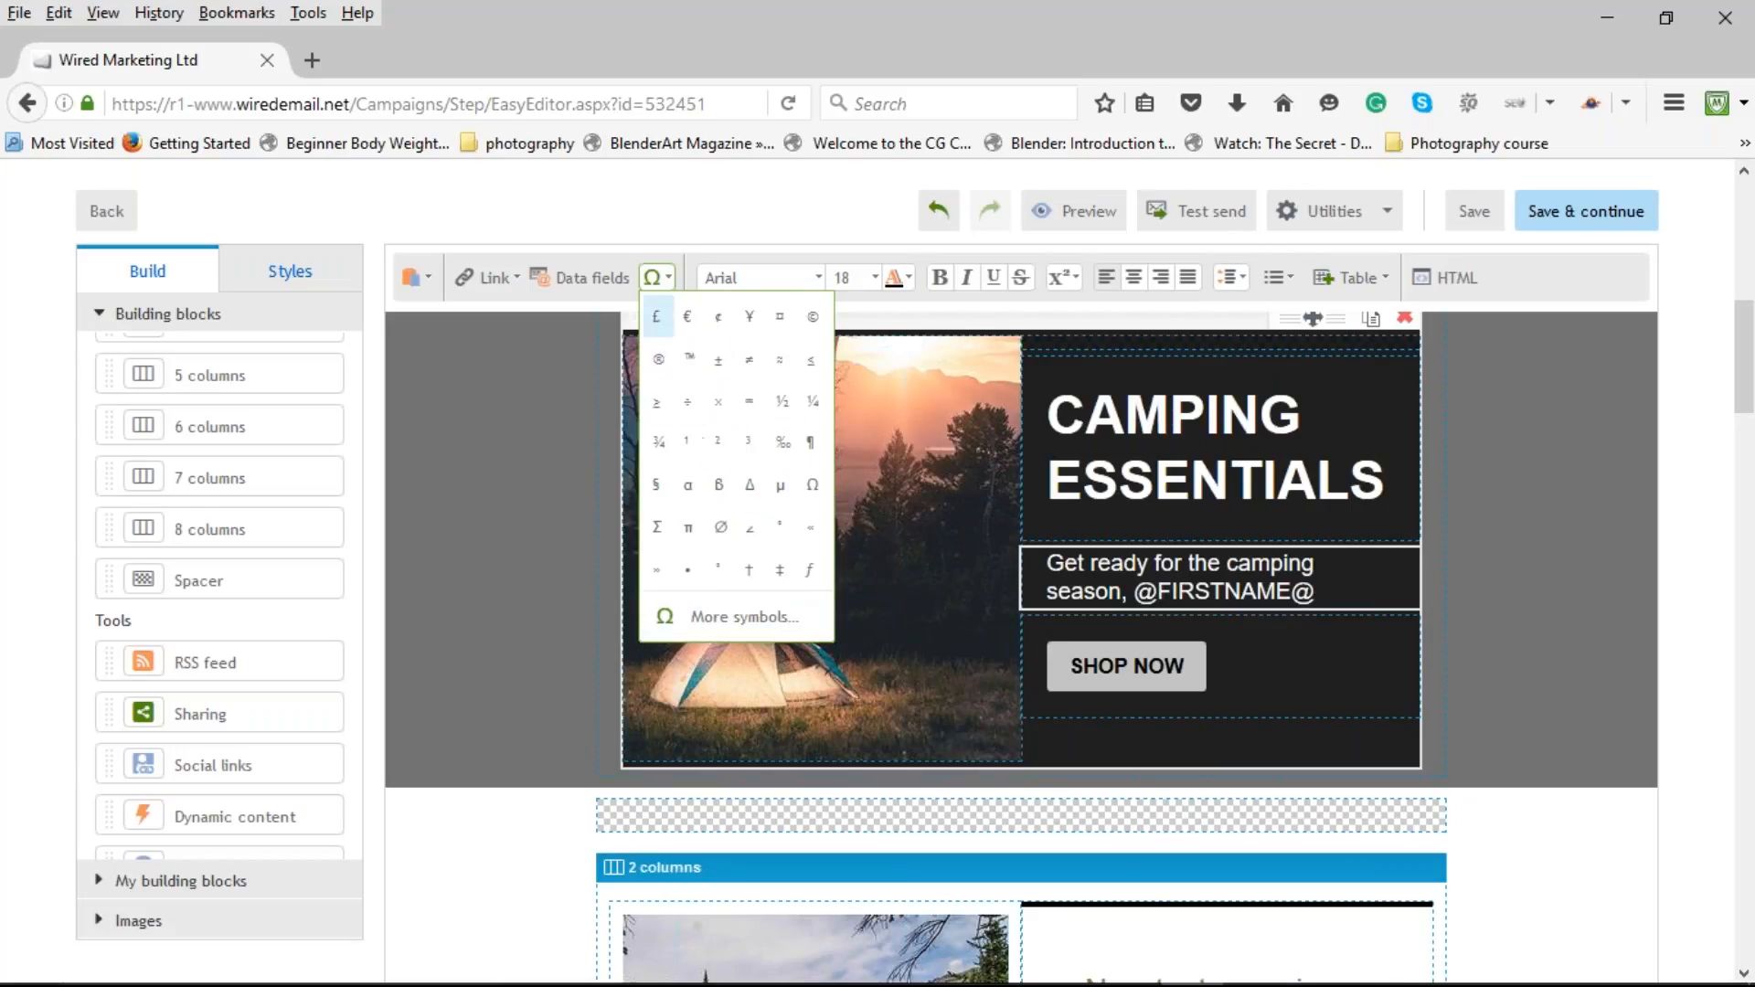
click(1051, 563)
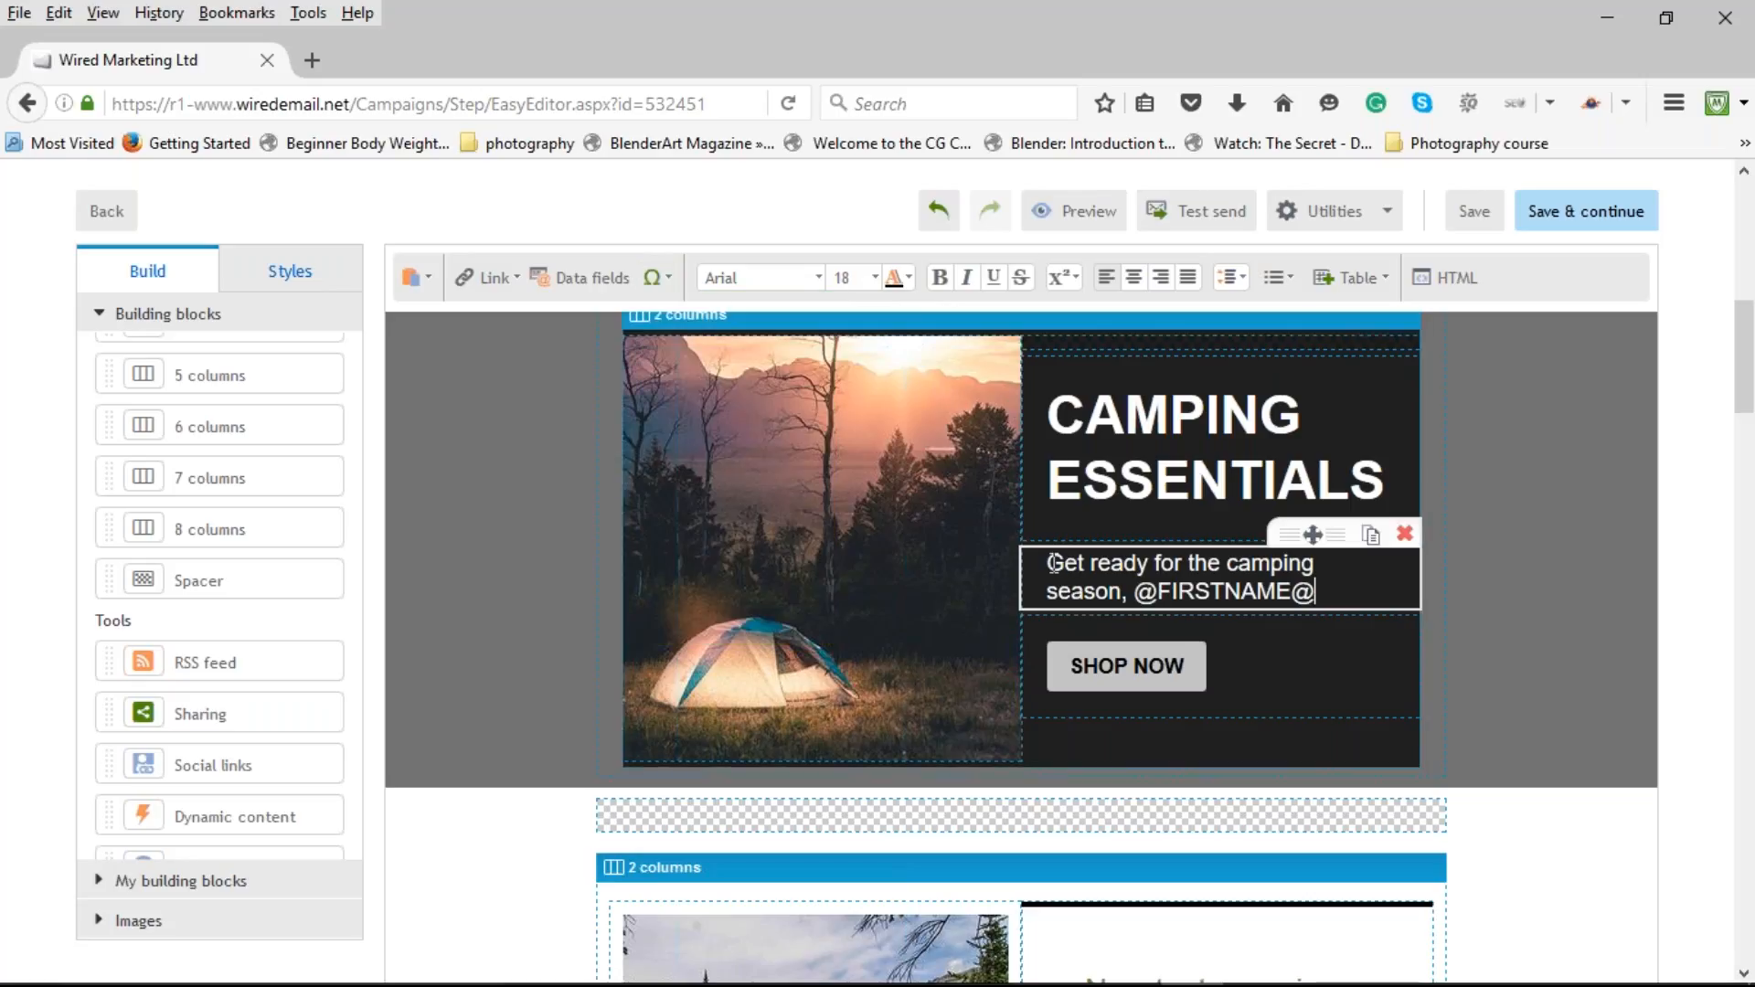
click(666, 280)
click(660, 331)
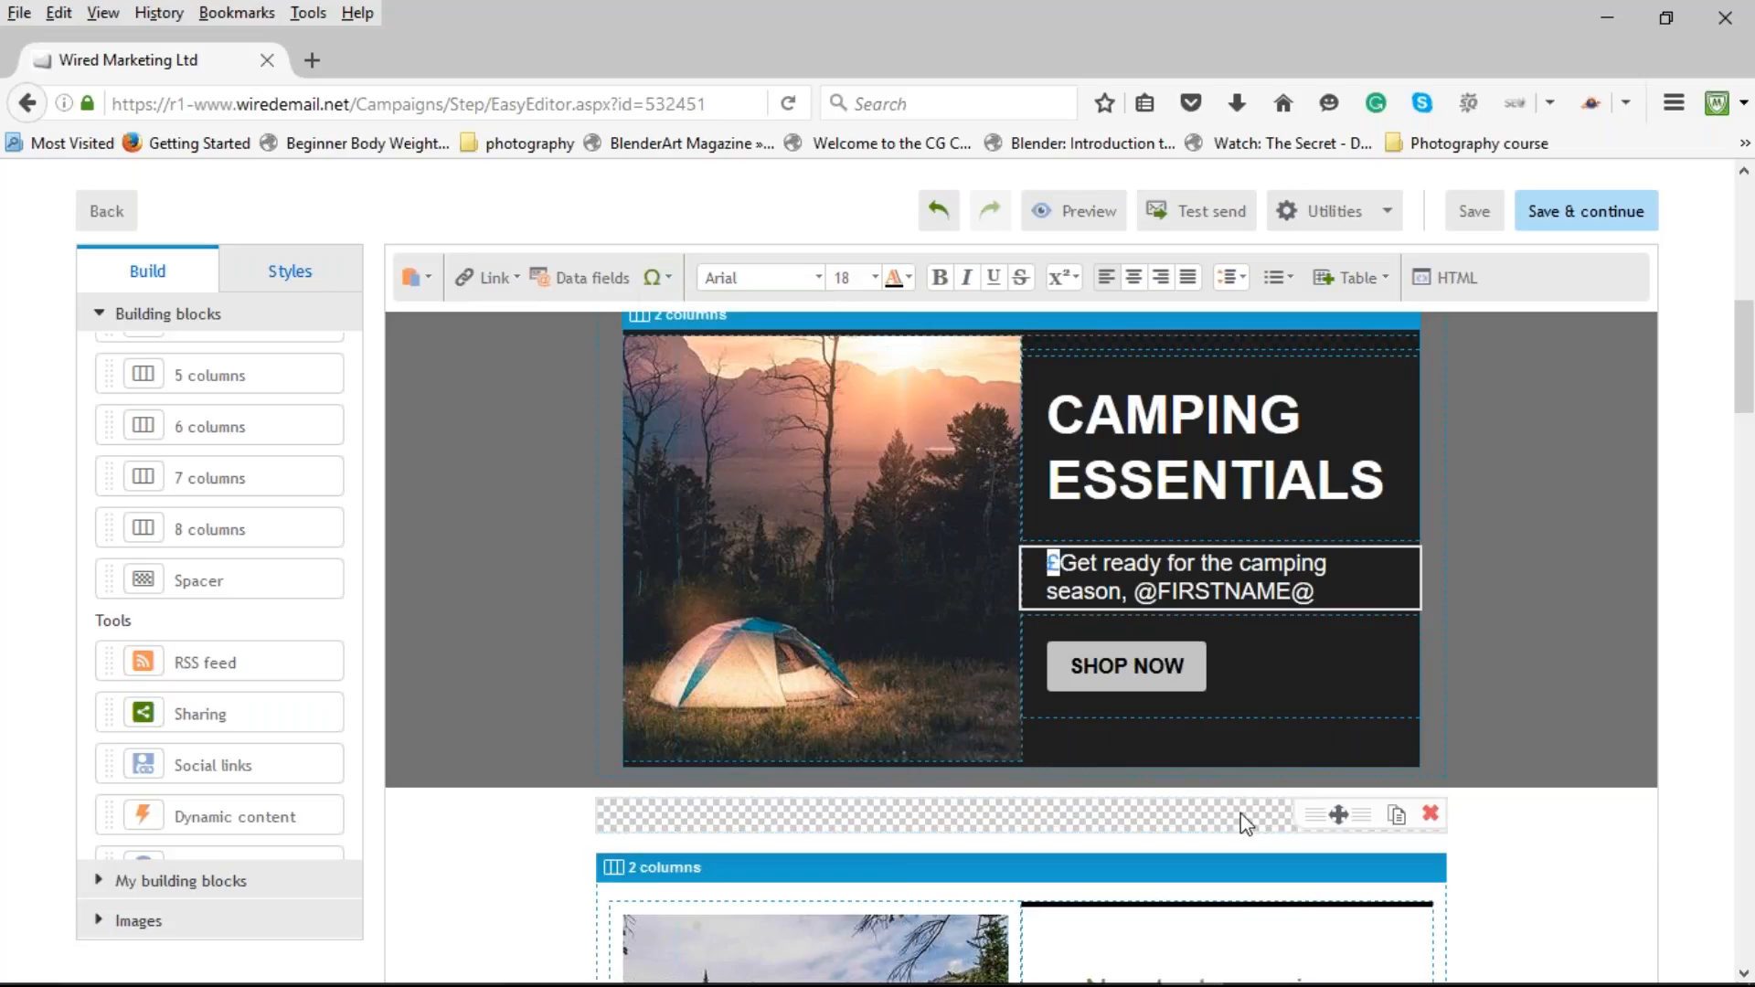
key(Right)
text(,)
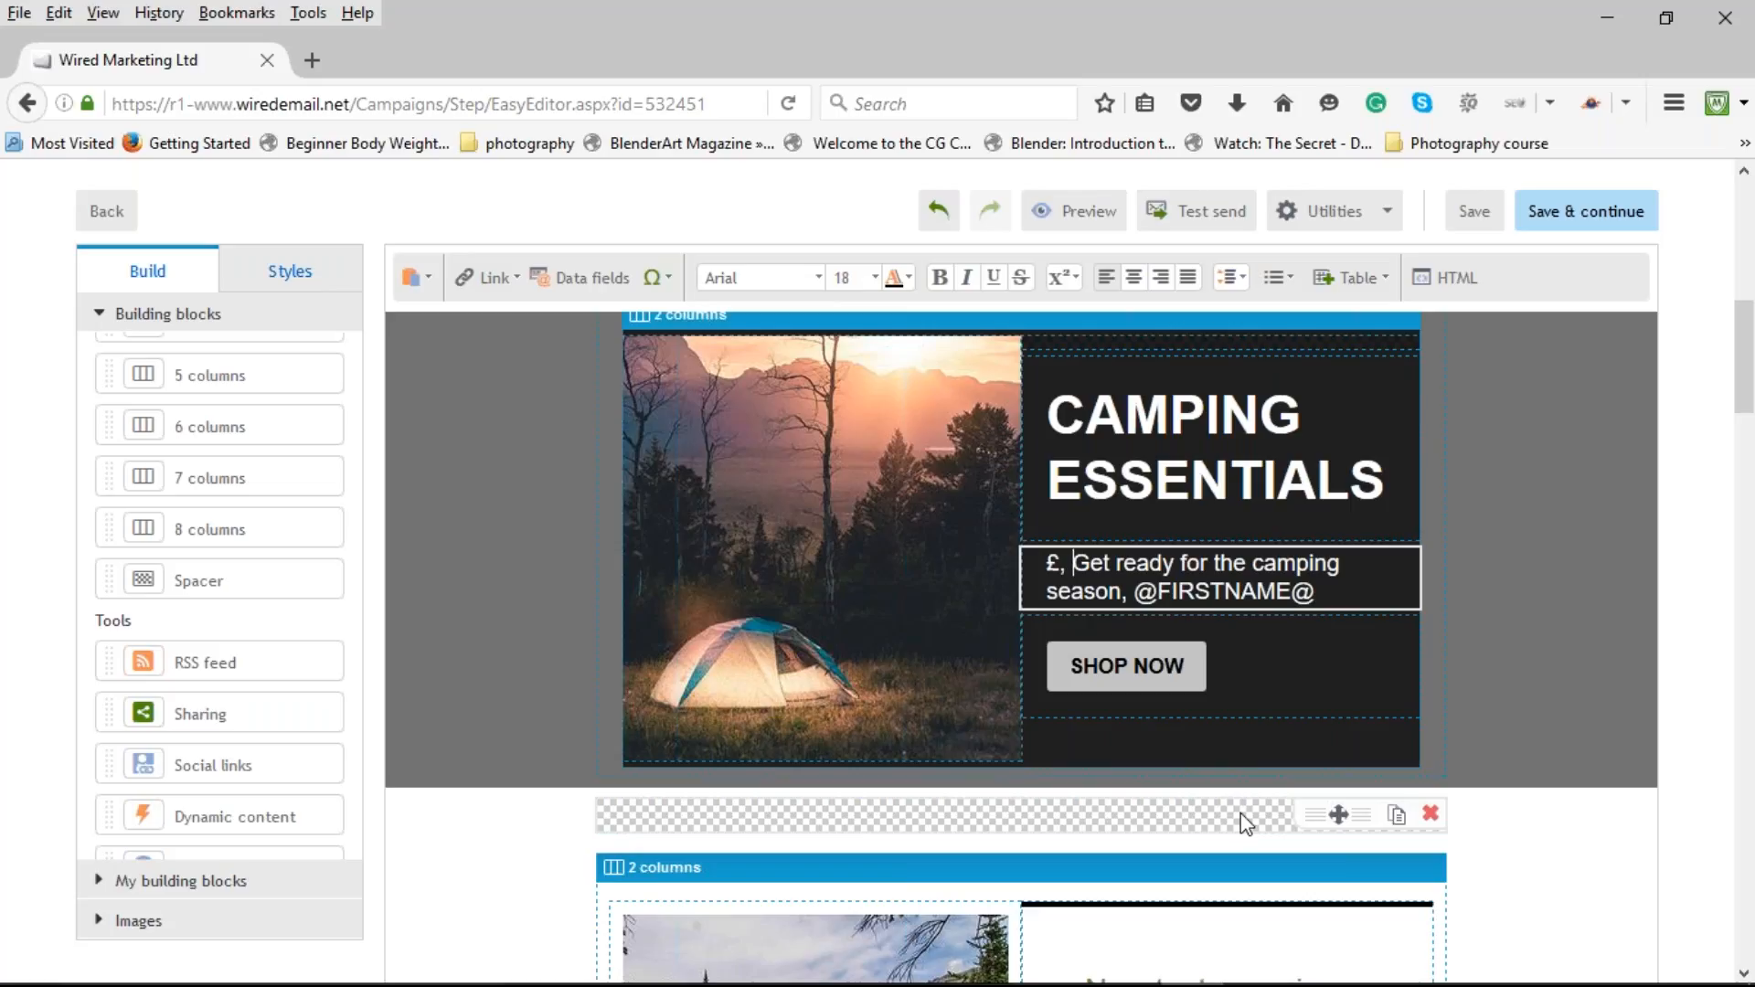
key(BackSpace)
key(BackSpace)
key(BackSpace)
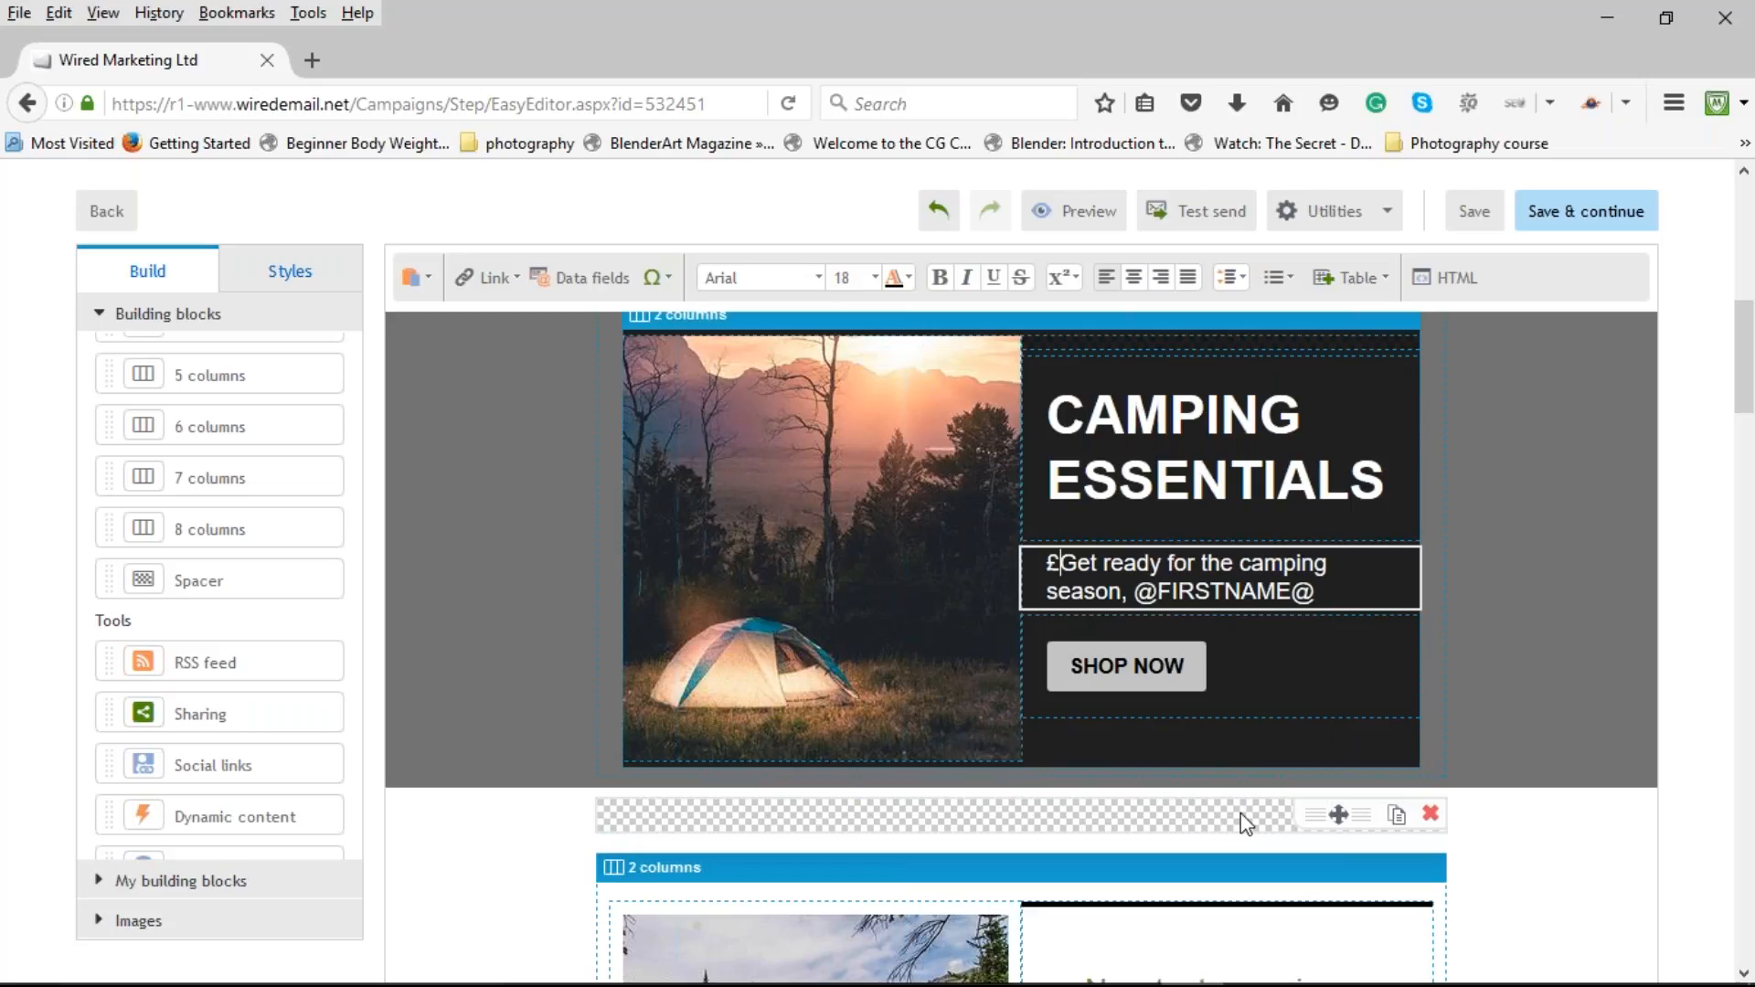
Examine the HTML source of the "Get ready for the camping season" text block and cancel without editing it.
scroll(519, 463, up, 1)
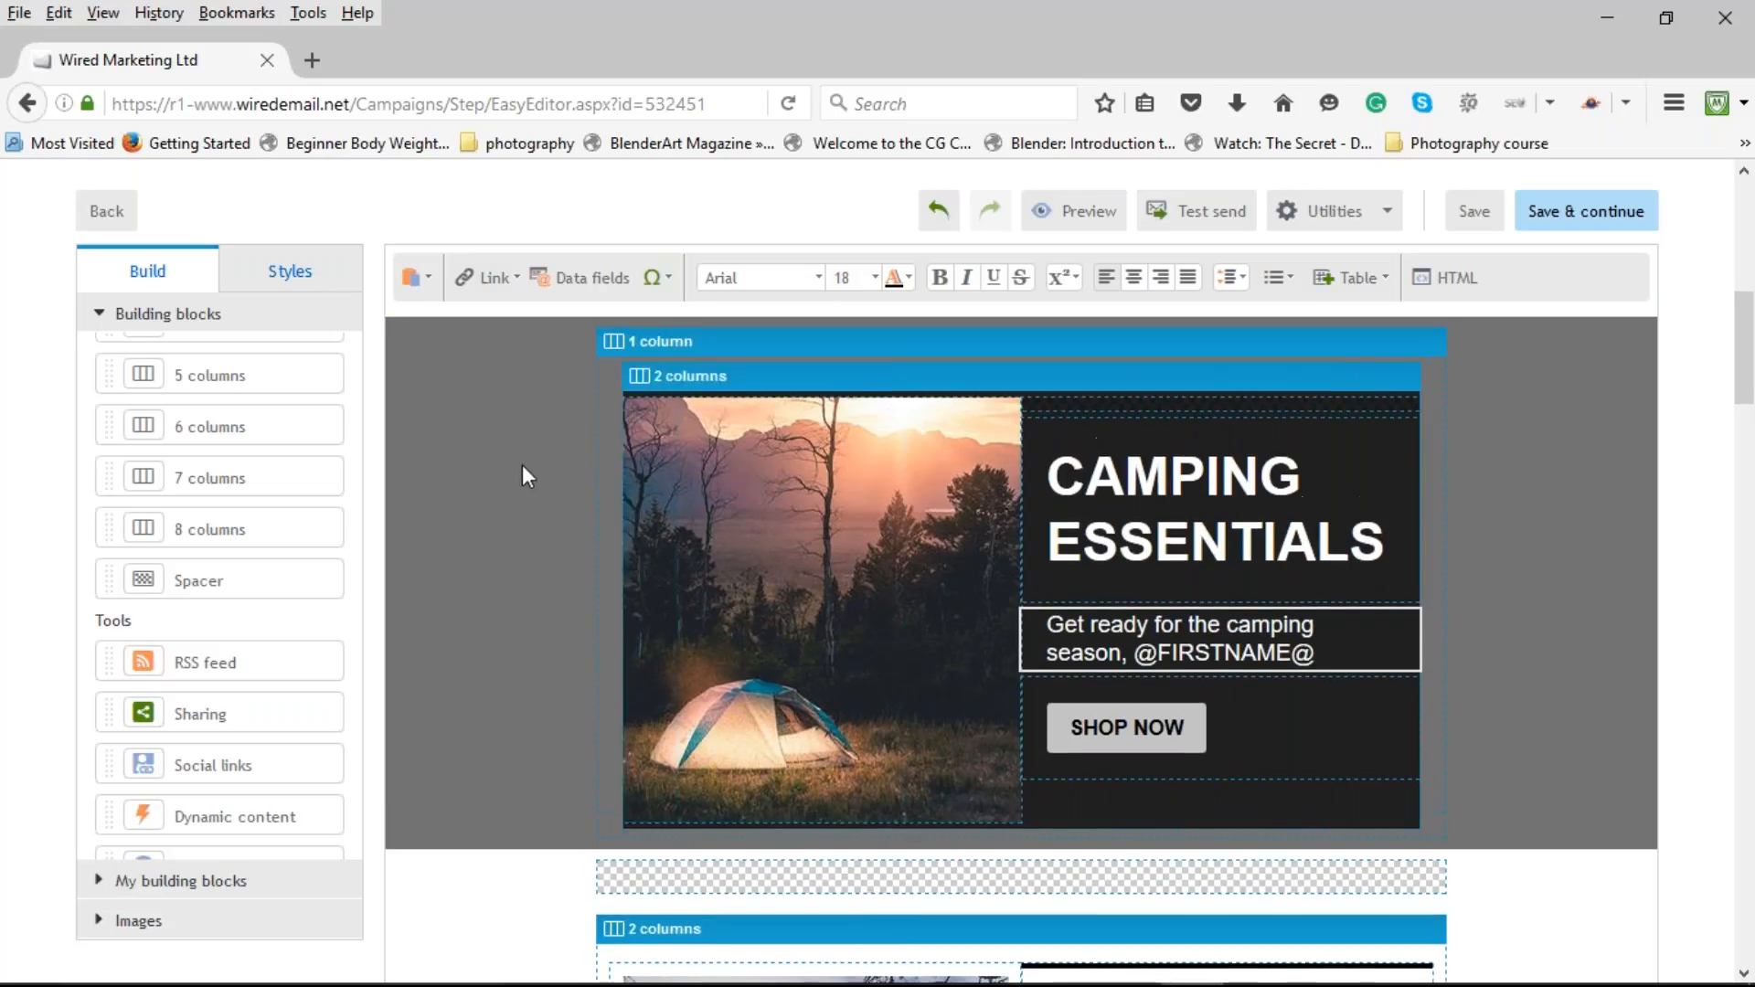
scroll(523, 464, up, 2)
scroll(1010, 572, up, 3)
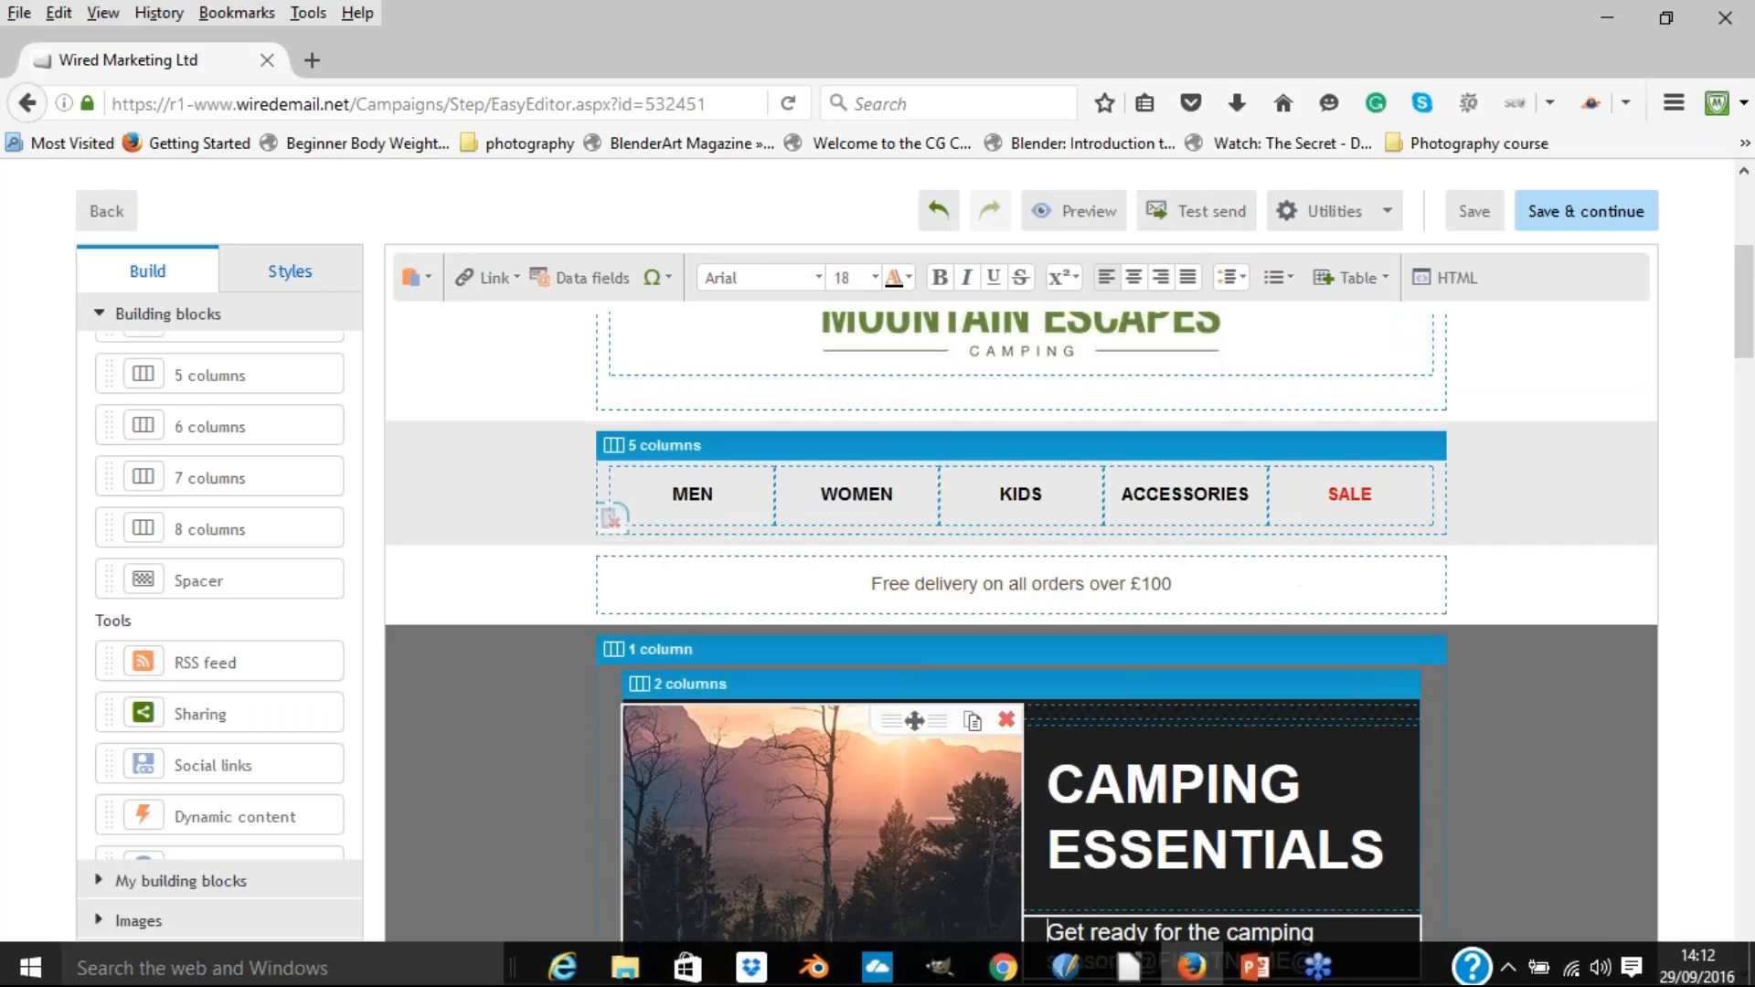
scroll(786, 777, up, 3)
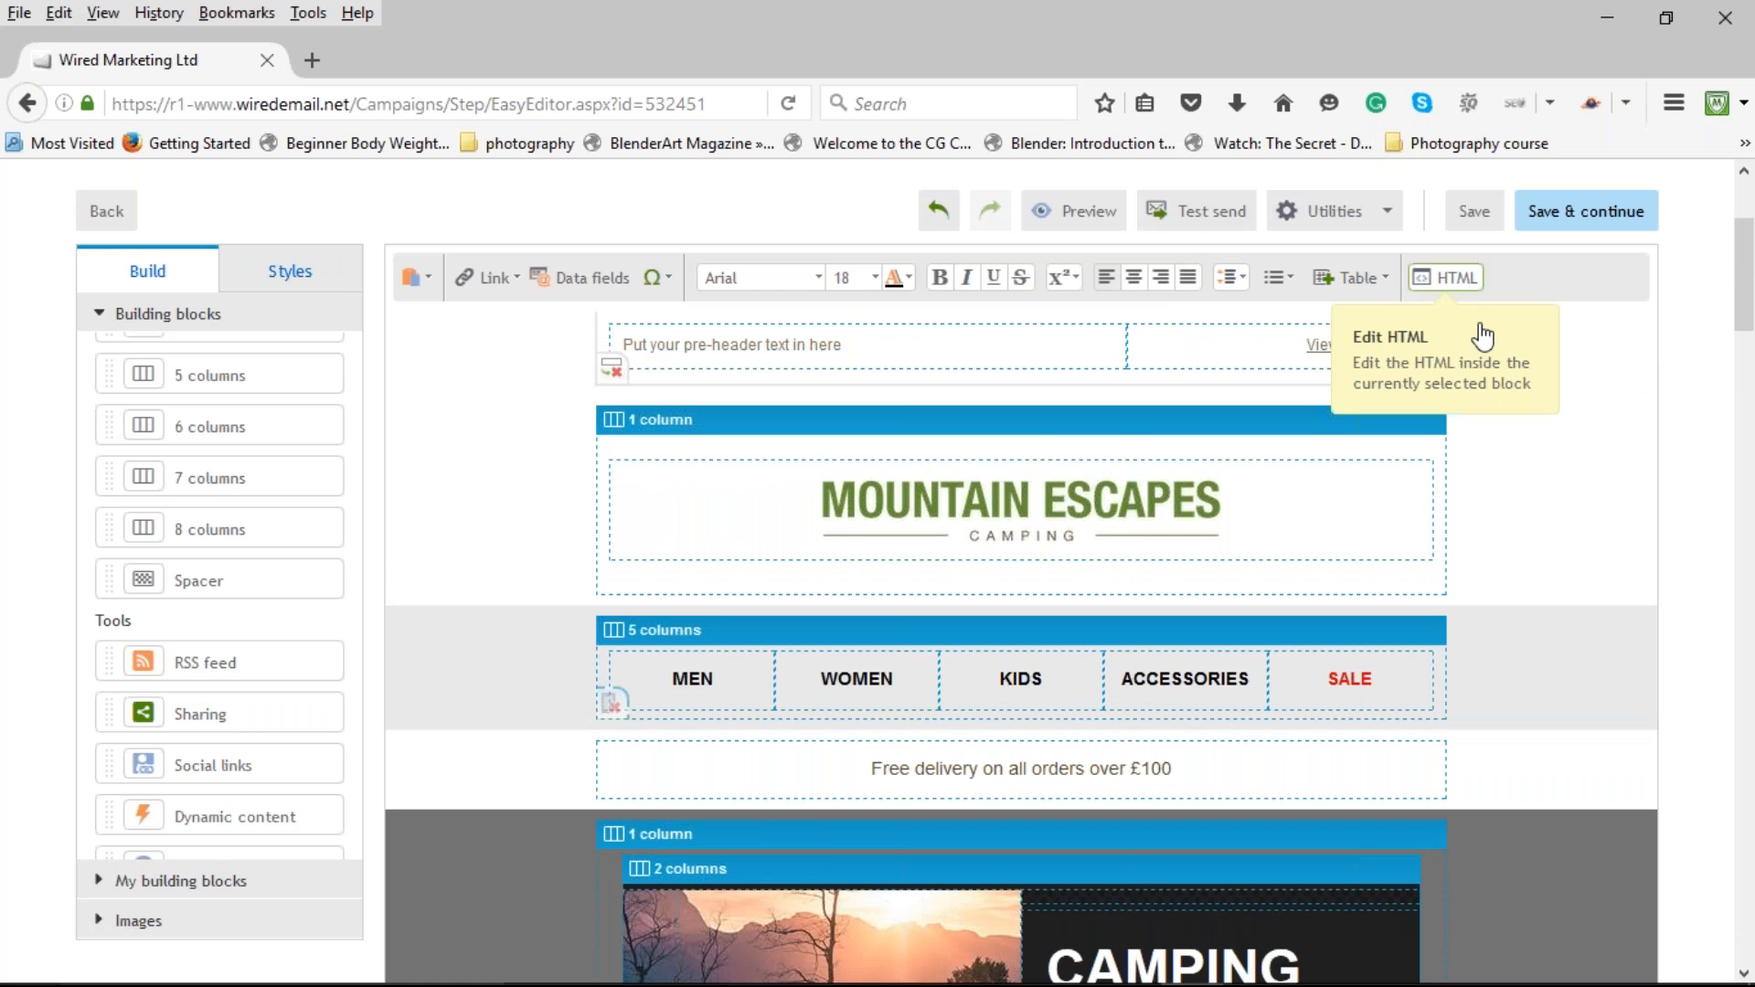
scroll(1527, 573, up, 3)
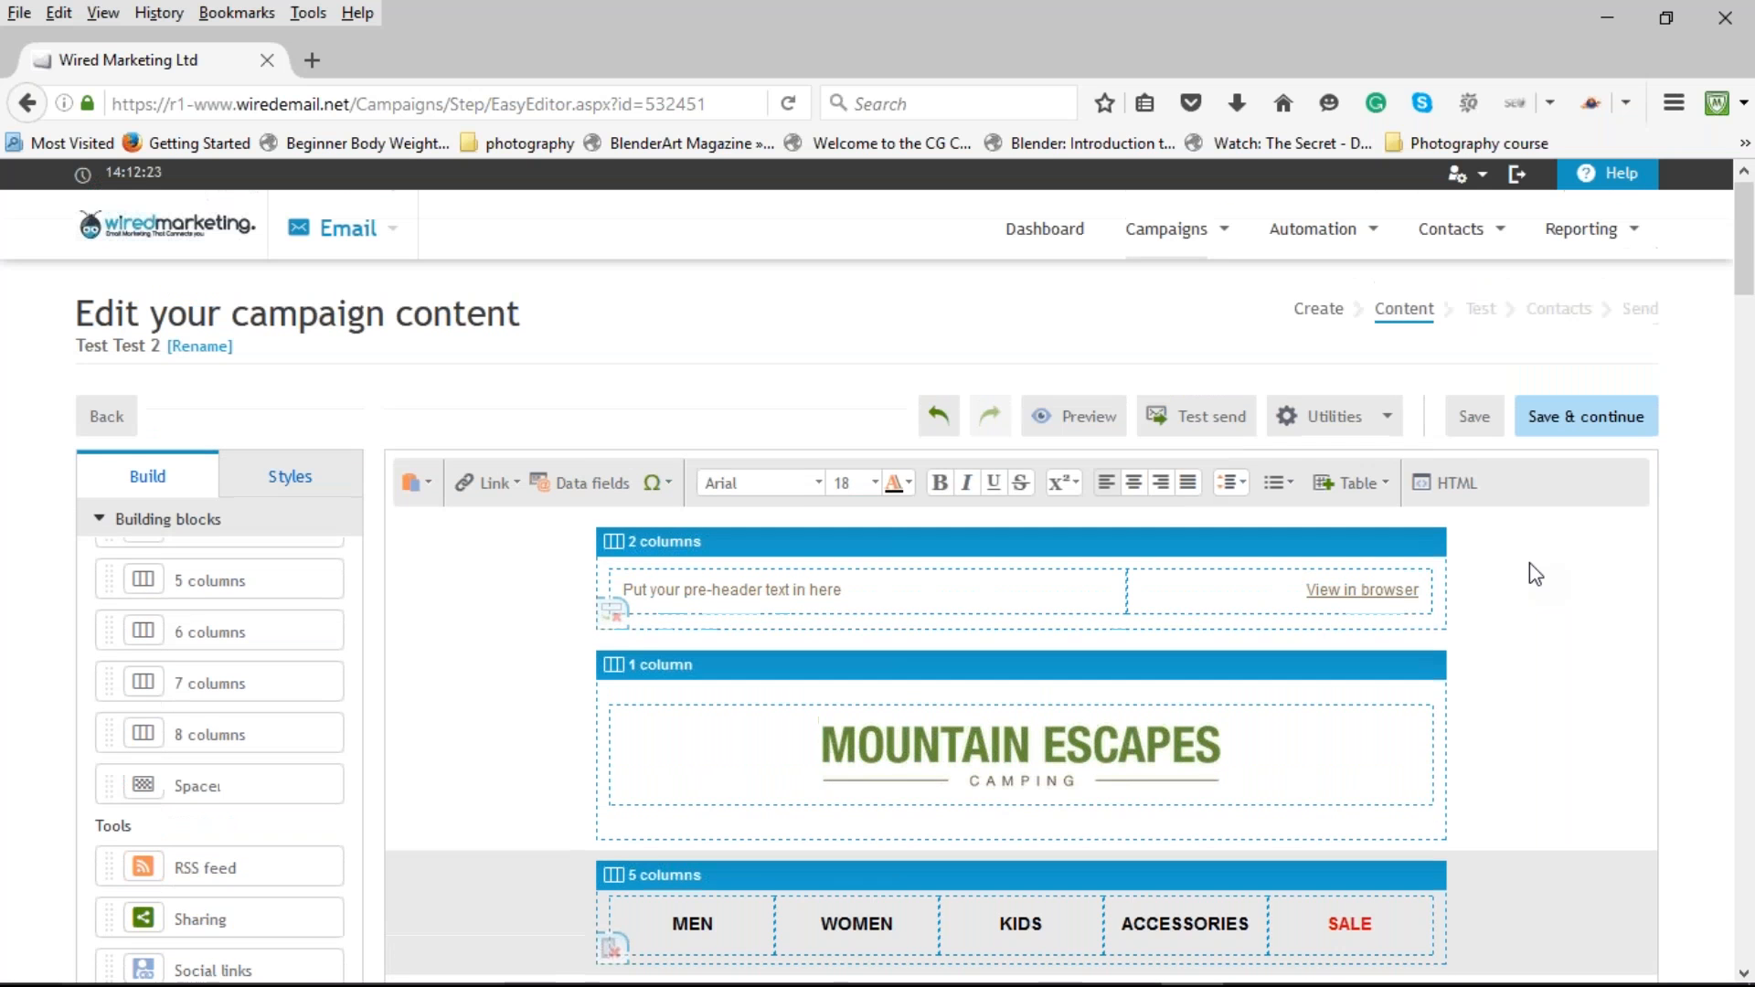
scroll(613, 638, down, 5)
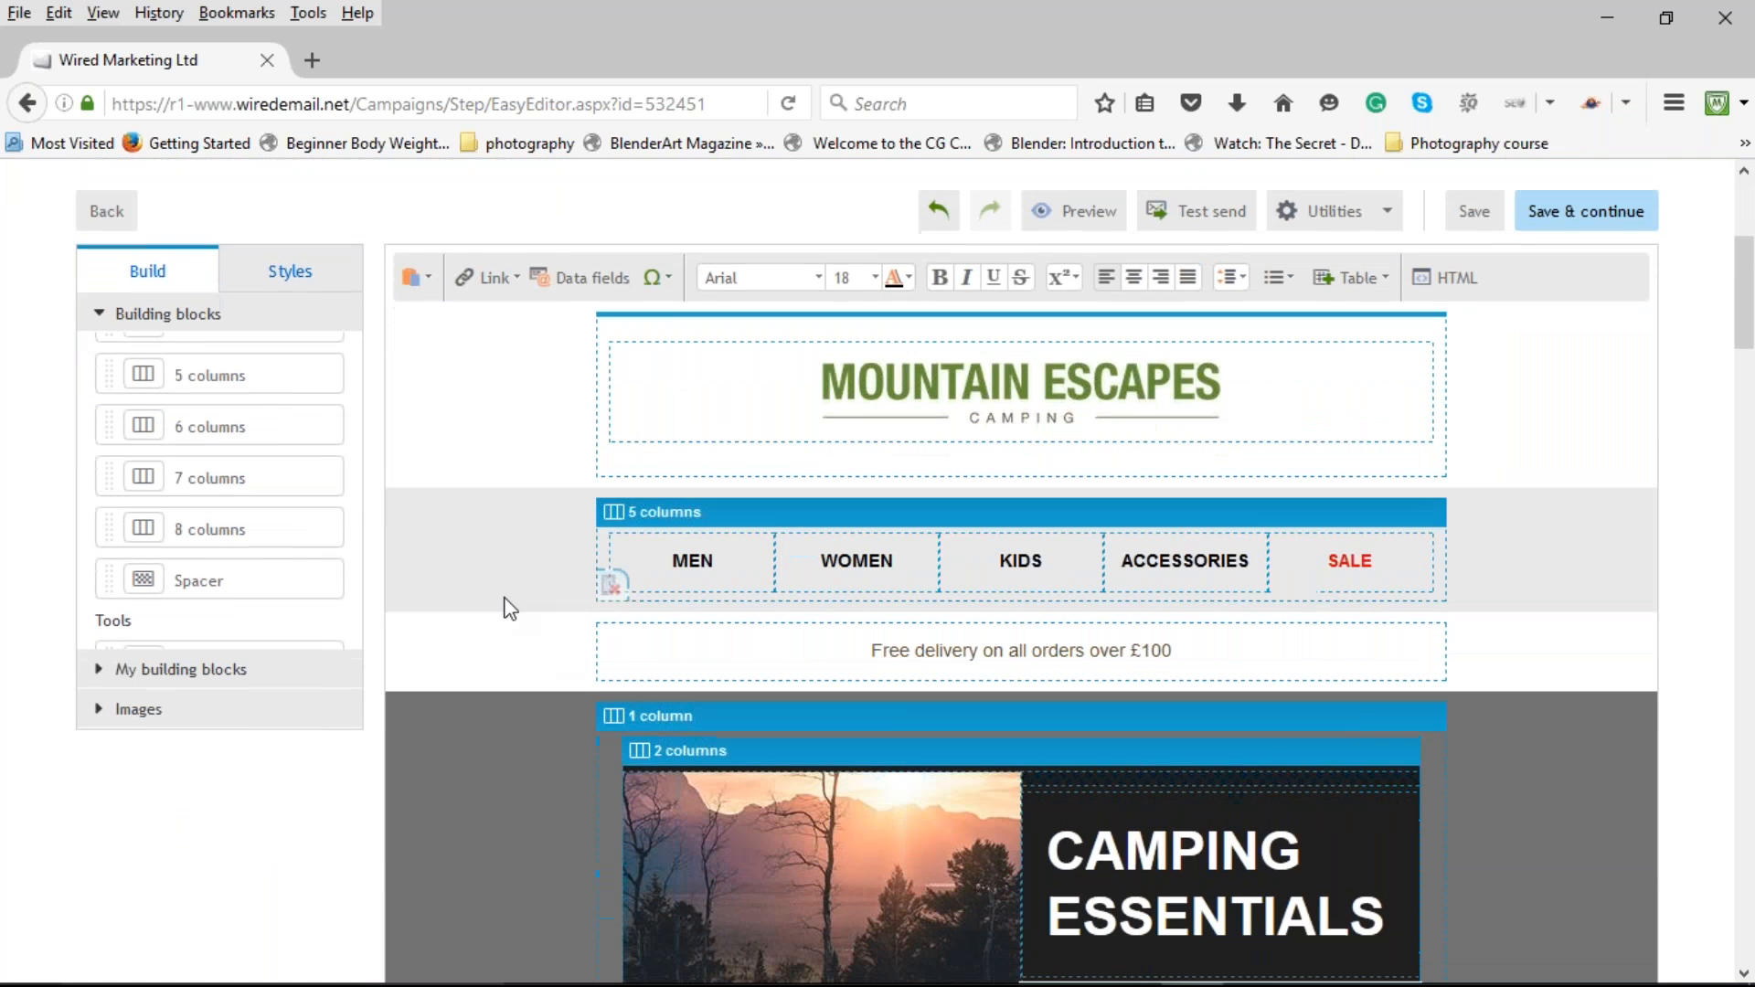
scroll(512, 606, down, 2)
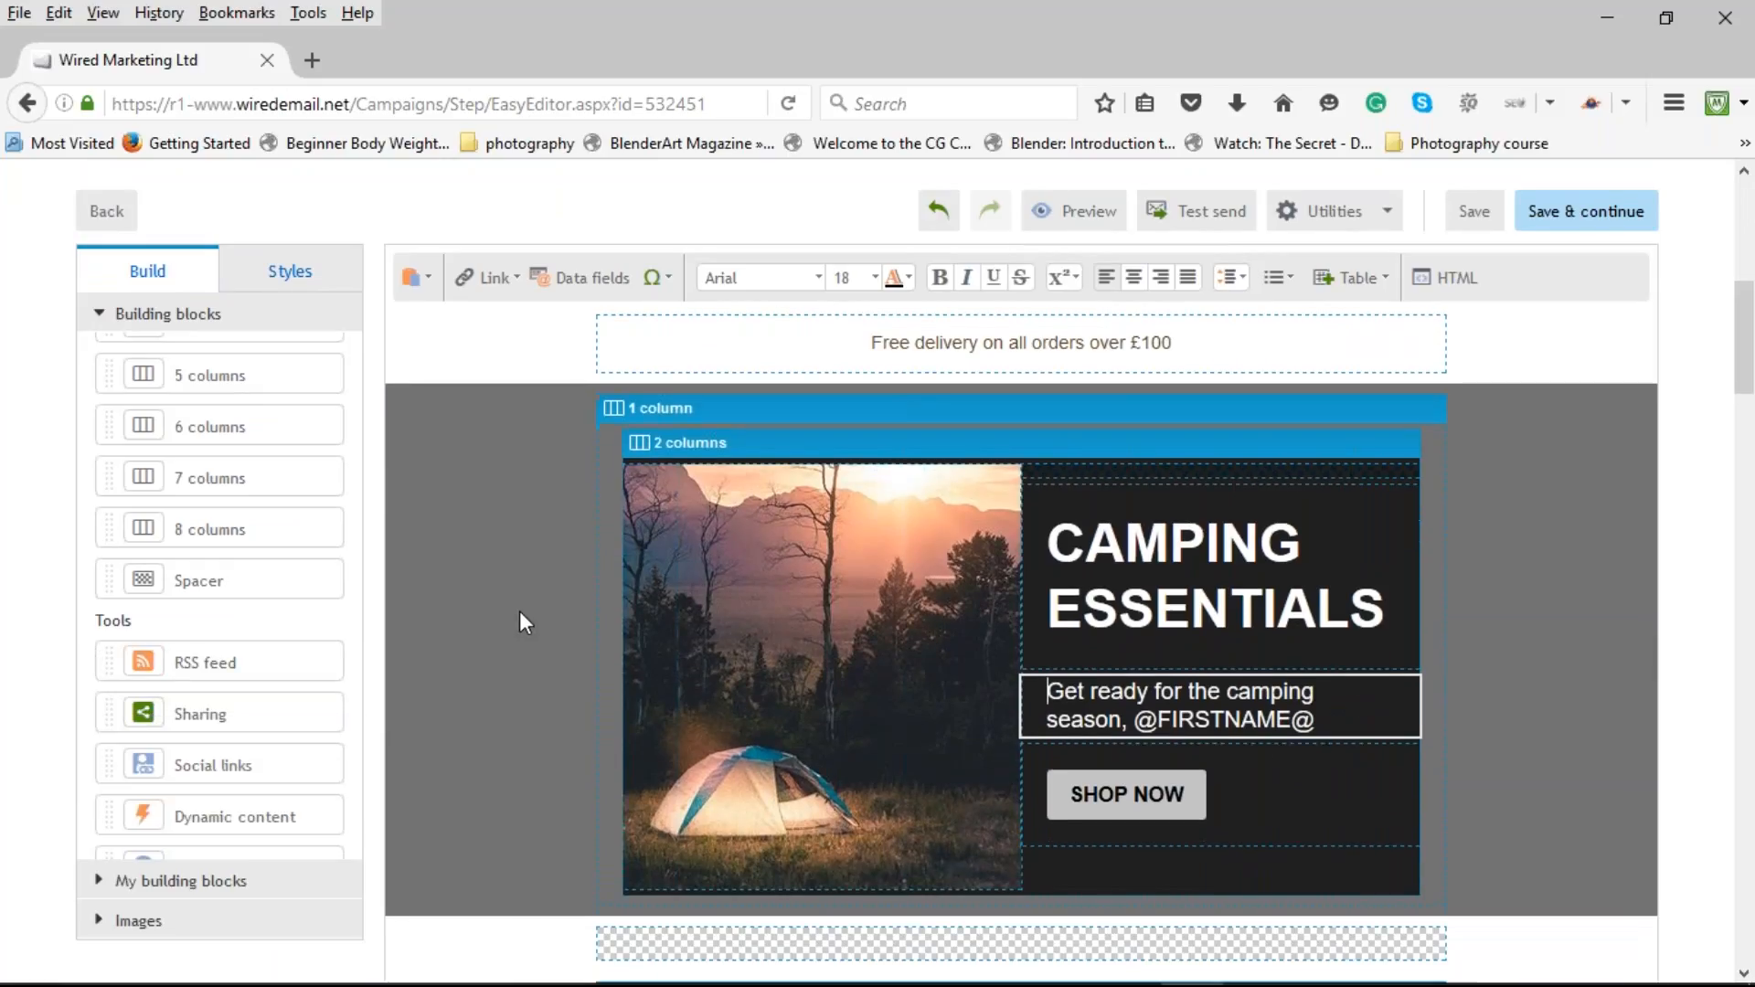
click(1449, 279)
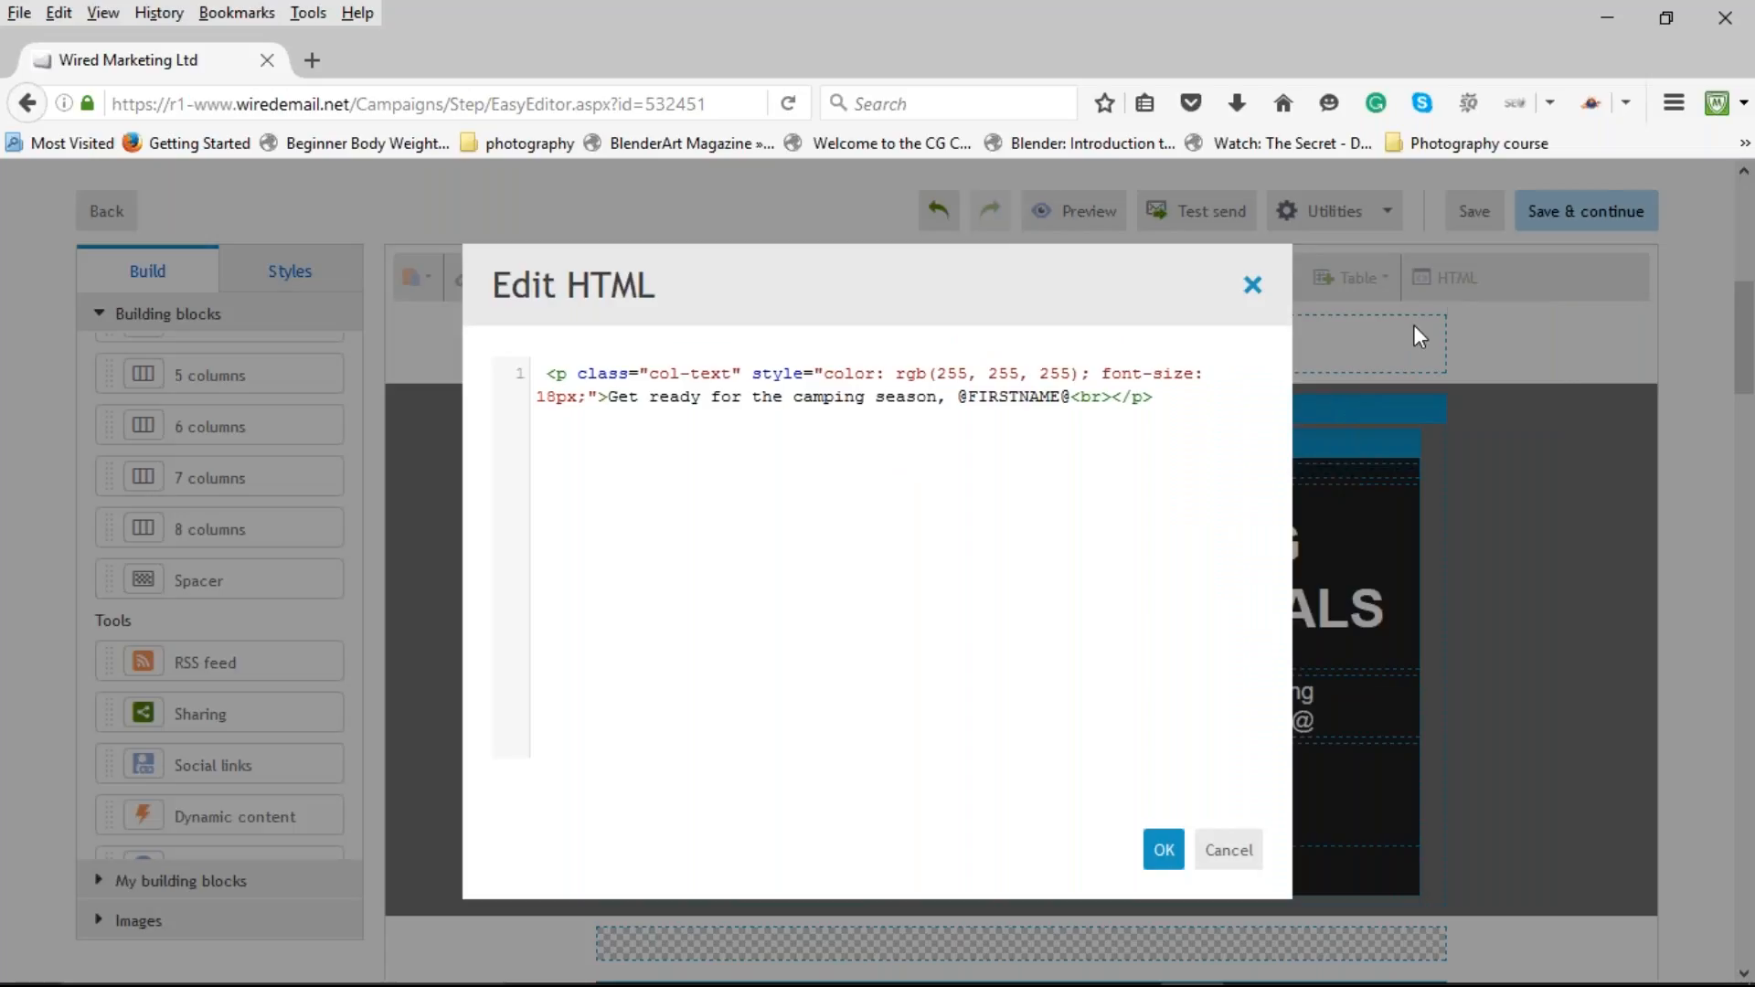
click(1230, 852)
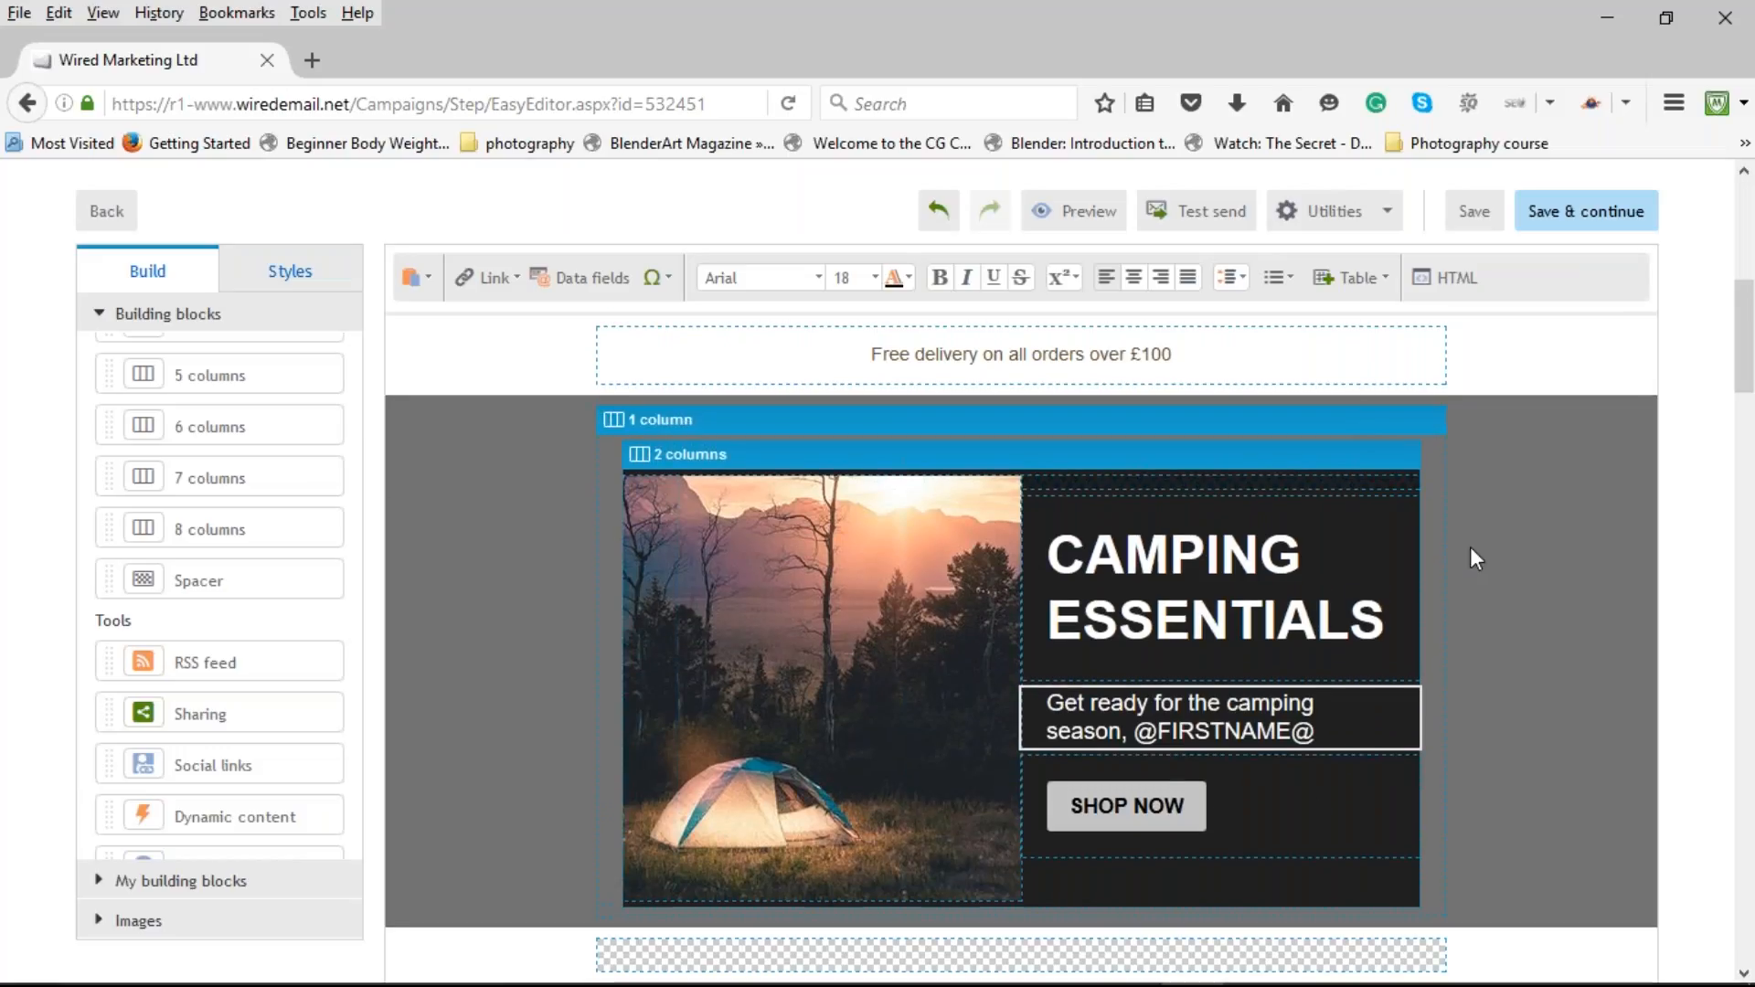
Examine the test send options and test address book, and close them without sending a test copy.
scroll(1527, 534, up, 5)
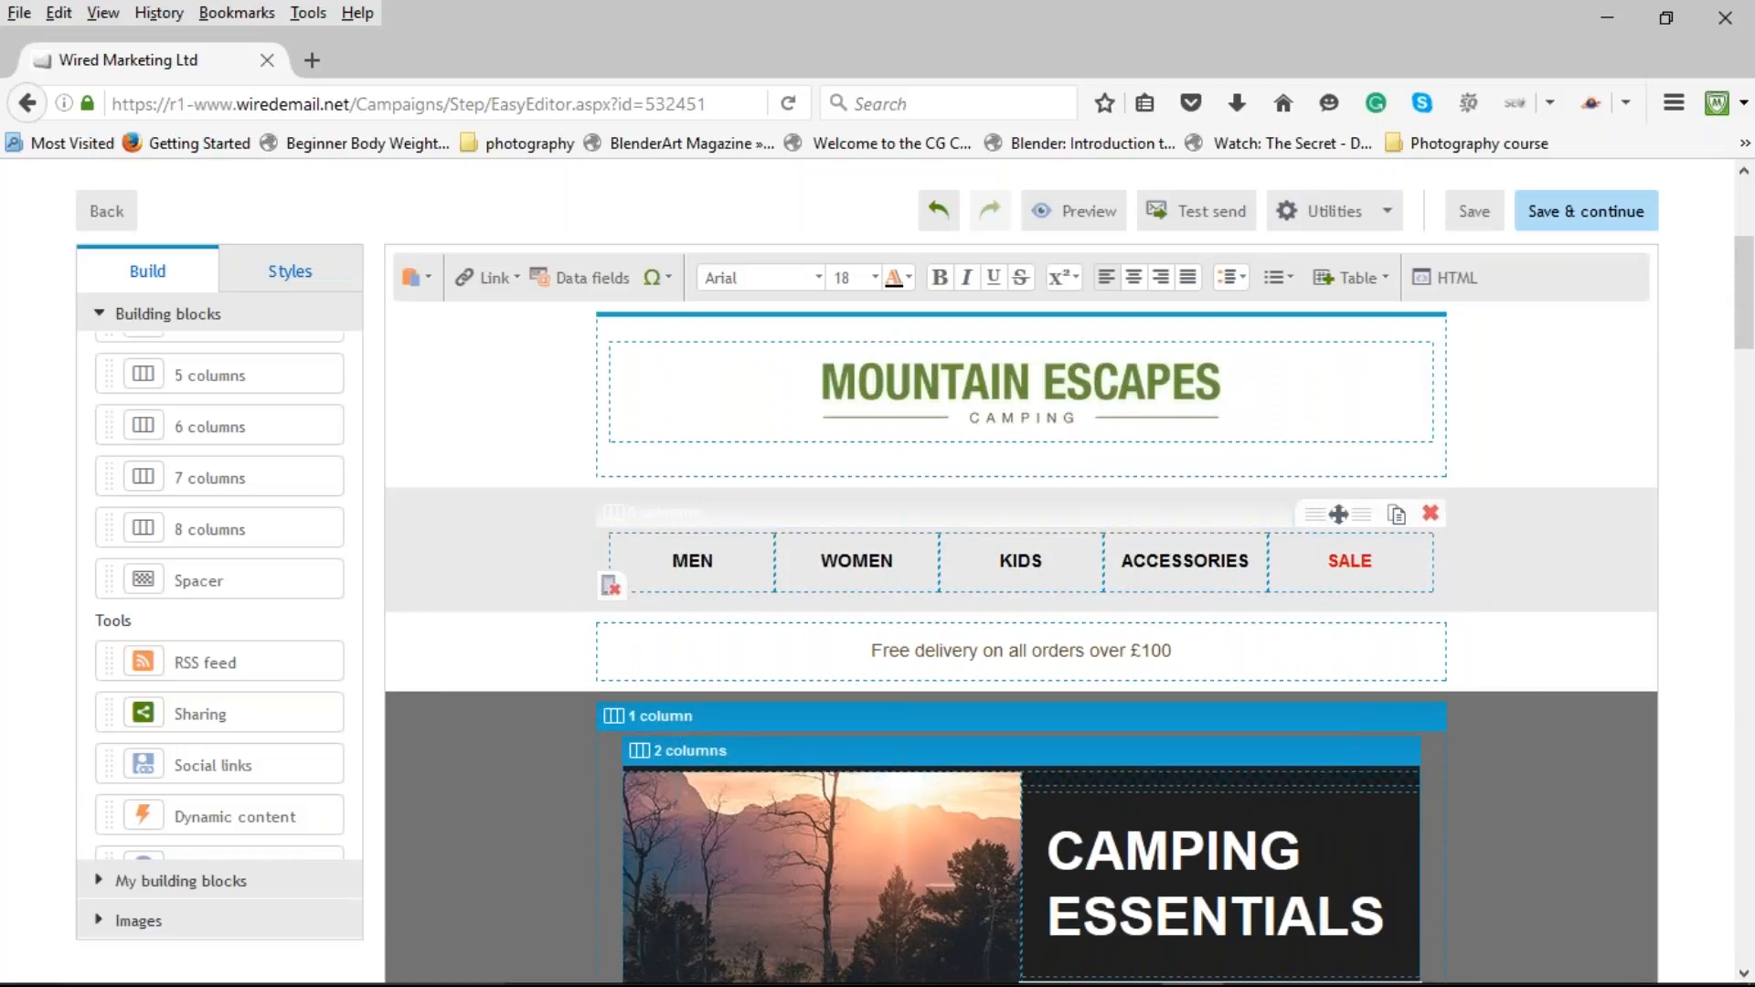
scroll(1060, 438, up, 3)
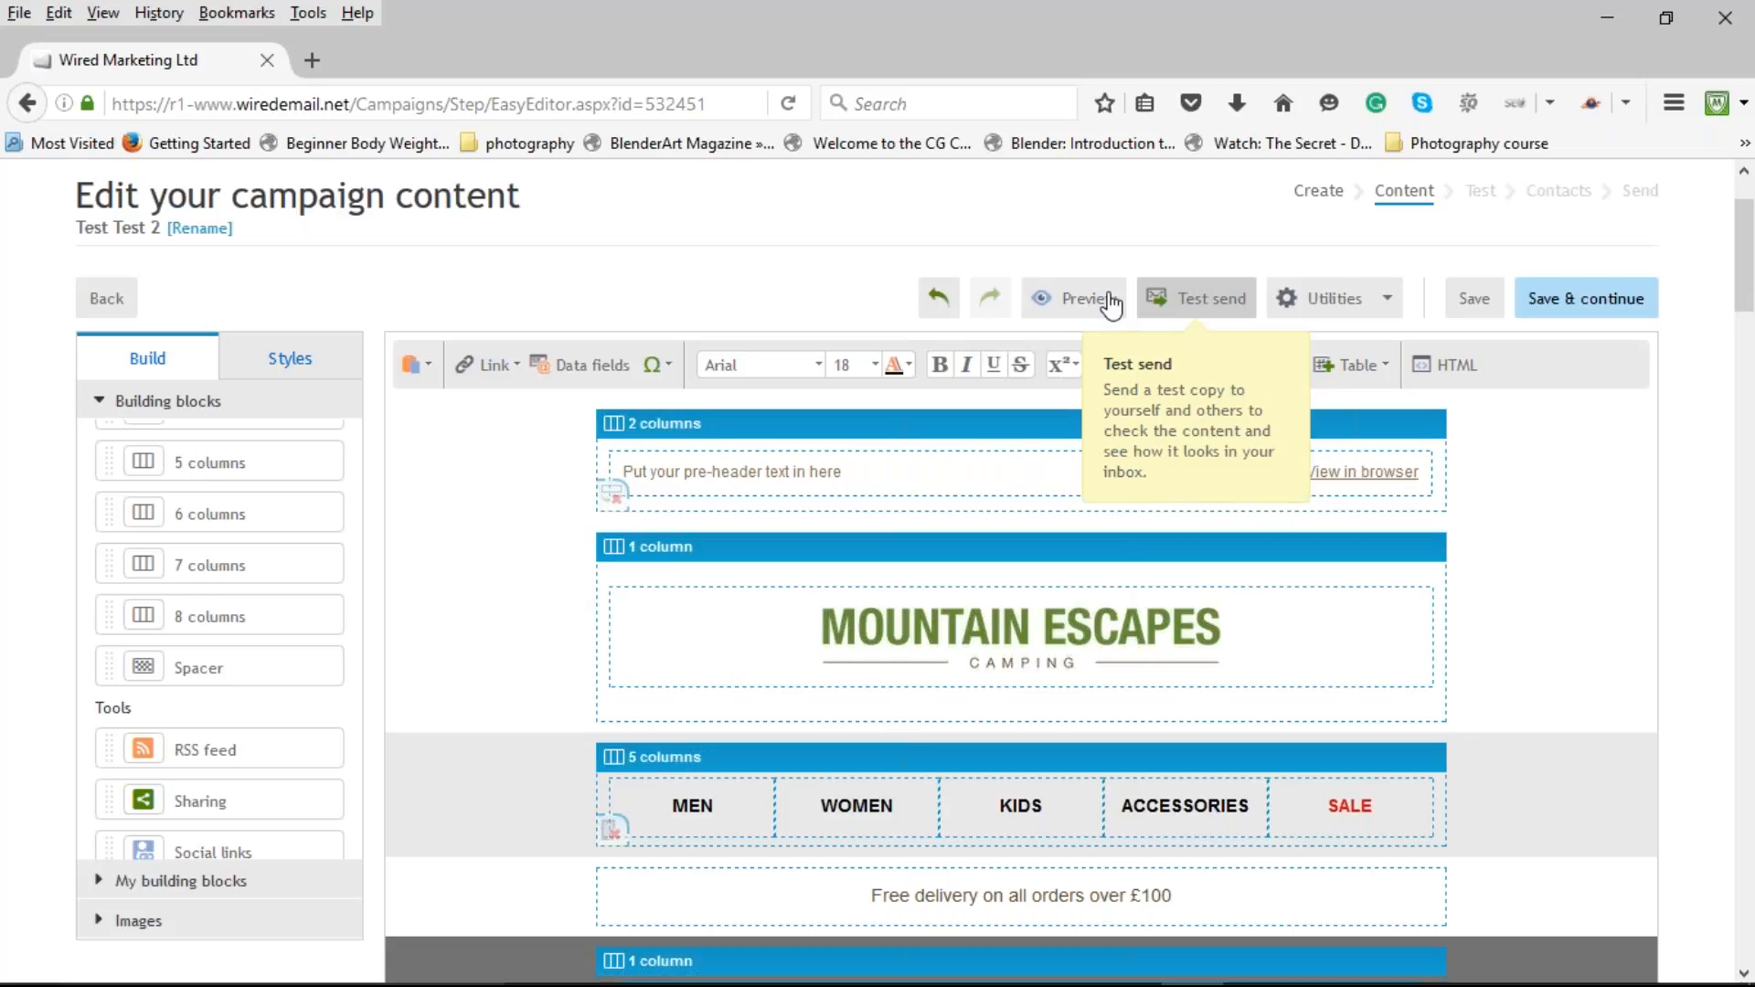
click(1219, 309)
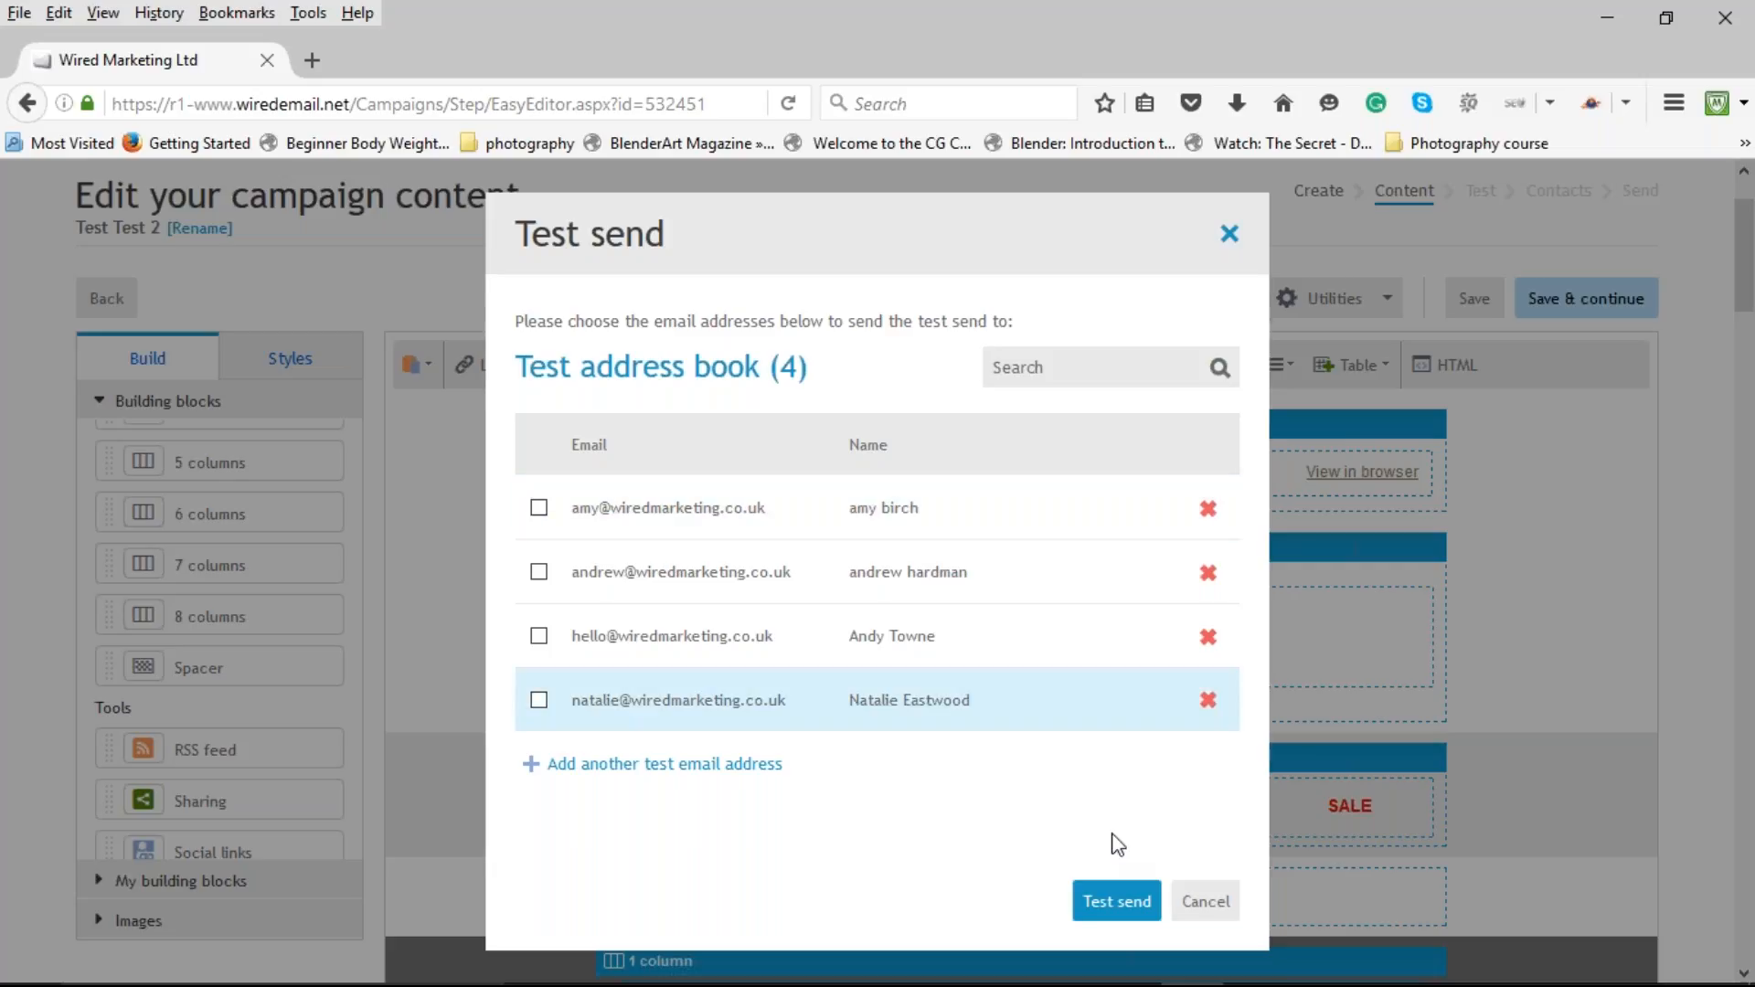
click(1206, 905)
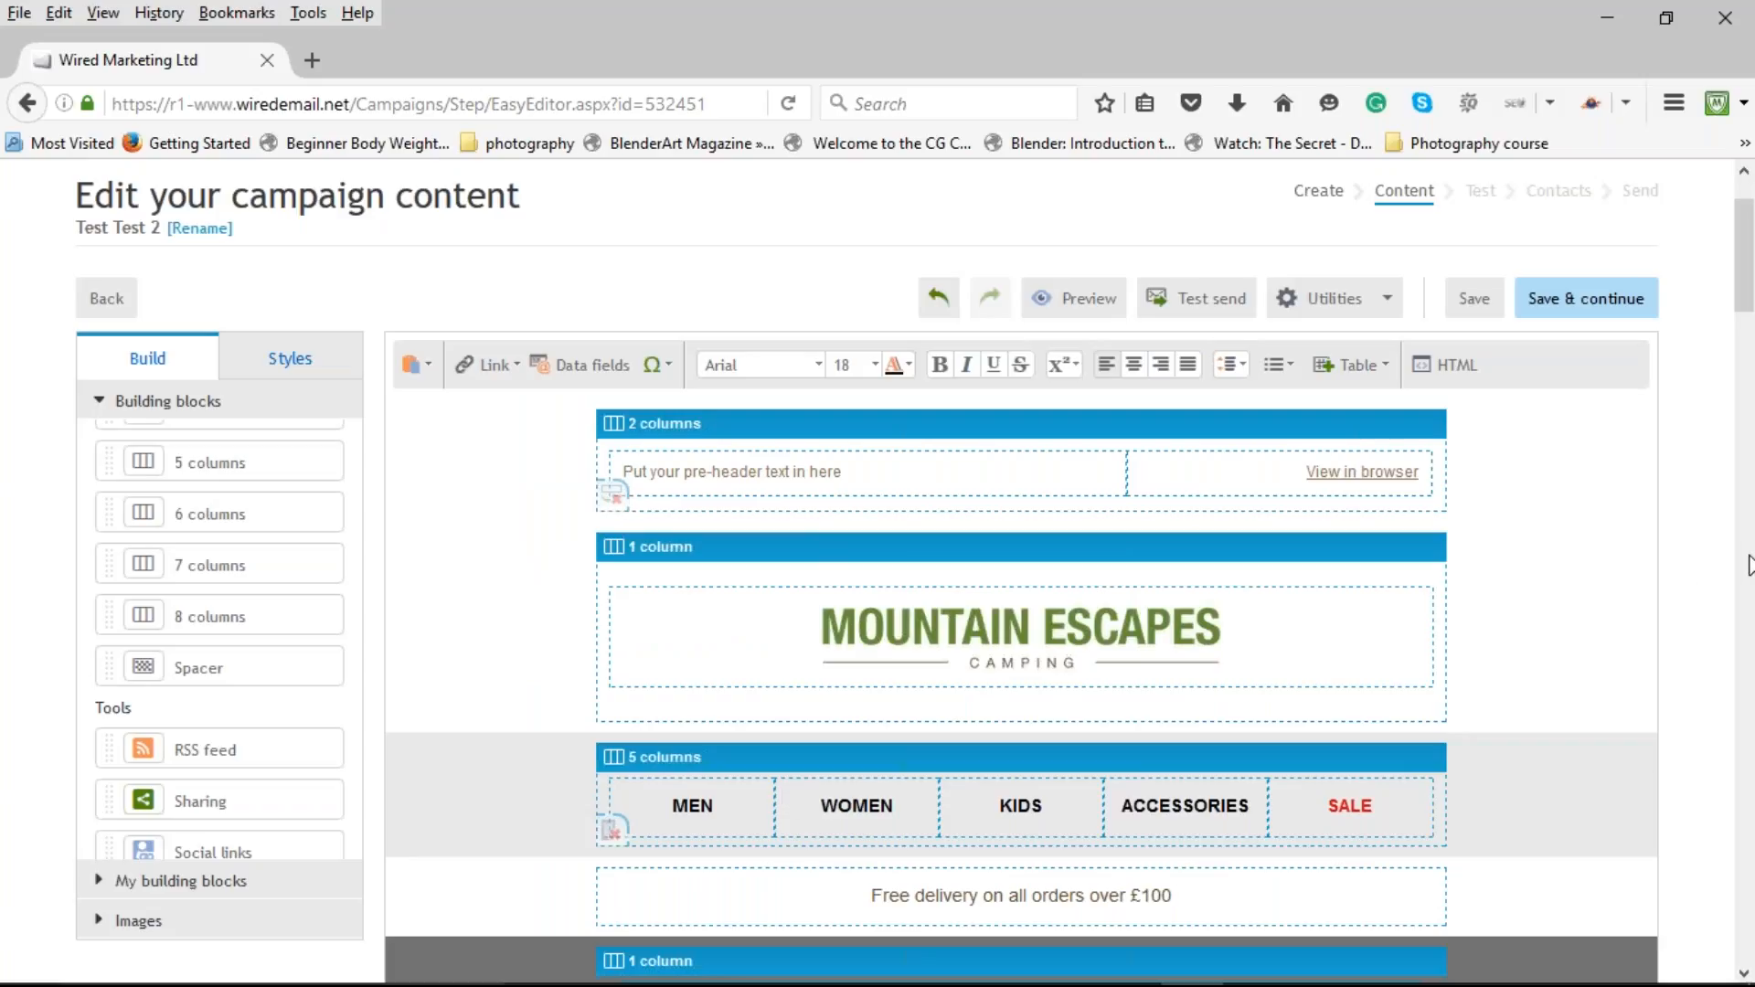
click(1212, 309)
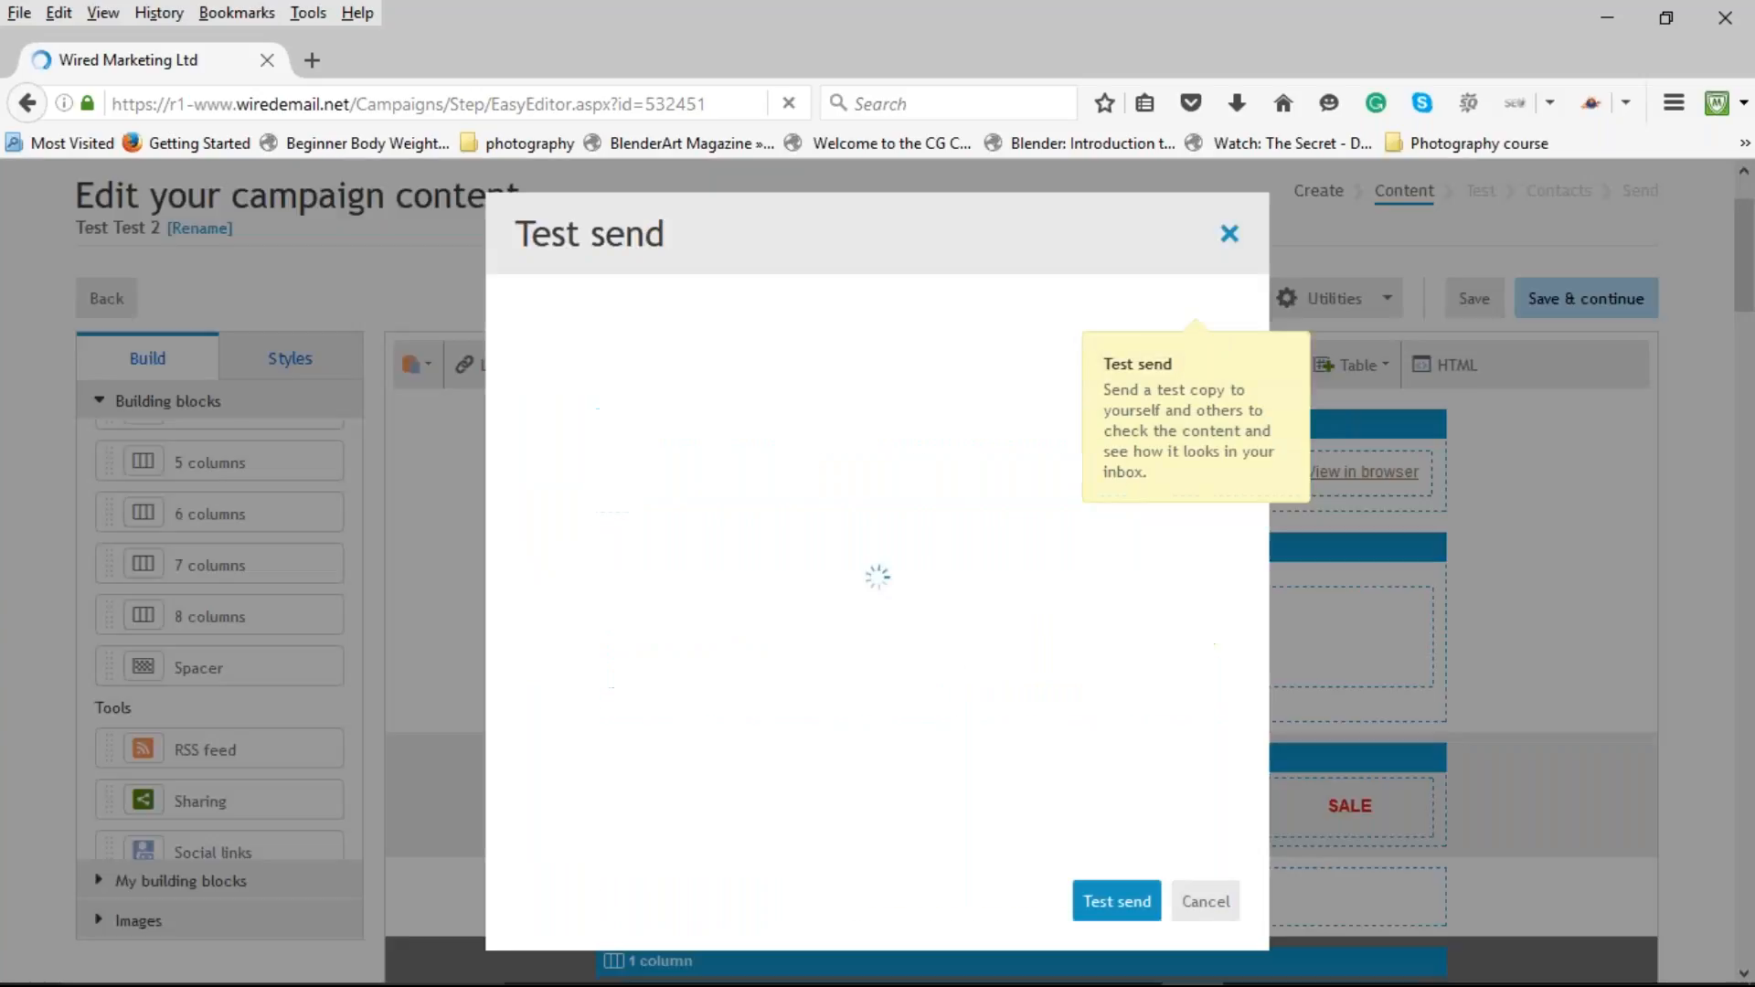
click(1228, 233)
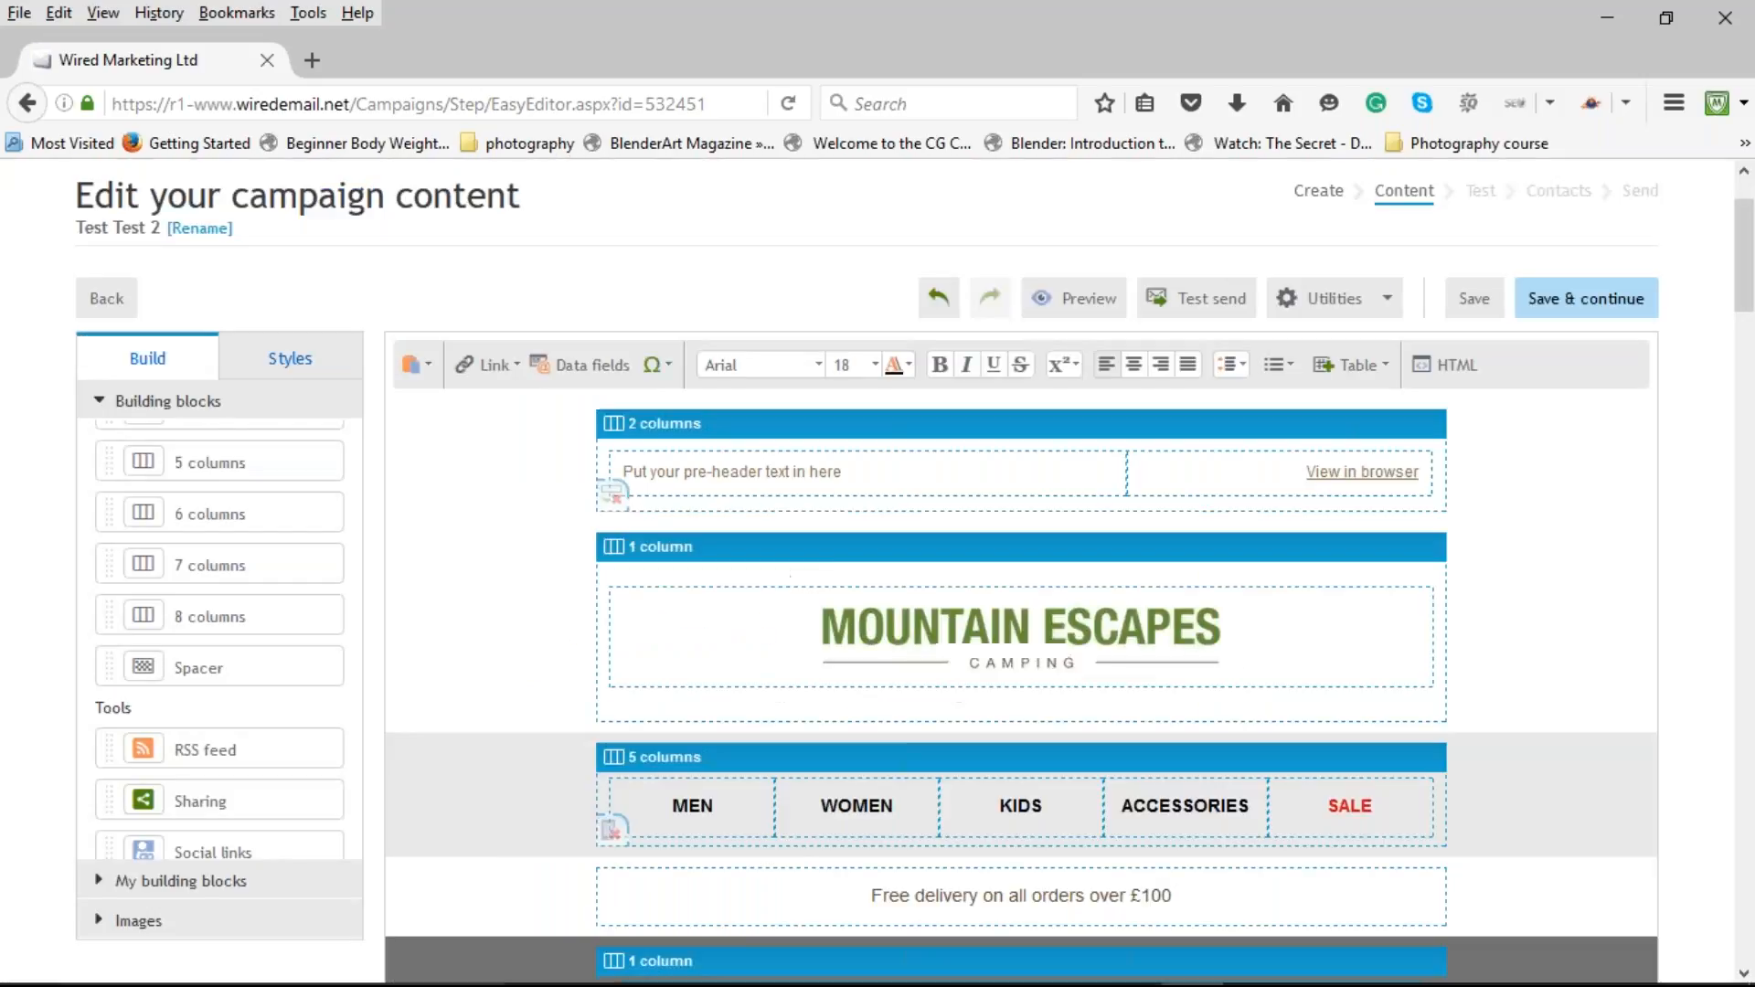
Run a spam check on the campaign, show the minor points, and close the report.
click(1391, 307)
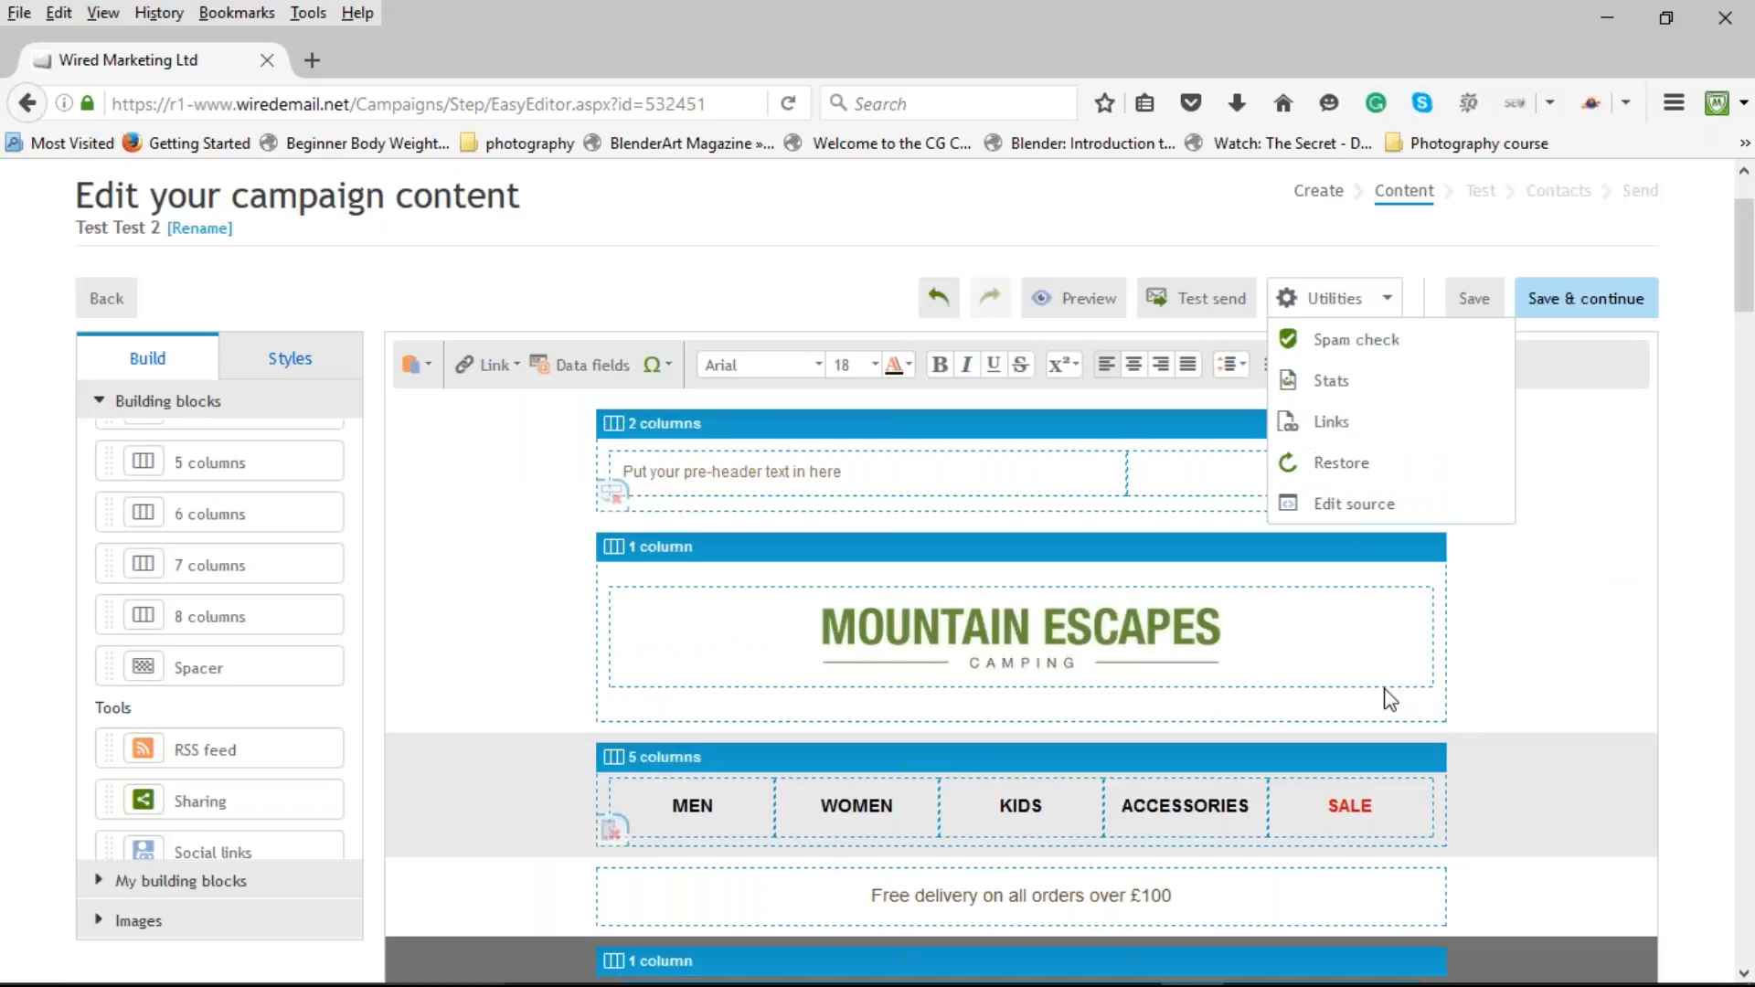
click(1370, 345)
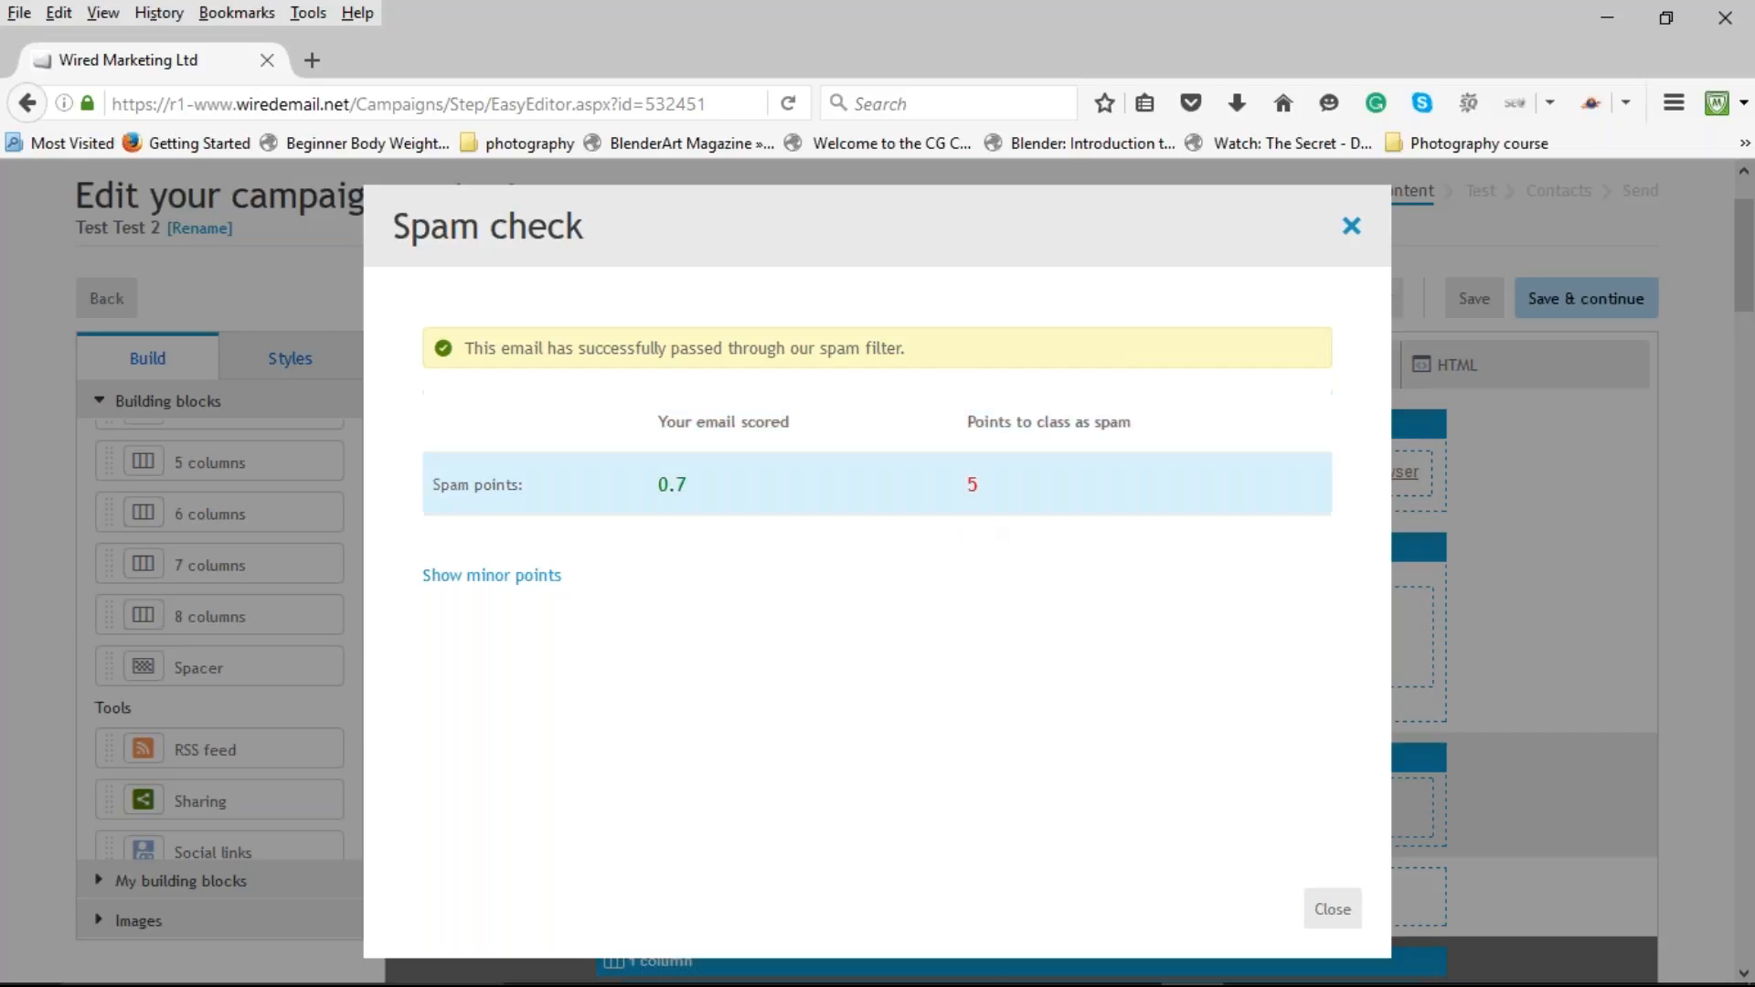
click(497, 575)
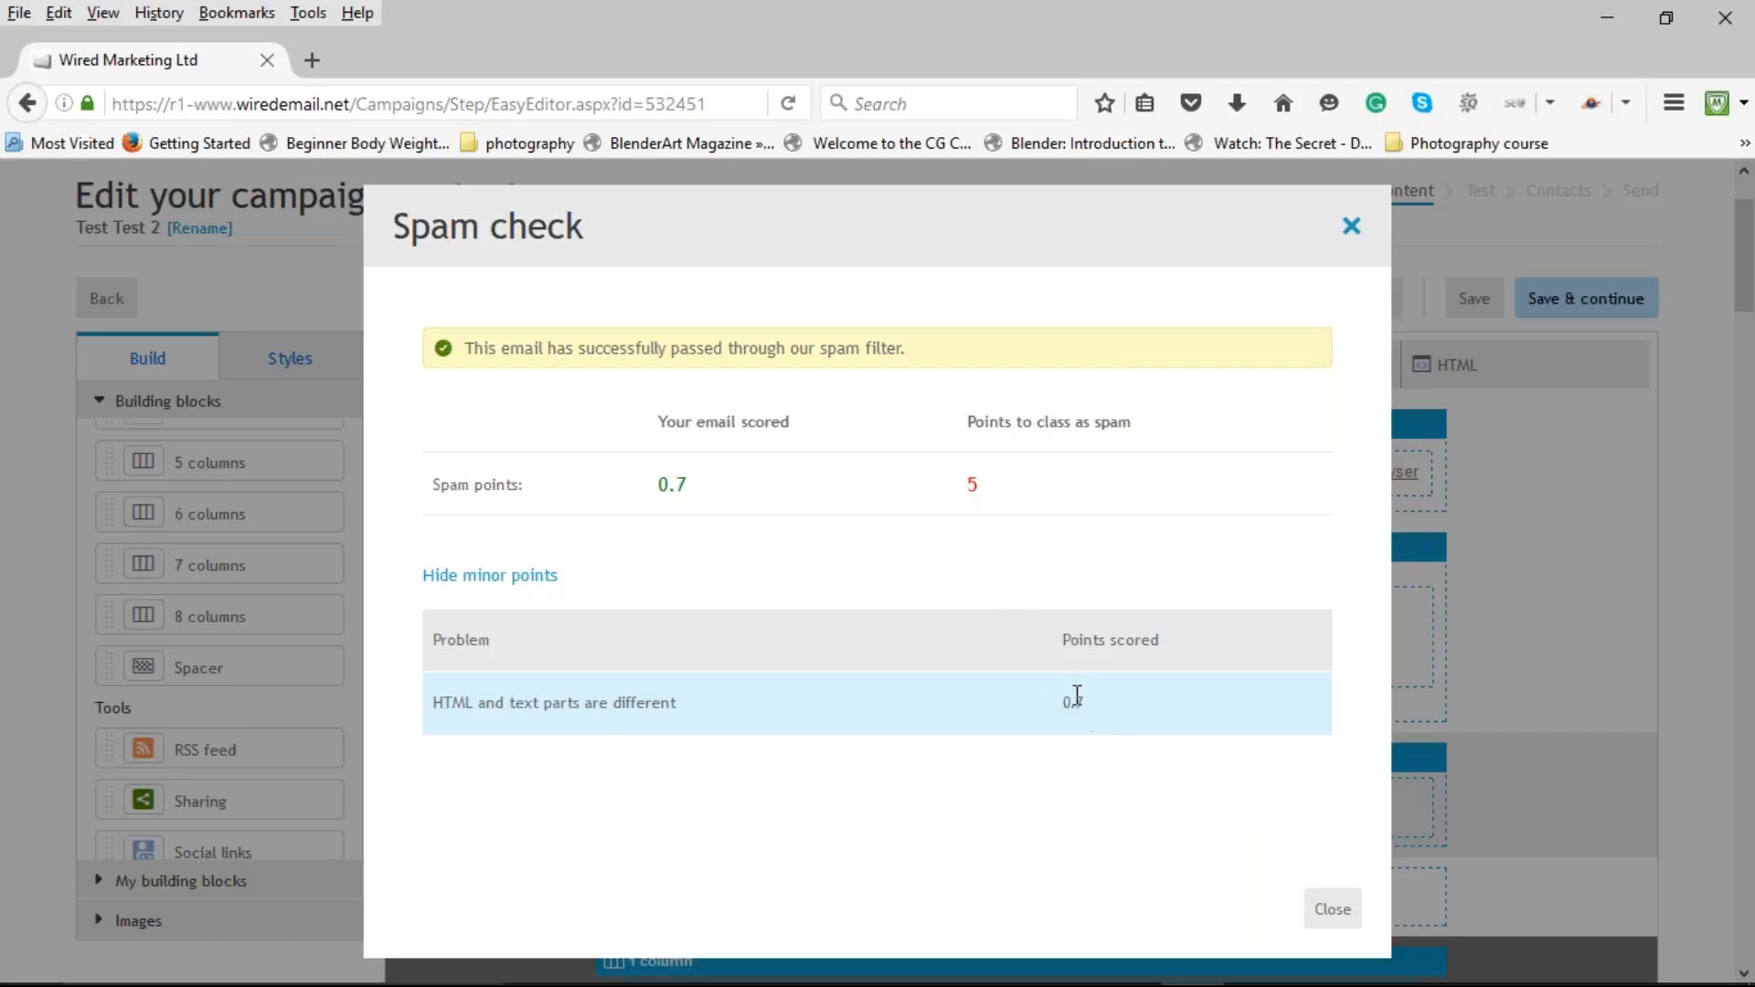
click(1341, 910)
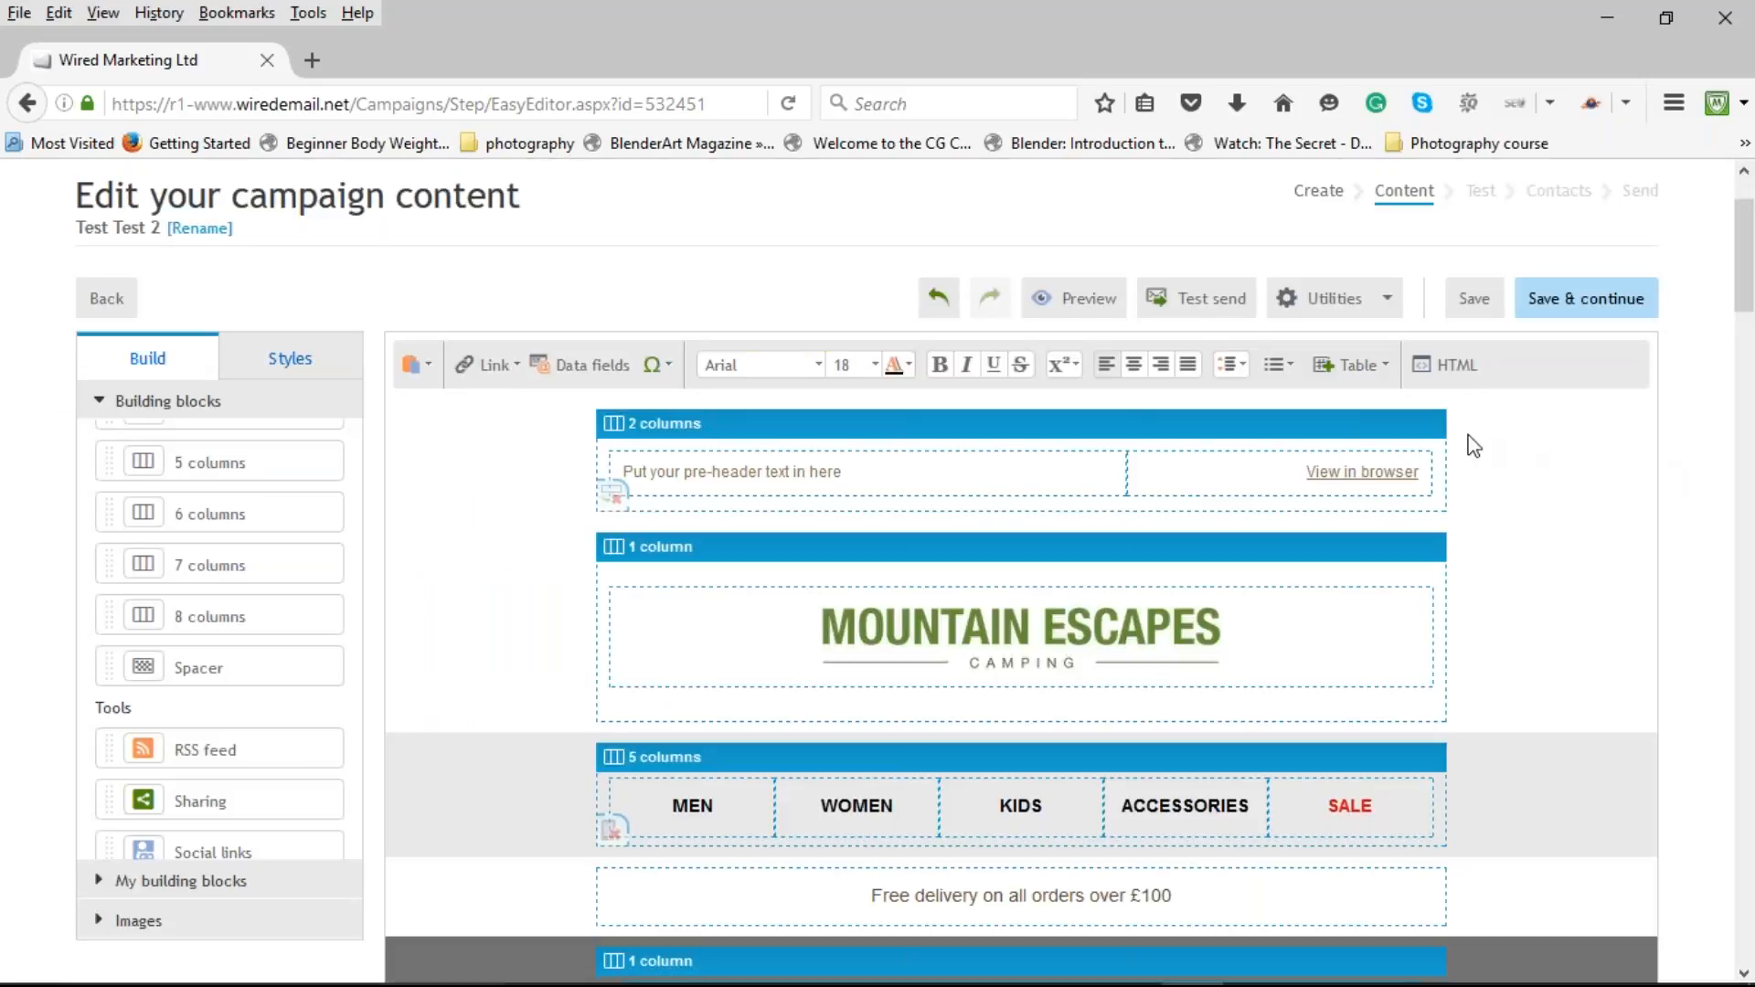
Examine the campaign's word, link, image and email height statistics, and close them.
click(1335, 298)
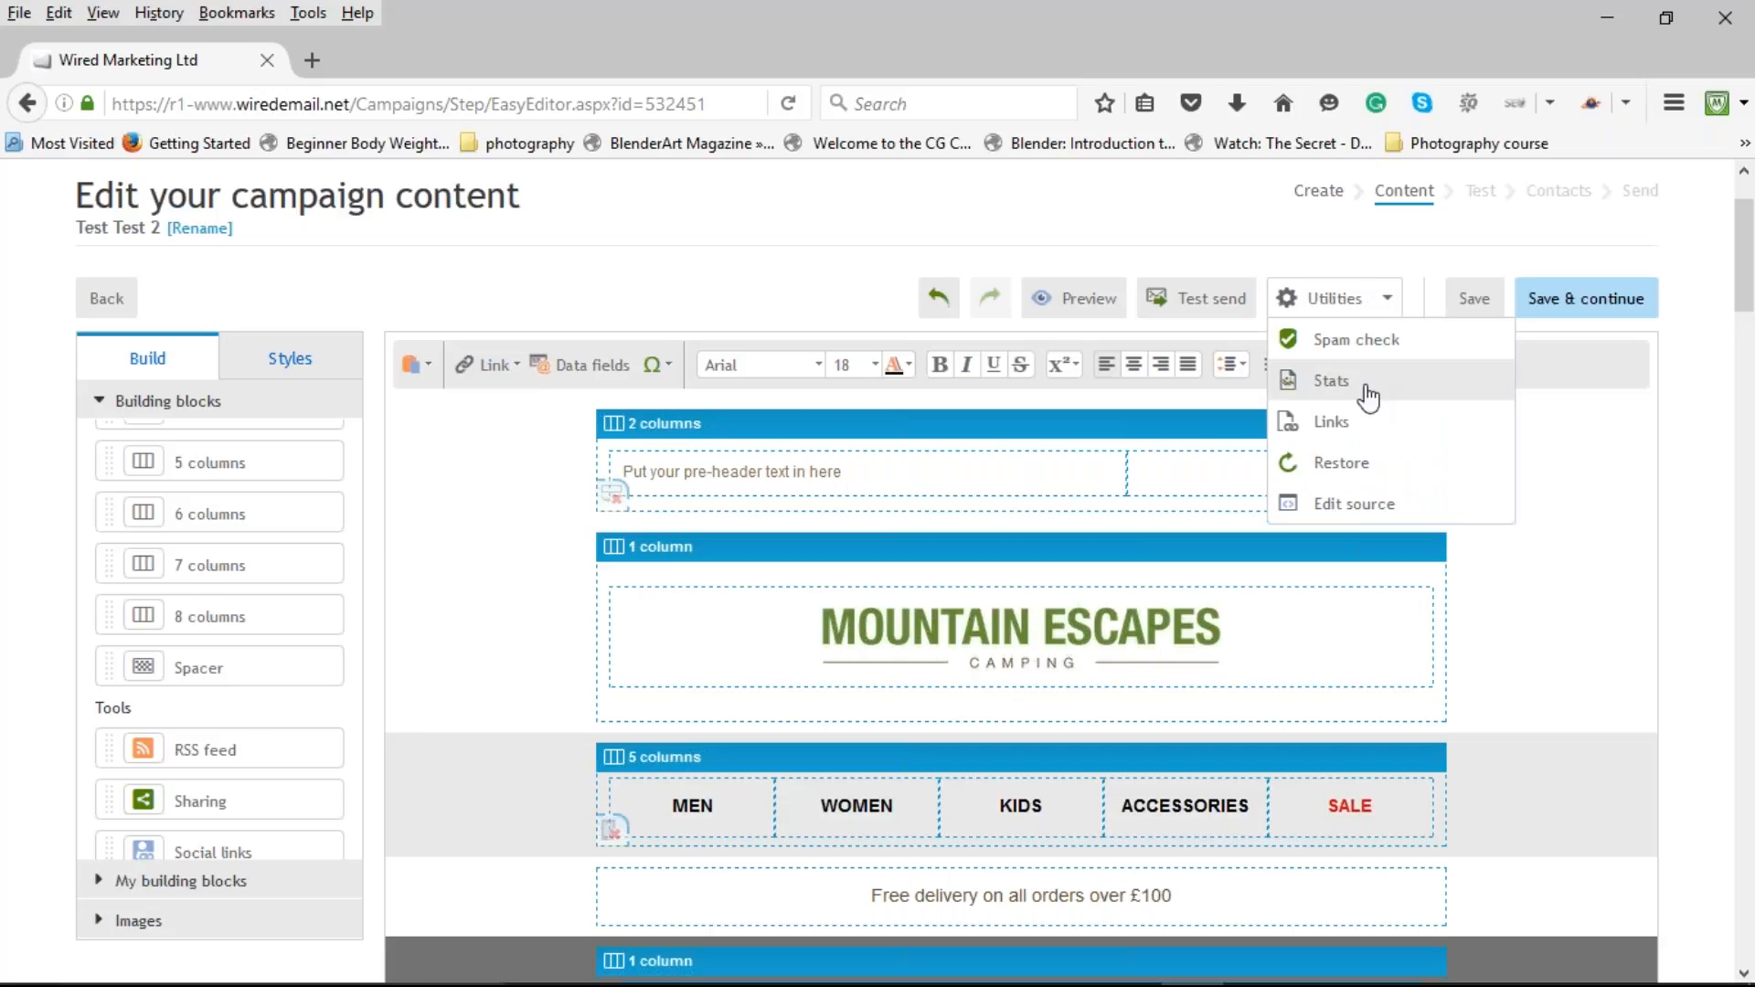
click(1333, 382)
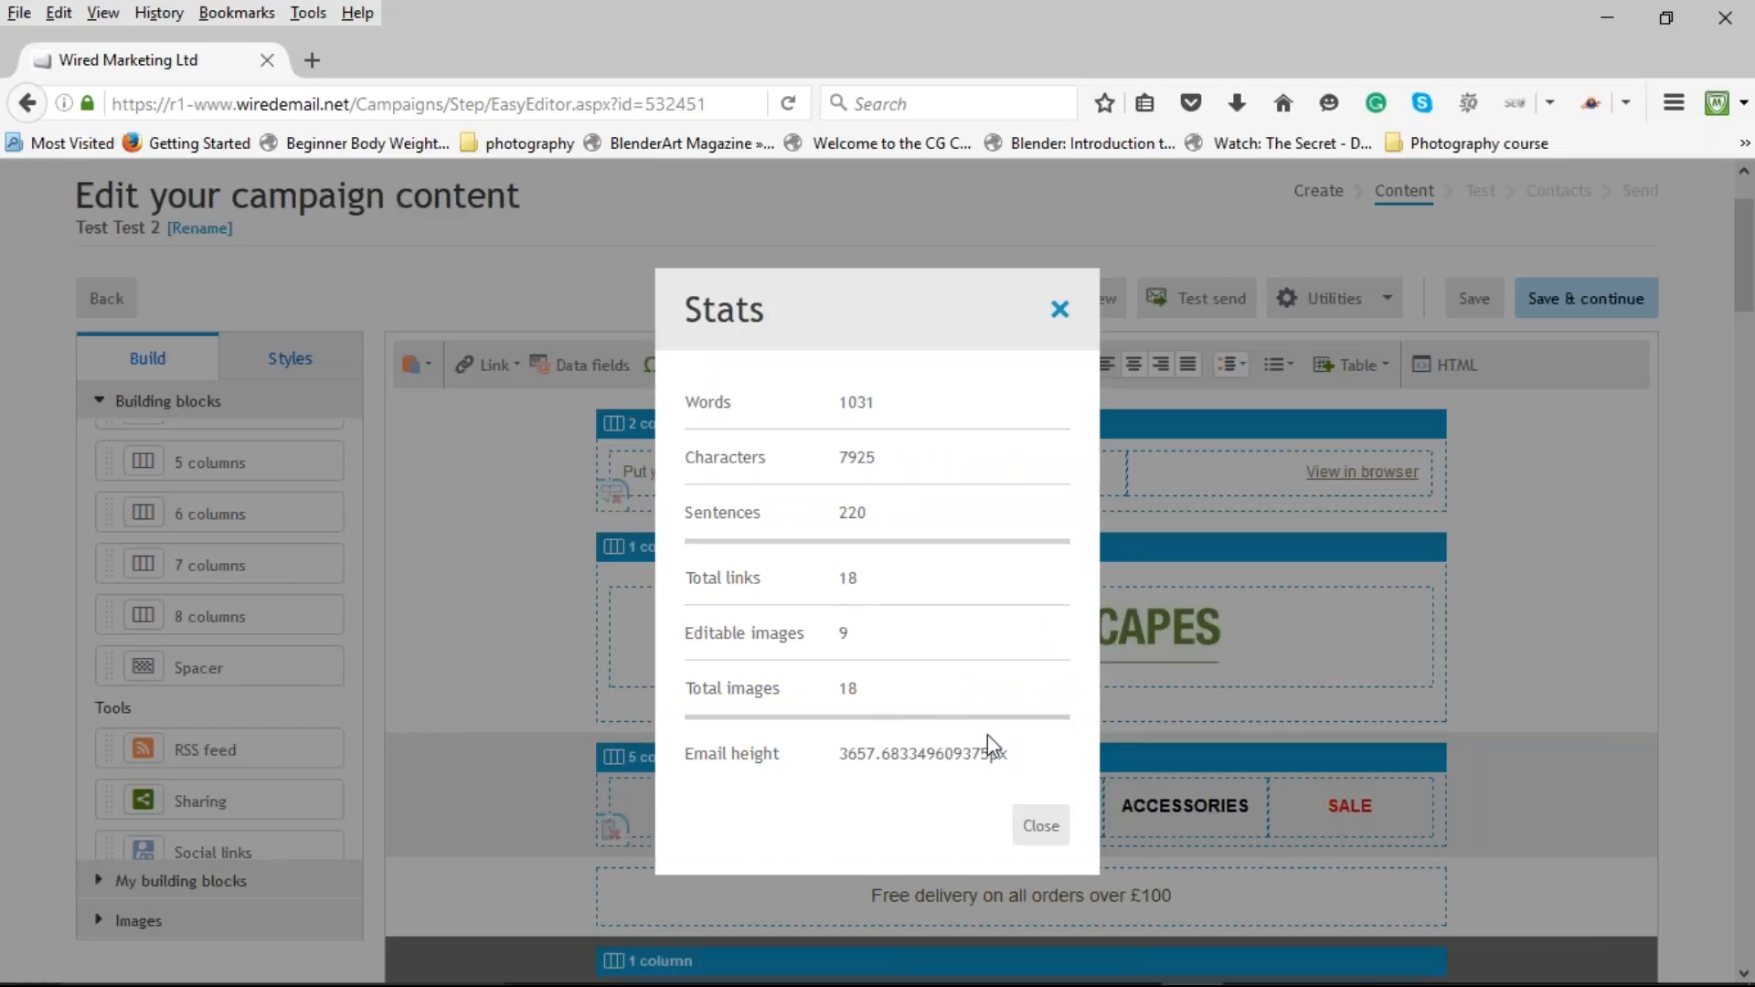
click(1041, 829)
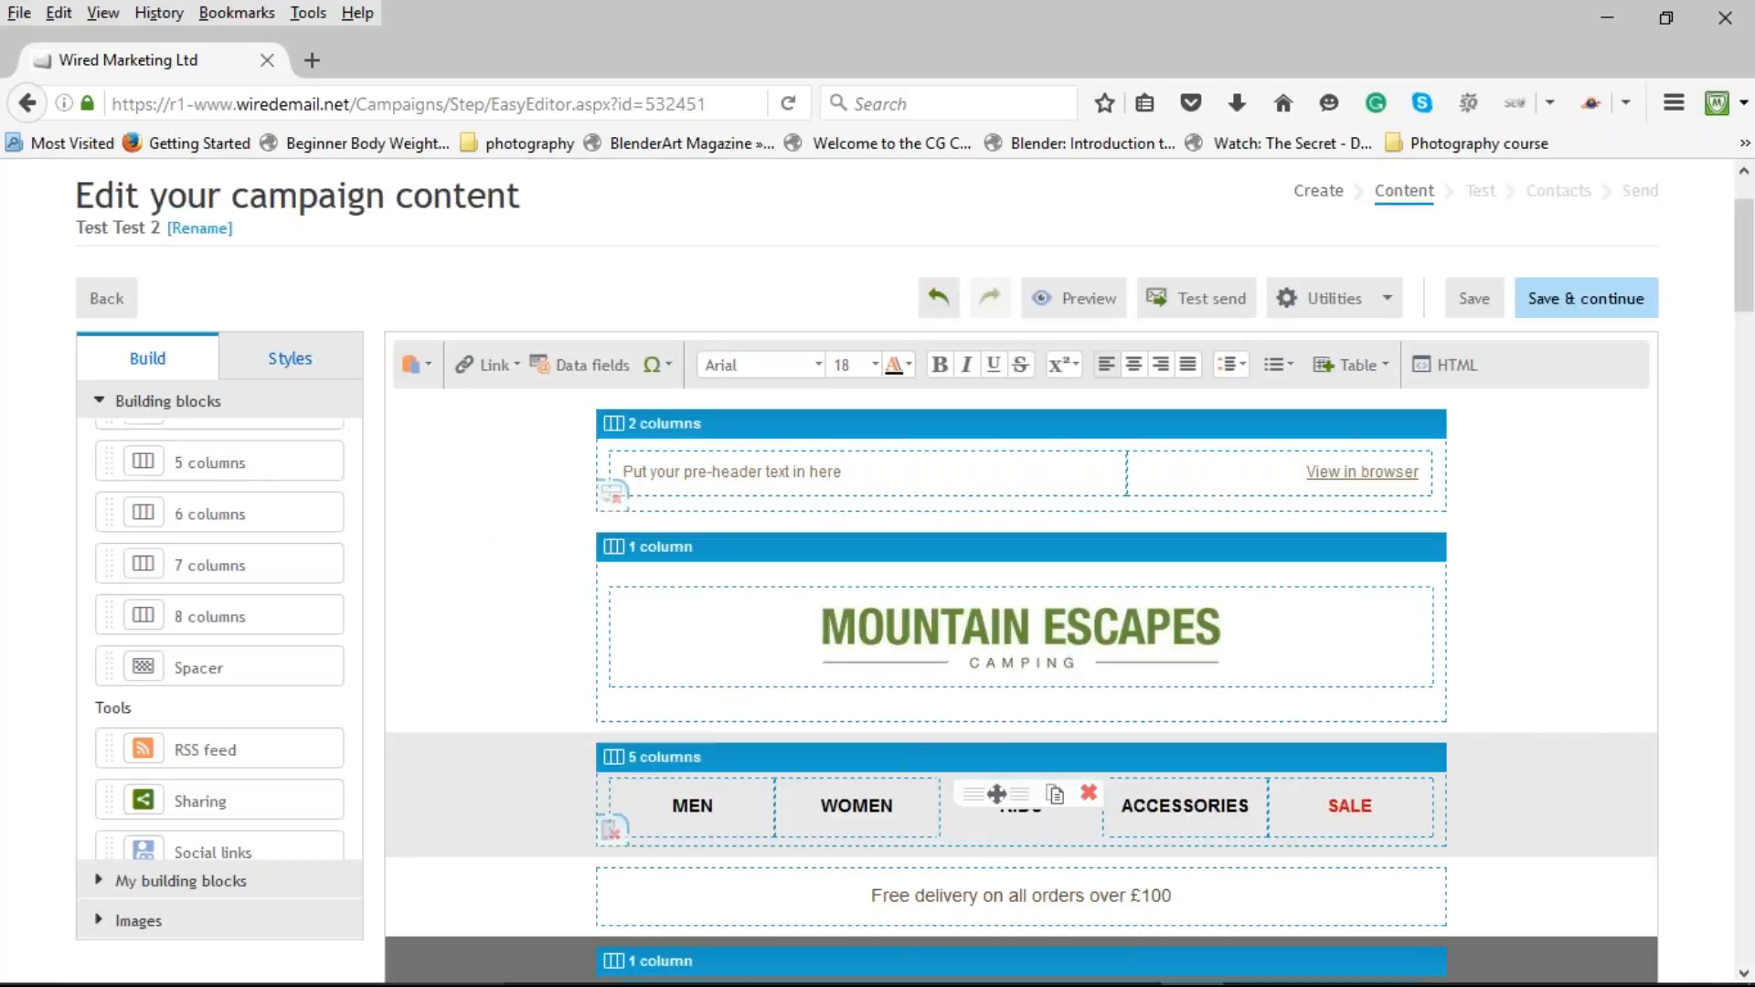
List all the campaign's links and examine the entries for missing anchors.
click(1388, 304)
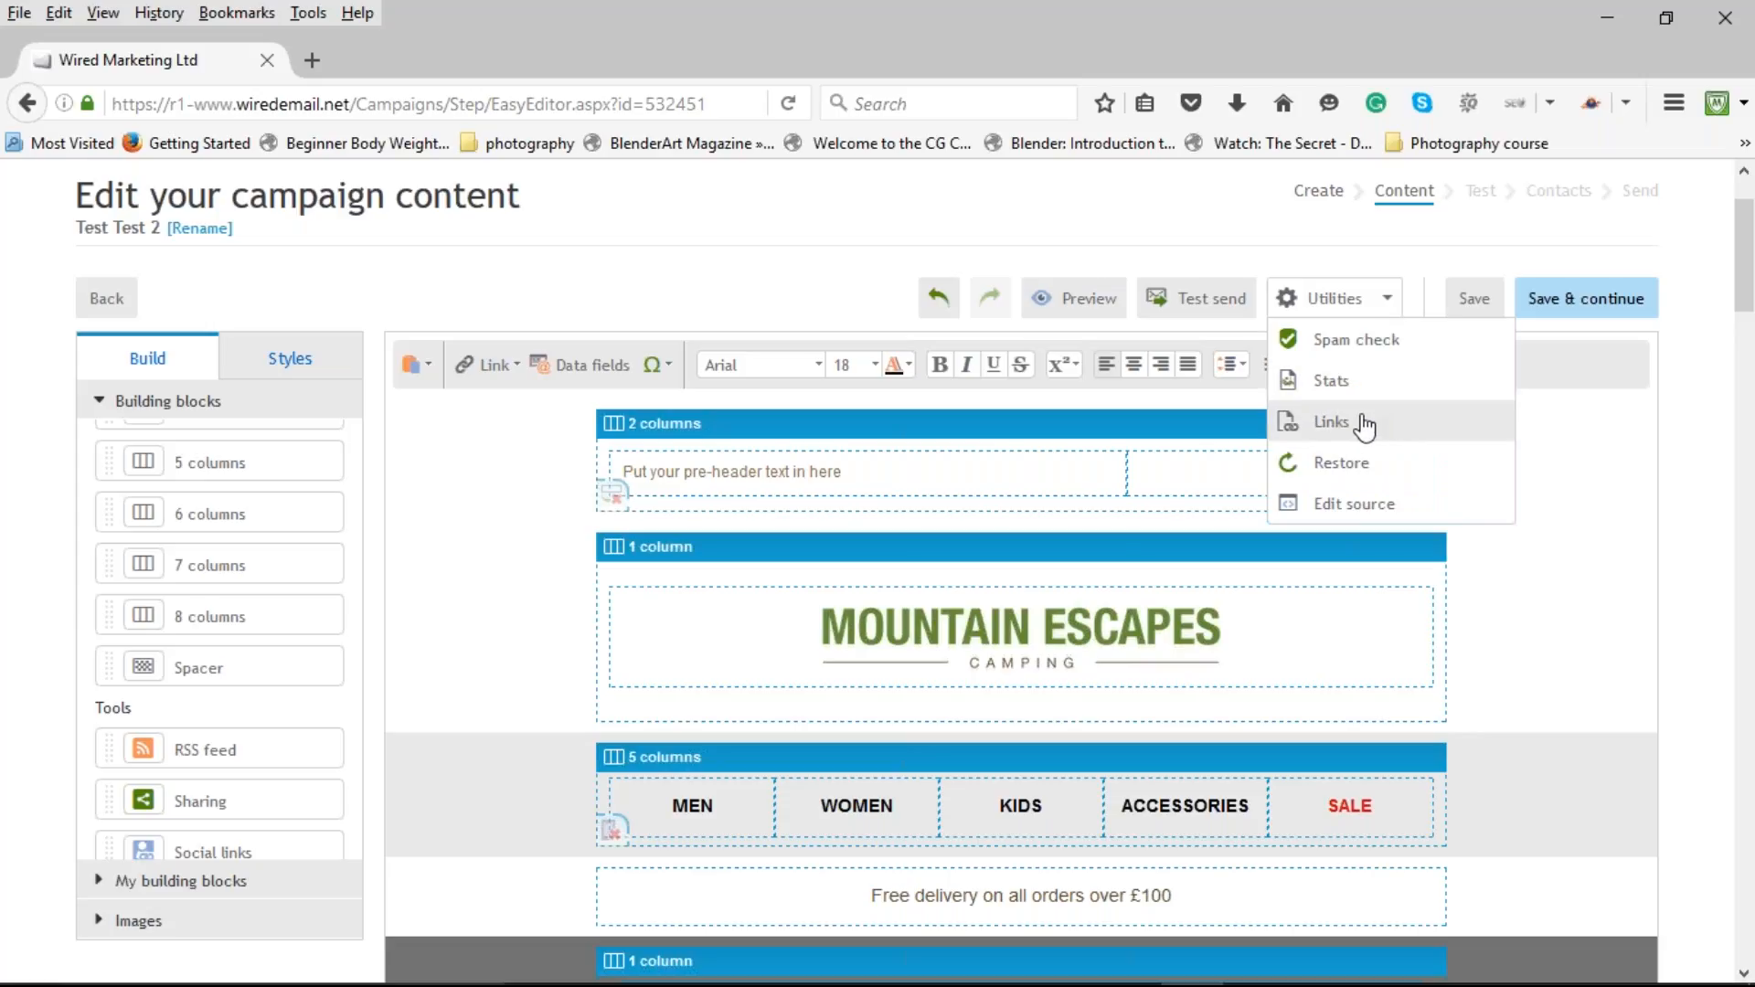
click(1363, 423)
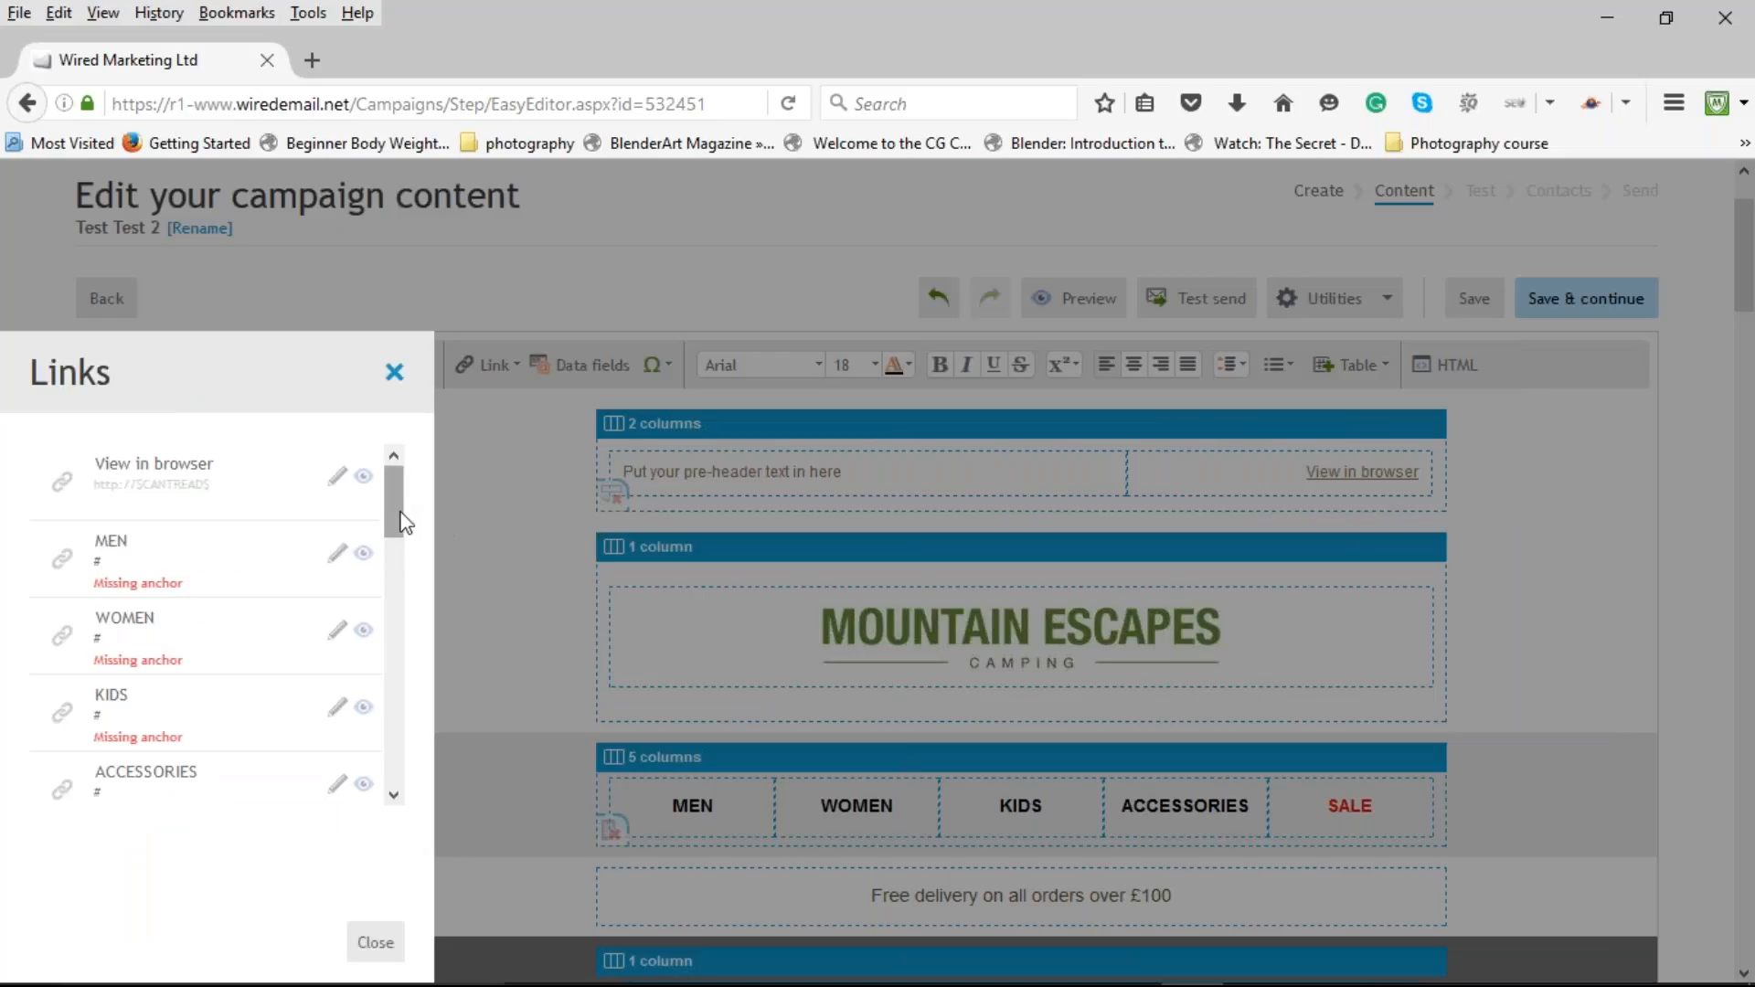
mouse_move(390, 498)
mouse_down()
mouse_move(392, 753)
mouse_move(411, 482)
mouse_up()
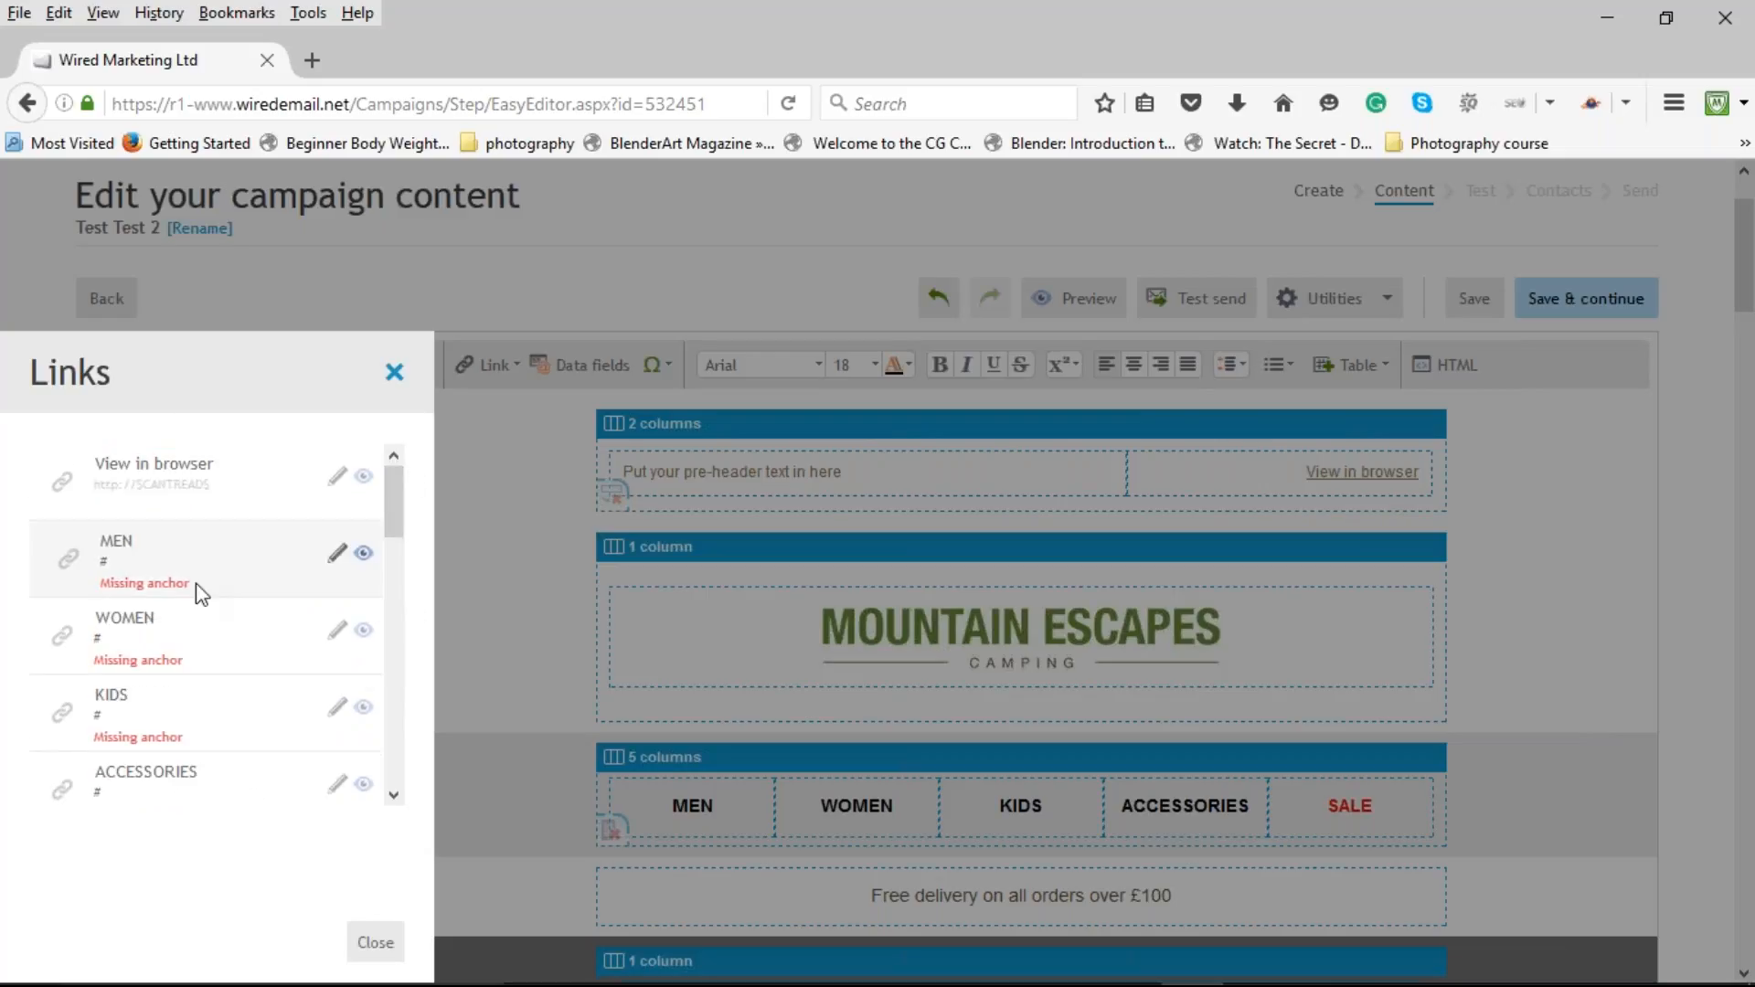
mouse_move(391, 490)
mouse_down()
mouse_move(402, 747)
mouse_move(372, 672)
mouse_move(407, 485)
mouse_up()
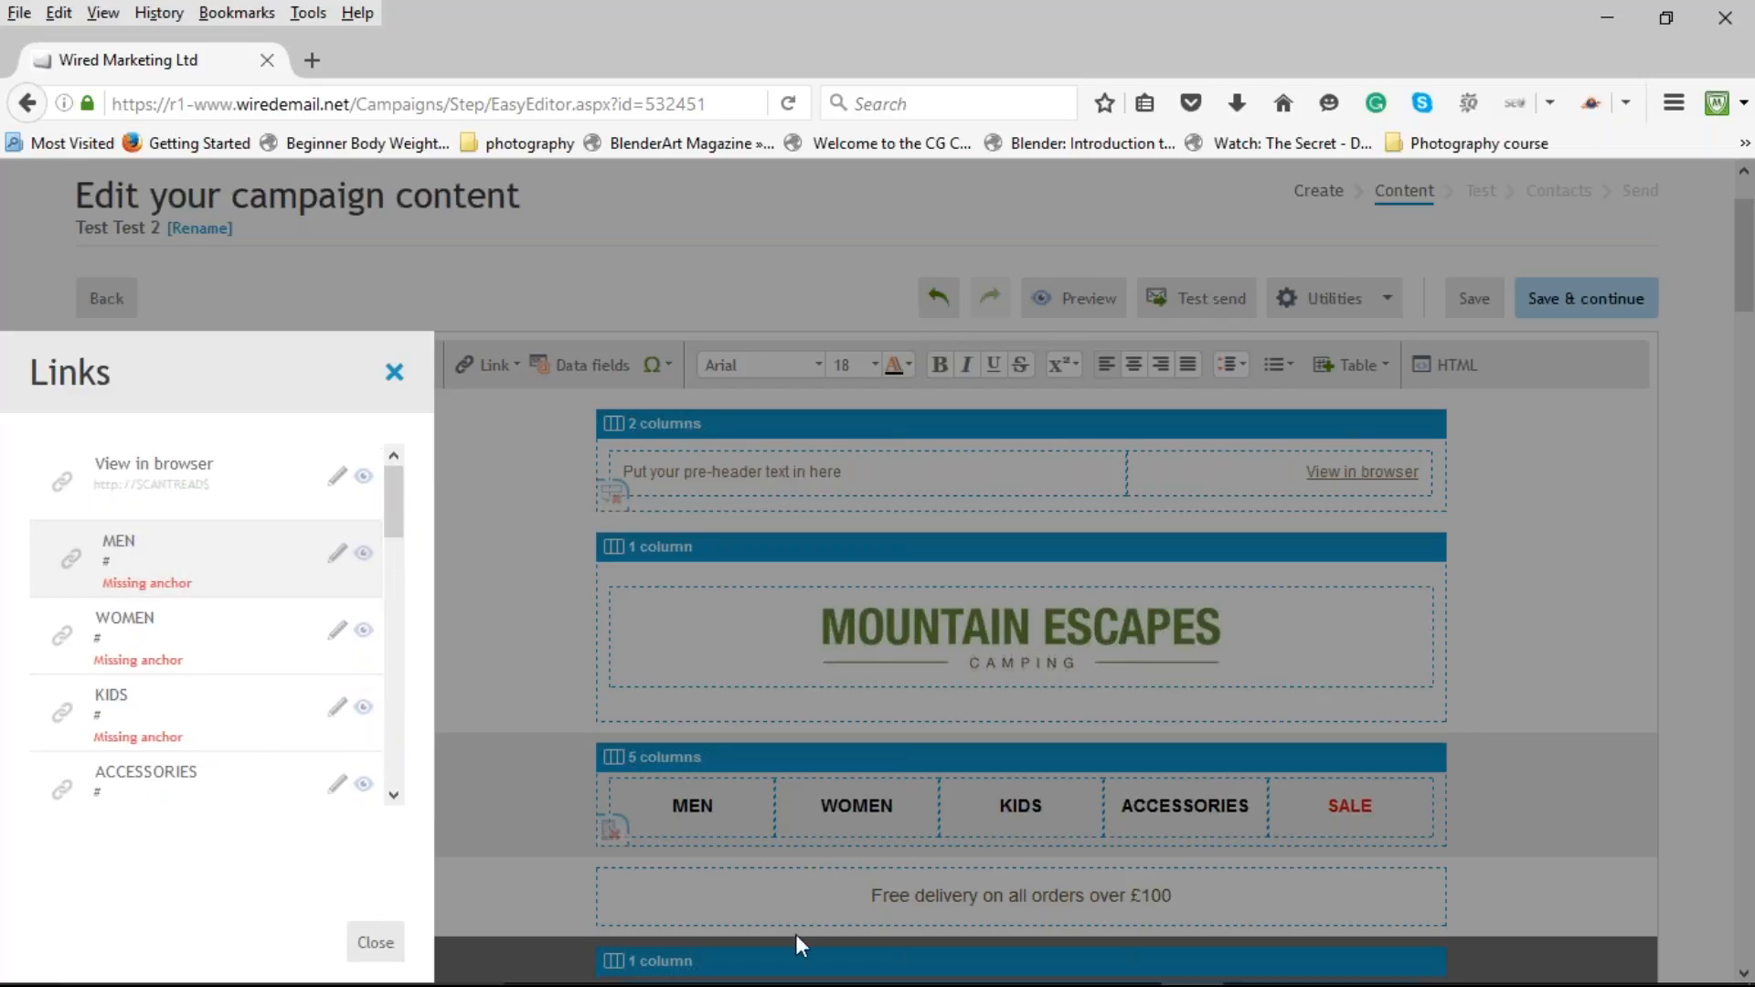
Locate the MEN link in the email, examine its hyperlink text and URL settings without changing them, and close the links list.
click(365, 553)
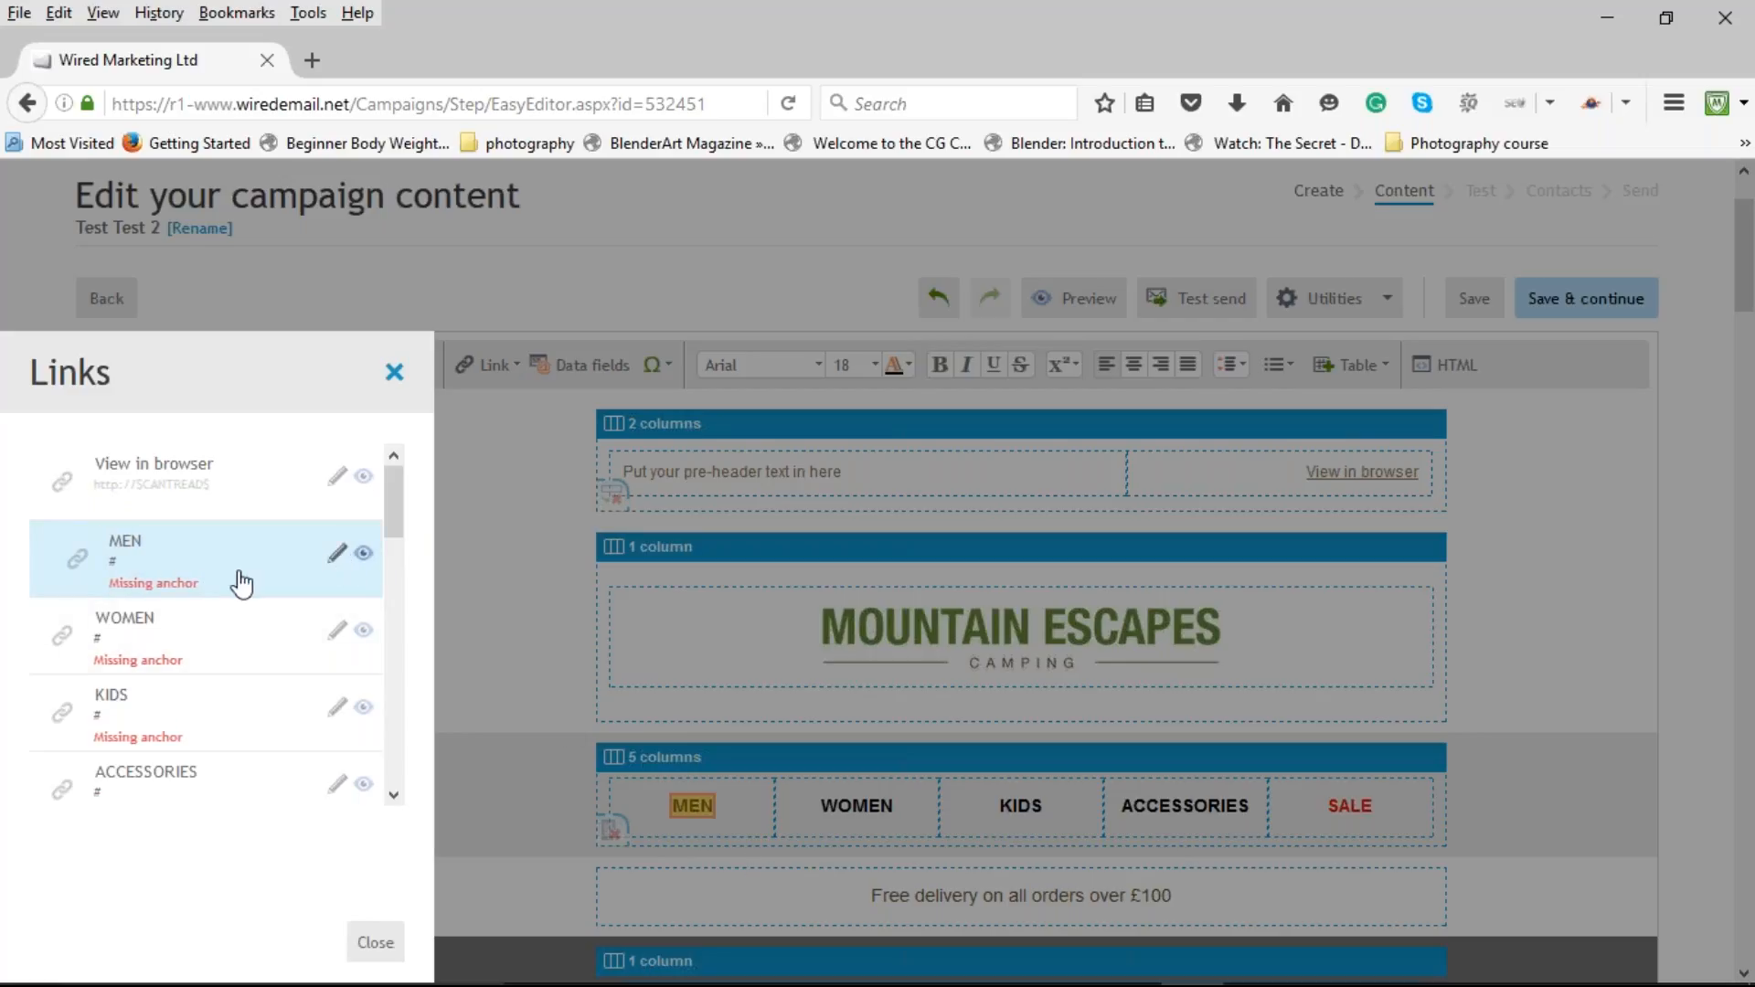
click(337, 554)
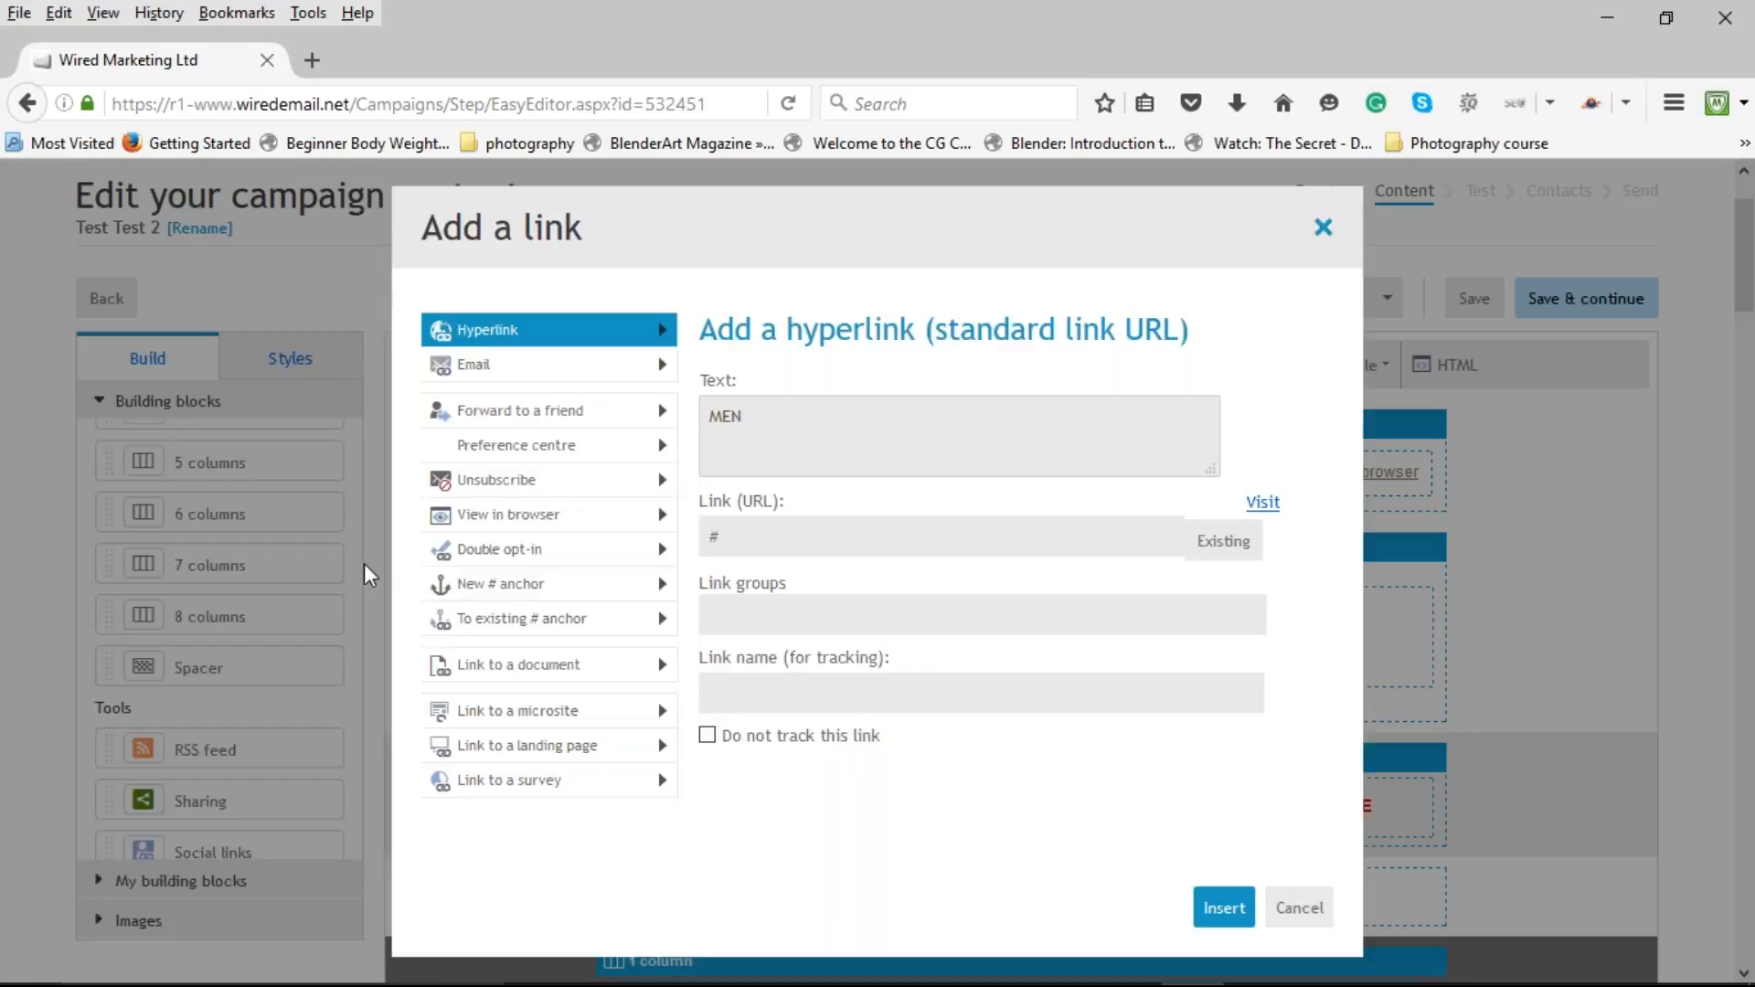
click(805, 533)
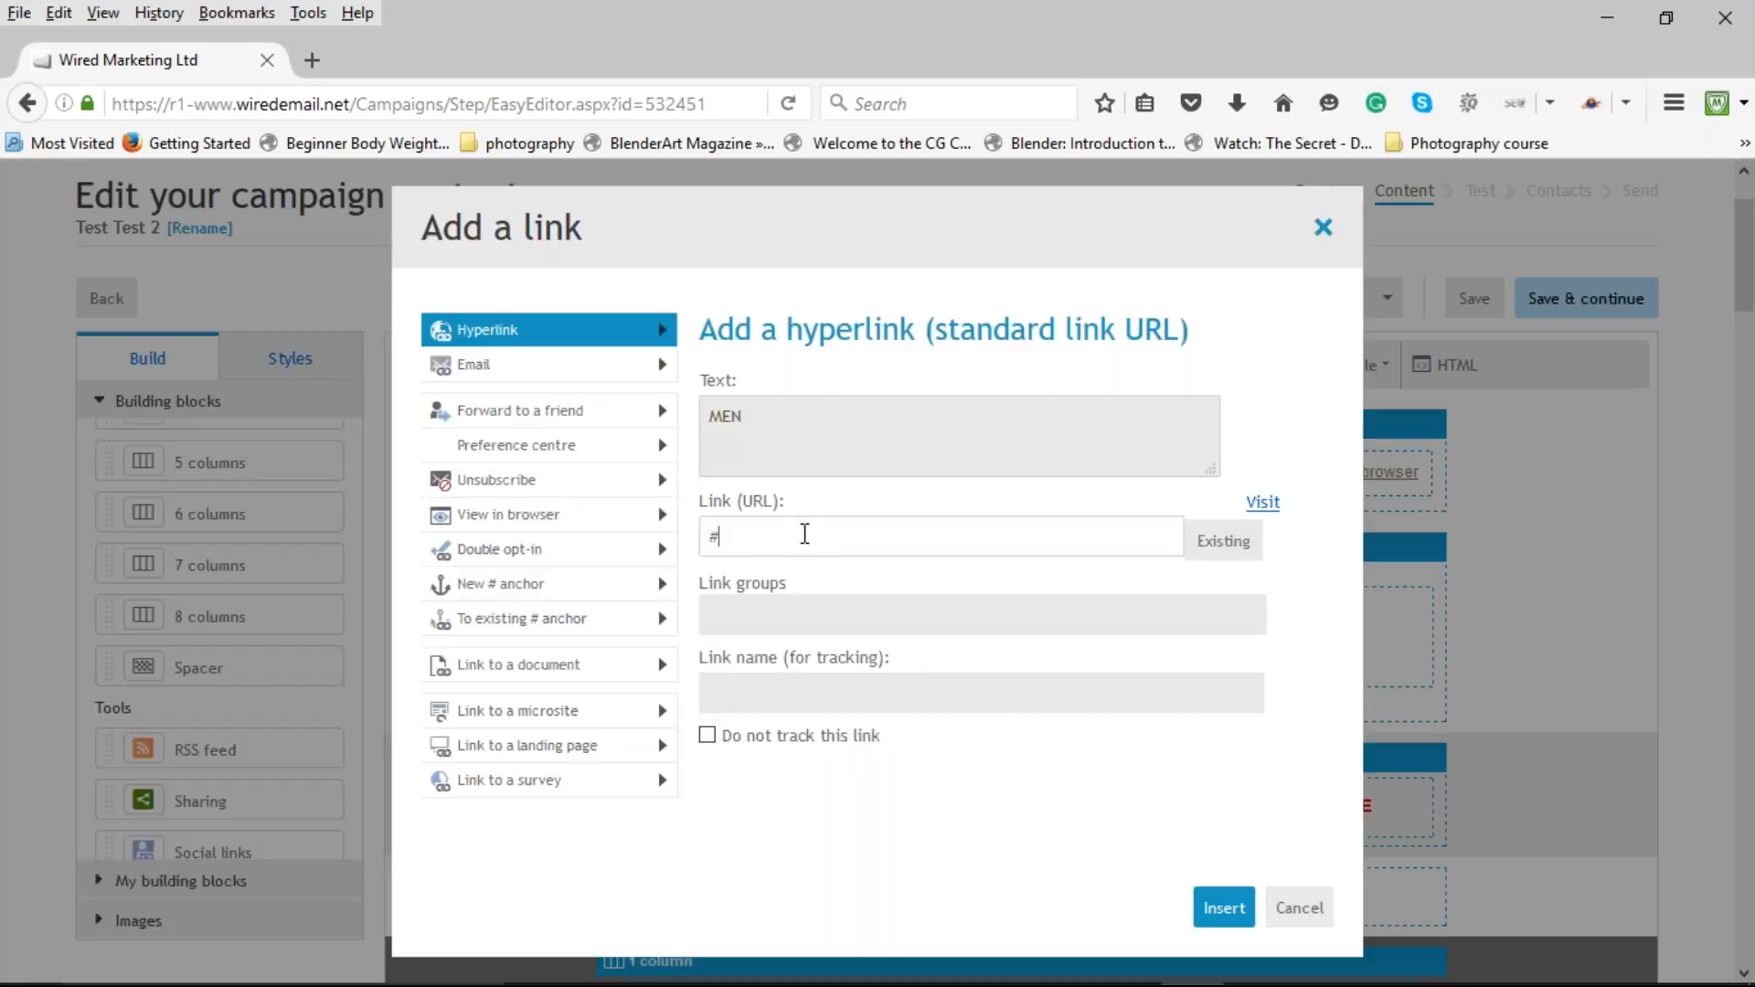
click(769, 423)
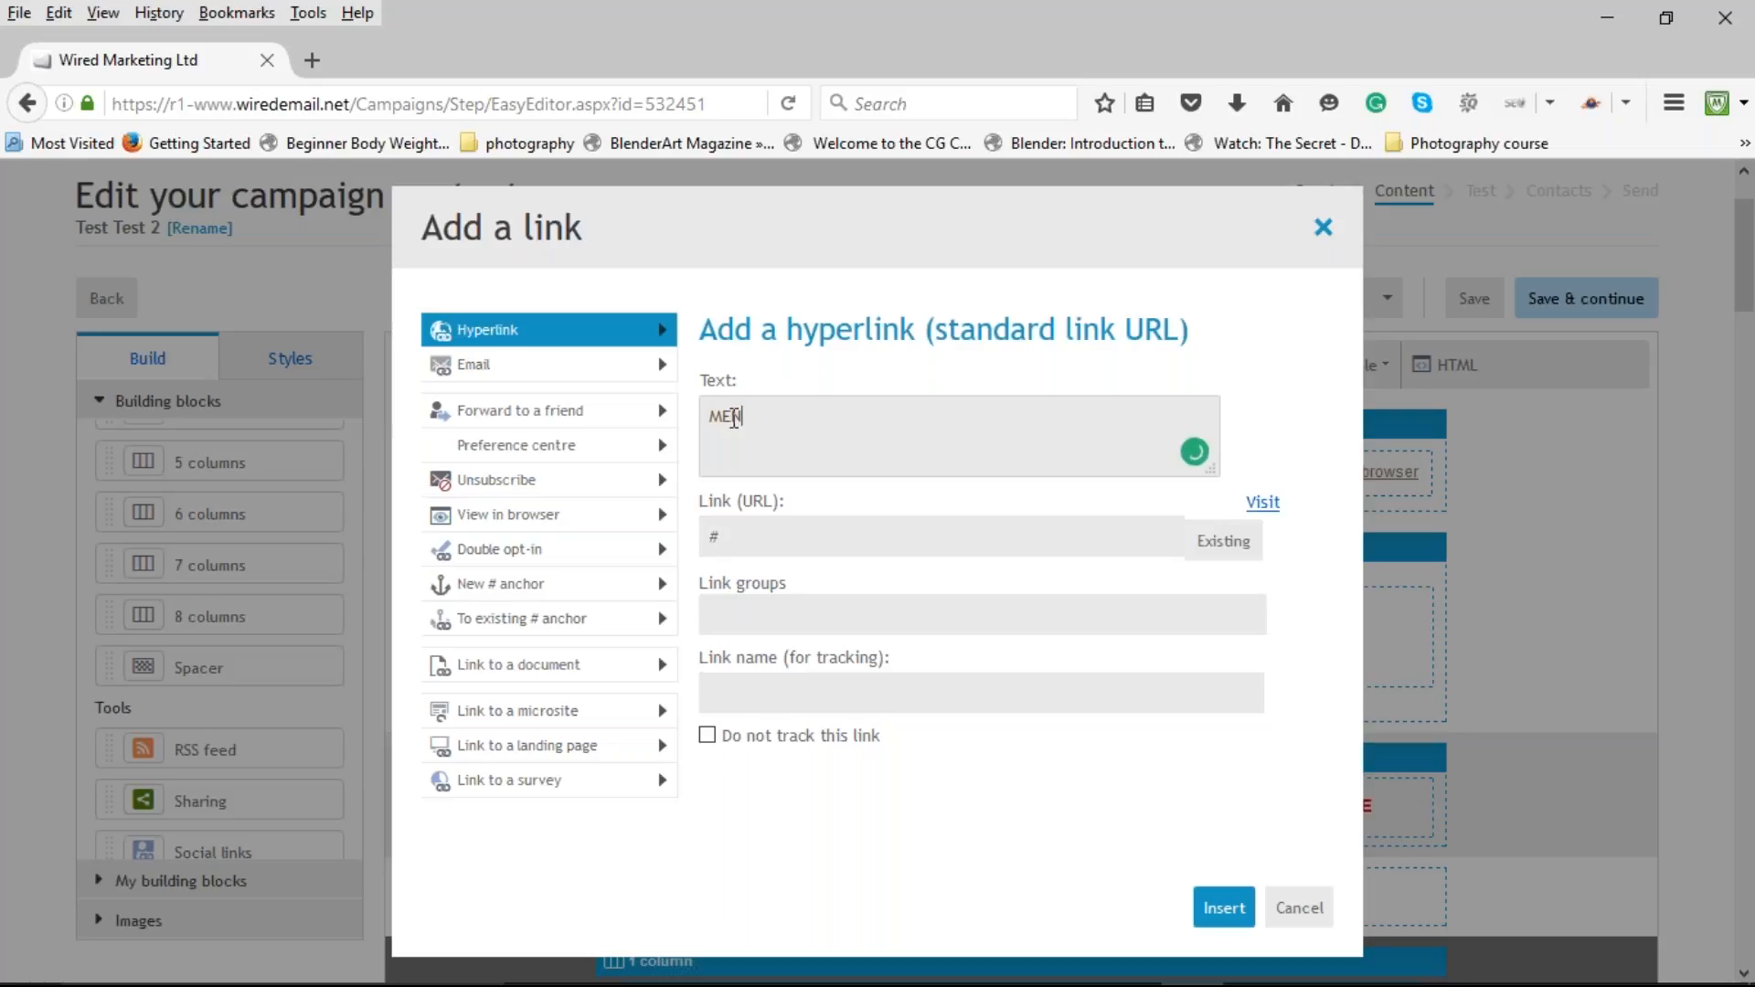
click(768, 544)
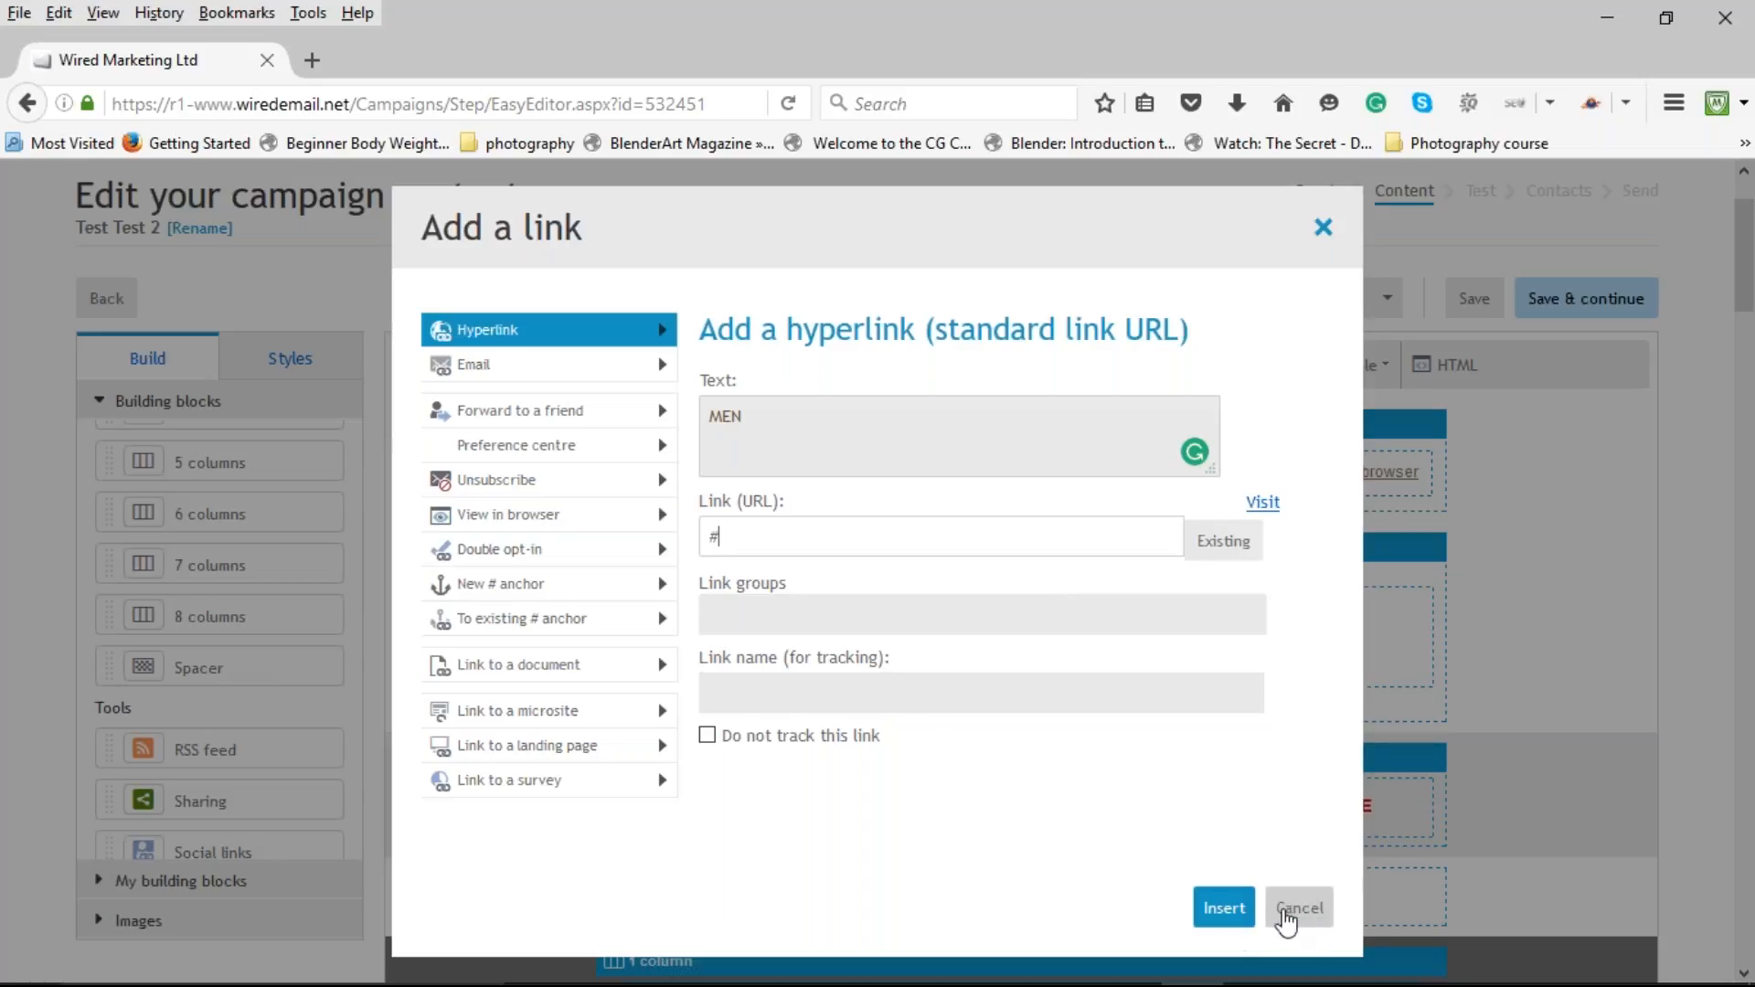
click(1291, 915)
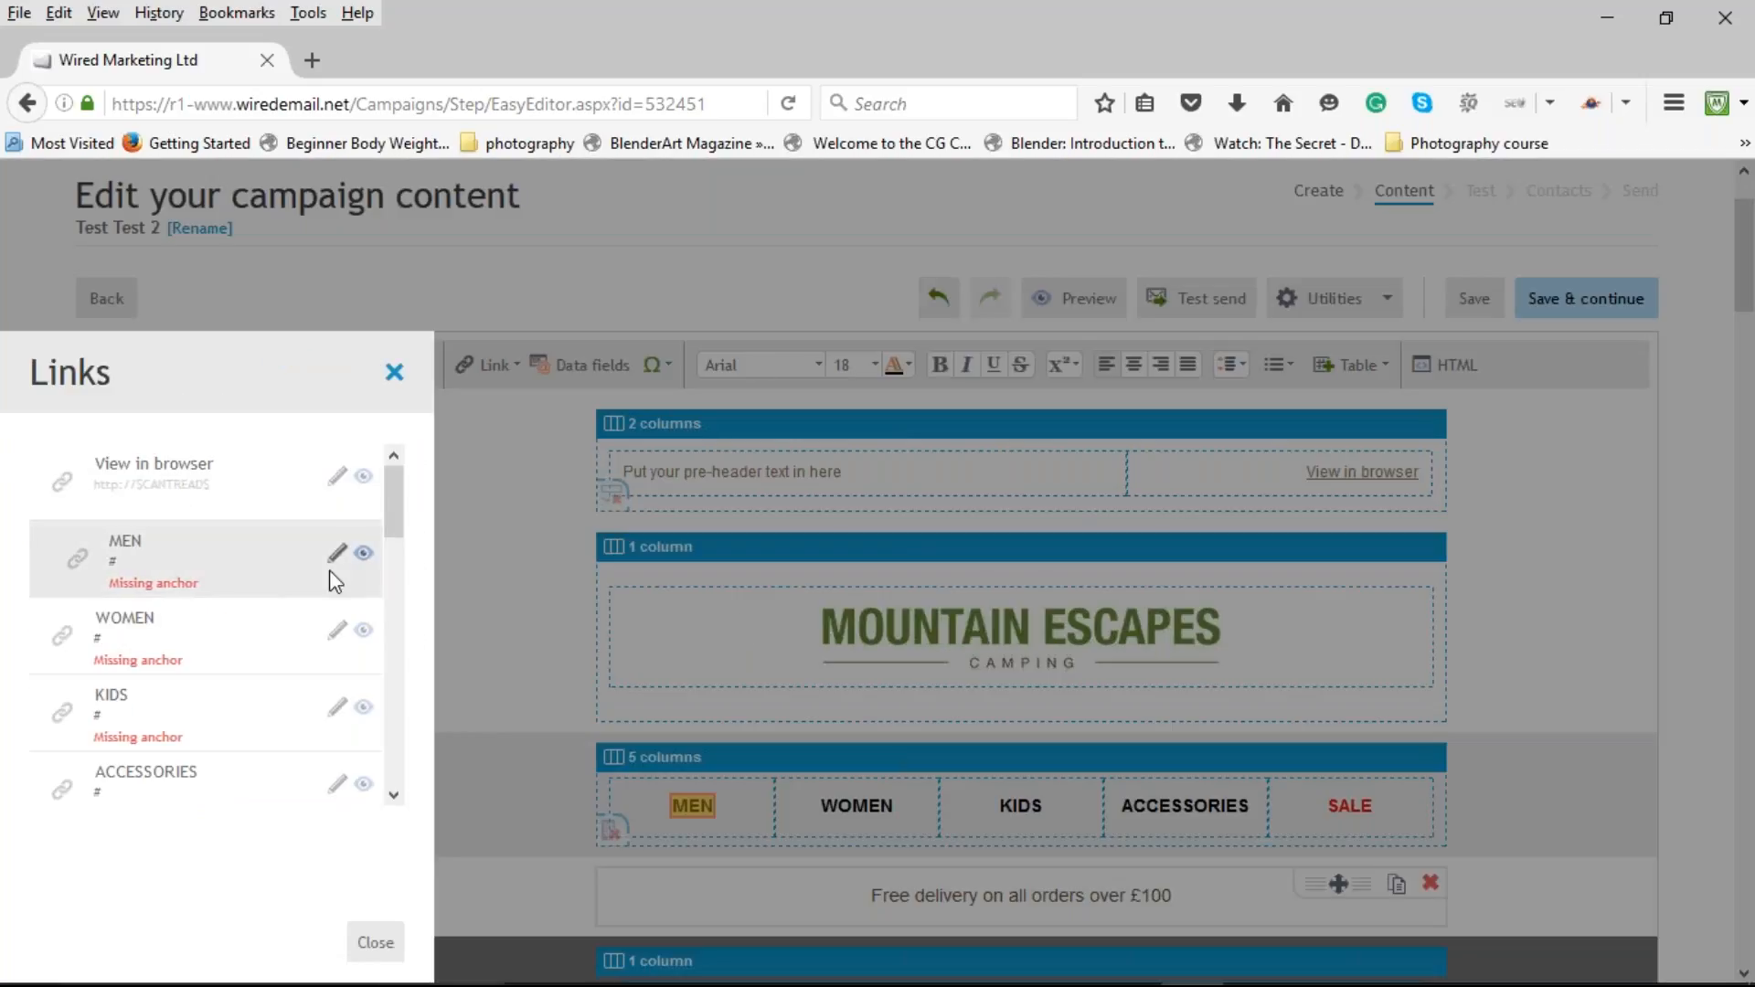
drag(390, 508, 404, 430)
click(375, 942)
Examine the saved and auto-saved versions available for restoring the campaign, and close the dialog without restoring one.
click(1363, 305)
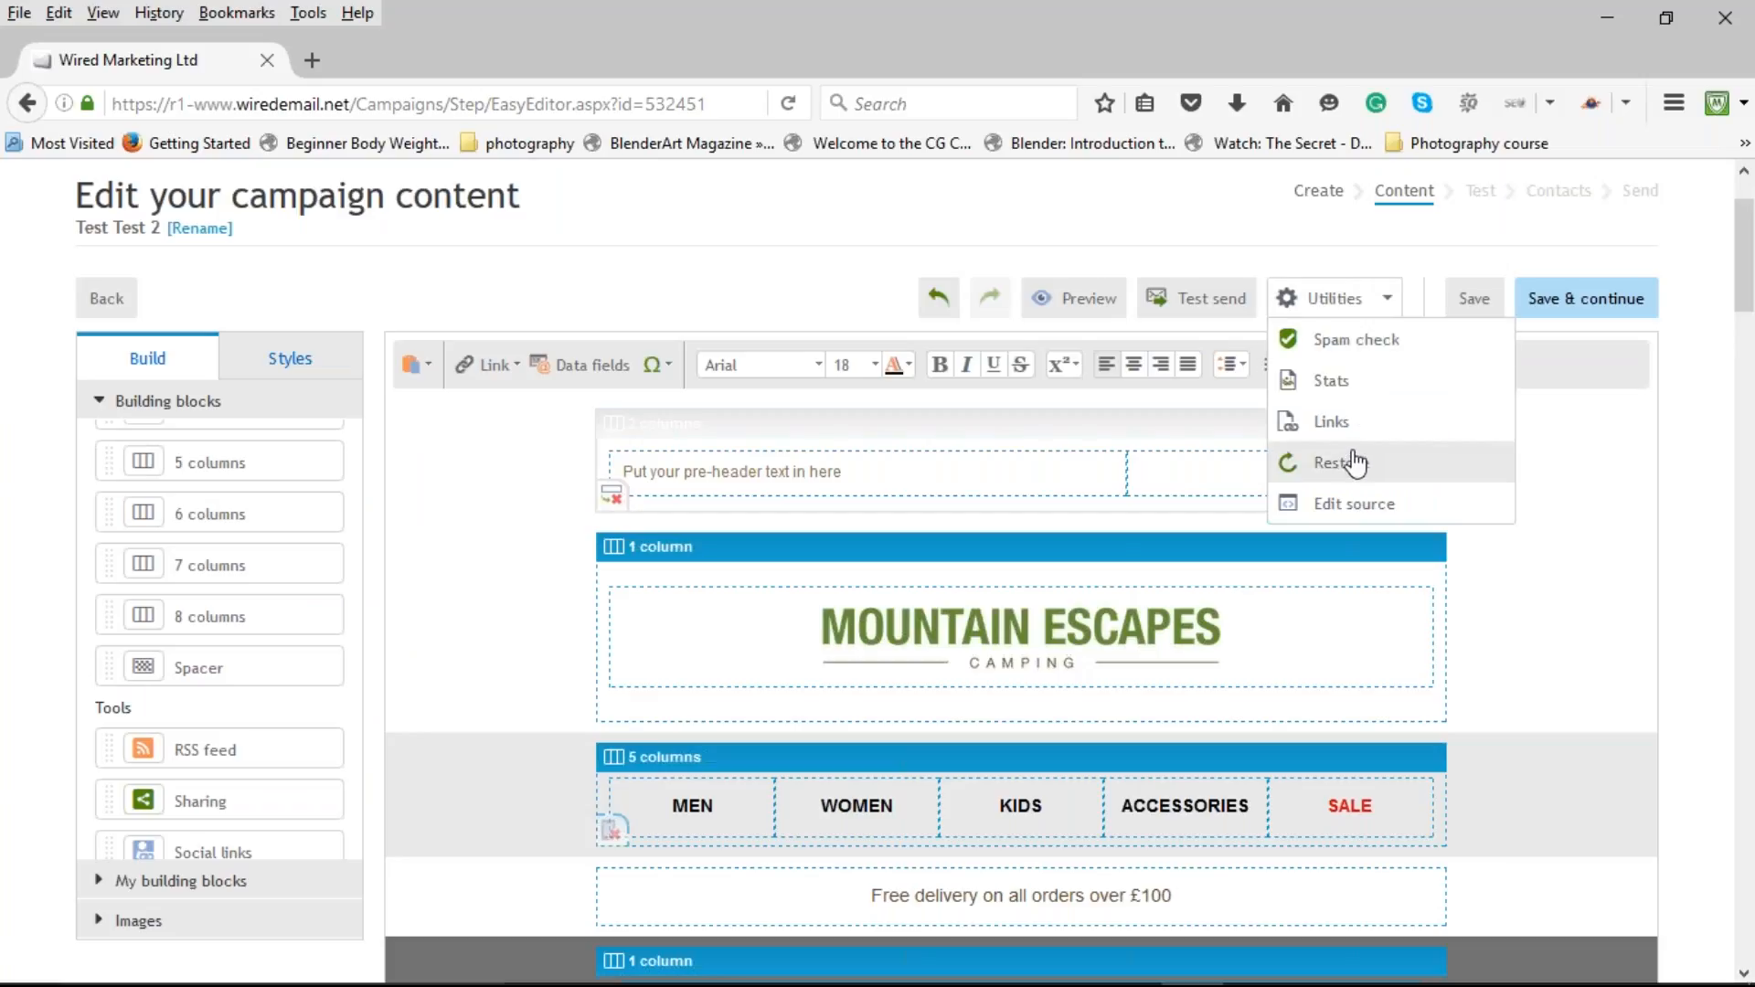
click(1557, 500)
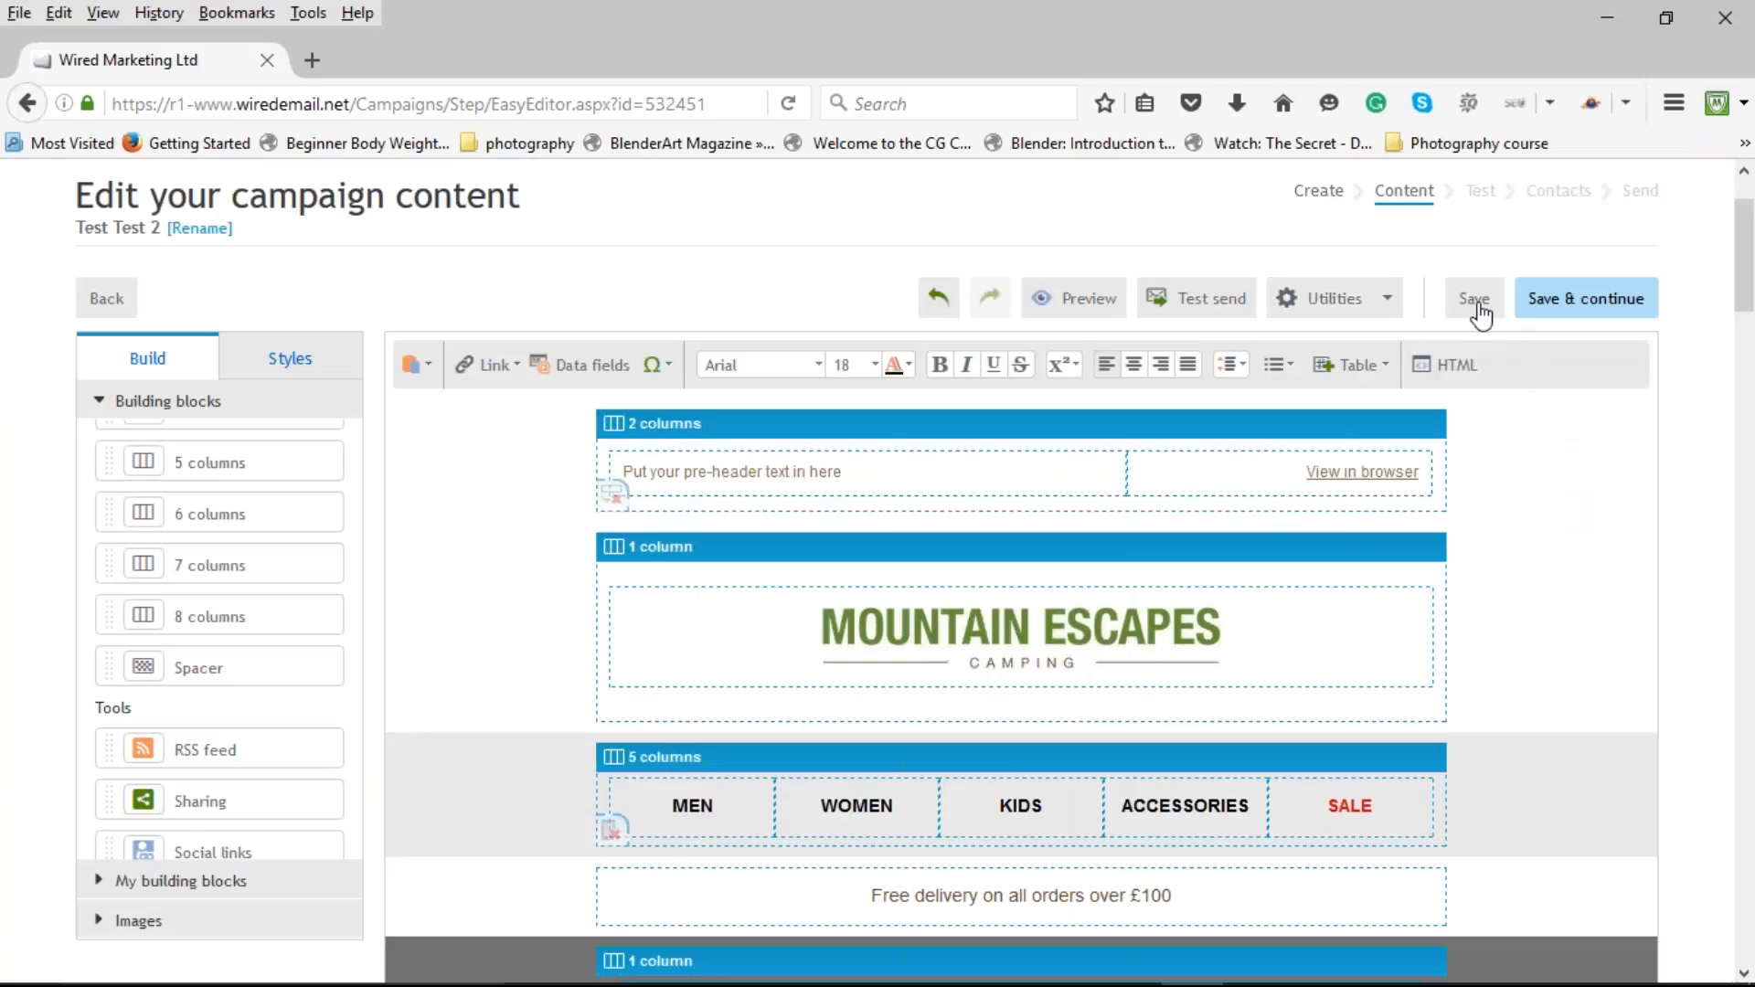
click(1390, 306)
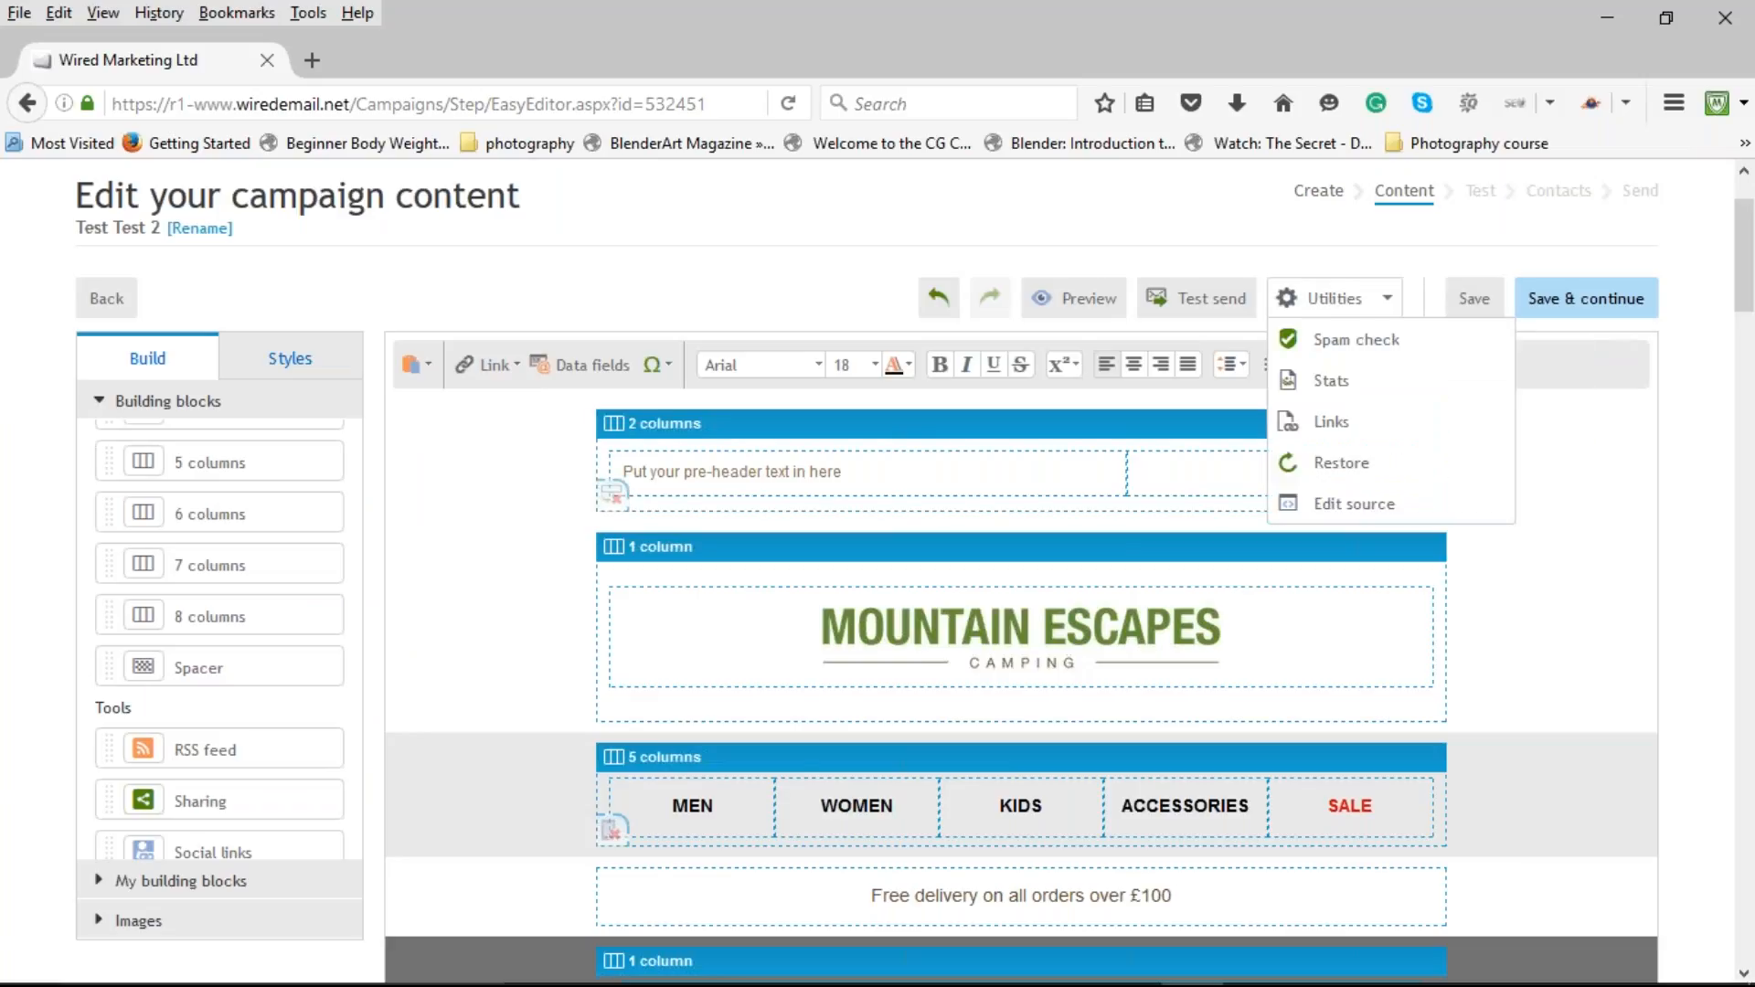
click(1358, 468)
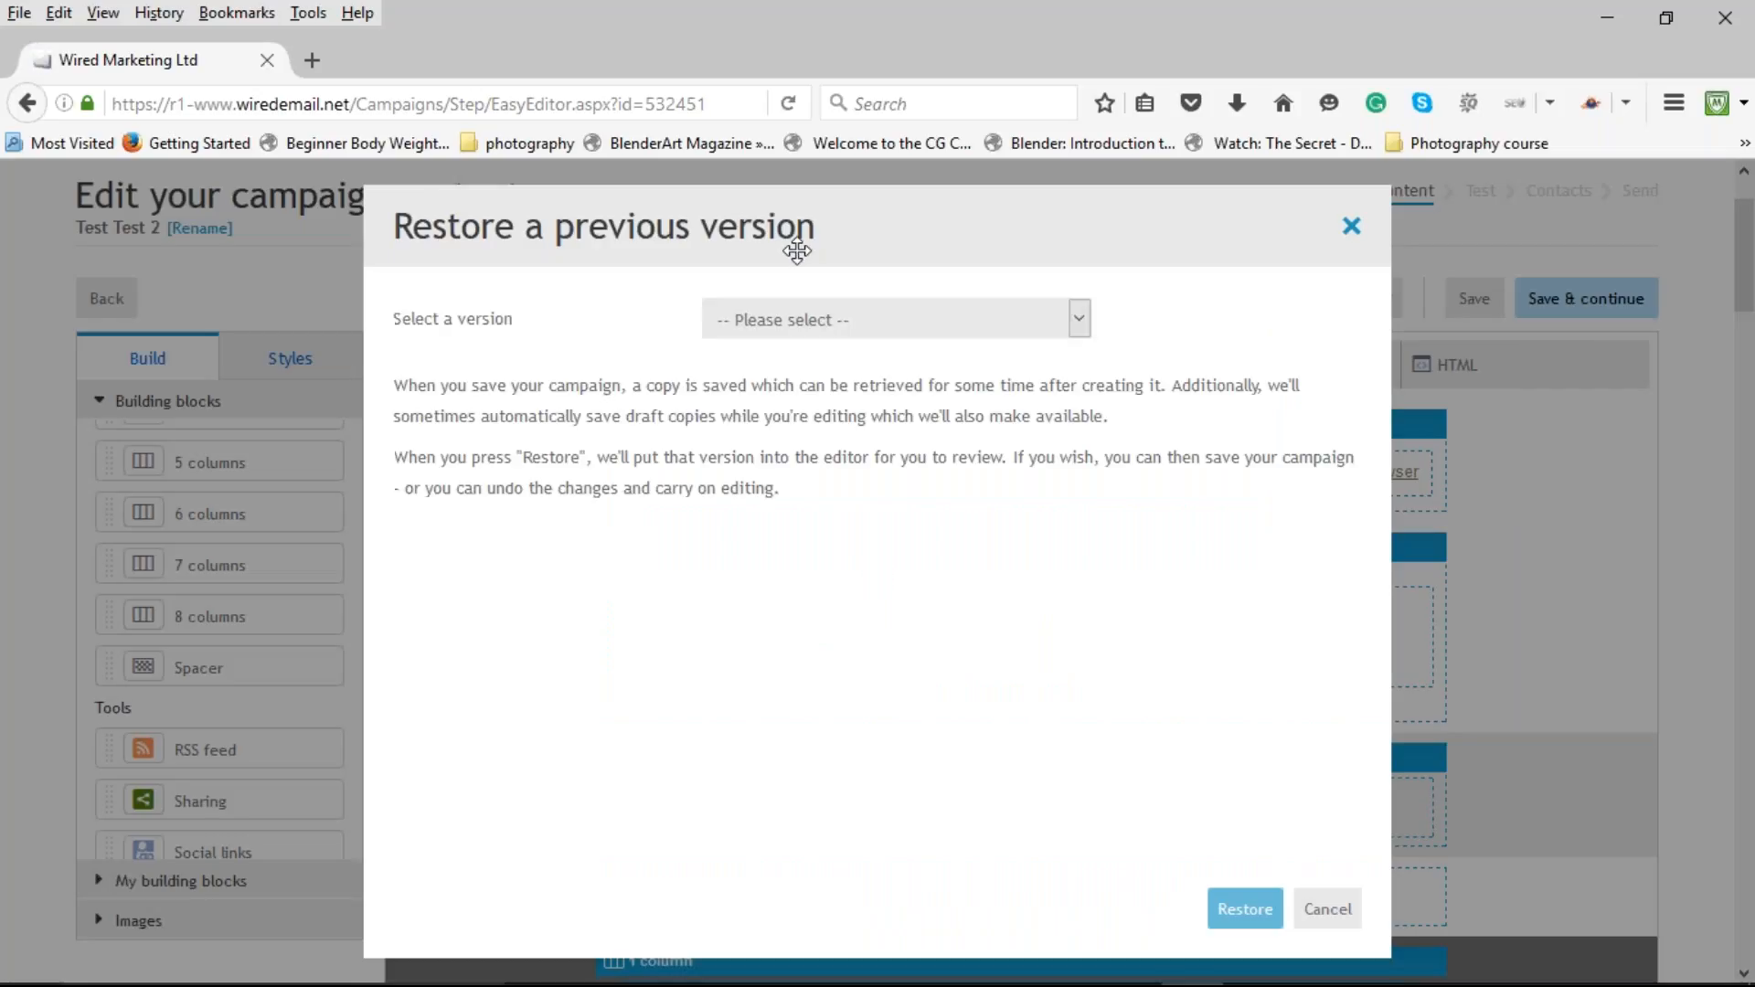
click(1085, 322)
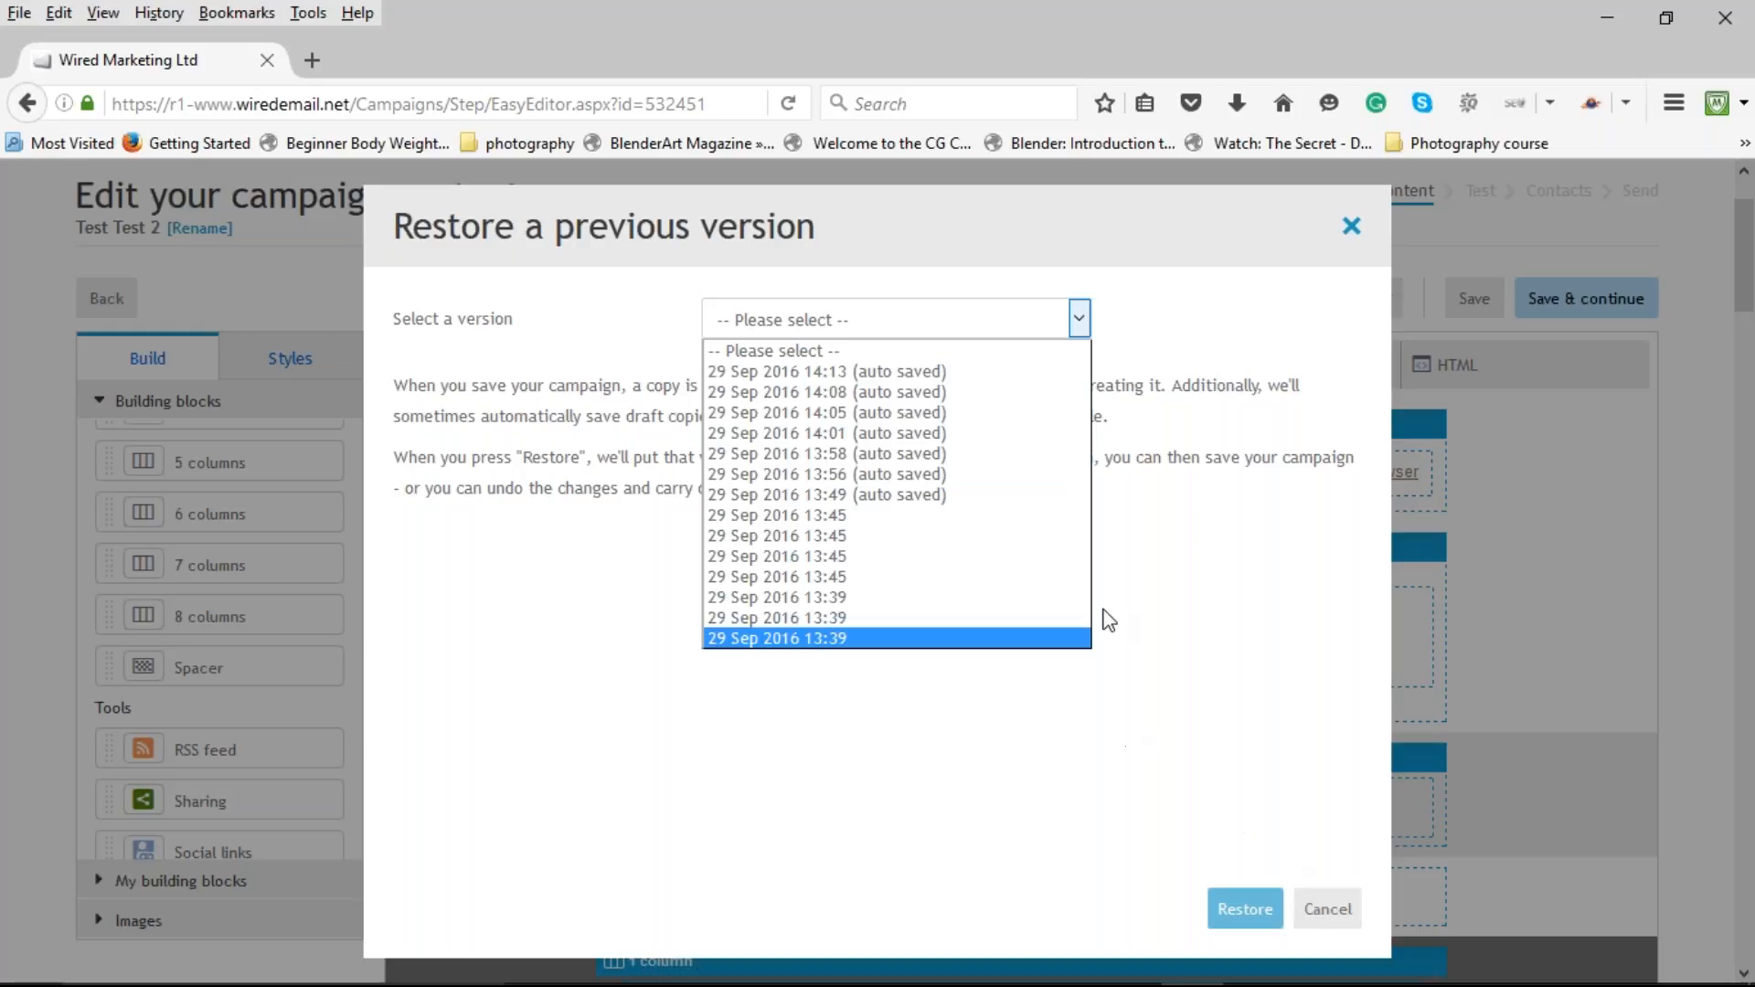
click(1158, 492)
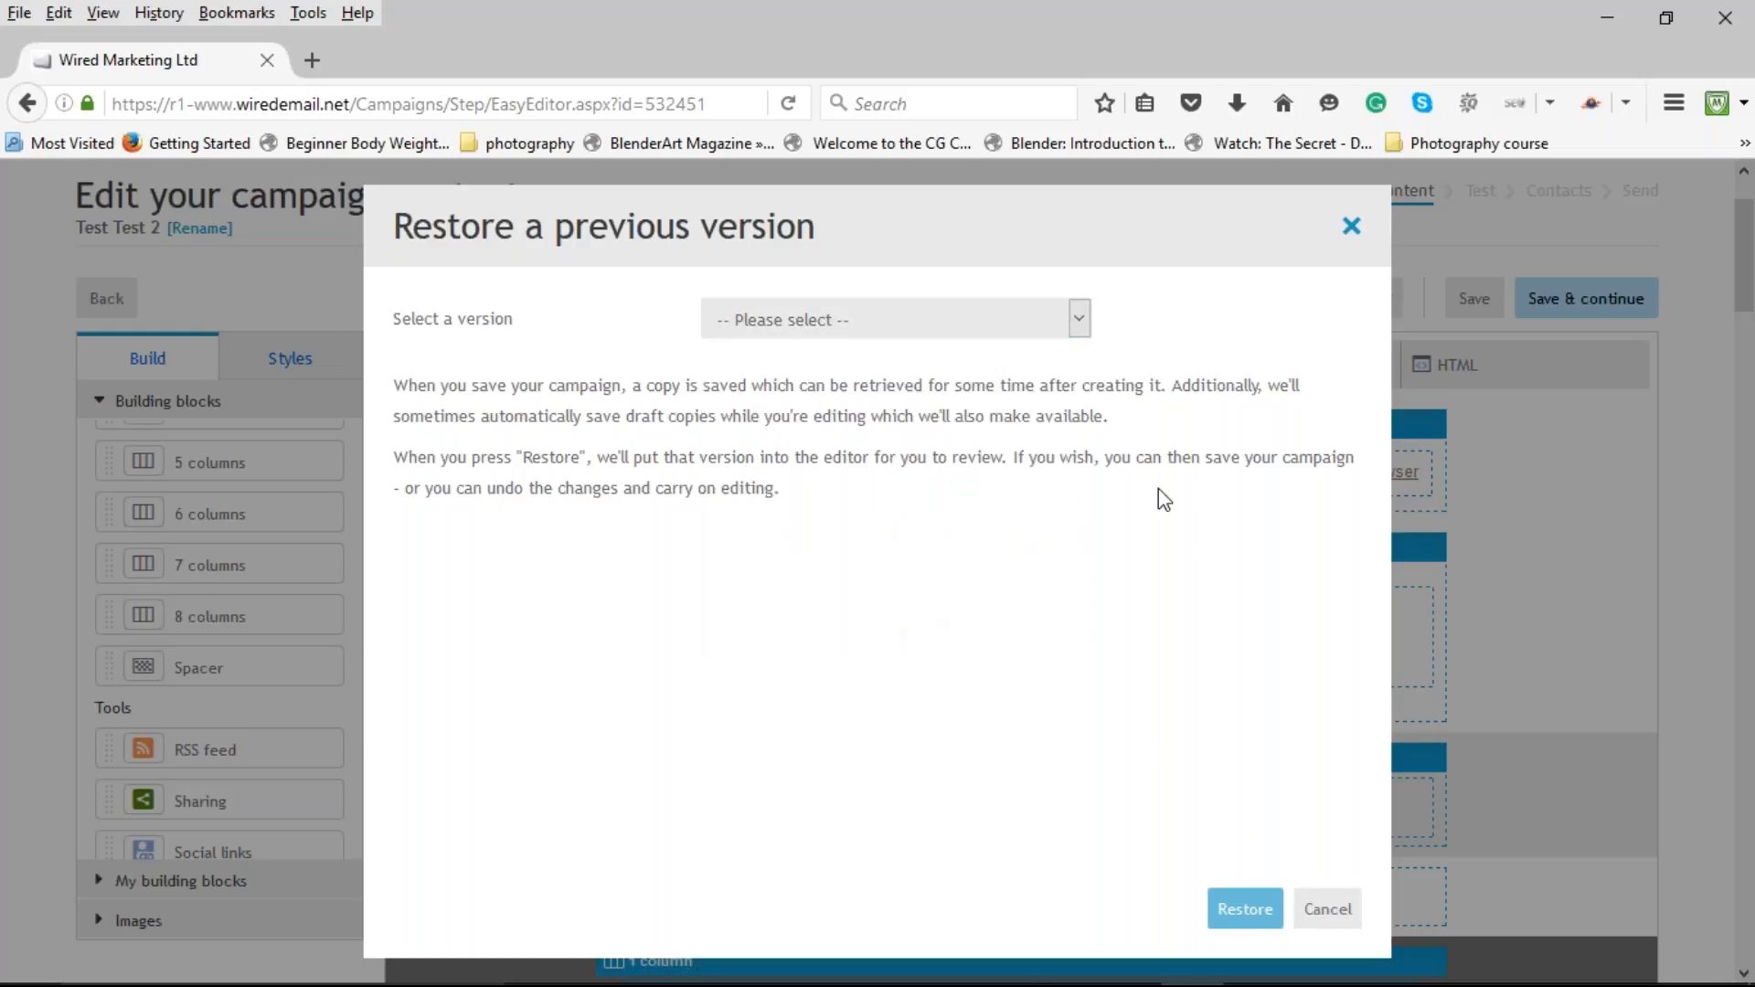
click(1328, 908)
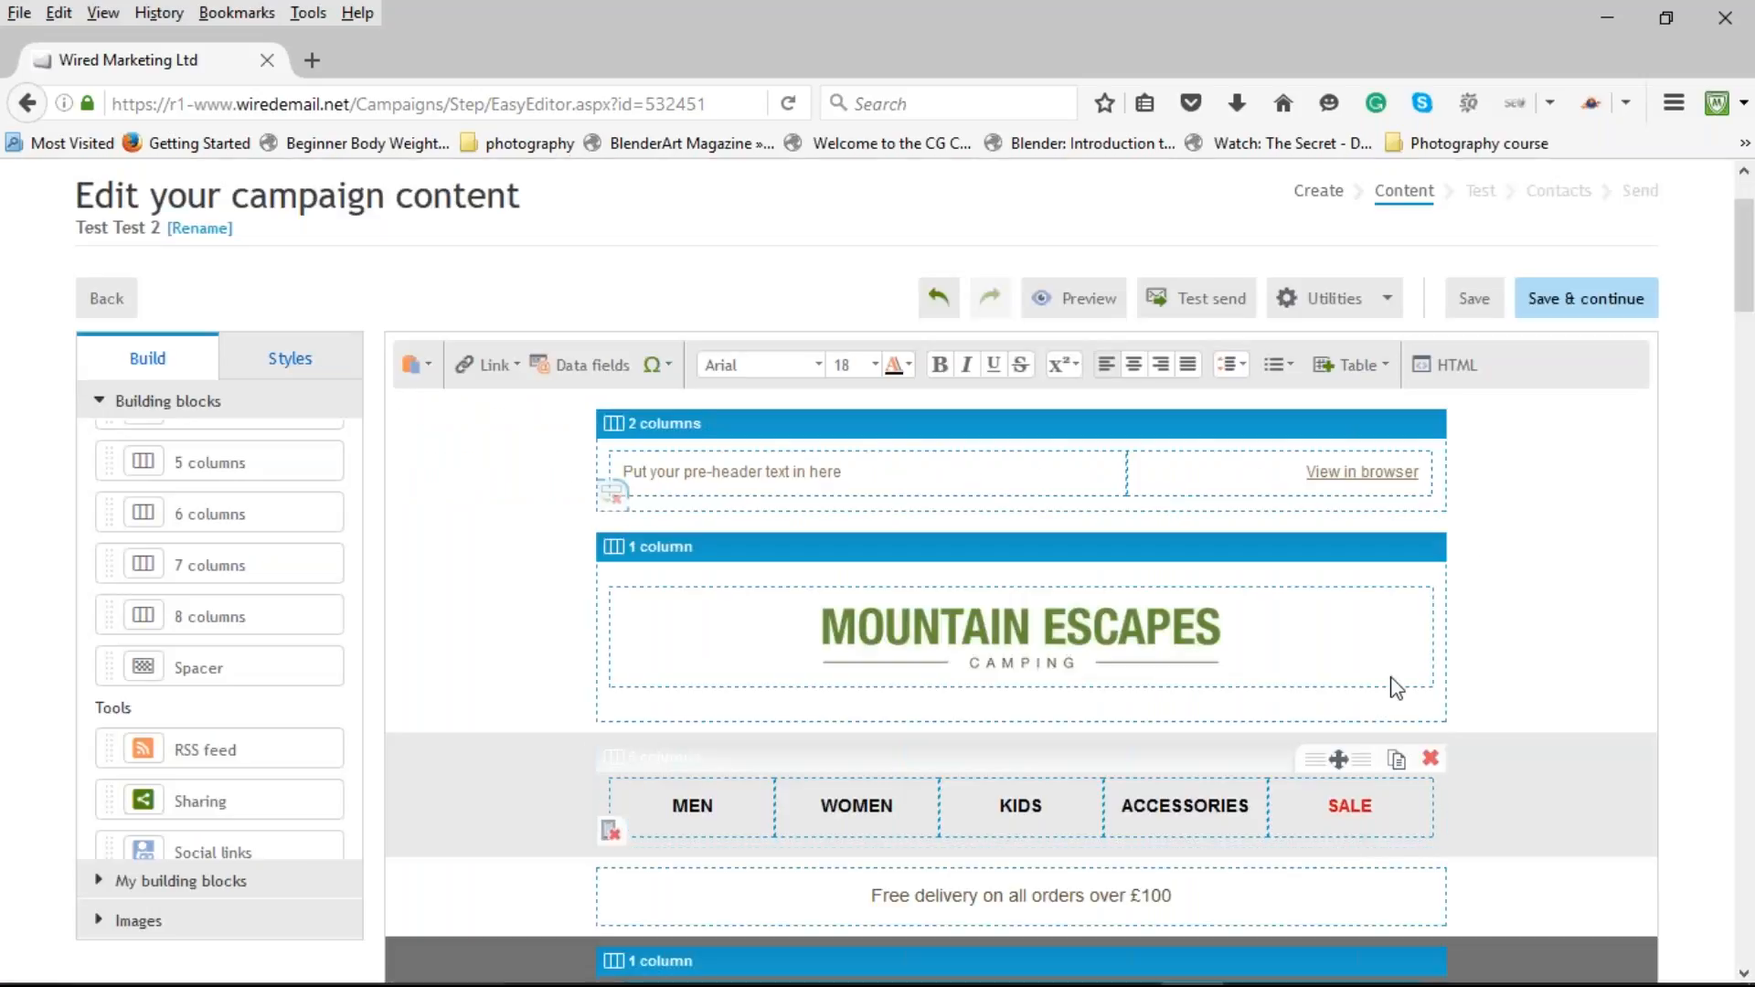
Examine the campaign's full HTML source code, and return to the design view without editing it.
click(1389, 309)
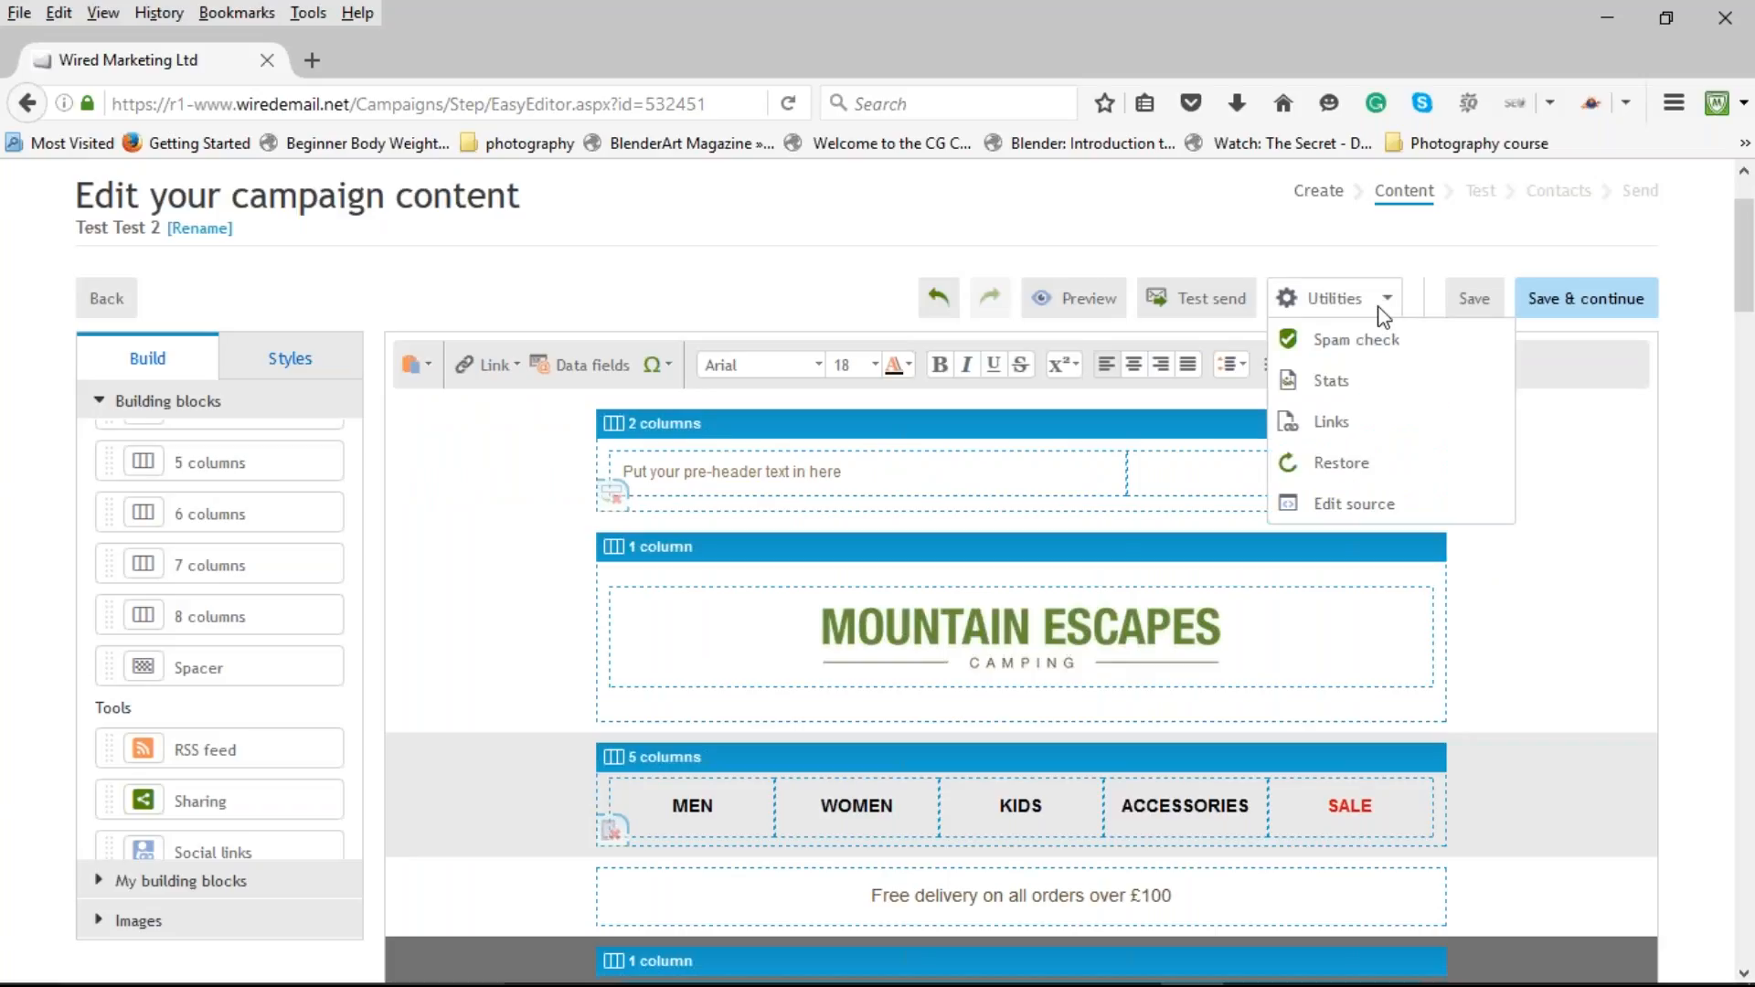
click(1374, 508)
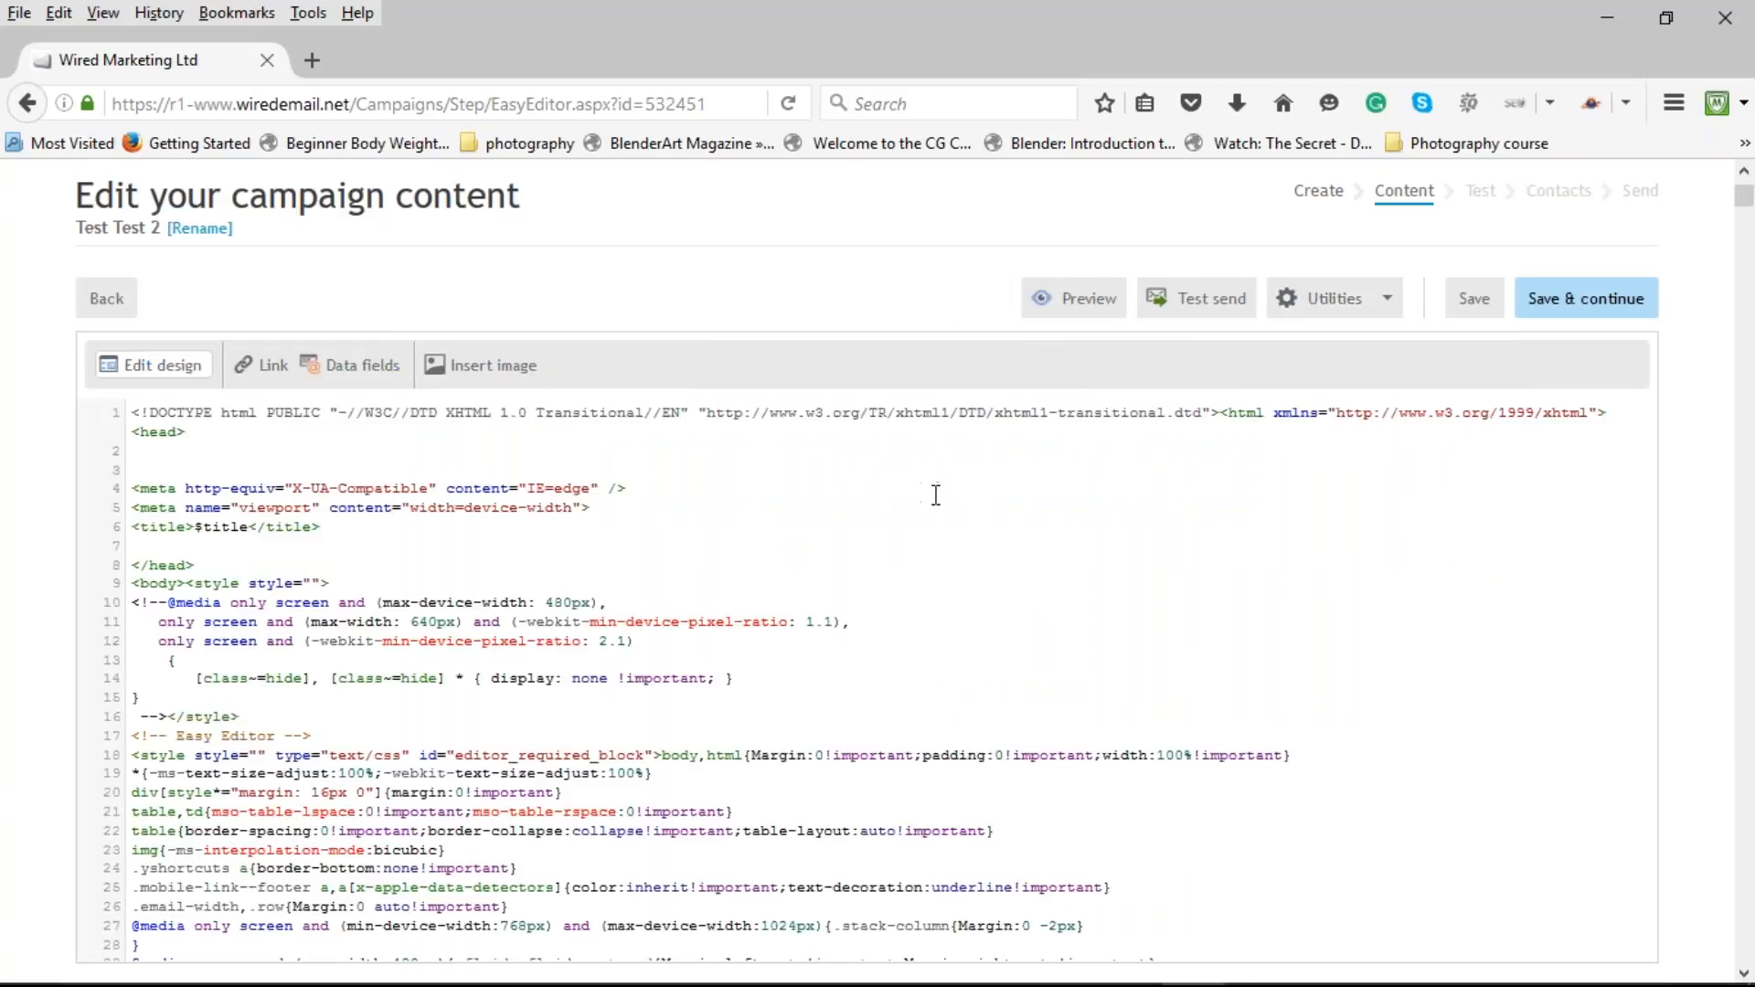
scroll(940, 496, down, 3)
scroll(941, 494, up, 3)
scroll(966, 574, down, 2)
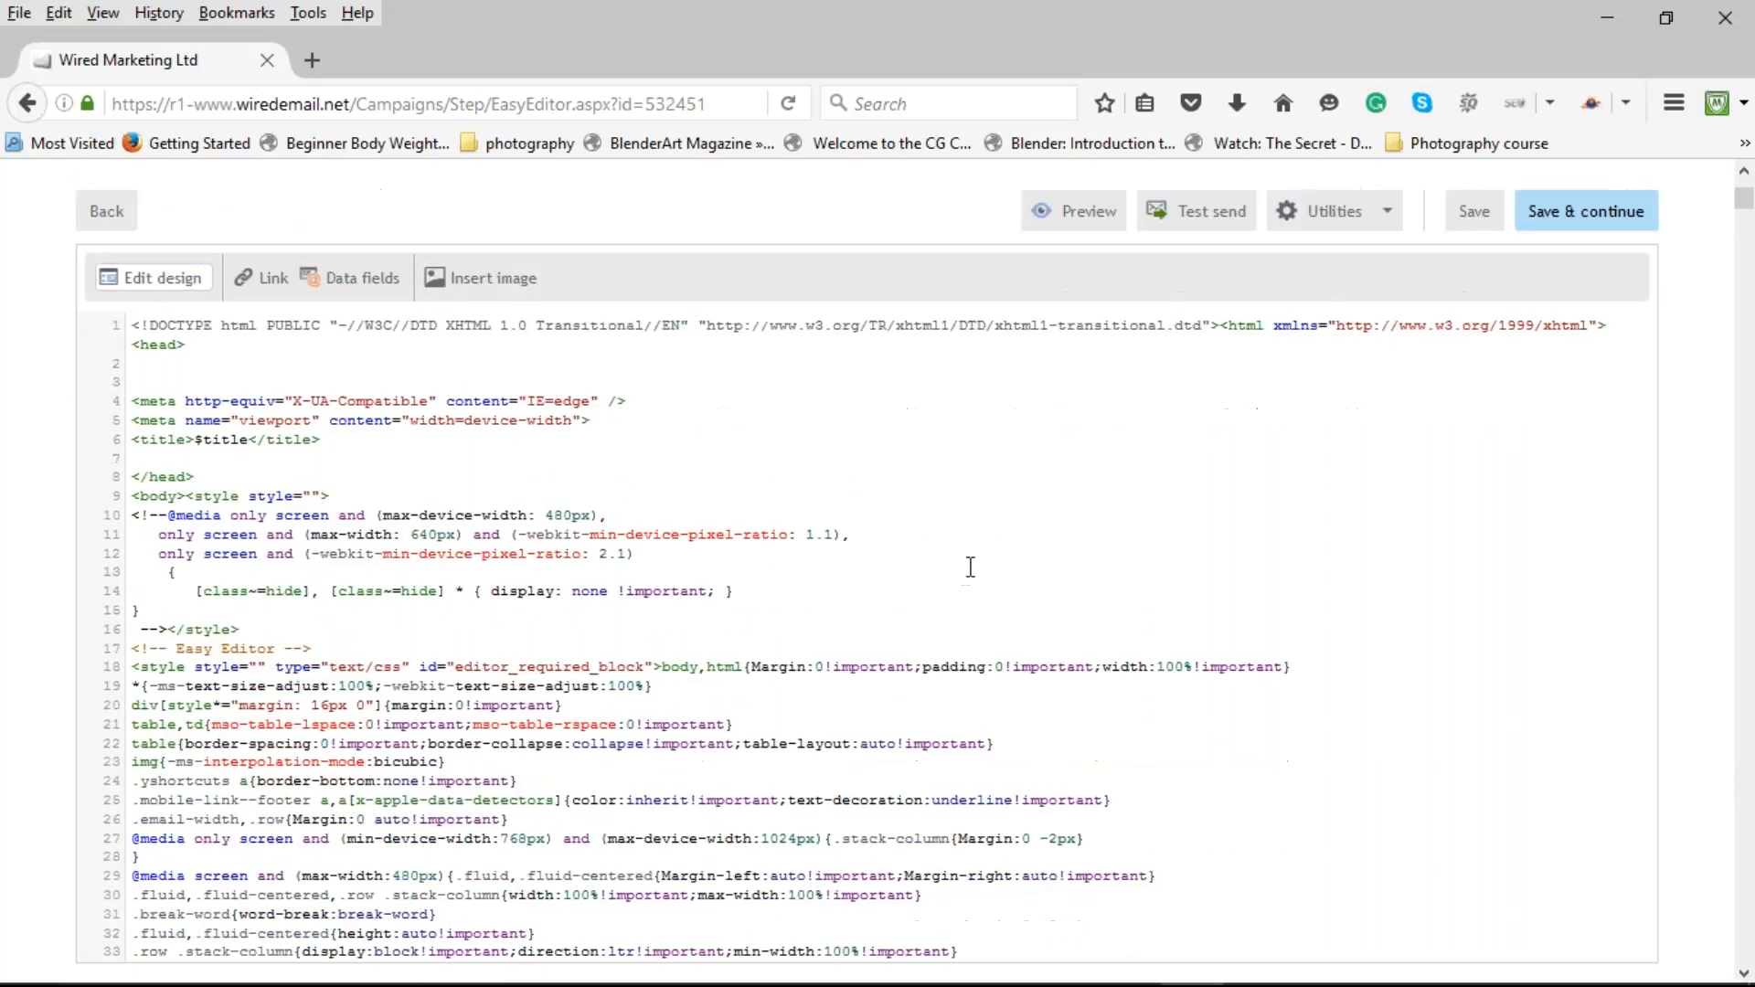
scroll(970, 566, down, 5)
scroll(980, 555, down, 15)
scroll(985, 552, down, 18)
scroll(990, 552, down, 15)
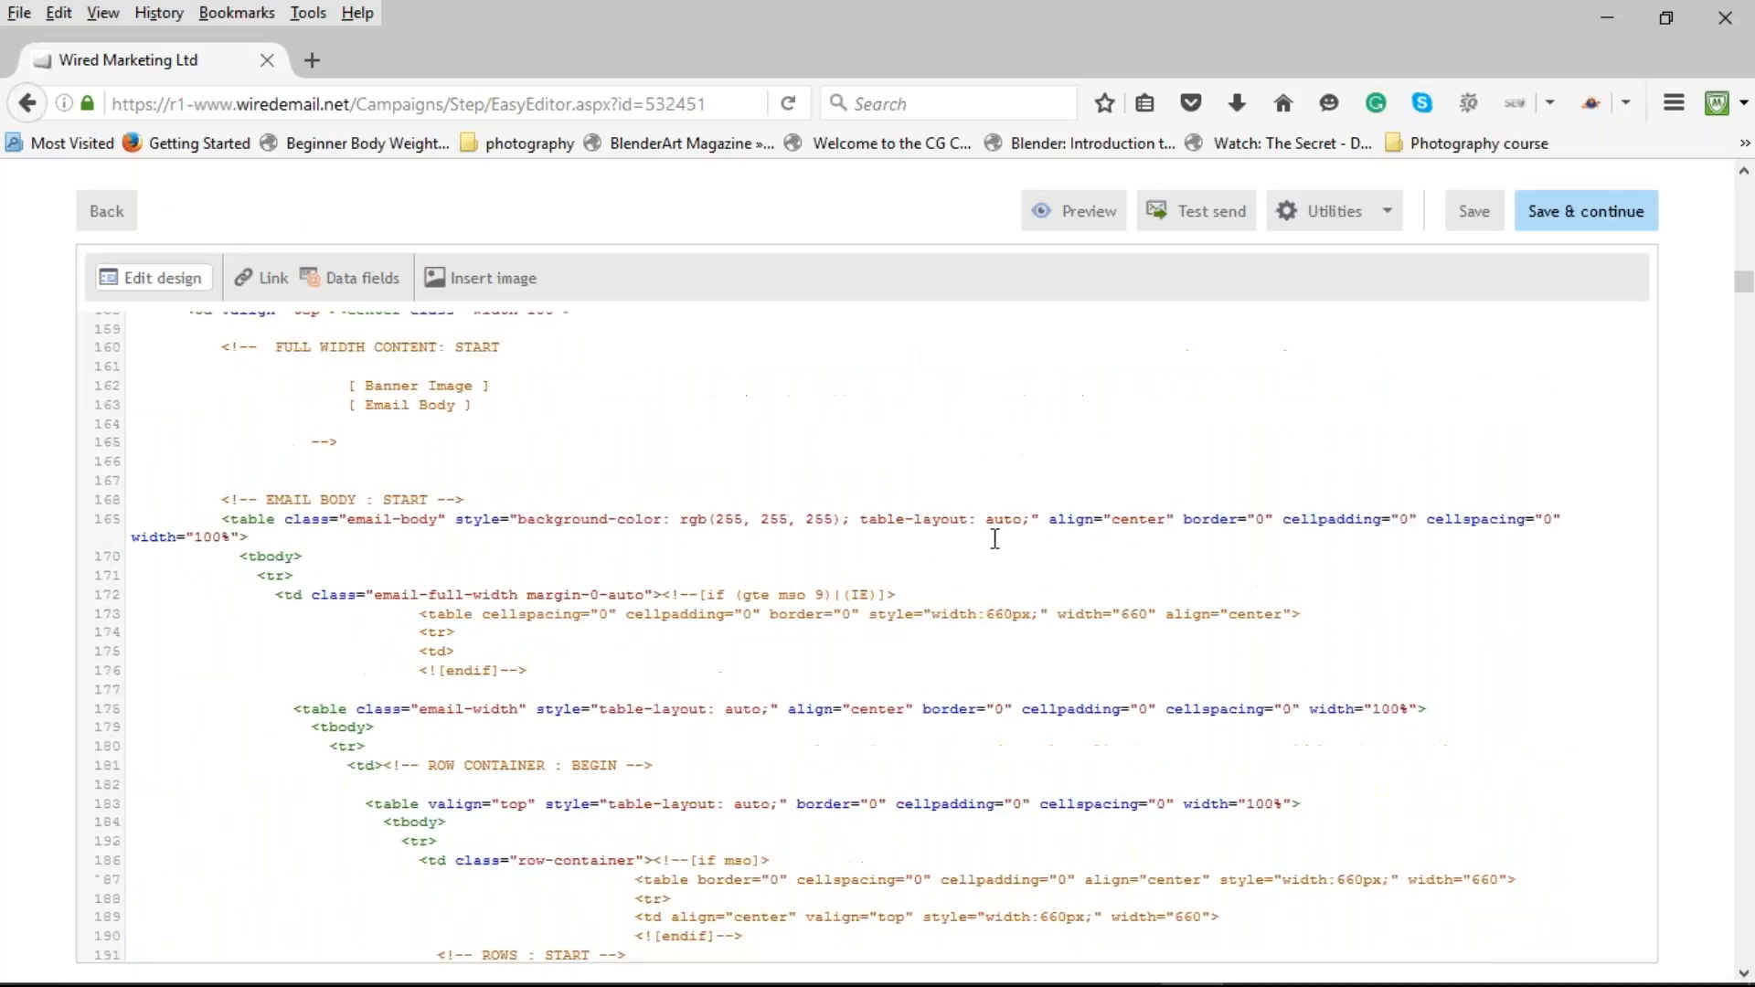
scroll(918, 471, up, 20)
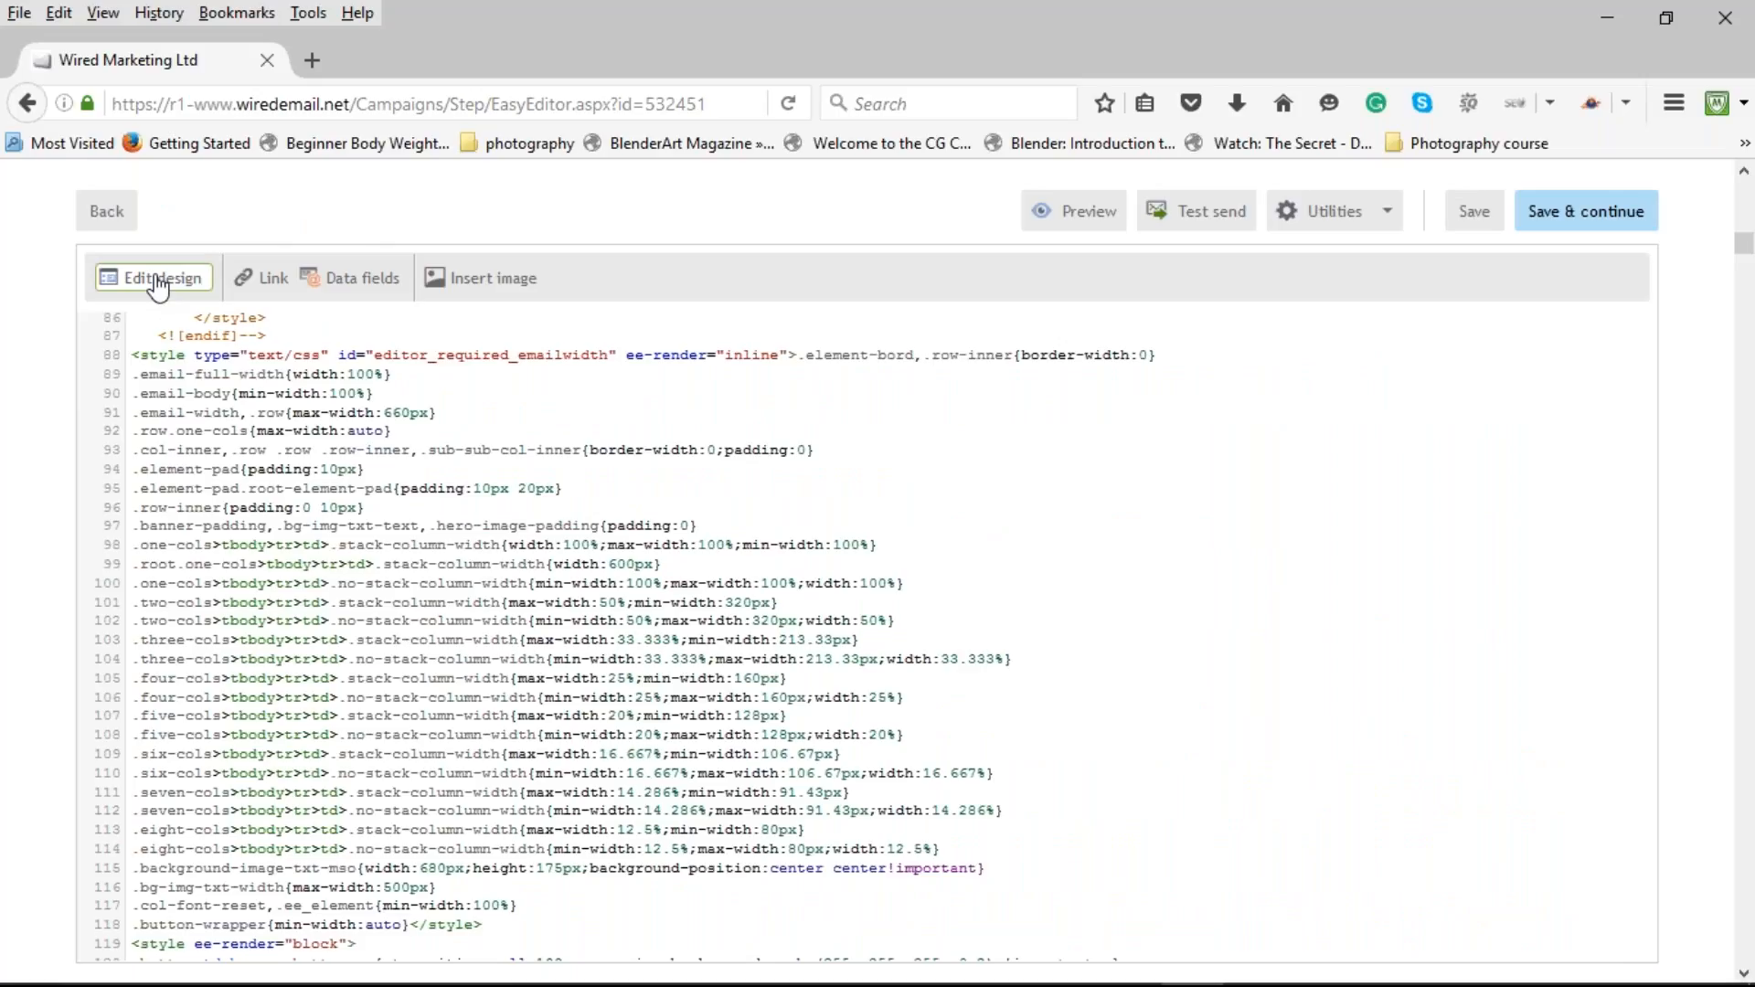
click(160, 279)
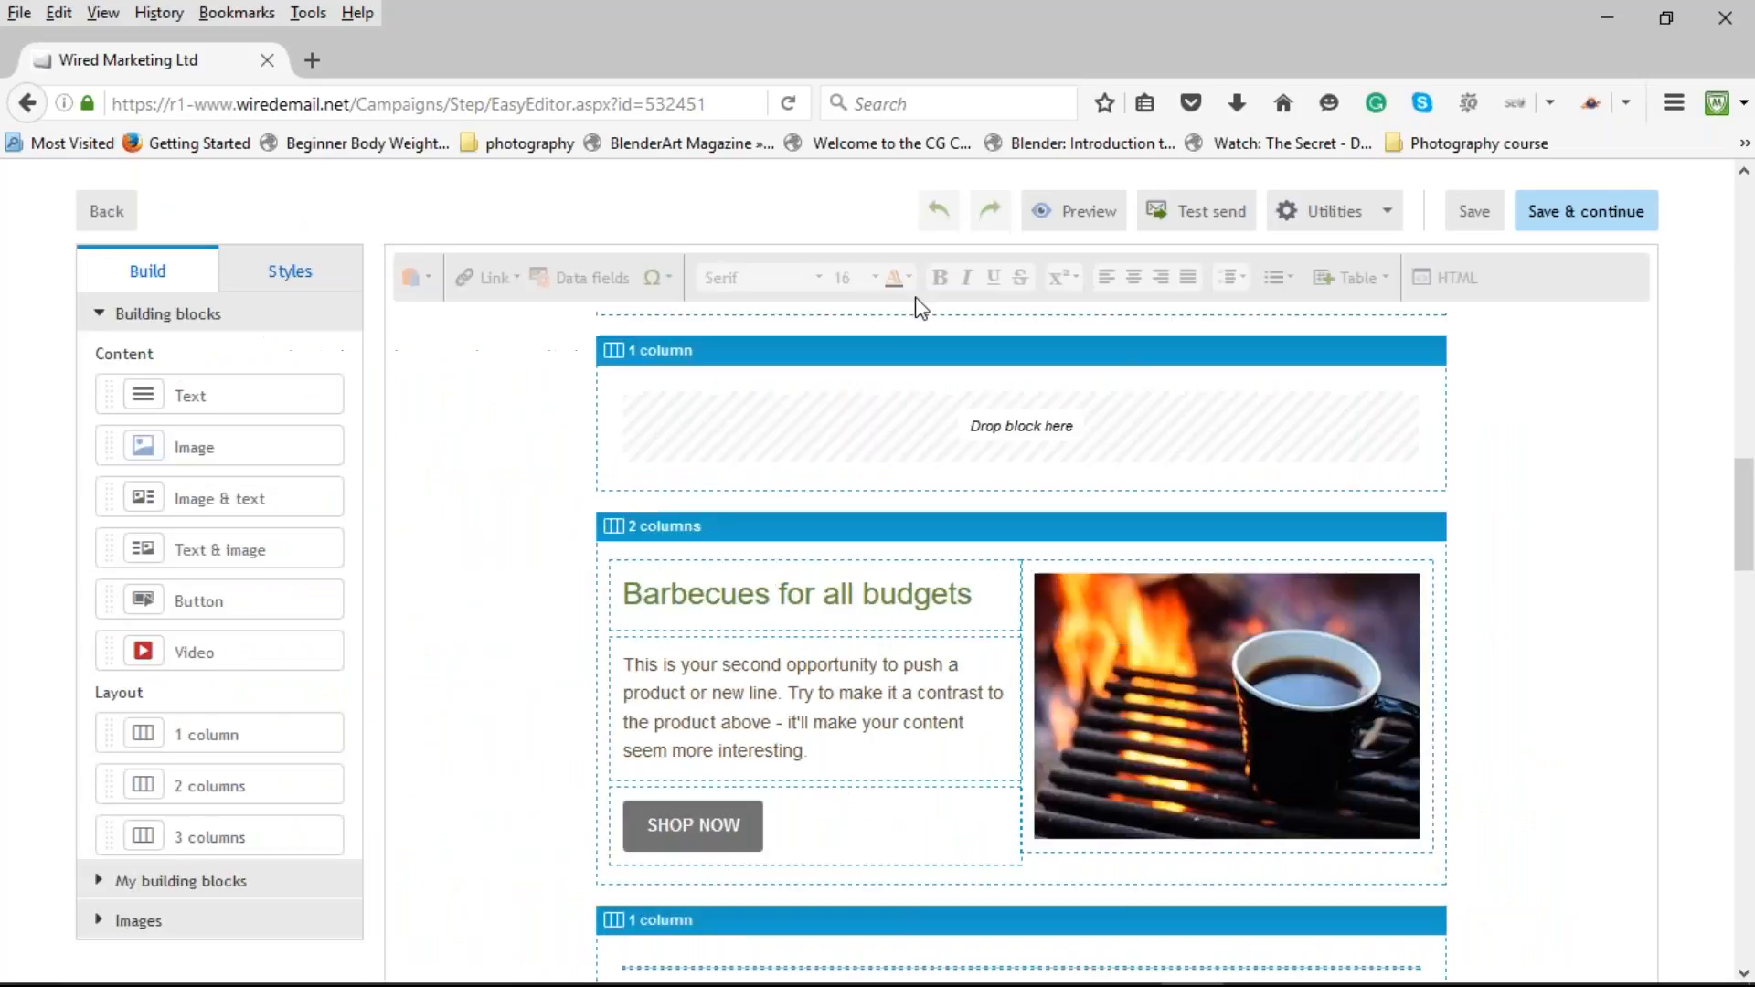
Save the campaign content, continue to the plain text stage and generate the plain text version from the HTML content.
scroll(1519, 431, up, 10)
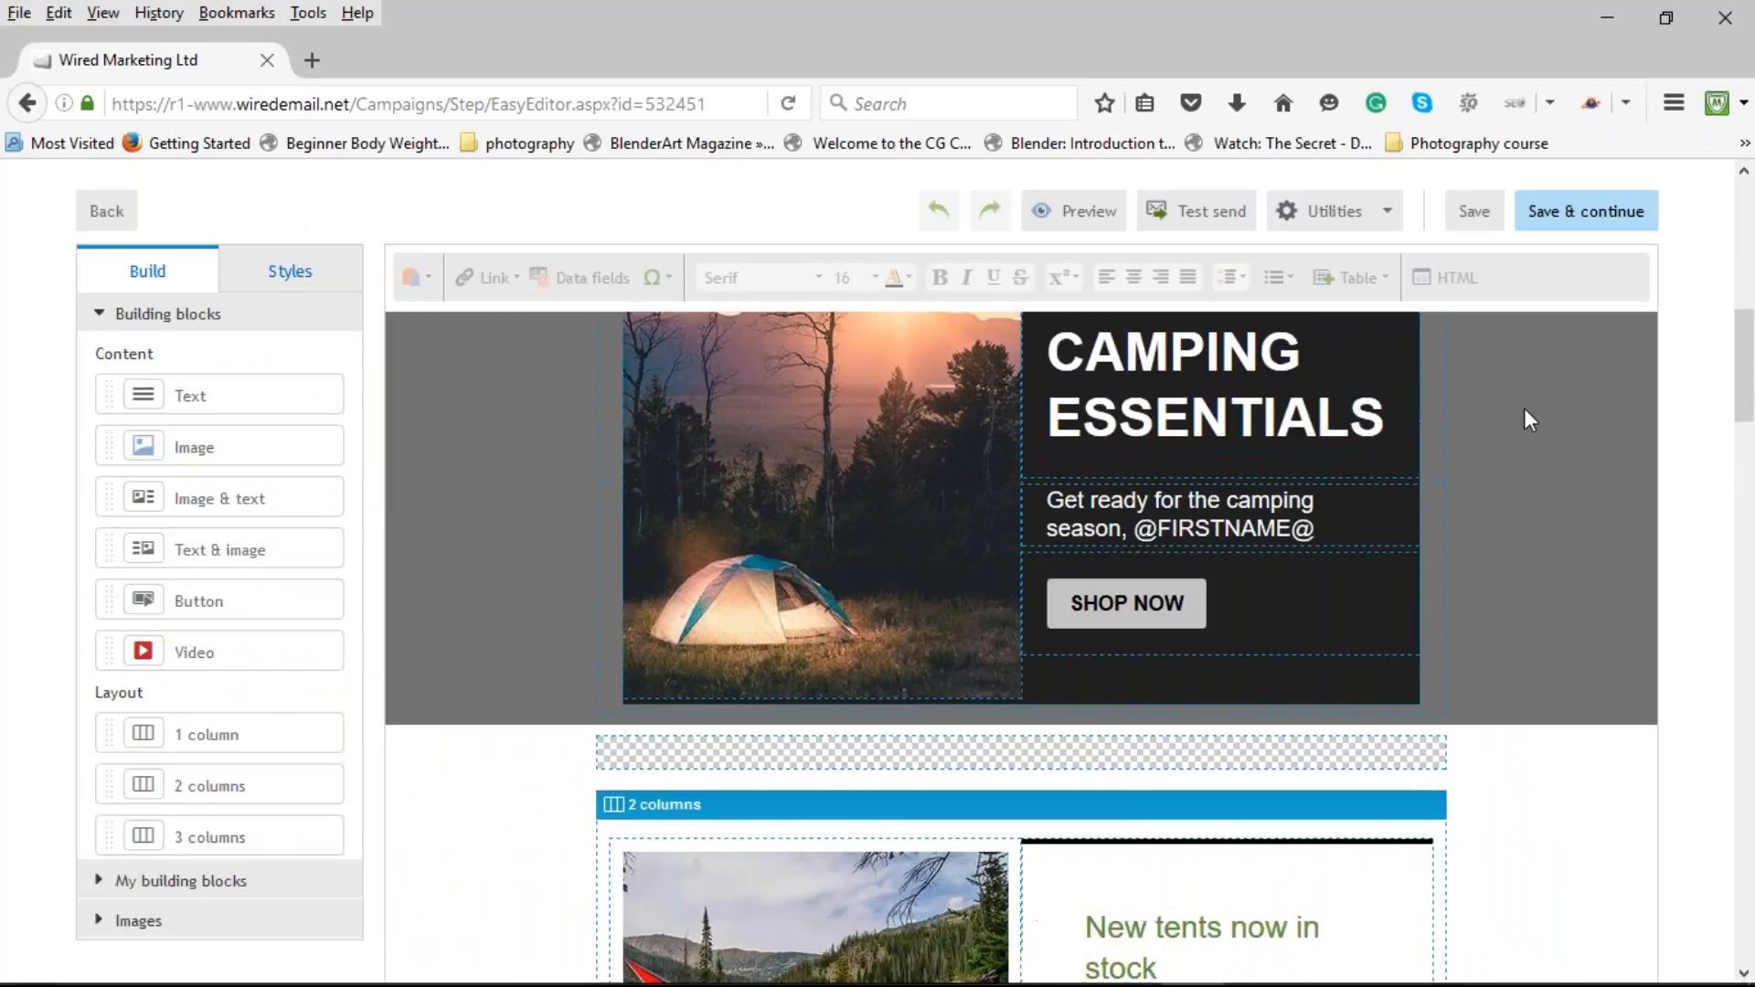
scroll(1517, 409, up, 1)
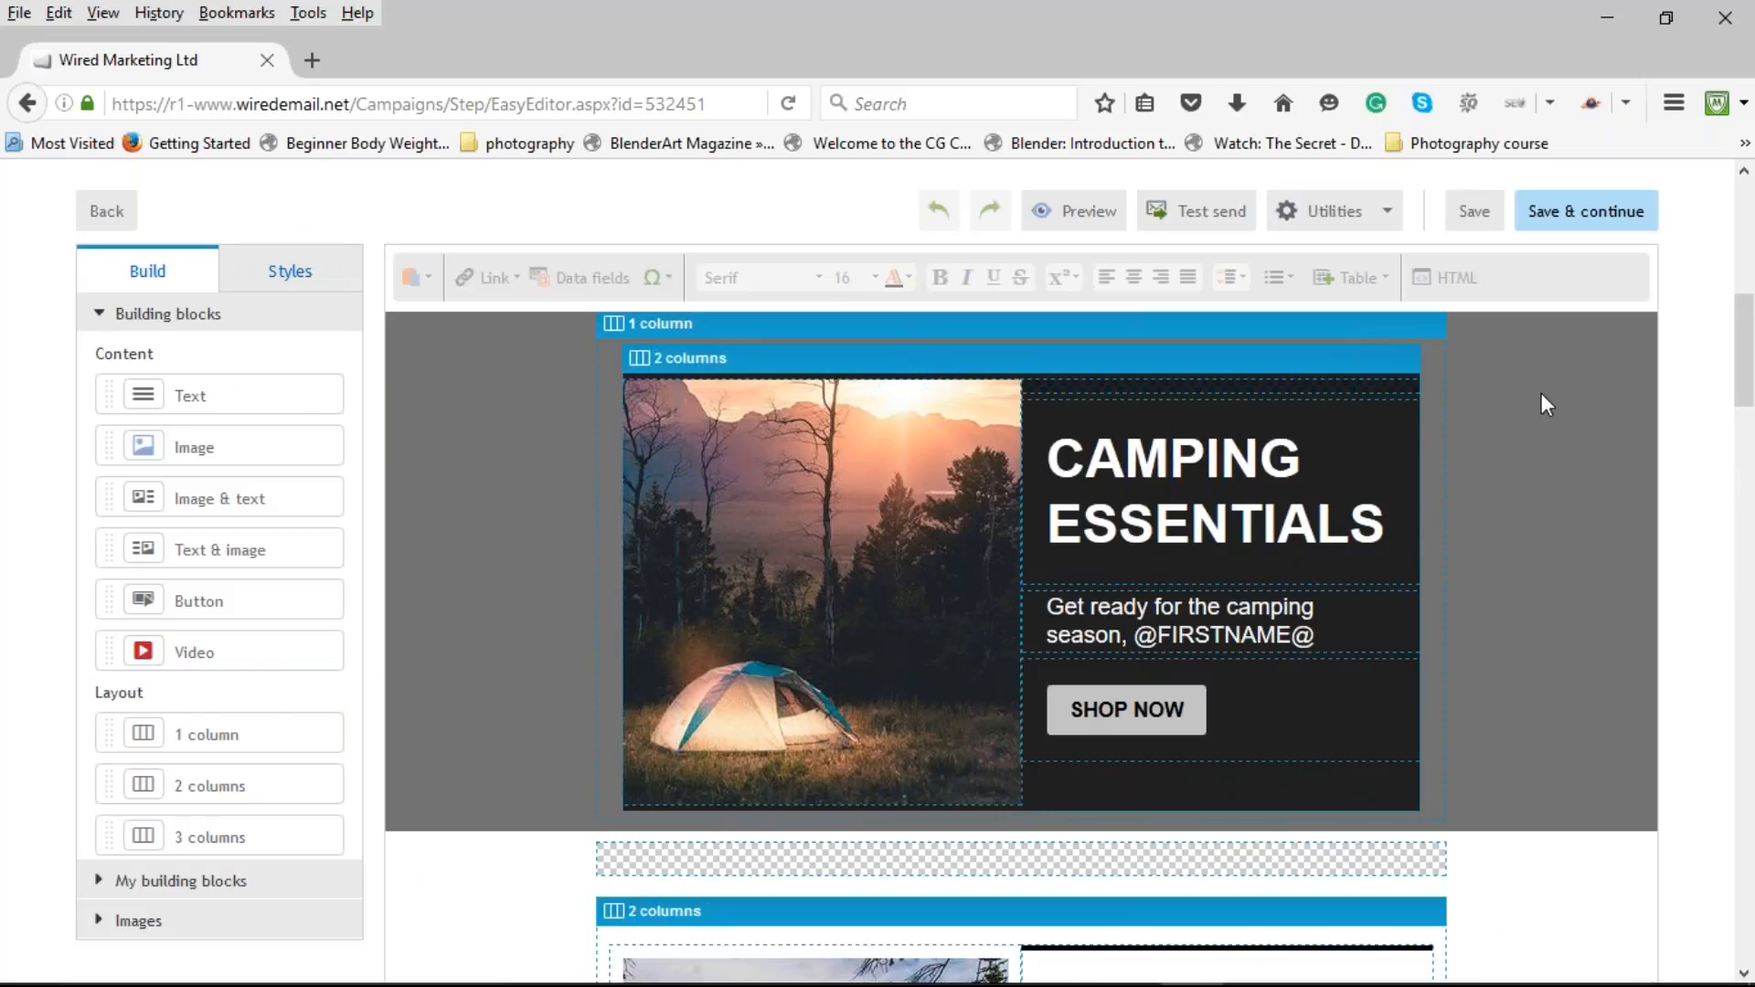
scroll(1529, 332, up, 6)
scroll(760, 337, up, 3)
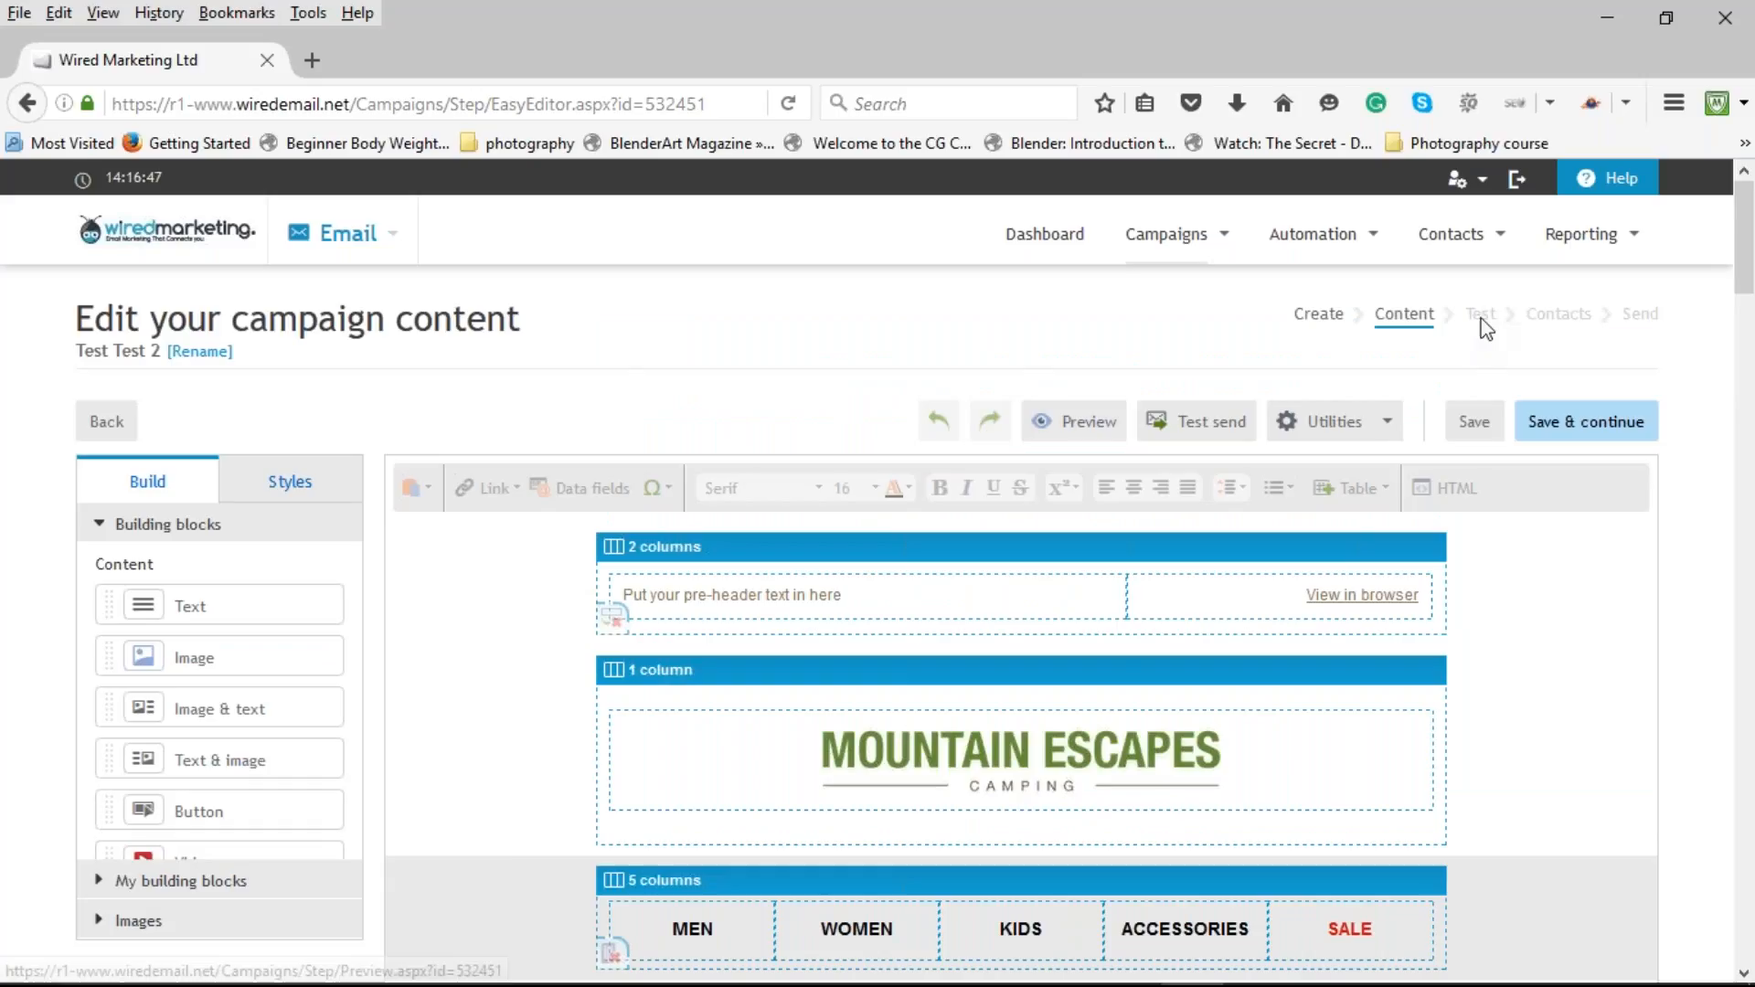
click(1614, 422)
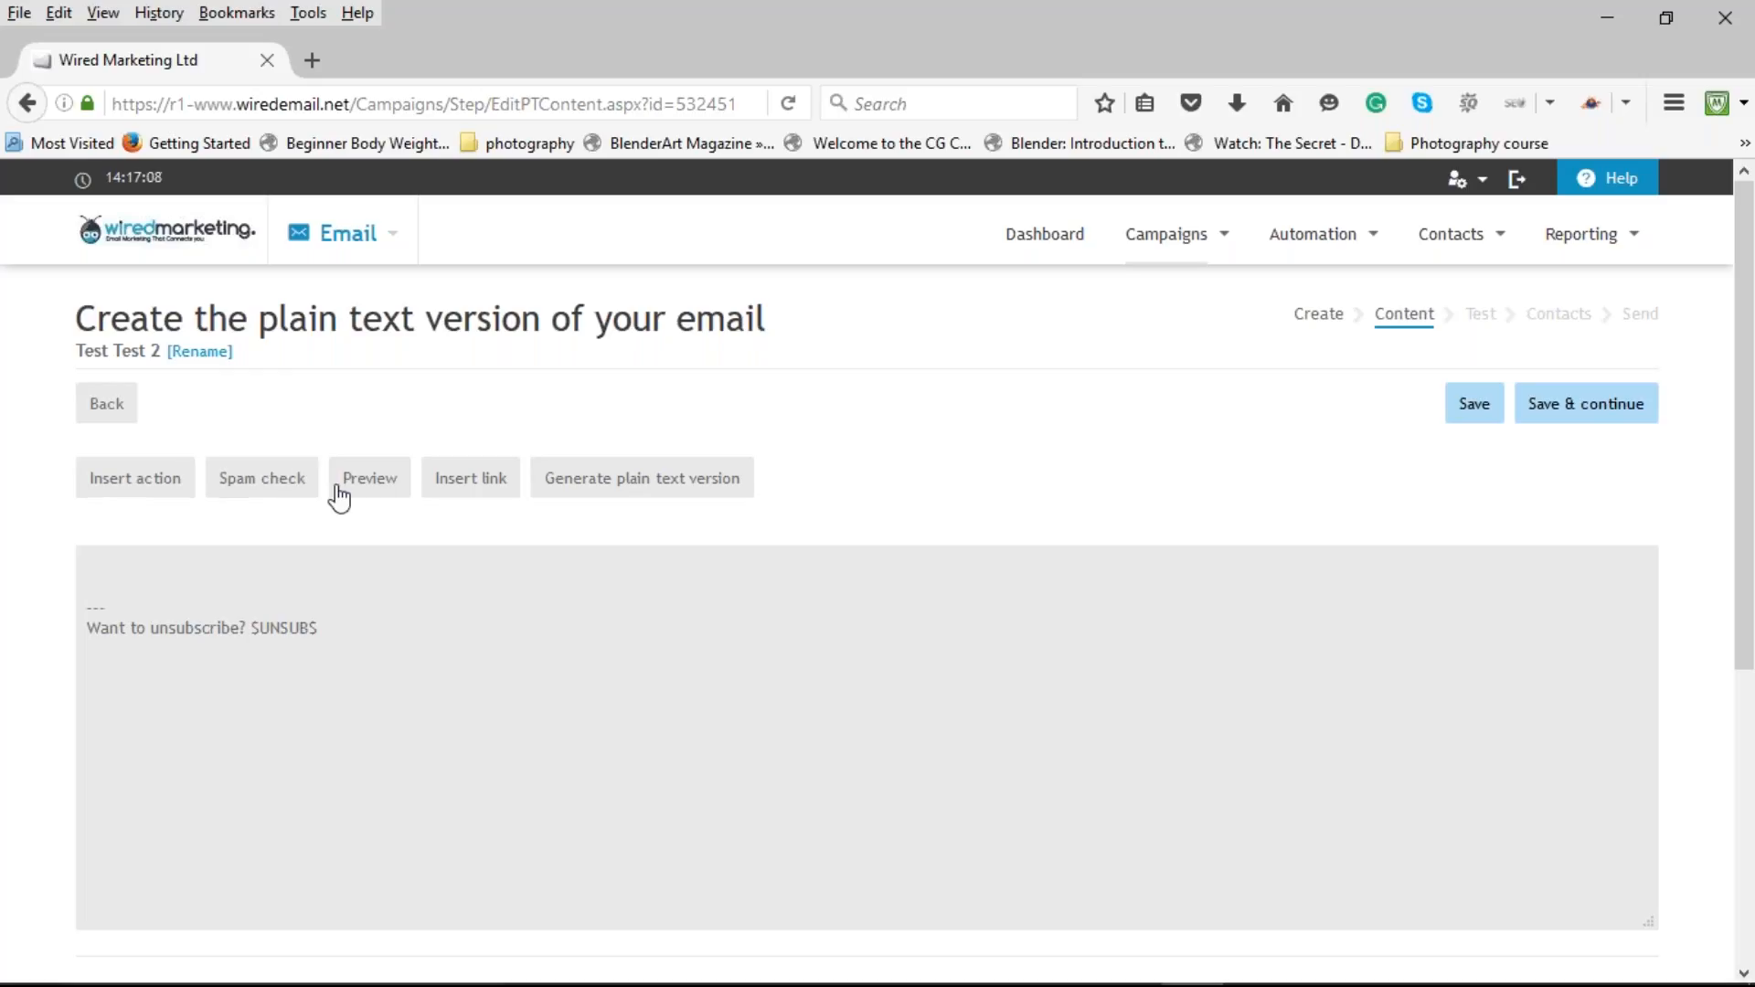
click(668, 494)
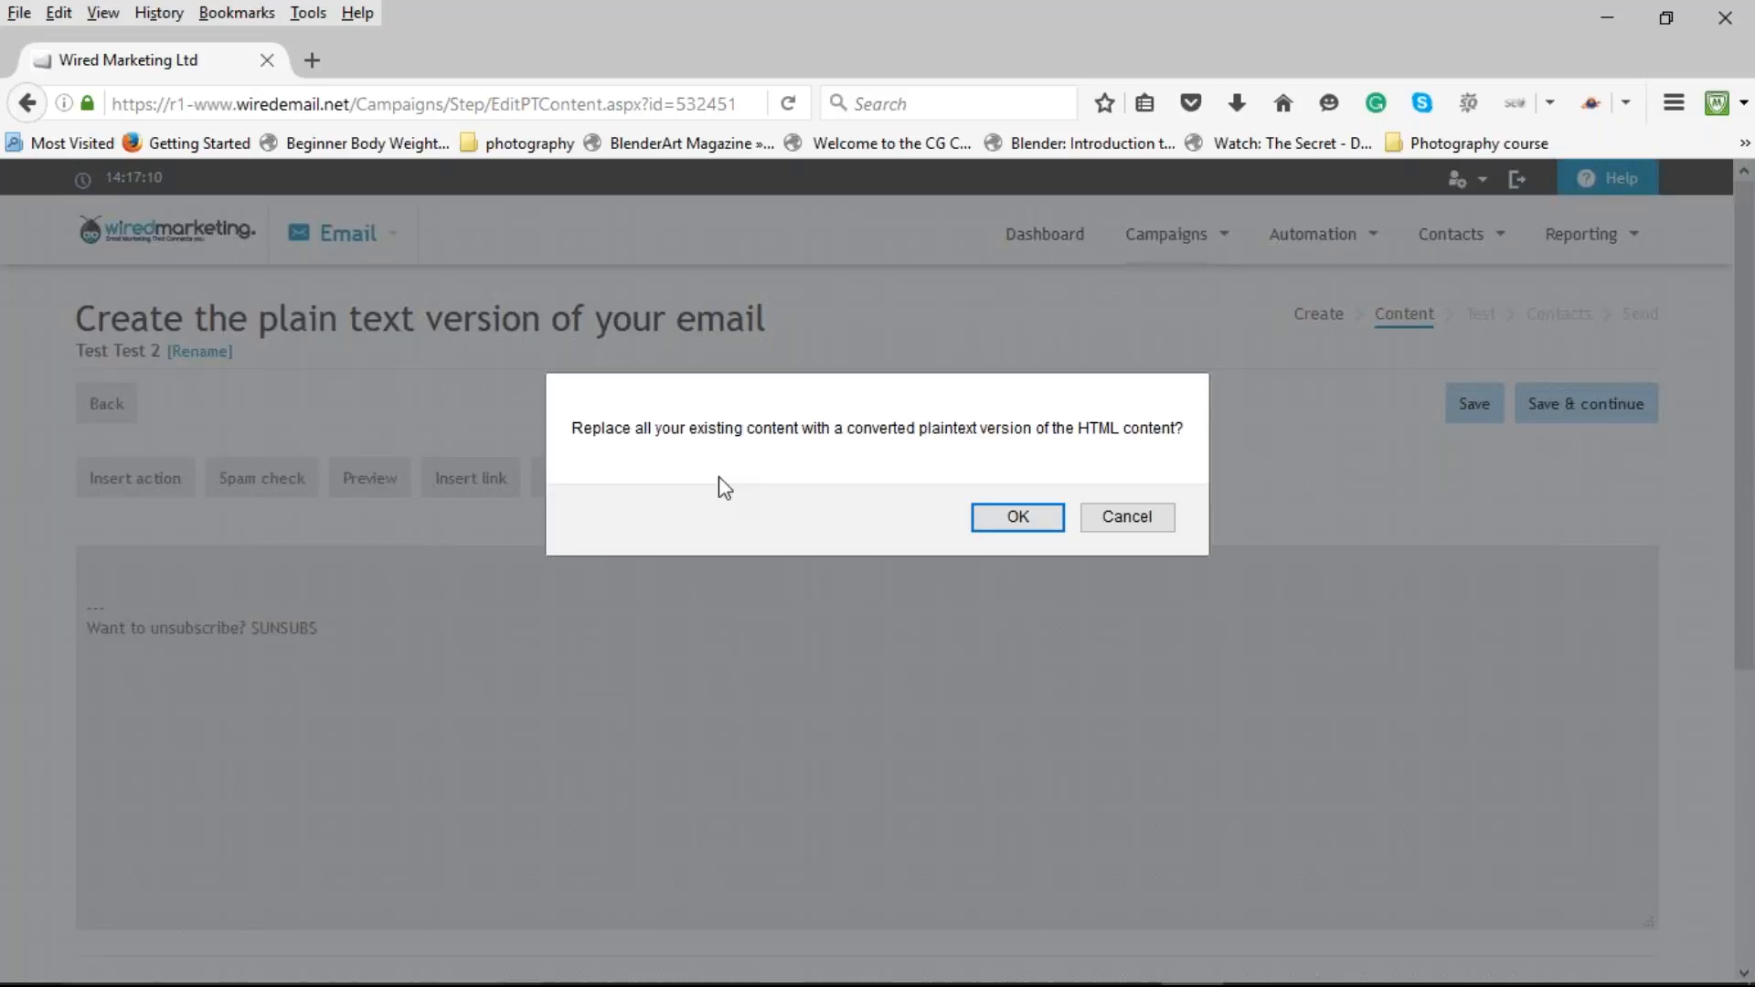
click(1043, 520)
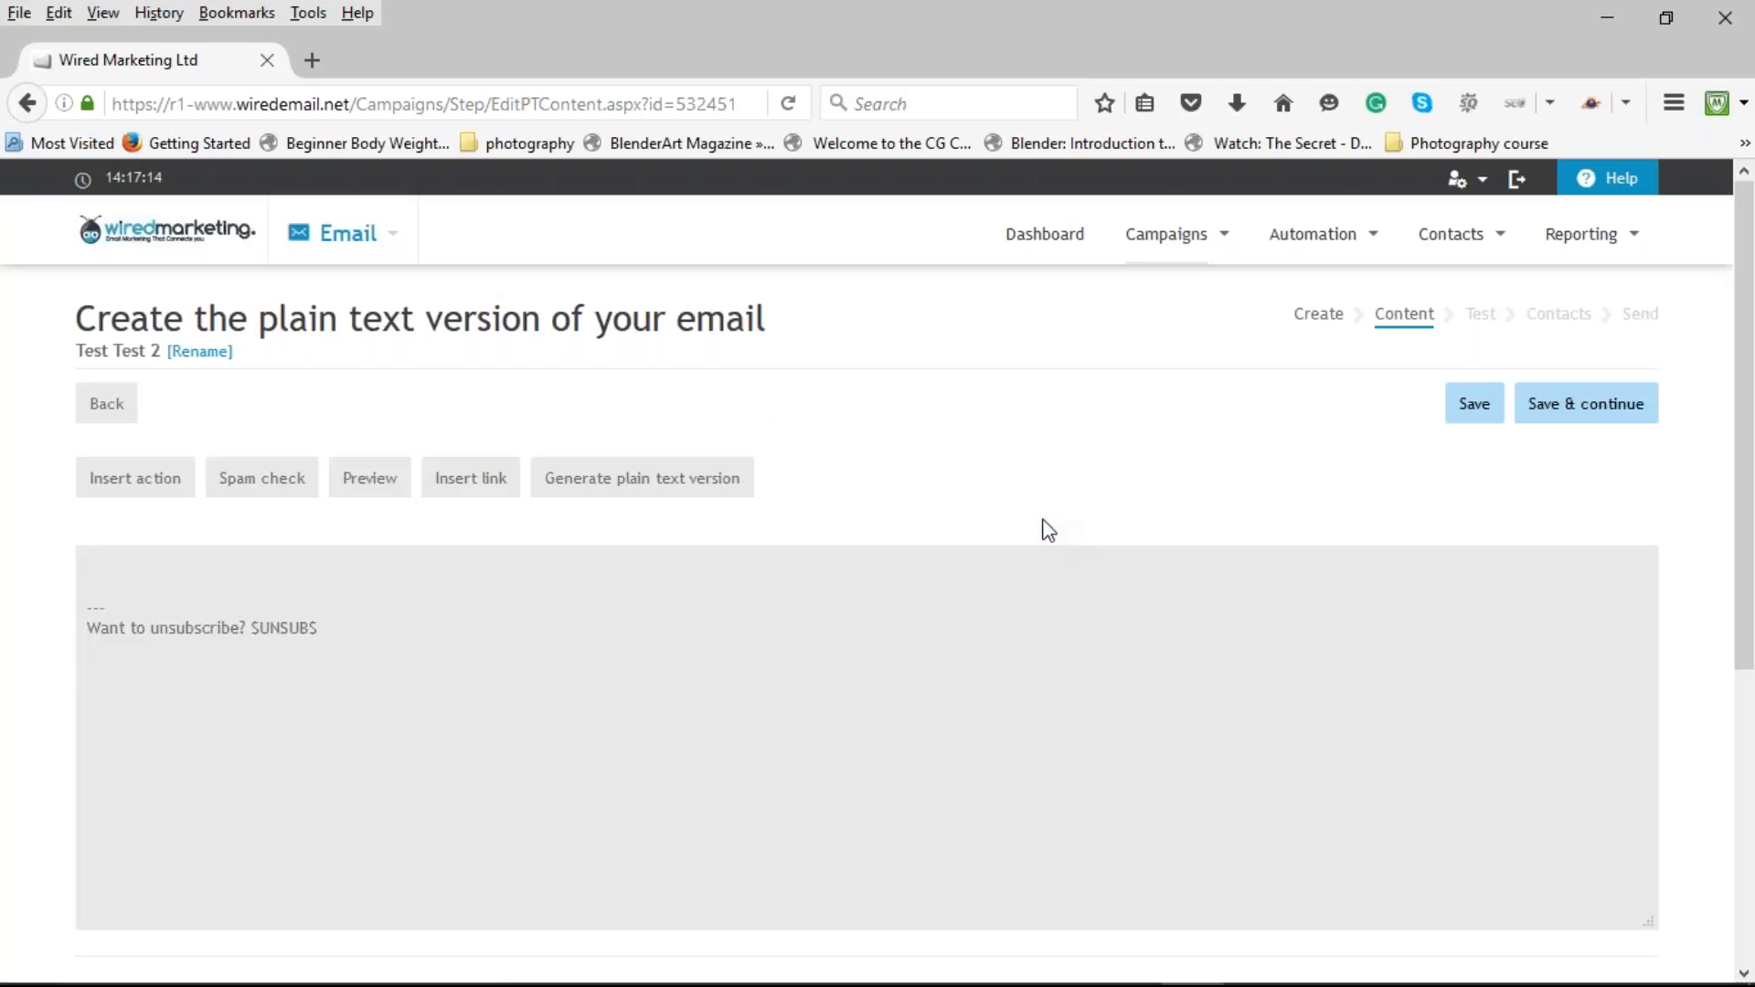
Review the generated plain text from the pre-header line down, and save it to continue to the test stage.
scroll(827, 598, down, 1)
scroll(838, 591, down, 5)
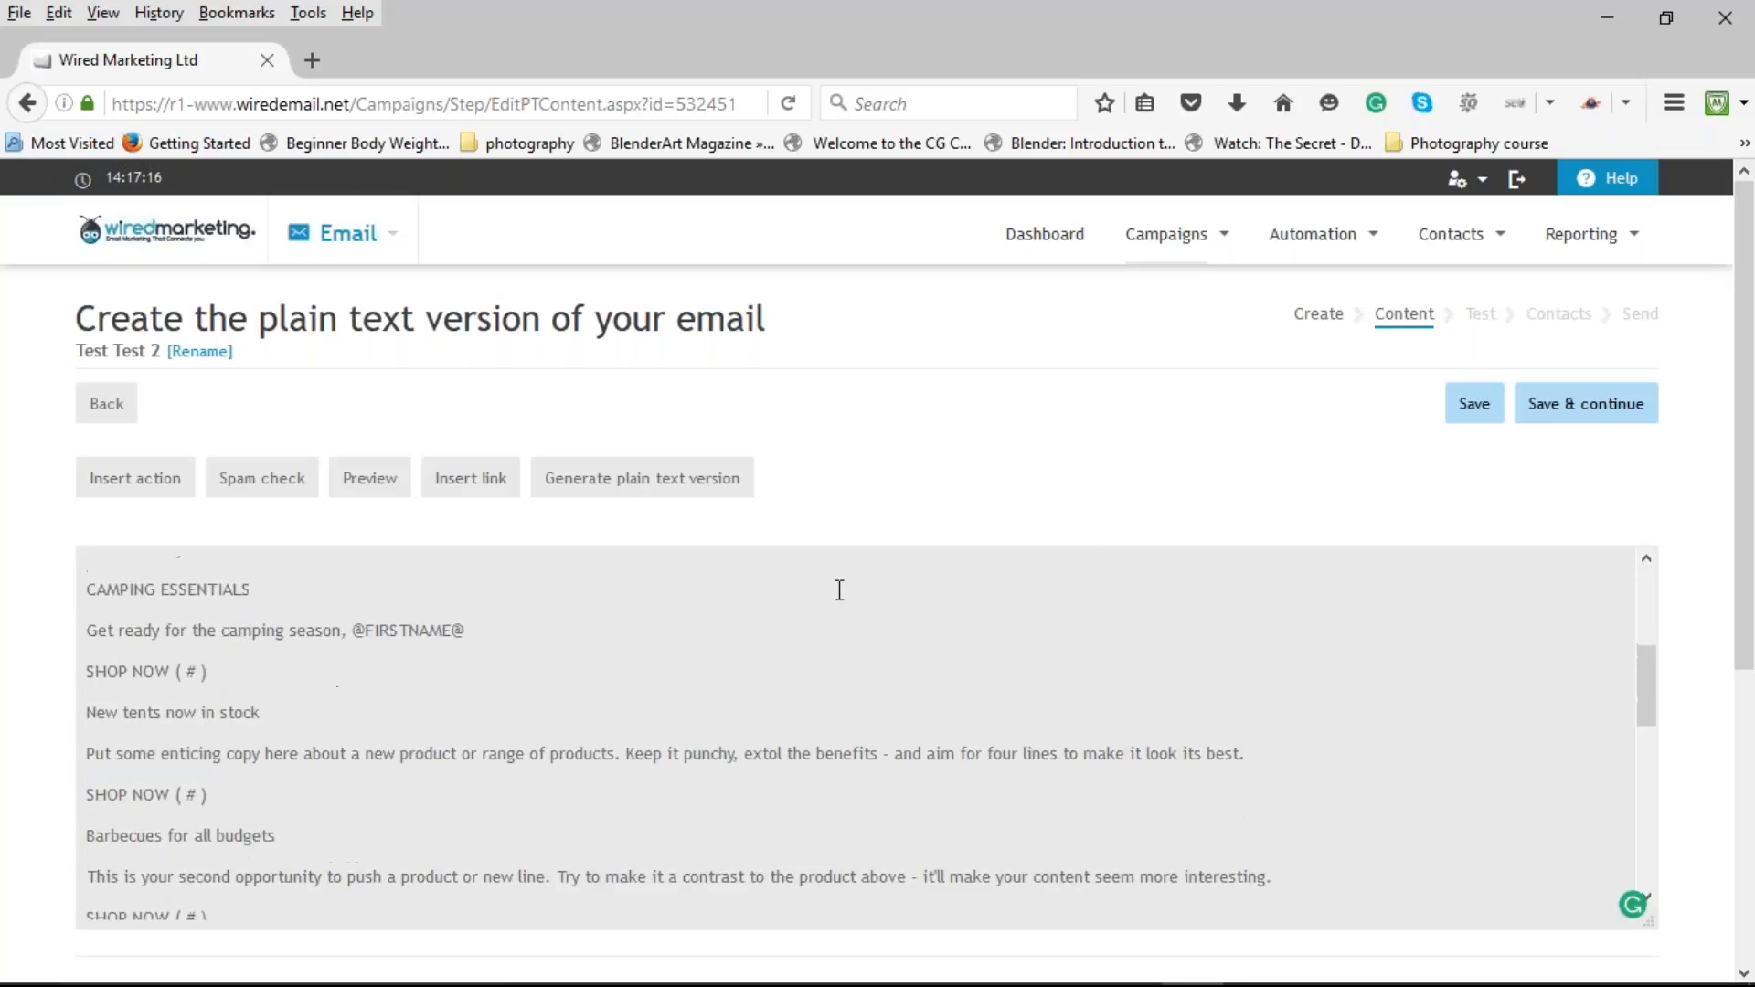
scroll(779, 717, up, 6)
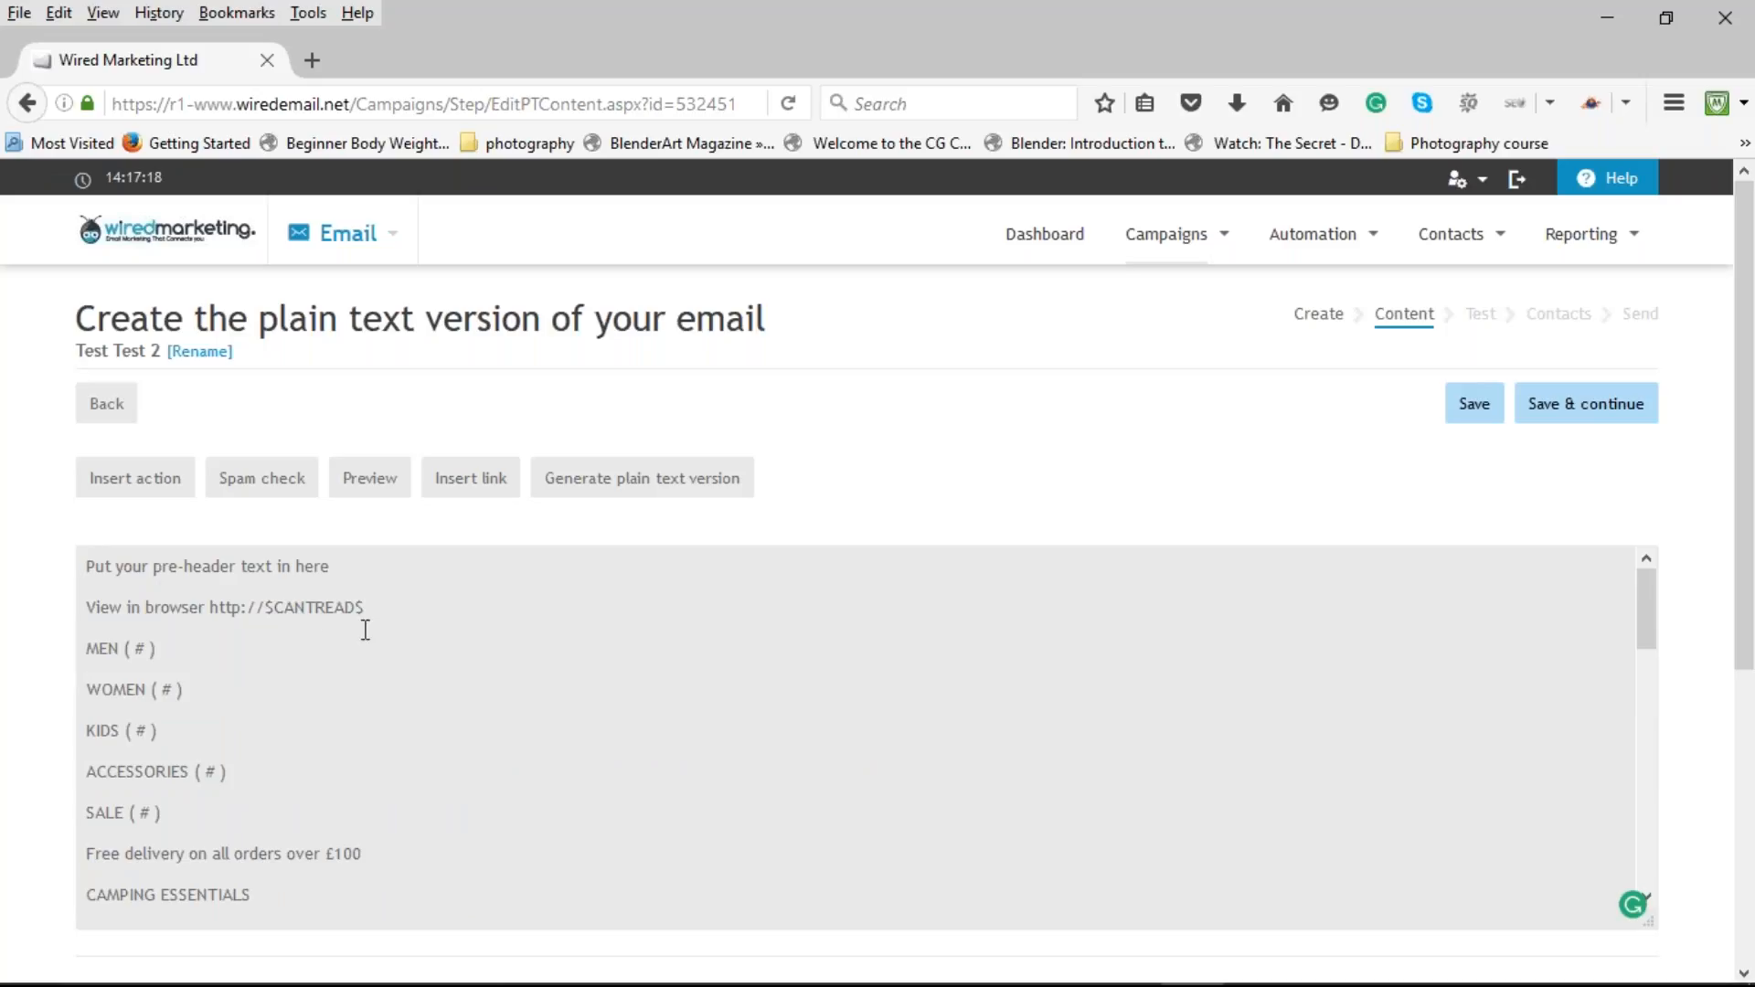
scroll(384, 631, down, 5)
scroll(434, 637, down, 10)
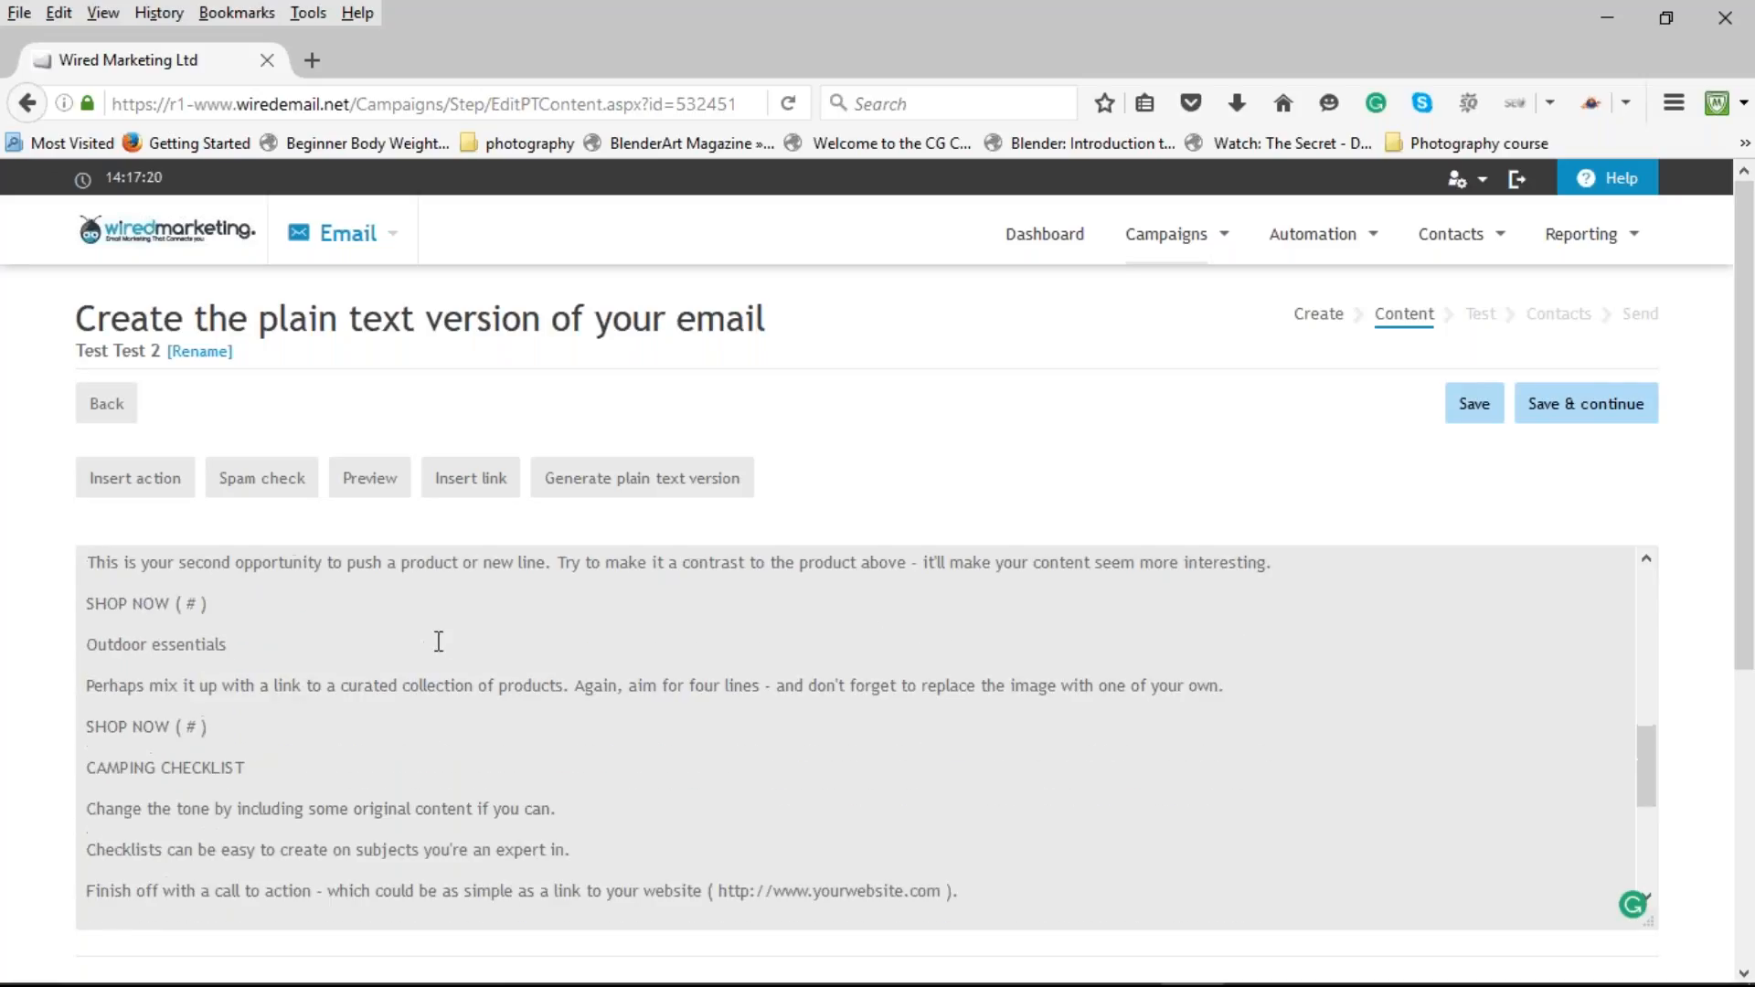
scroll(449, 637, up, 10)
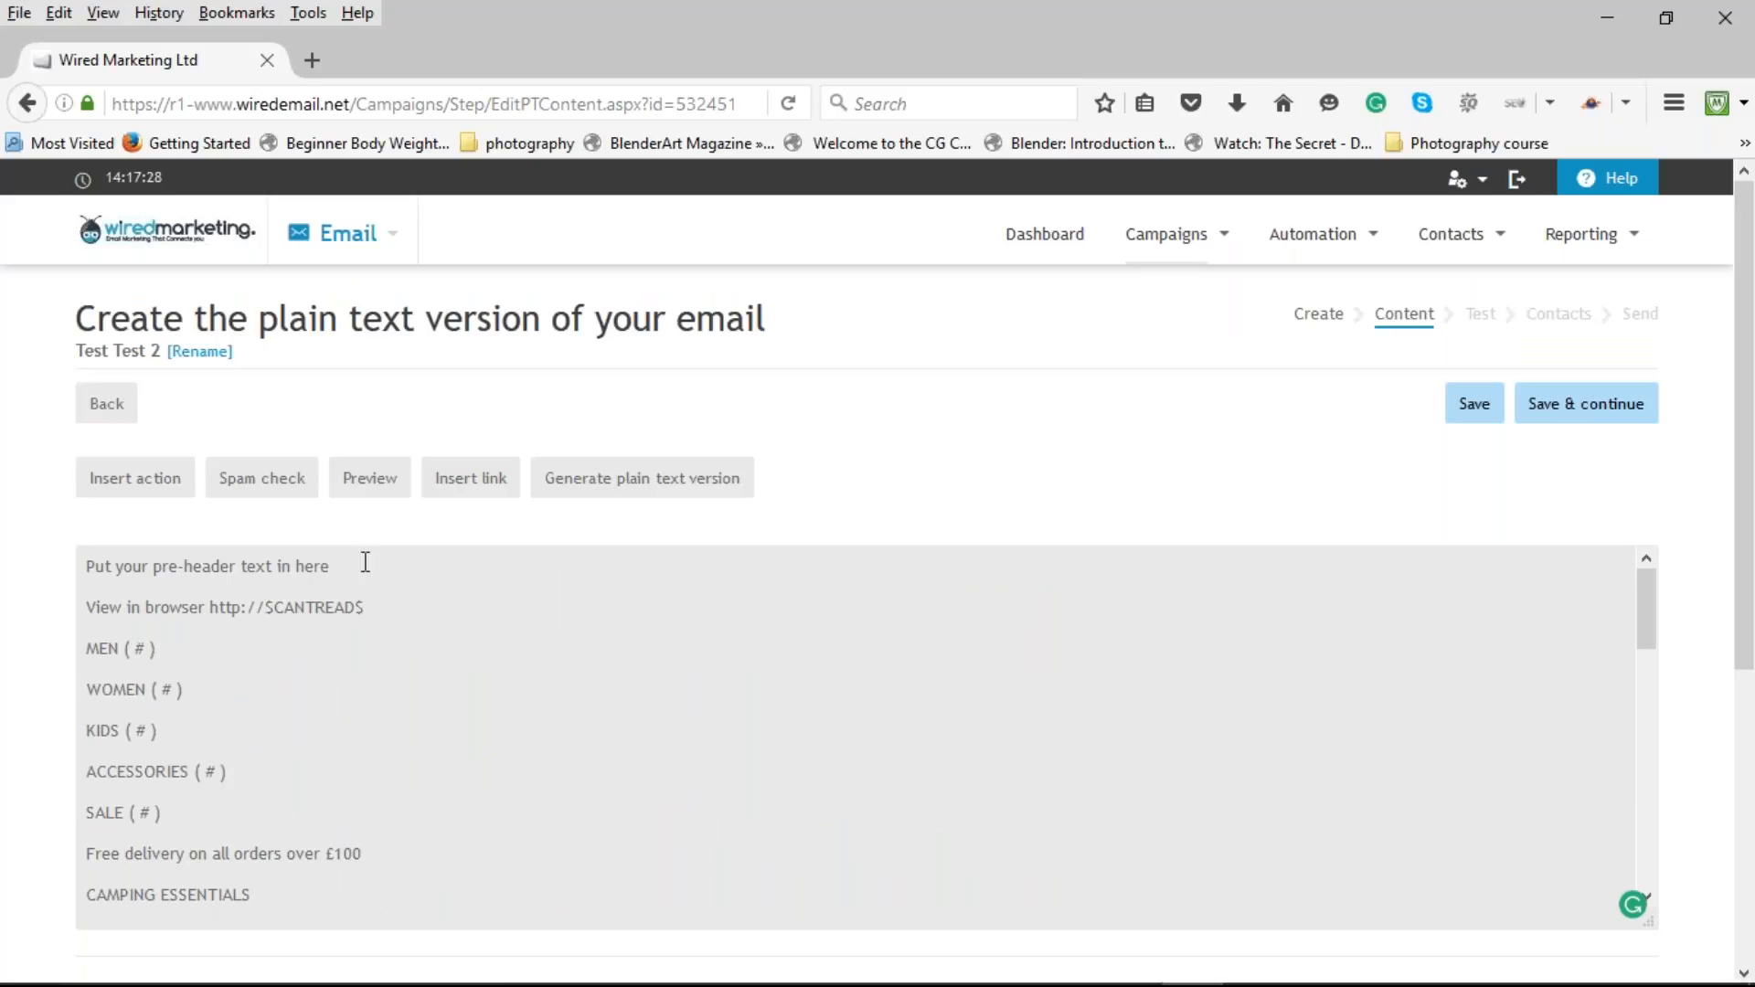
click(274, 558)
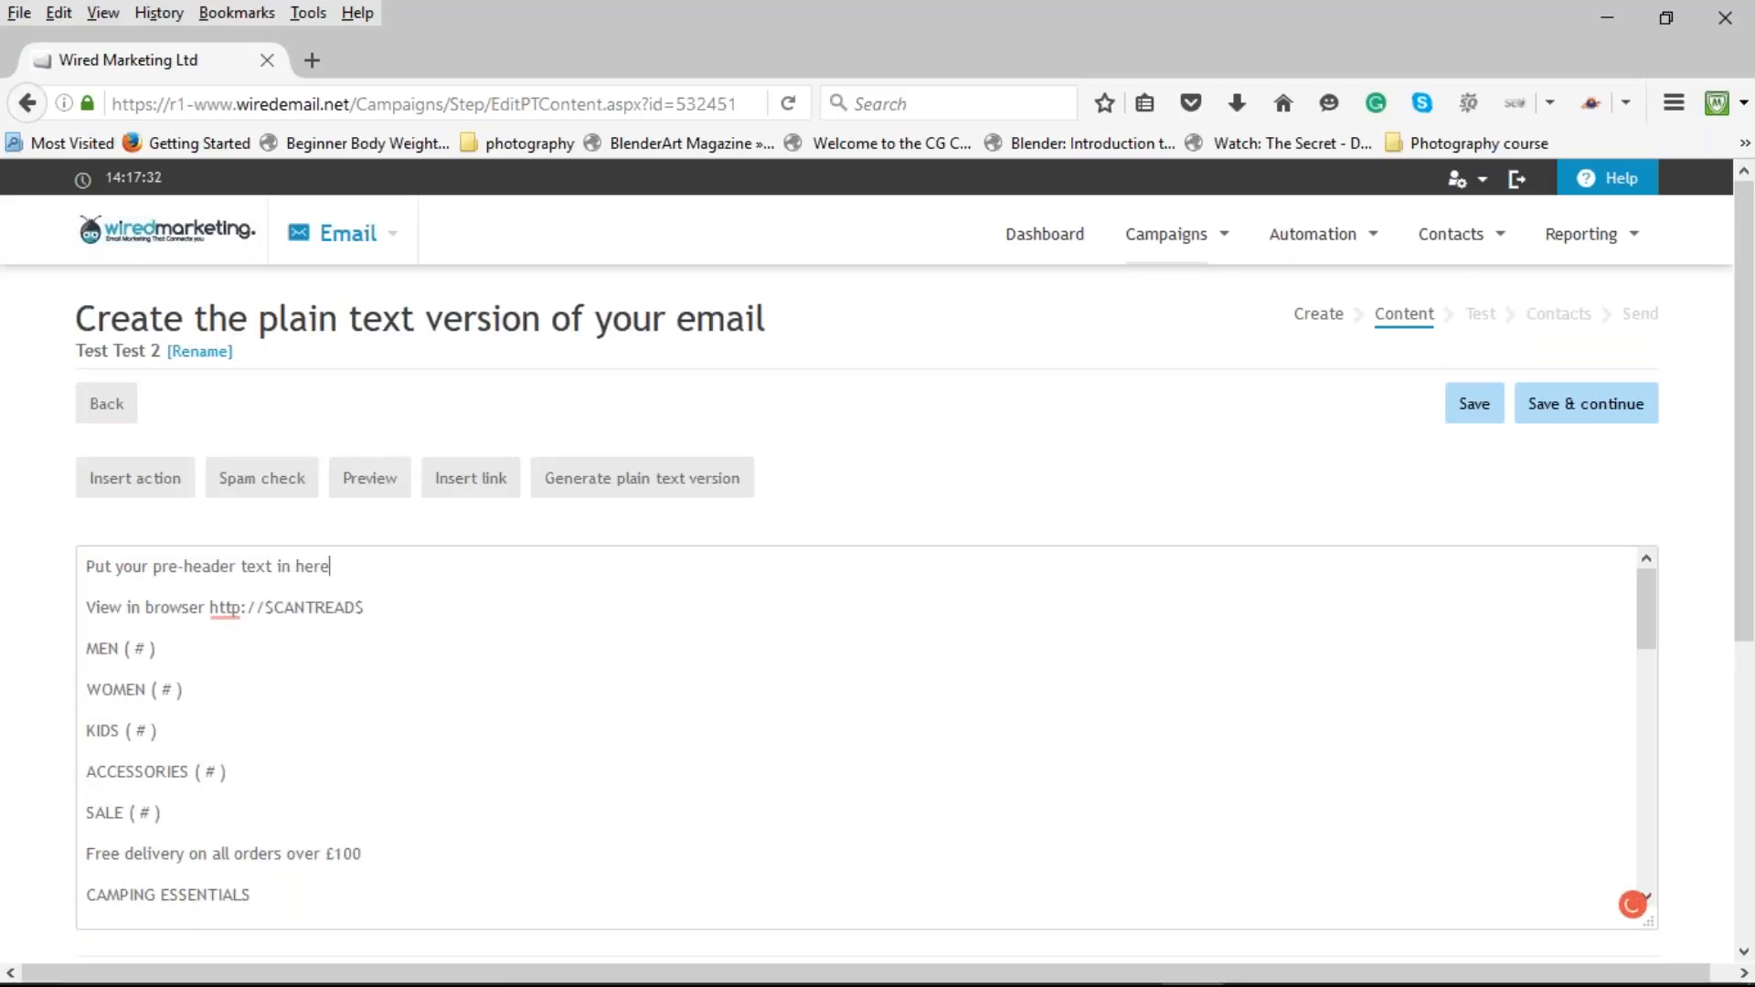
click(1600, 416)
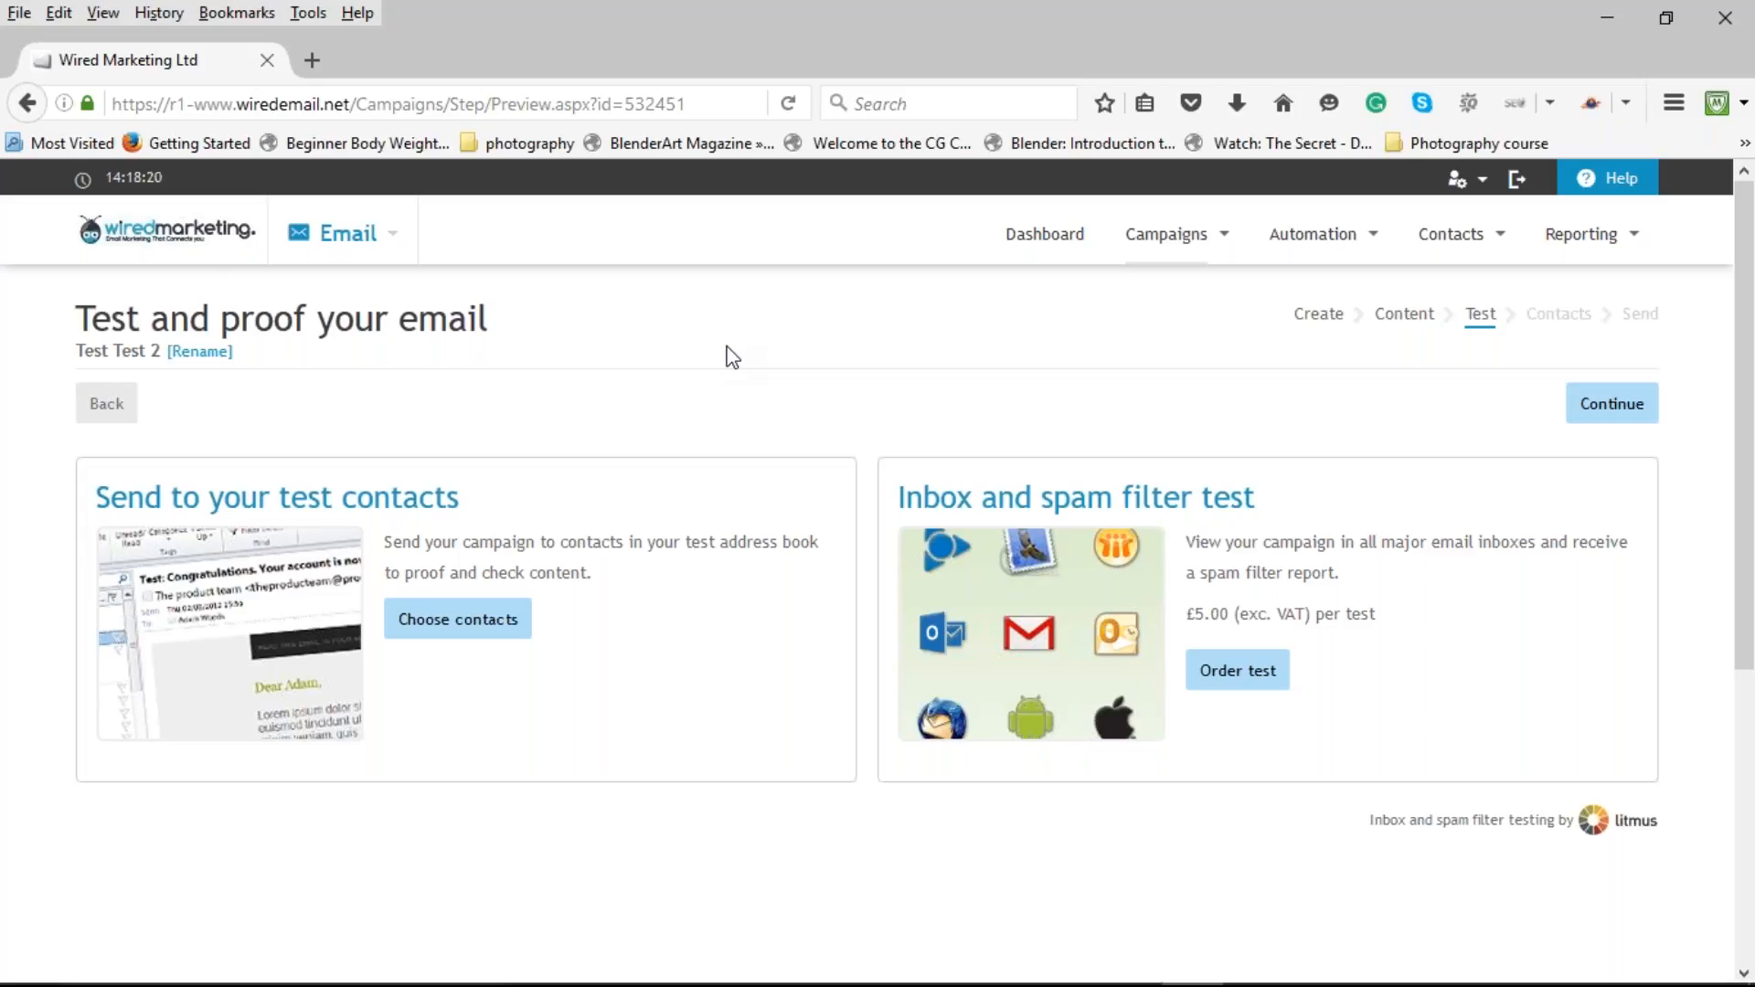
Switch to the presentation slideshow and advance from the About Wired slide to the Q&A slide.
key(super+Tab)
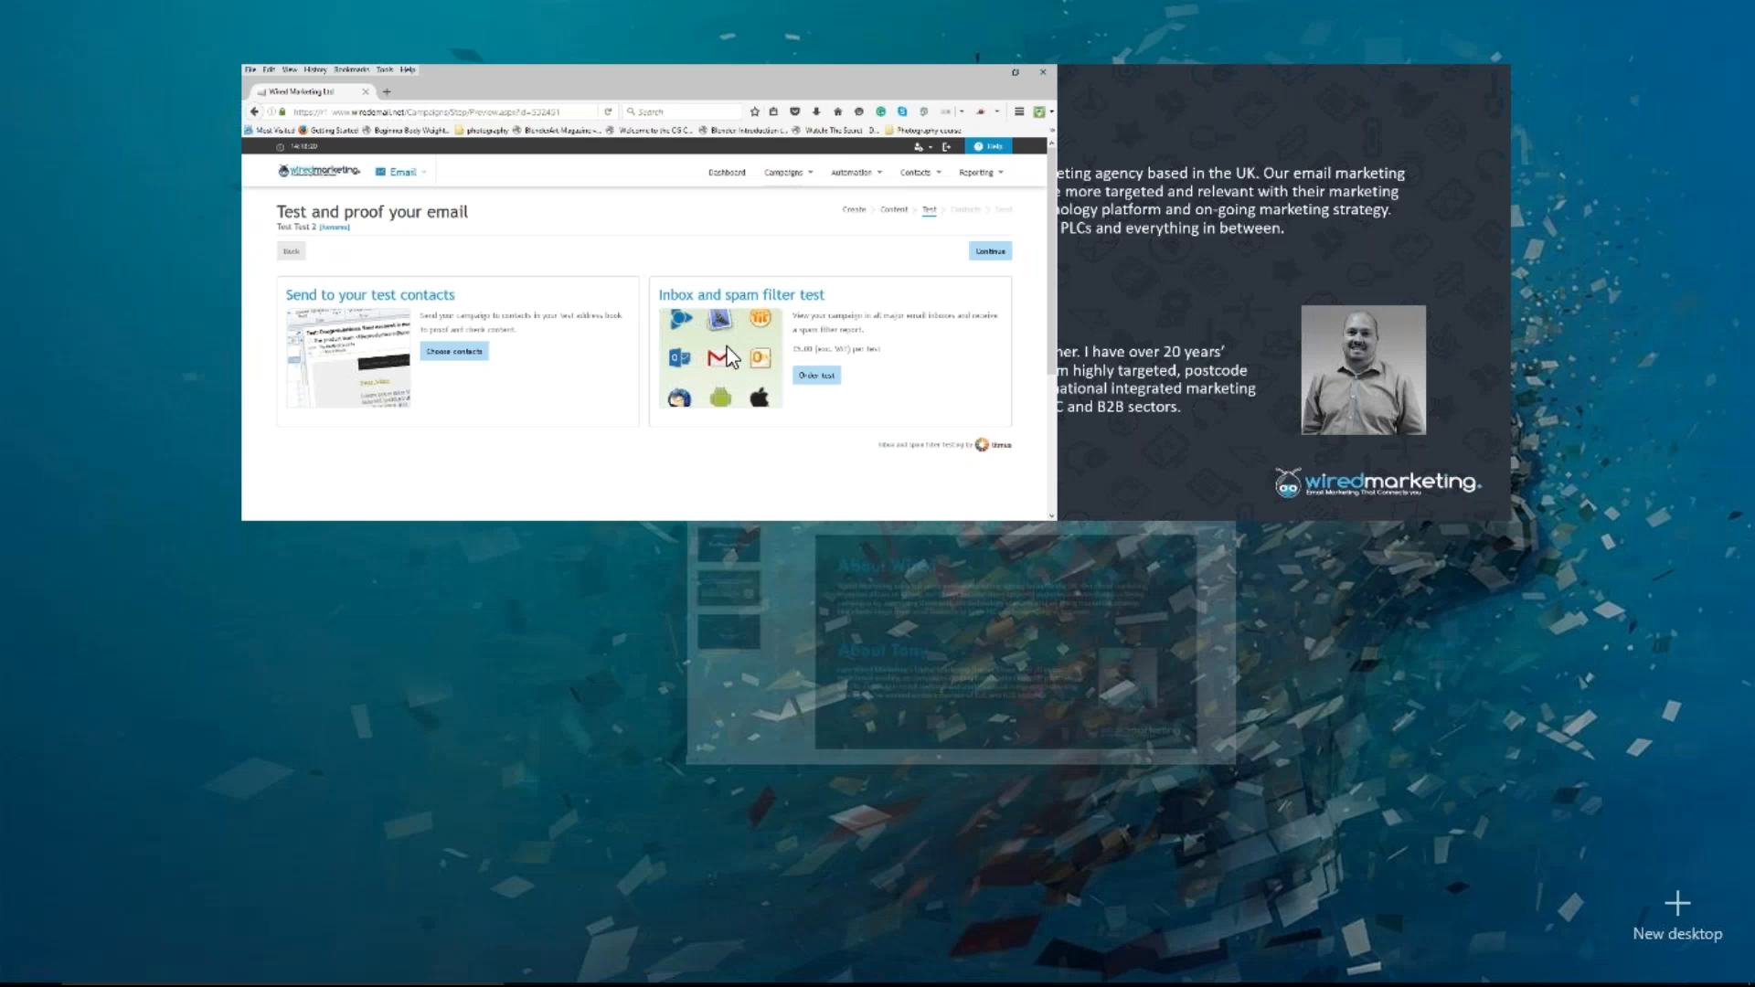
click(1031, 336)
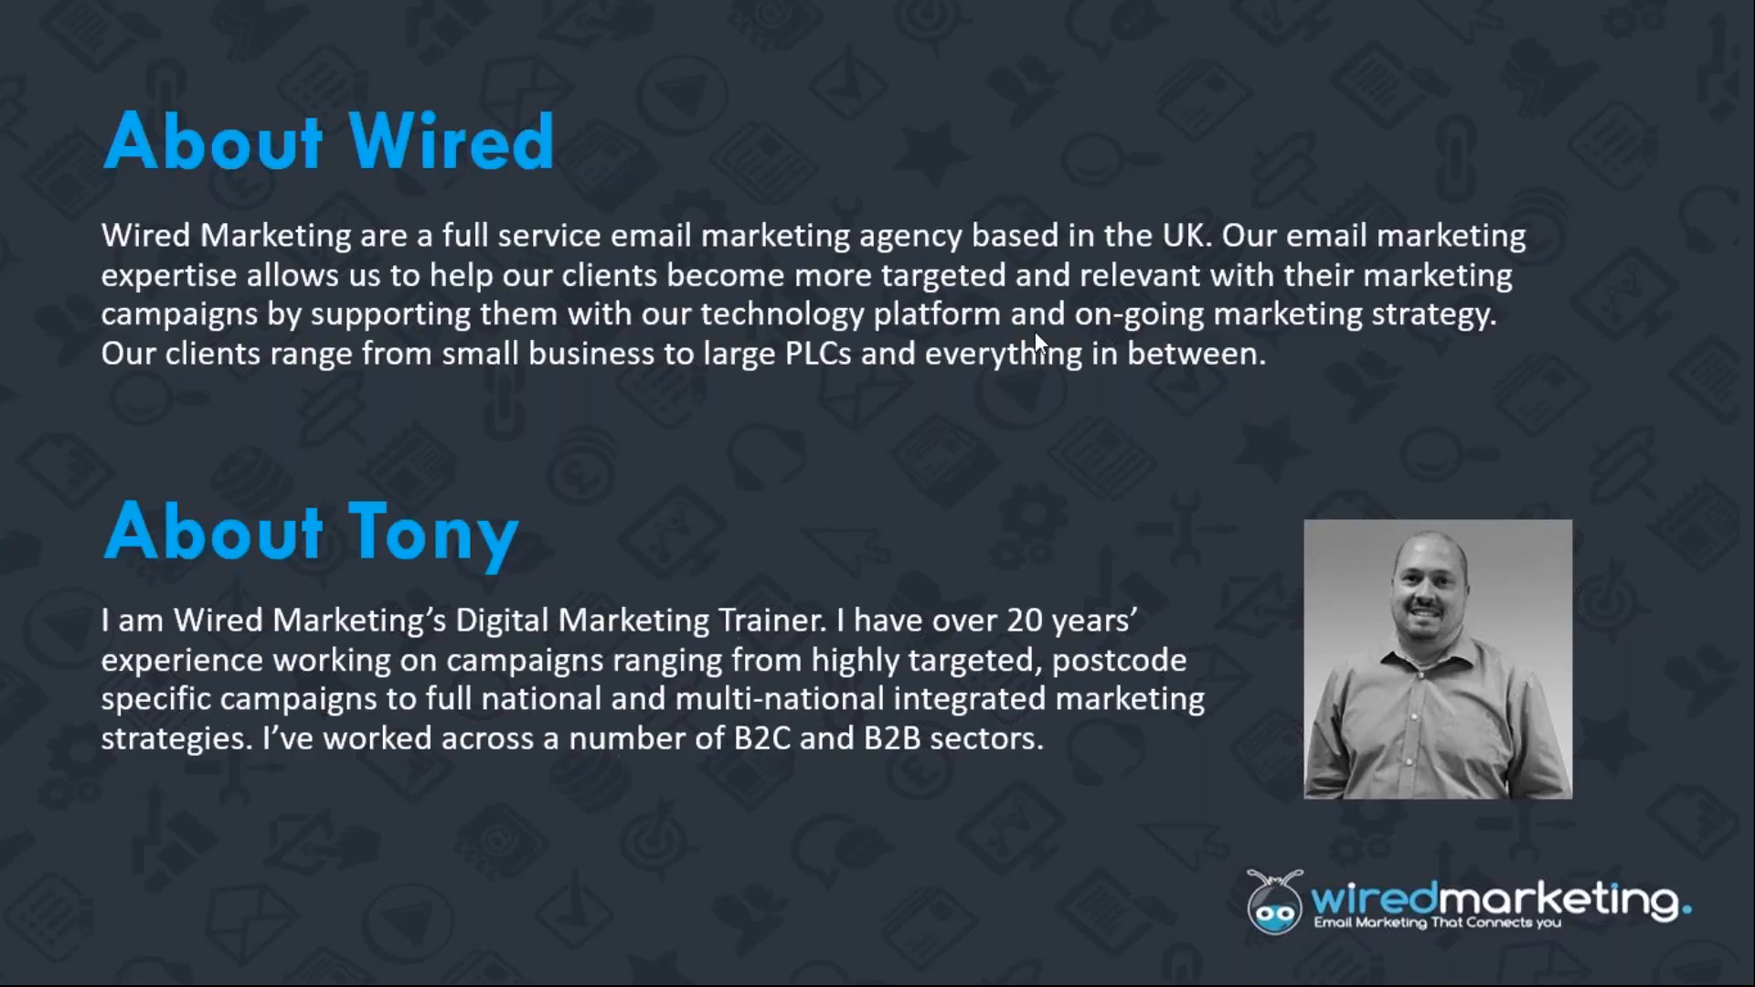
click(1034, 331)
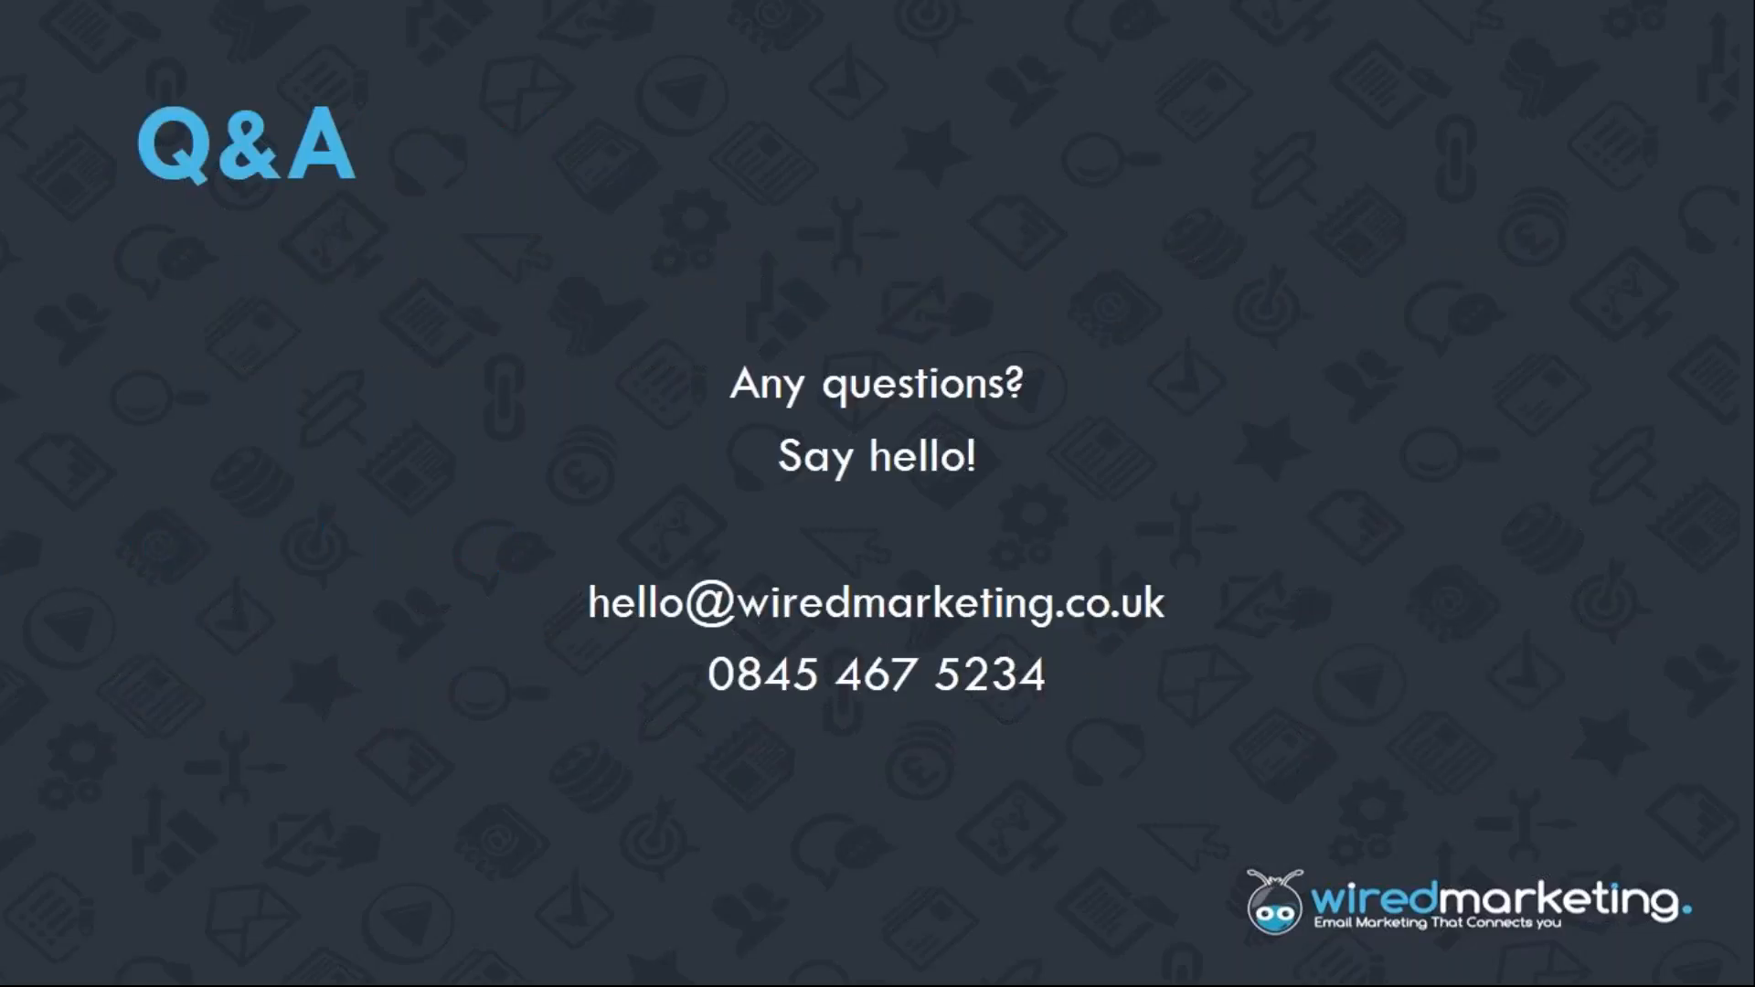